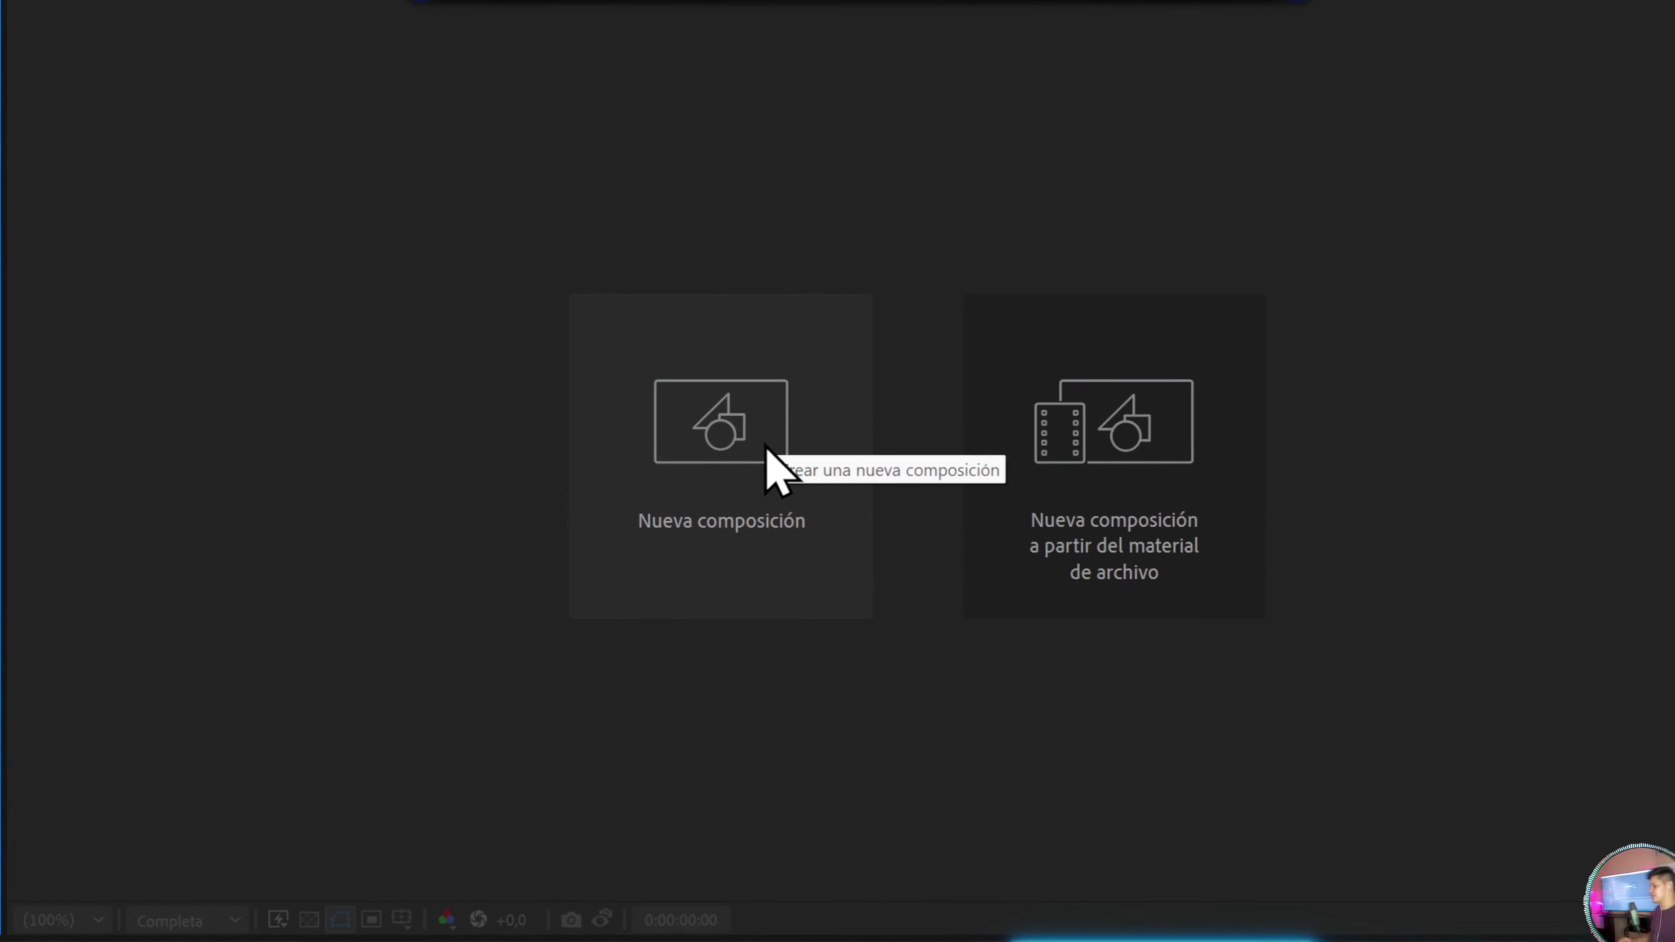
Create the 'Master' composition: HDTV 1080 at 29,97 fps, 0;00;15;01 long, half resolution
left_click(849, 347)
type("Master")
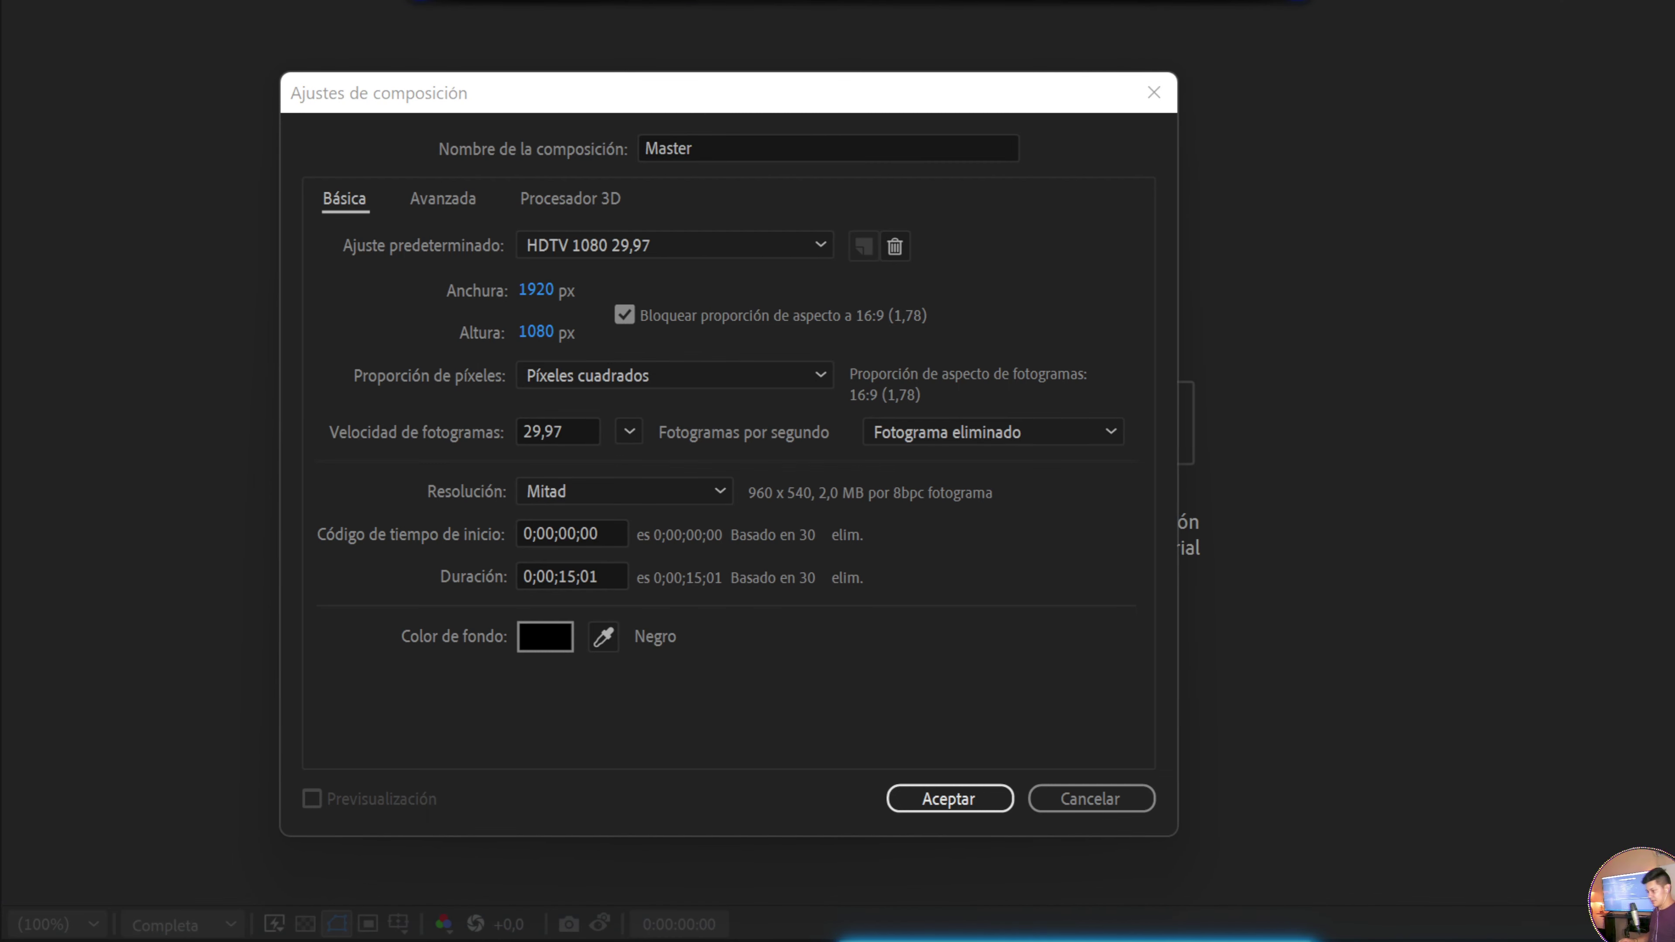
left_click(951, 799)
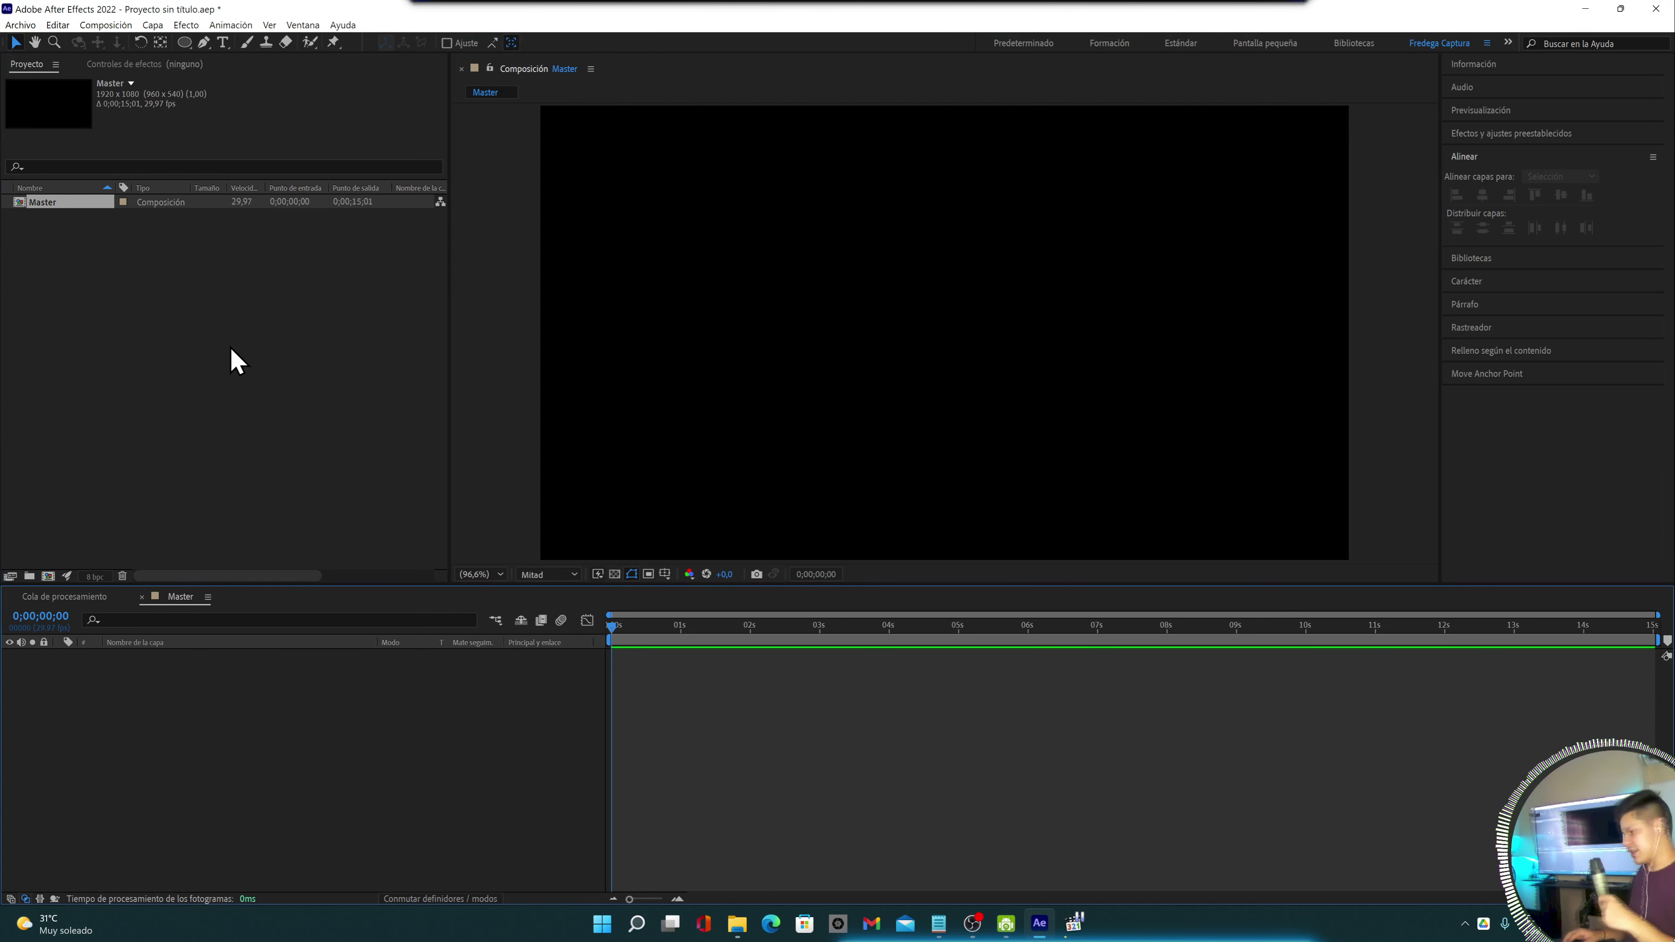
Import the business-brainstorming JPG photo into the project
right_click(186, 328)
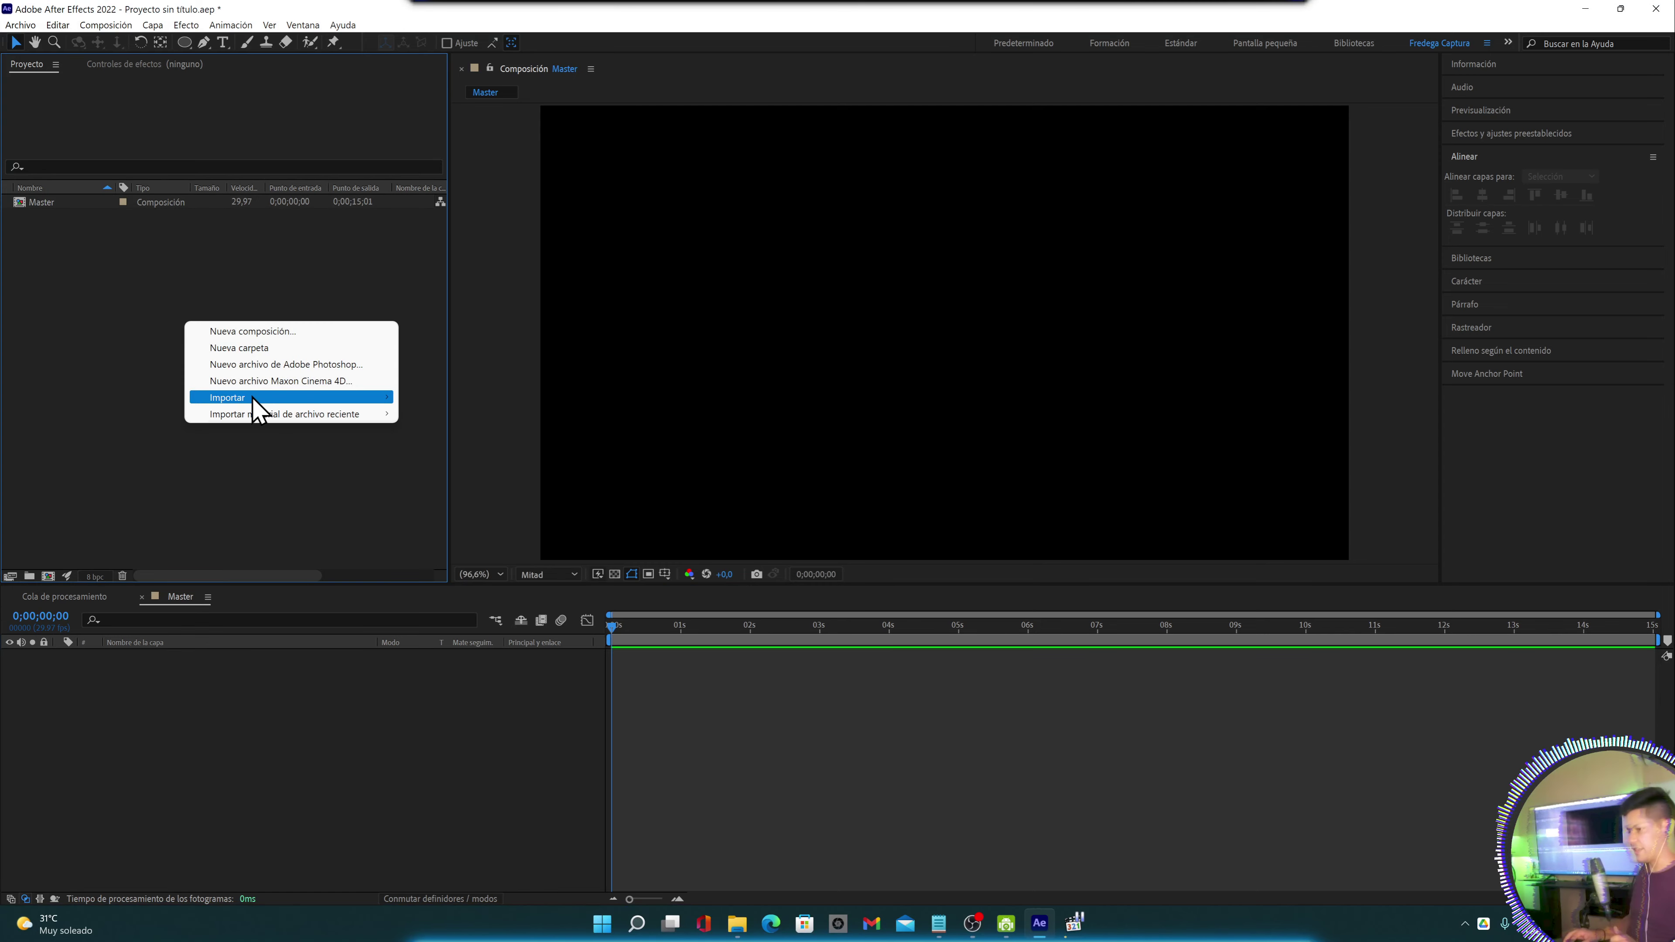
mouse_move(249, 401)
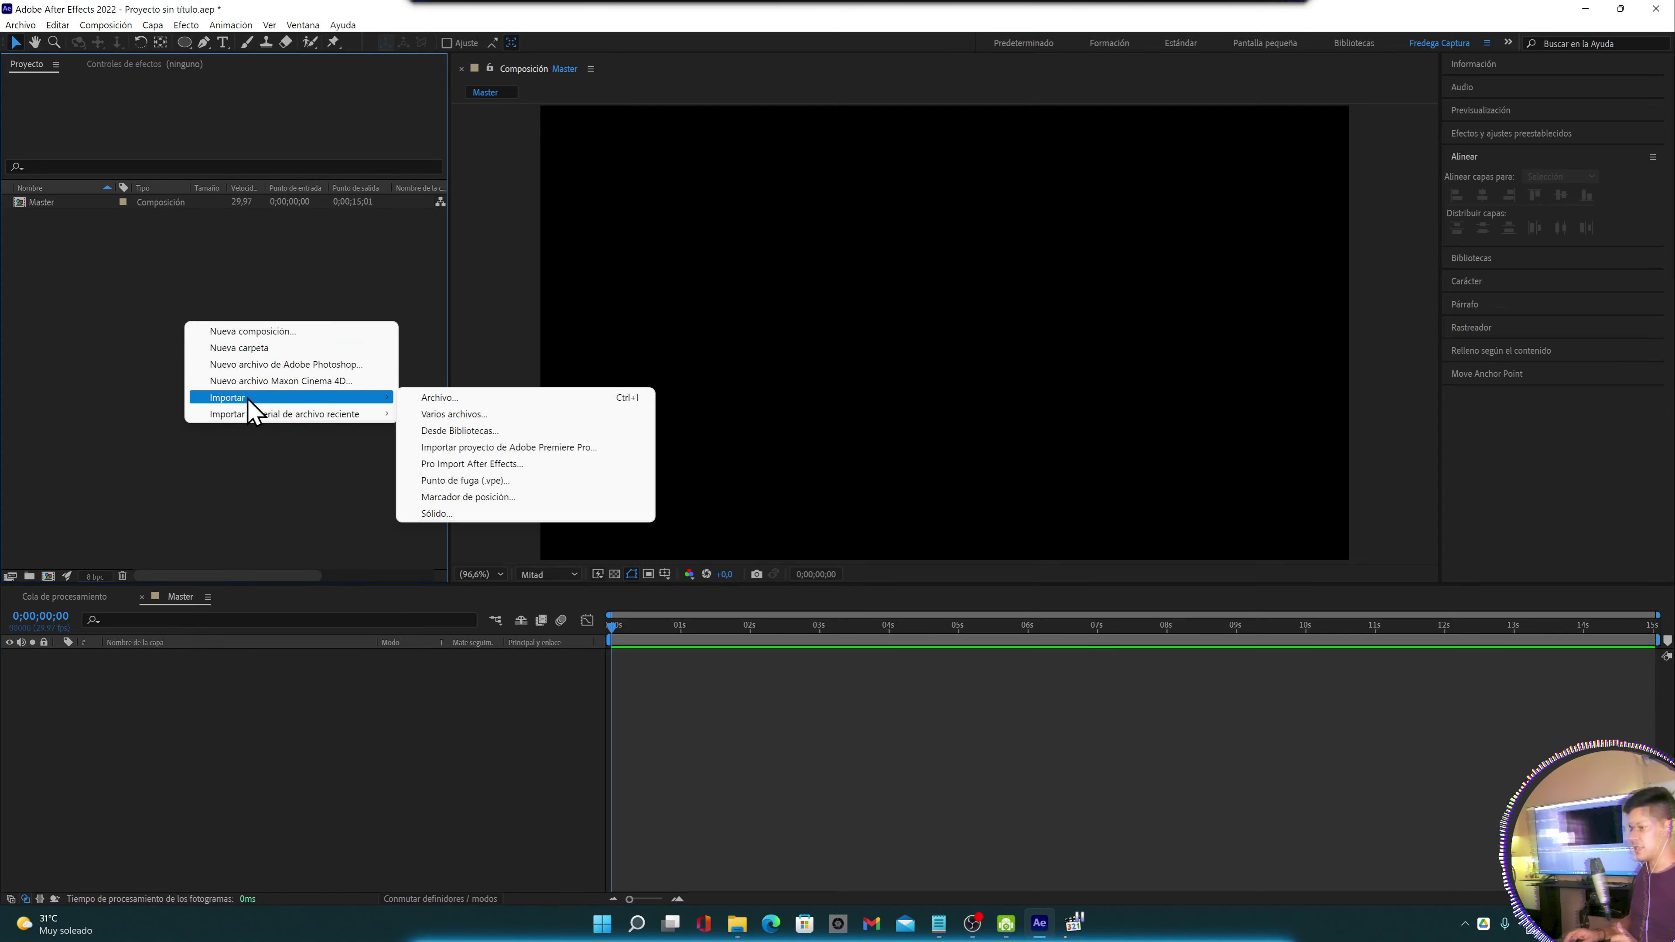
left_click(448, 404)
double_click(777, 223)
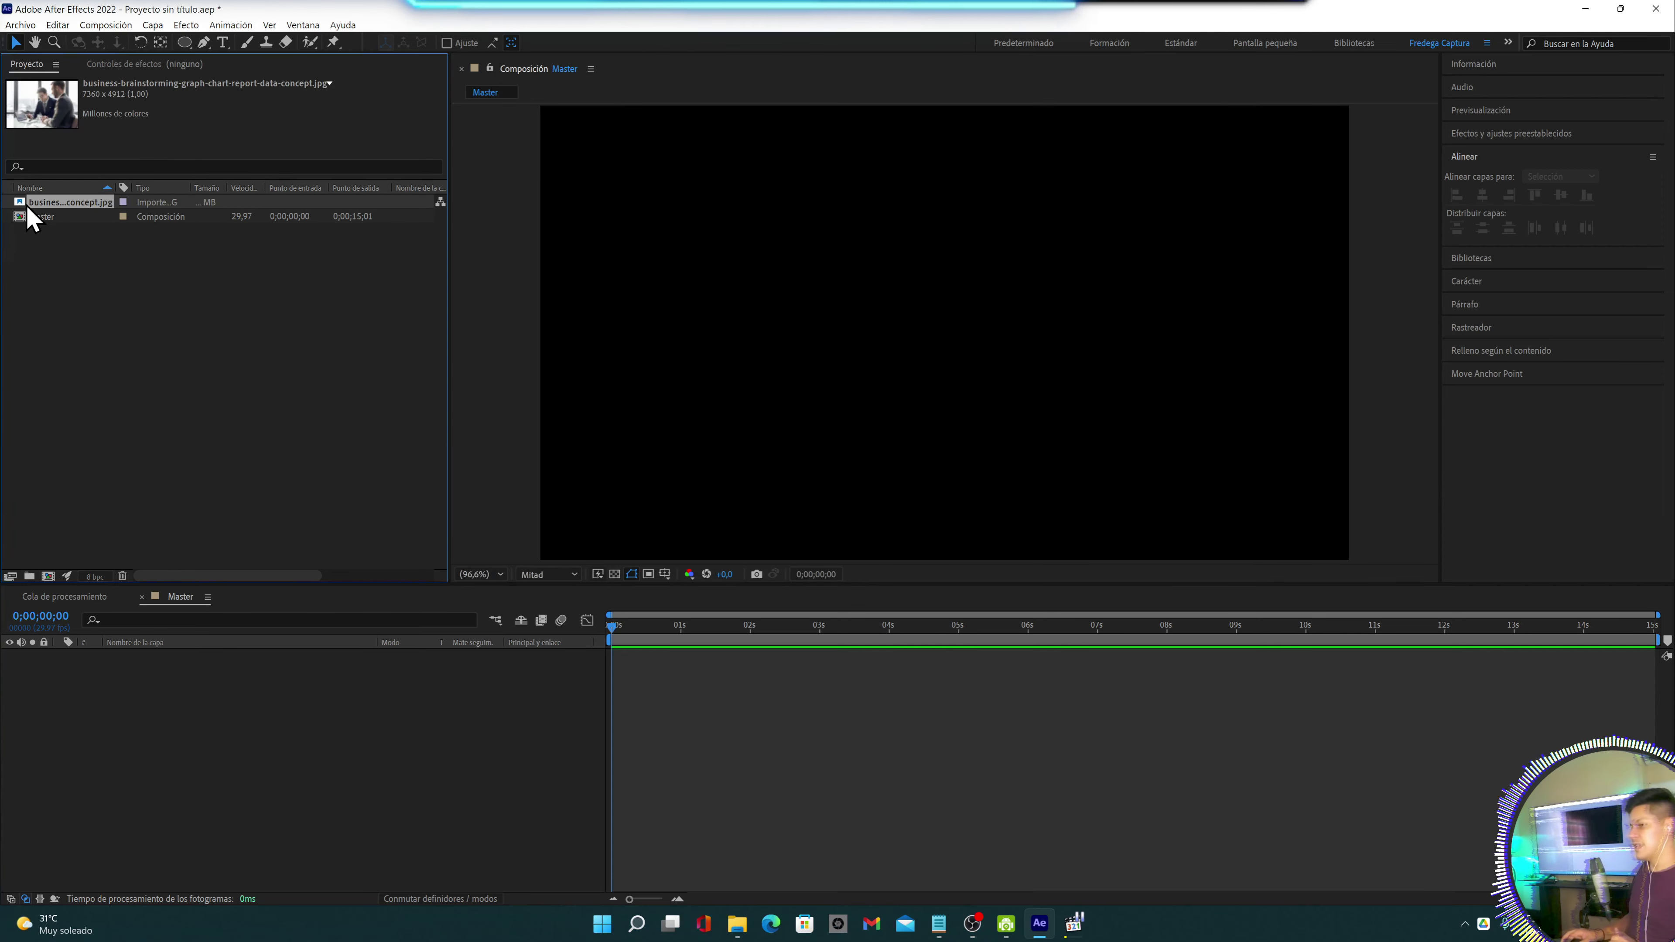
Add the photo to the Master timeline and scale it down to 27%
left_click_drag(30, 203, 169, 739)
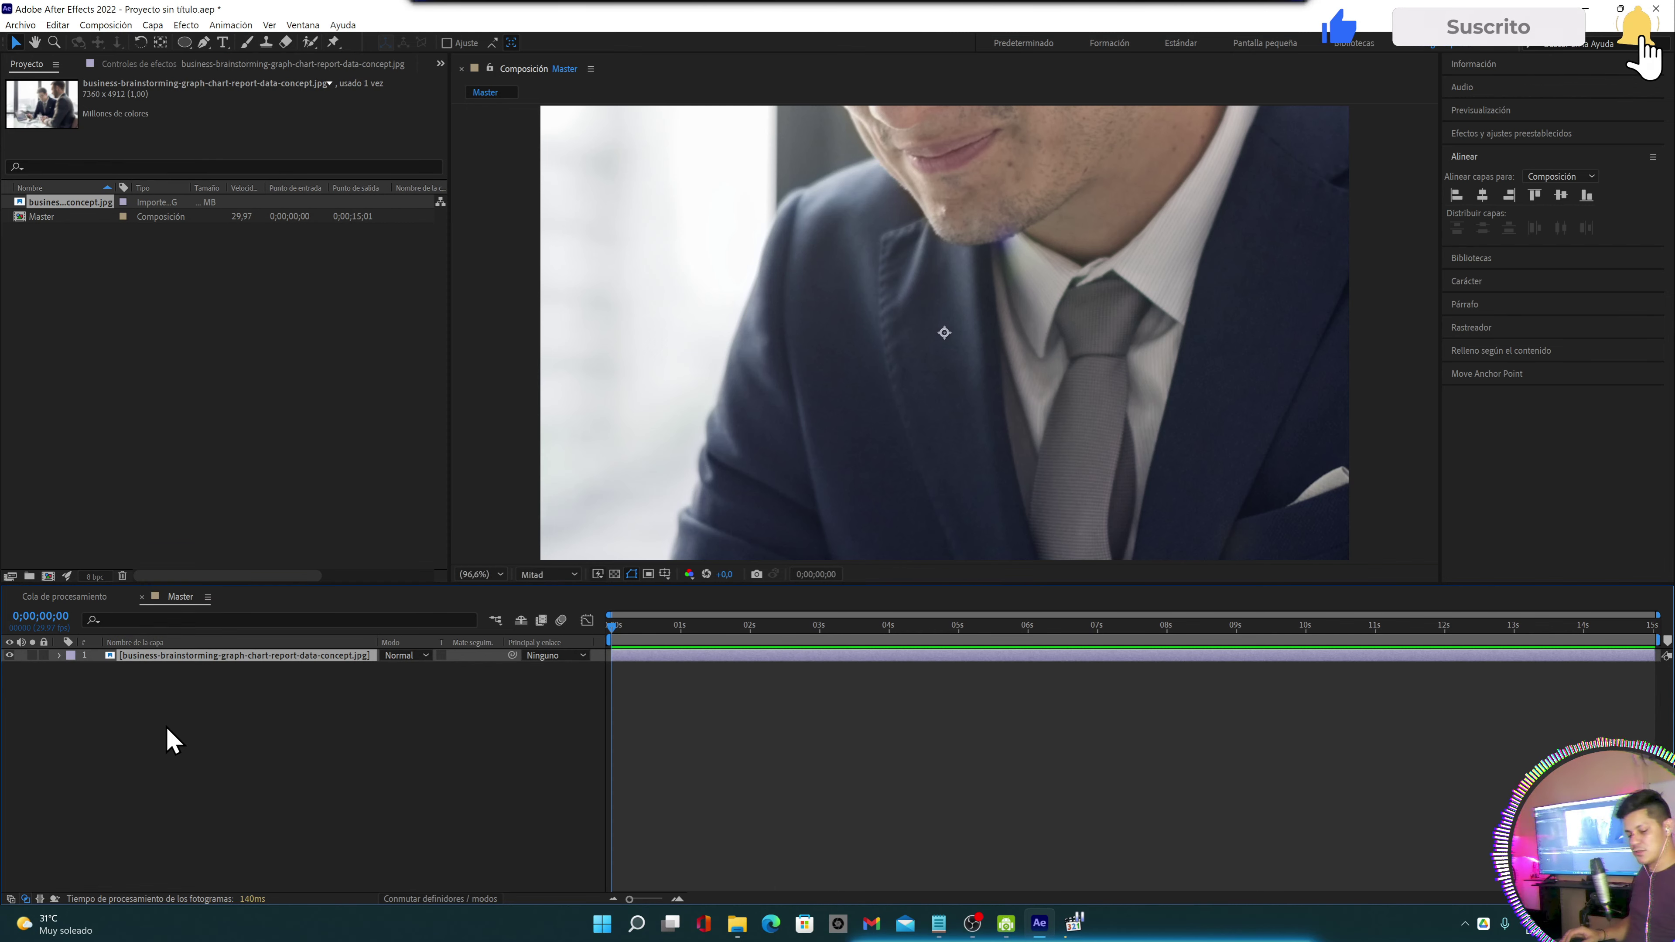
key("s")
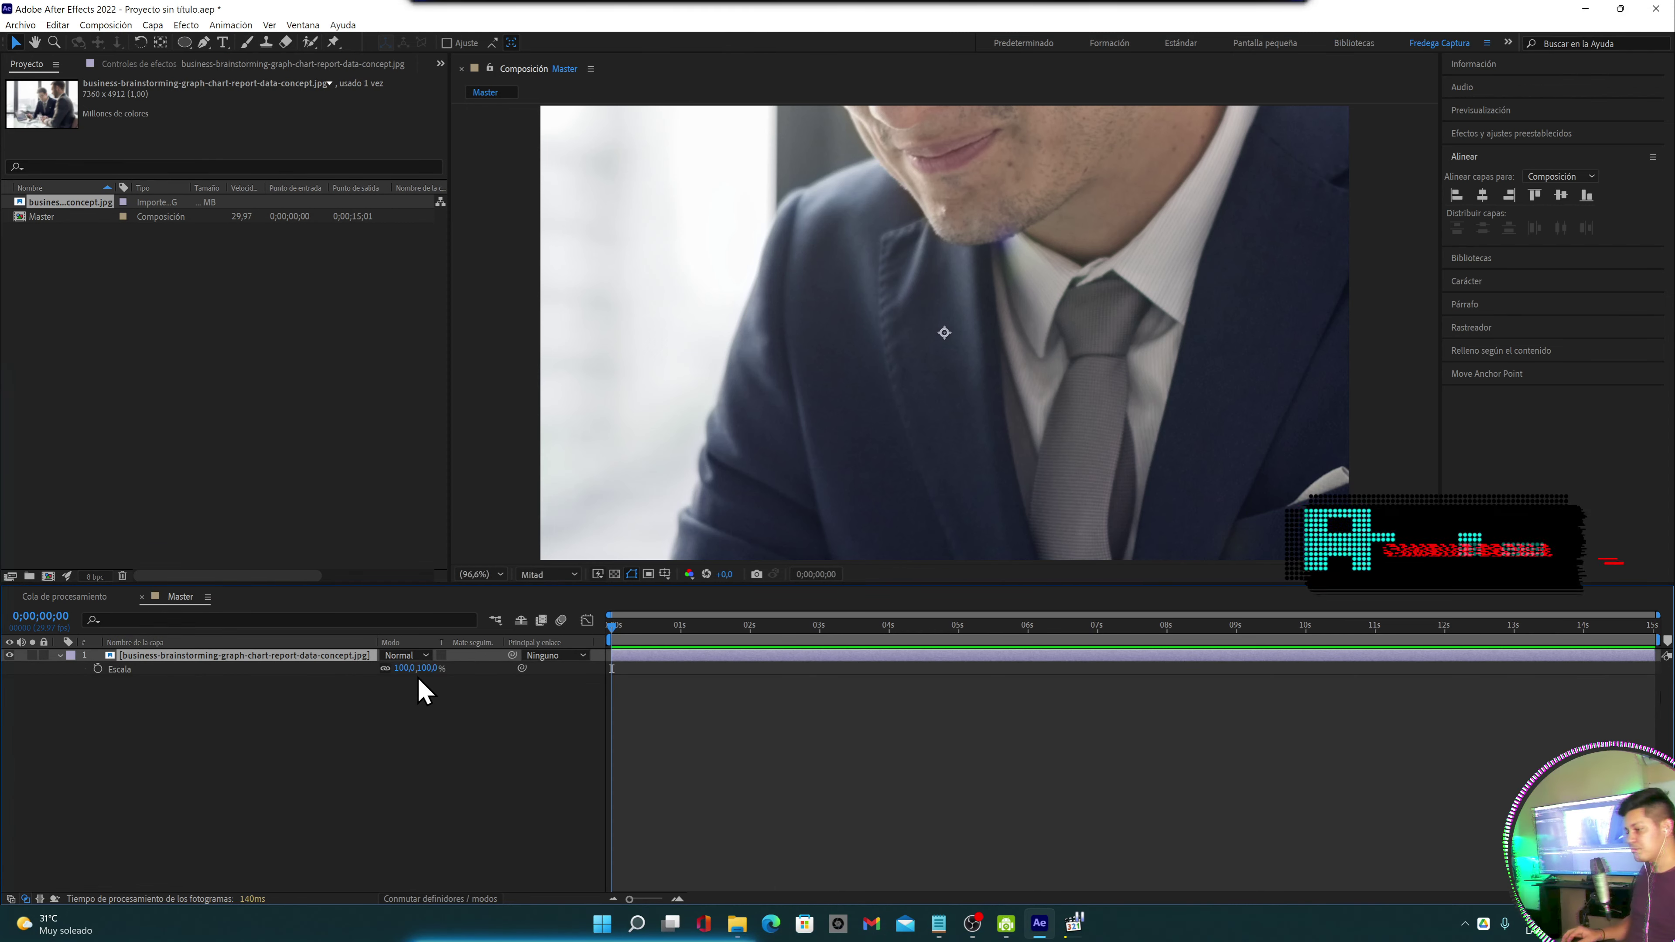
left_click_drag(422, 668, 362, 668)
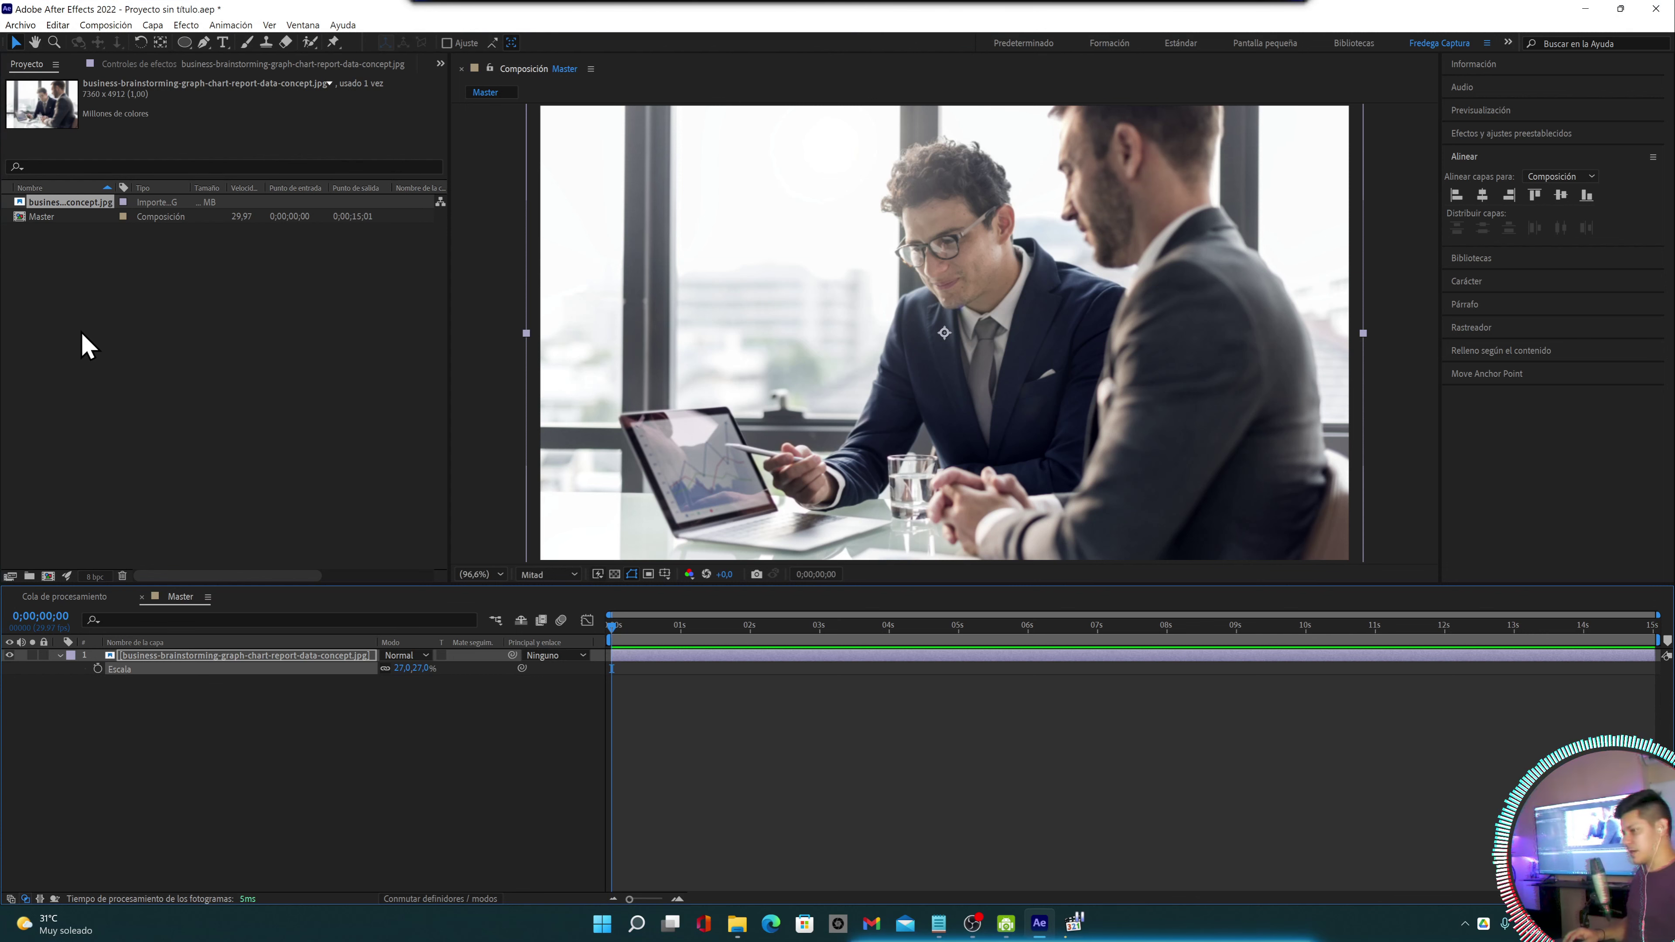
Create a second composition named 'Transición' and open its timeline
right_click(110, 342)
left_click(176, 356)
type("Transición")
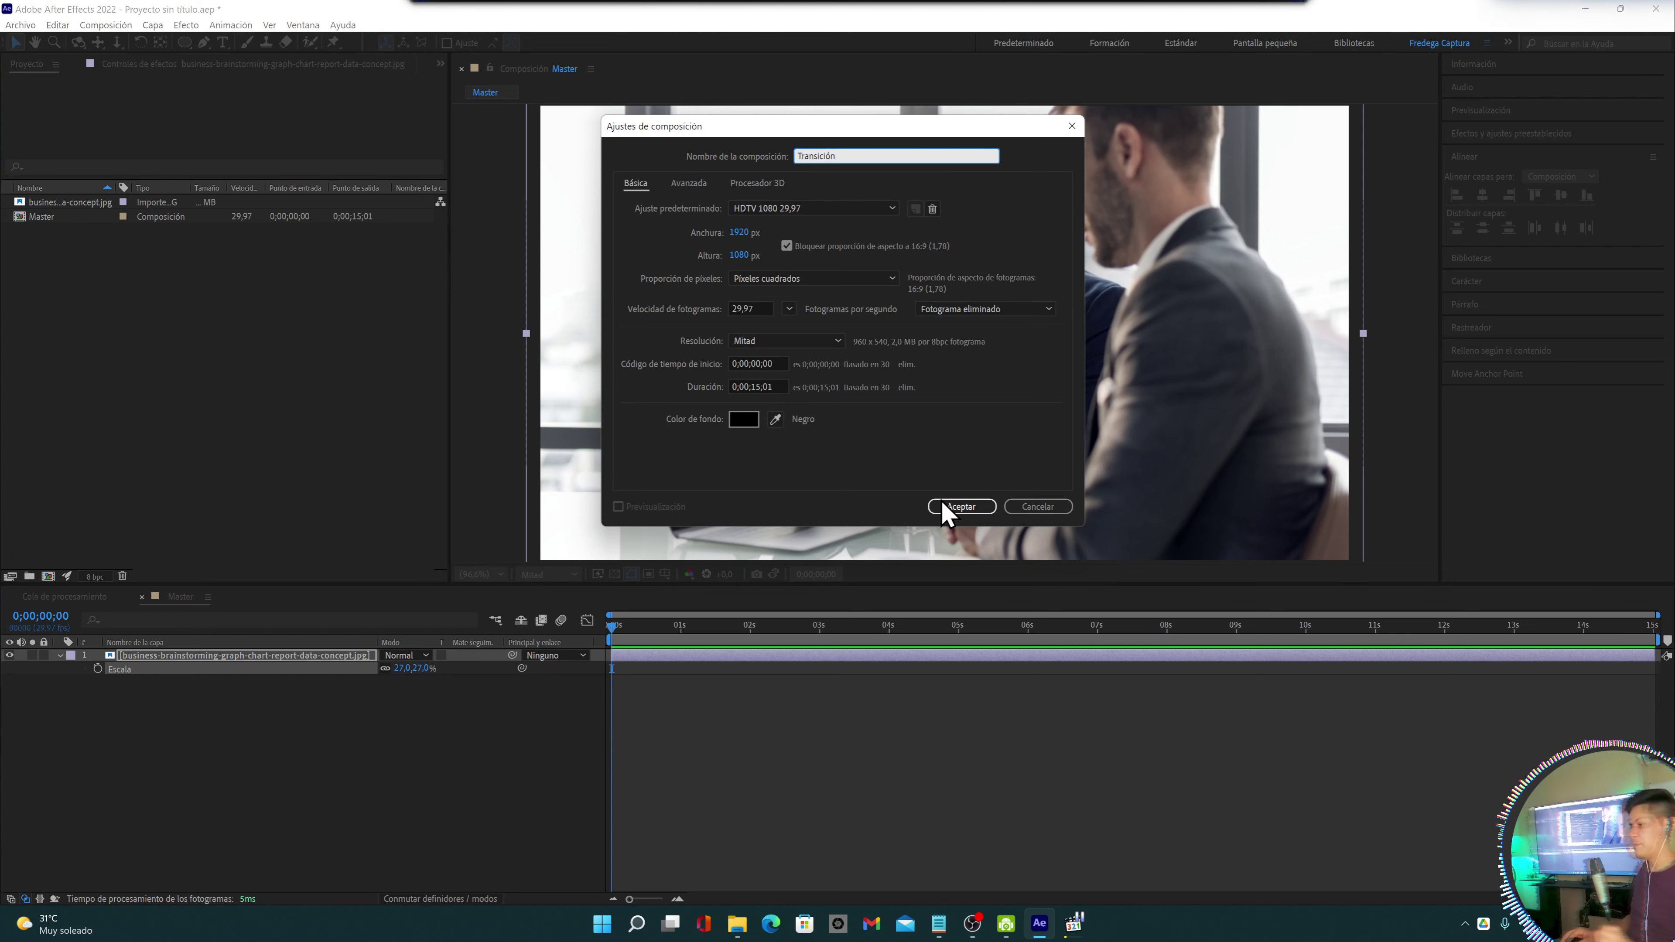
left_click(960, 507)
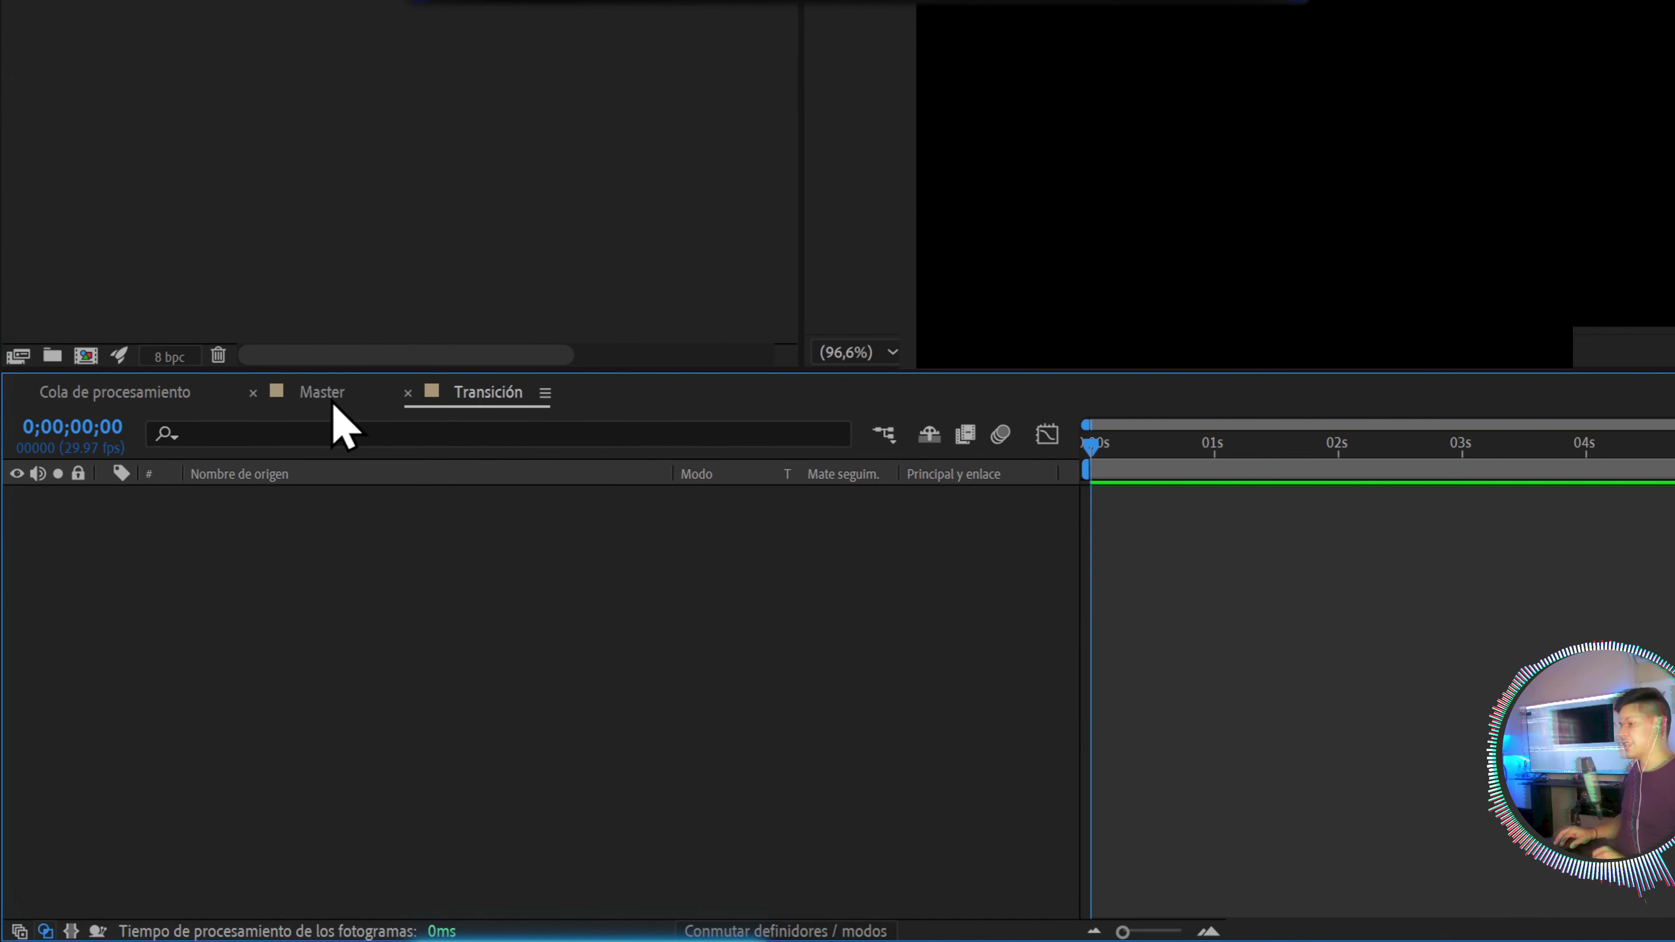
left_click(185, 599)
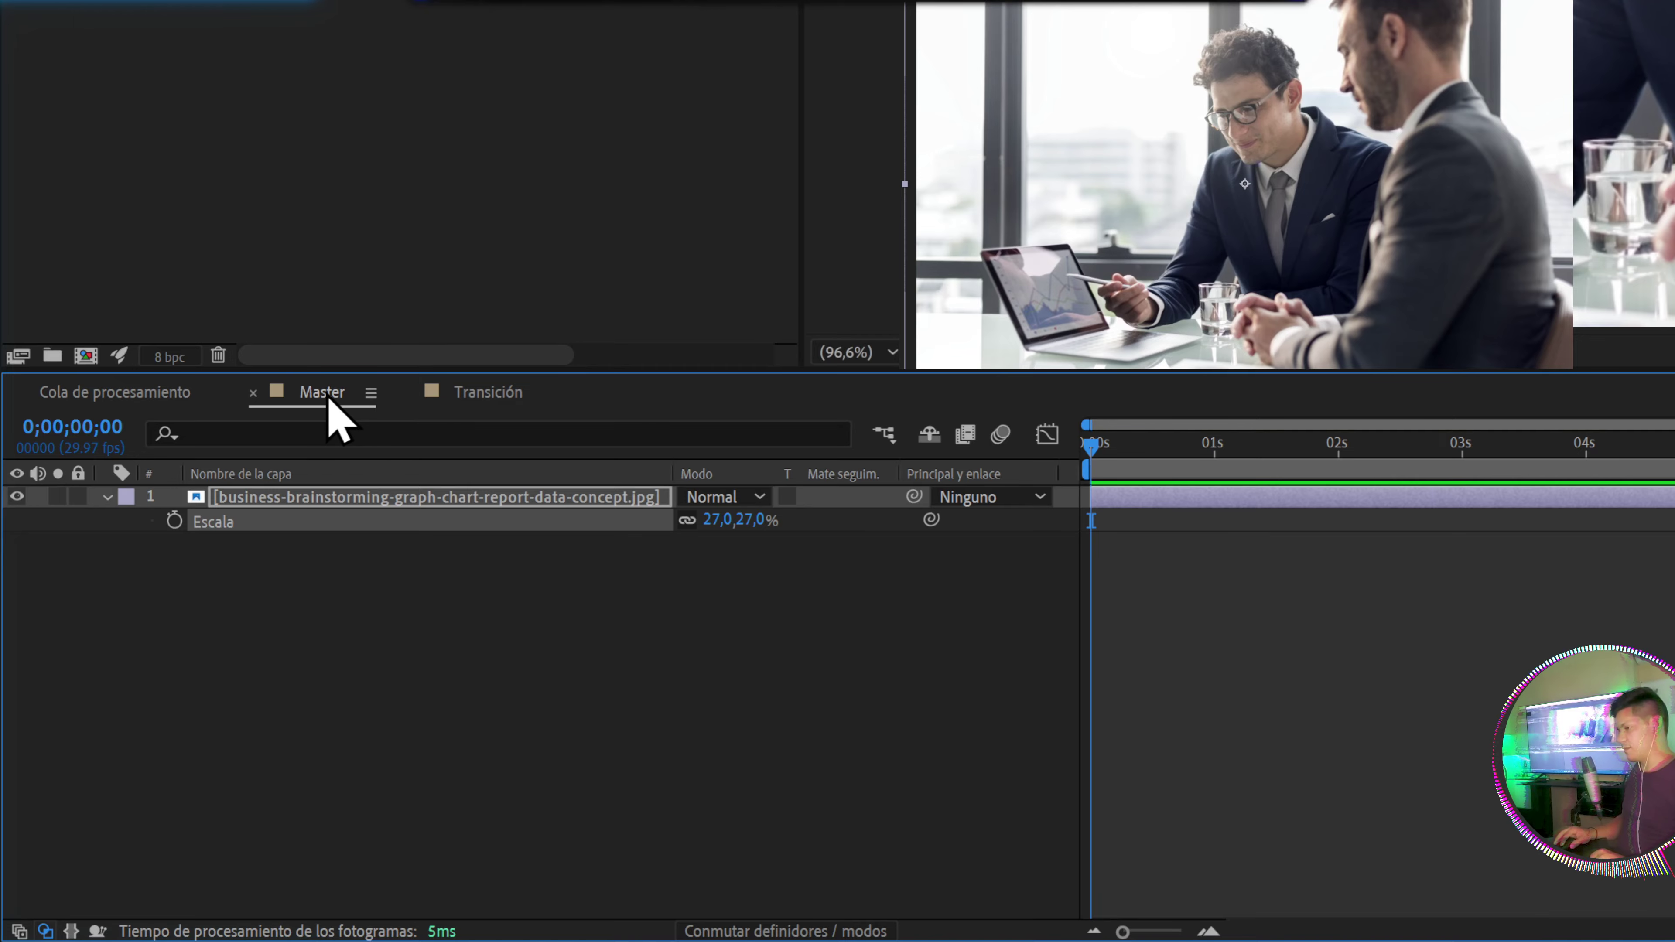
left_click(465, 396)
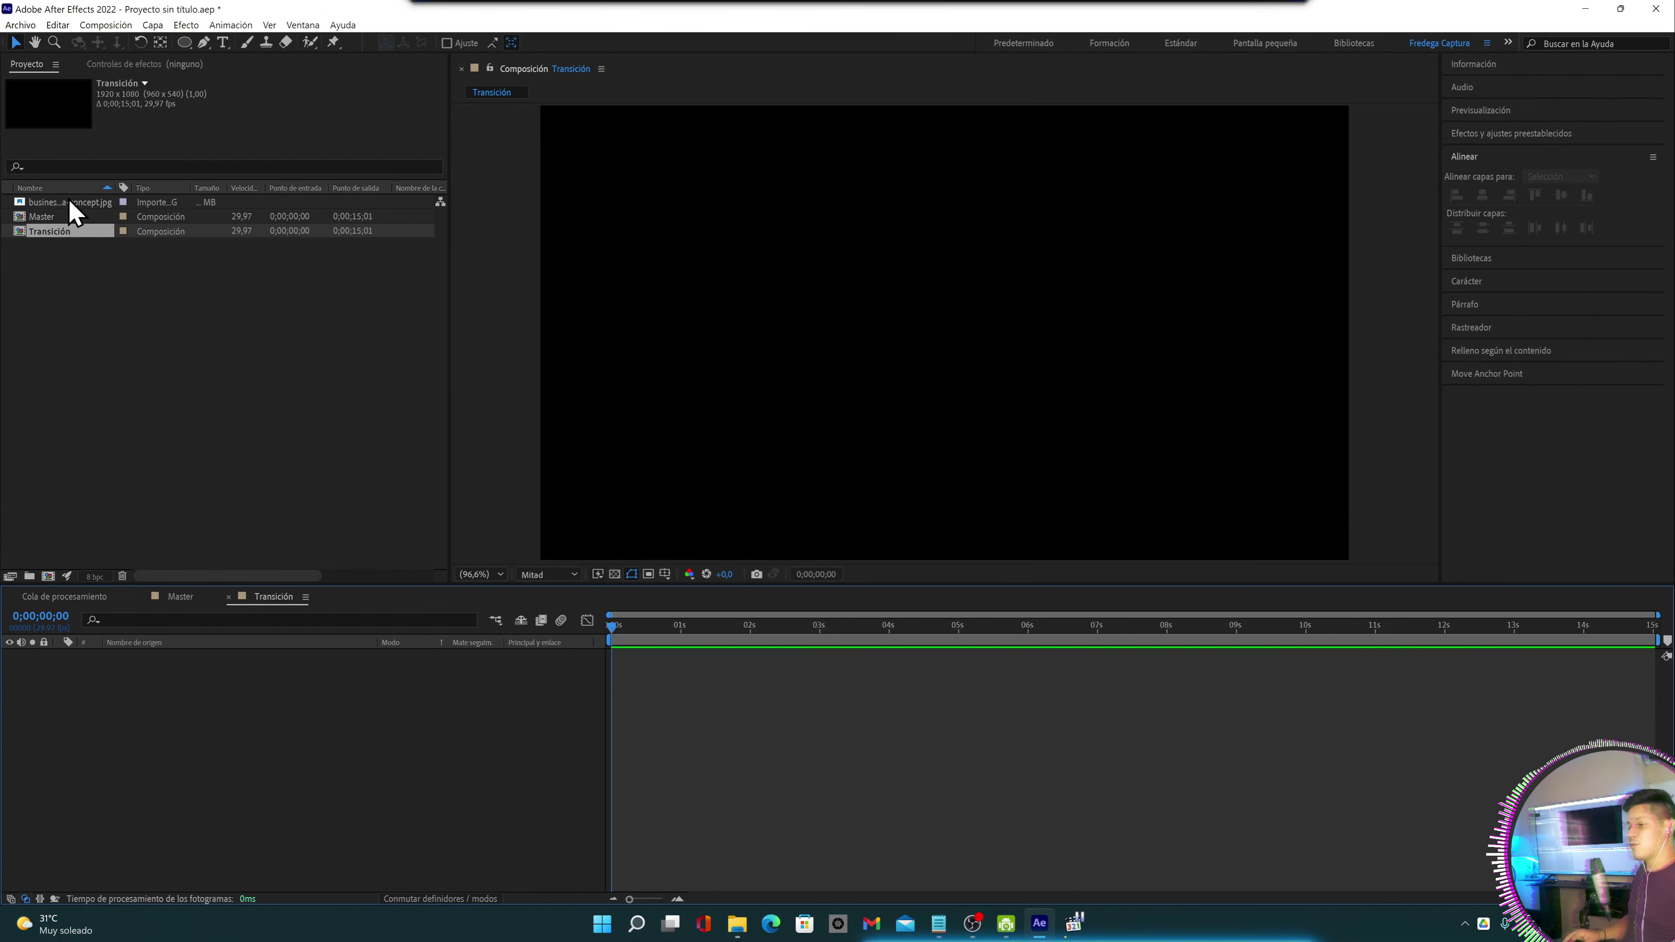
Add the photo to Transición, scale it to 29% and reposition it to fill the frame
left_click_drag(70, 203, 89, 455)
left_click_drag(114, 685, 114, 688)
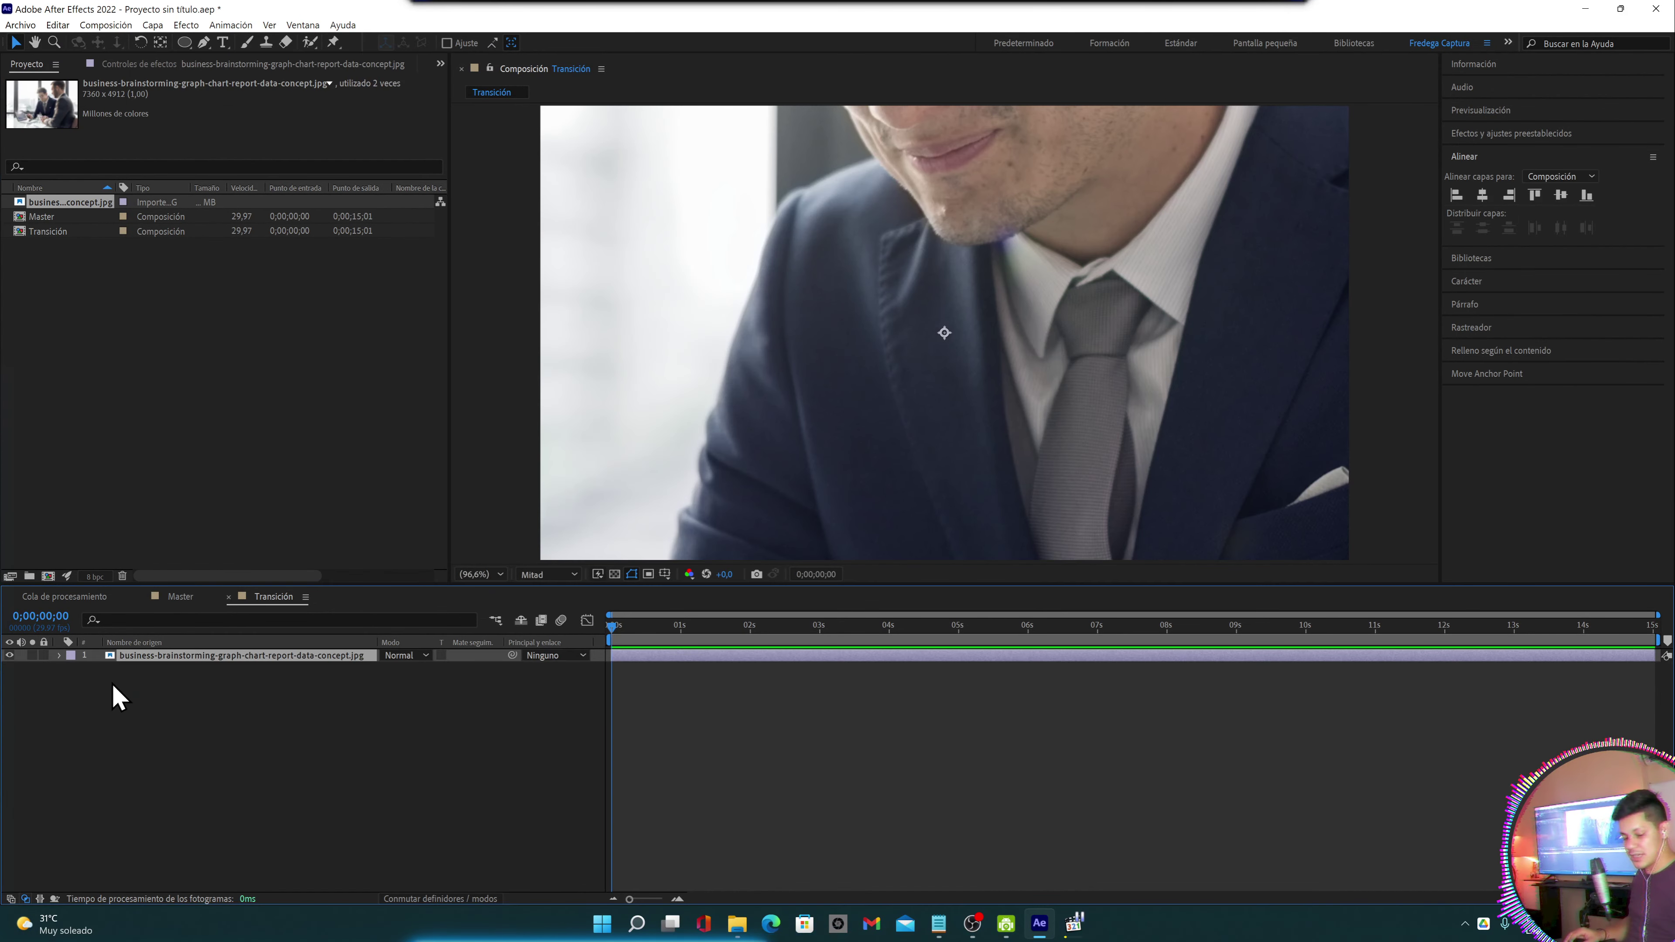
key("s")
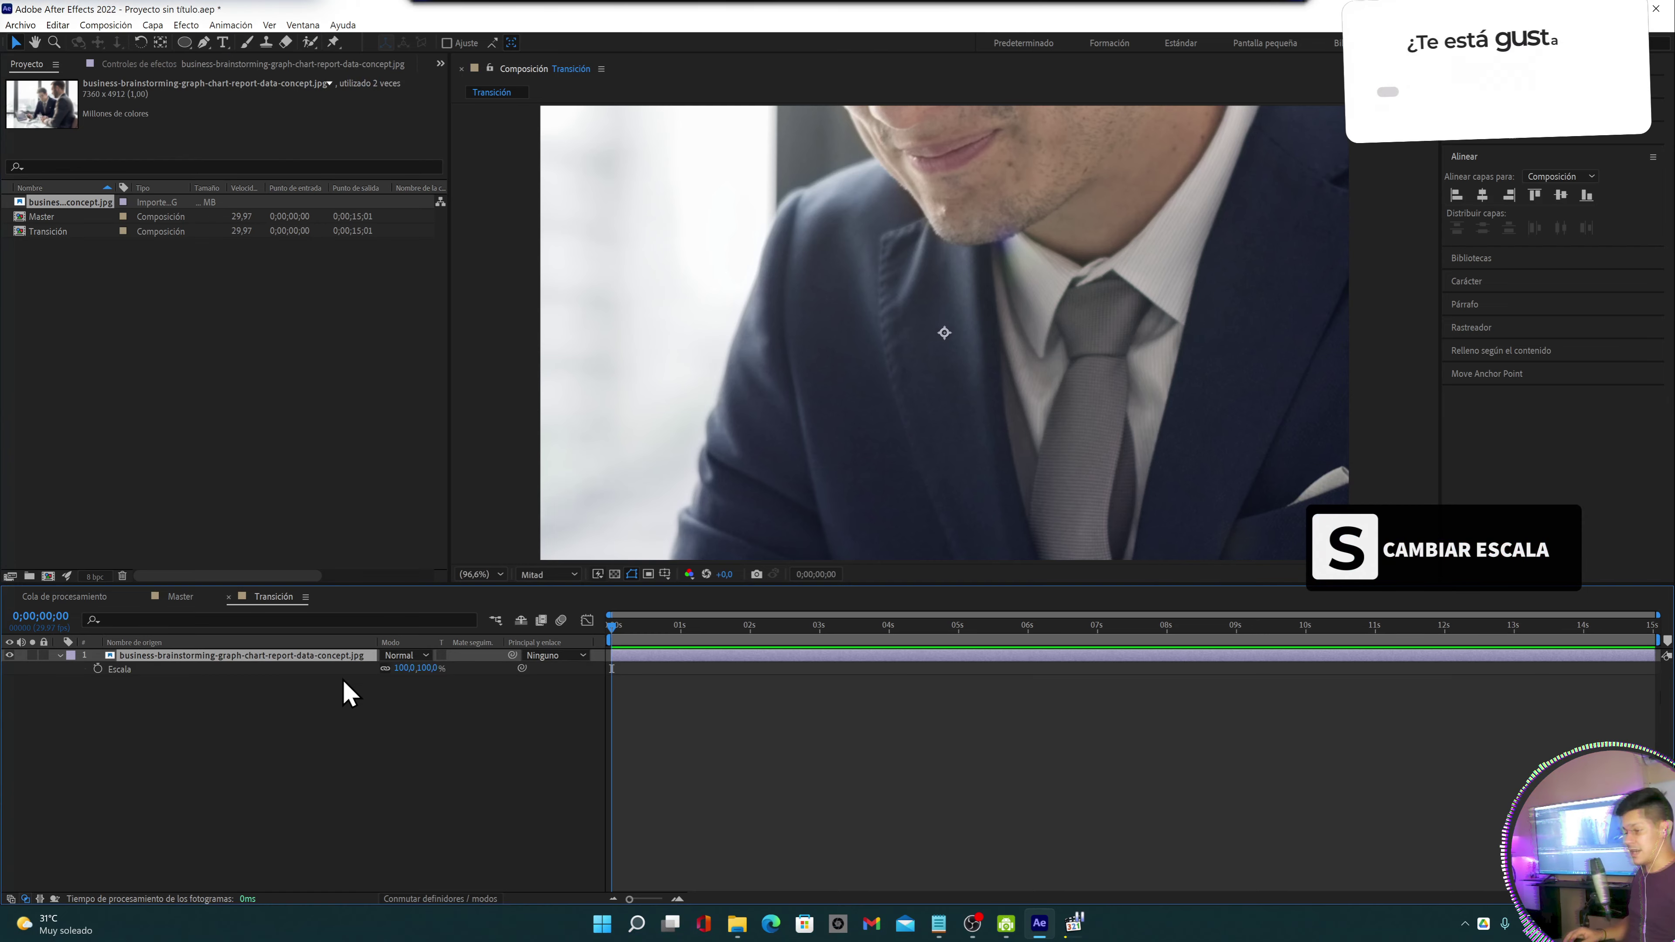
mouse_move(417, 668)
left_mouse_down()
mouse_move(356, 657)
mouse_move(361, 671)
left_mouse_up()
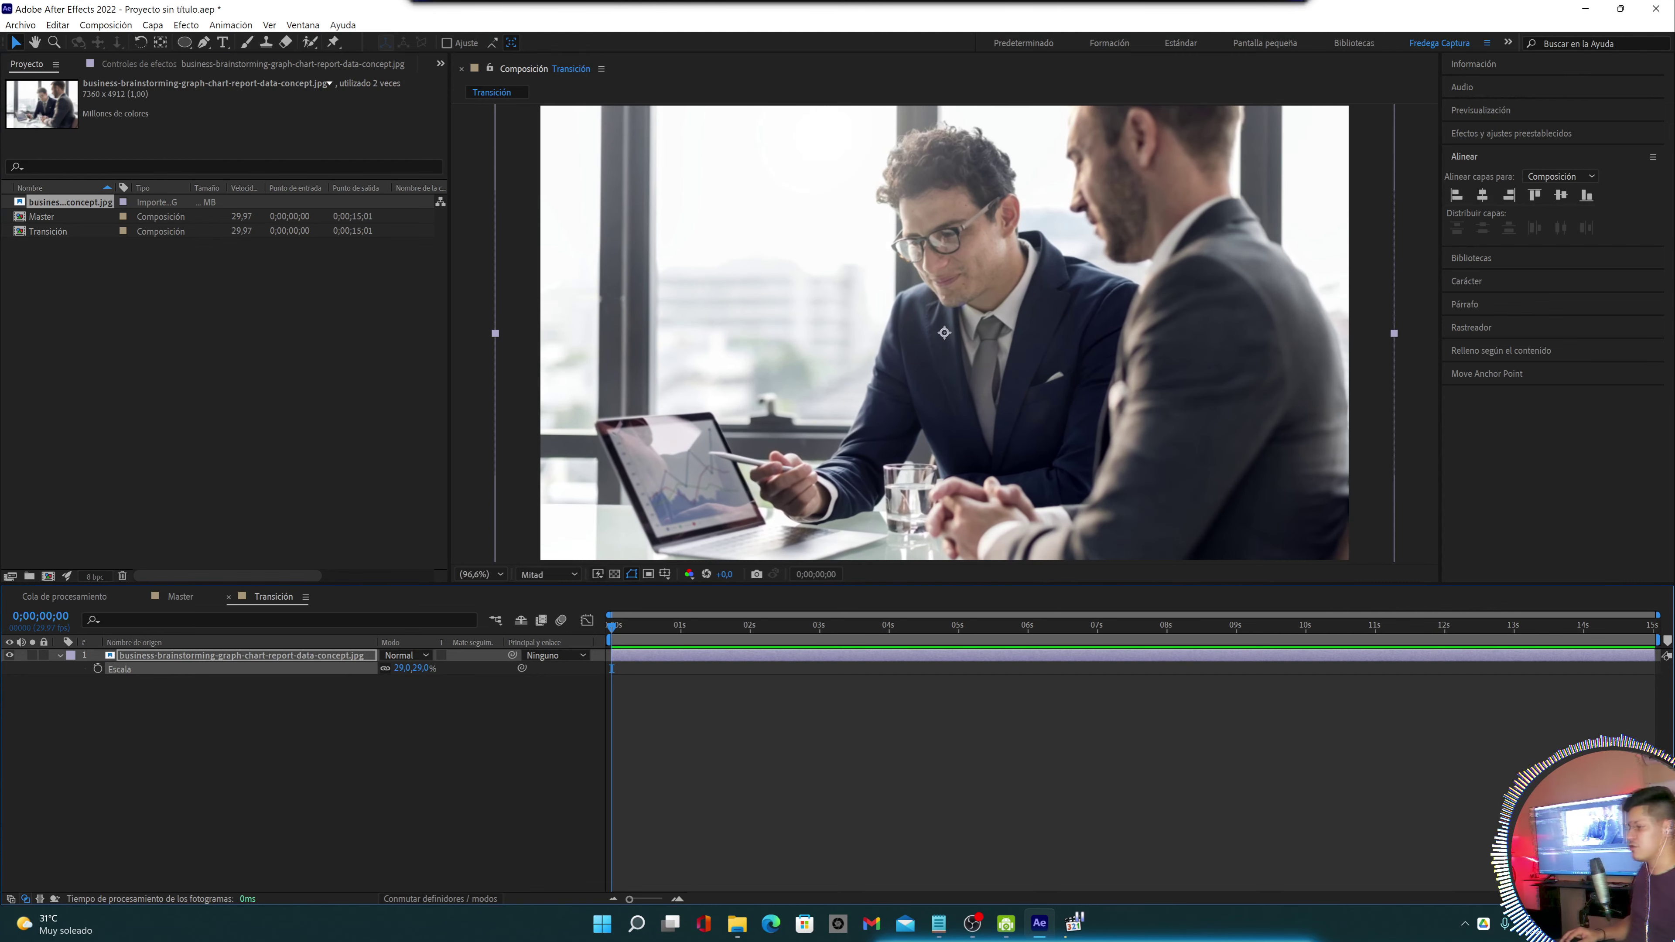
left_click_drag(1271, 298, 1270, 371)
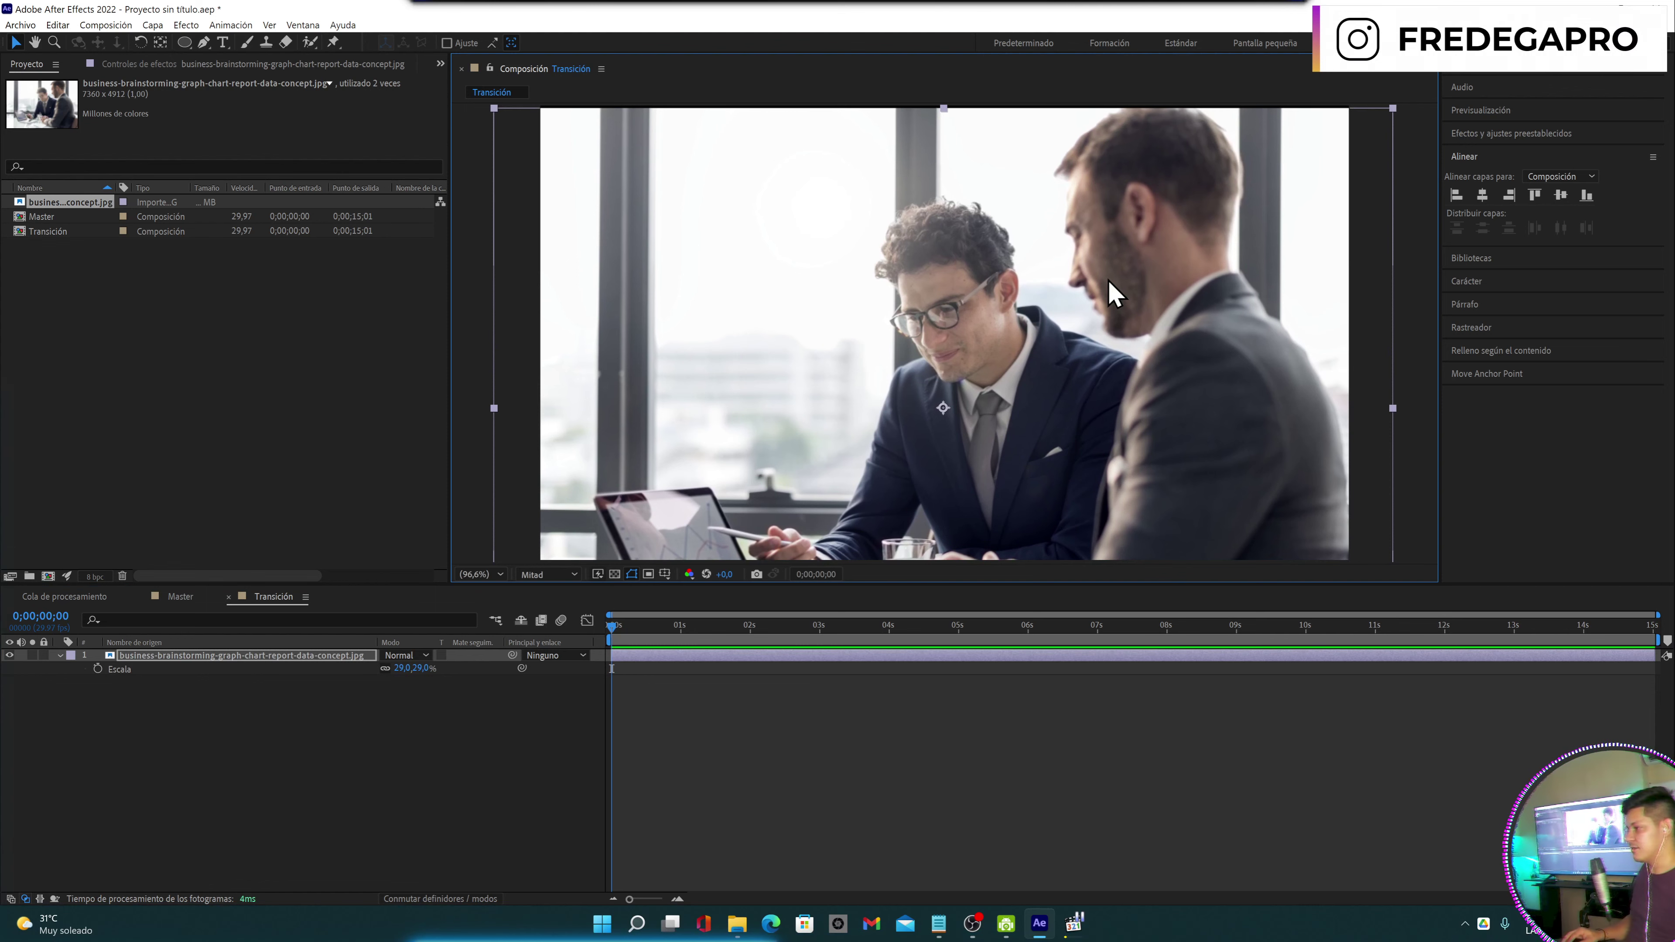
left_click_drag(1113, 290, 1119, 277)
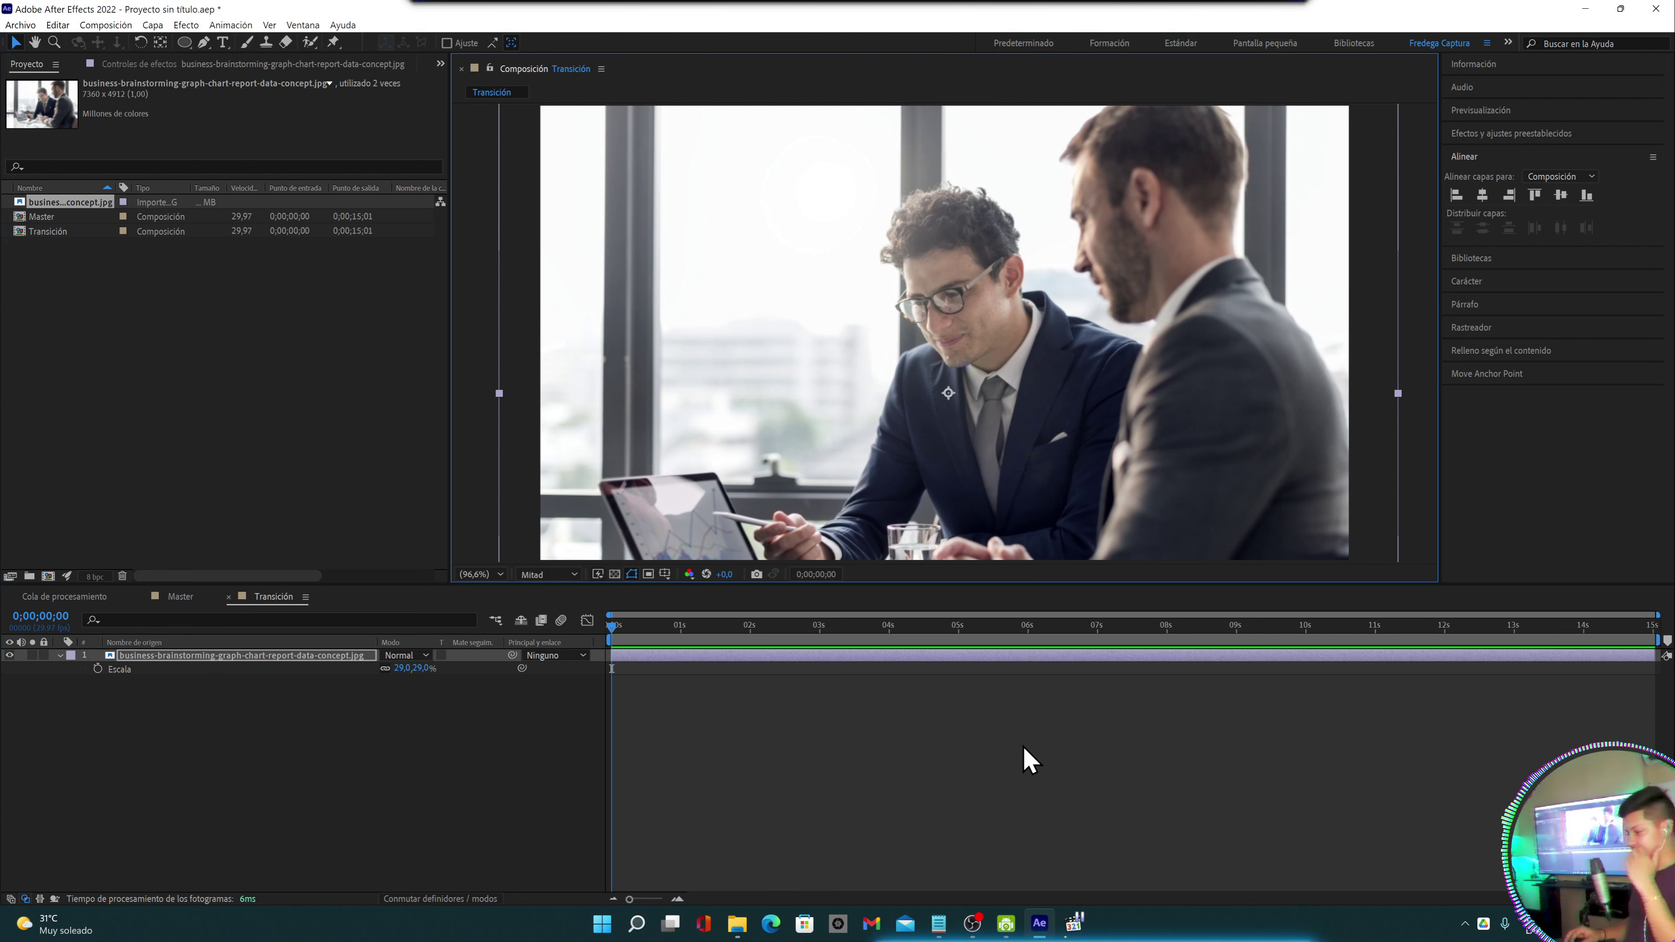
left_click(1075, 924)
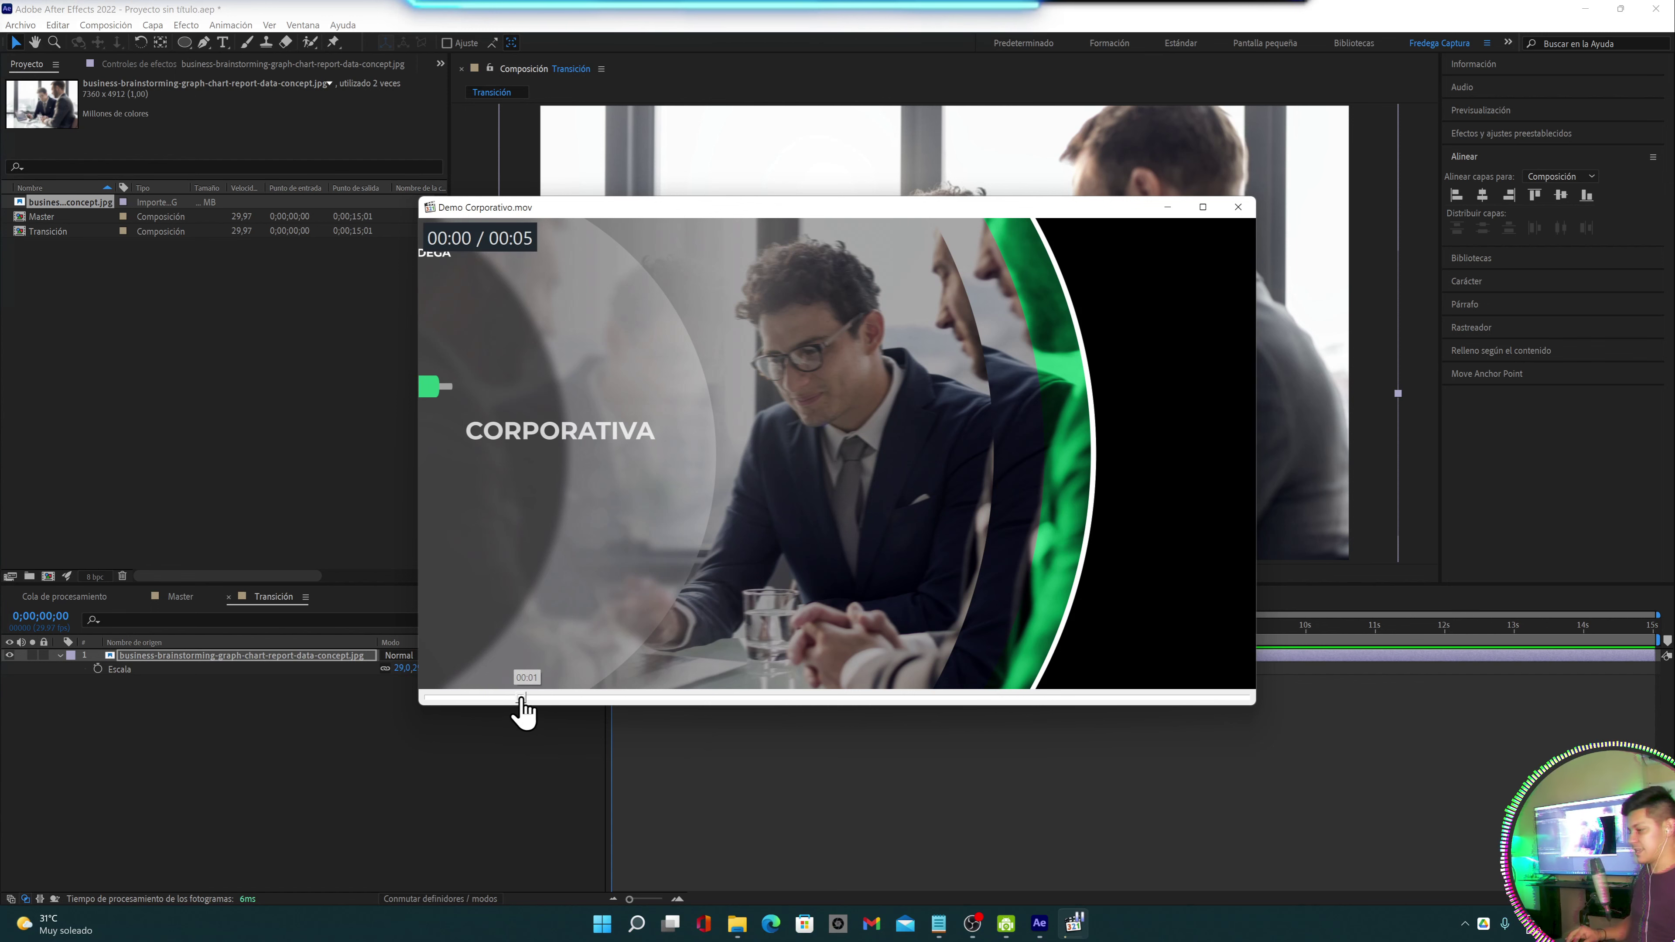
mouse_move(522, 698)
left_mouse_down()
mouse_move(445, 696)
mouse_move(540, 697)
left_mouse_up()
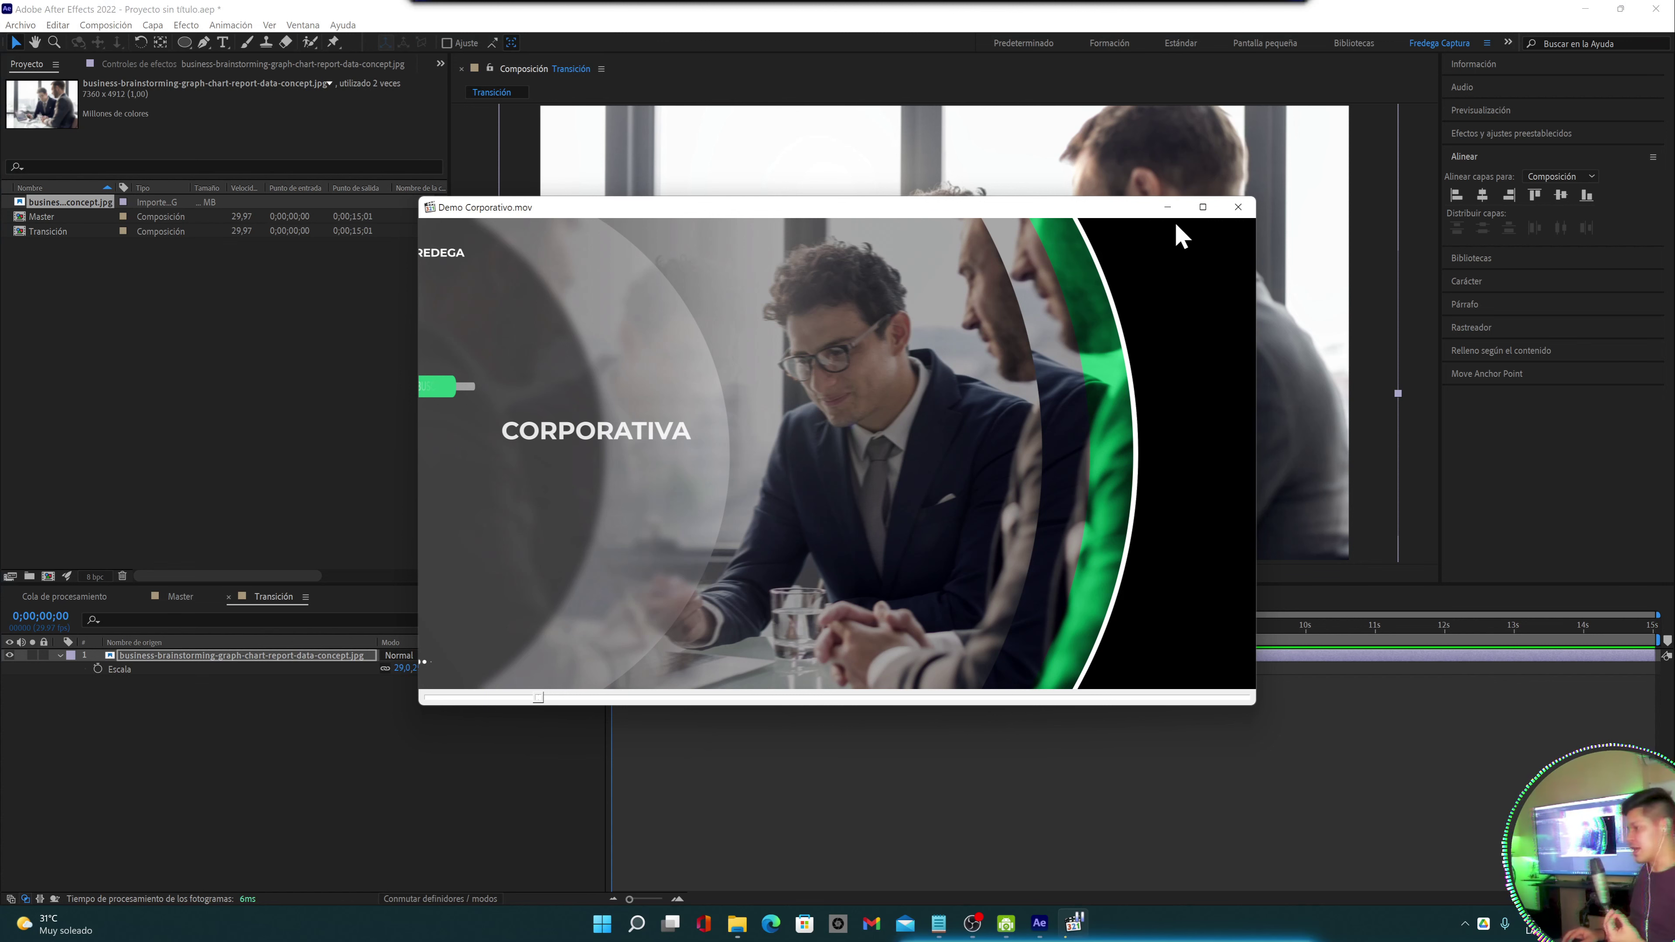
left_click(1176, 206)
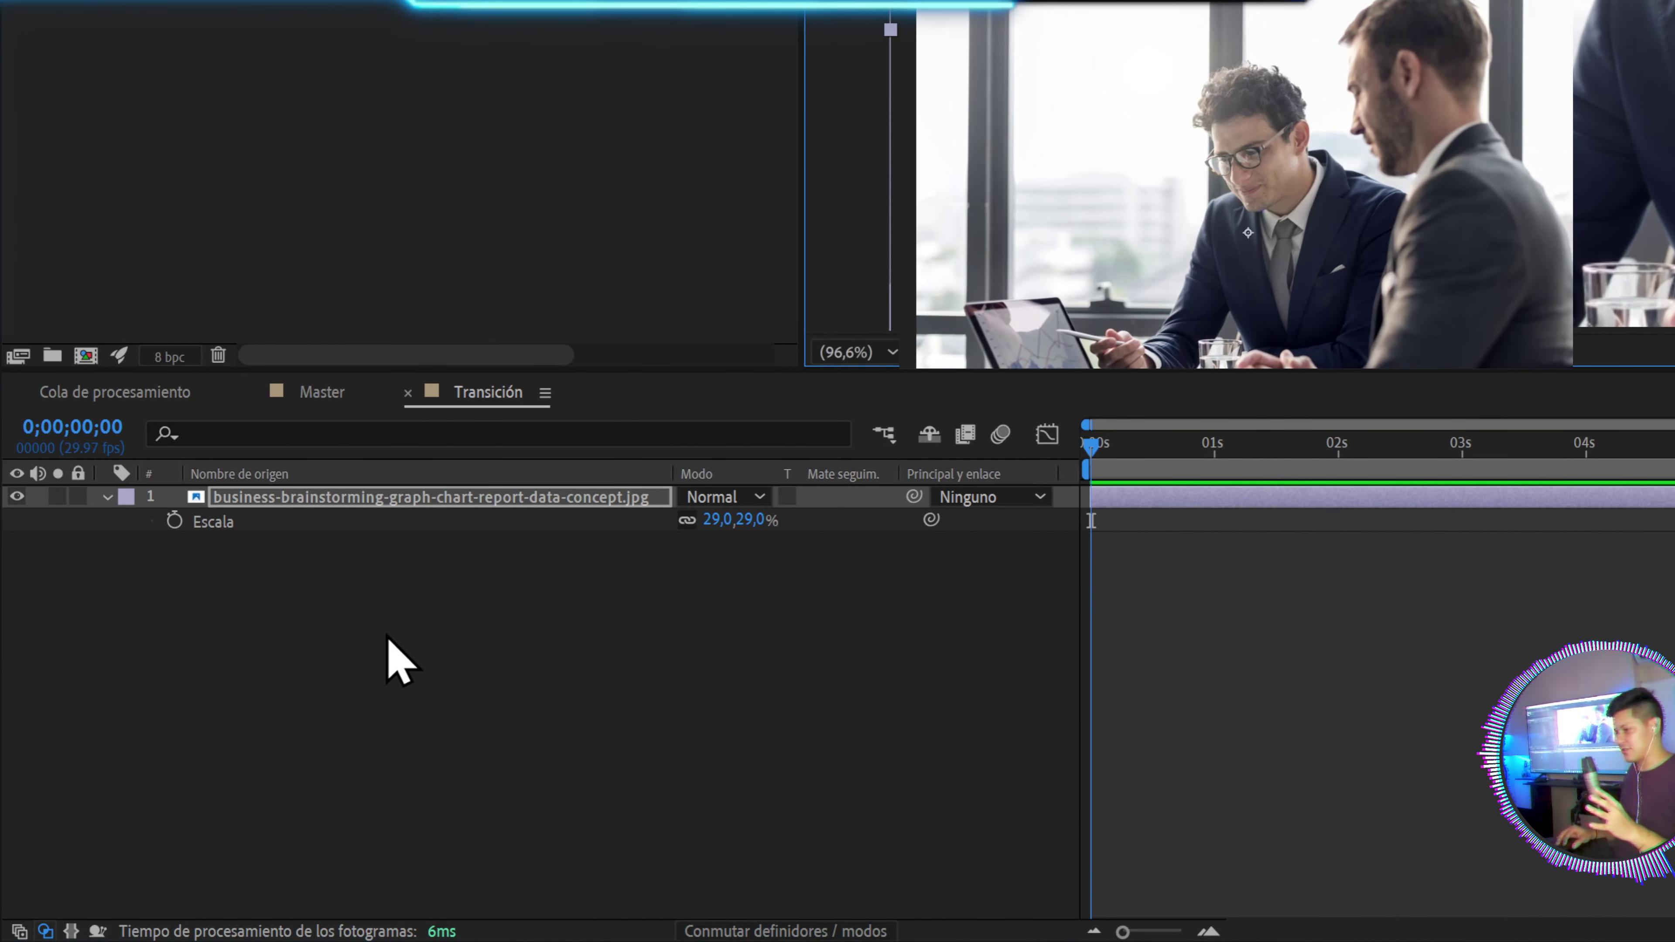
Deselect the photo layer and switch the shape tool to the Ellipse tool
left_click(408, 663)
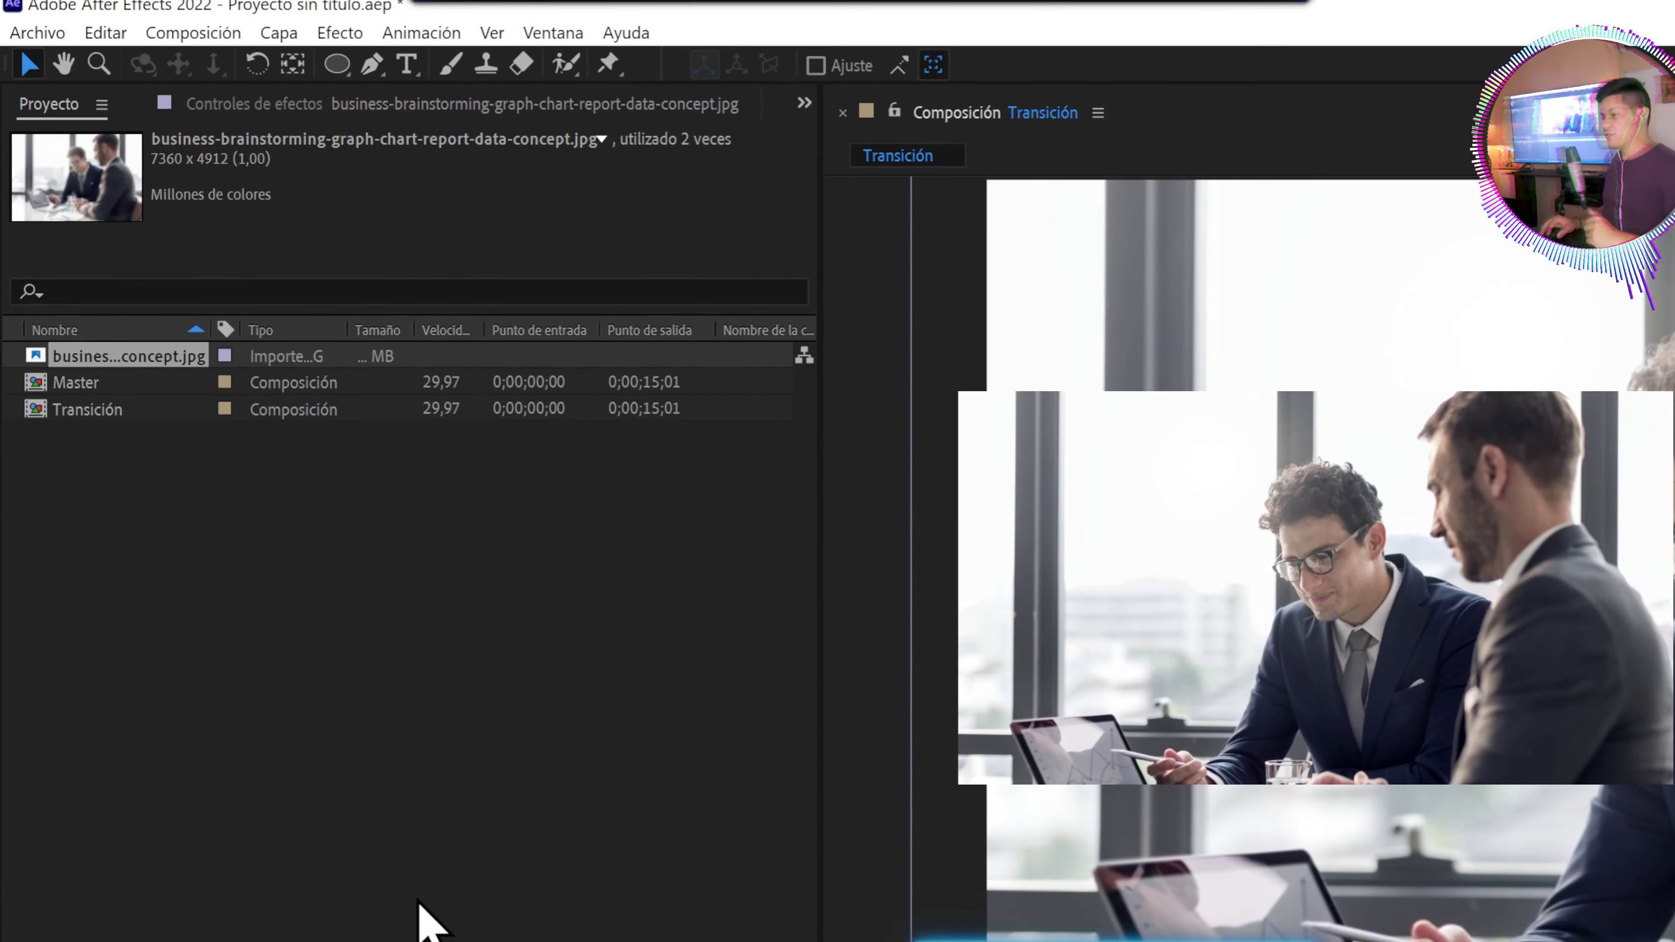
left_click(338, 77)
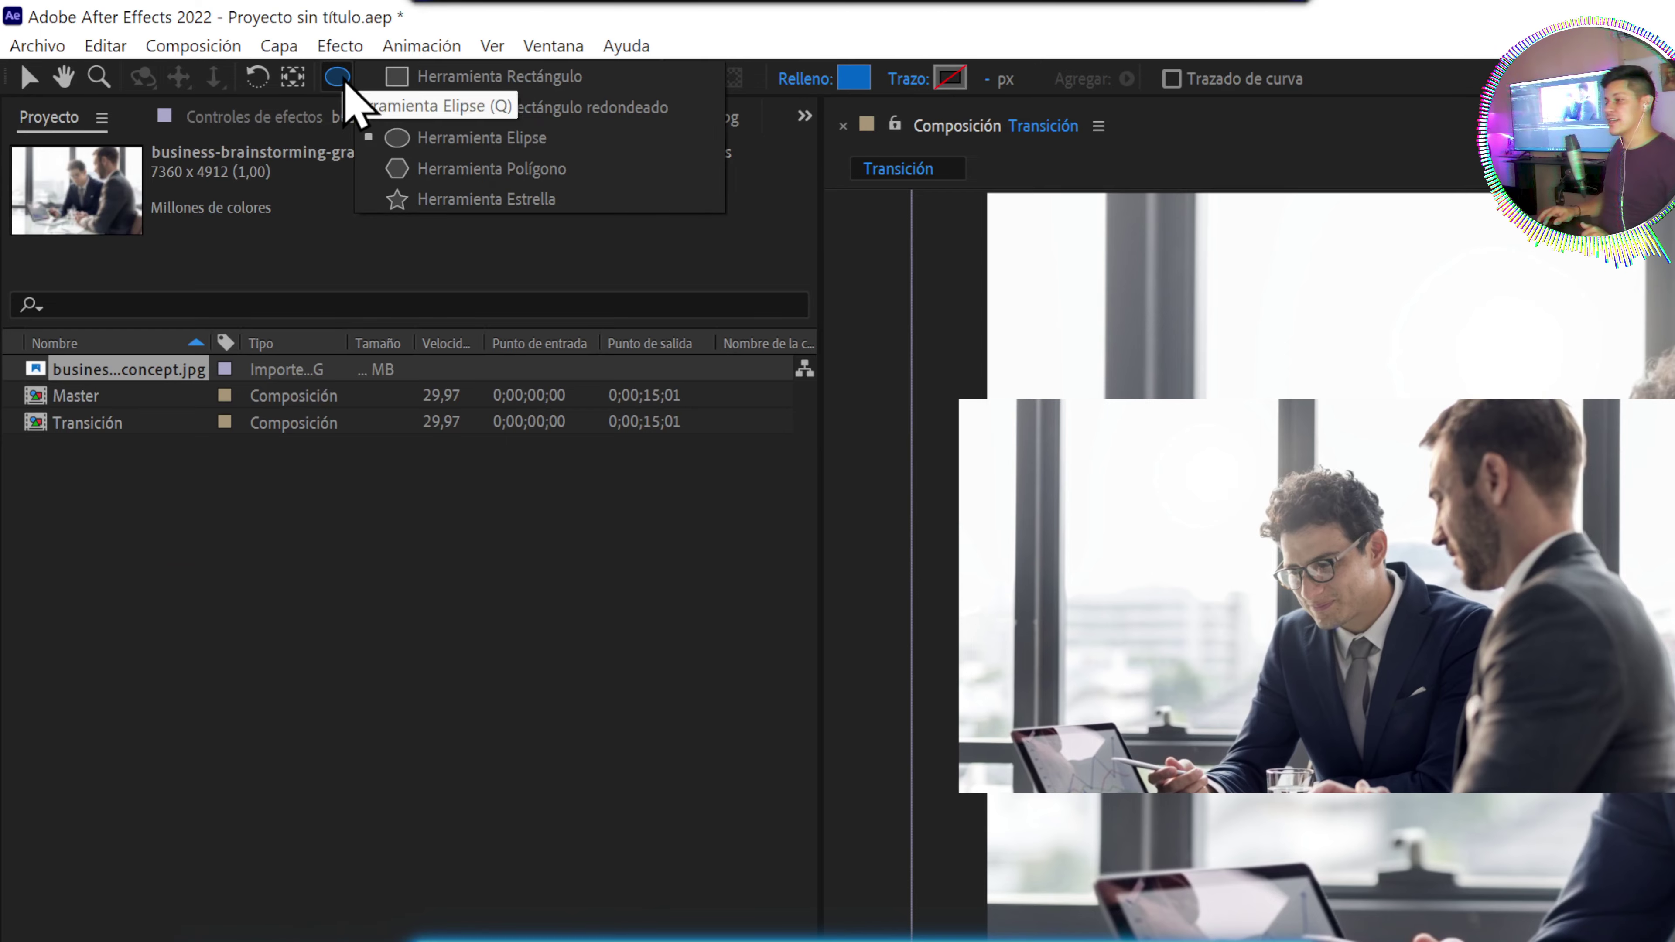
left_click(541, 139)
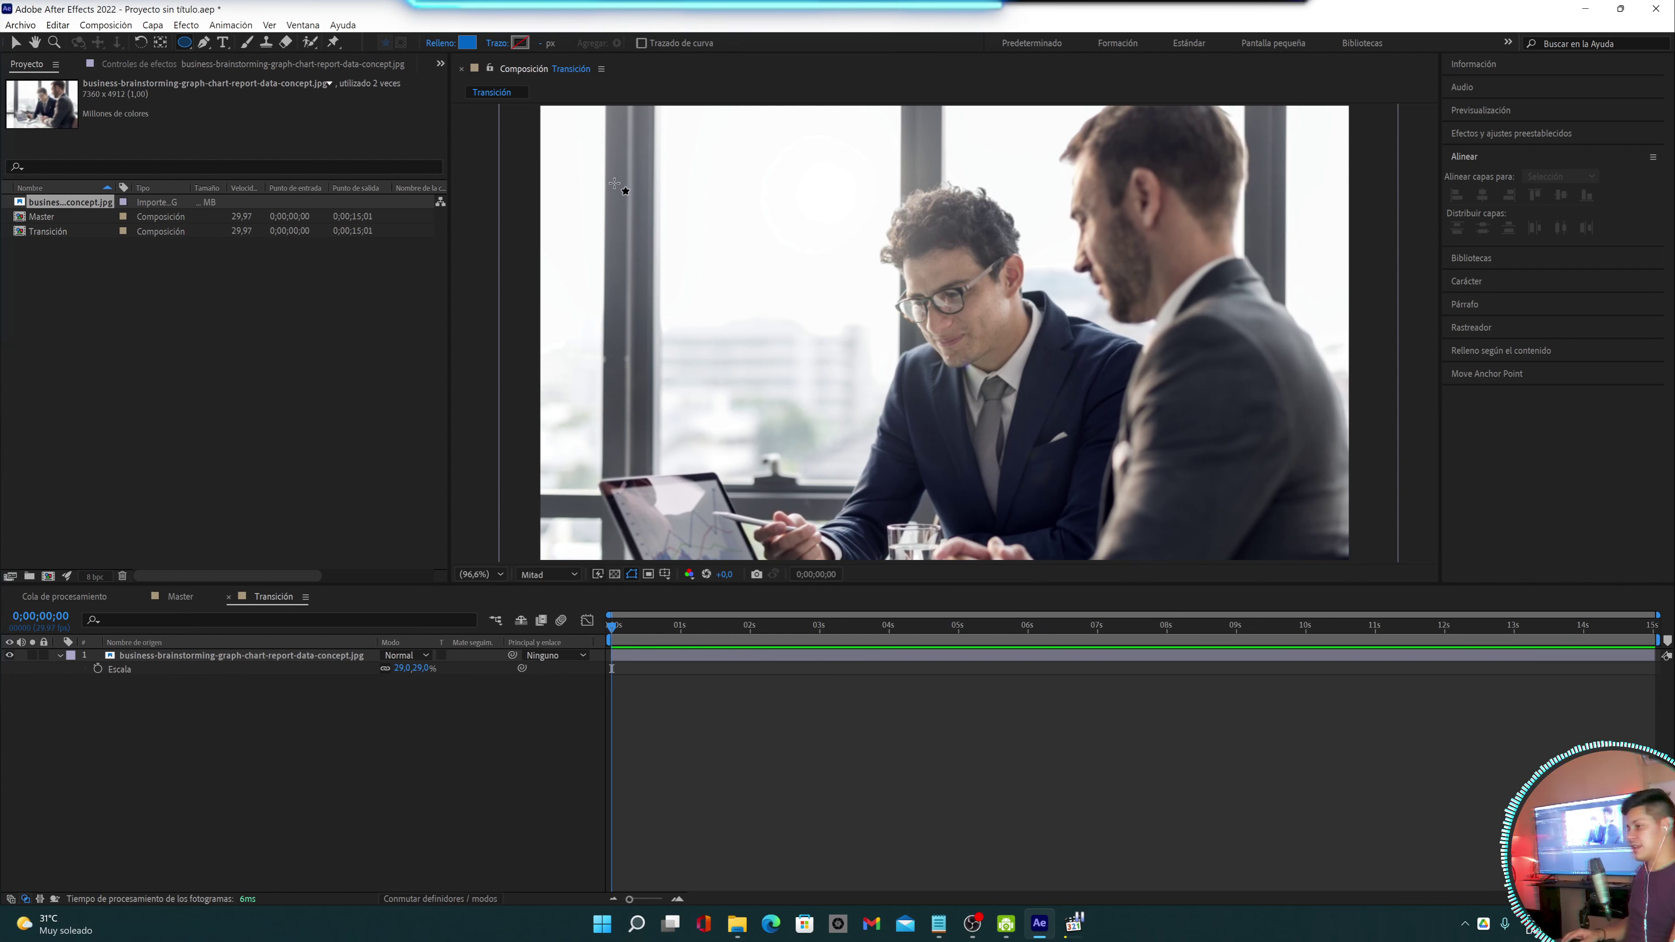
Zoom the Transición viewer out to 50% to leave space around the frame
key("comma")
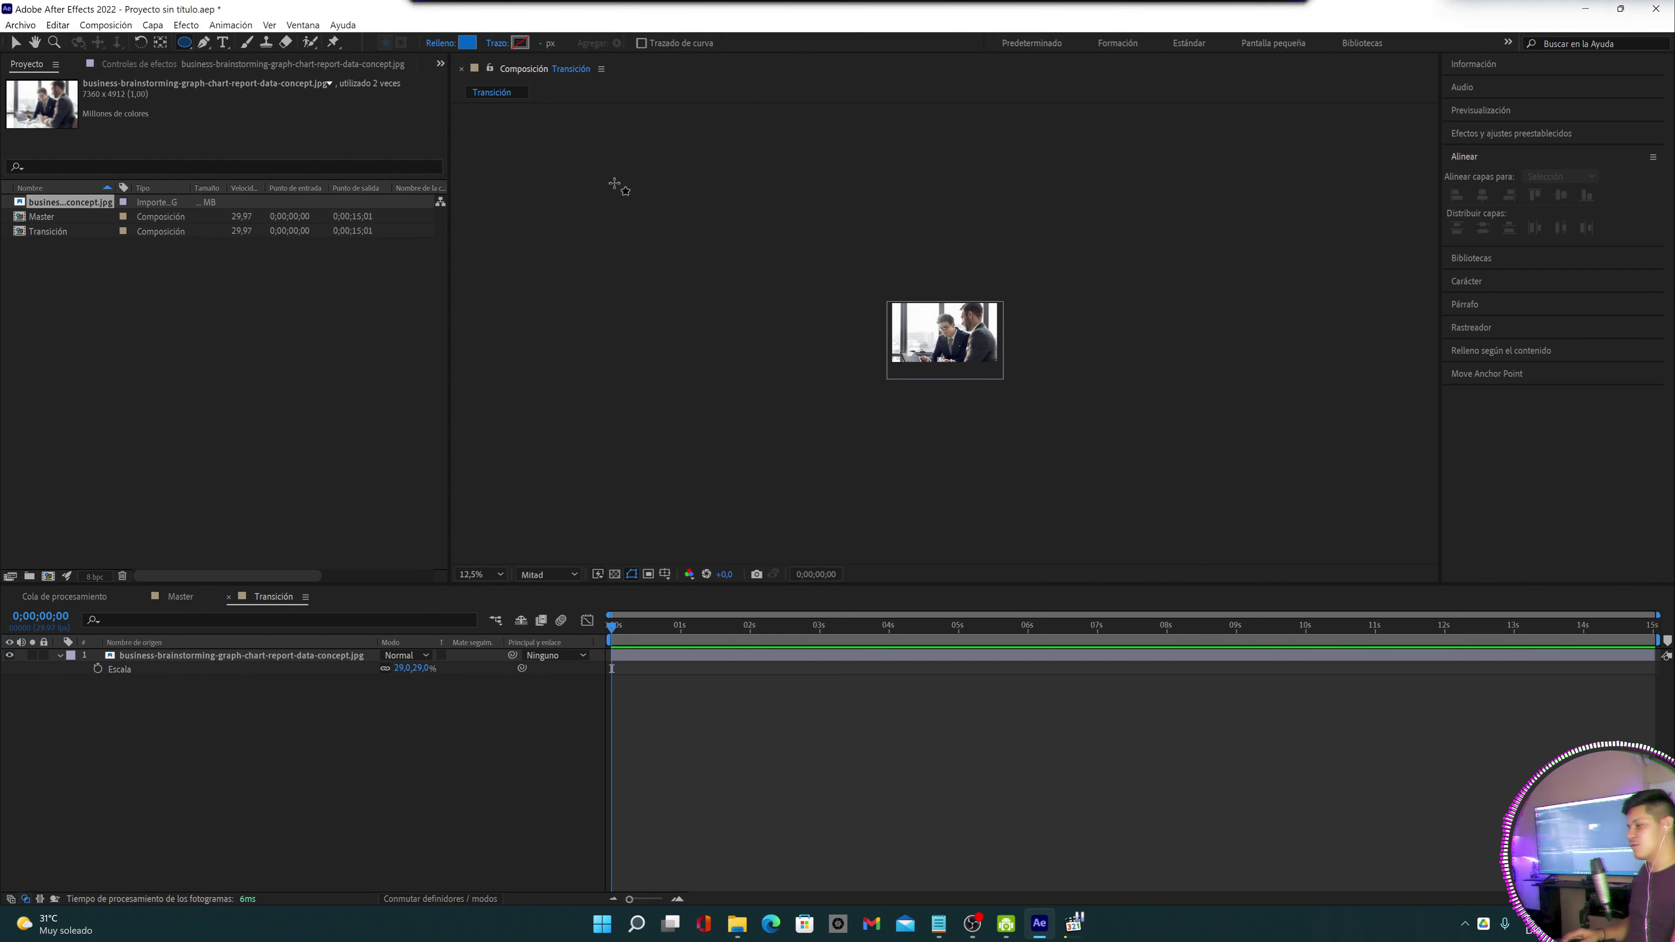
key("period")
key("period")
key("comma")
key("period")
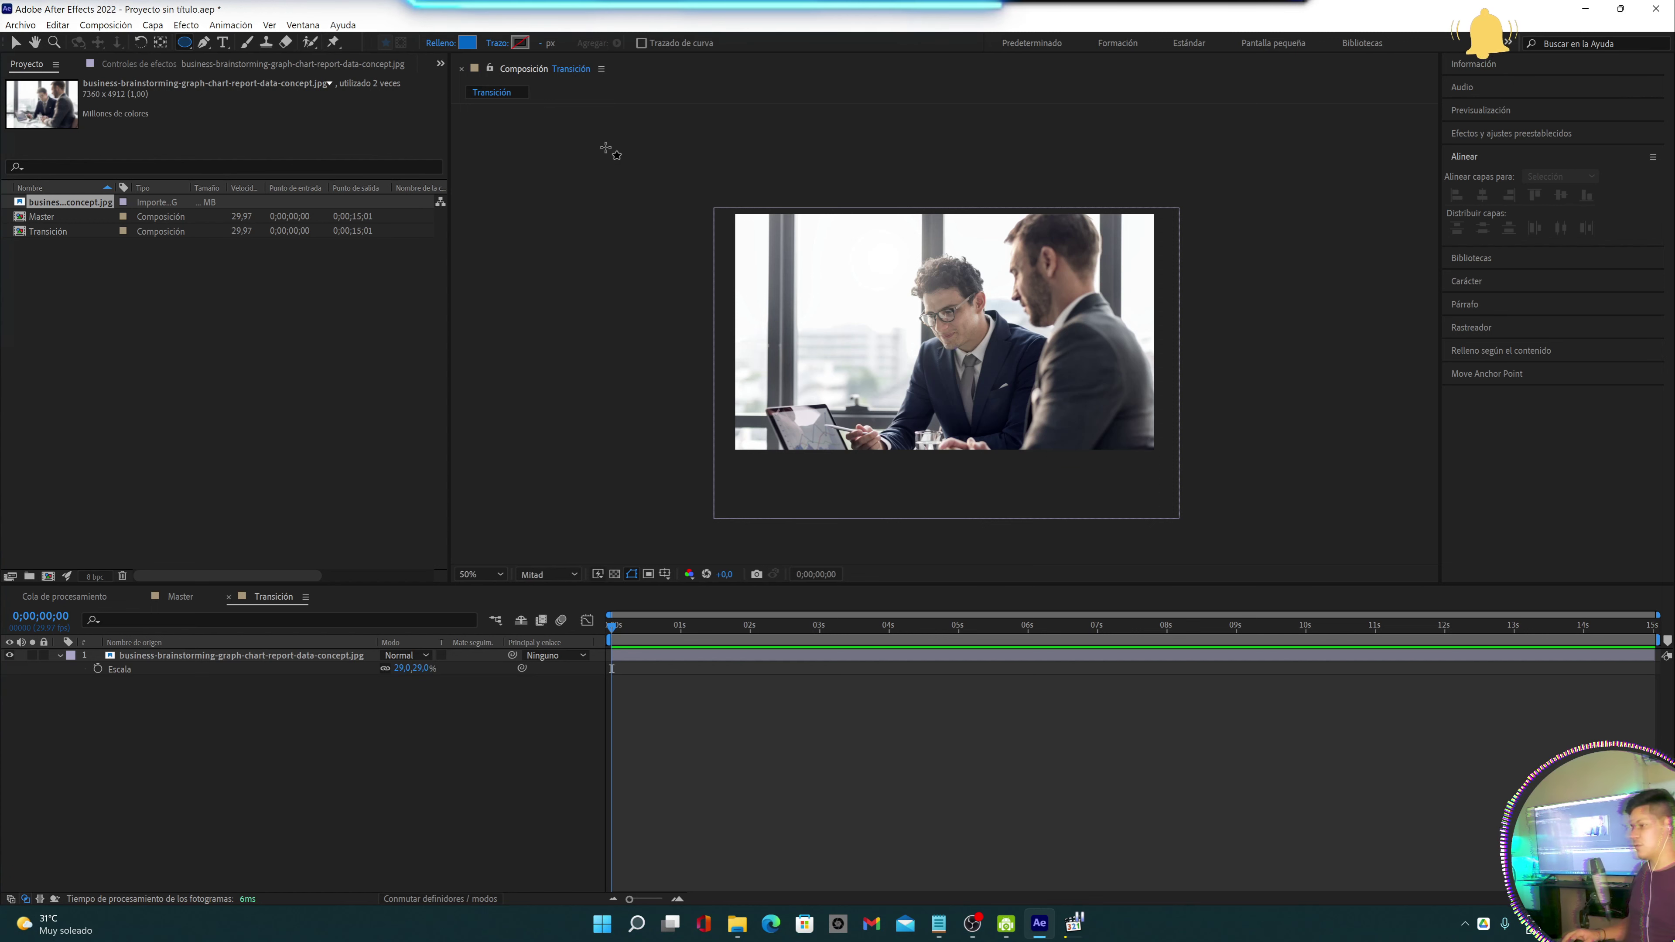
Draw a large blue ellipse and move it over the photo's left side, leaving the man visible
left_click_drag(603, 129, 1275, 630)
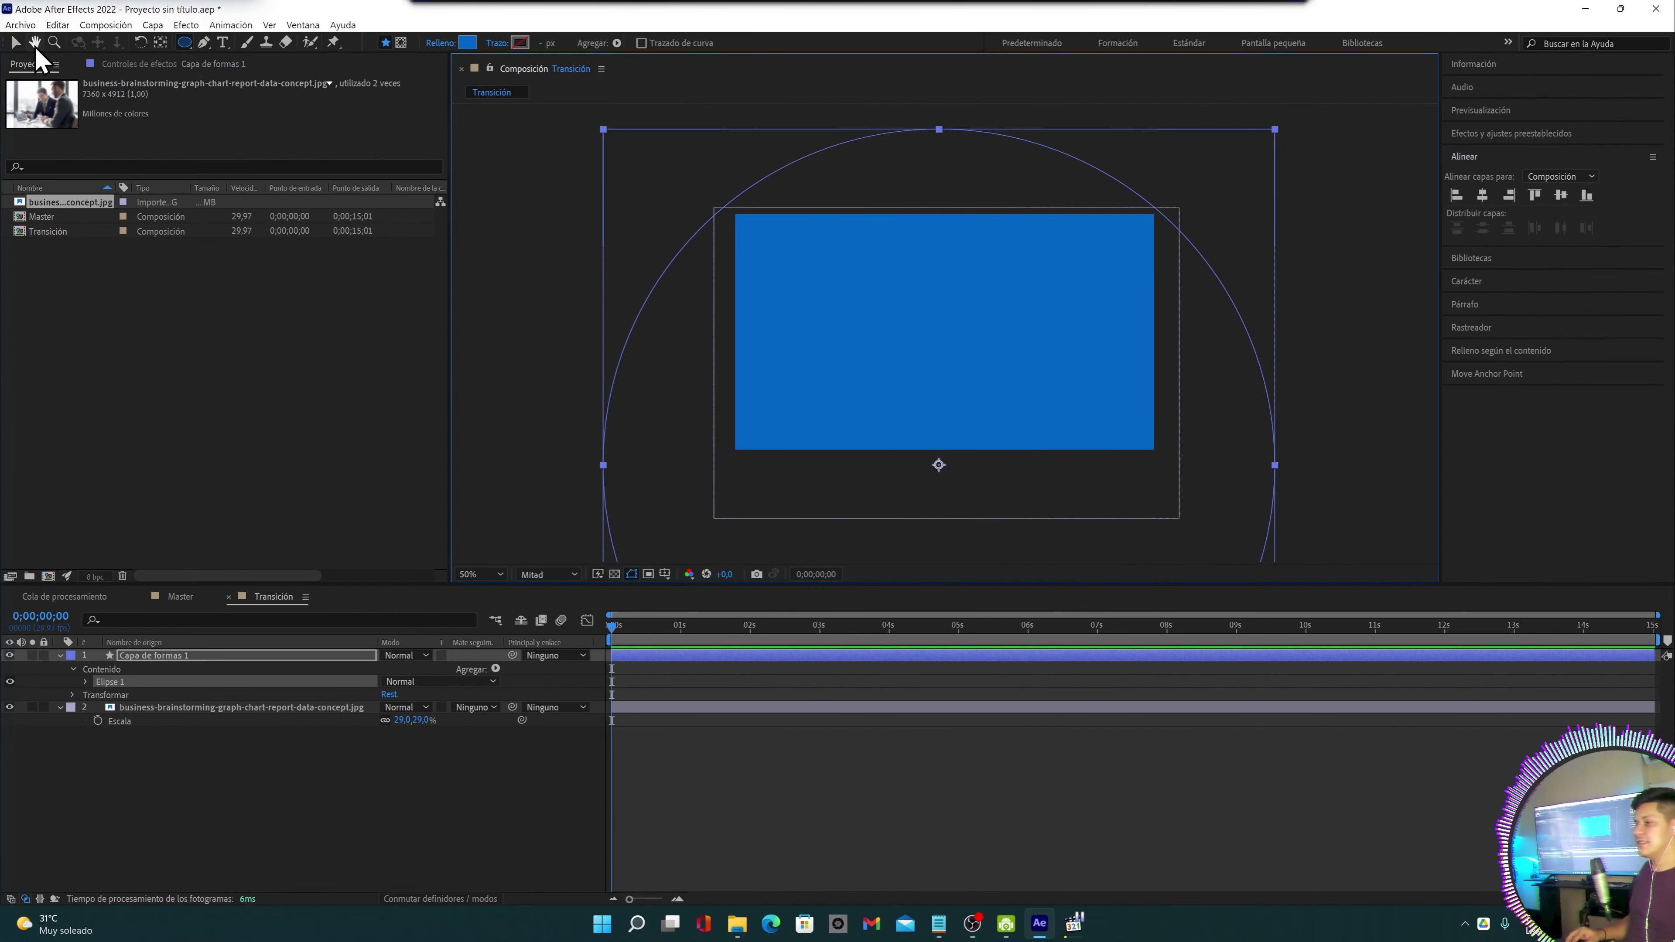
mouse_move(849, 336)
left_mouse_down()
mouse_move(973, 229)
mouse_move(826, 228)
left_mouse_up()
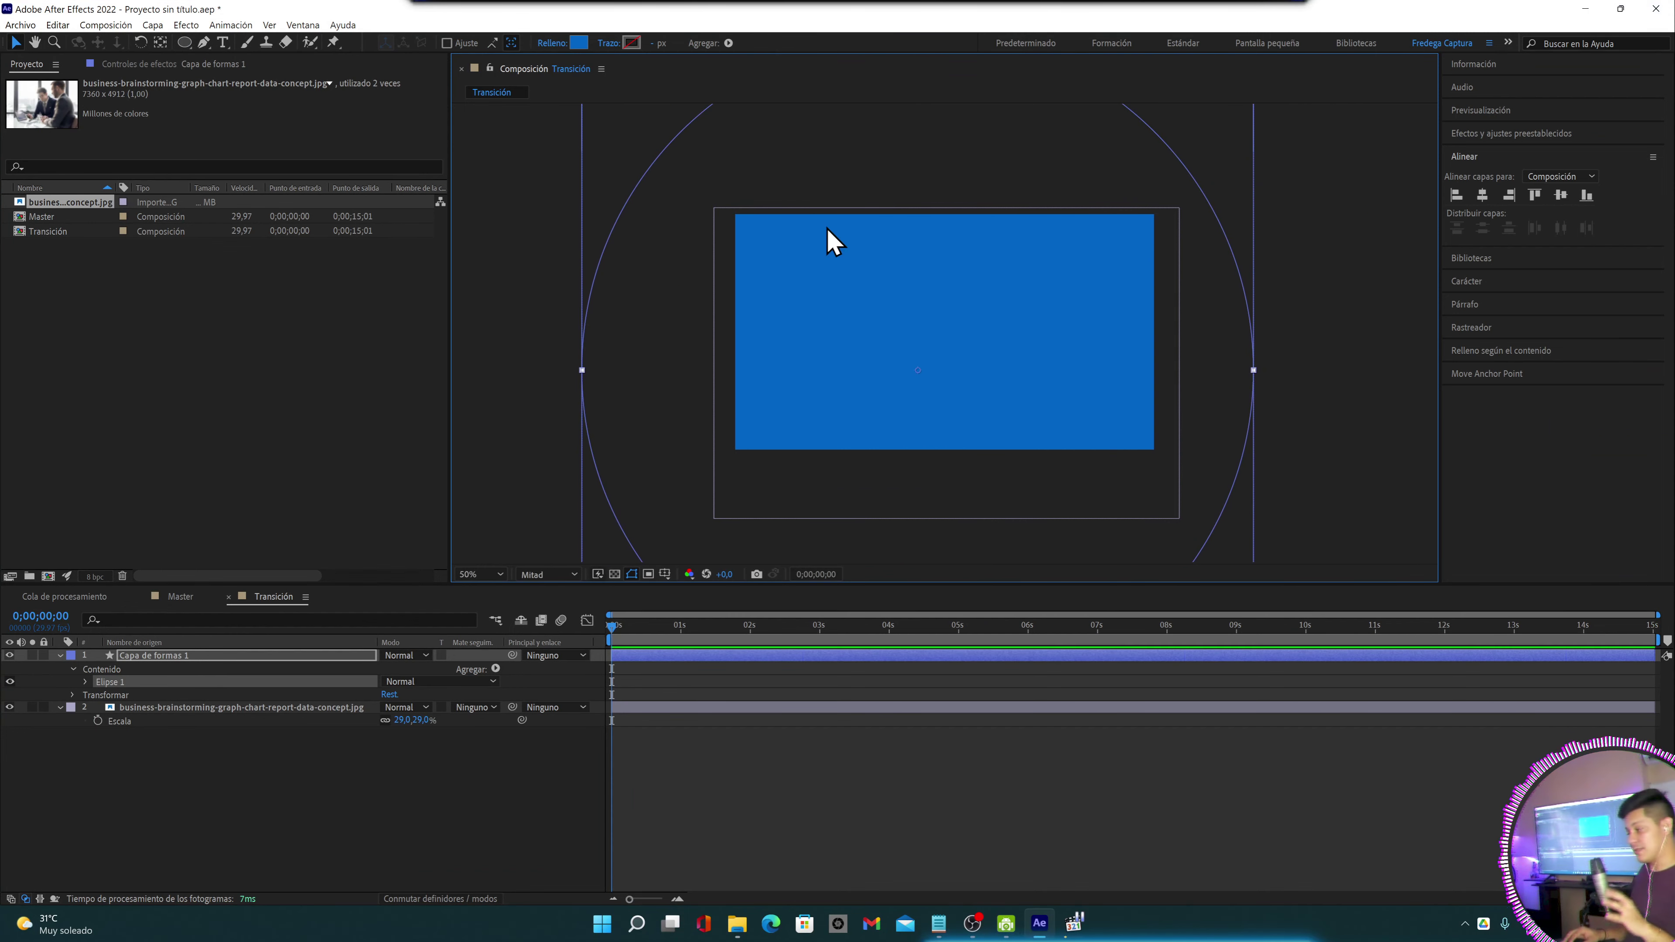
left_click(475, 575)
left_click(487, 589)
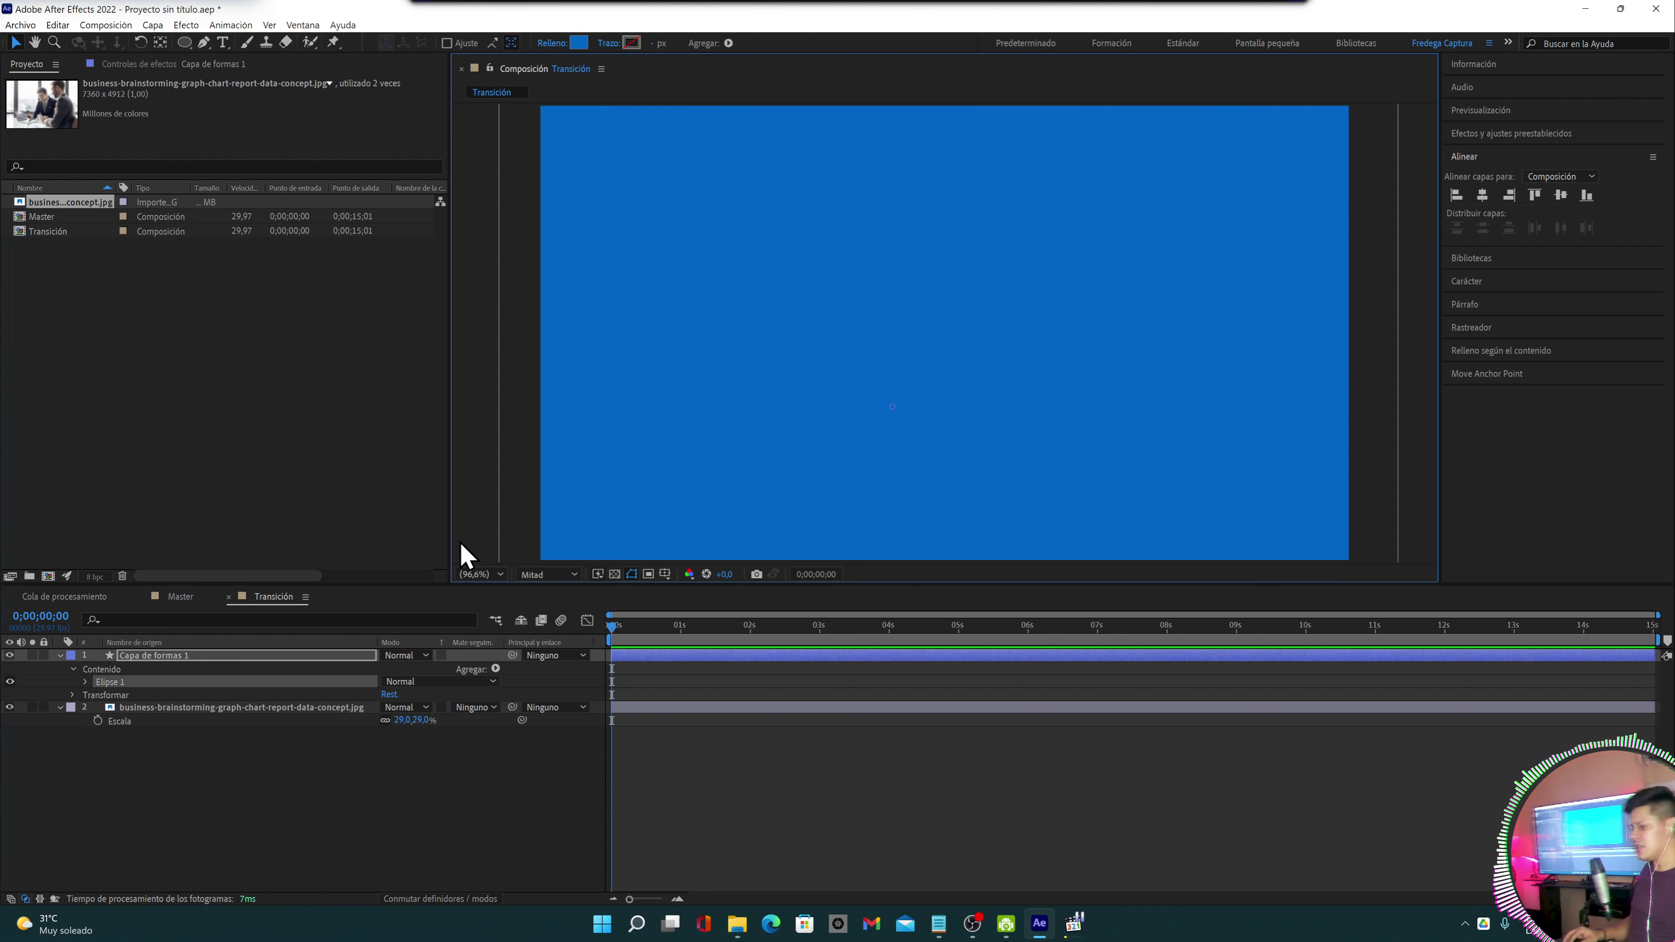
mouse_move(1067, 327)
left_mouse_down()
mouse_move(785, 322)
mouse_move(590, 192)
left_mouse_up()
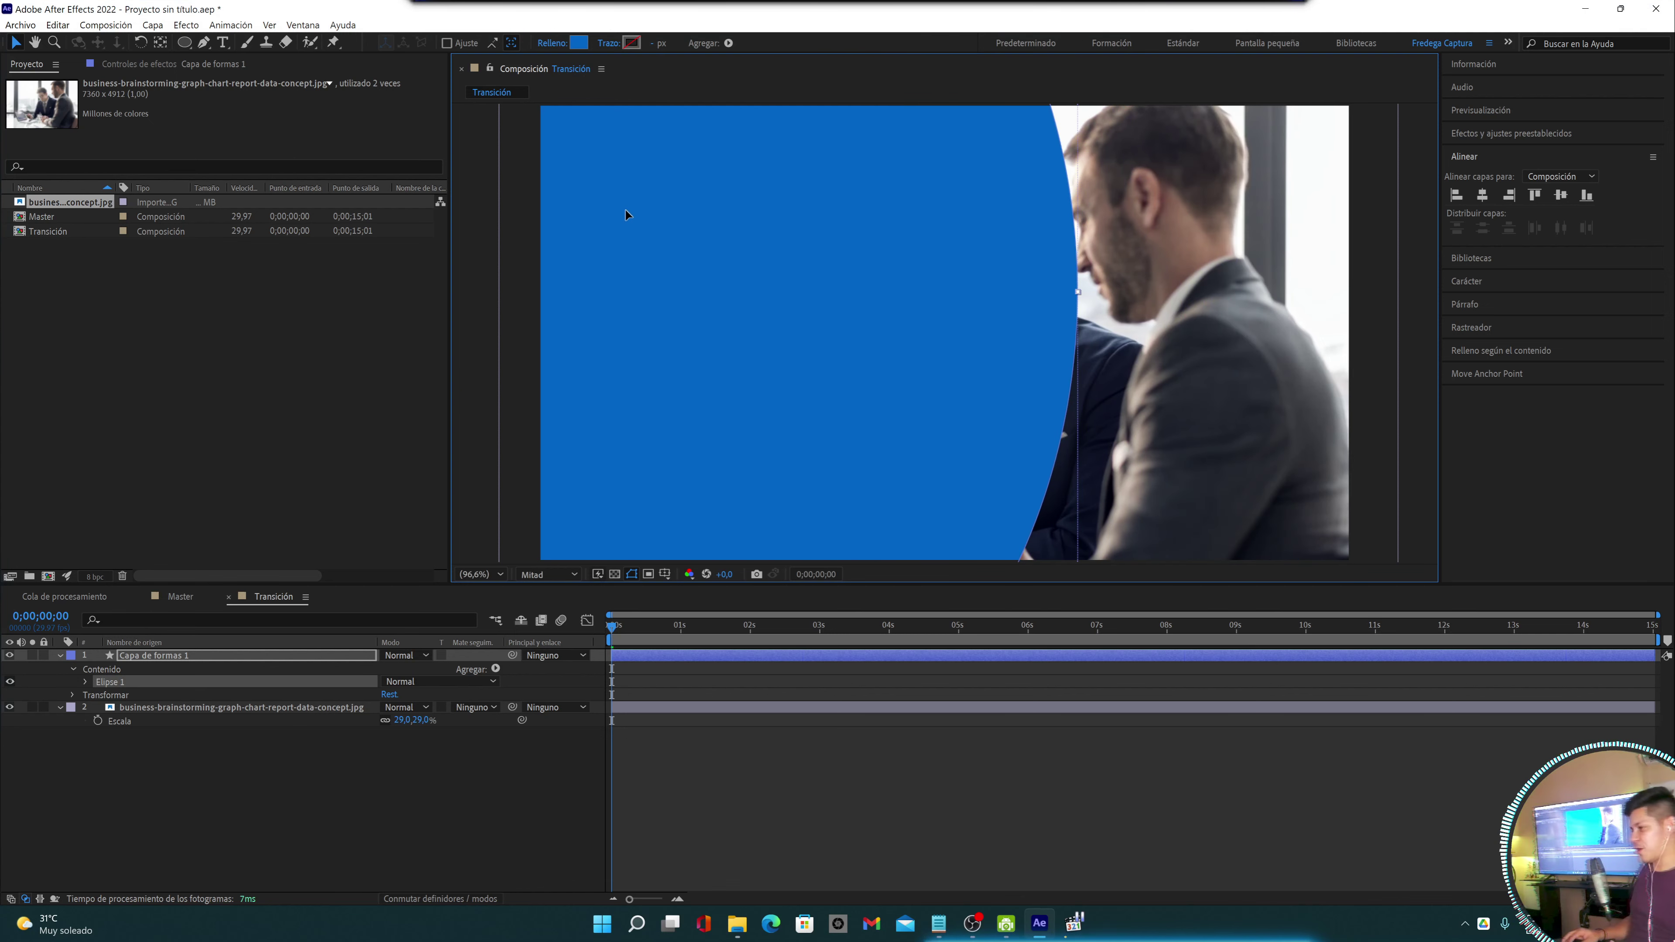
left_click_drag(626, 214, 672, 212)
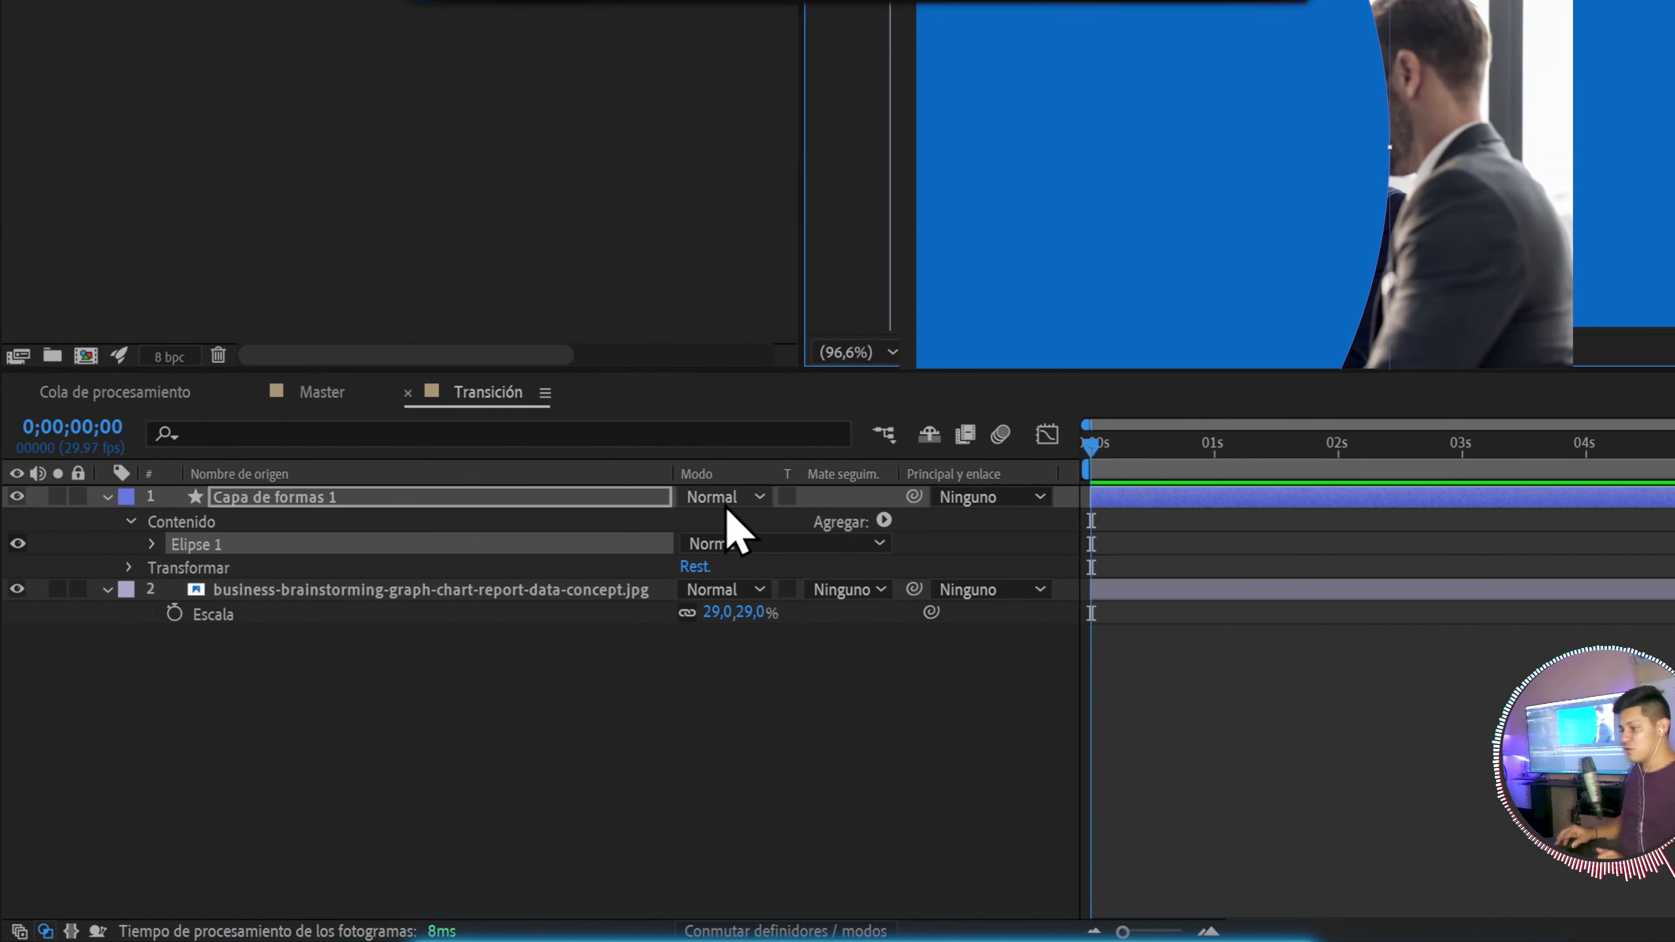
Set the ellipse shape layer's mode to Diseñar alfa so the photo shows only inside it
left_click(765, 931)
left_click(765, 931)
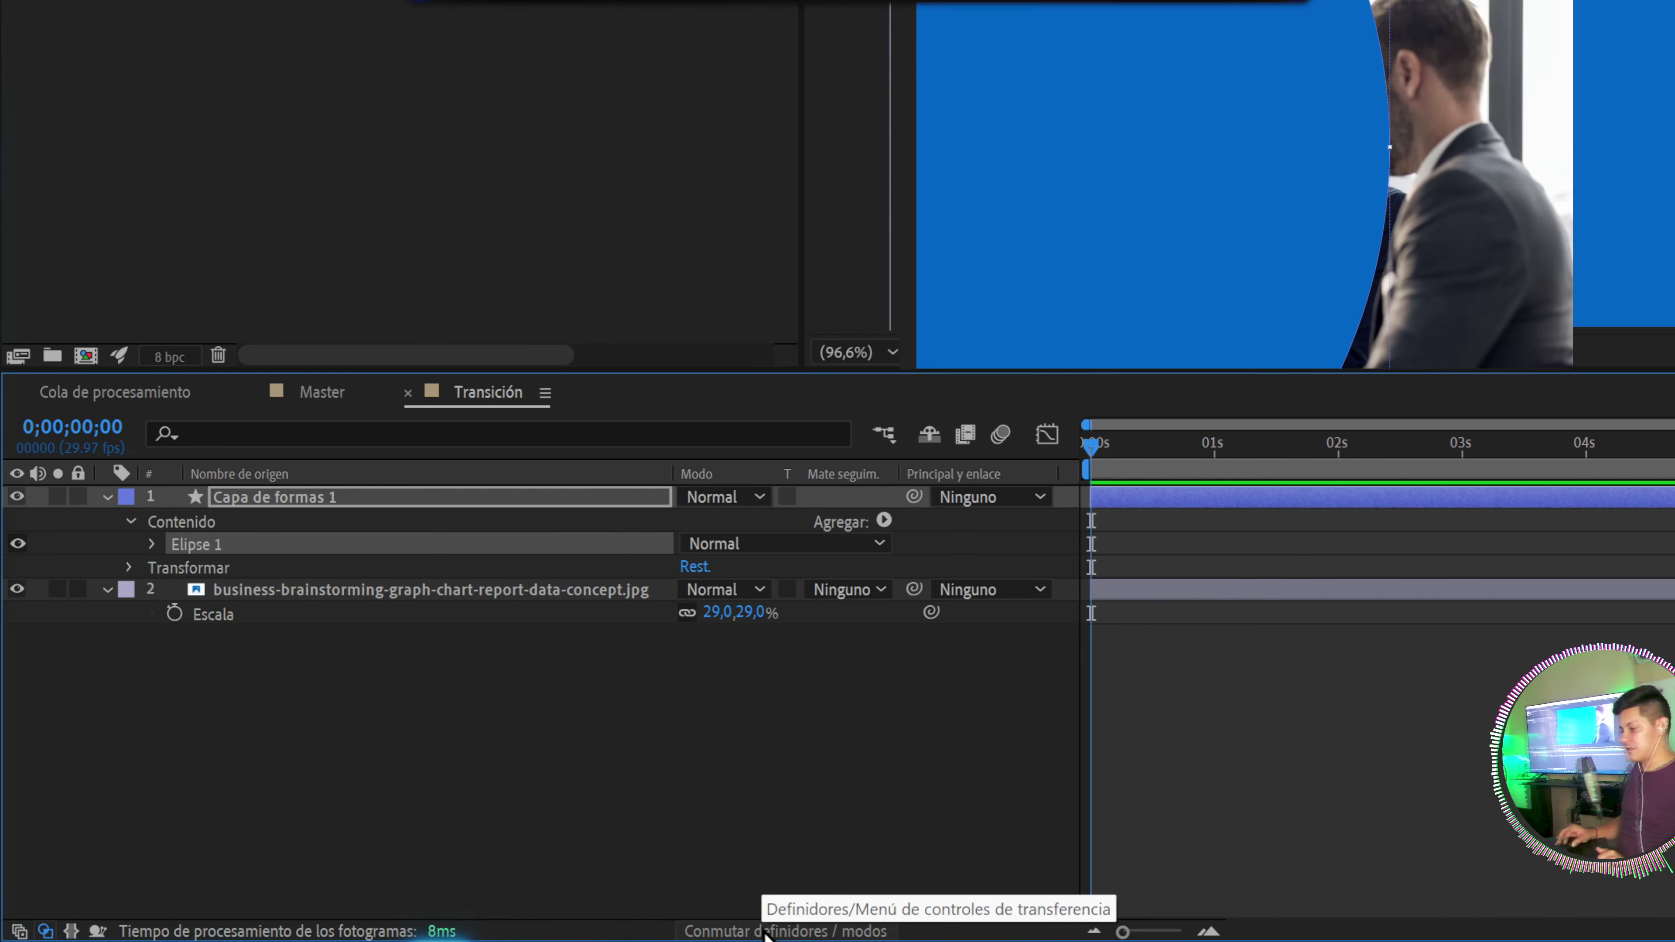
left_click(729, 501)
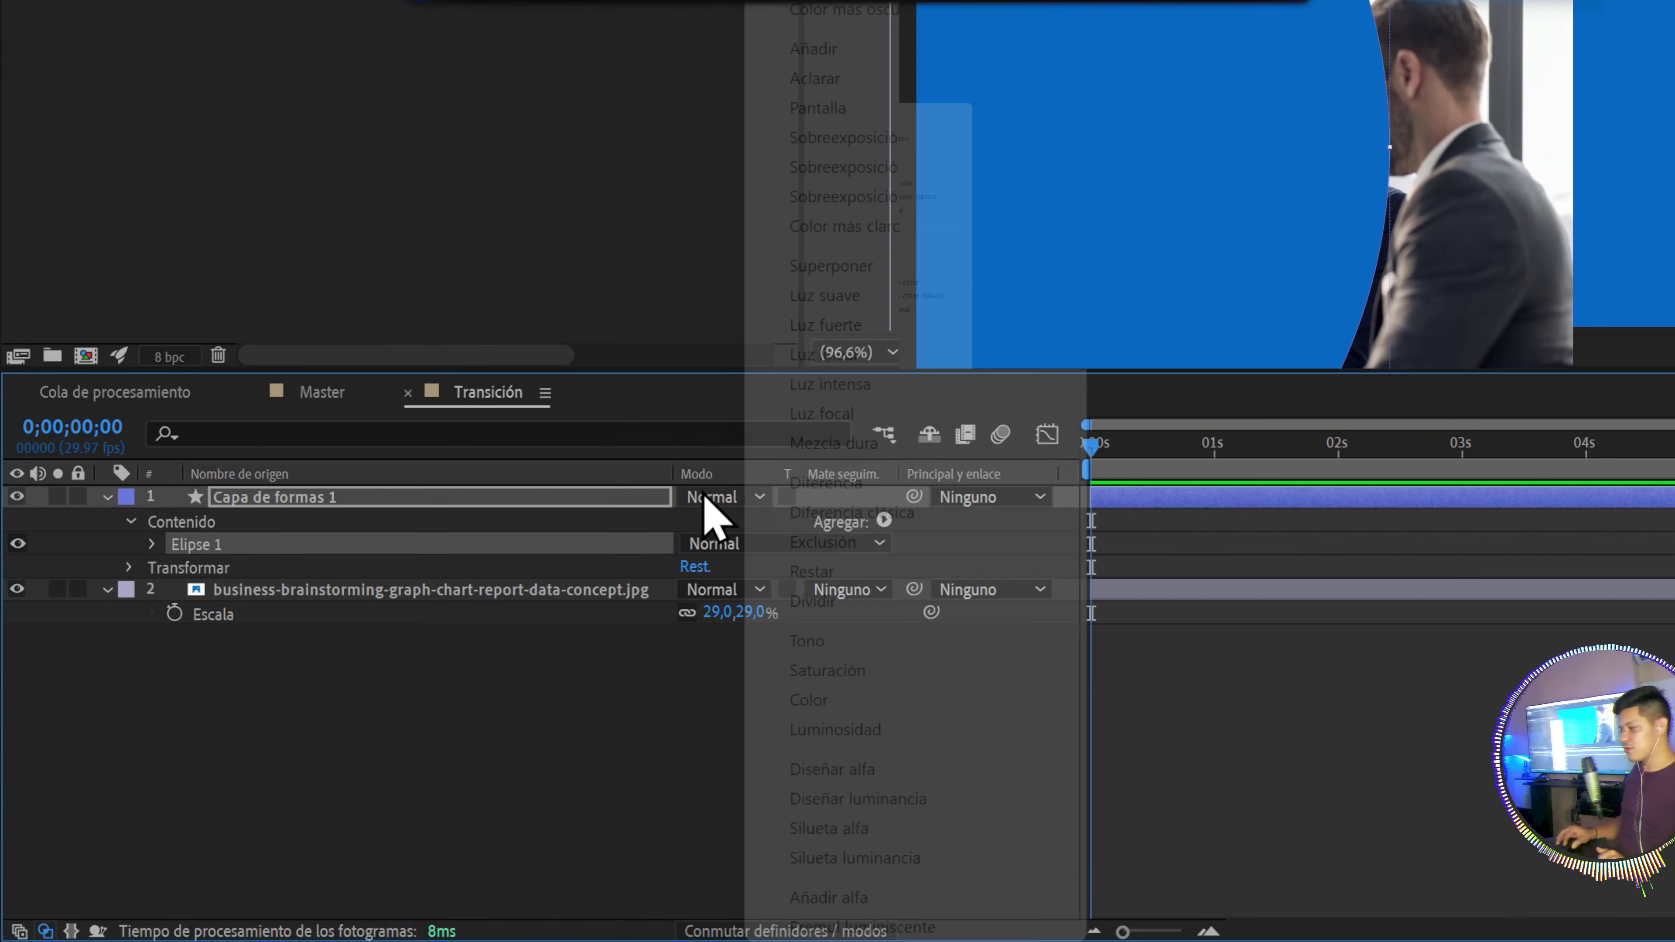
left_click(704, 502)
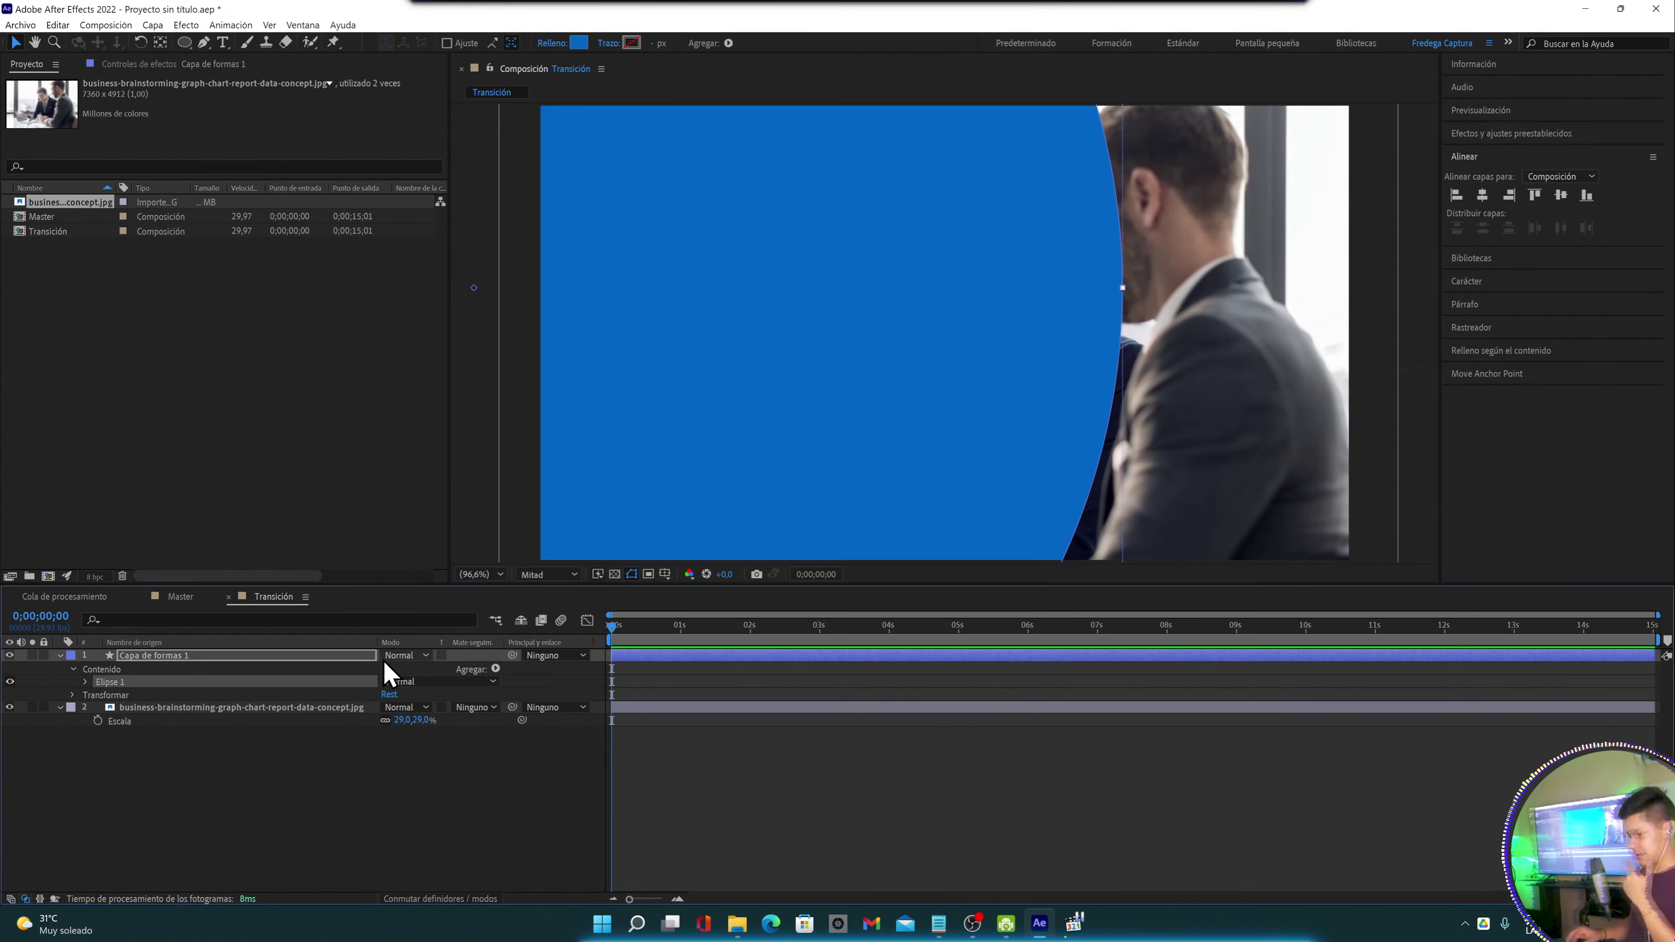
left_click(475, 647)
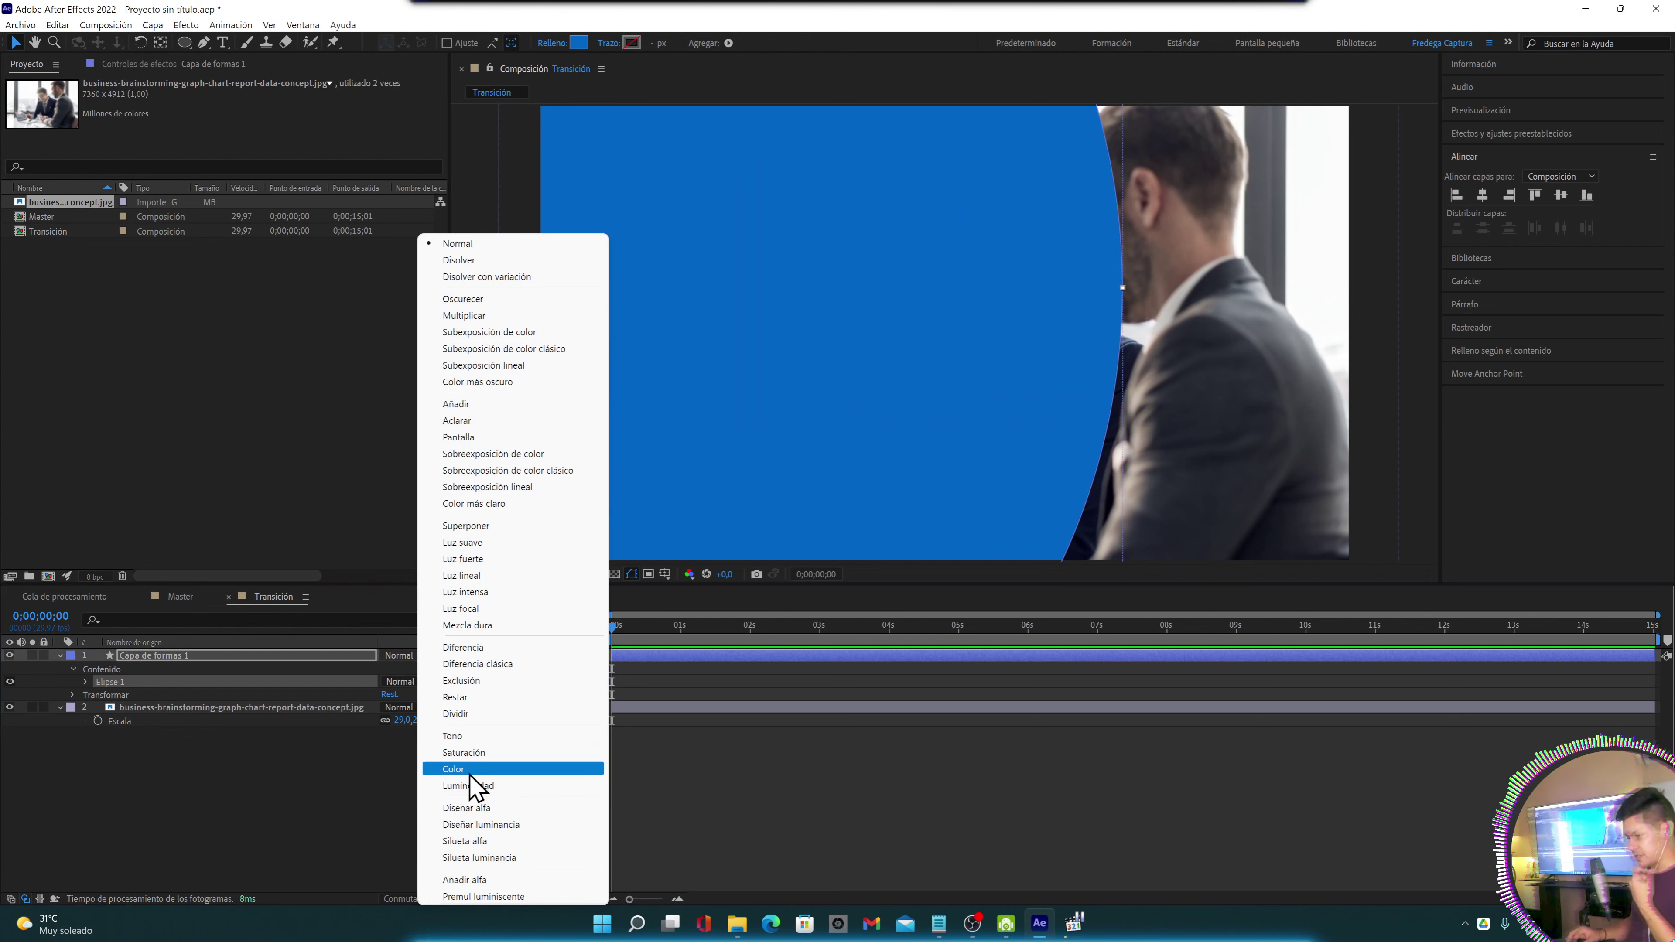
left_click(503, 810)
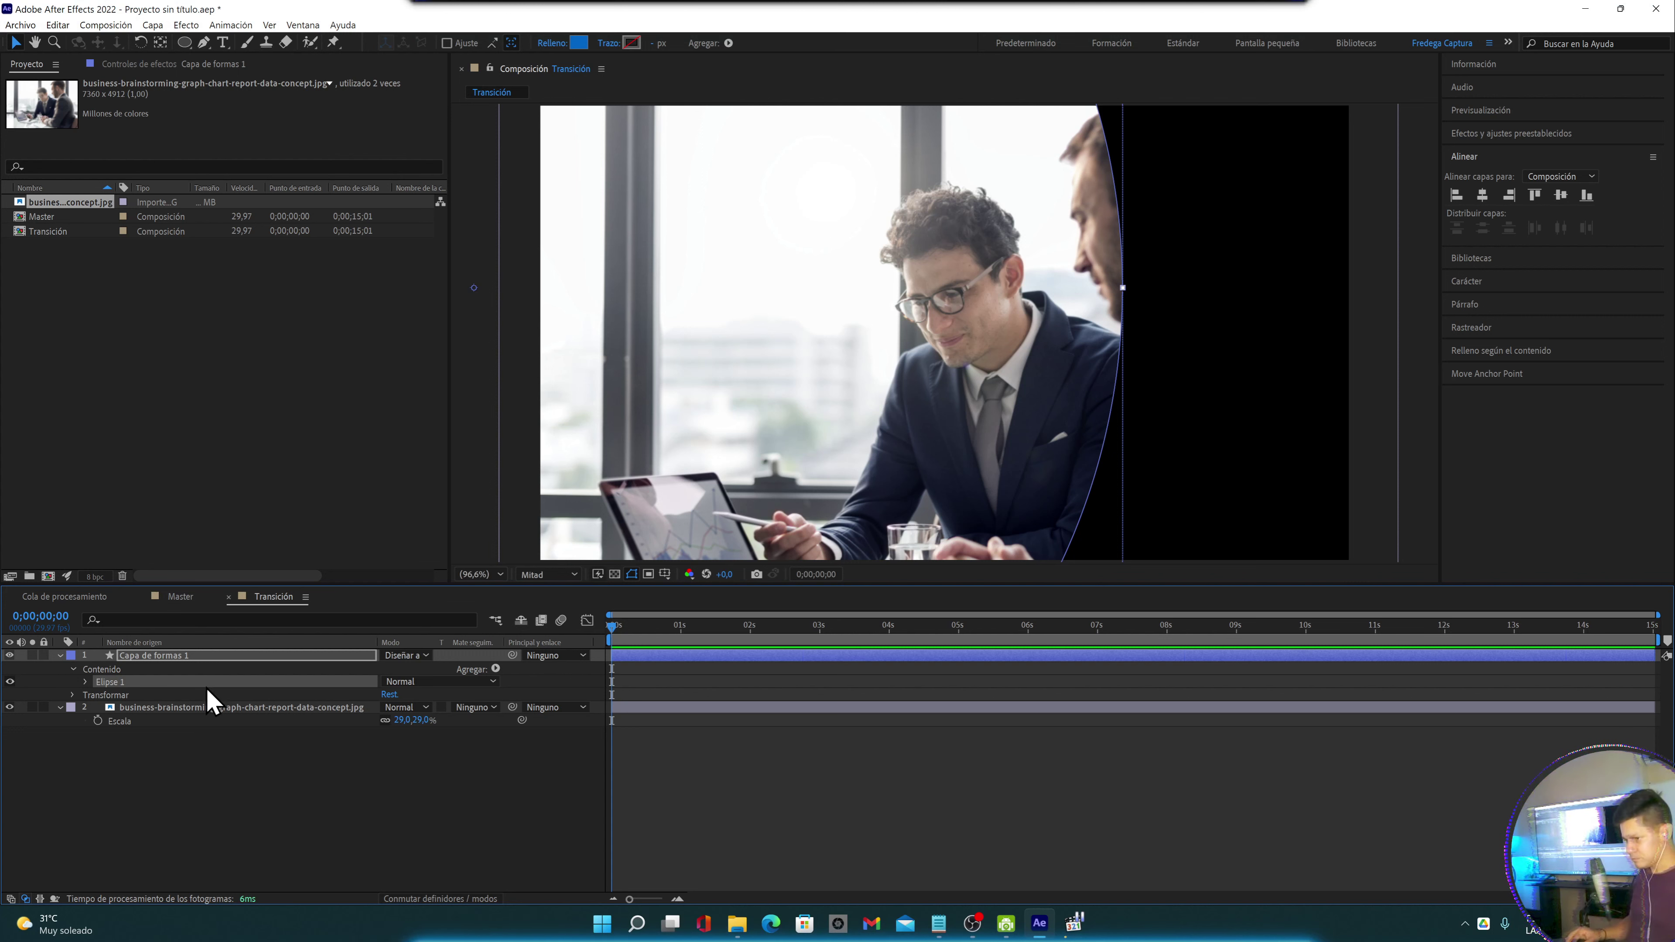
left_click(163, 661)
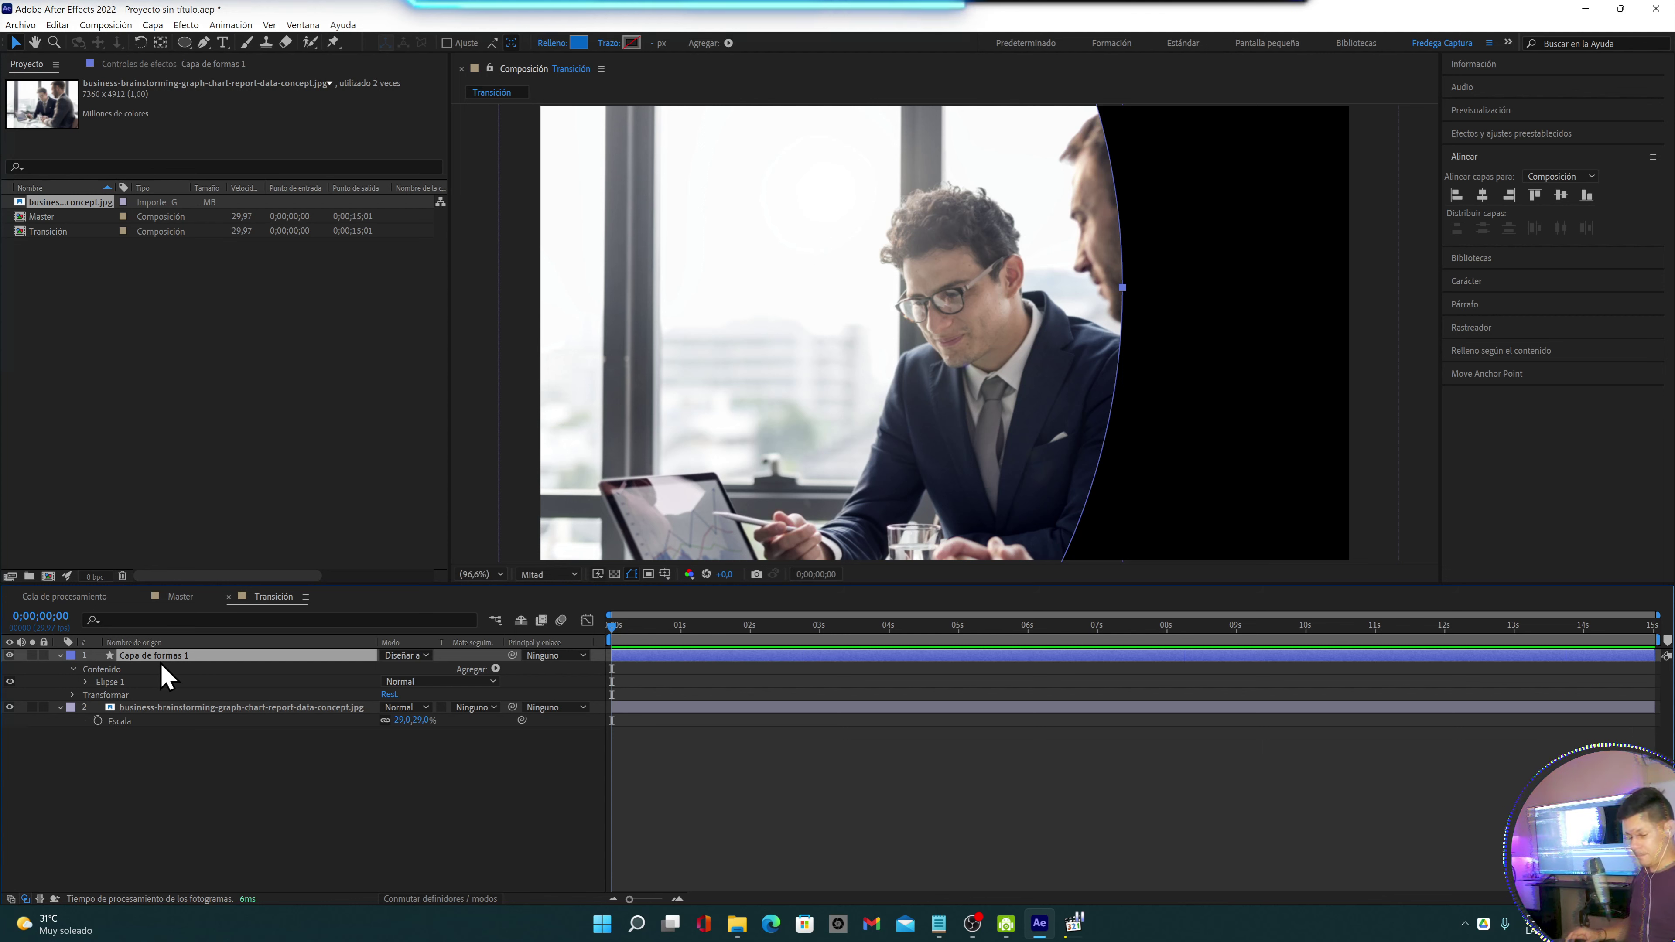
Rename the shape layer Capa de formas 1 to 'Elipse Principal'
left_click(185, 722)
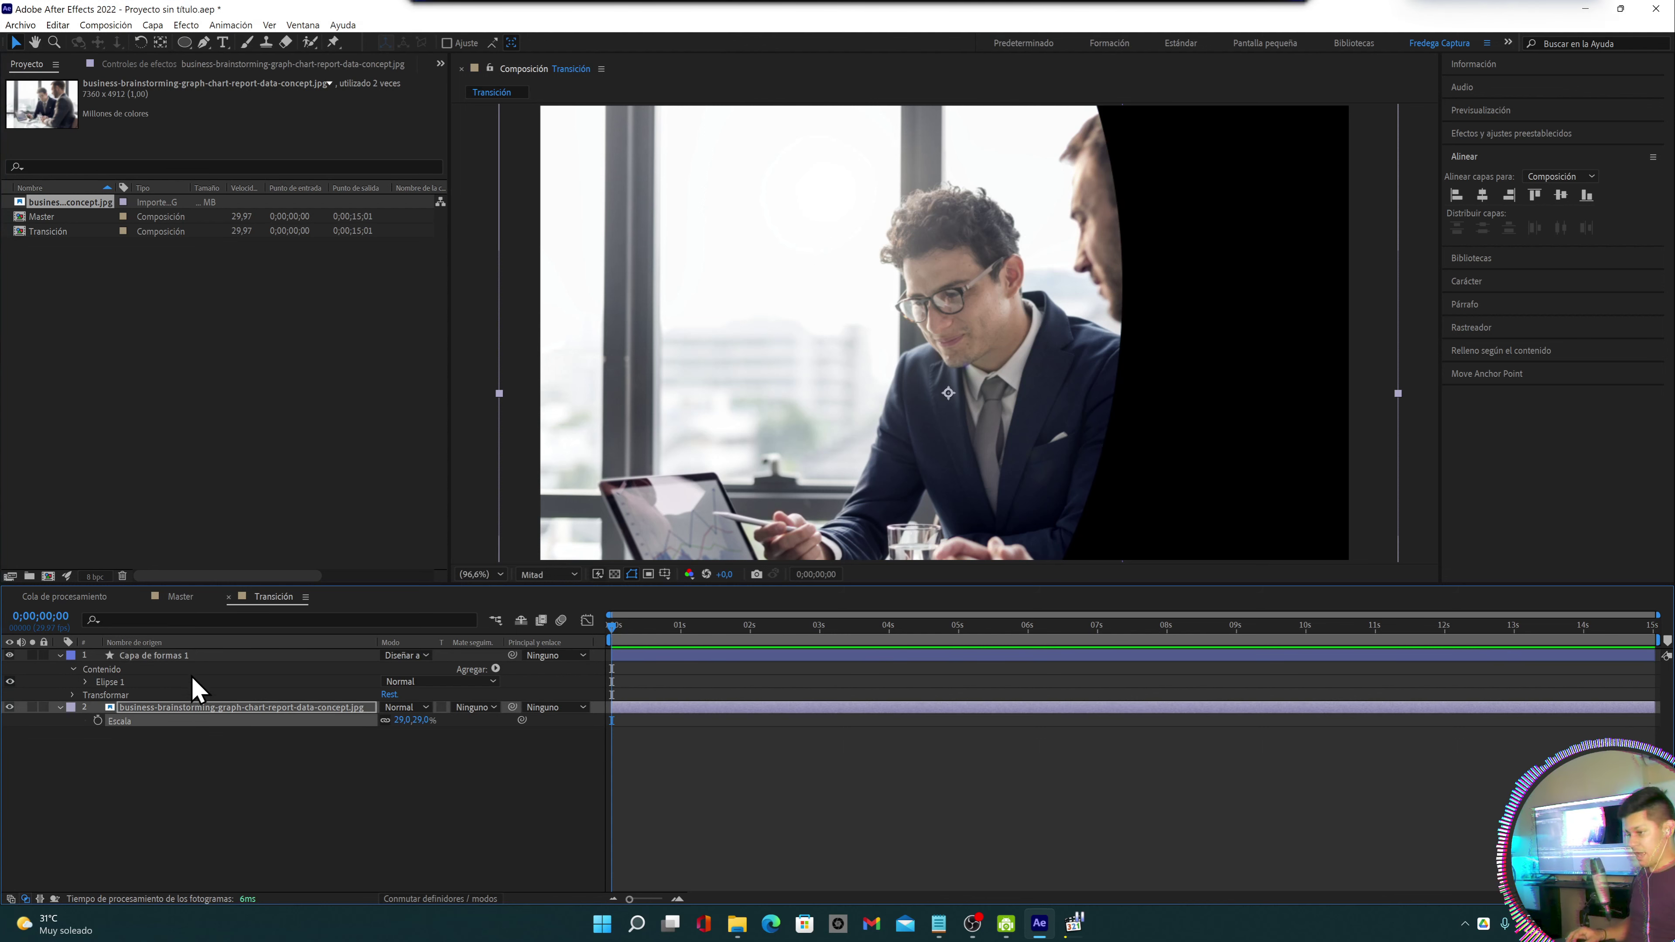
left_click(177, 657)
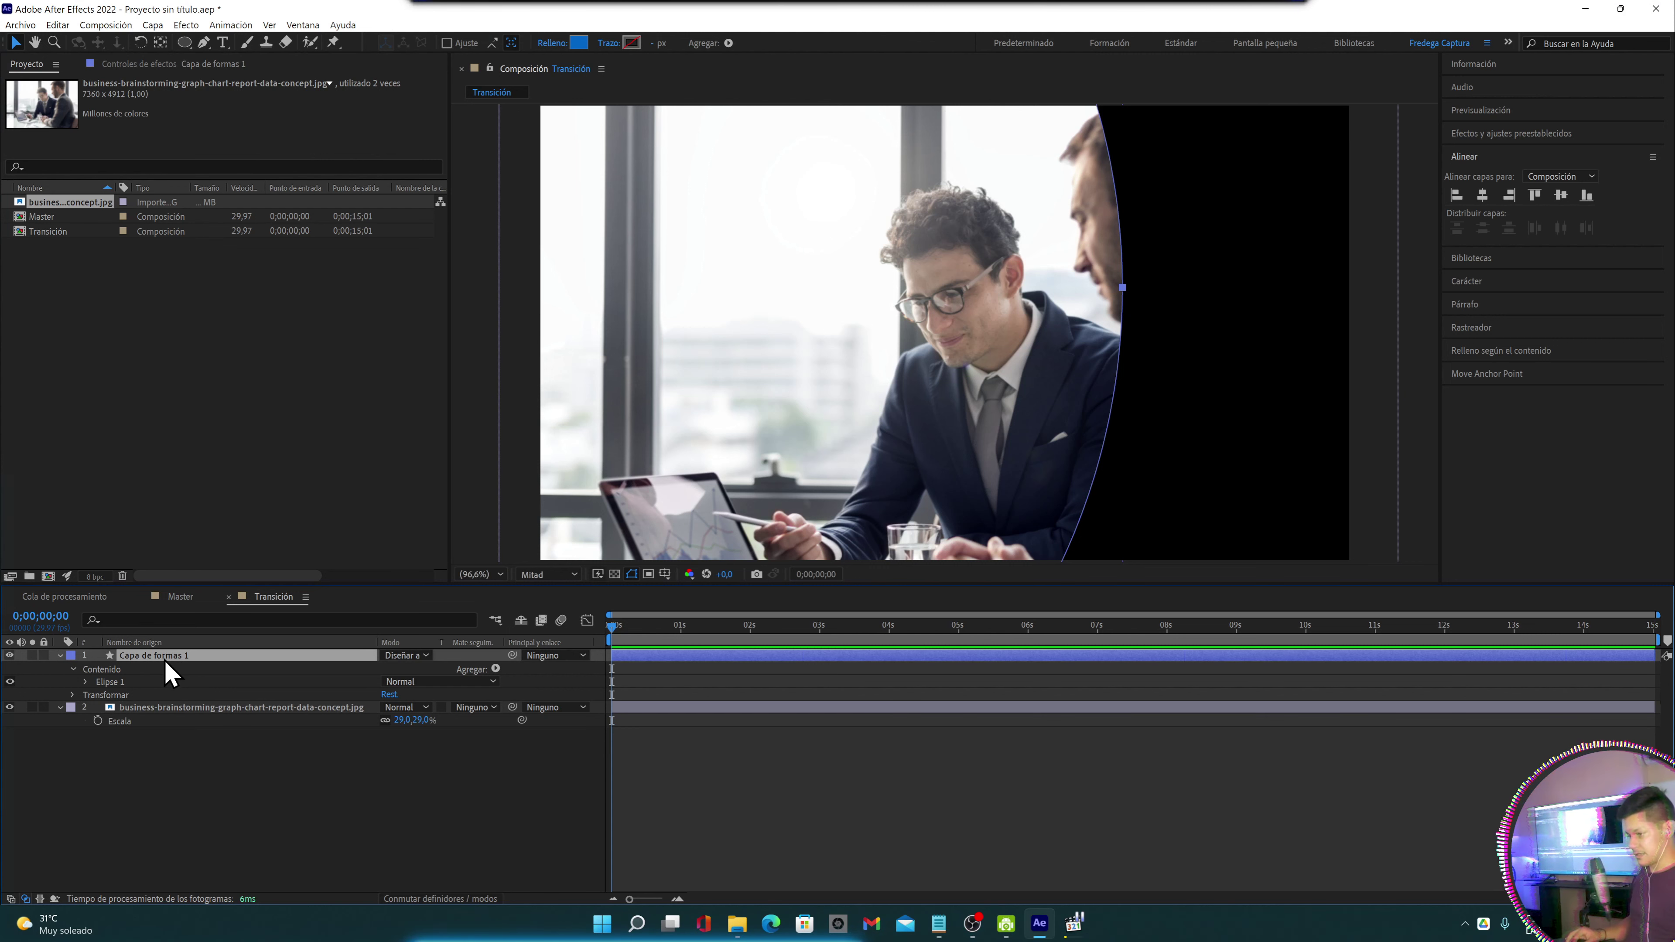
key("Return")
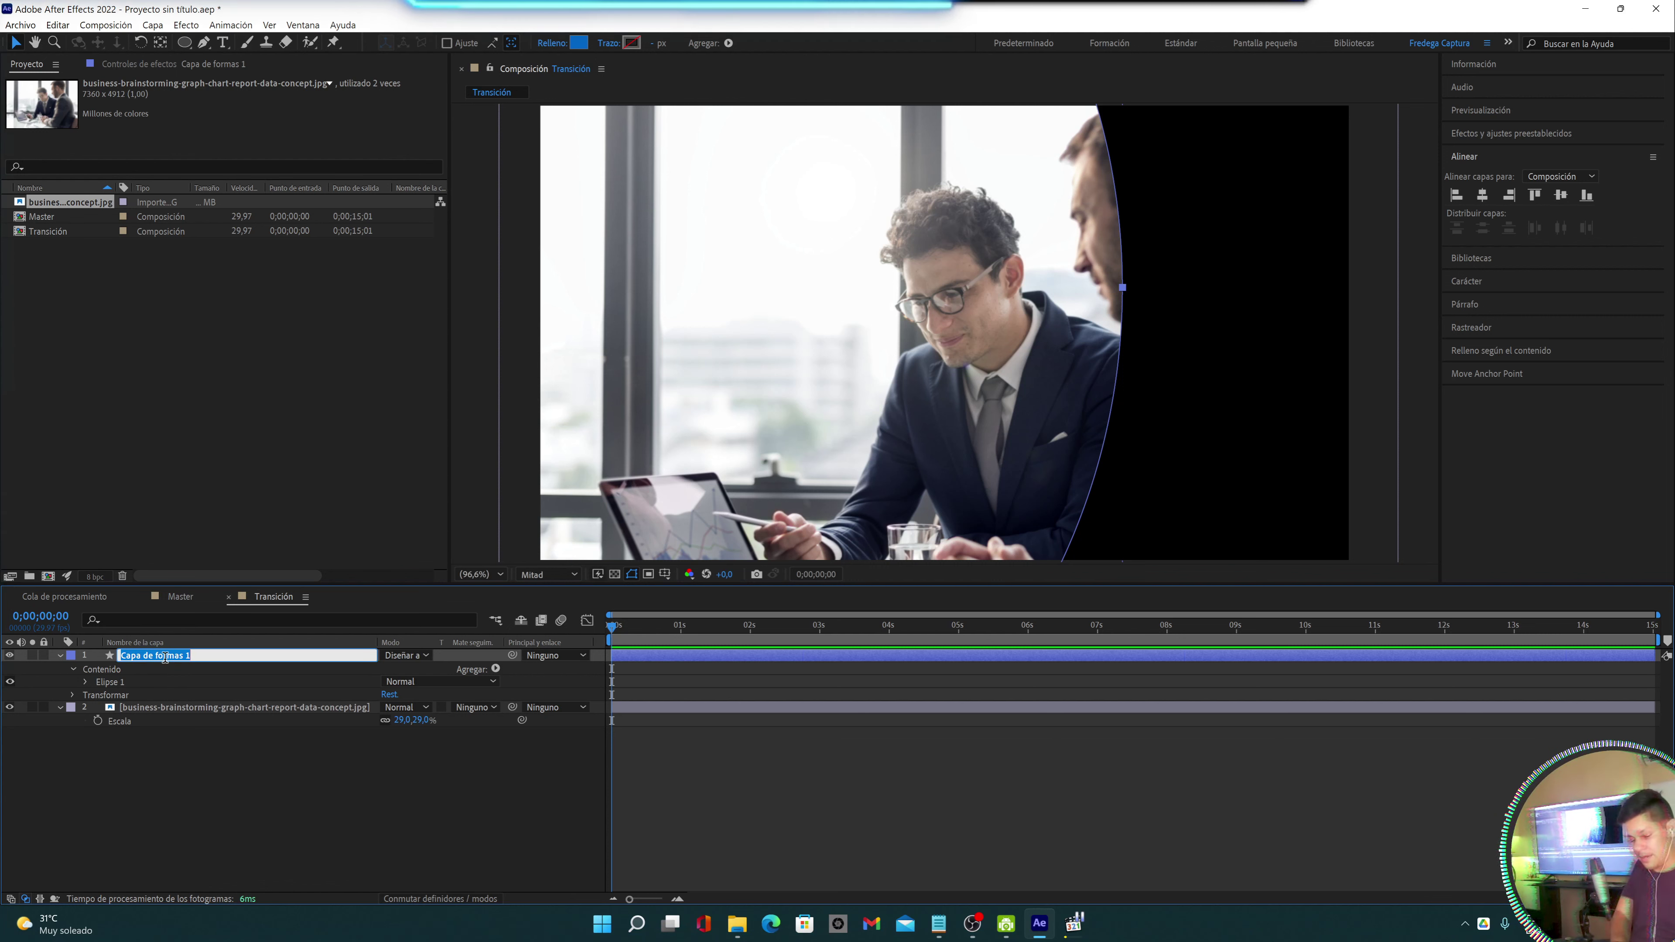
type("Elipse Principal")
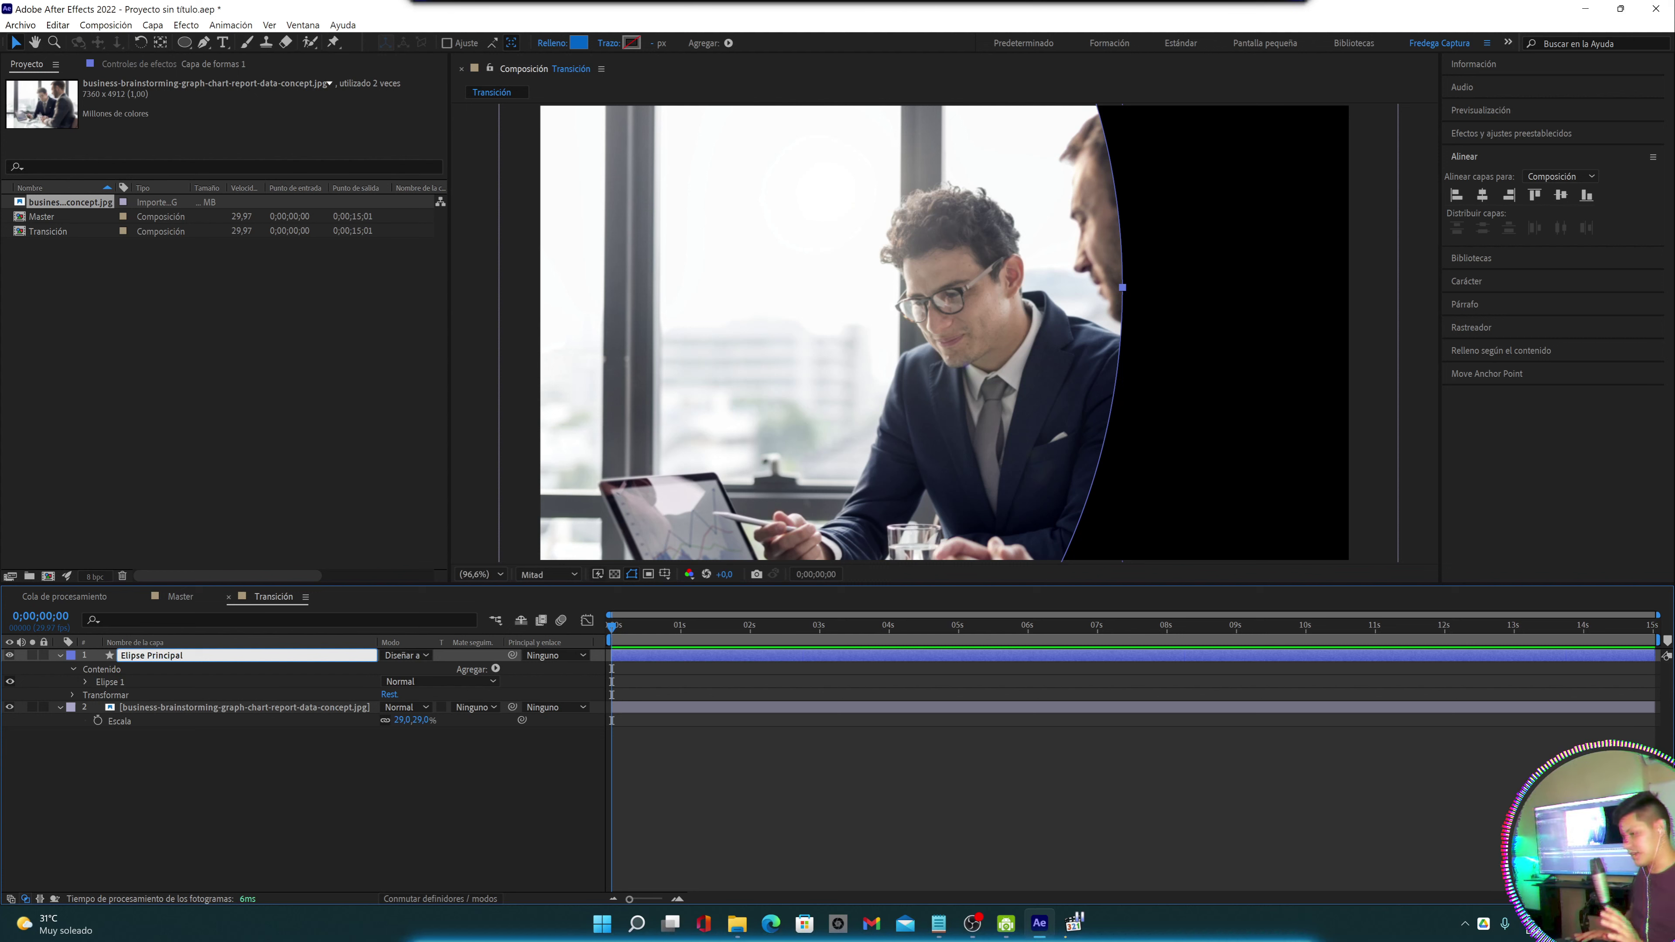
left_click(206, 800)
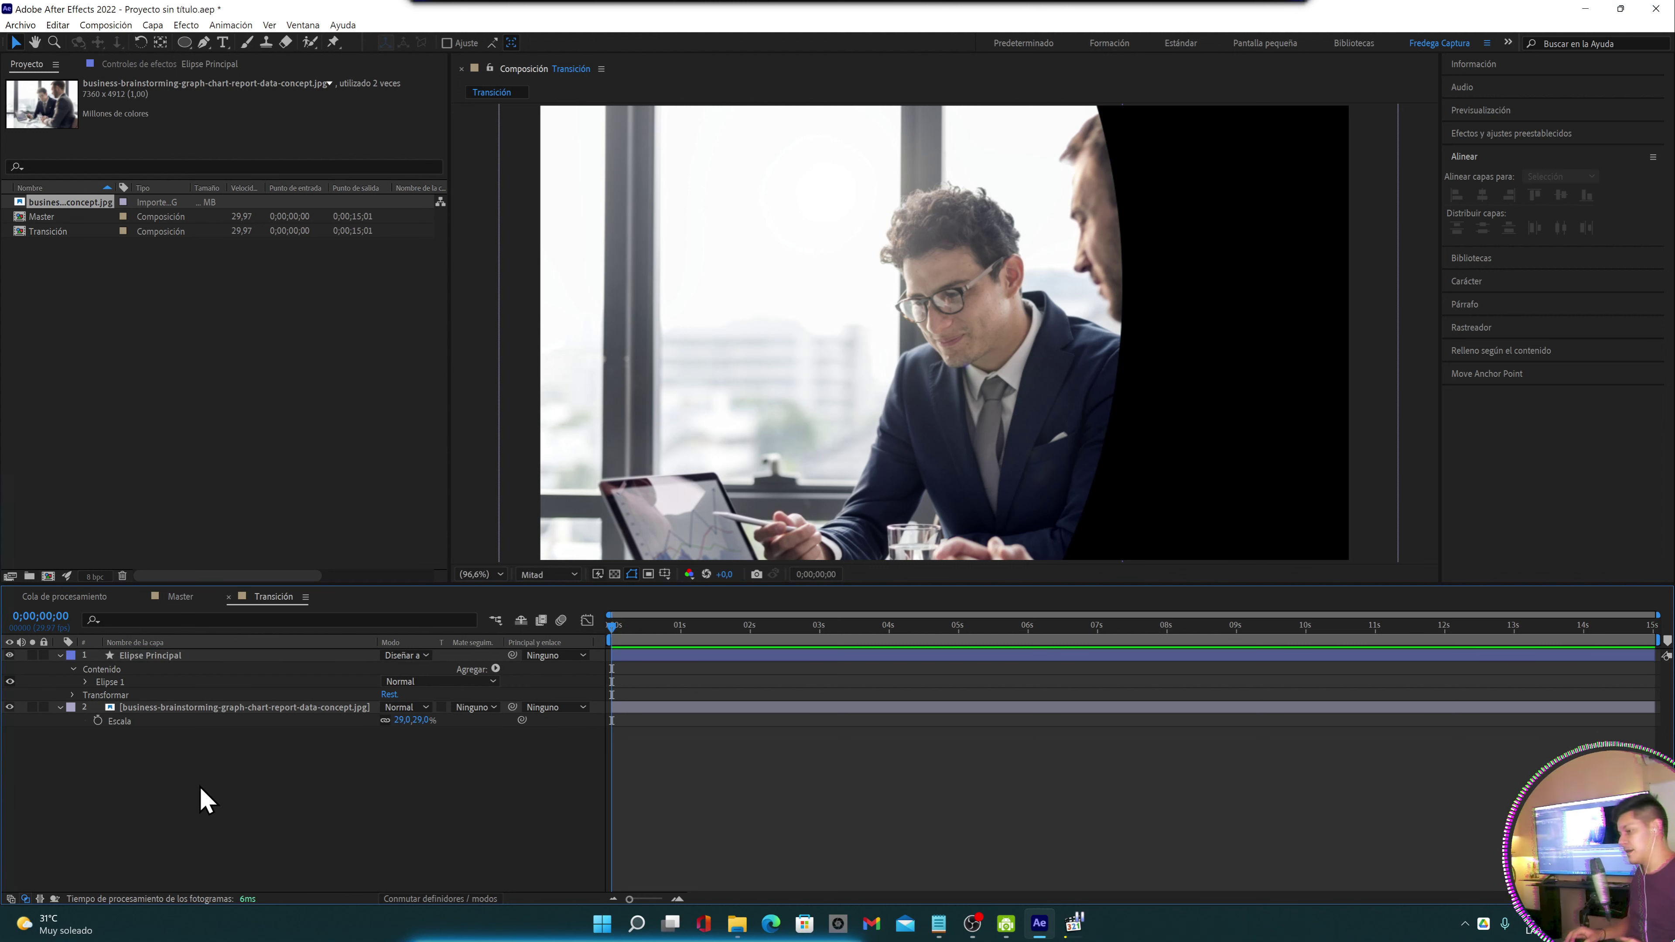
left_click(169, 659)
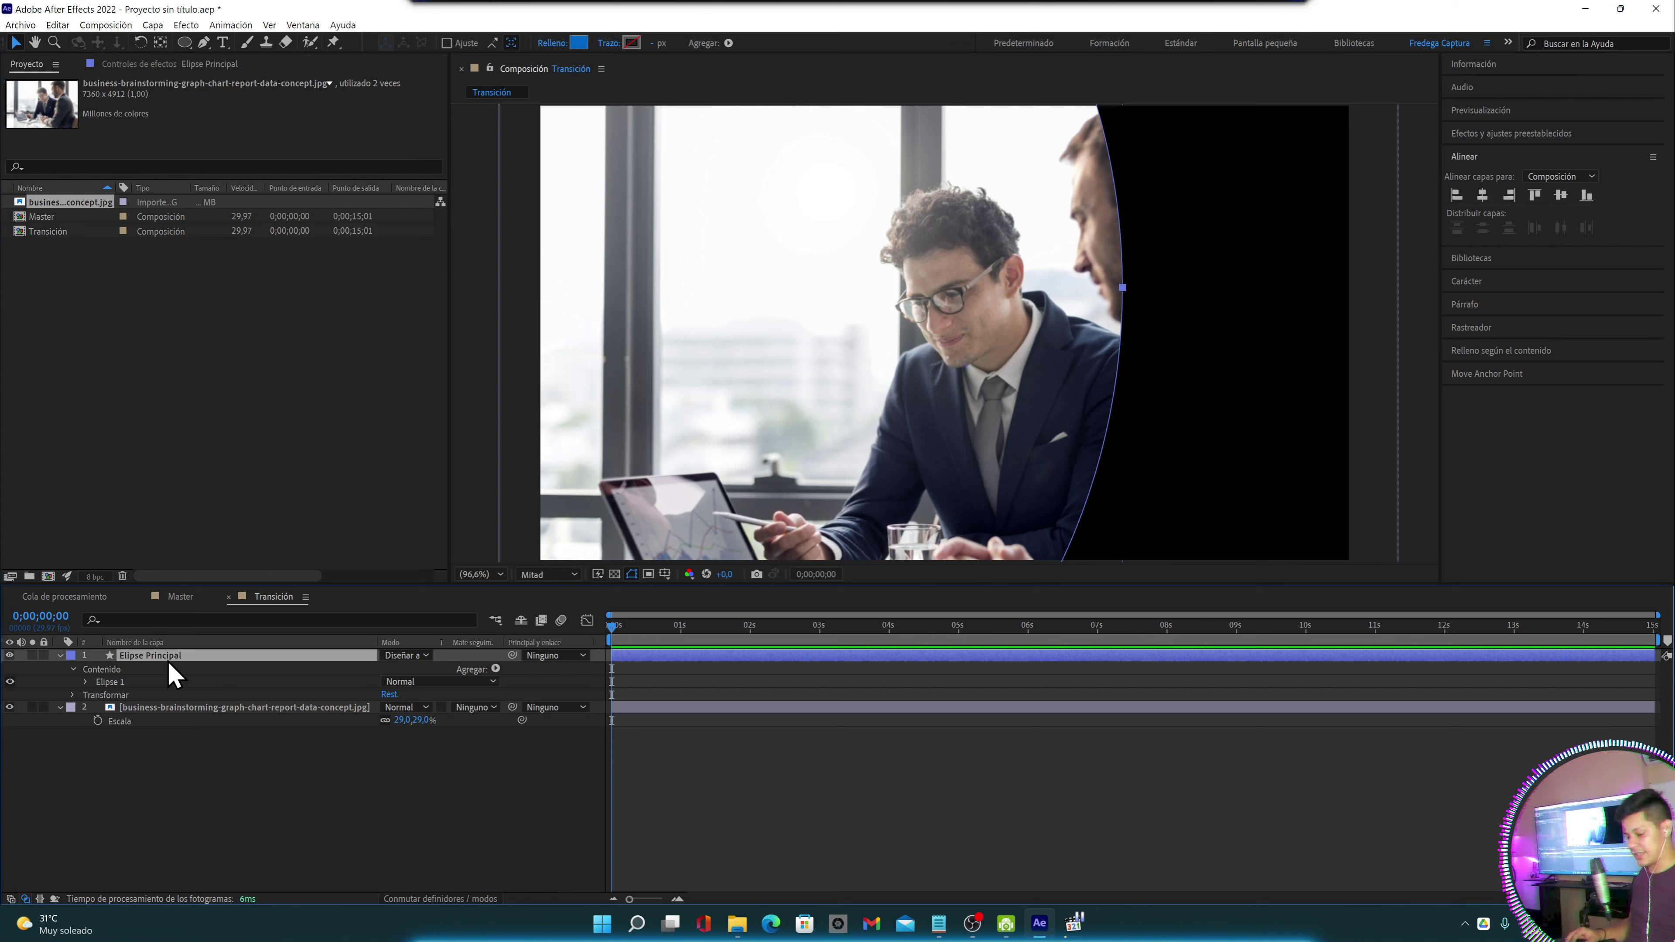
Lower Elipse Principal's Position X to 896,0, keeping Y at 1150,0
key("p")
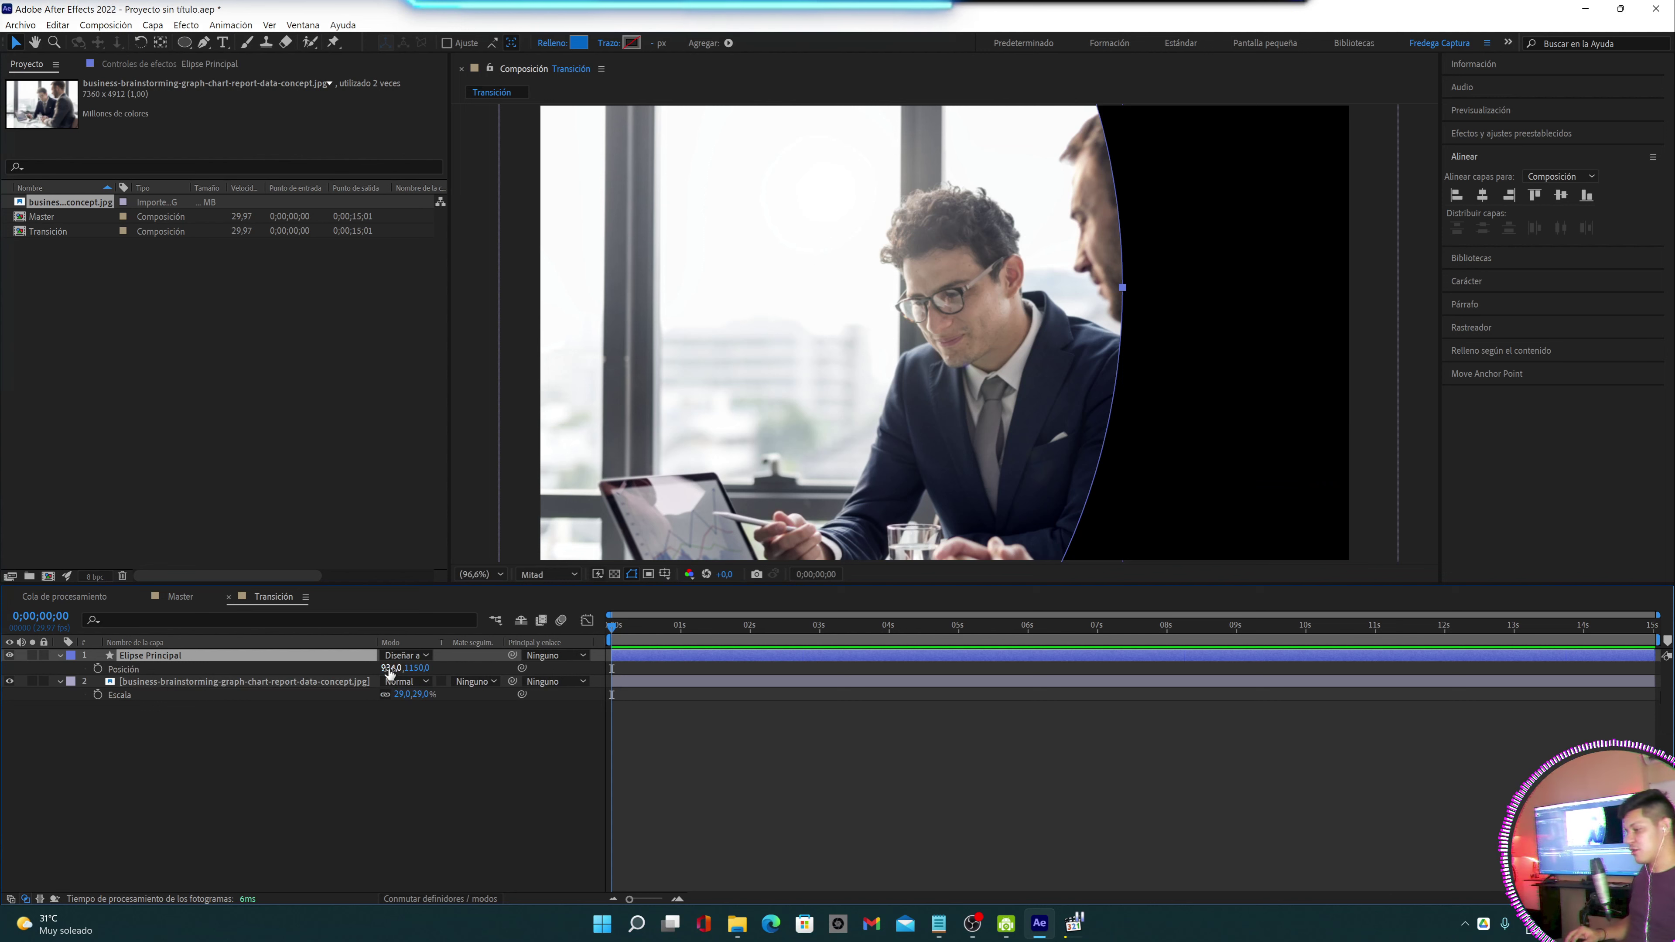
mouse_move(390, 668)
left_mouse_down()
mouse_move(247, 681)
mouse_move(299, 665)
left_mouse_up()
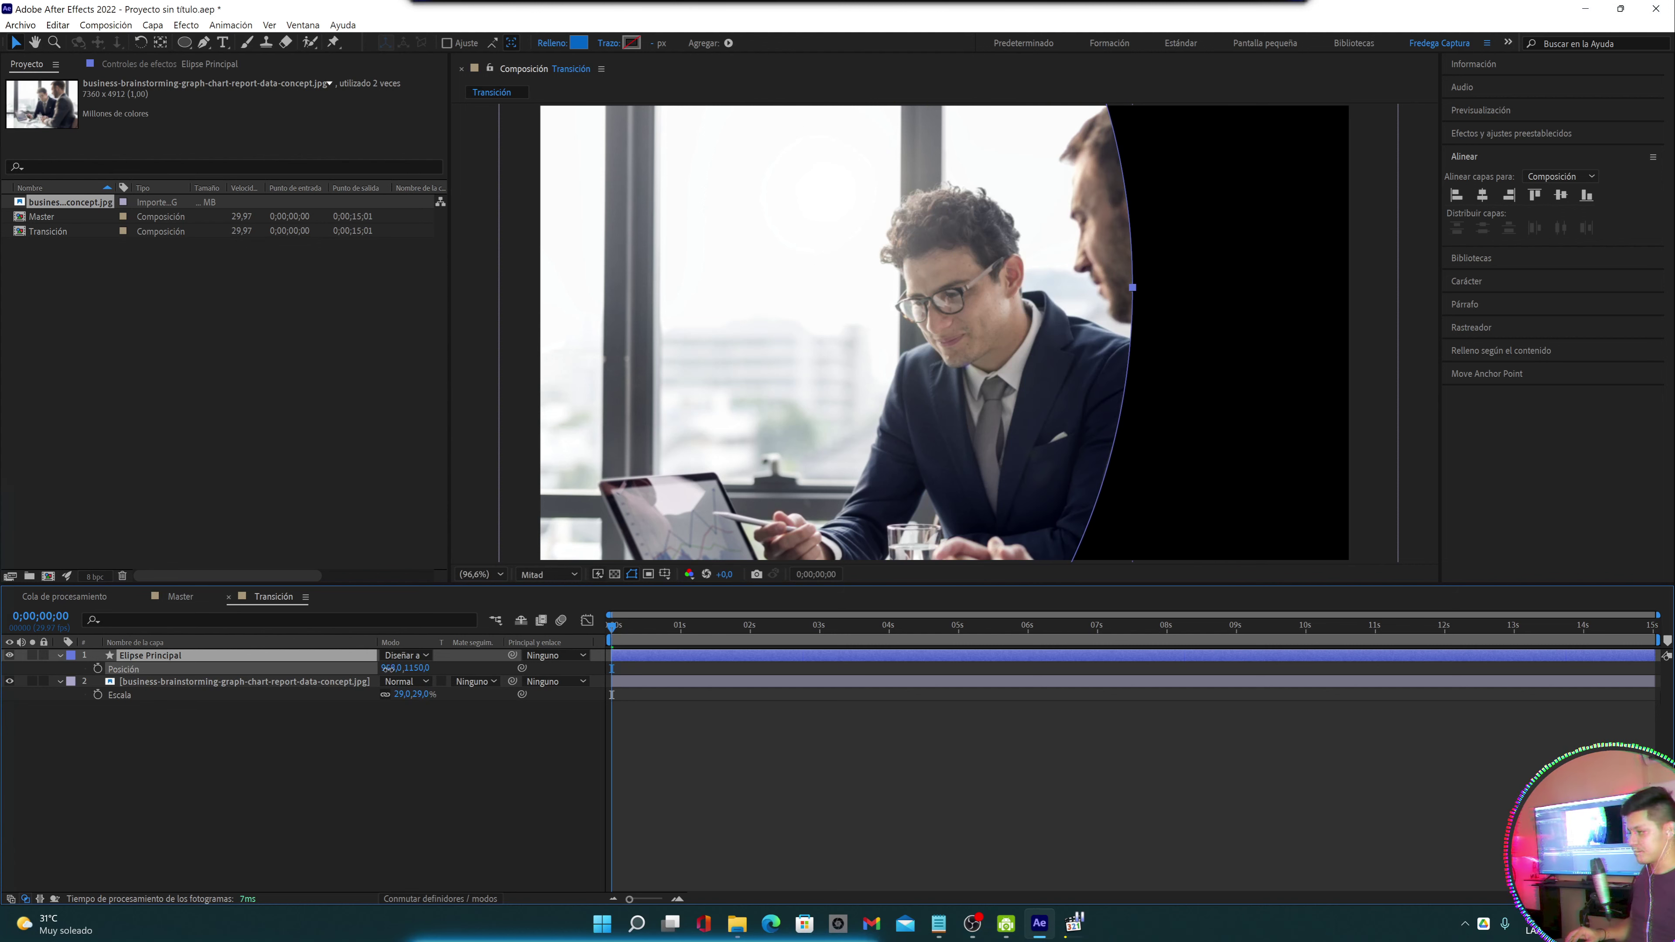
left_click_drag(299, 664, 359, 683)
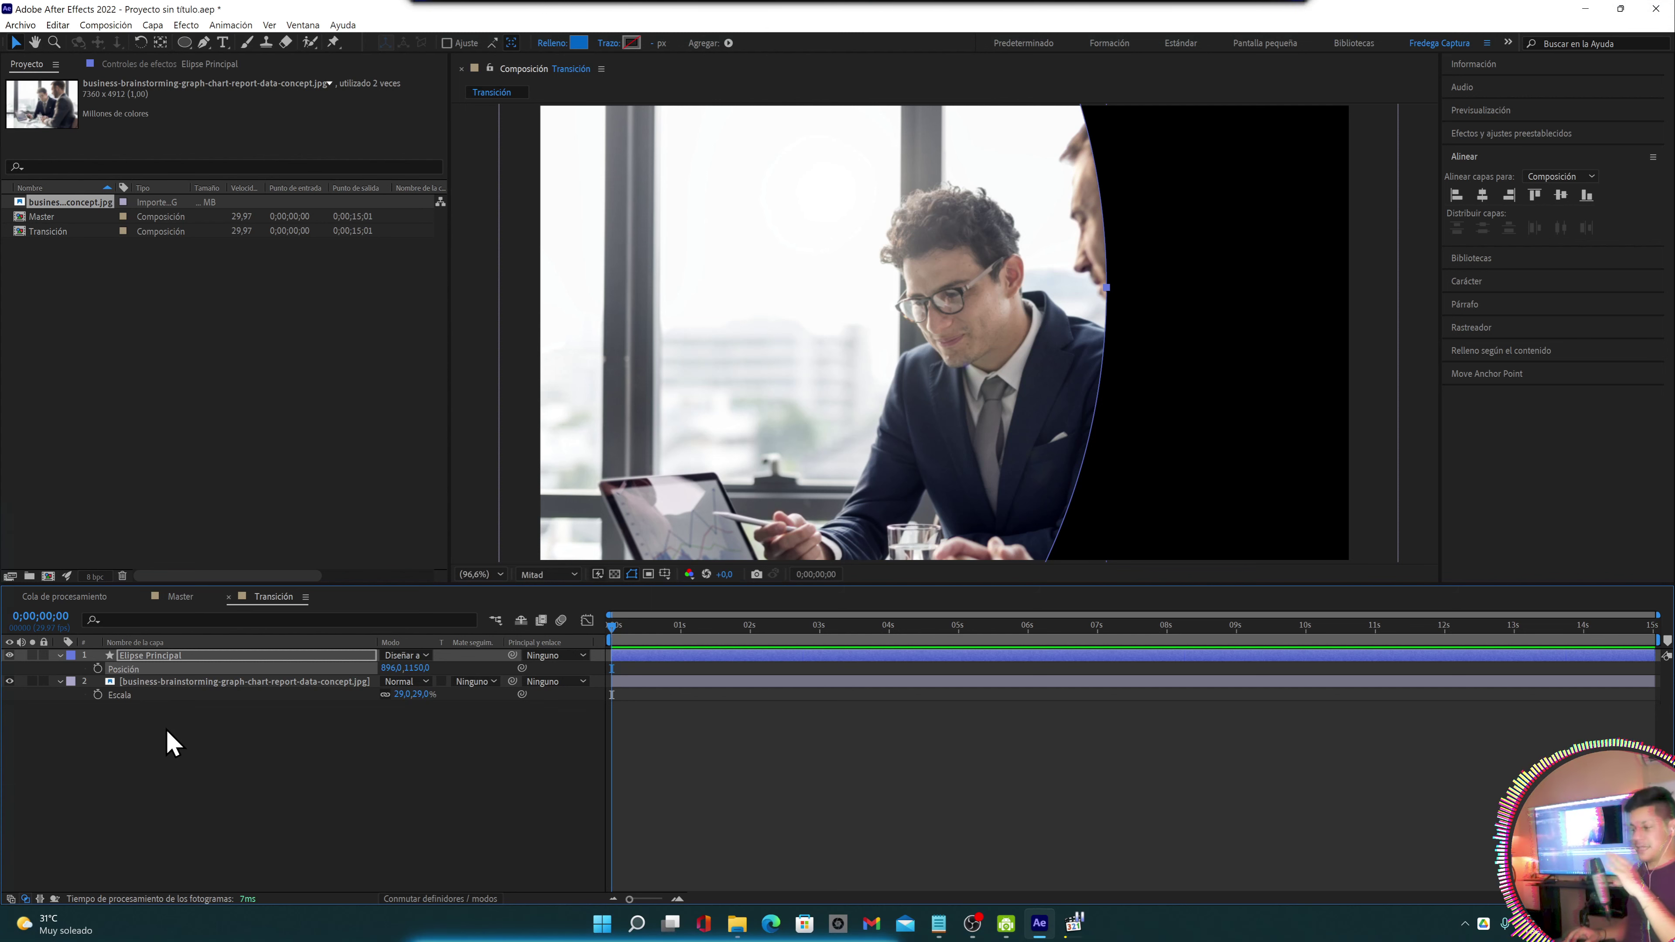
Add a new adjustment layer on top and name it 'Controlador'
left_click(190, 757)
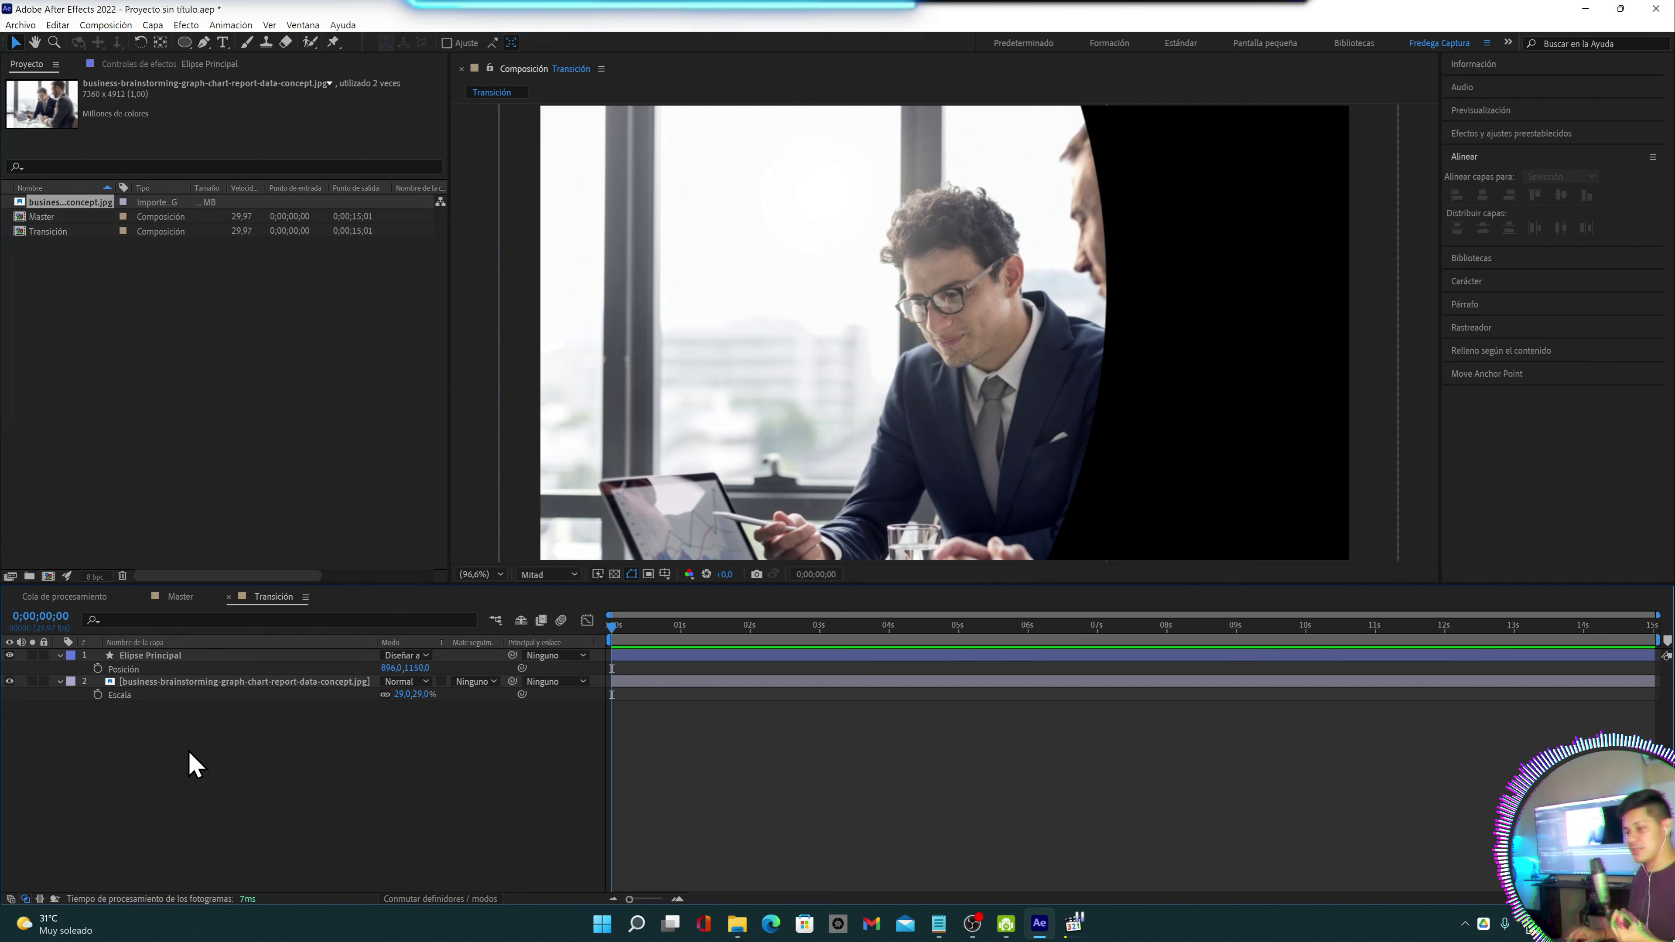
right_click(184, 763)
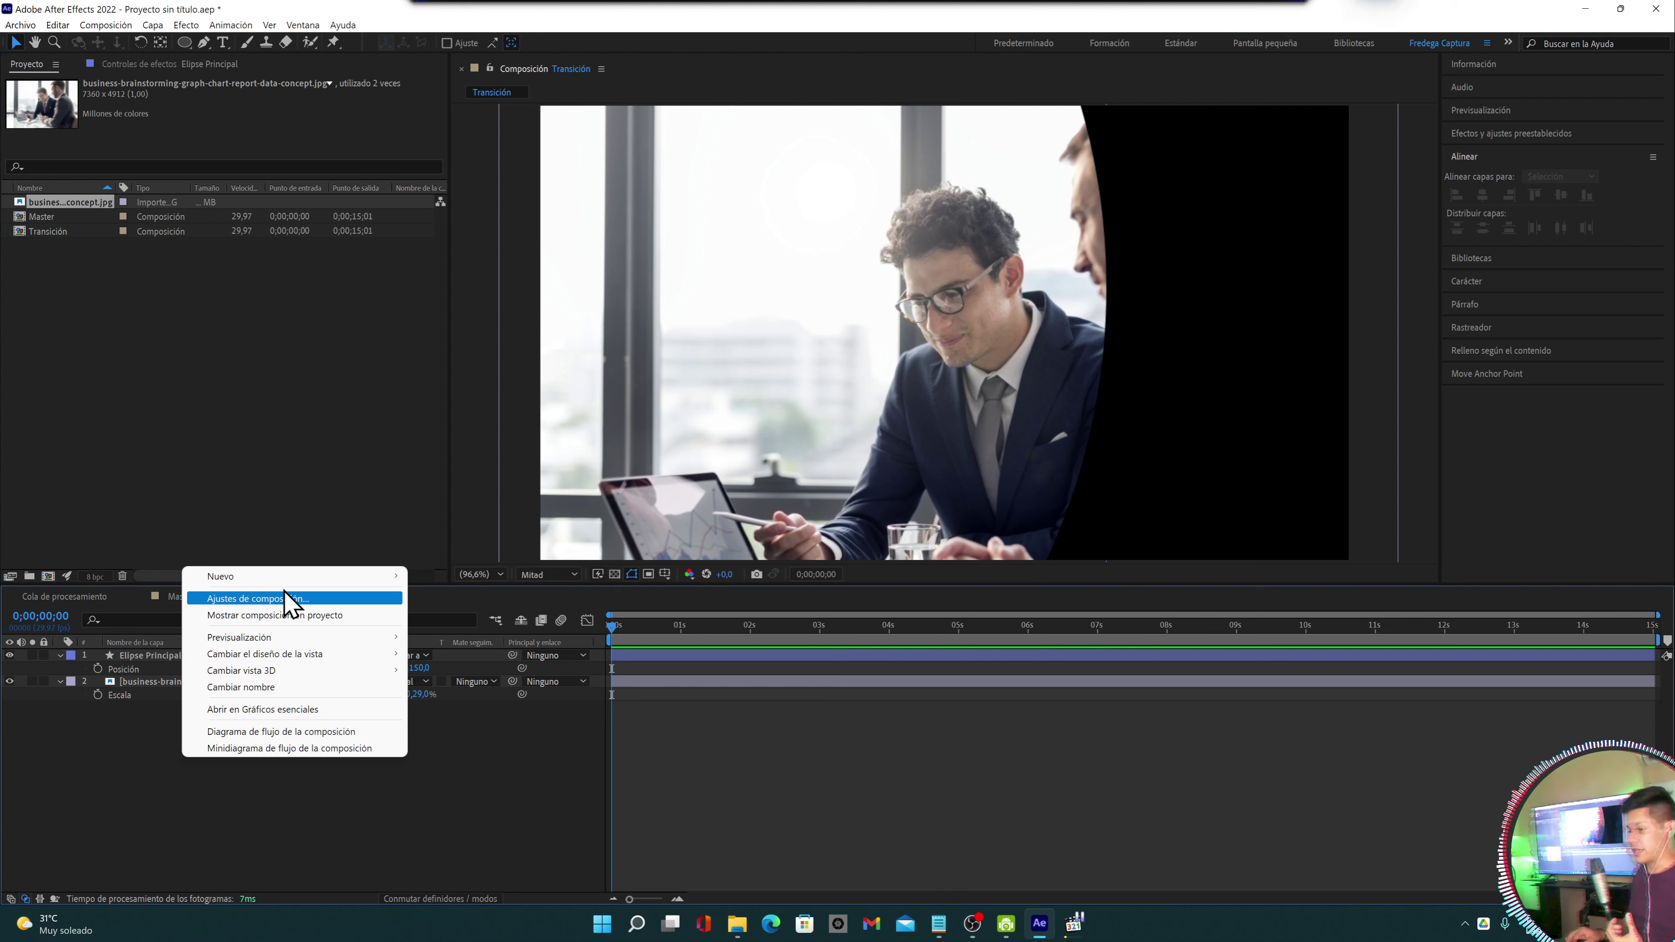
mouse_move(290, 580)
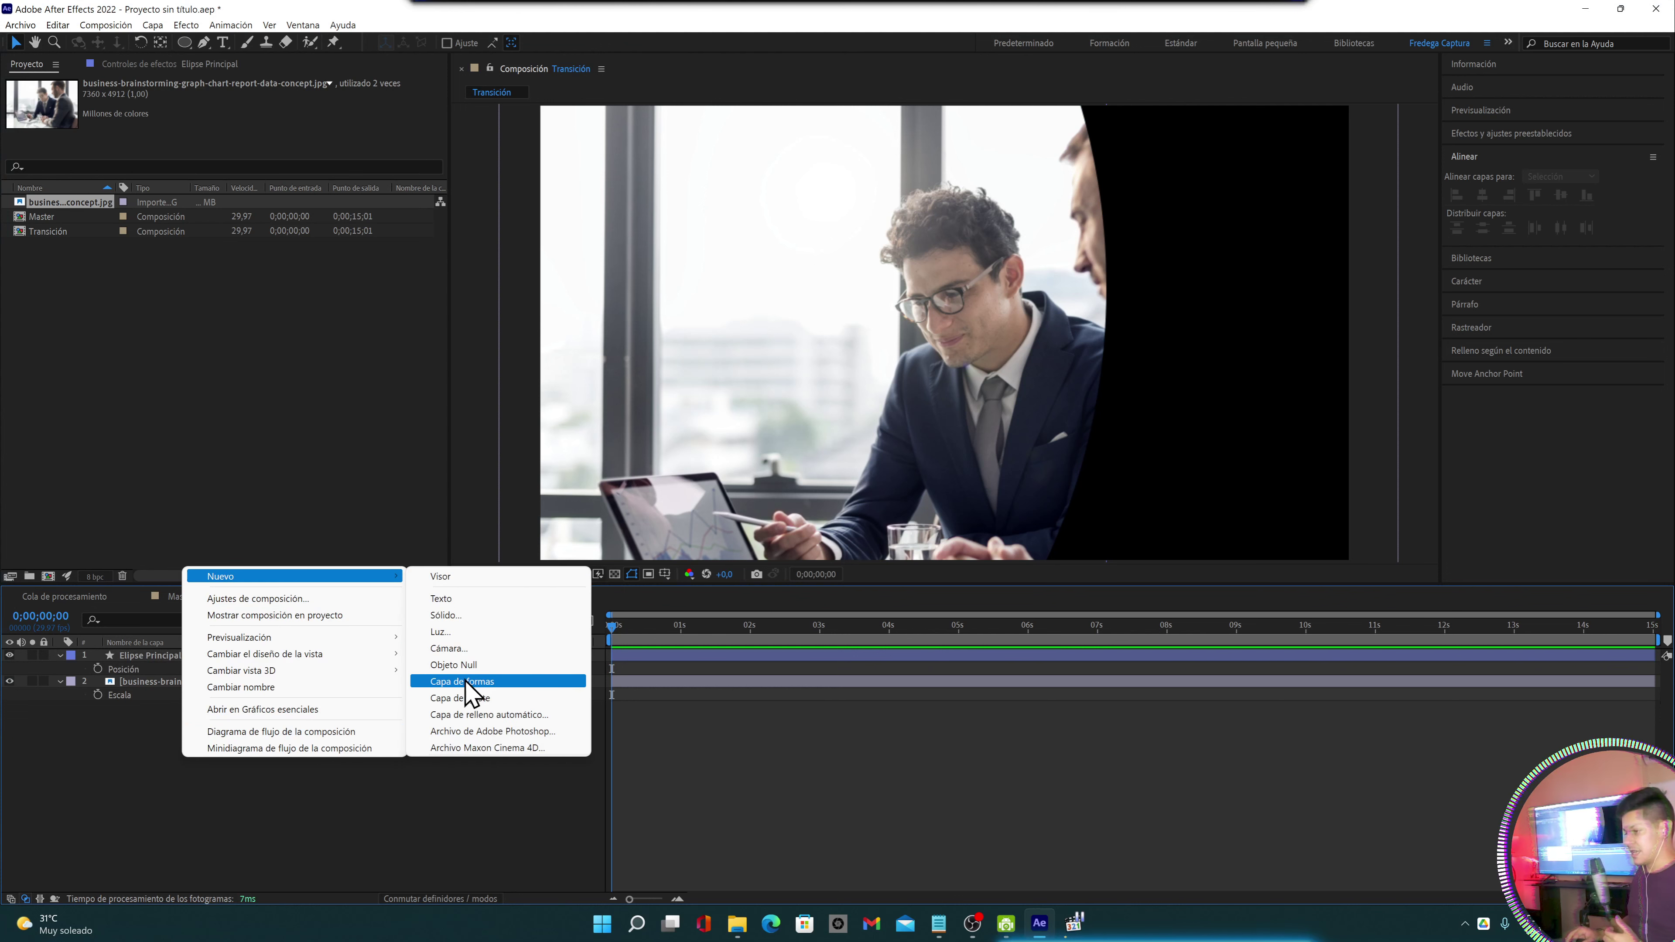
left_click(467, 699)
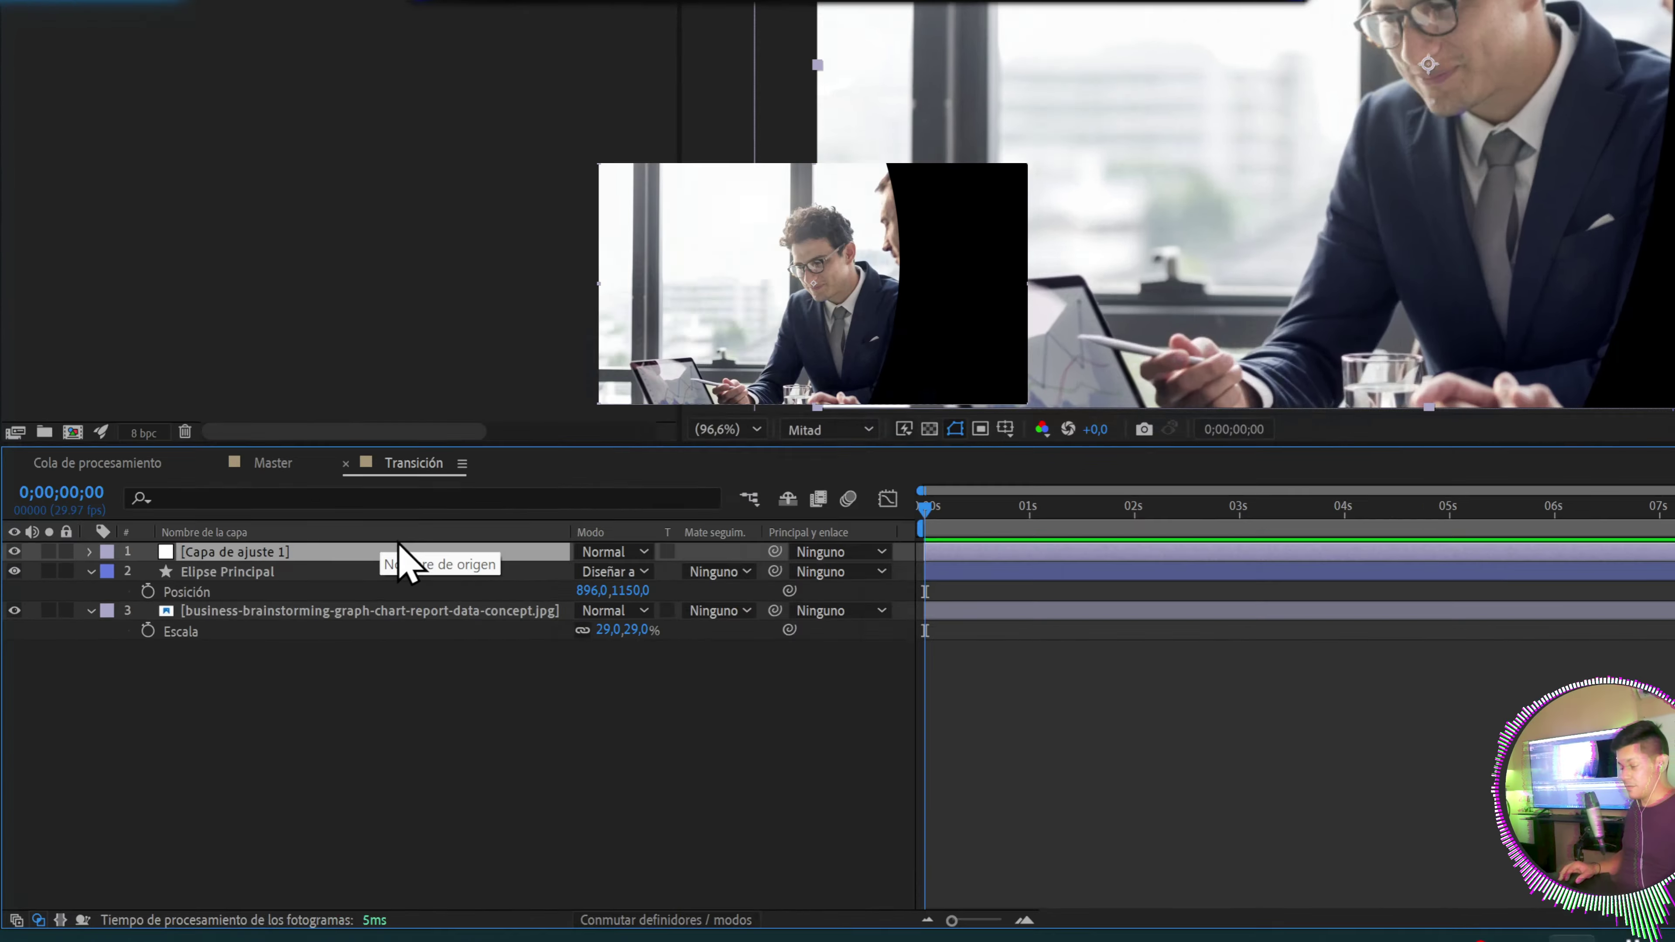
key("Return")
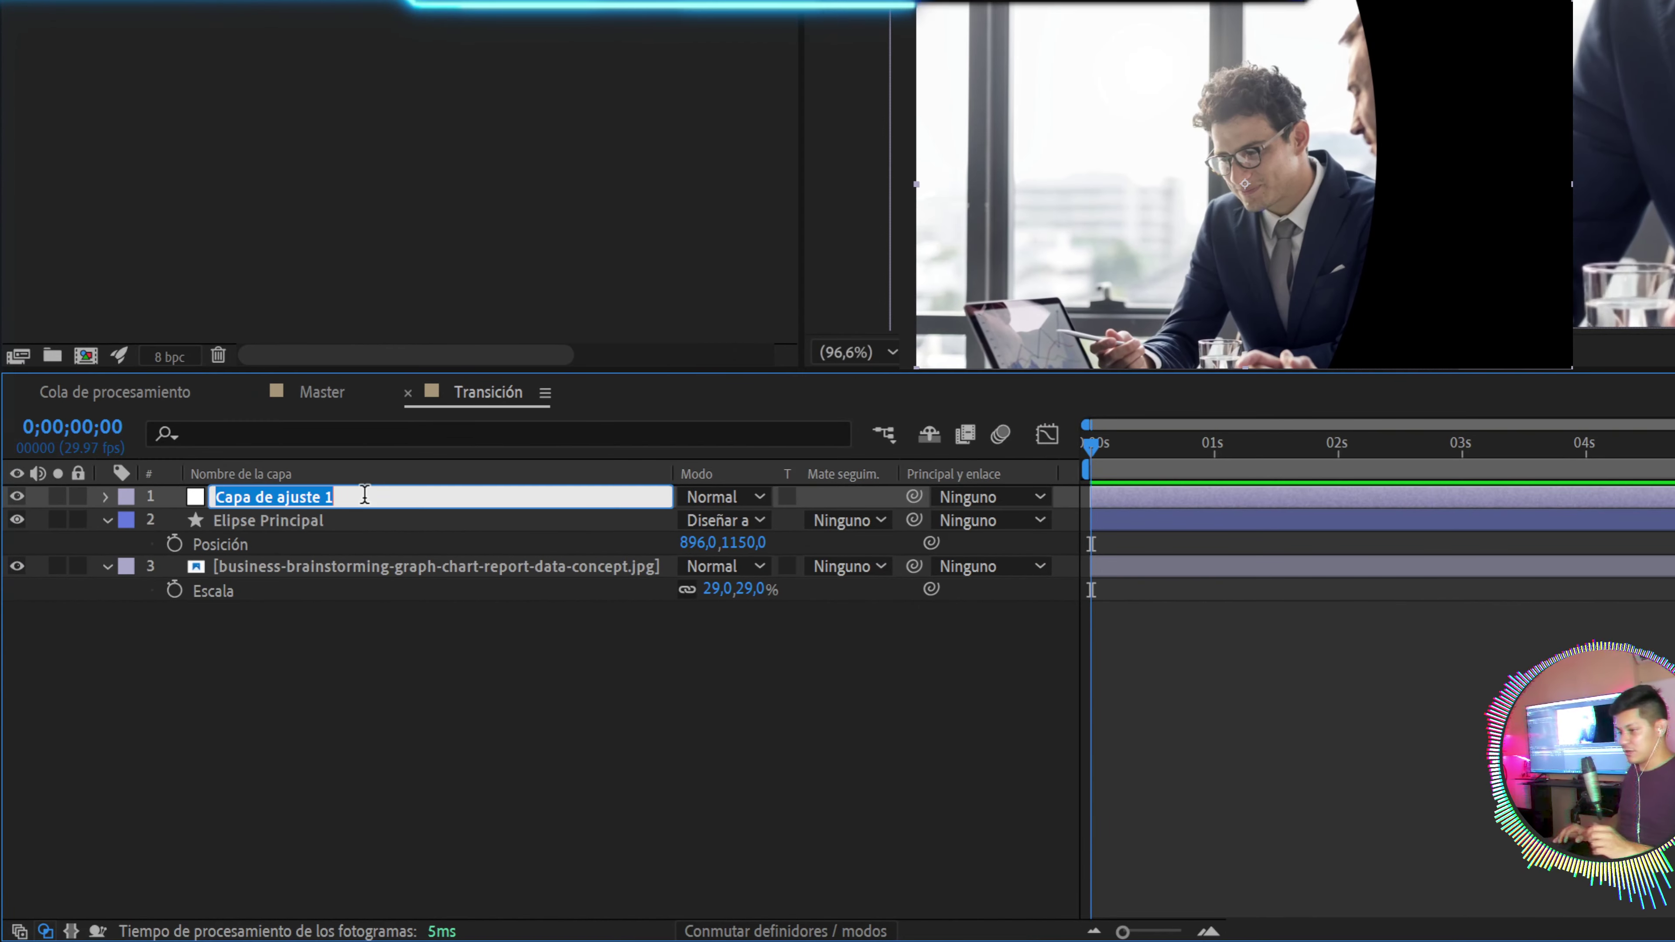
type("Con")
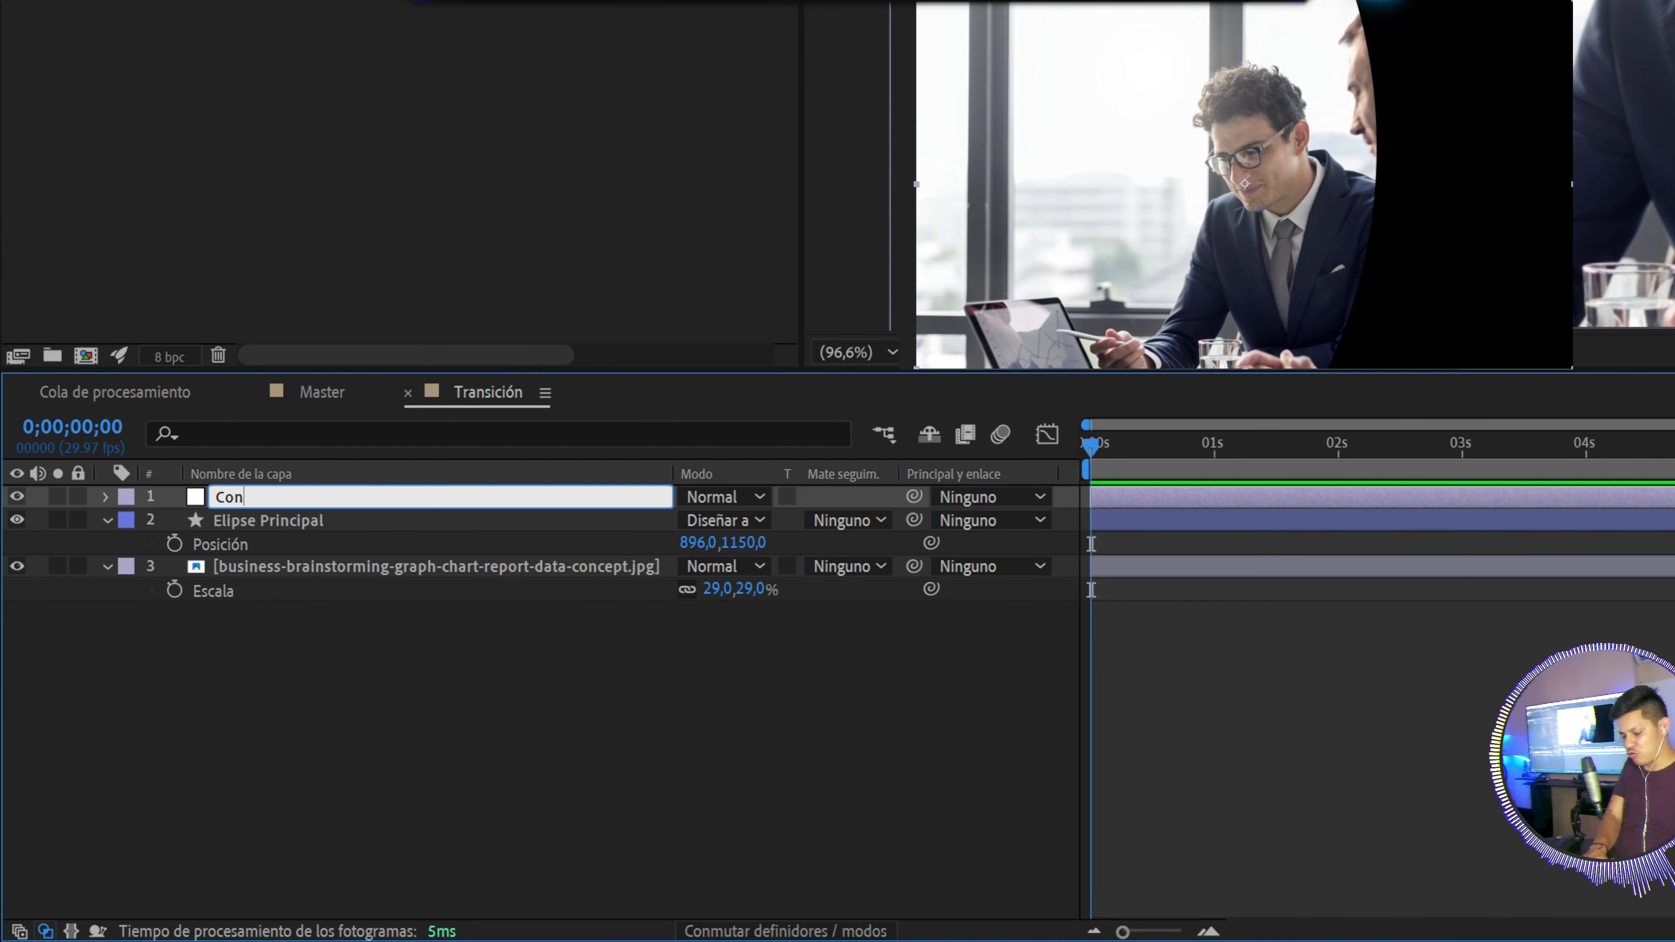
type("trolador")
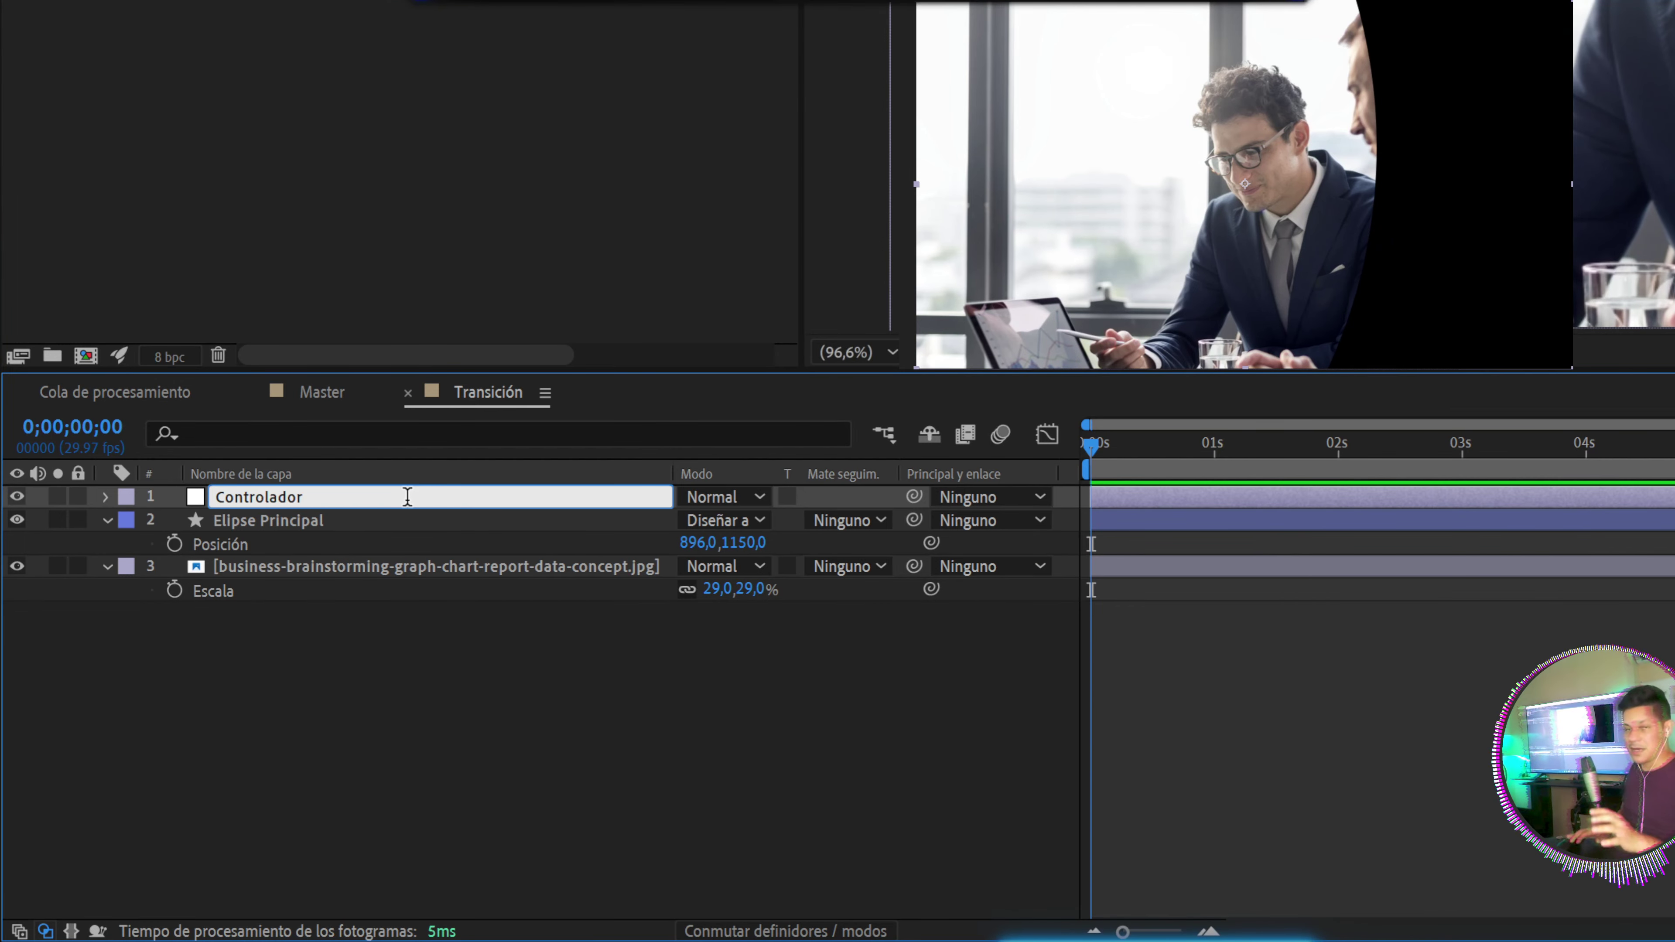
left_click(473, 810)
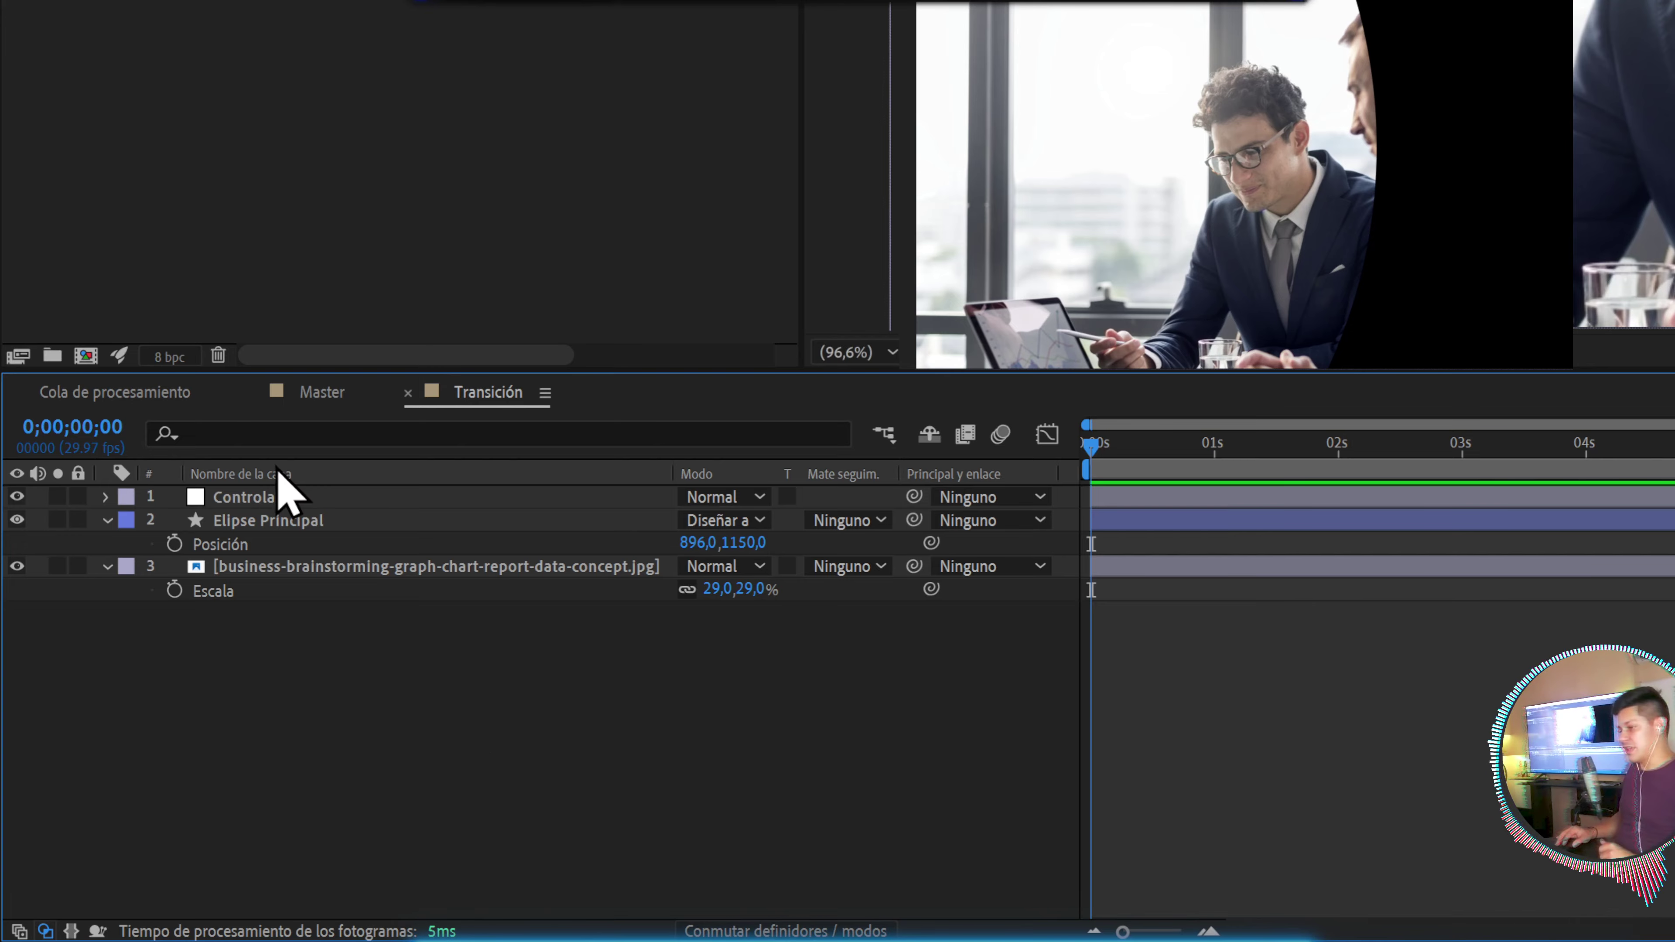
left_click(267, 500)
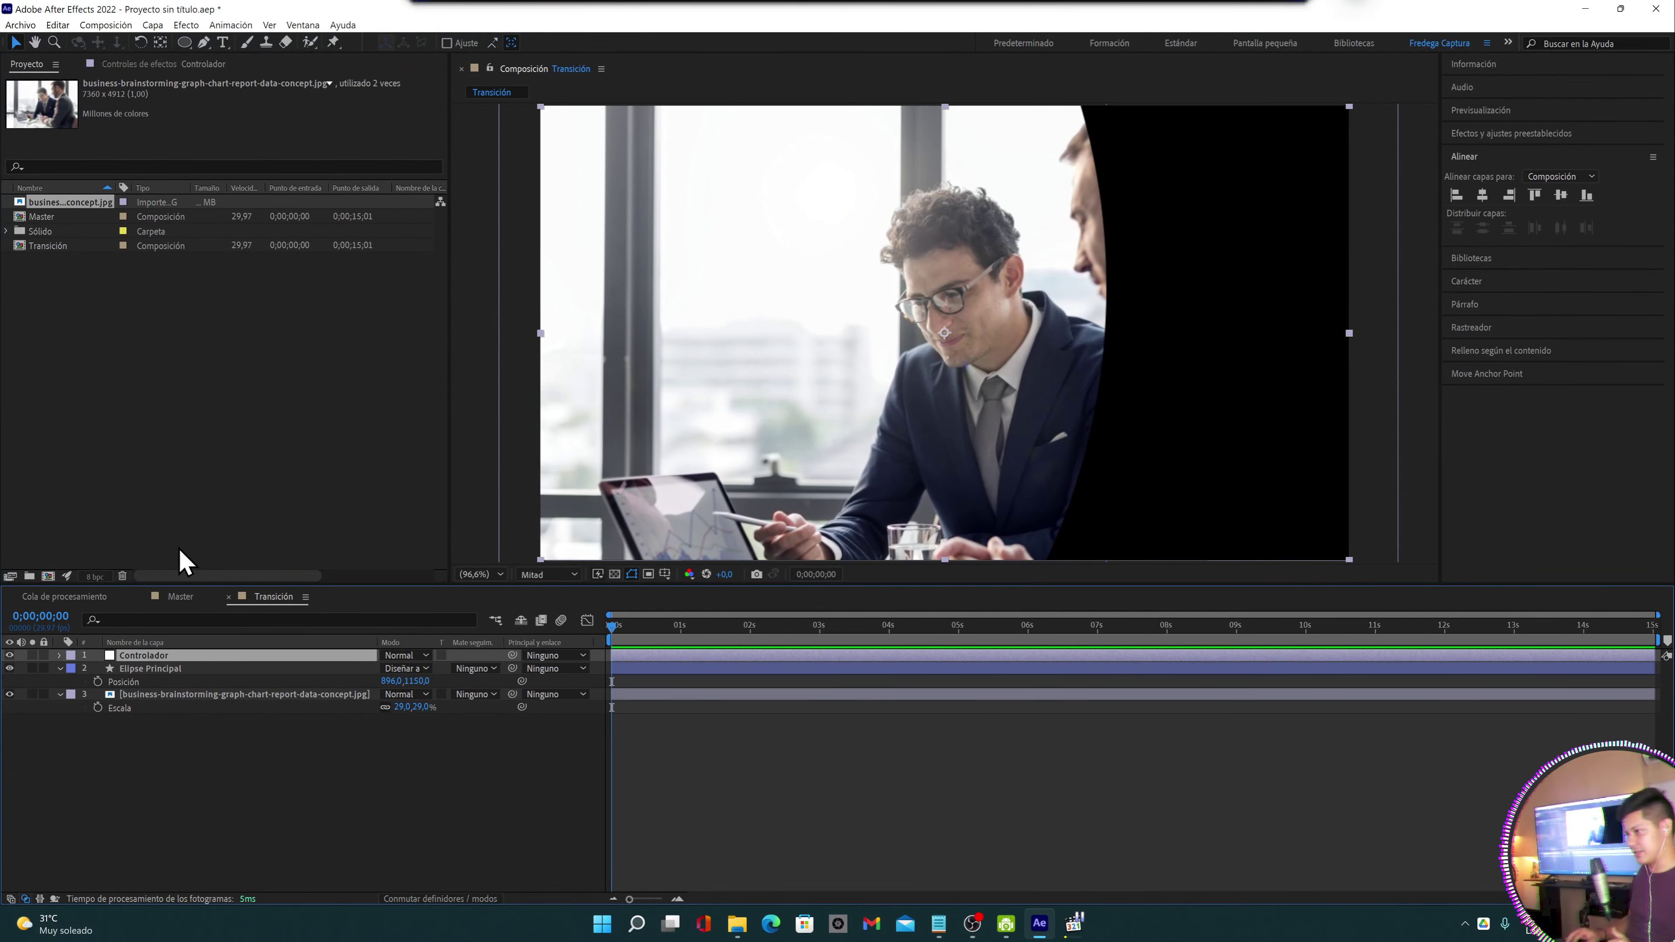
Apply Control del deslizador to Controlador and show its Effect Controls, Deslizador at 0,00
left_click(185, 25)
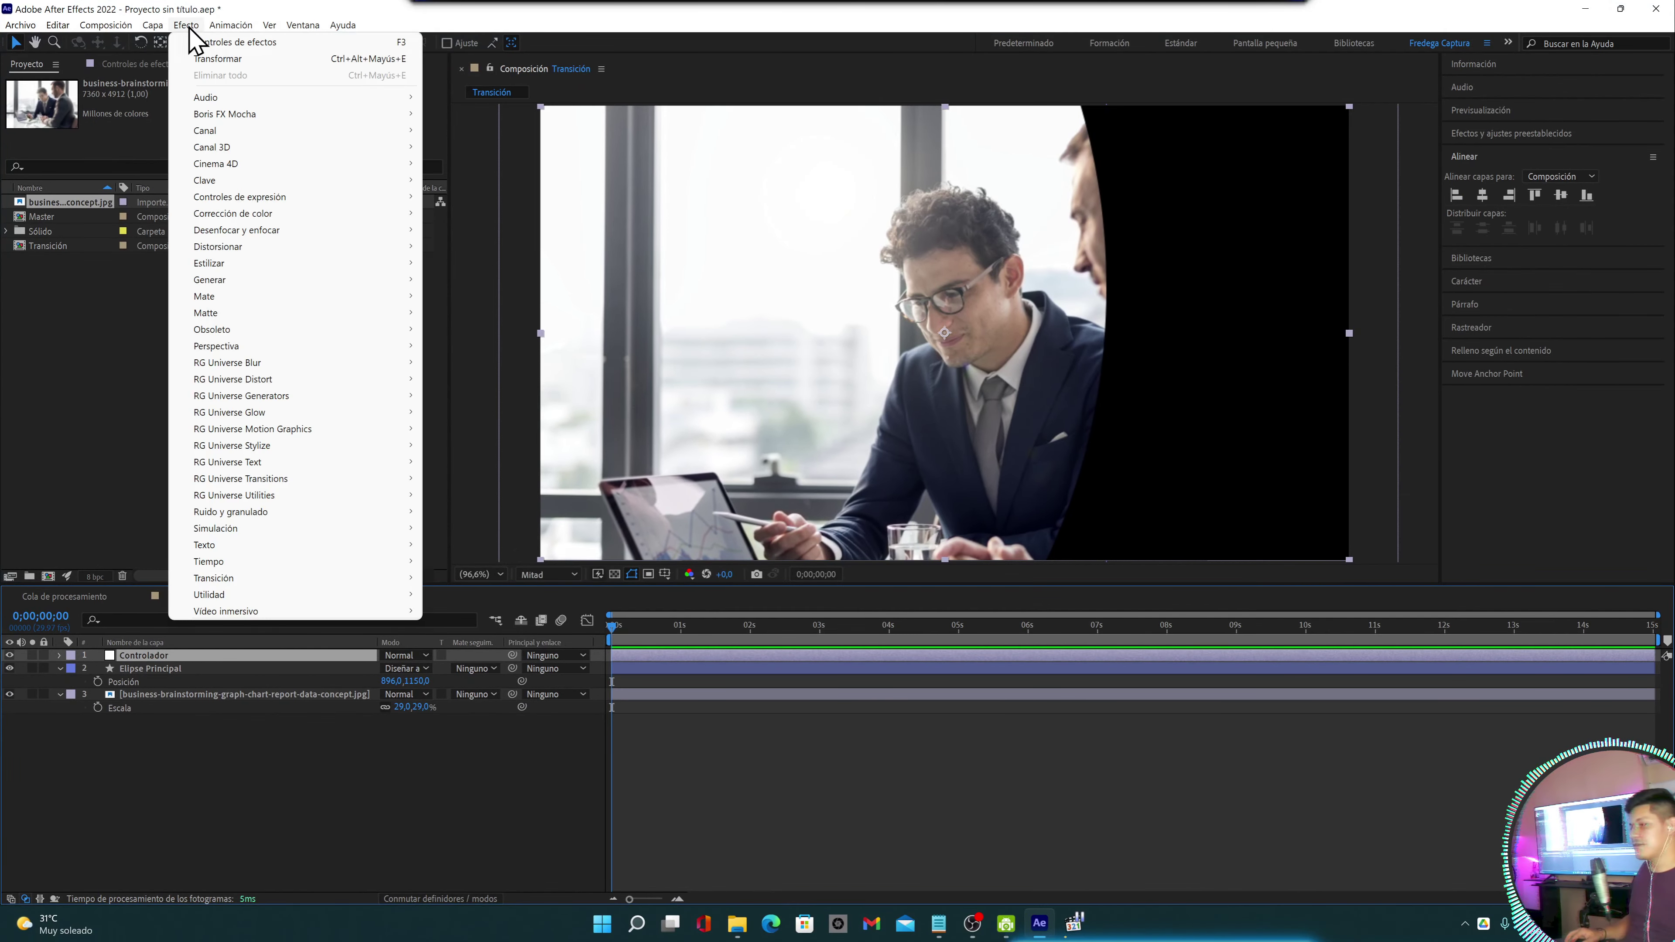
mouse_move(270, 198)
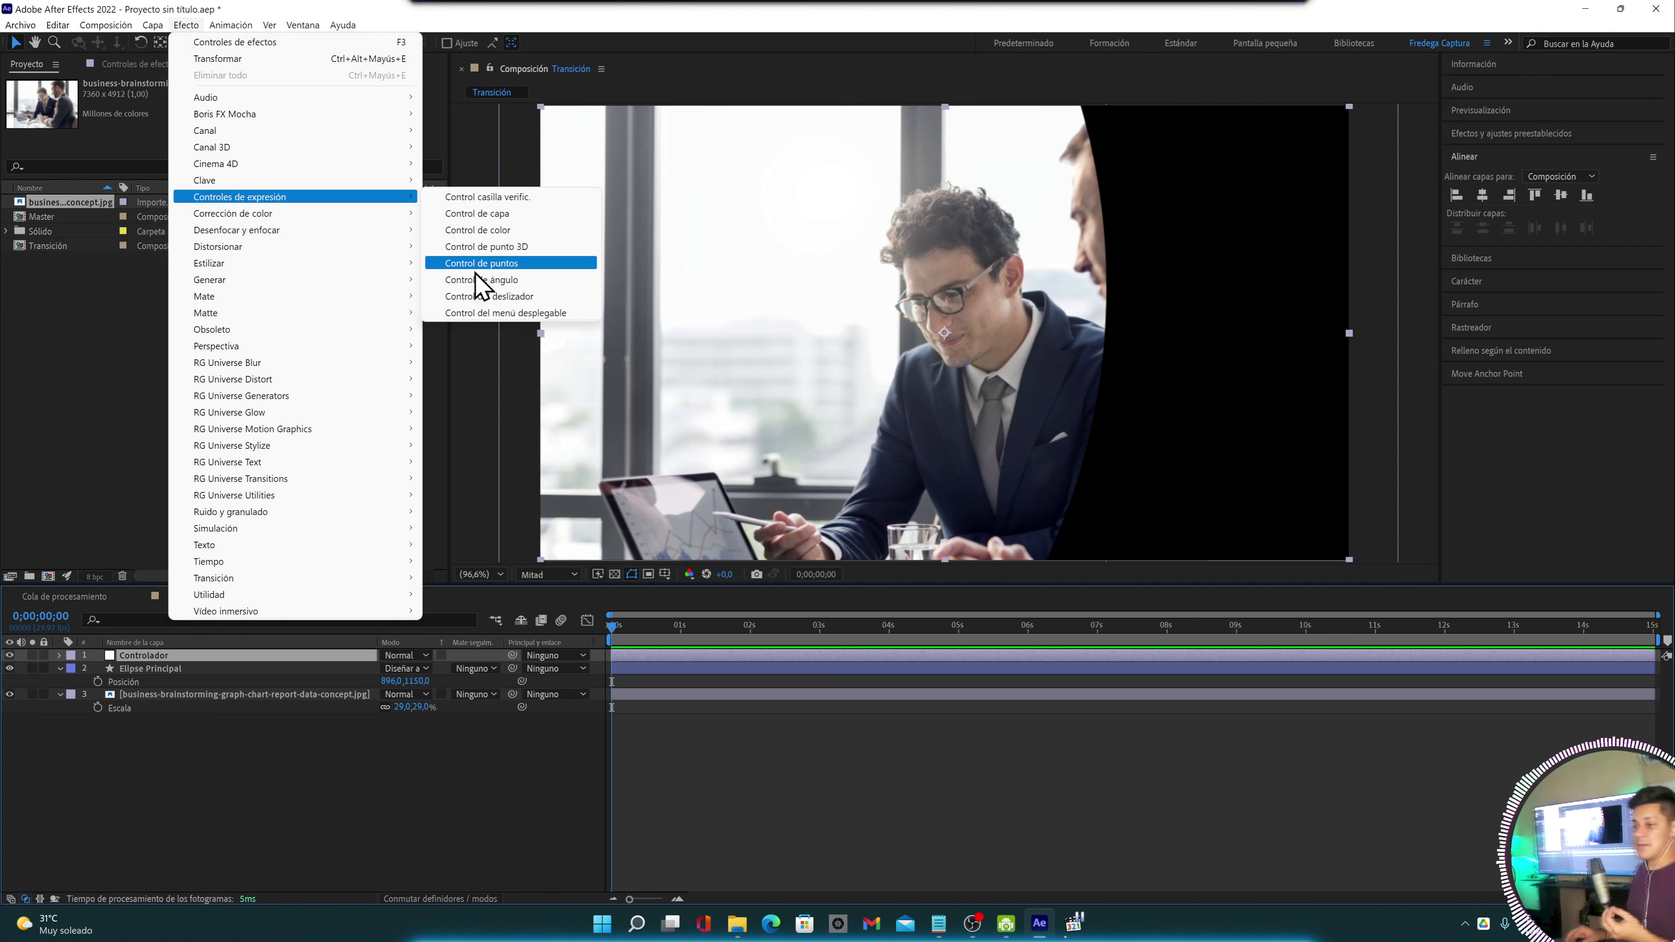
left_click(520, 298)
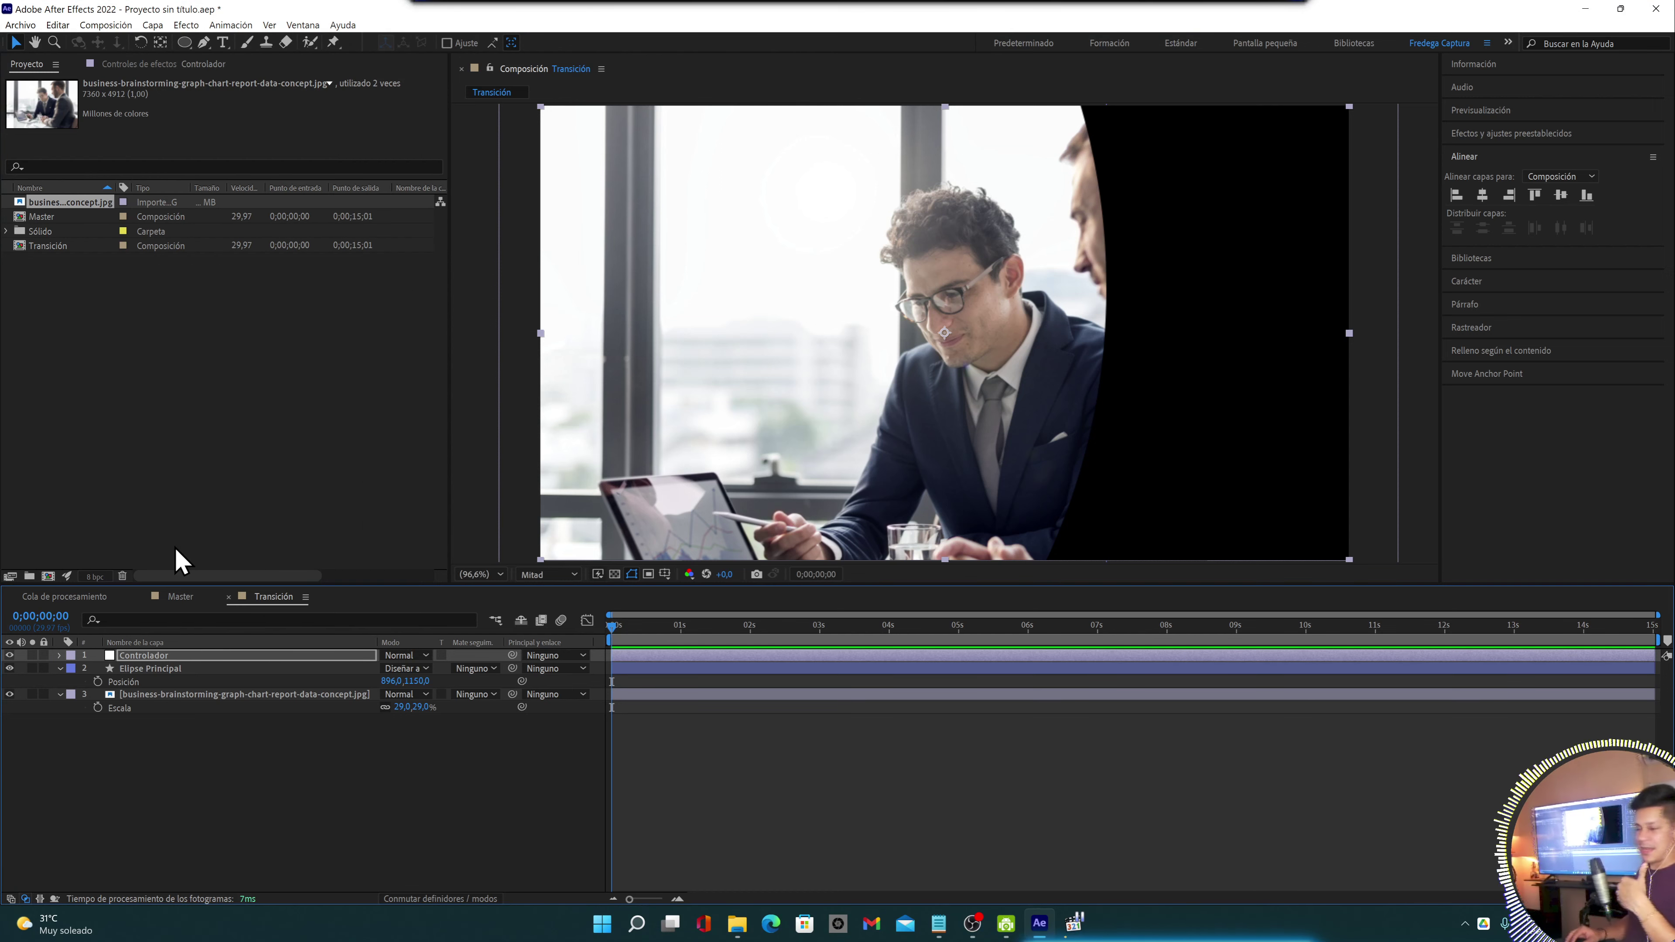
key("Return")
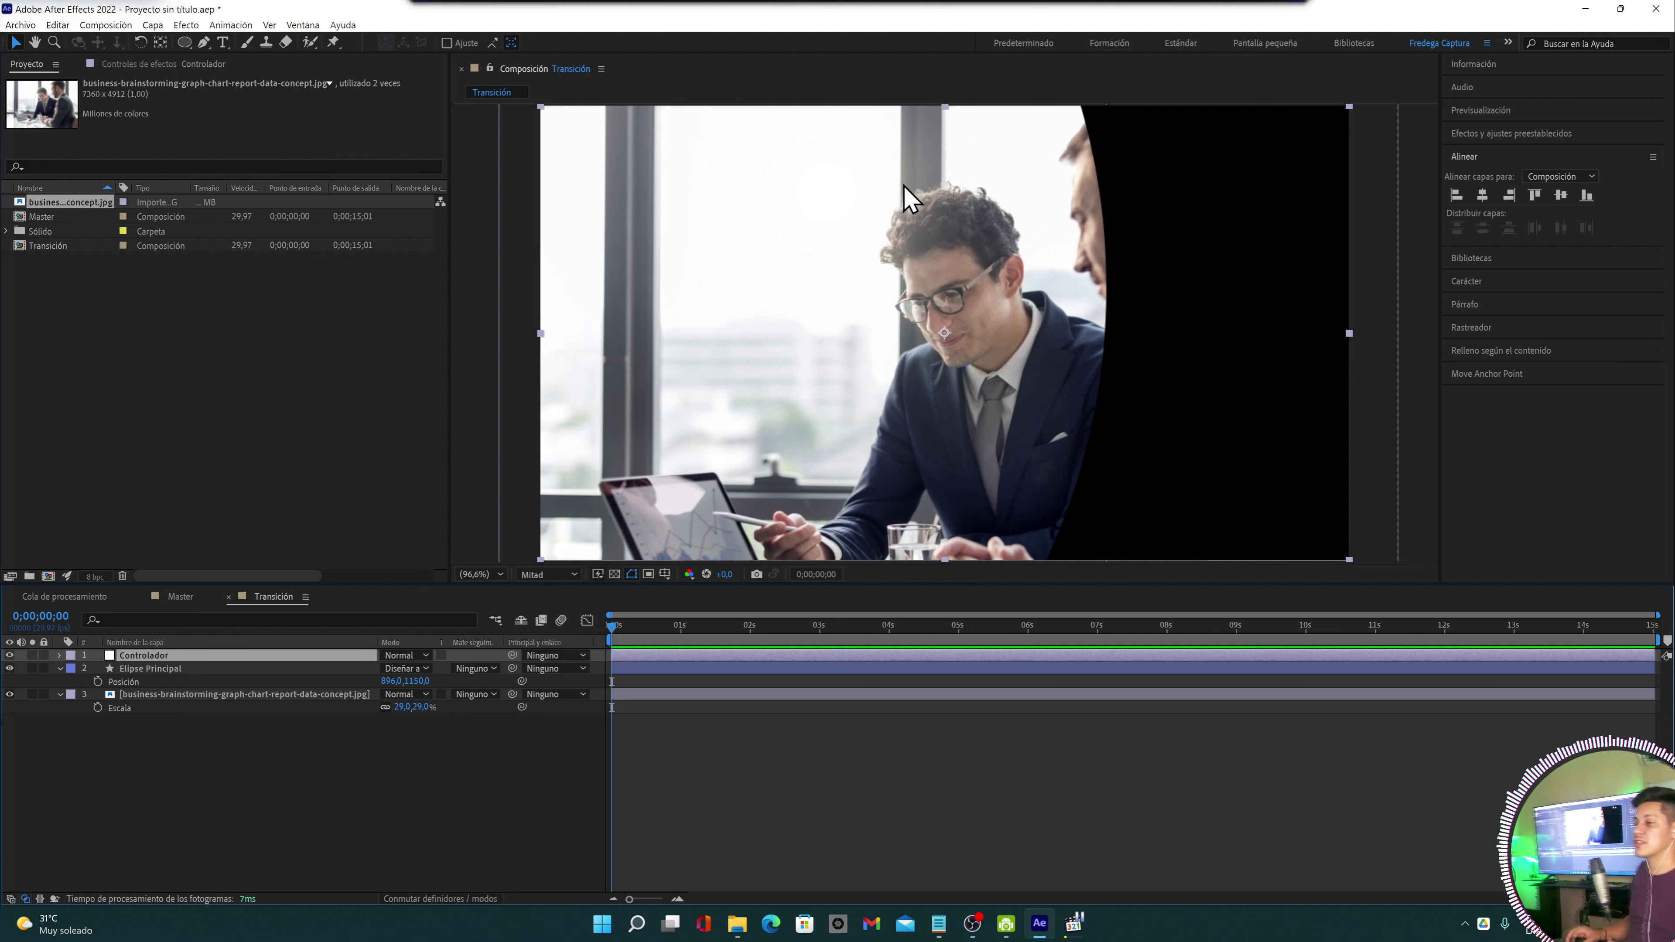
left_click(170, 65)
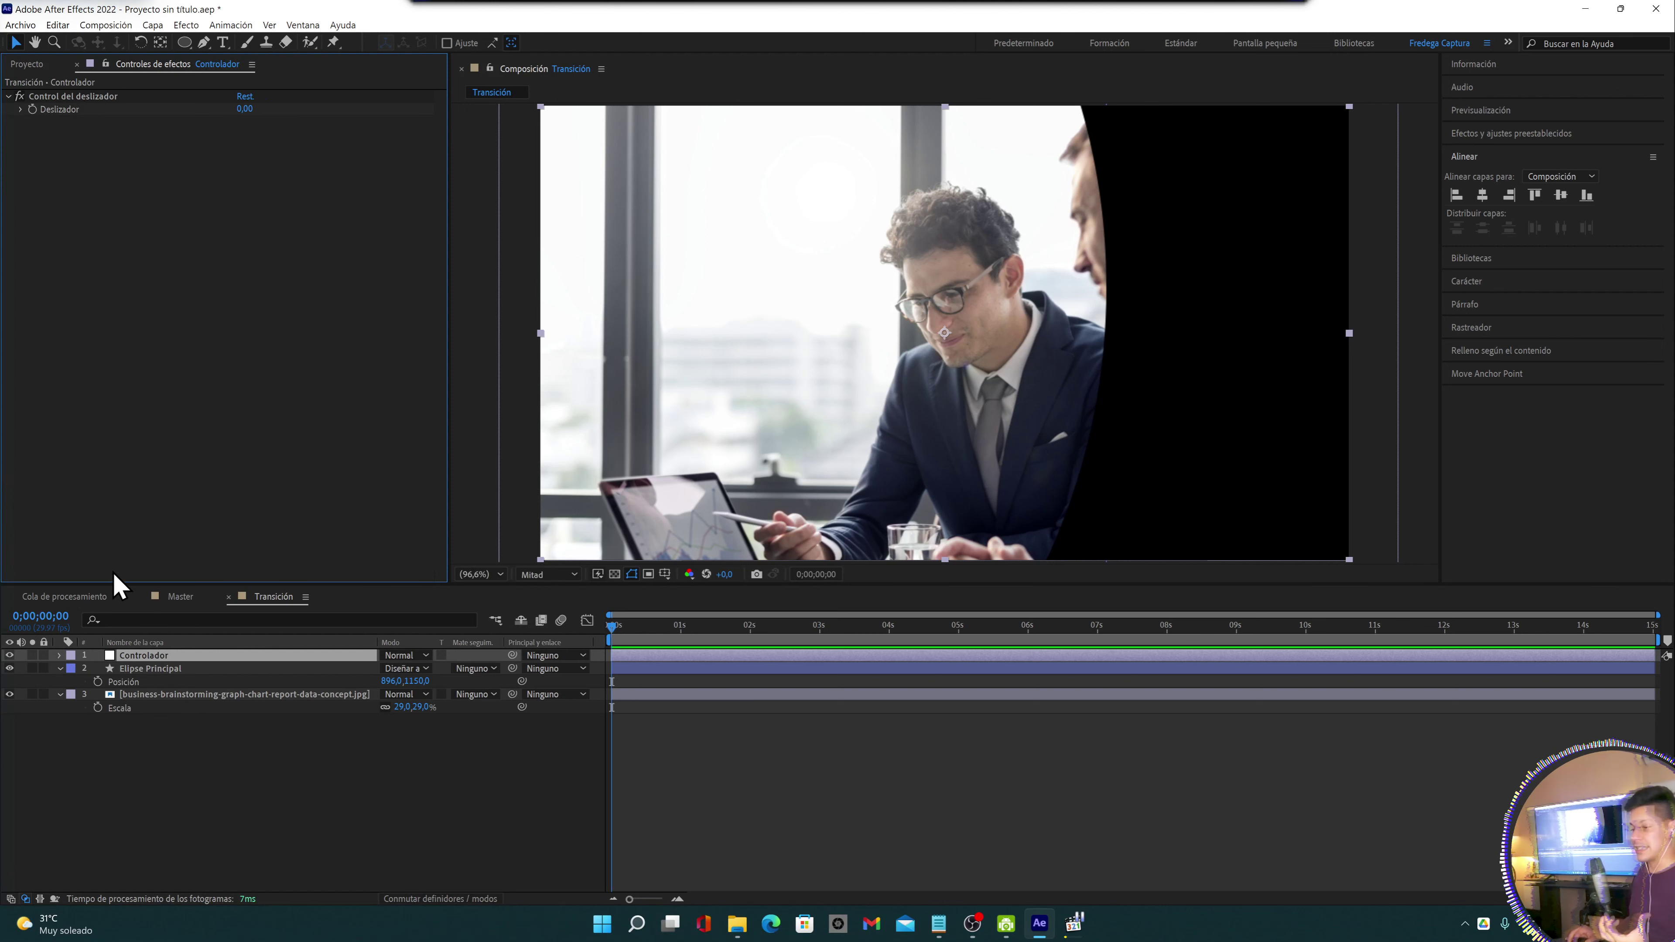
Add a default transform.position expression to Elipse Principal's Position, with Controlador selected
left_click(125, 683)
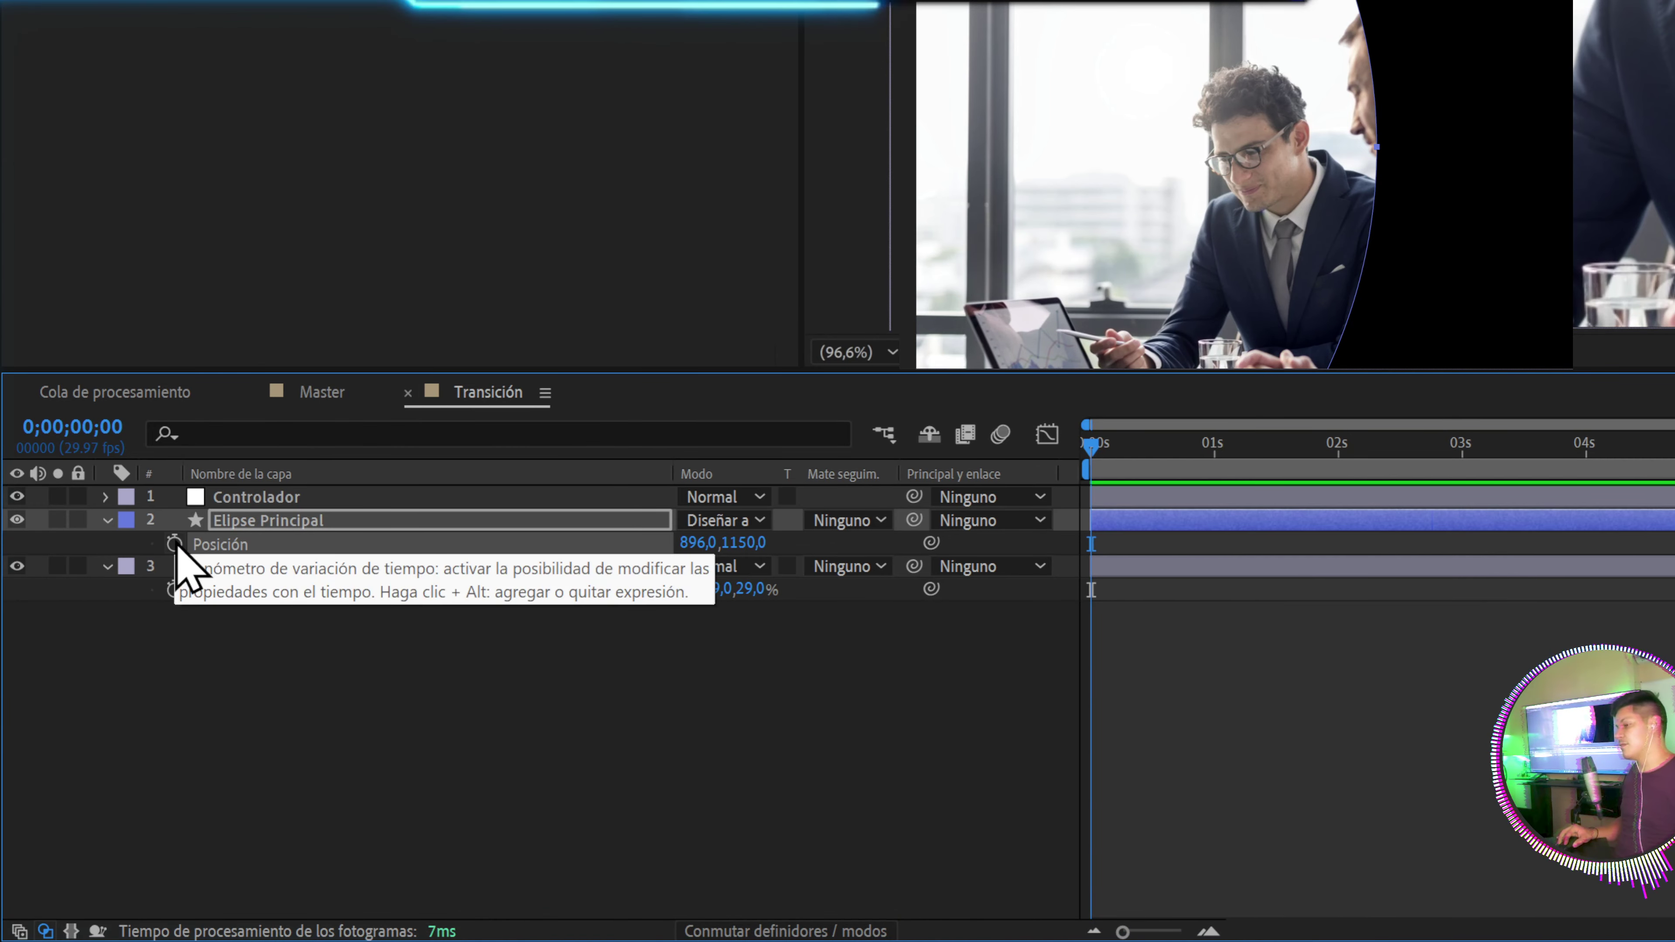
left_click(174, 543, "alt")
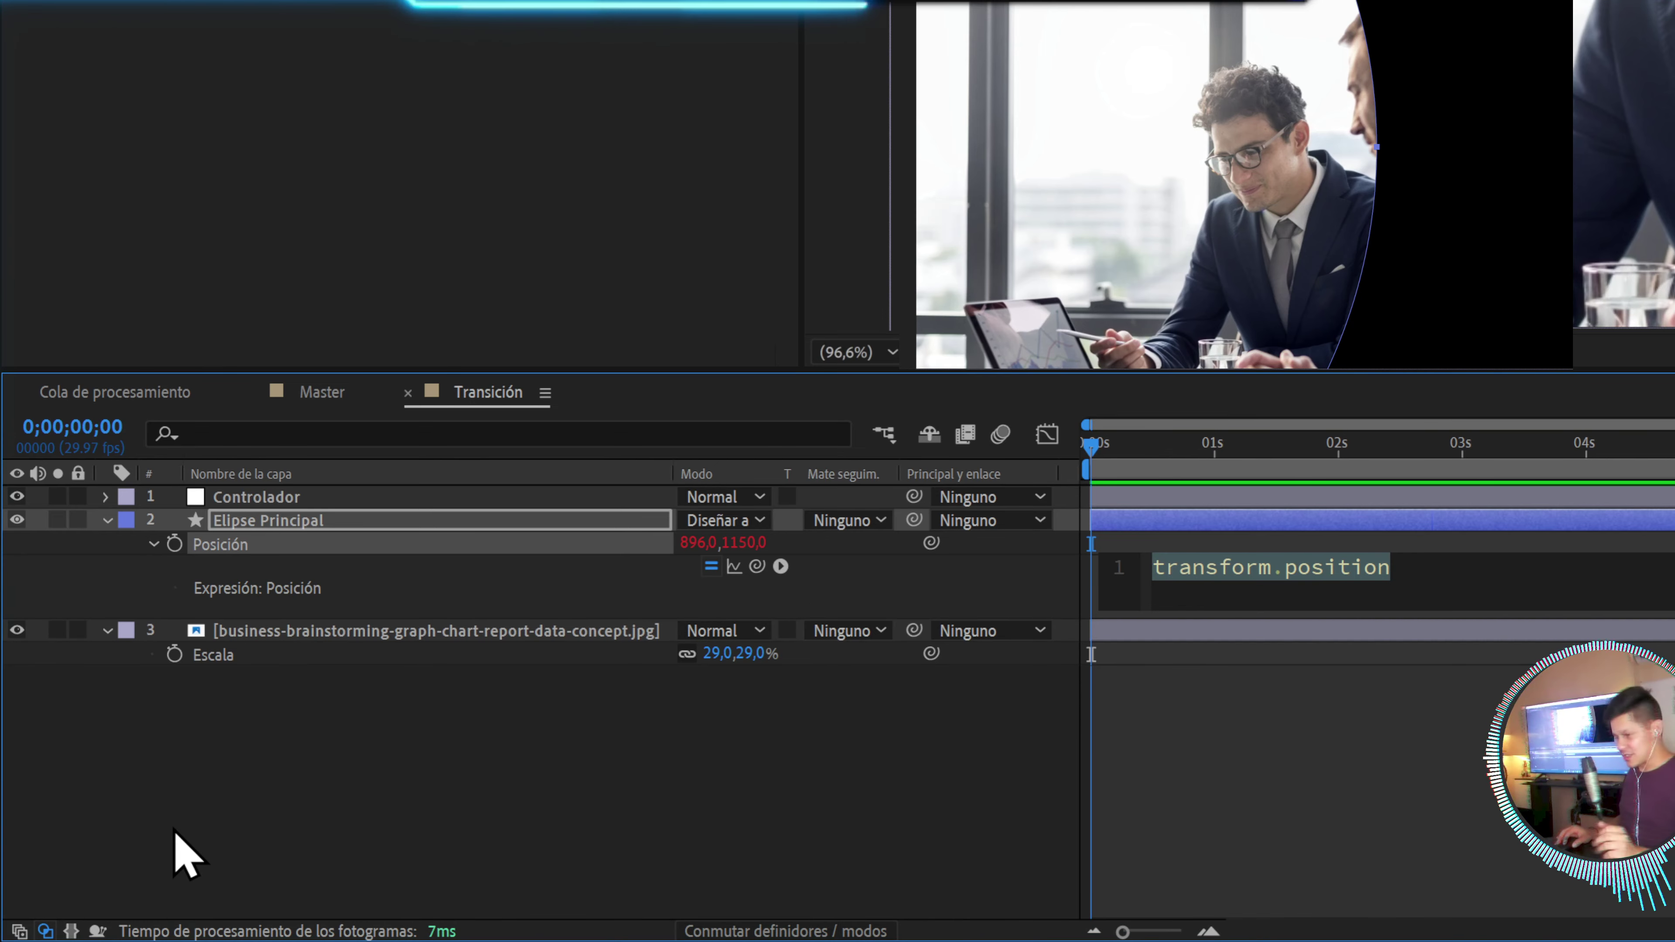
left_click(268, 496)
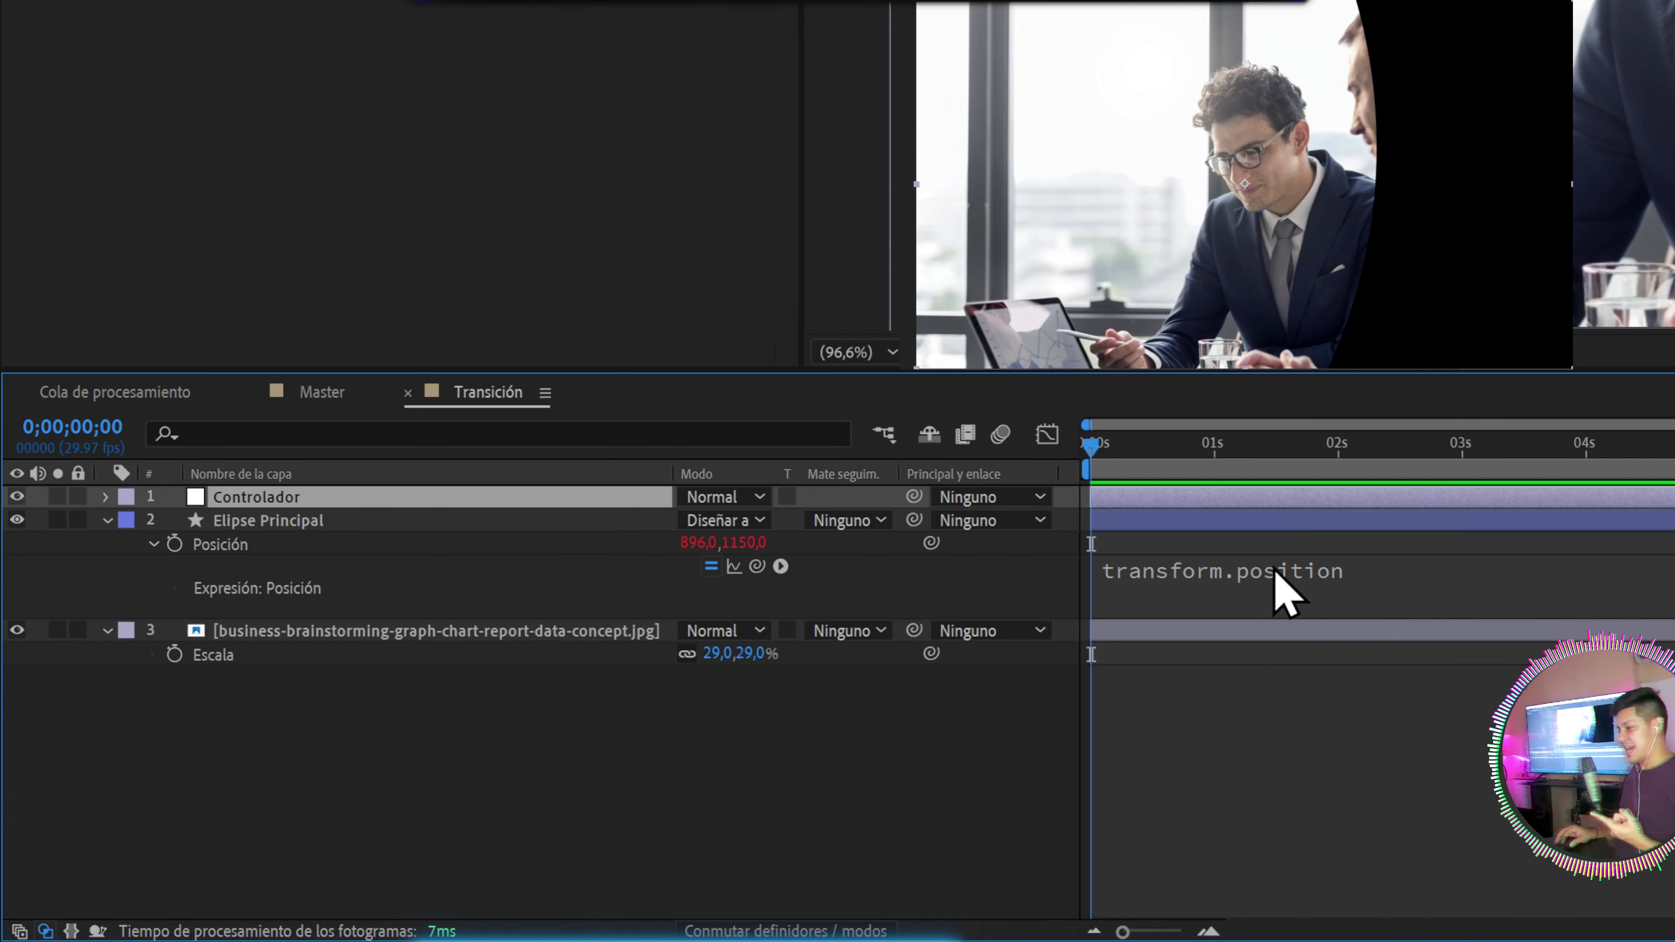
Replace the Position expression with a pick-whip link to Controlador's Deslizador, making Position read 0,0, 0,0
left_click(1262, 587)
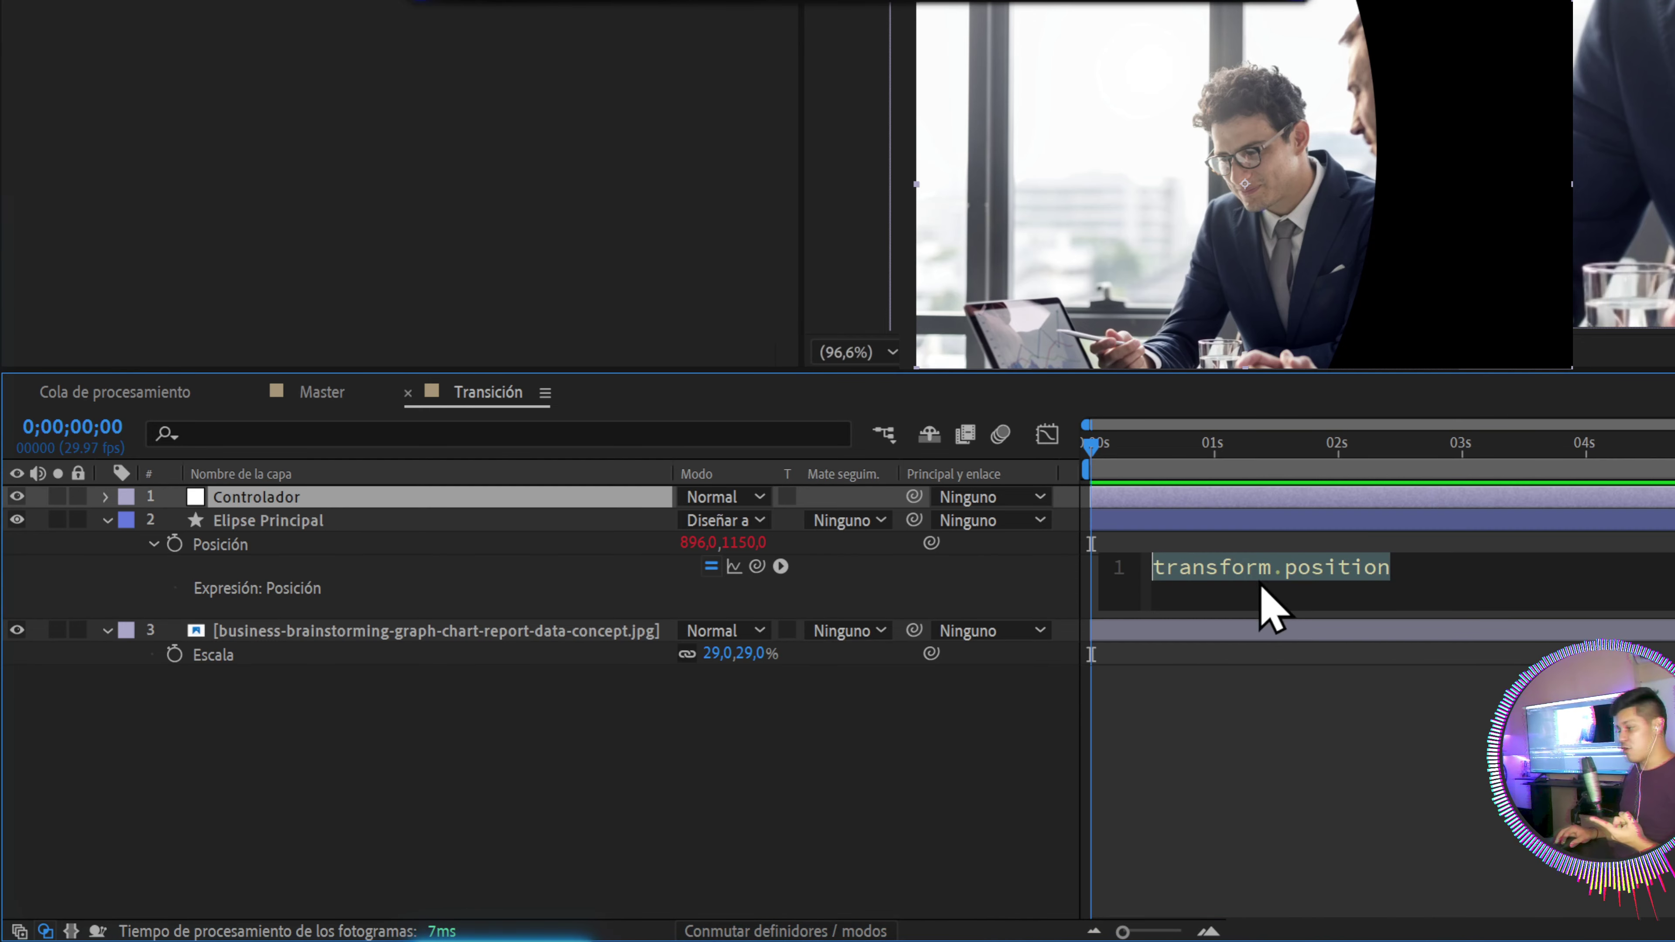
left_click(1313, 571)
left_click_drag(1405, 569, 1122, 568)
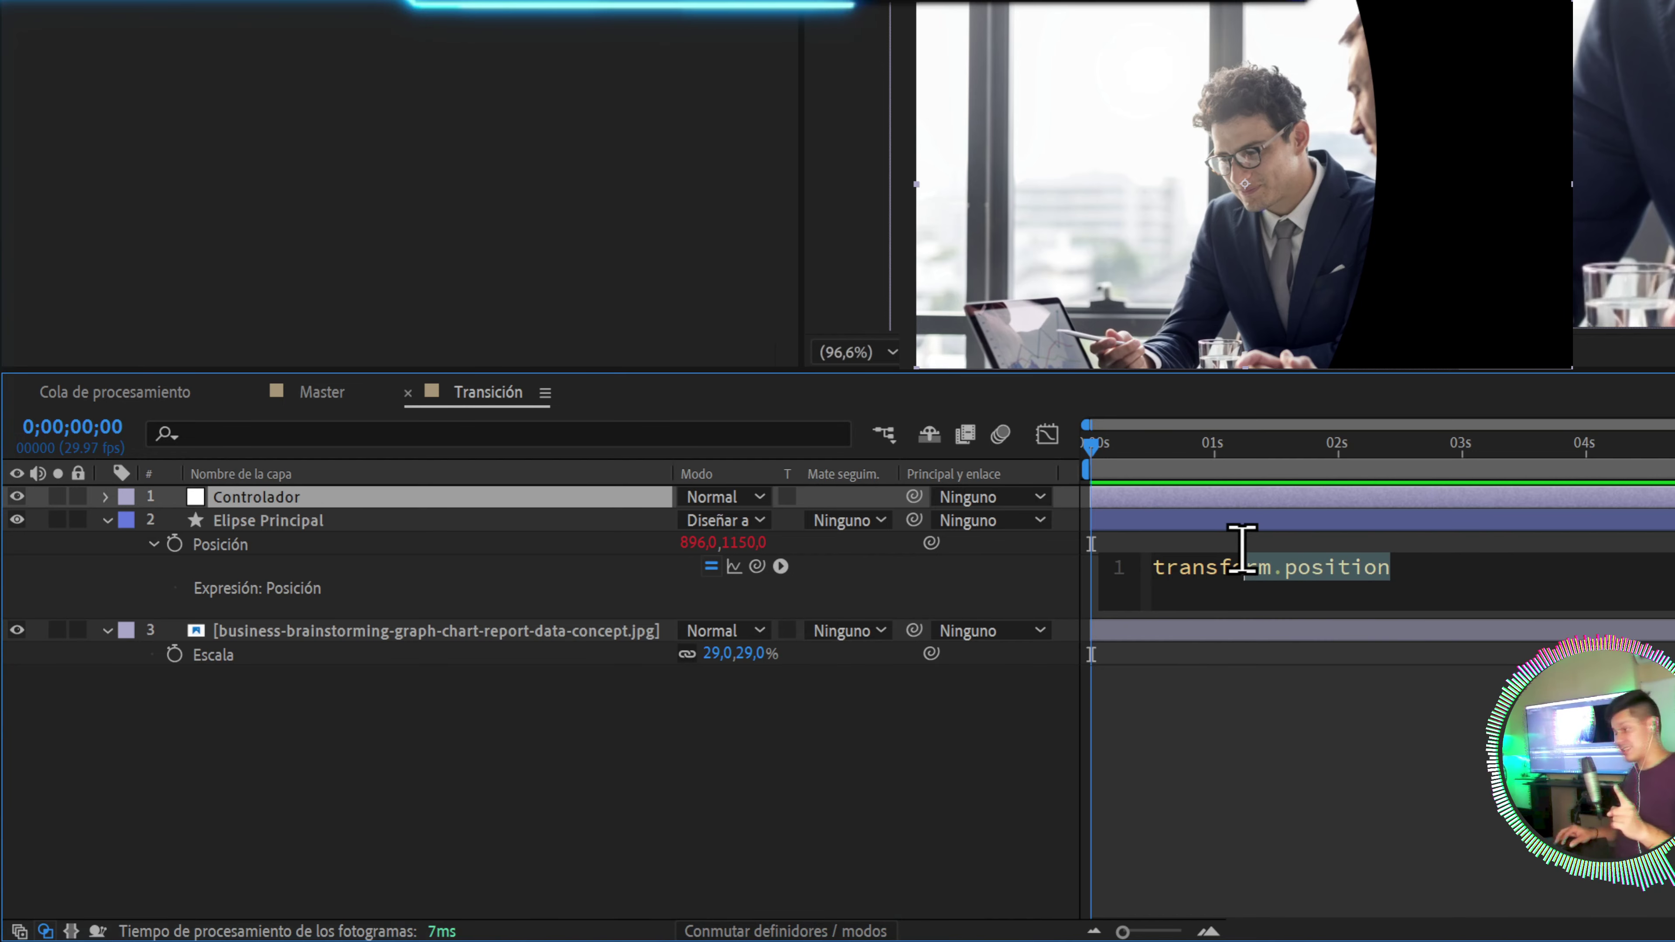
left_click(1378, 569)
left_click_drag(1420, 573, 1039, 550)
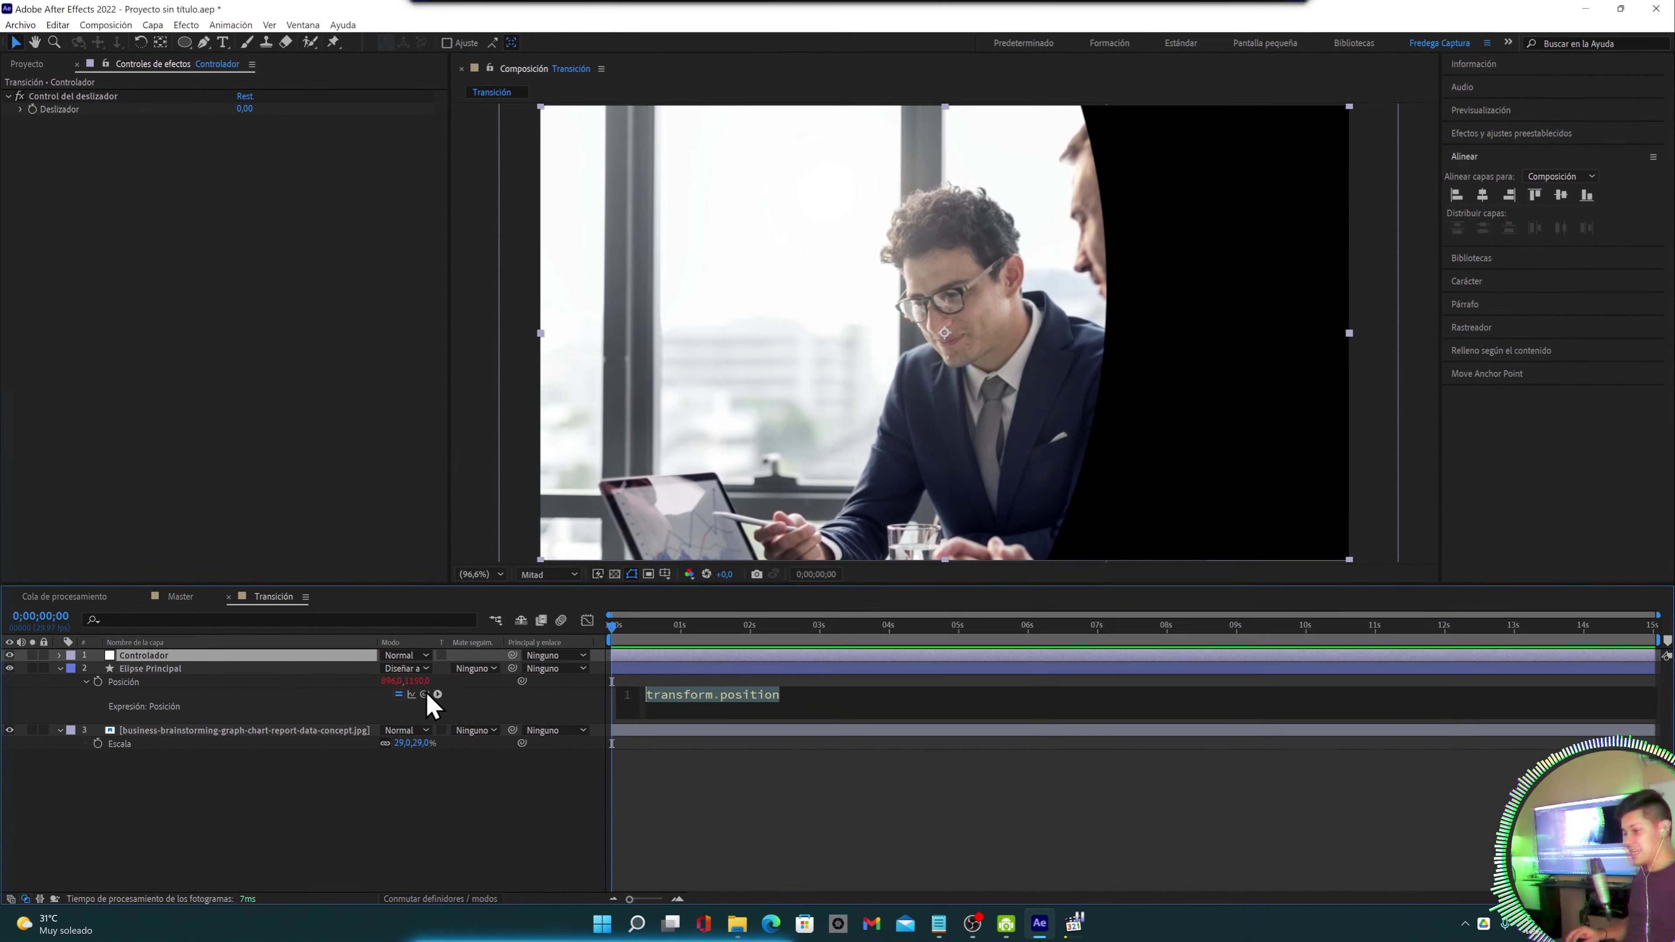
left_click_drag(423, 693, 86, 108)
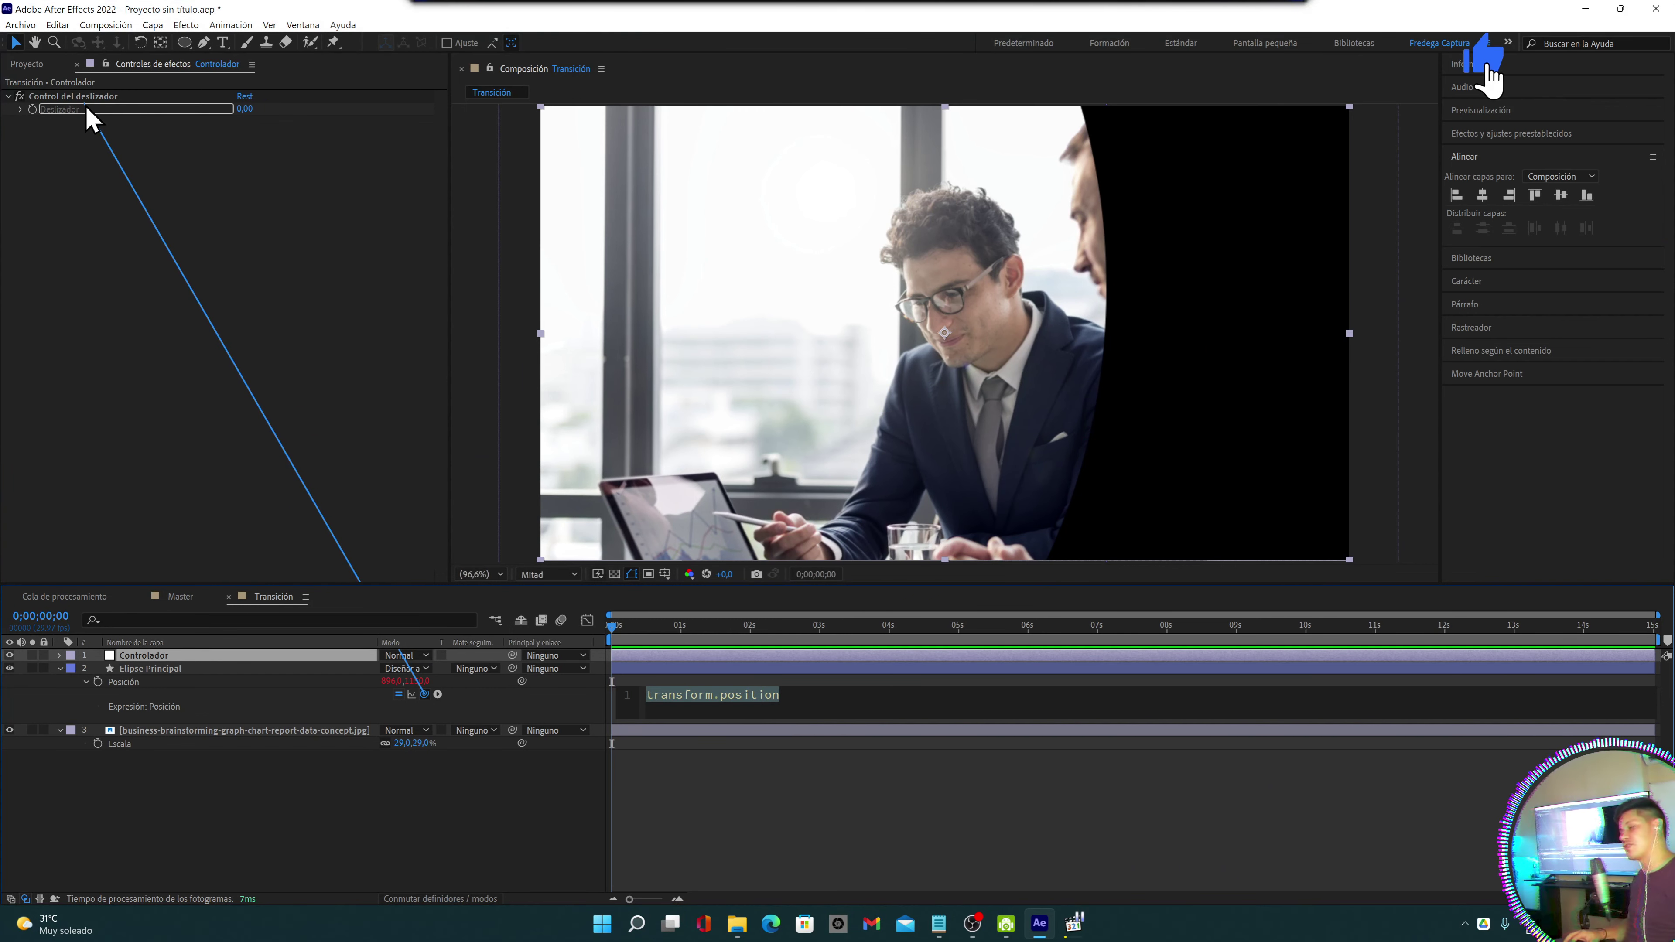
left_click_drag(87, 108, 86, 108)
type("[temp, temp]")
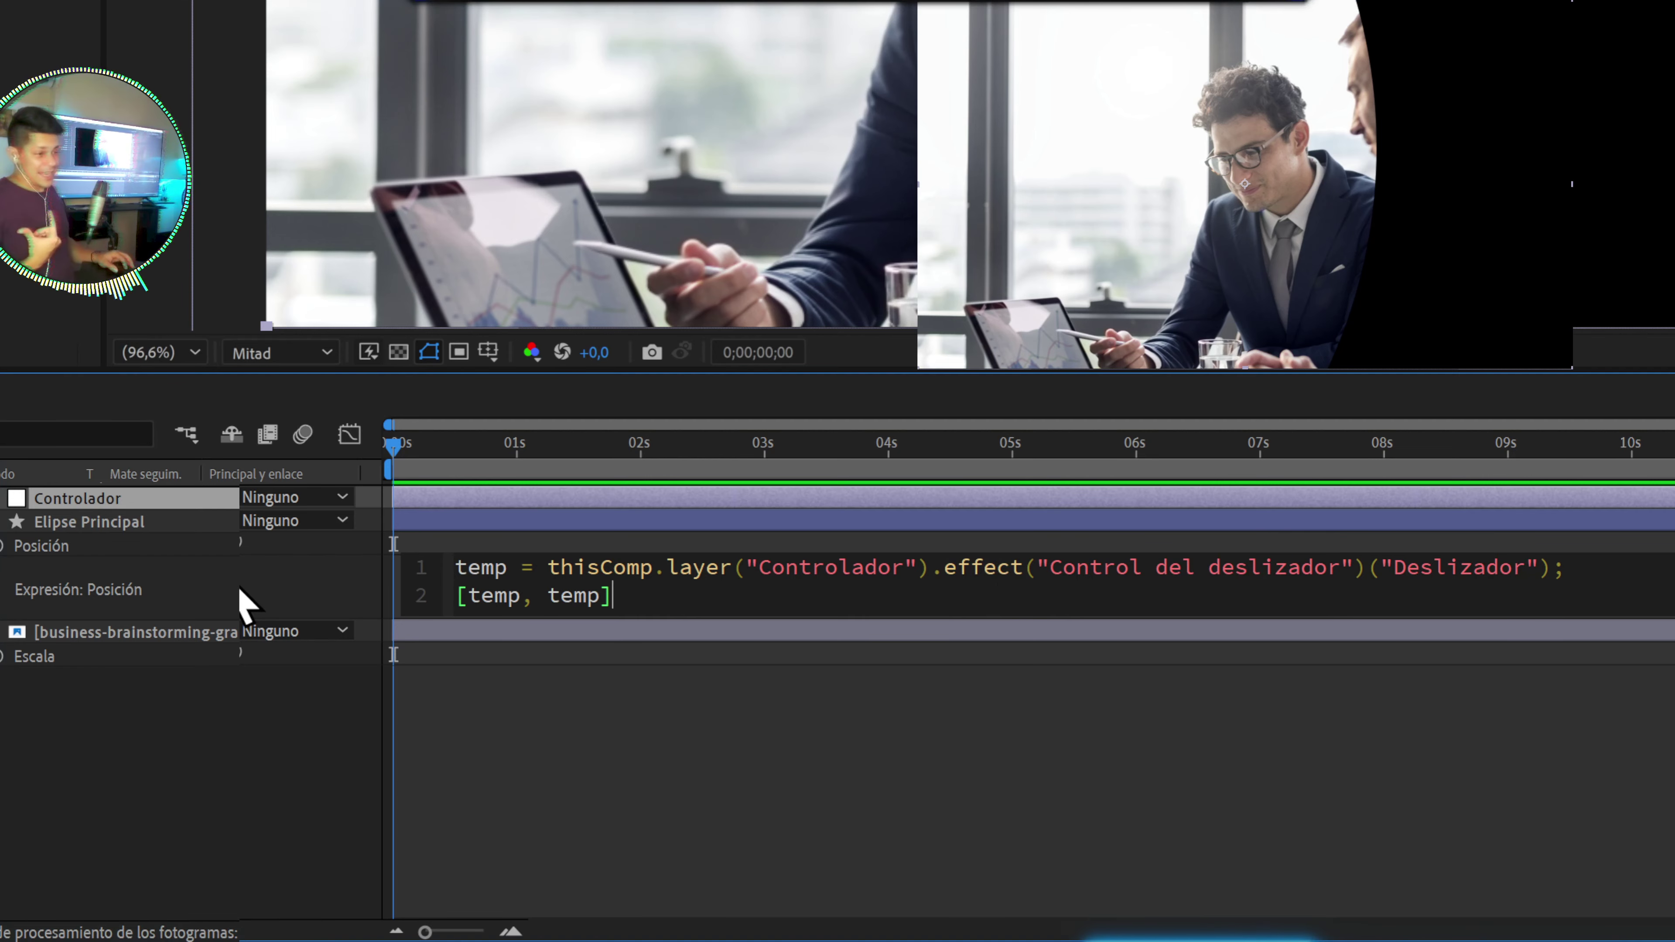
left_click(330, 604)
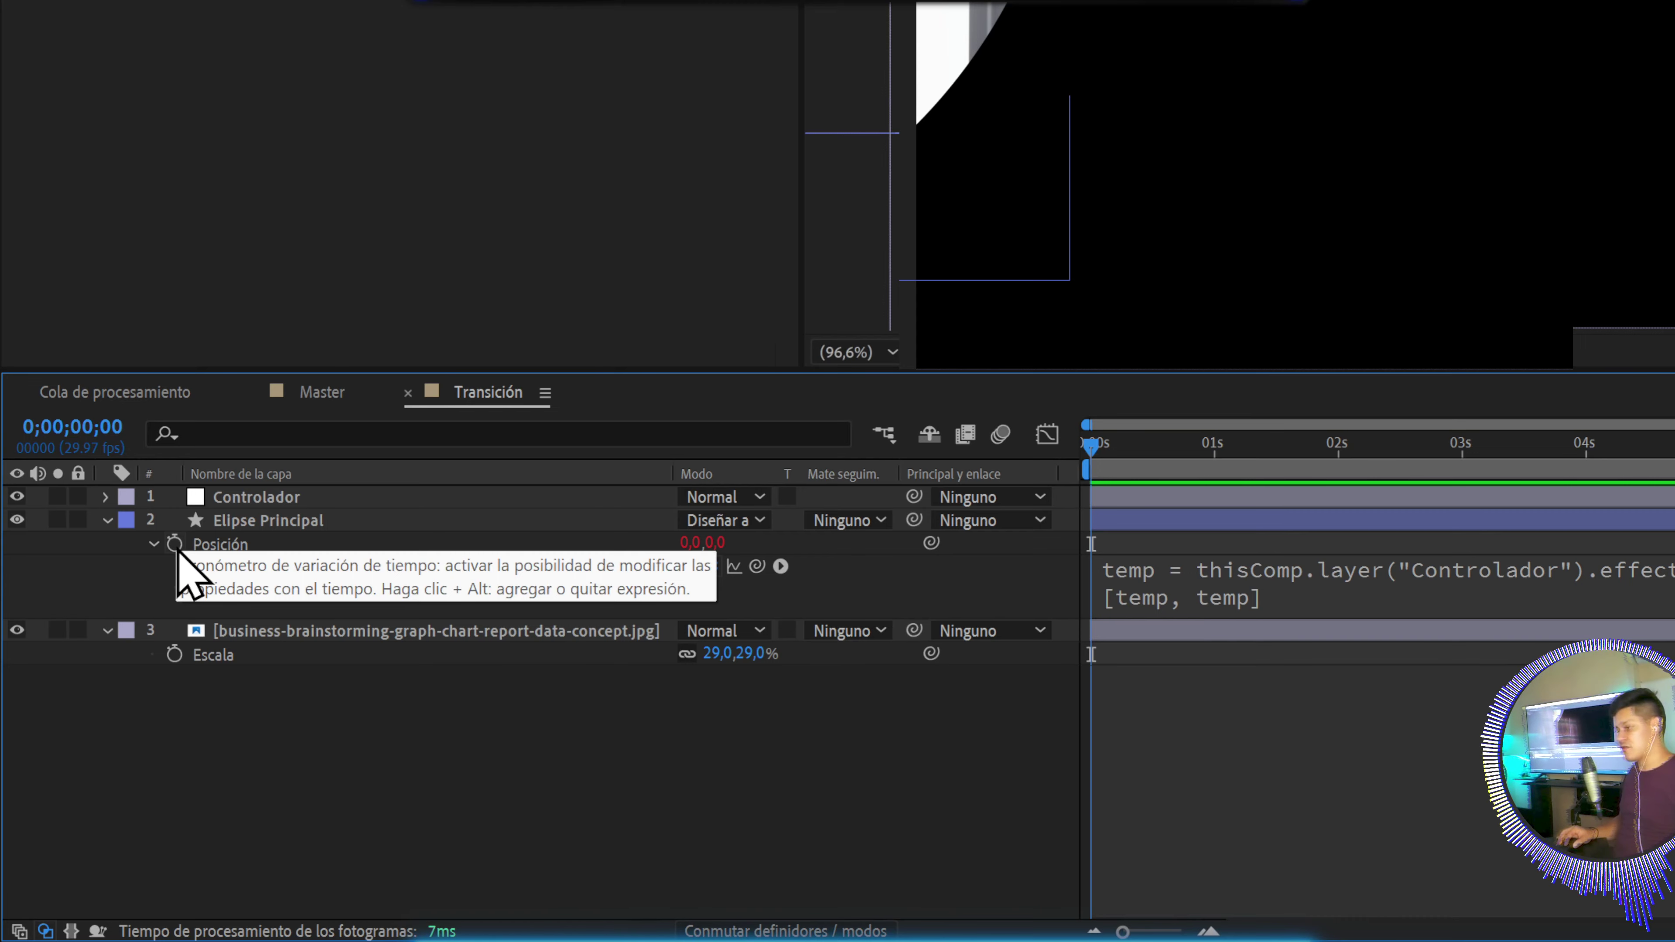
Delete the Position expression so the ellipse's Position reads 896,0, 1150,0 again
left_click(175, 545, "alt")
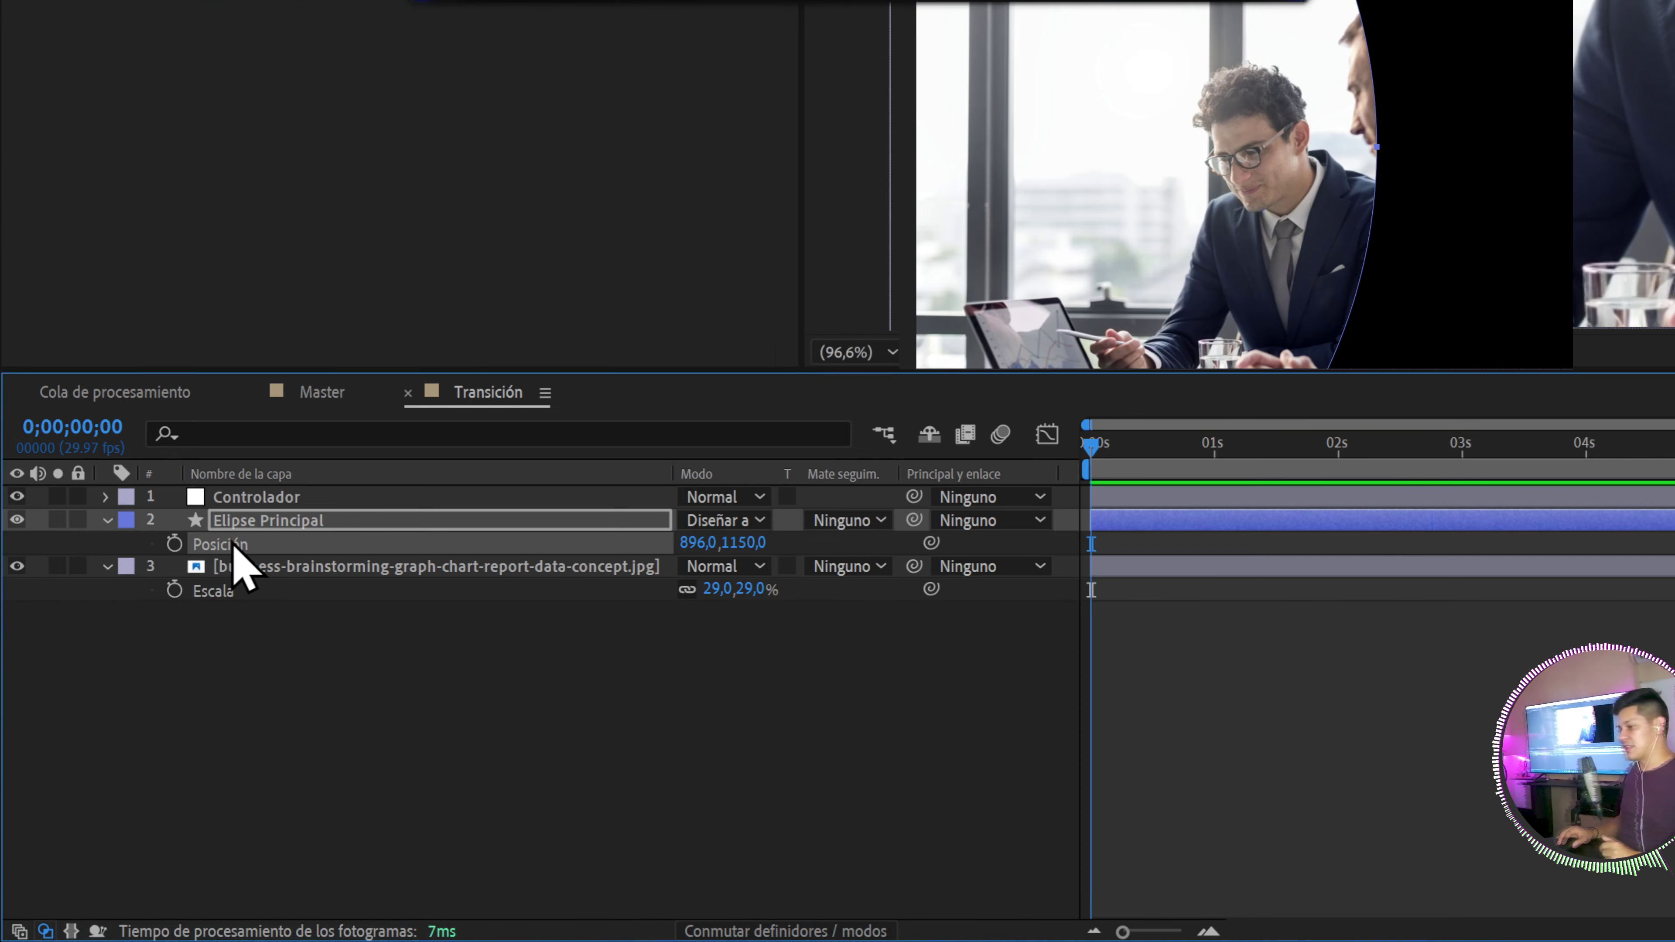
Use Separar dimensiones to split Posición into X Posición 896,0 and Y Posición 1150,0
right_click(234, 544)
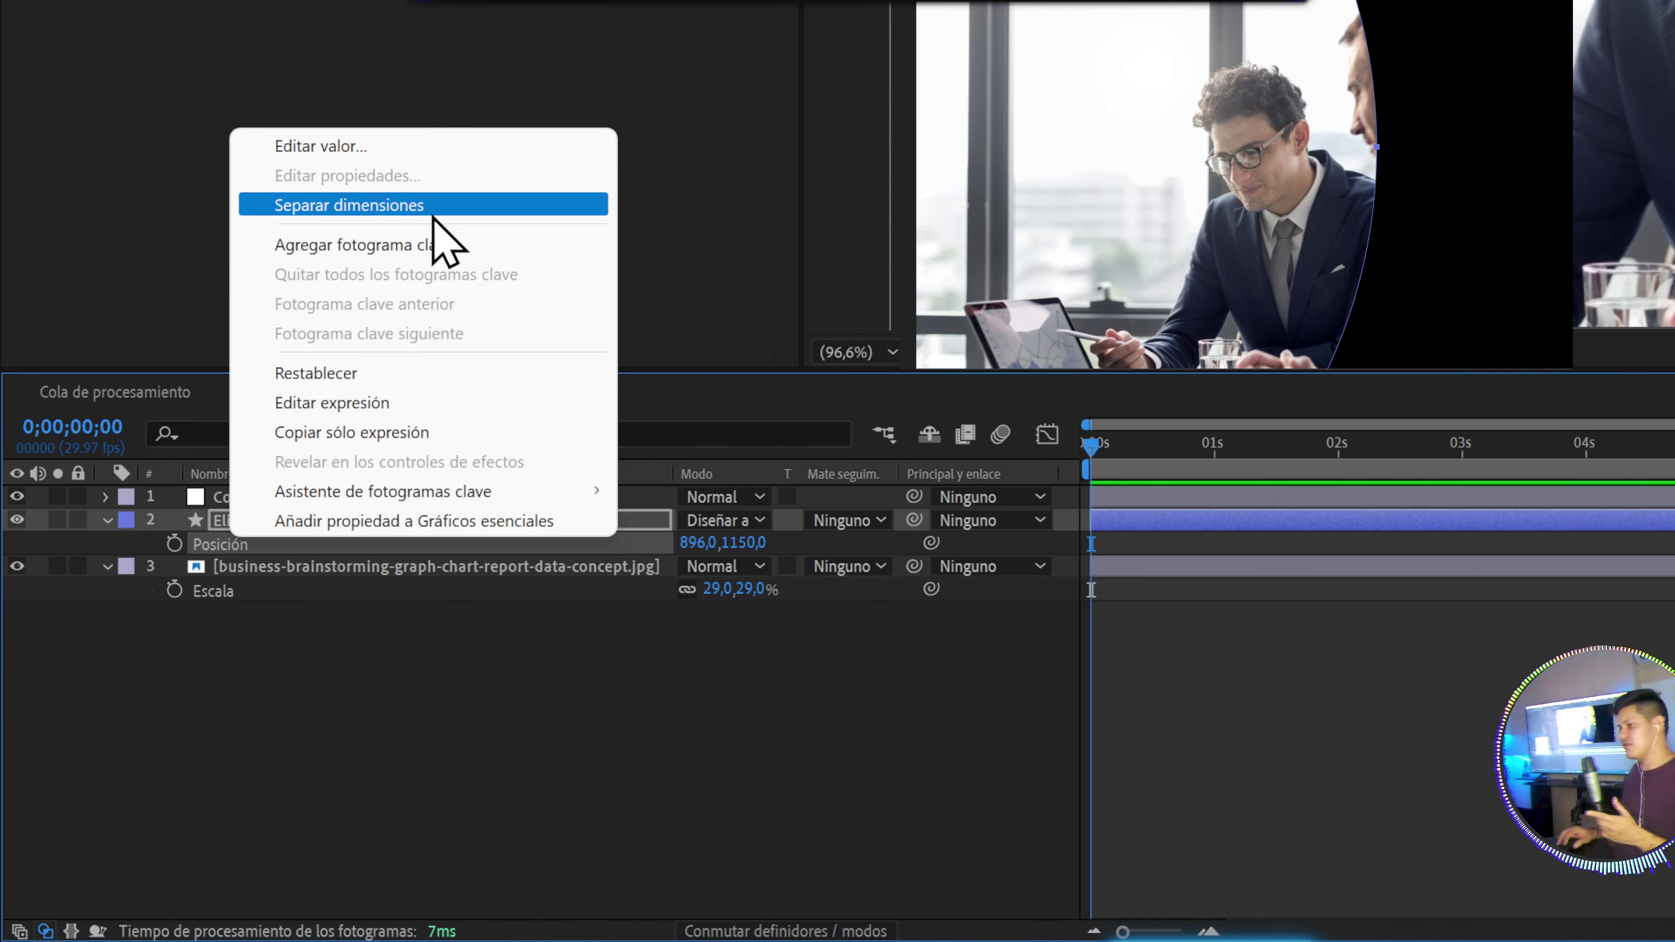
left_click(390, 205)
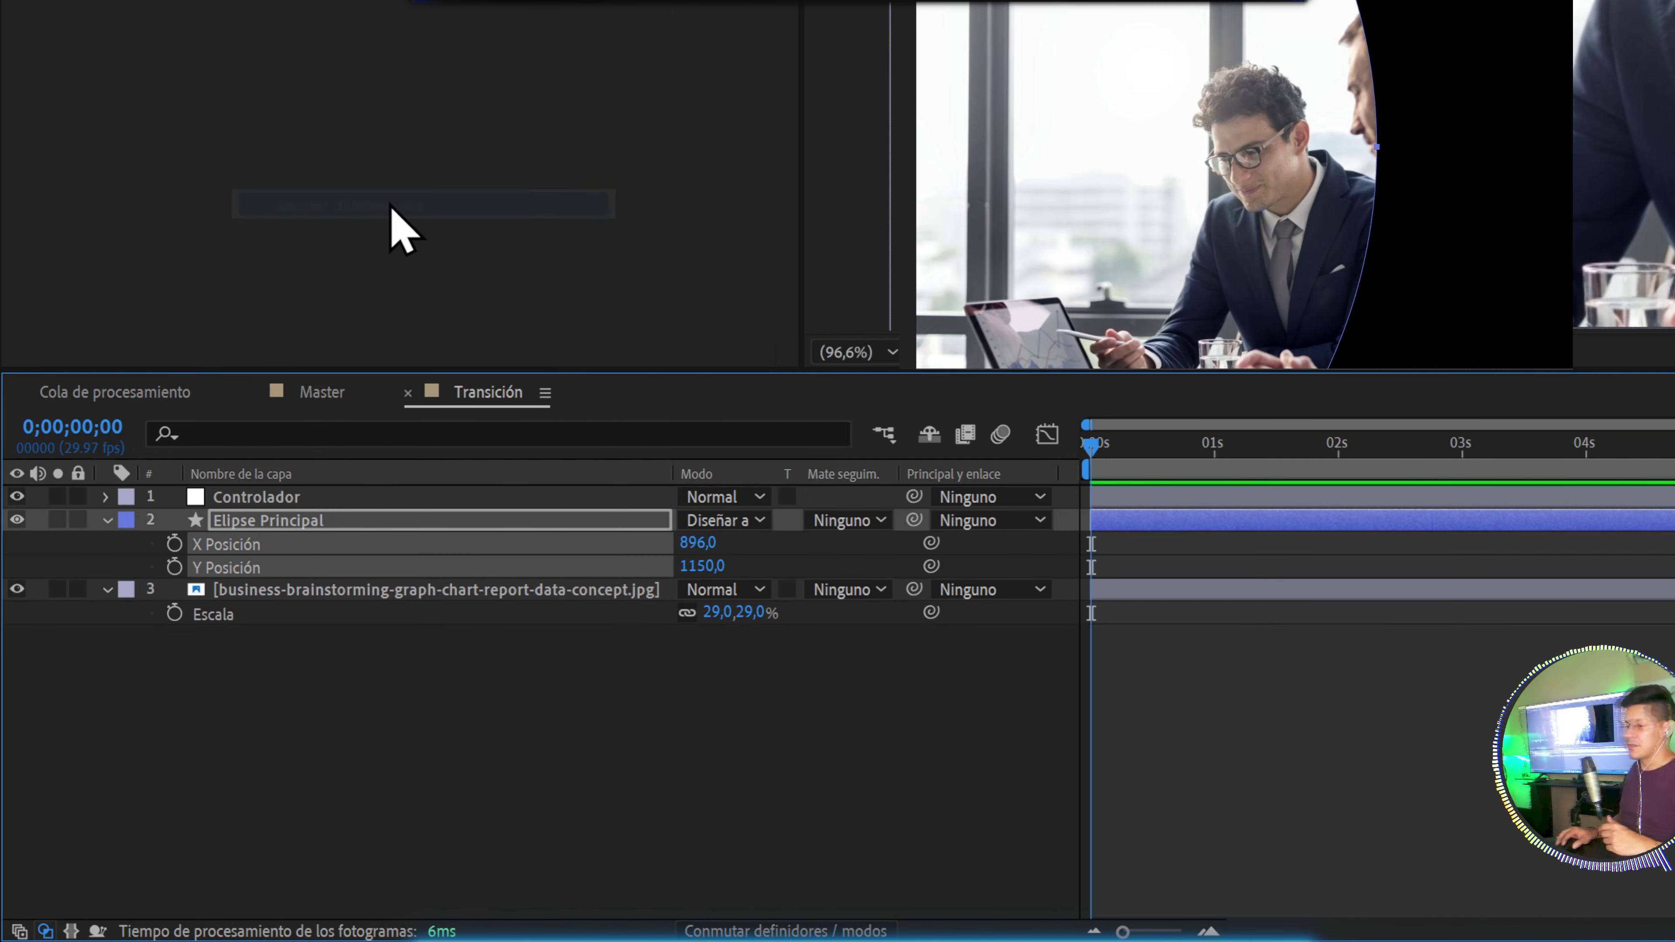
key("F2")
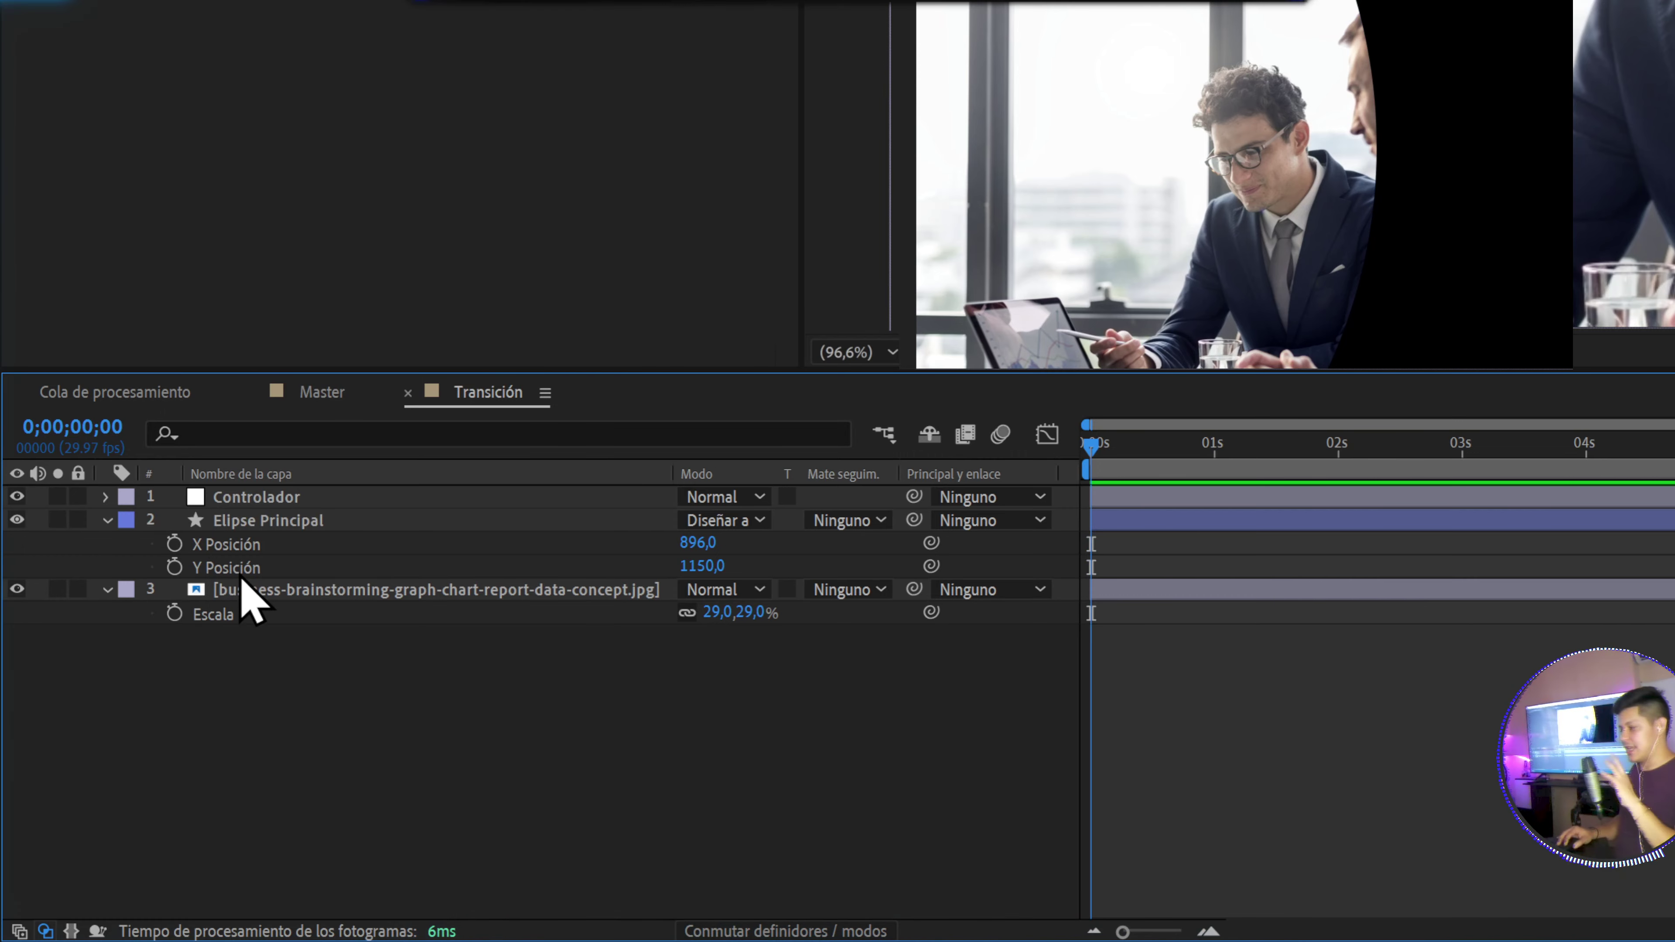
Add a transform.xPosition expression to the ellipse's X Posición and start editing it
left_click(176, 546, "alt")
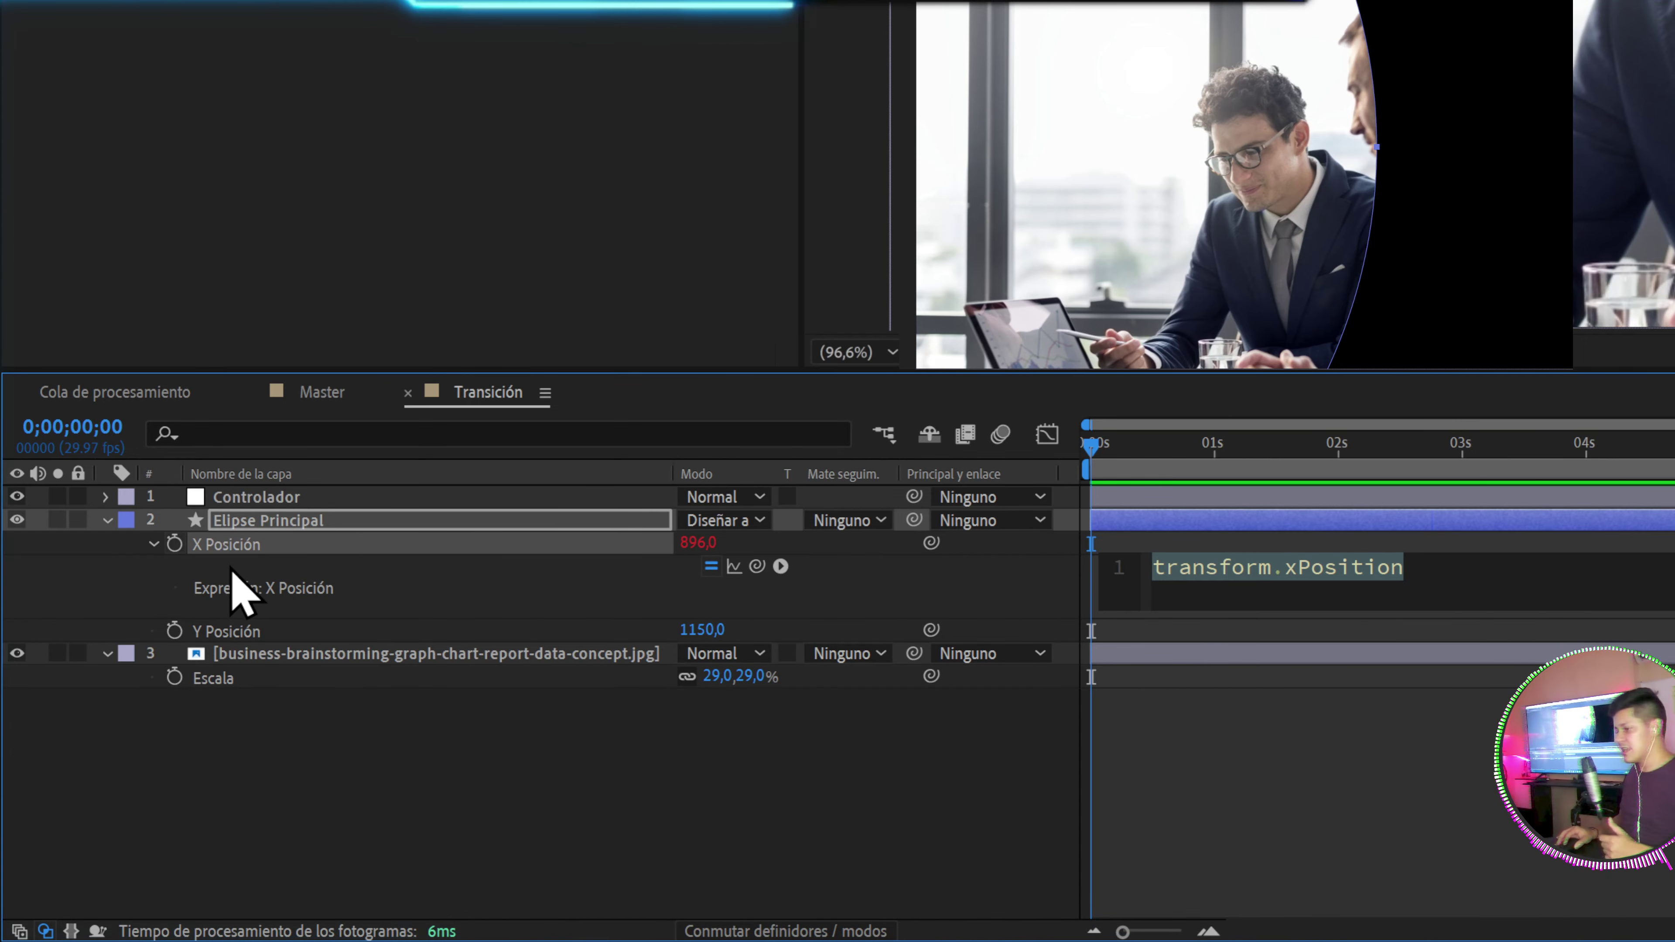
left_click(271, 494)
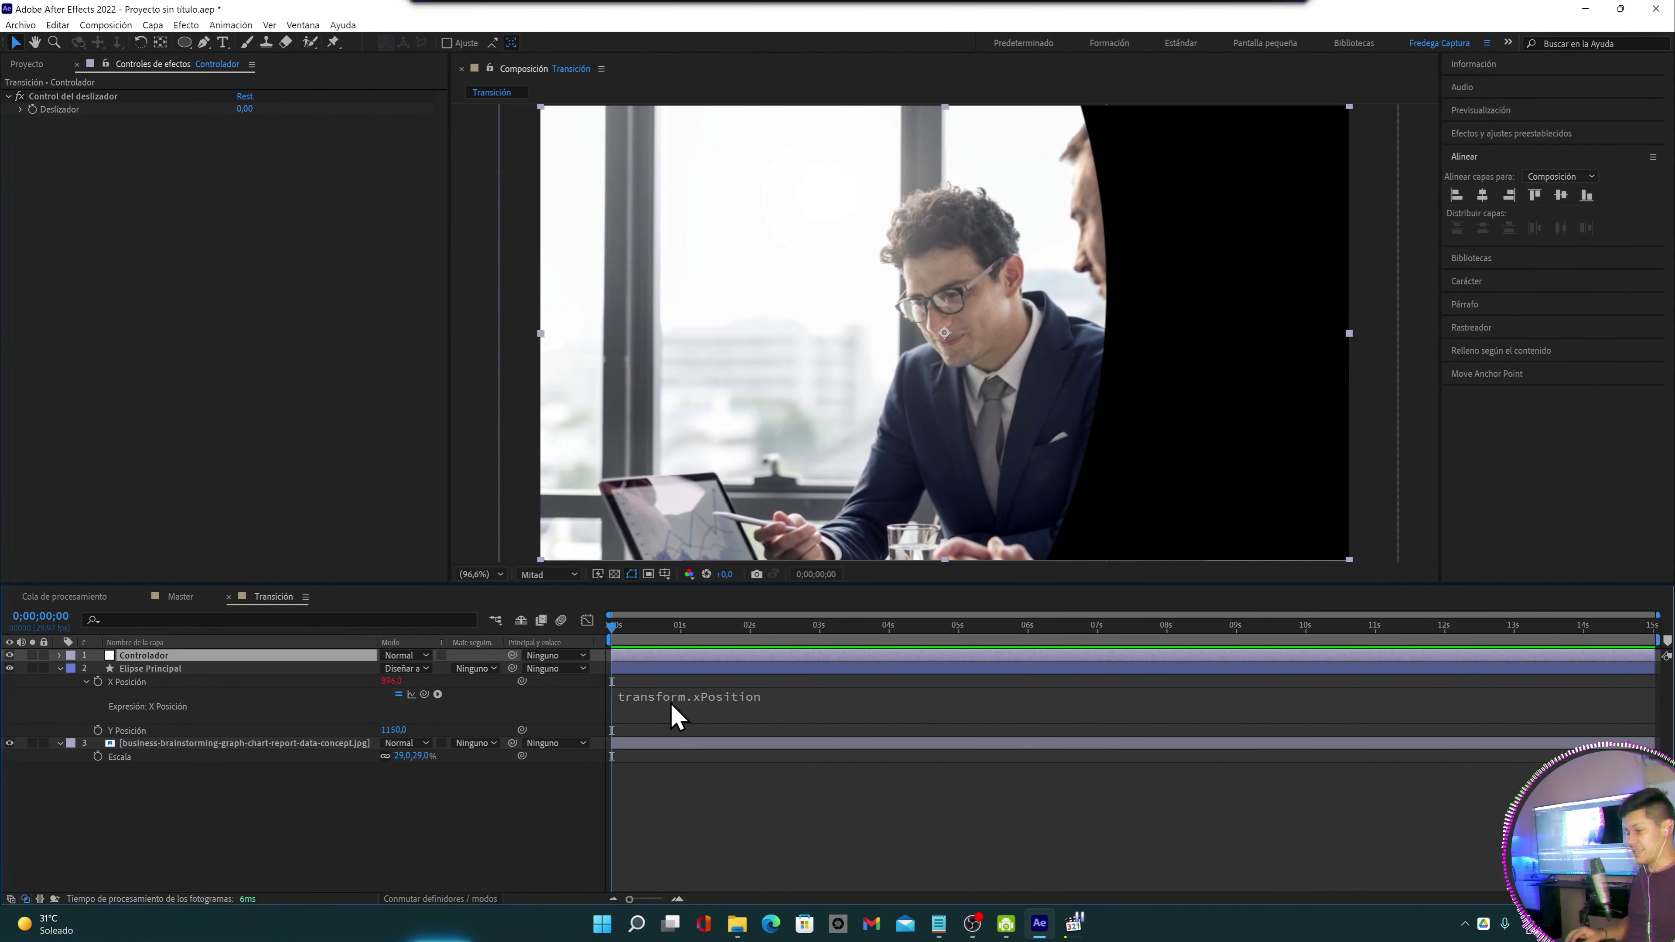
left_click(679, 716)
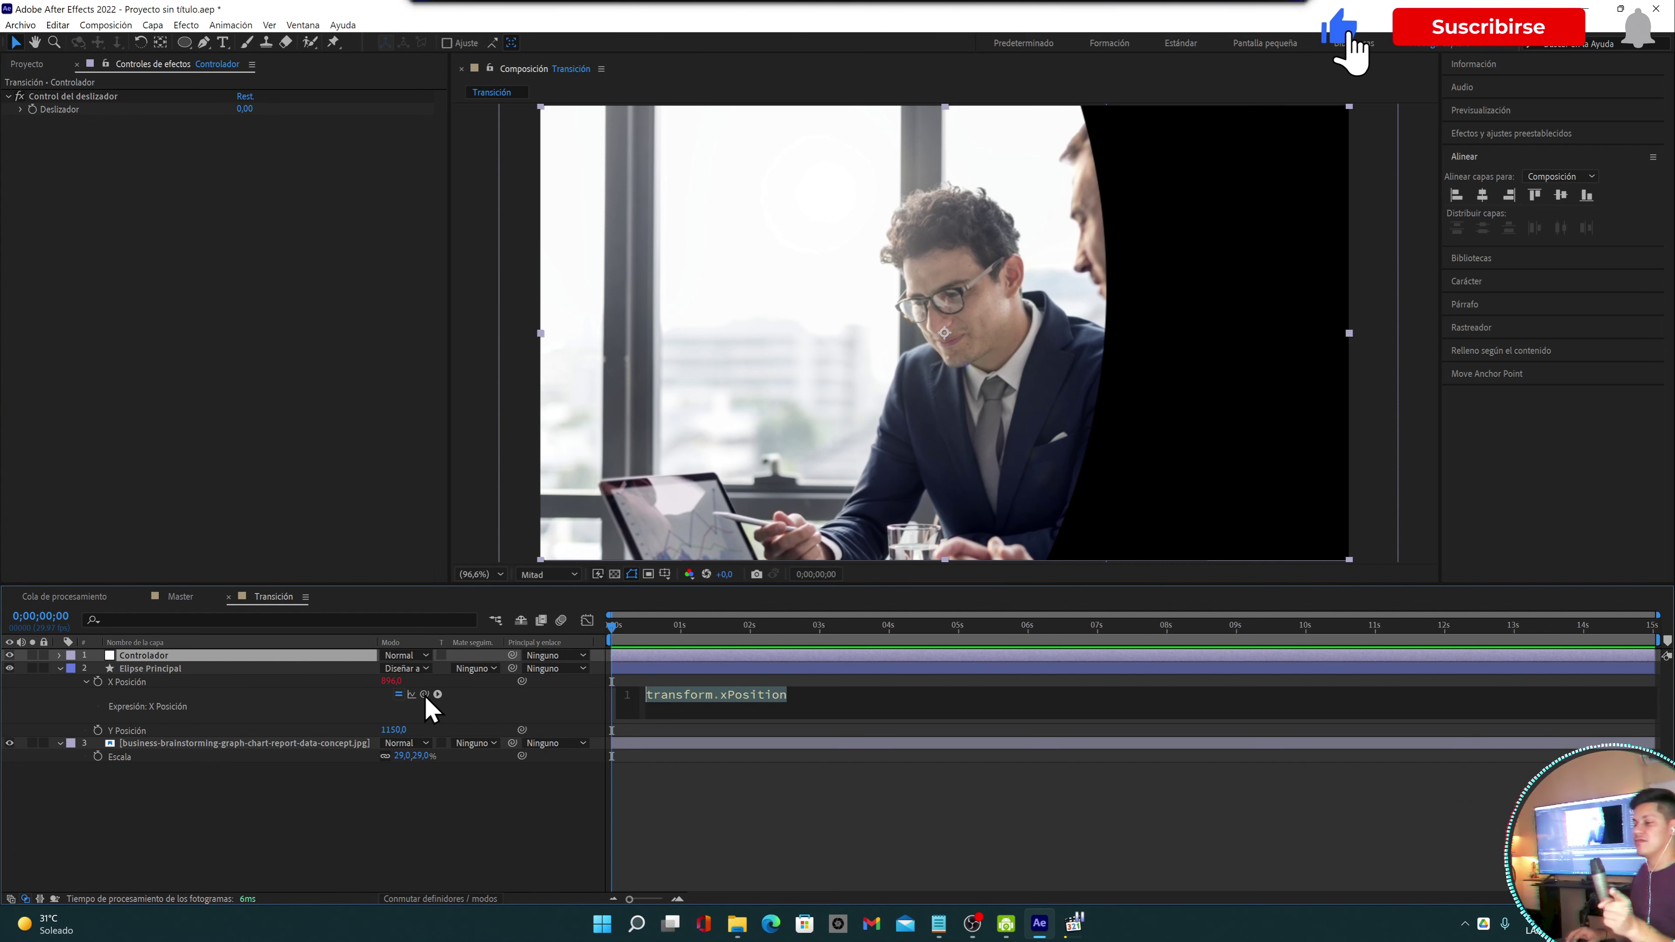
Pick-whip the X Posición expression to the Deslizador slider in Controlador's Effect Controls
mouse_move(424, 694)
left_mouse_down()
mouse_move(353, 638)
mouse_move(61, 109)
left_mouse_up()
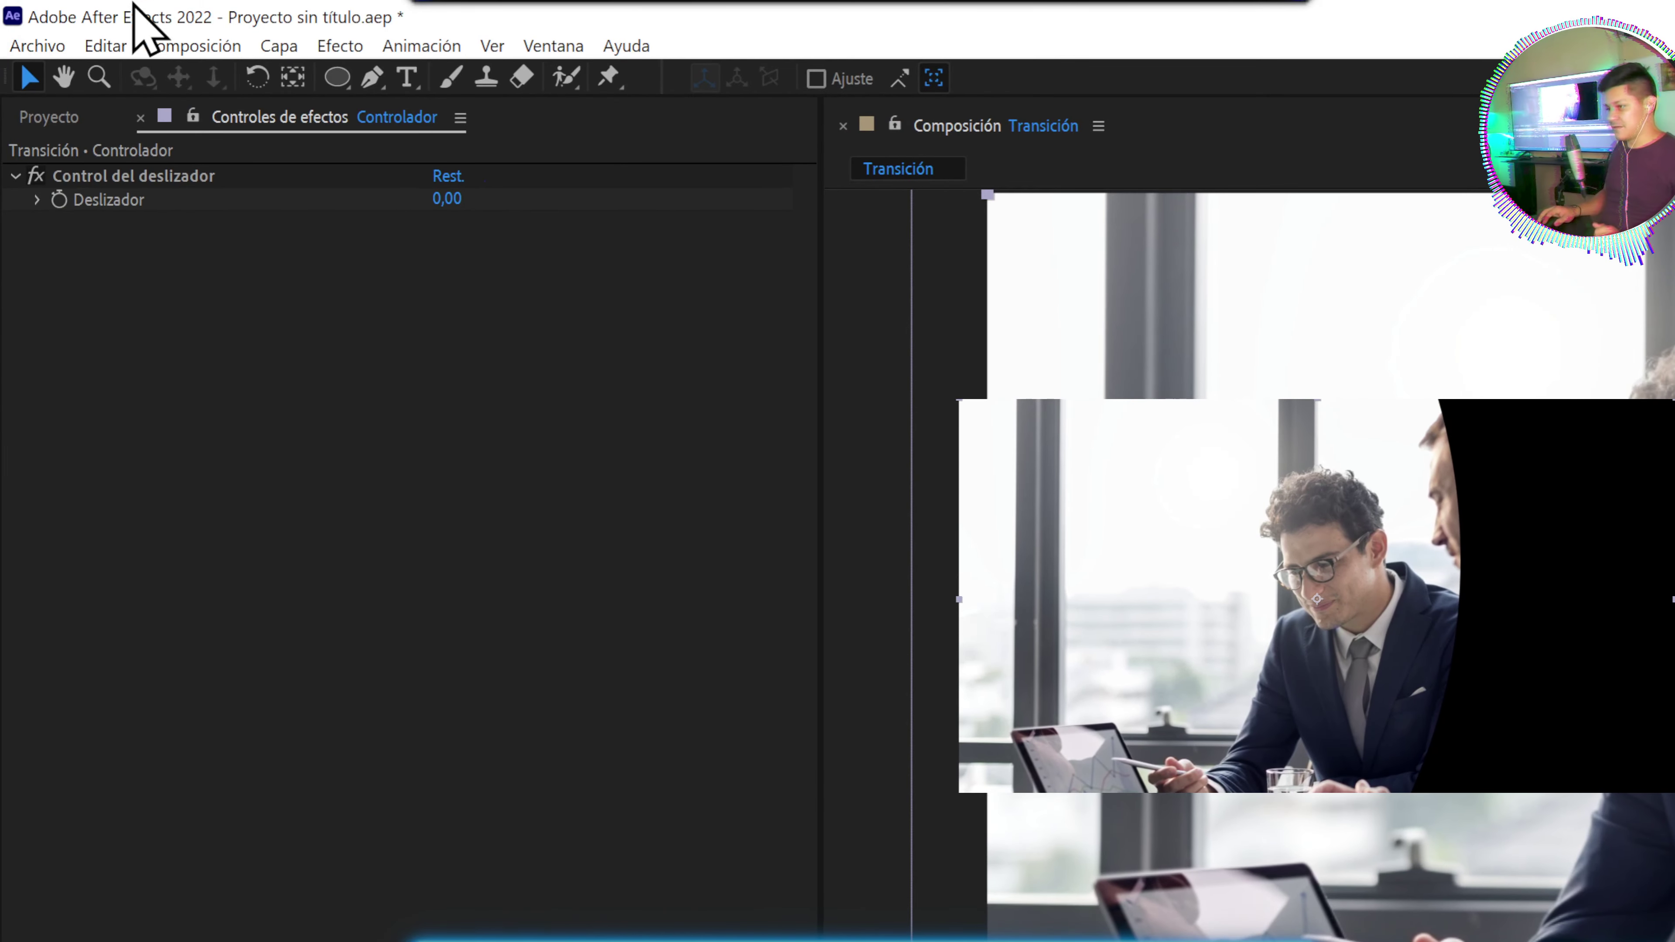
Rename Controlador's Control del deslizador effect to 'Posición'
left_click(148, 178)
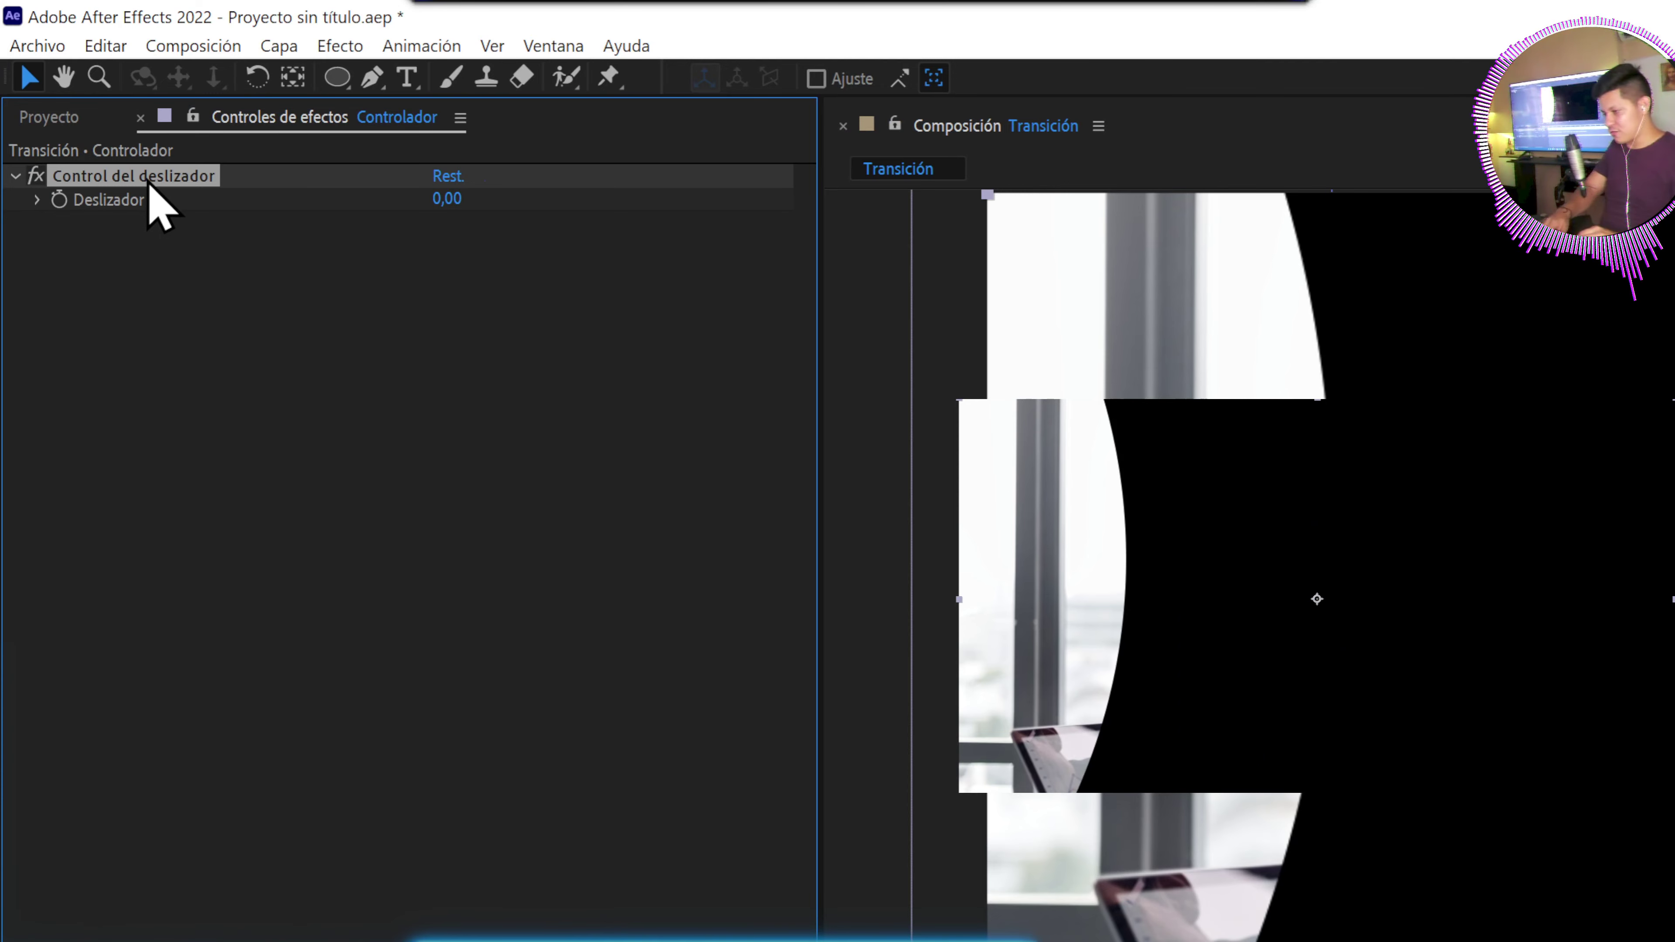
key("Return")
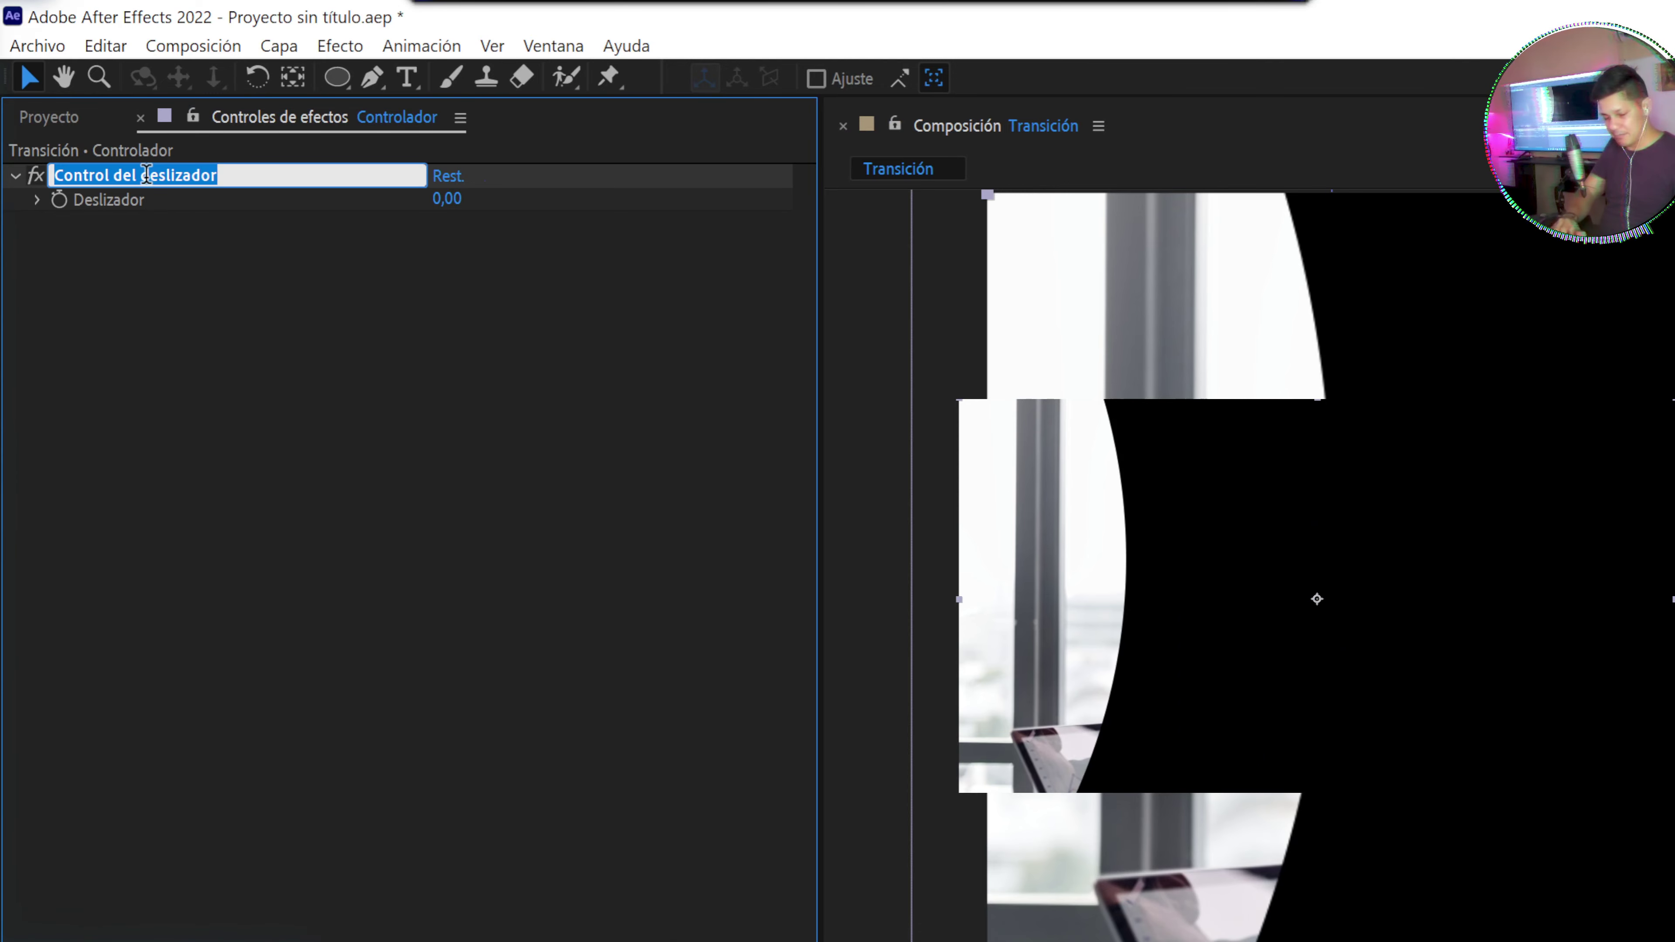
type("P")
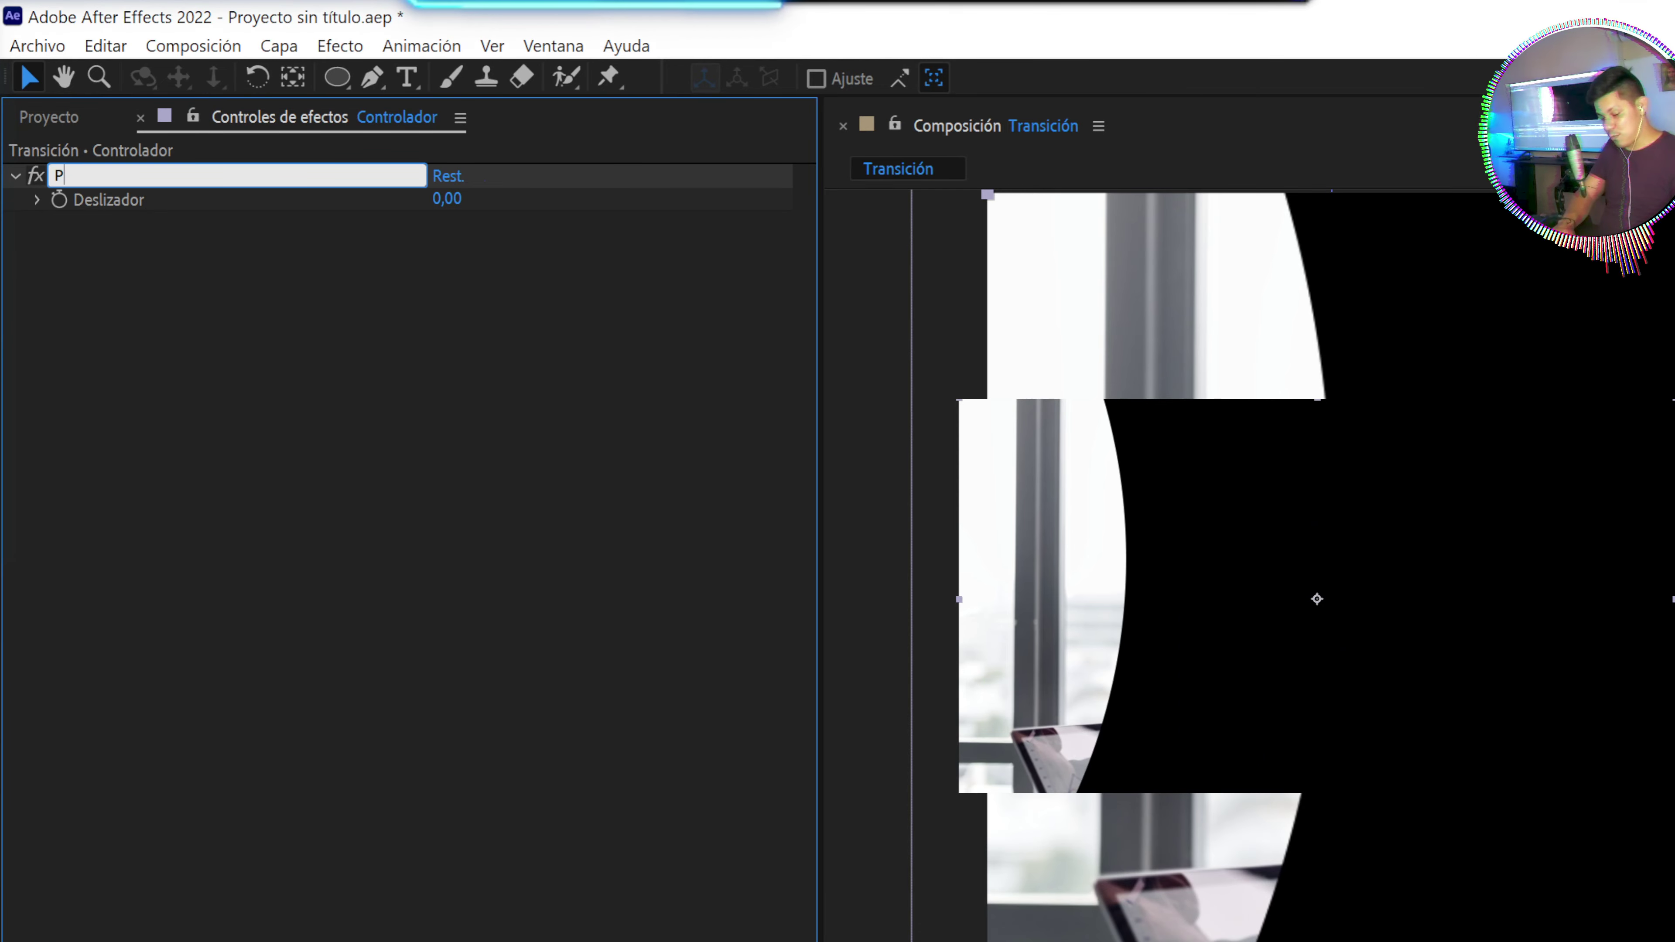
type("osició")
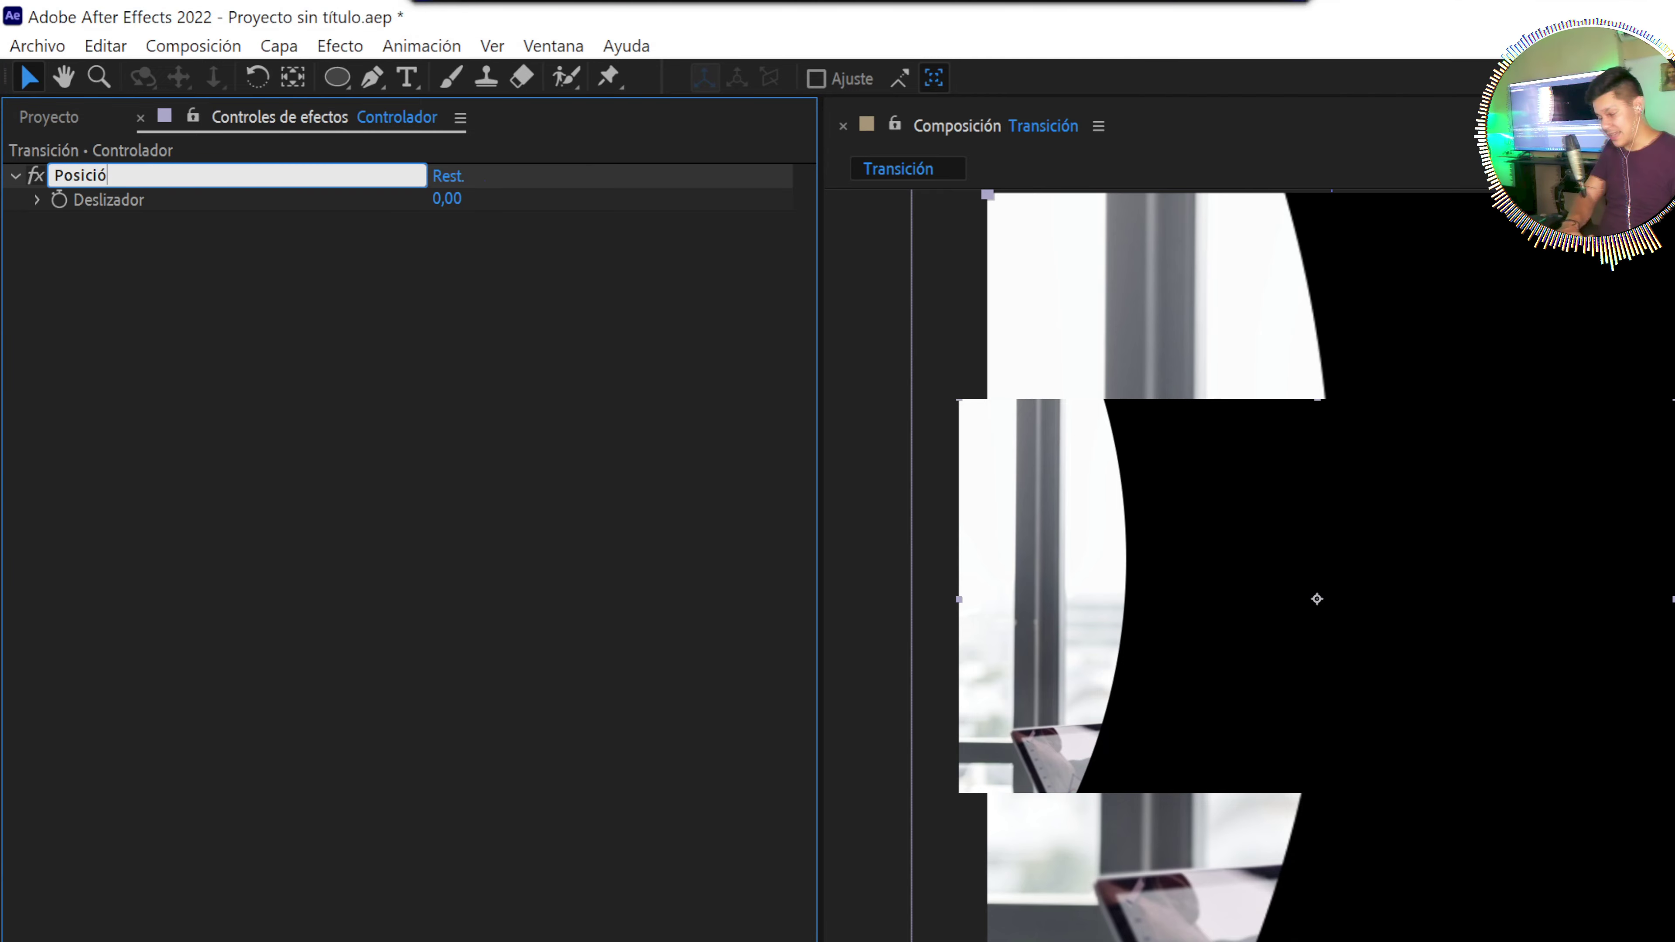
type("n")
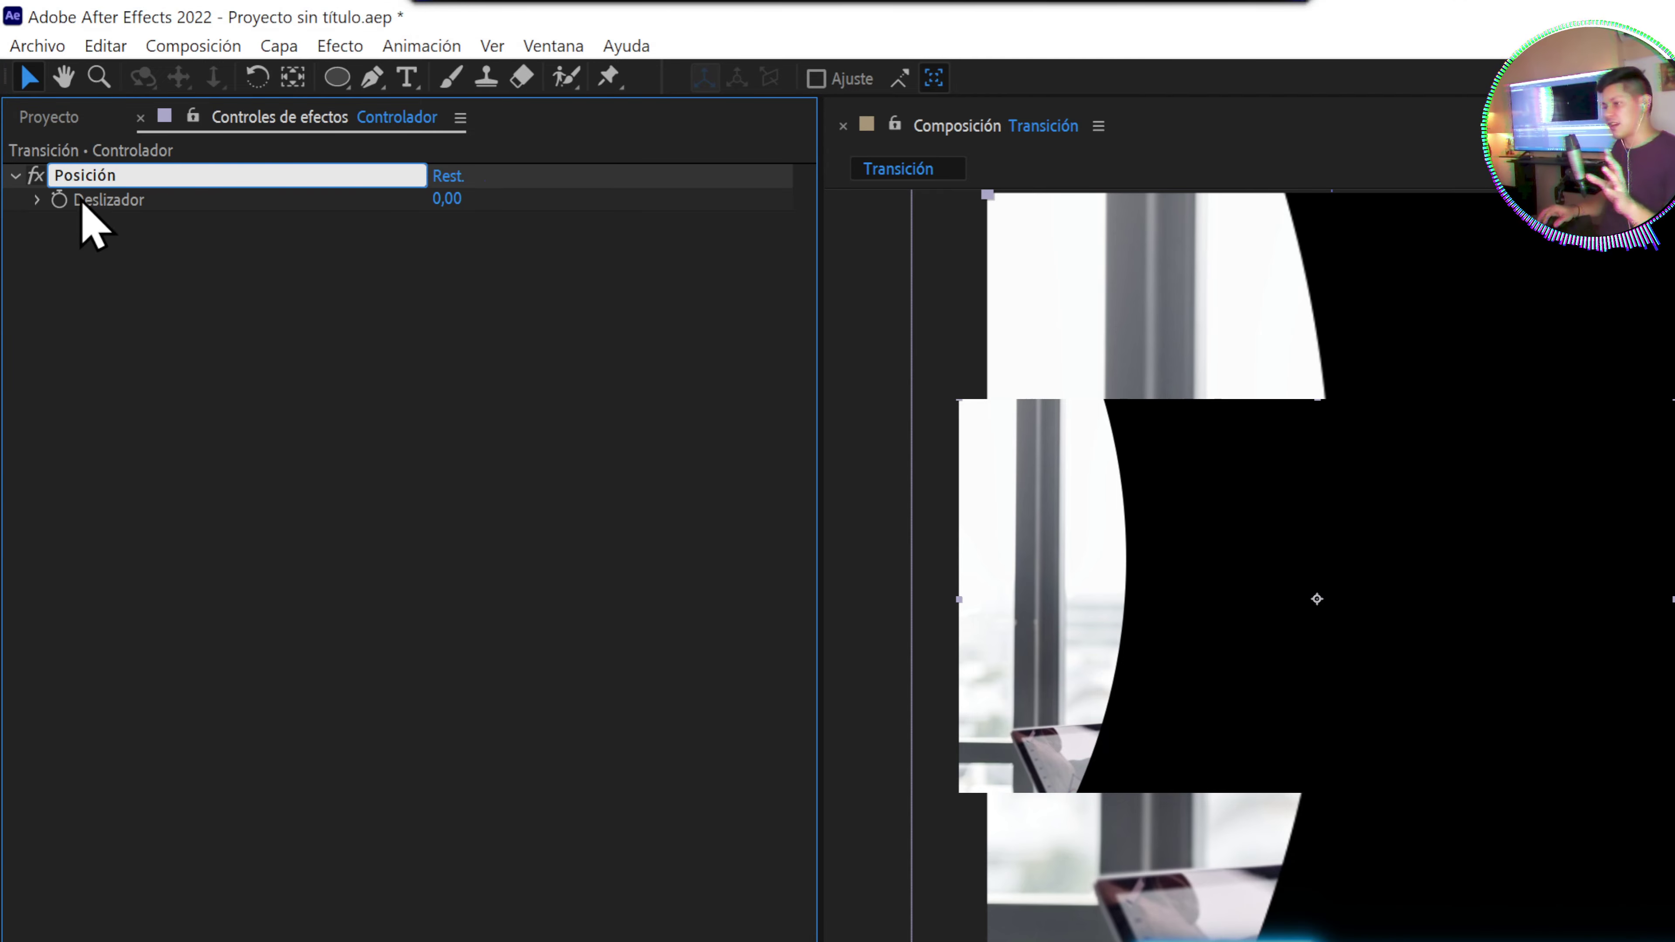
key("Return")
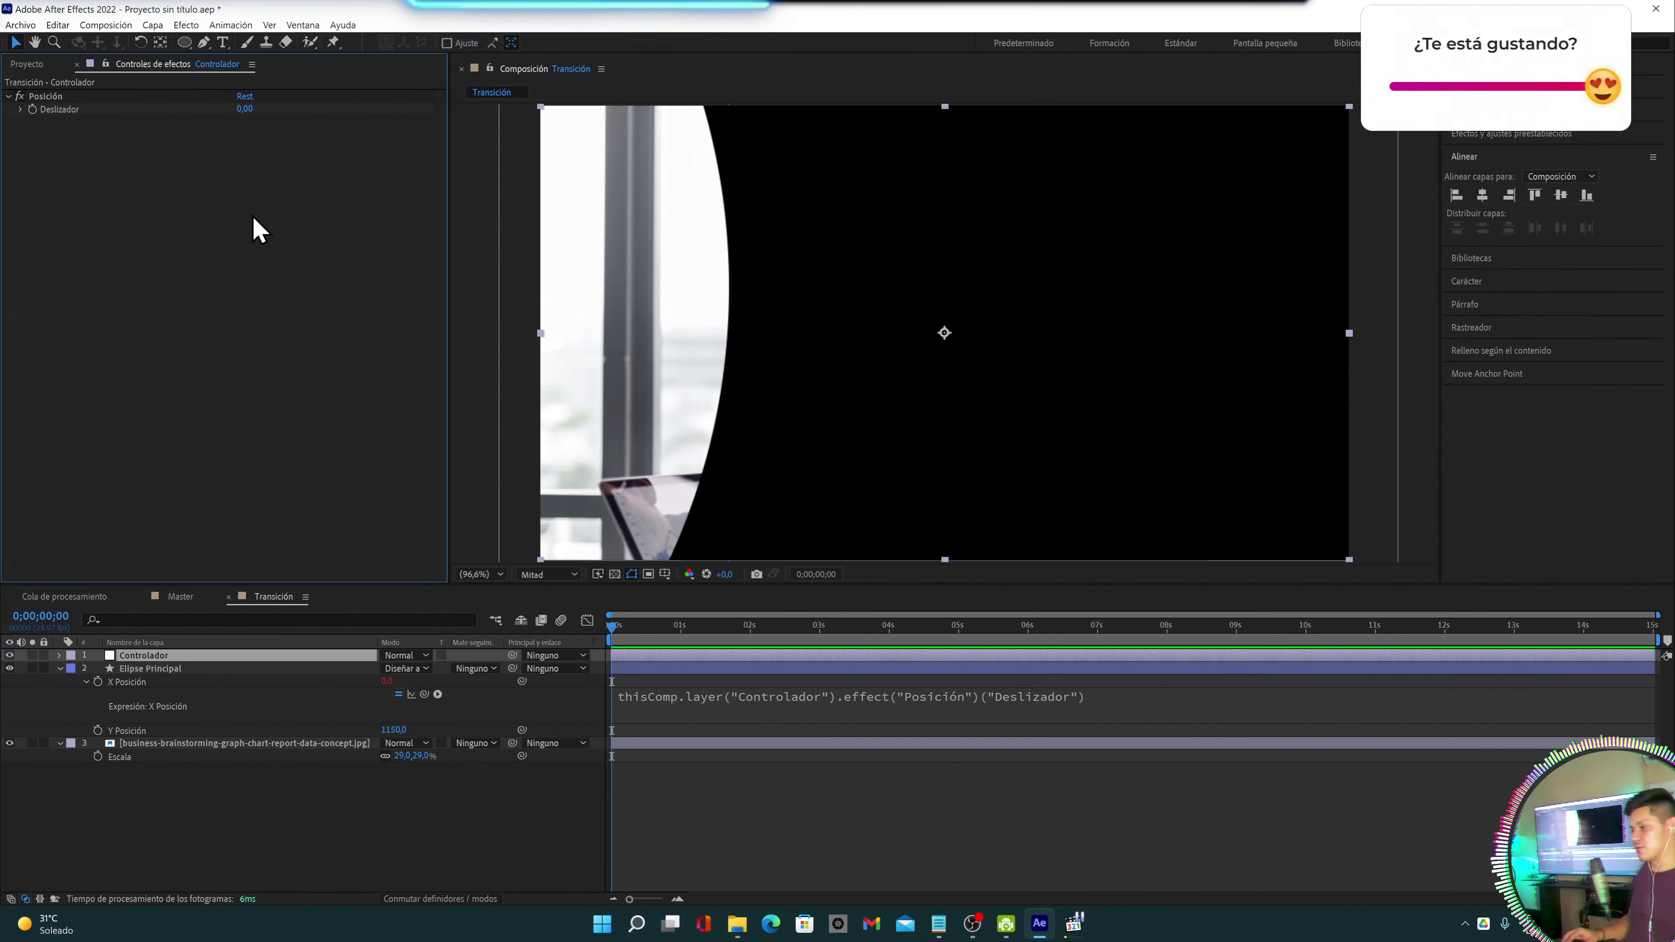
Set the Posición slider's Deslizador to 959 with a keyframe at 0;00;00;00
left_click(244, 100)
mouse_move(266, 109)
left_mouse_down()
mouse_move(582, 169)
mouse_move(997, 126)
left_mouse_up()
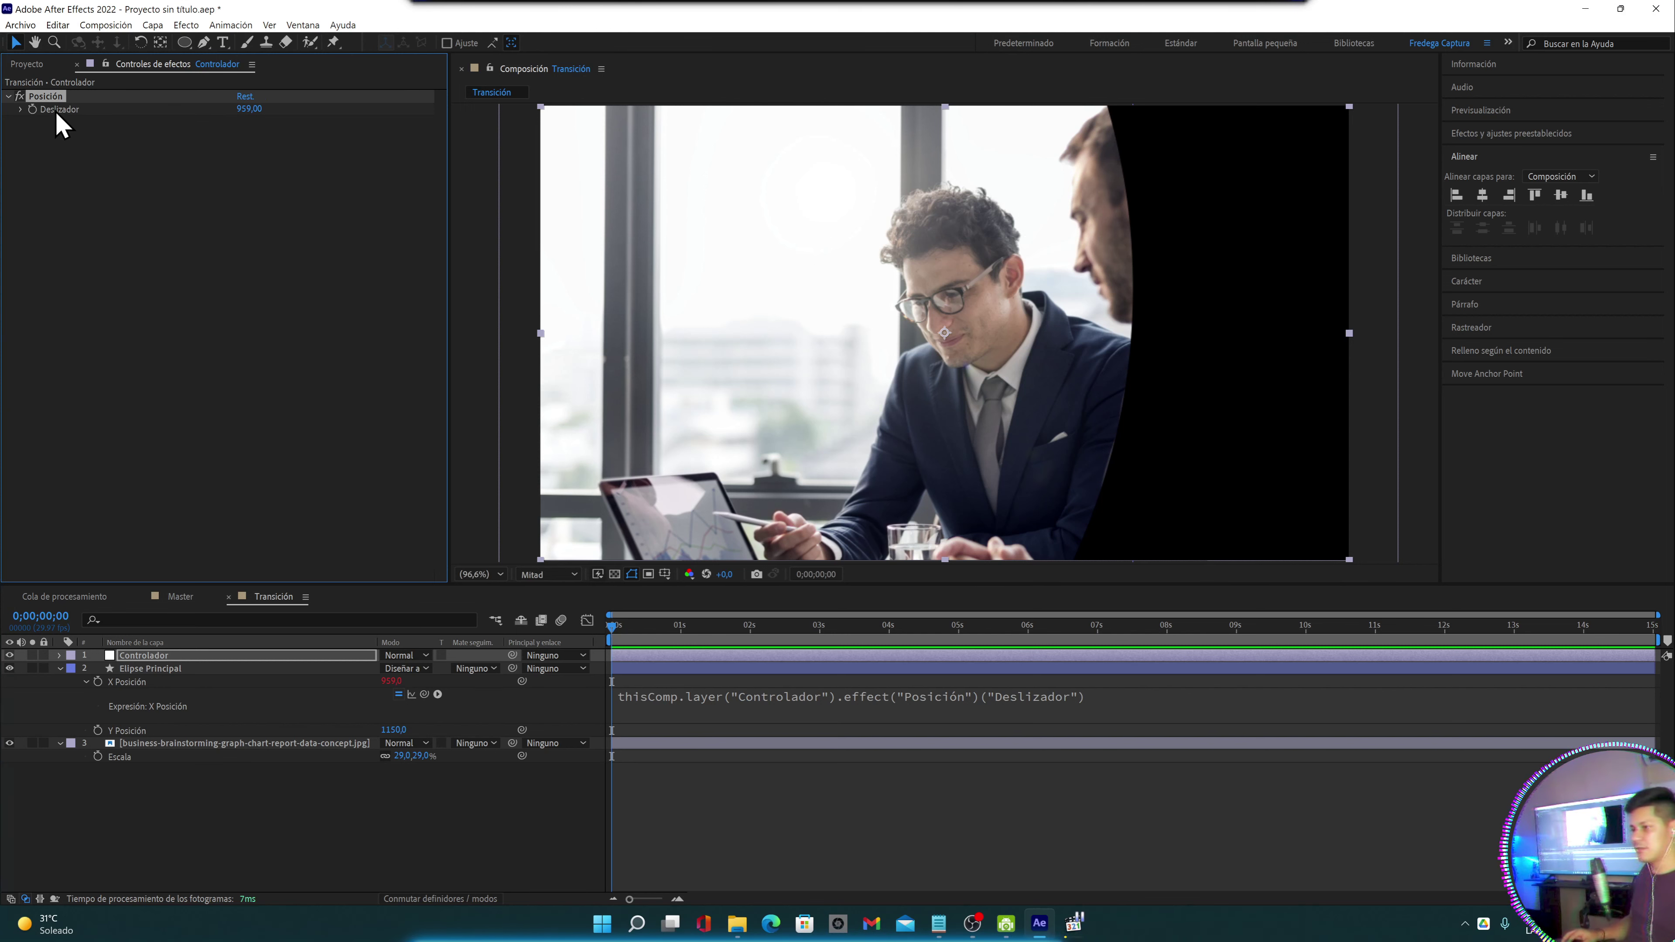
left_click(56, 111)
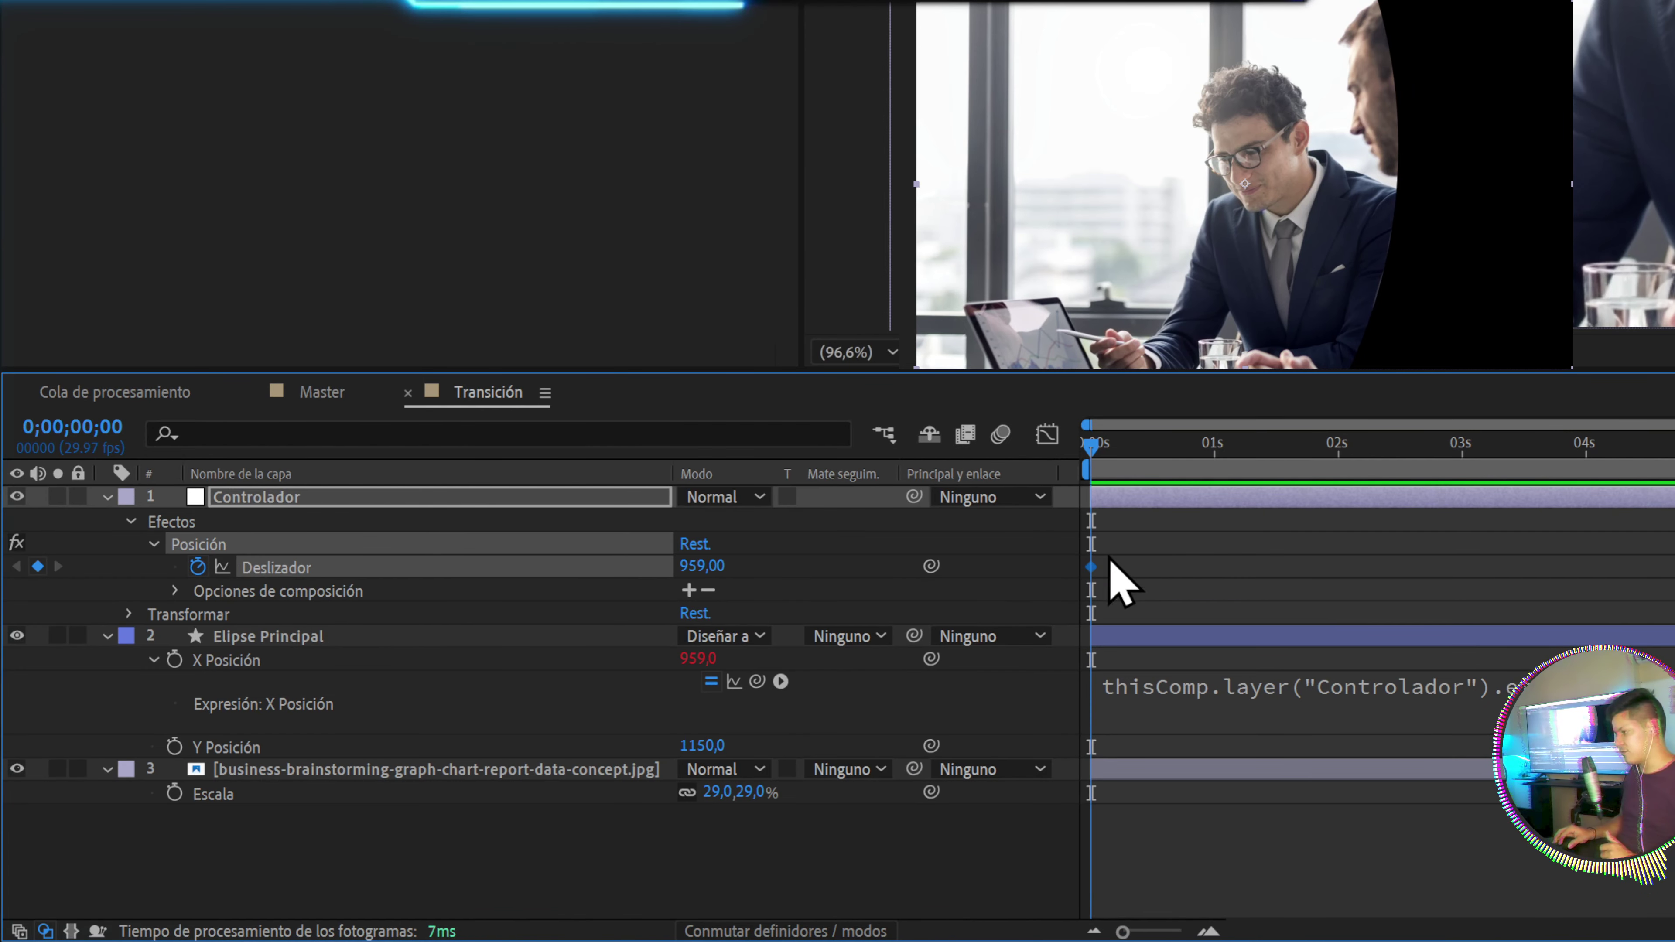
Add a second Deslizador keyframe of 959 at 0;00;02;15 and check both keyframes
left_click_drag(1108, 448, 1402, 448)
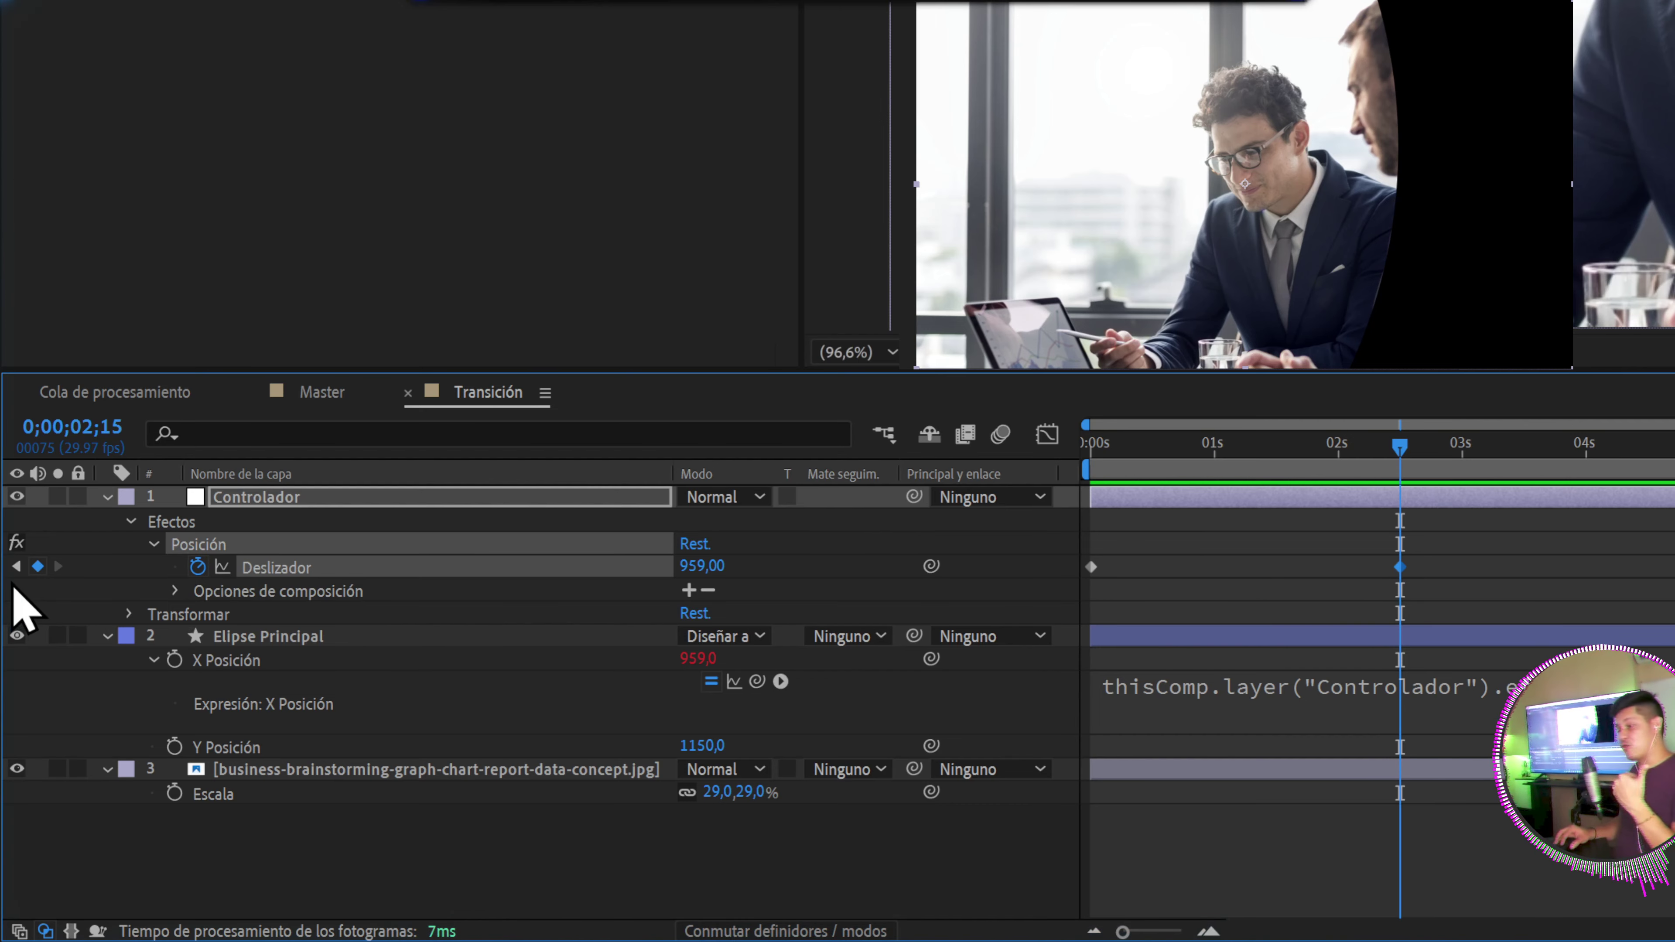
left_click(16, 566)
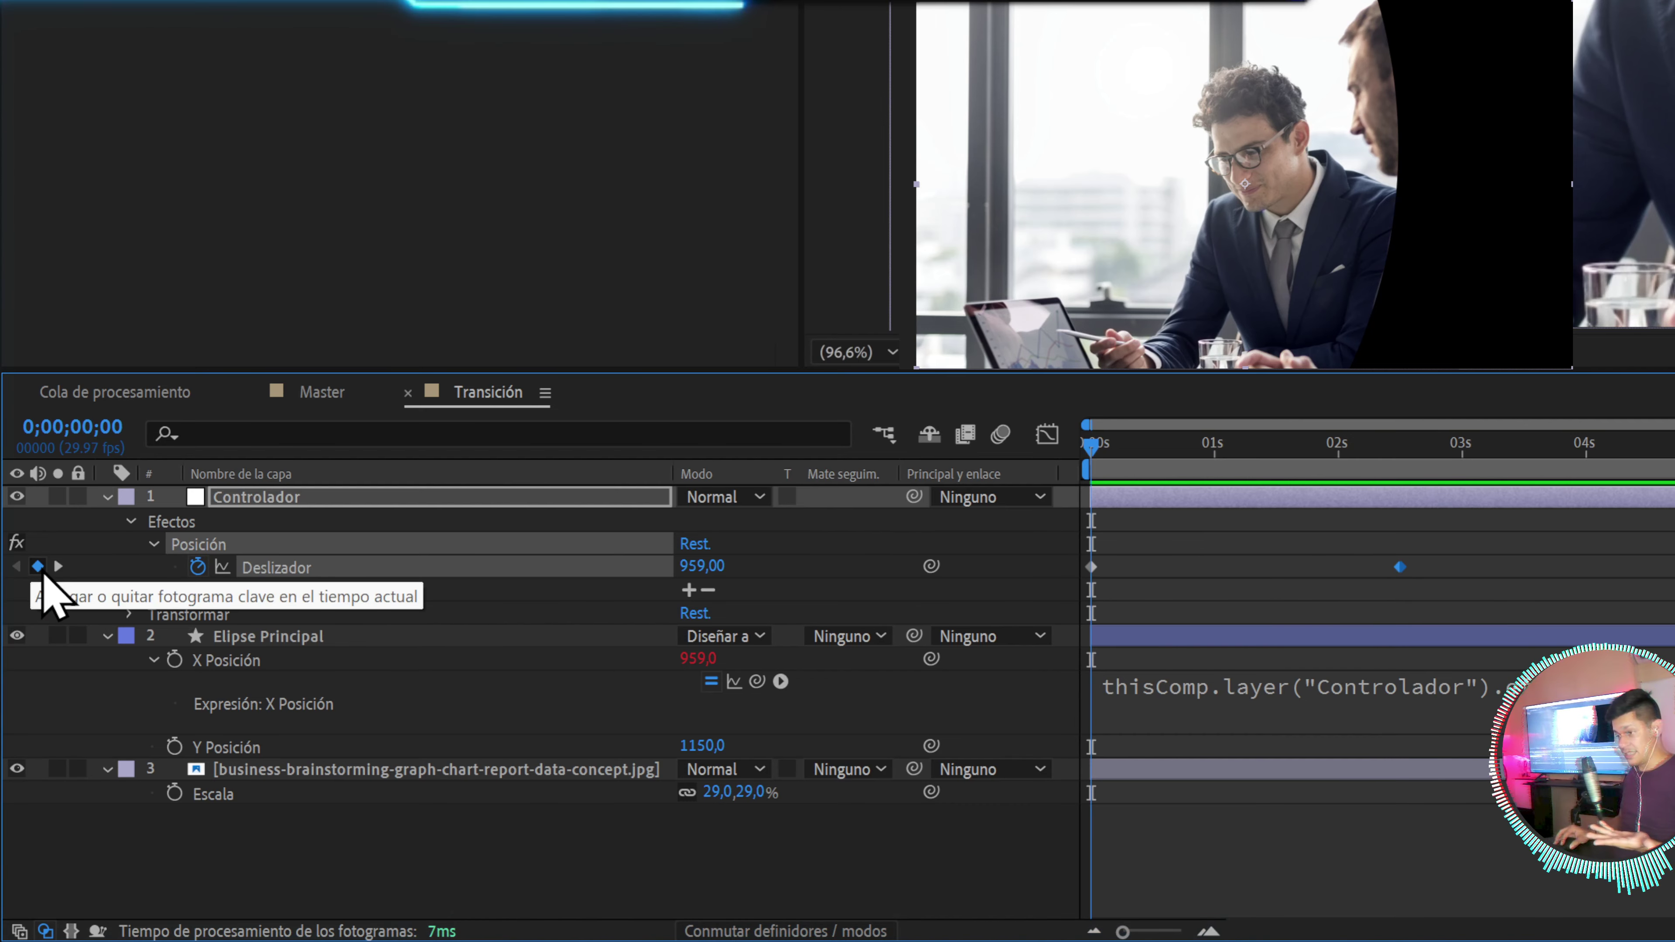
left_click(56, 569)
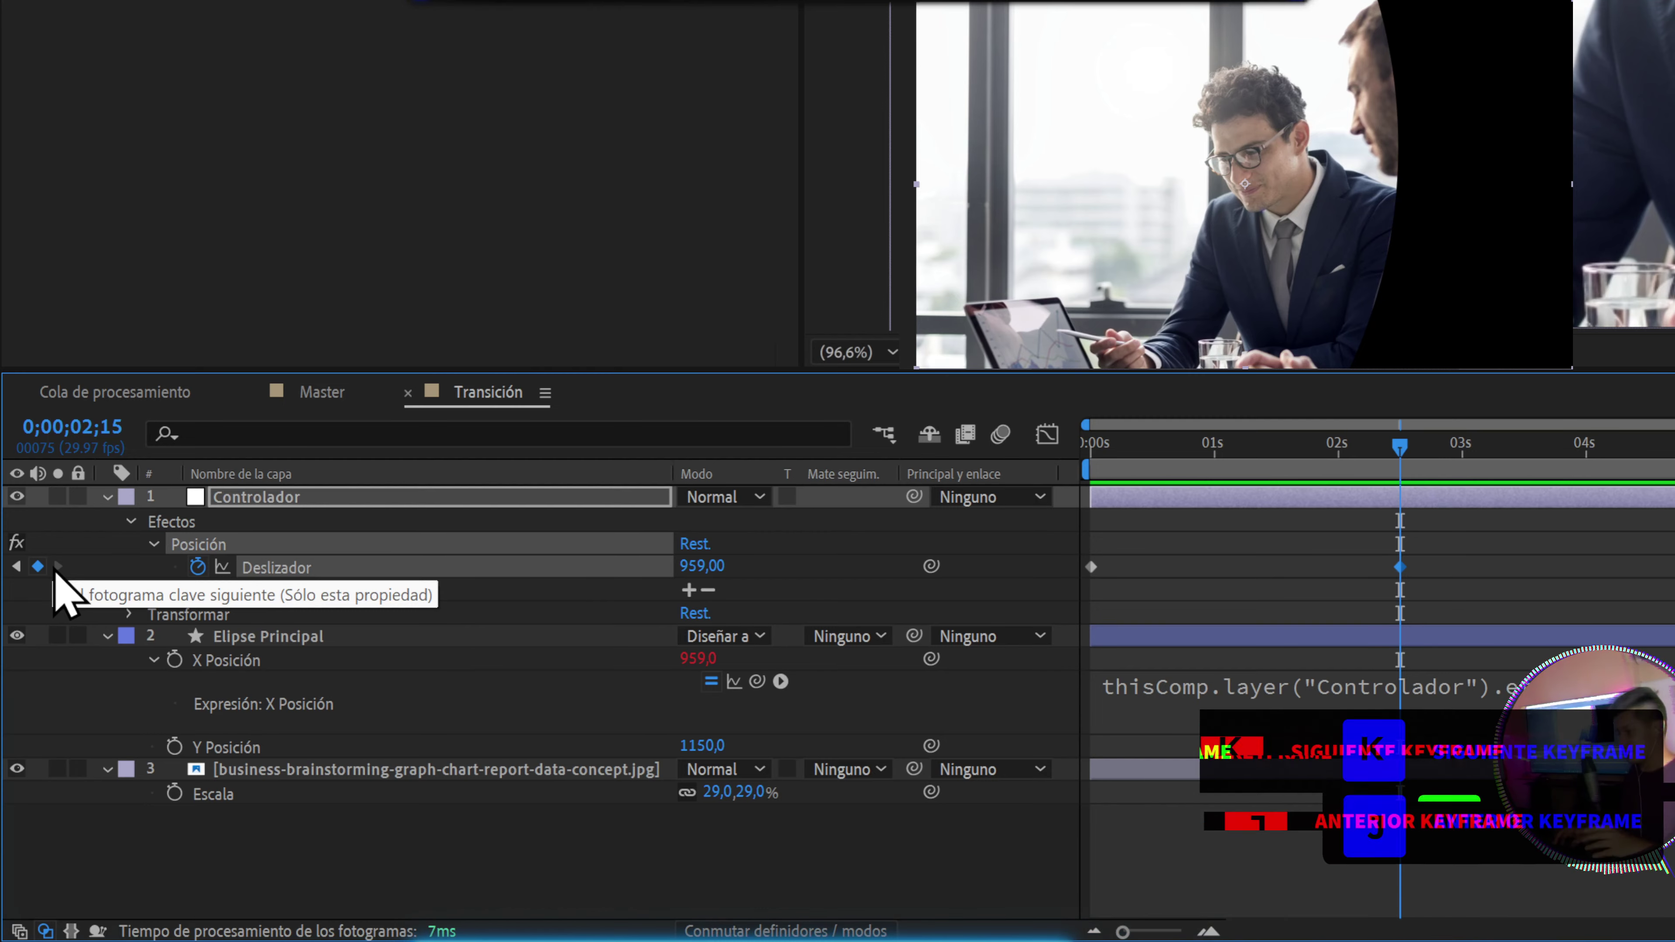
key("j")
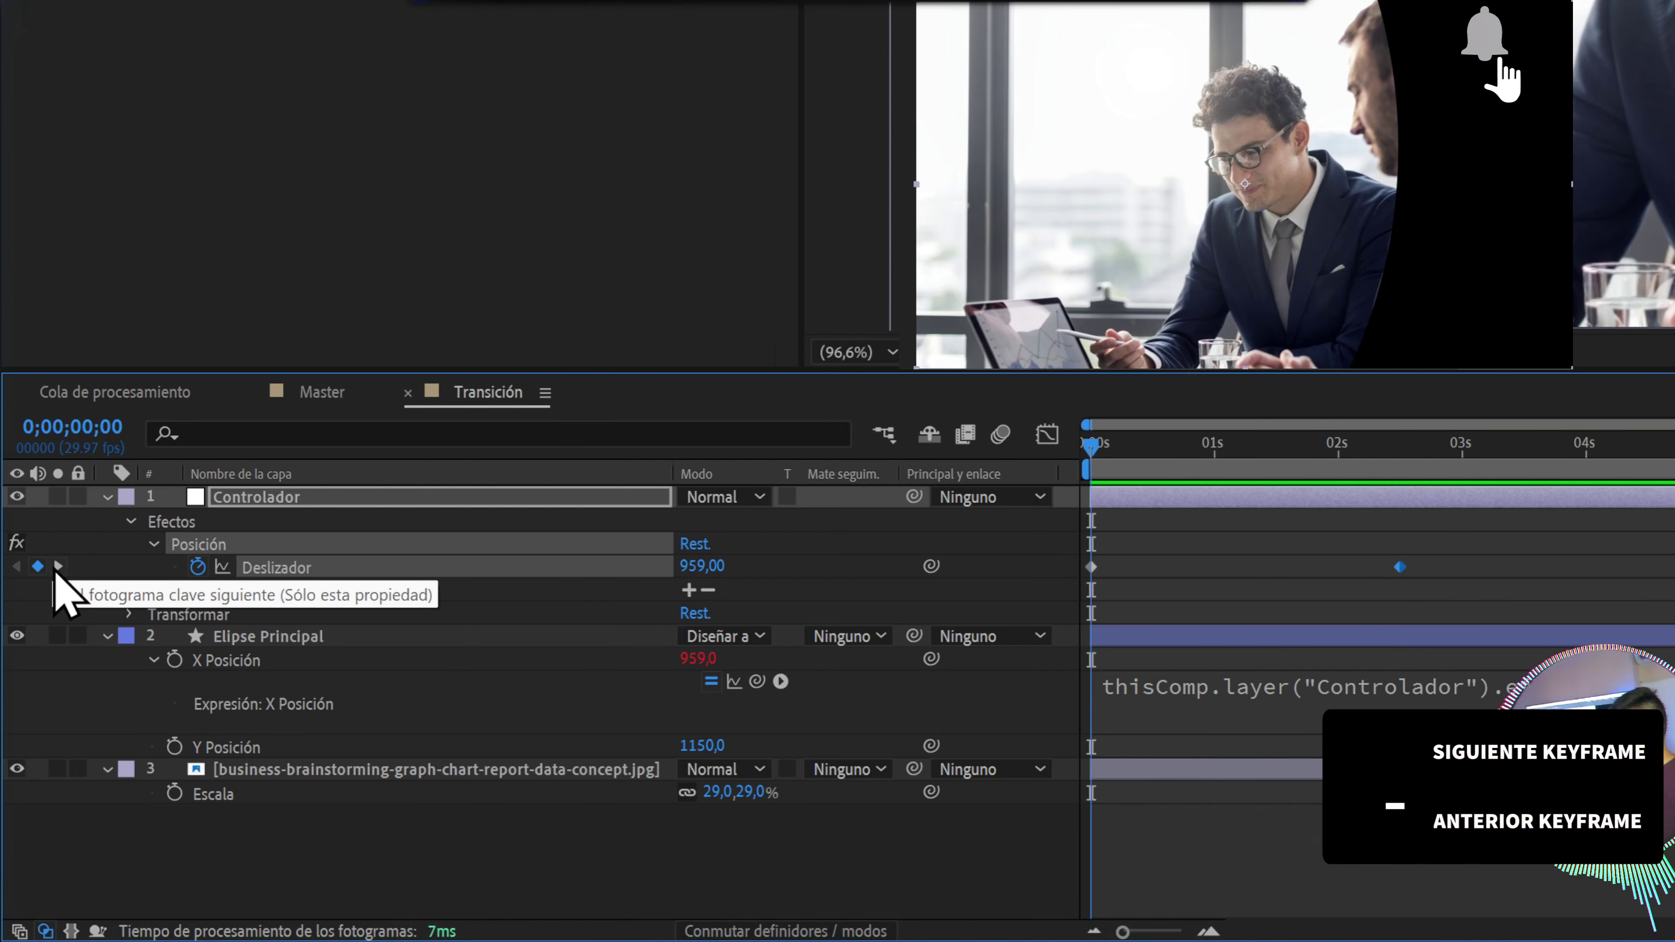
key("k")
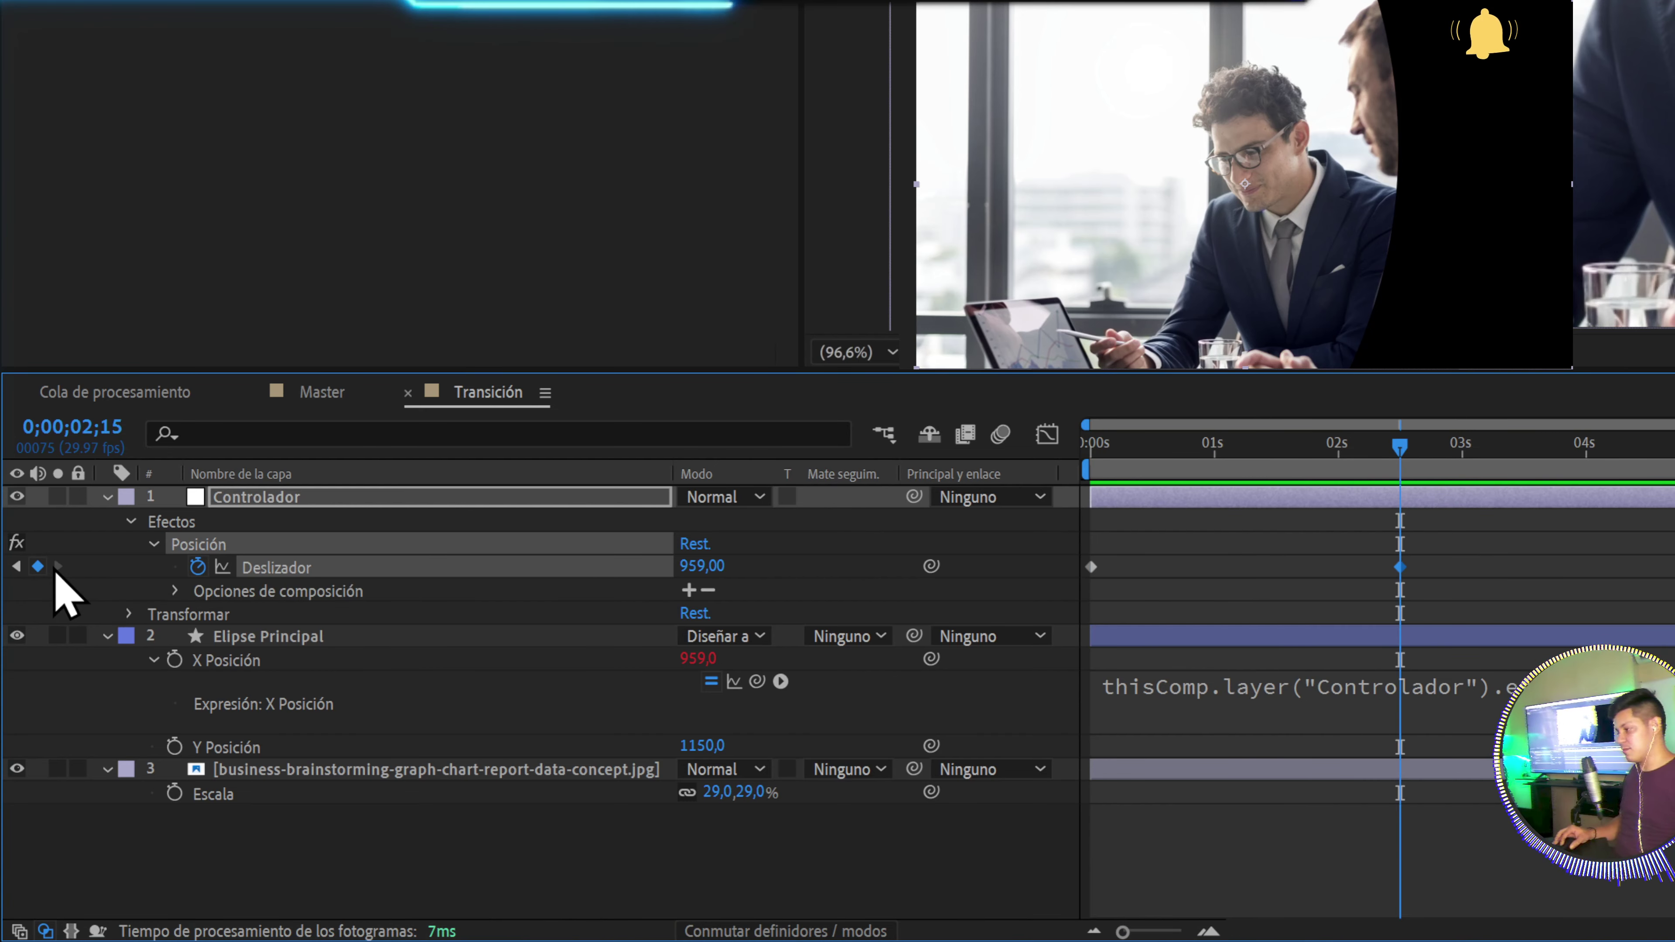
key("j")
key("k")
key("j")
key("k")
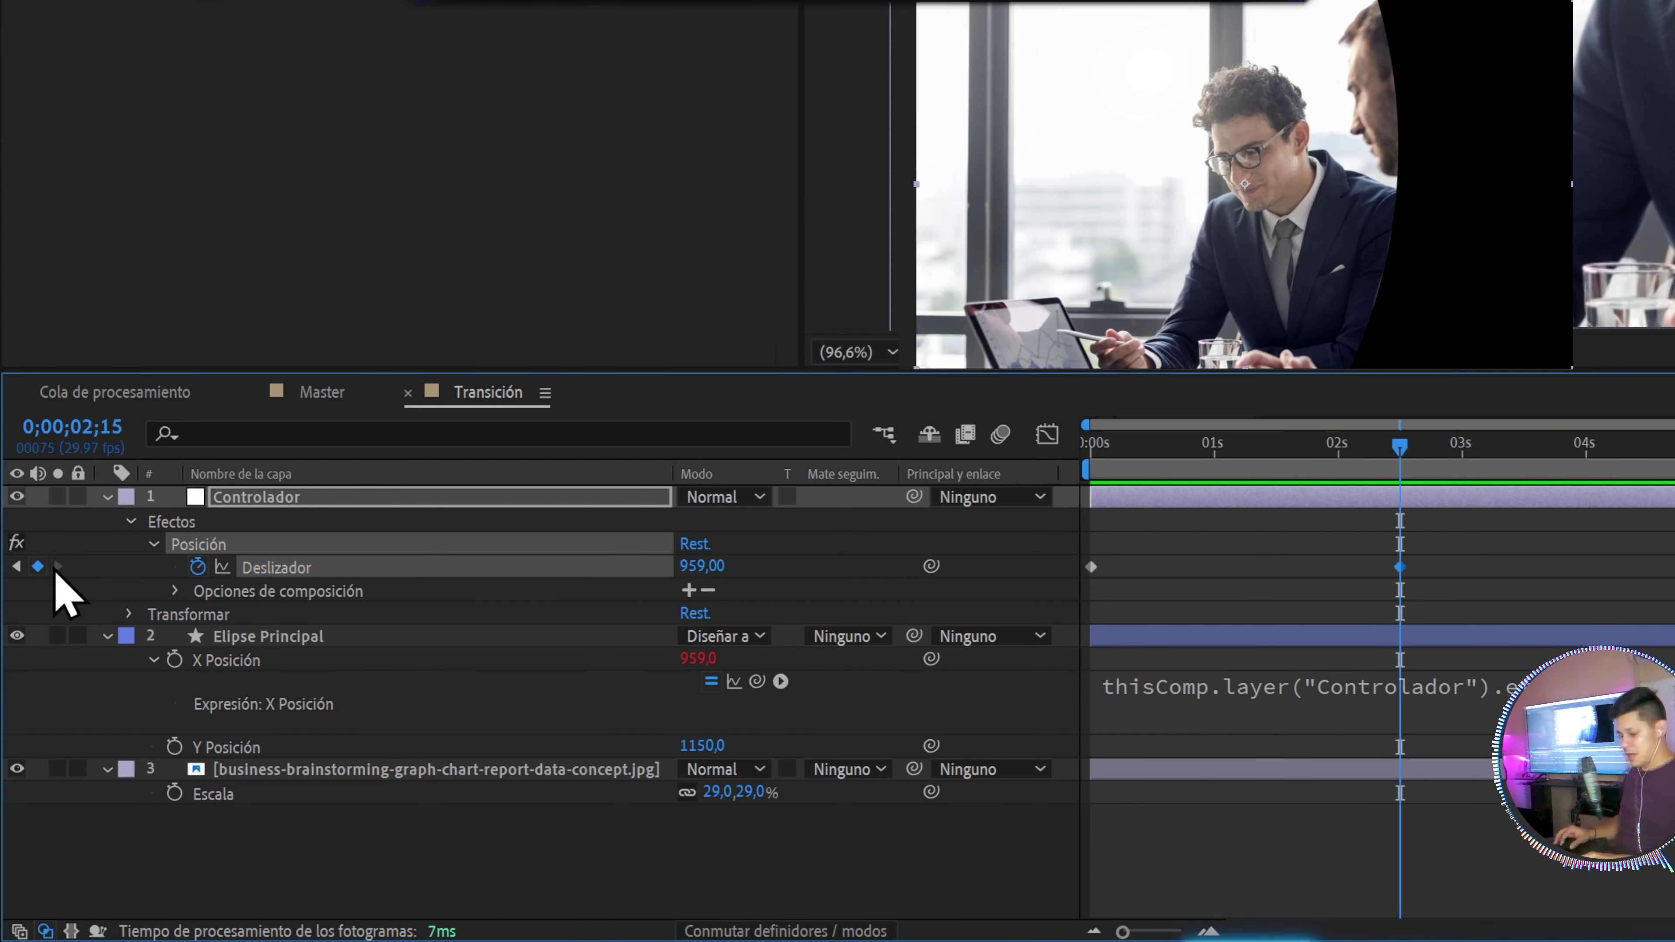
key("j")
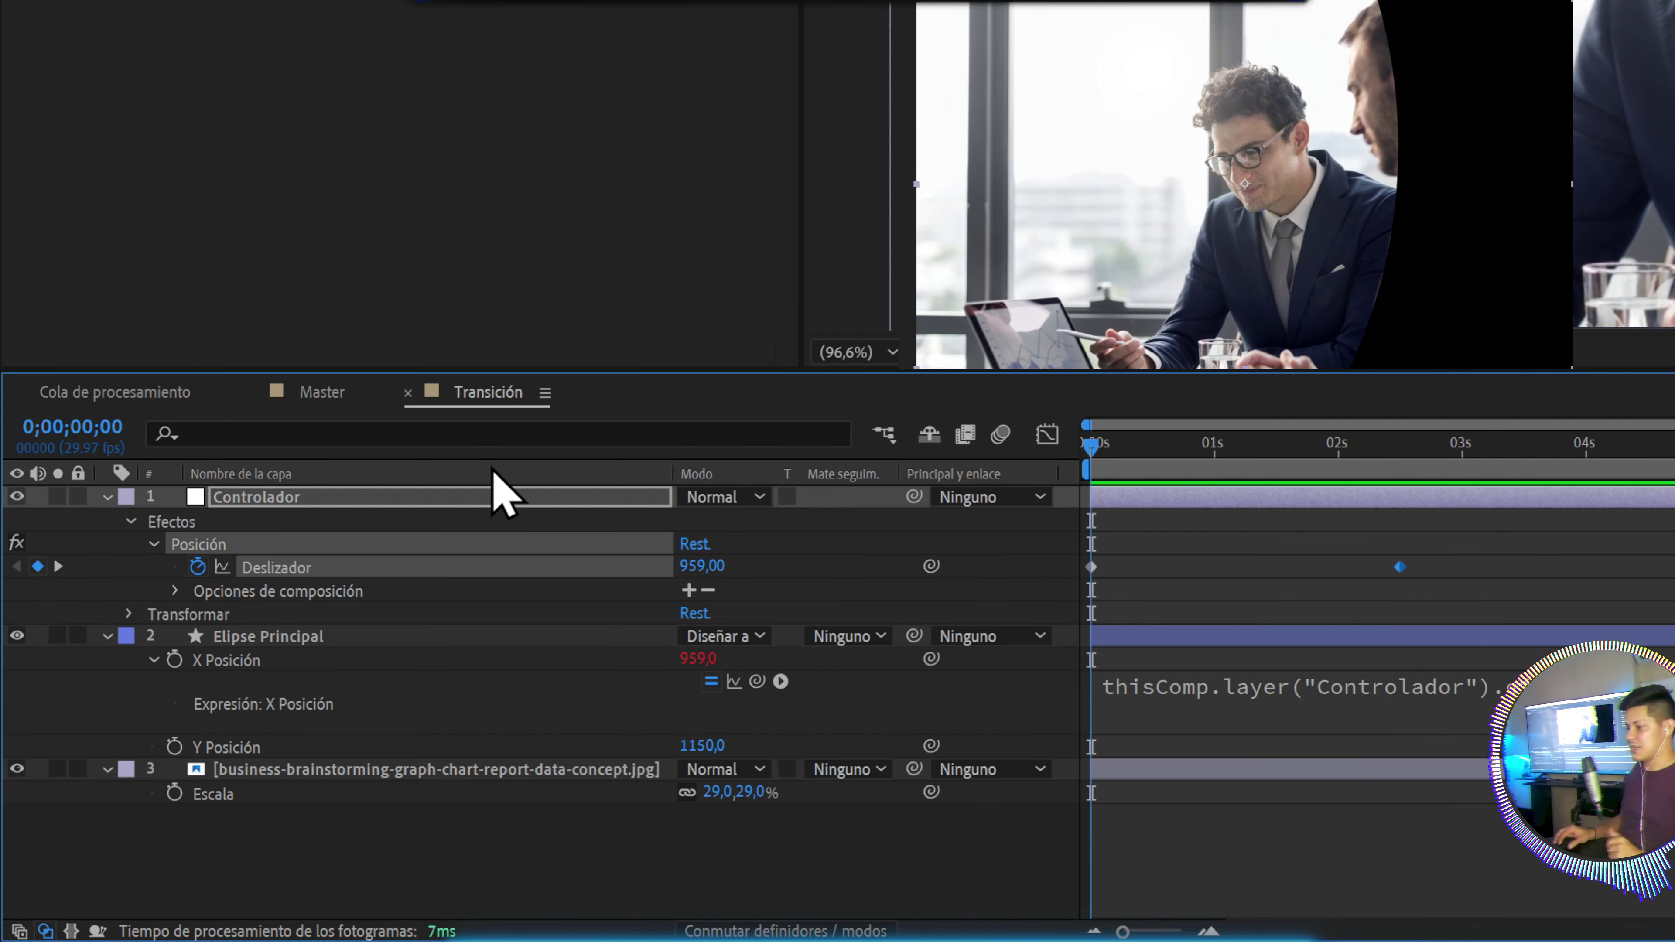
Lower the starting Deslizador keyframe to -482 so the frame is fully black
left_click_drag(709, 568, 6, 565)
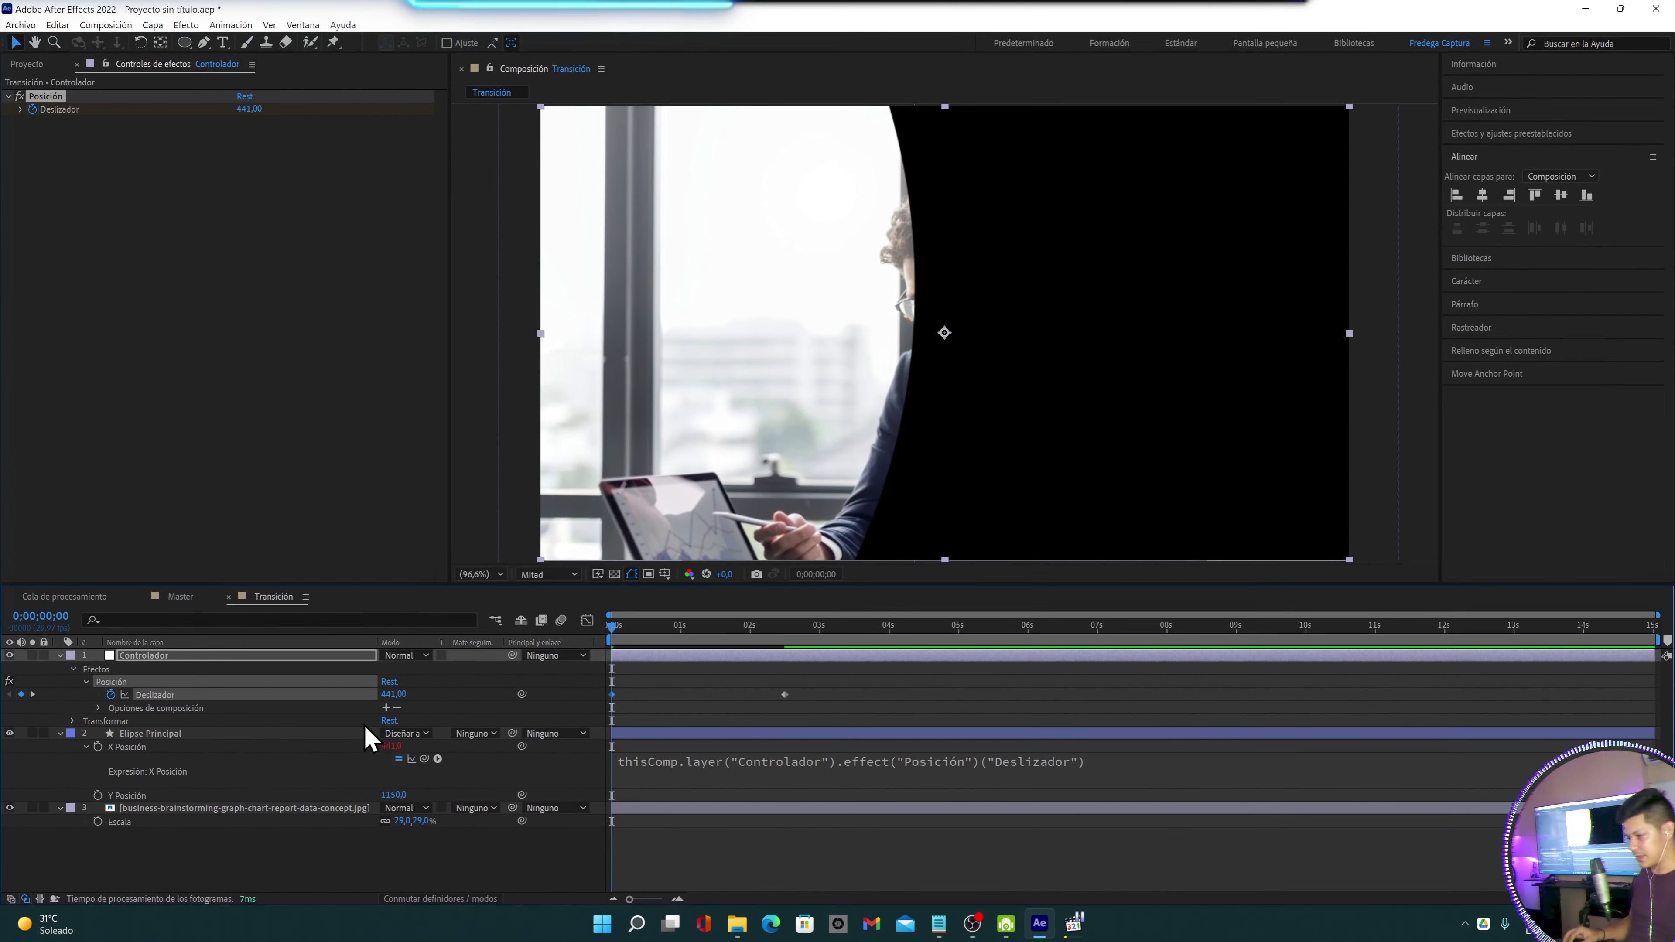
left_click_drag(390, 701, 282, 711)
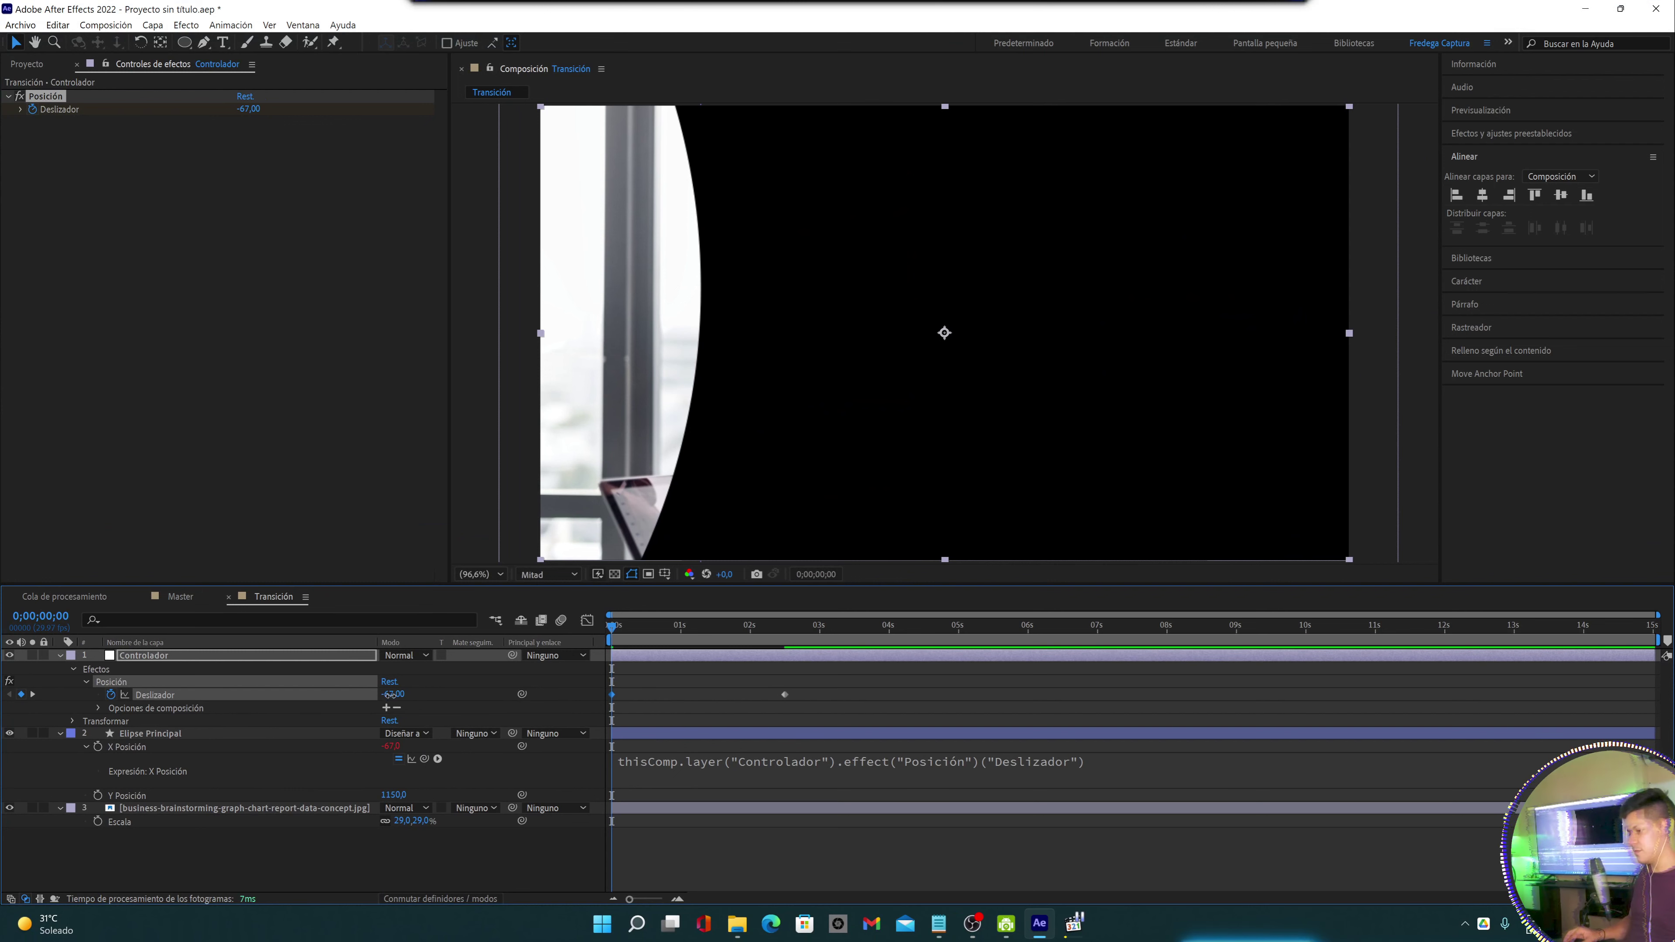
left_click_drag(390, 694, 89, 695)
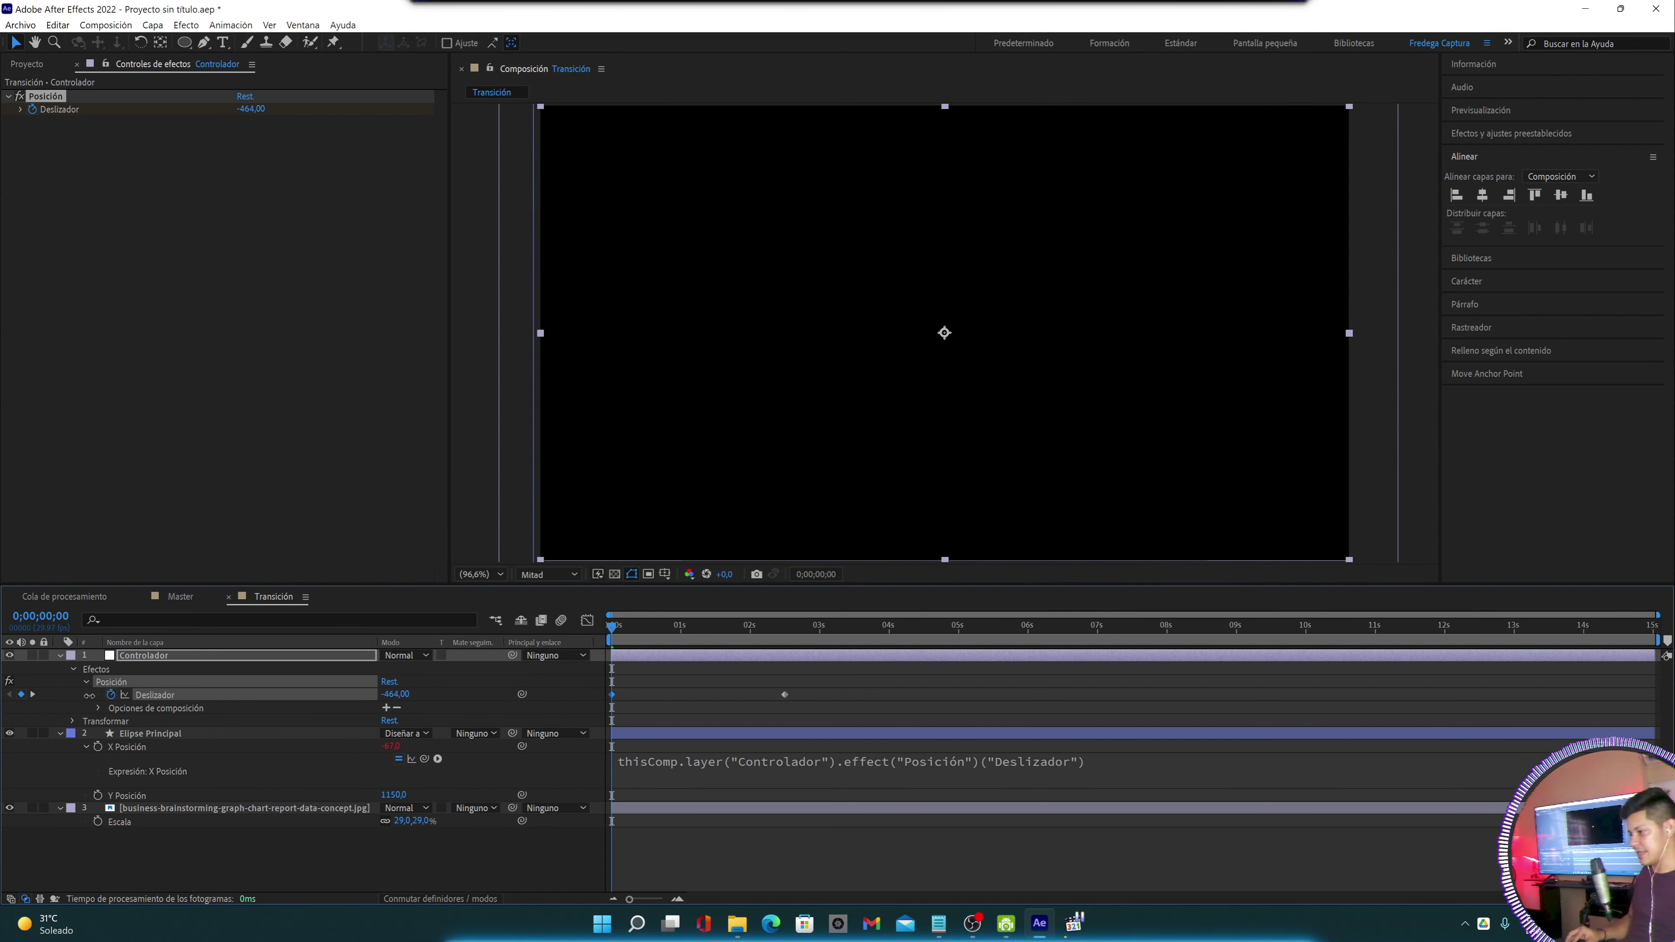
left_click_drag(394, 700, 381, 703)
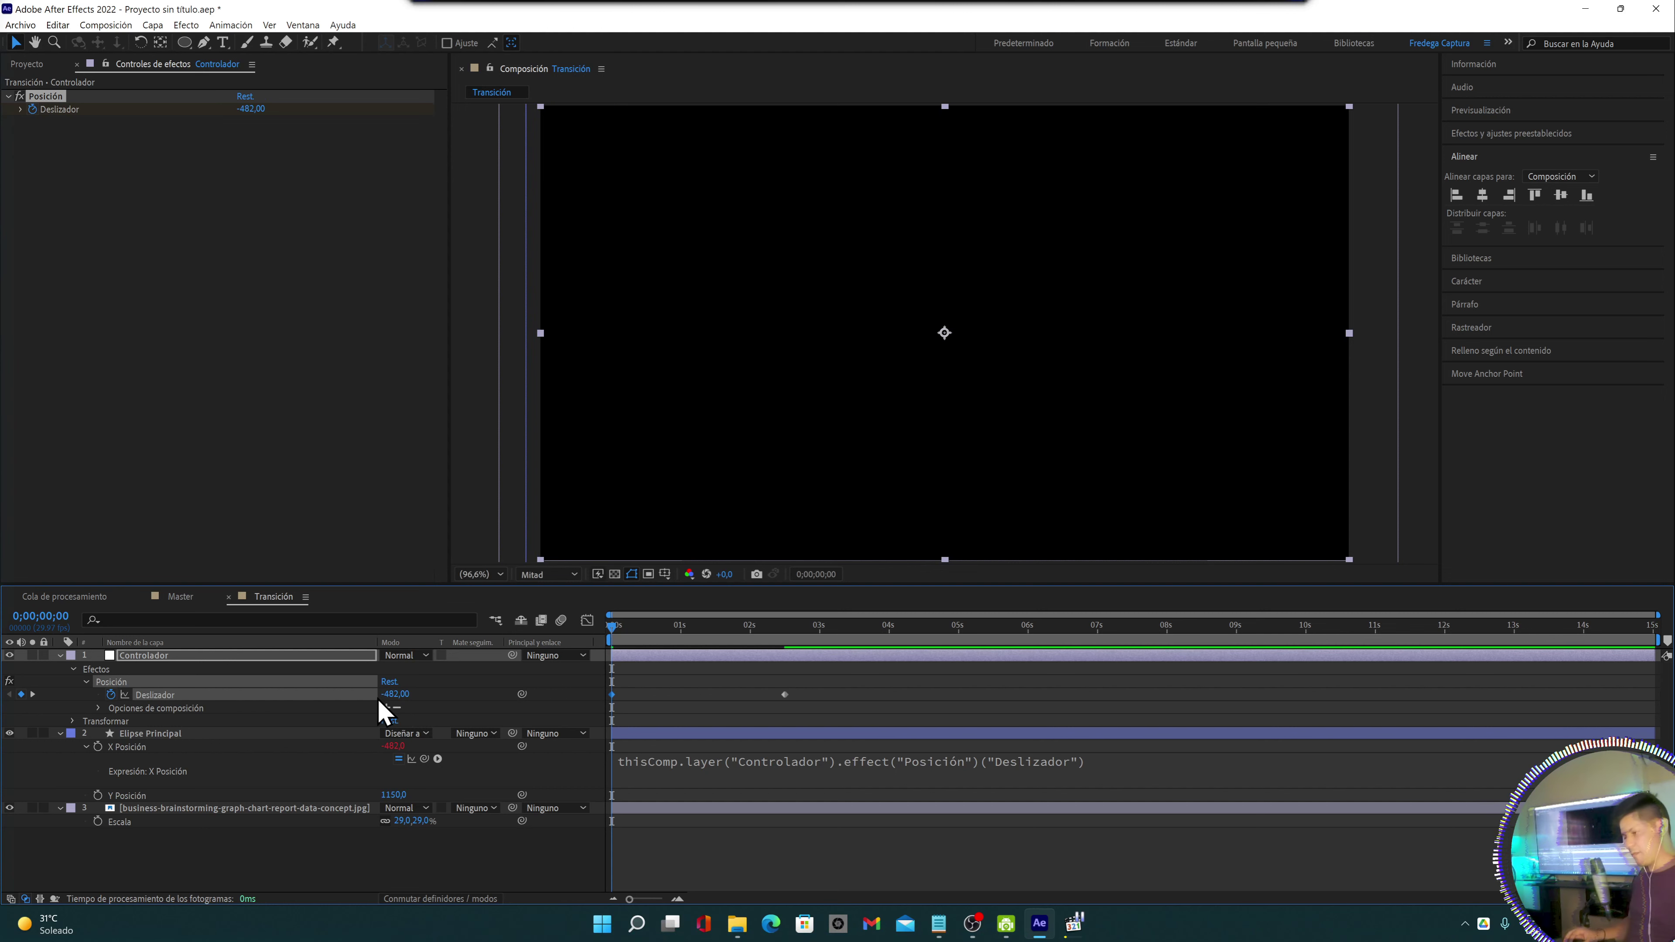
Raise the 0;00;02;15 keyframe to 1632 and preview the wipe from the first frame
key("k")
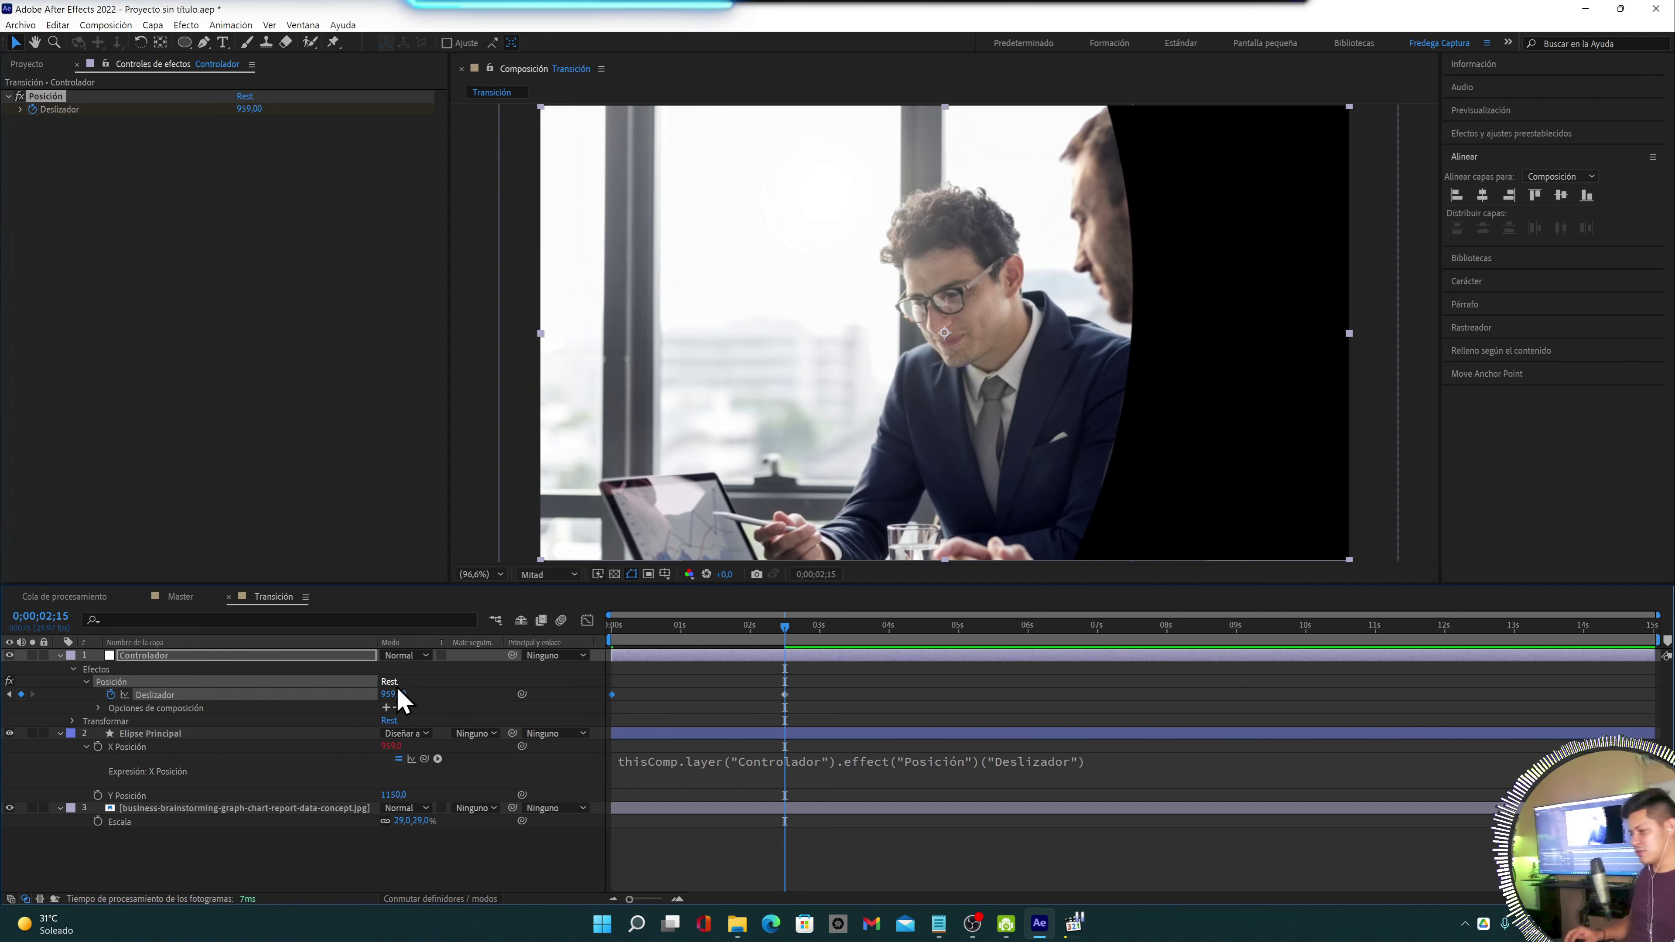
left_click_drag(391, 698, 863, 673)
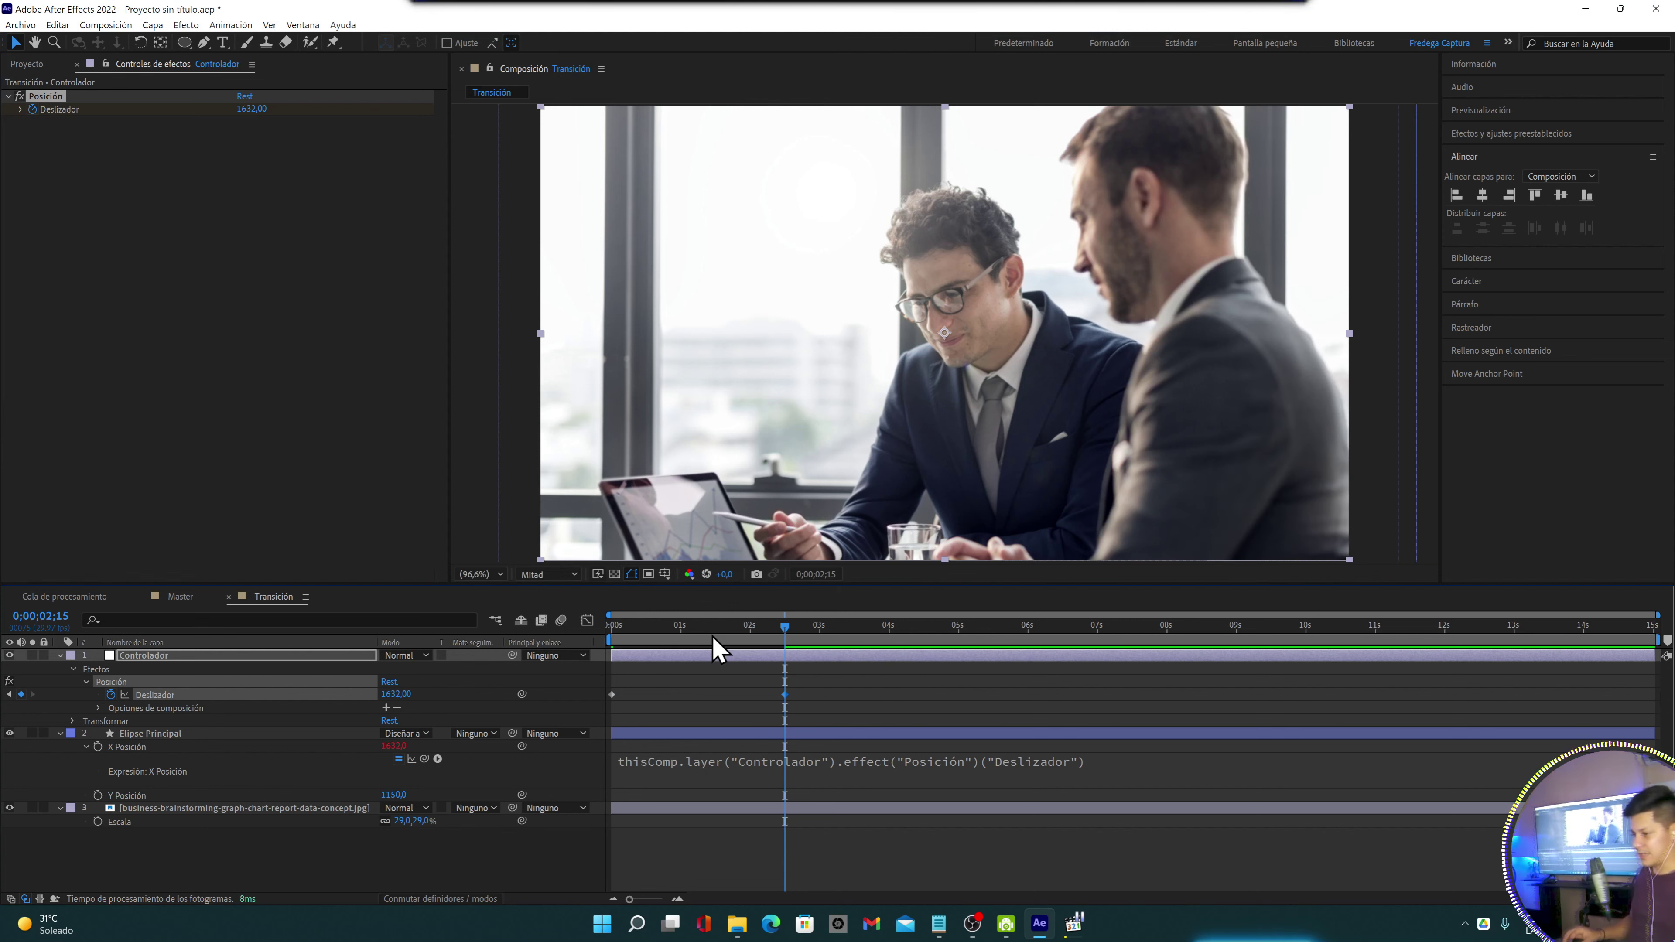
key("Home")
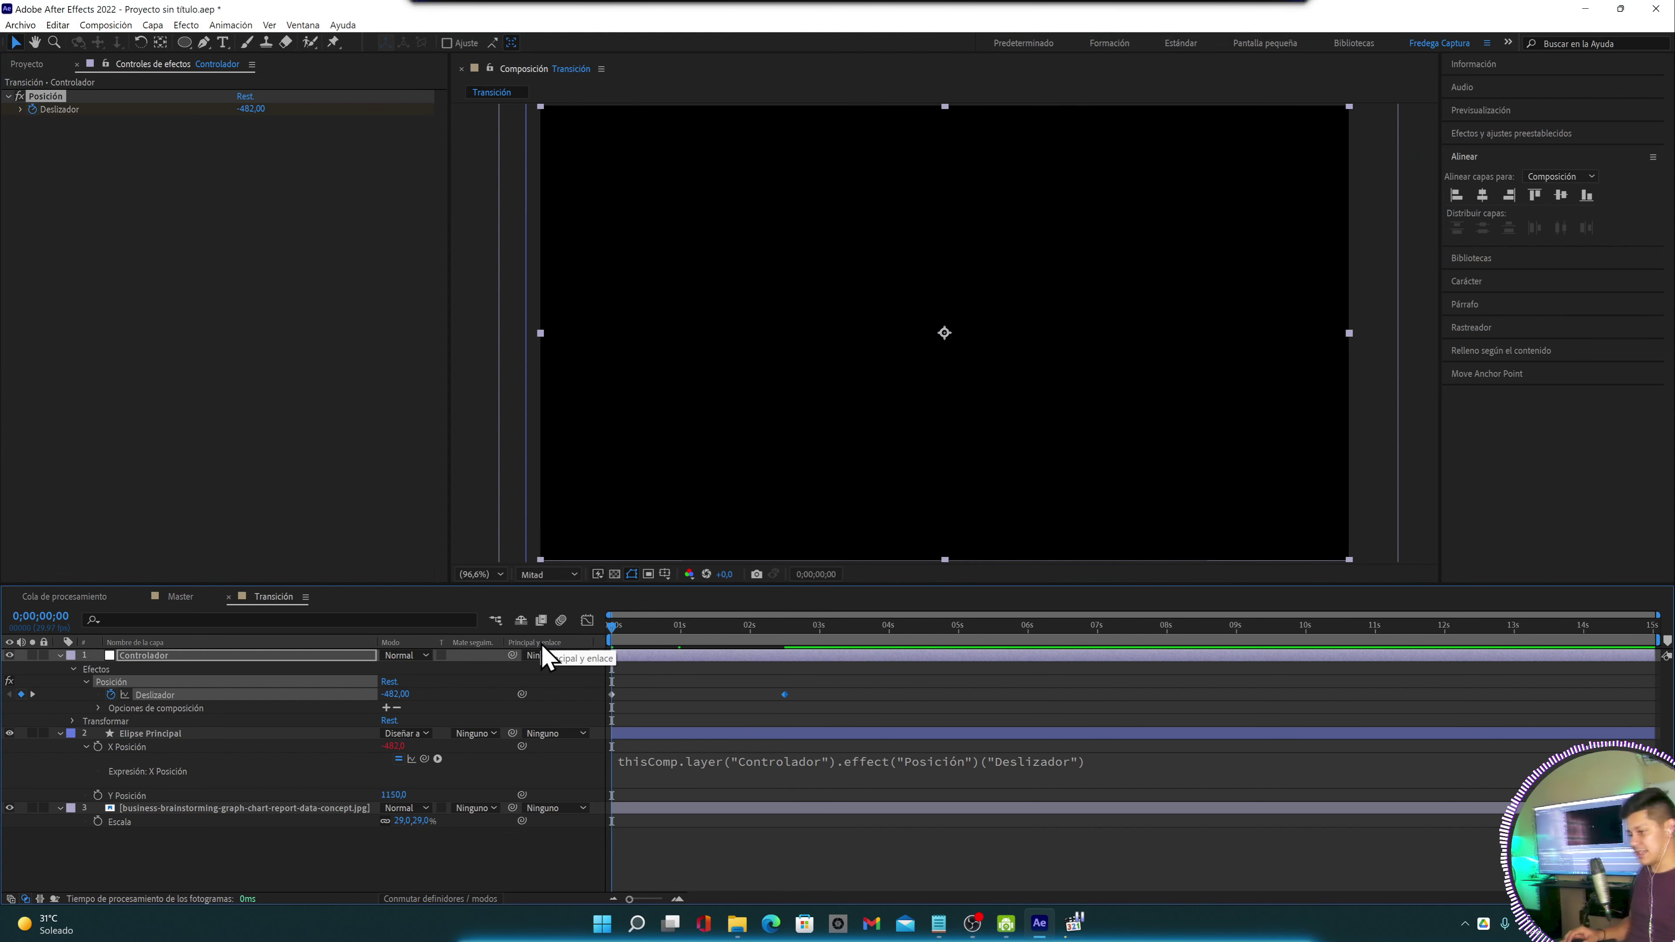
key("space")
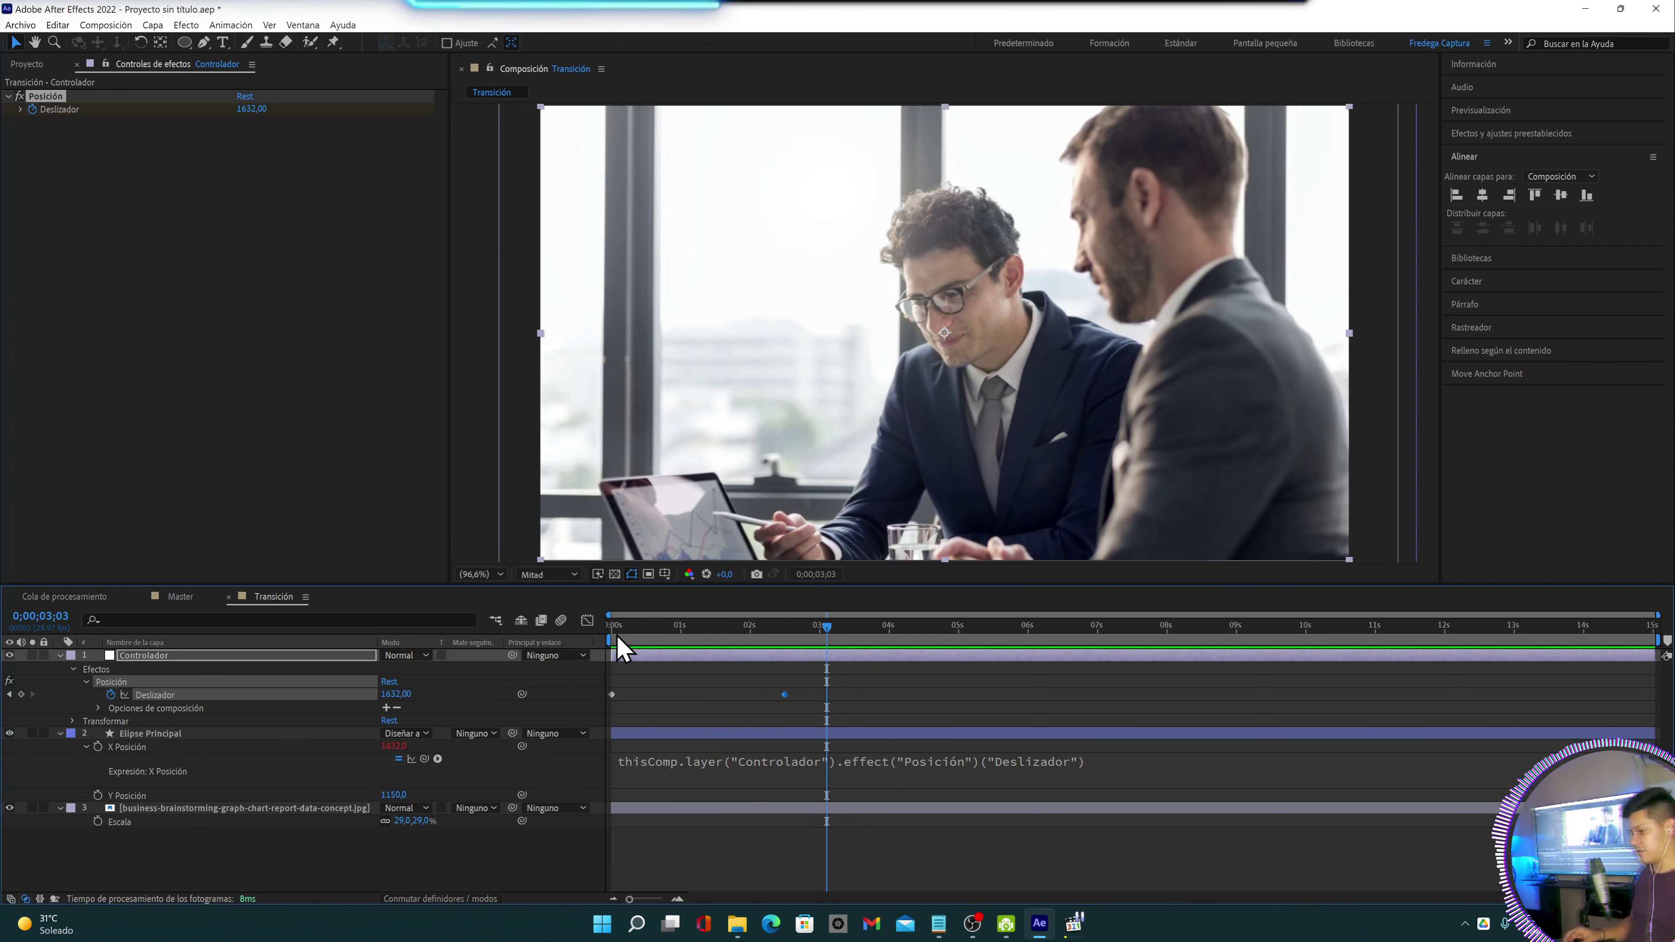
key("space")
key("space")
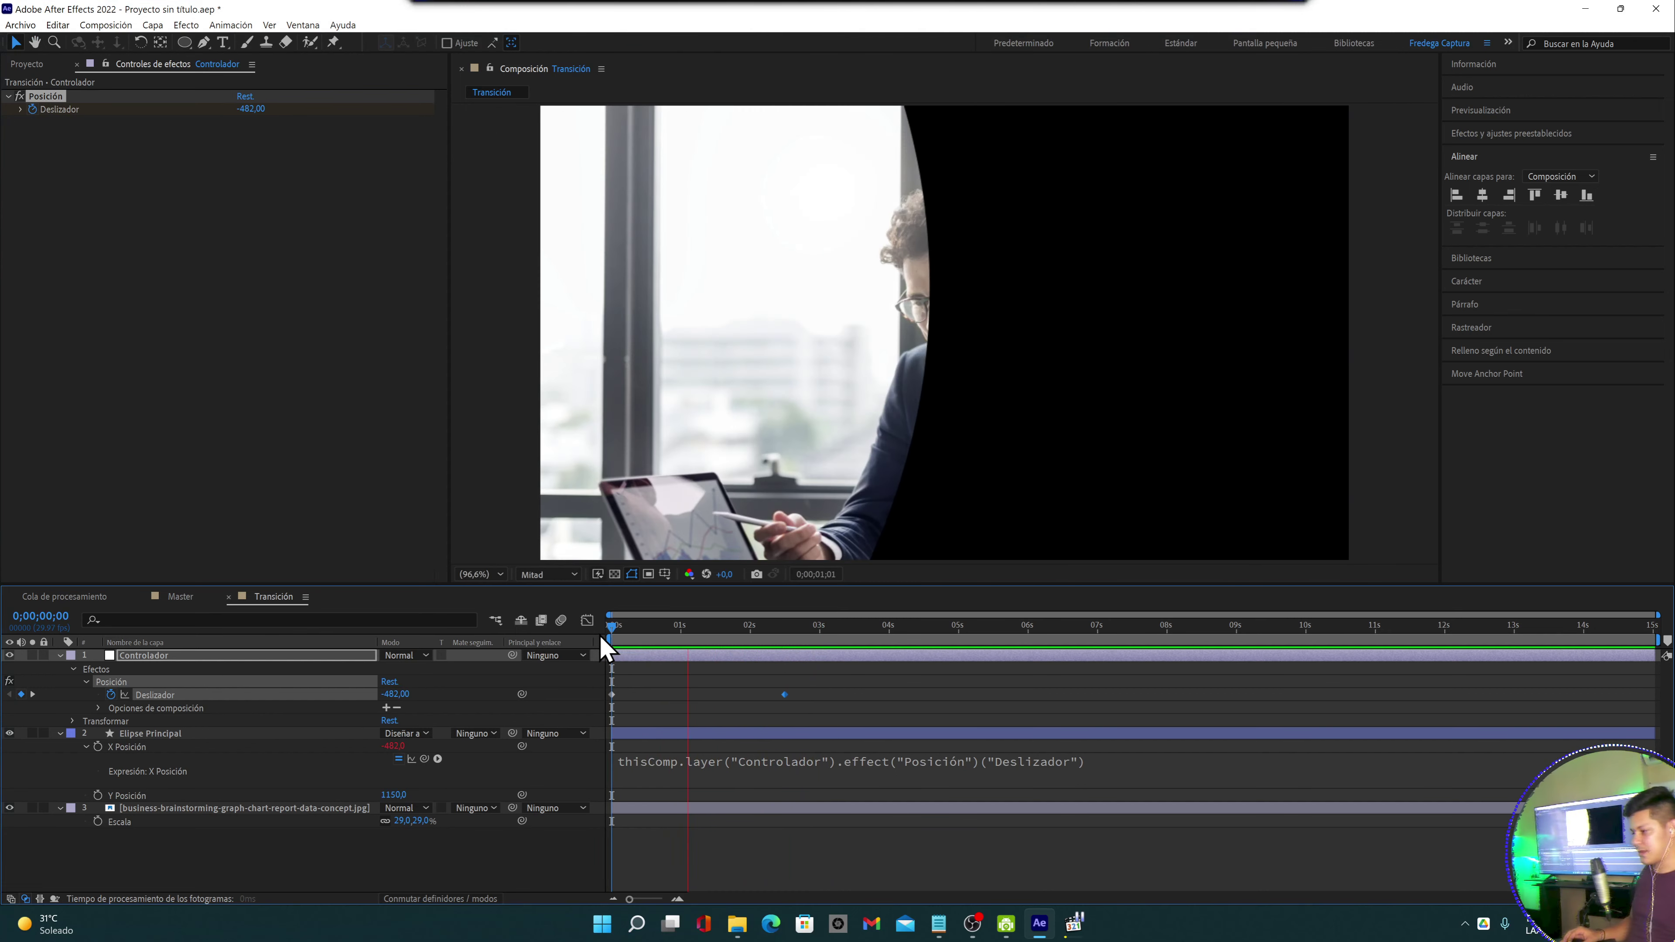
key("space")
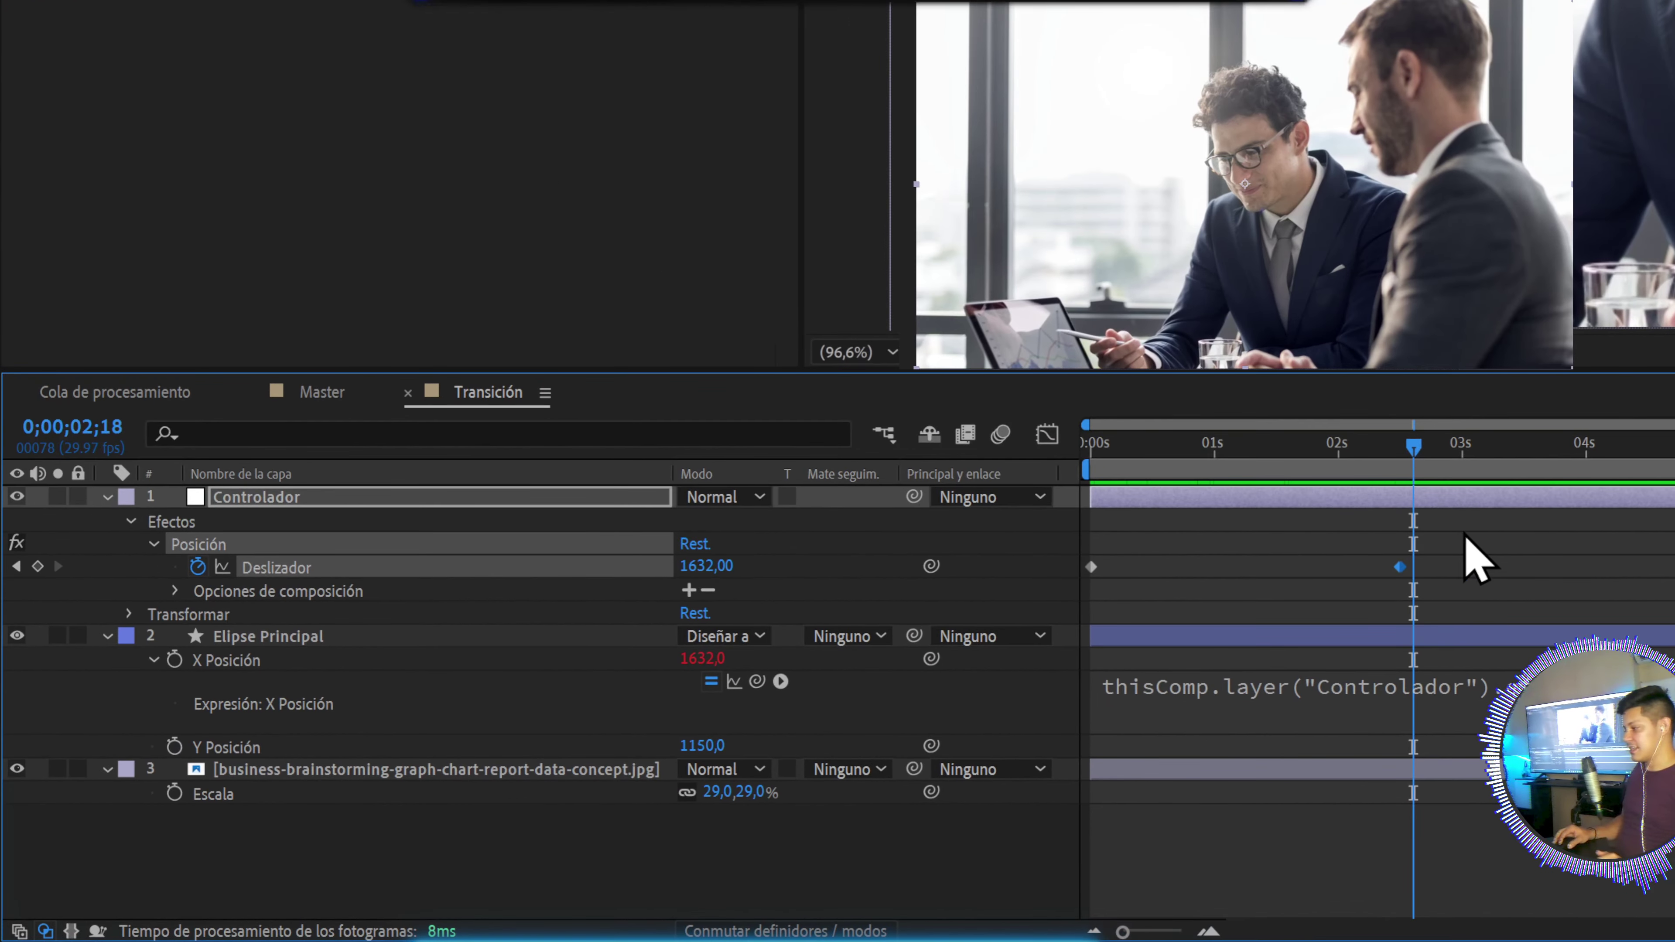
Apply Easy Ease (F9) to both Deslizador keyframes and preview the wipe from the start
left_click_drag(1445, 574, 1016, 592)
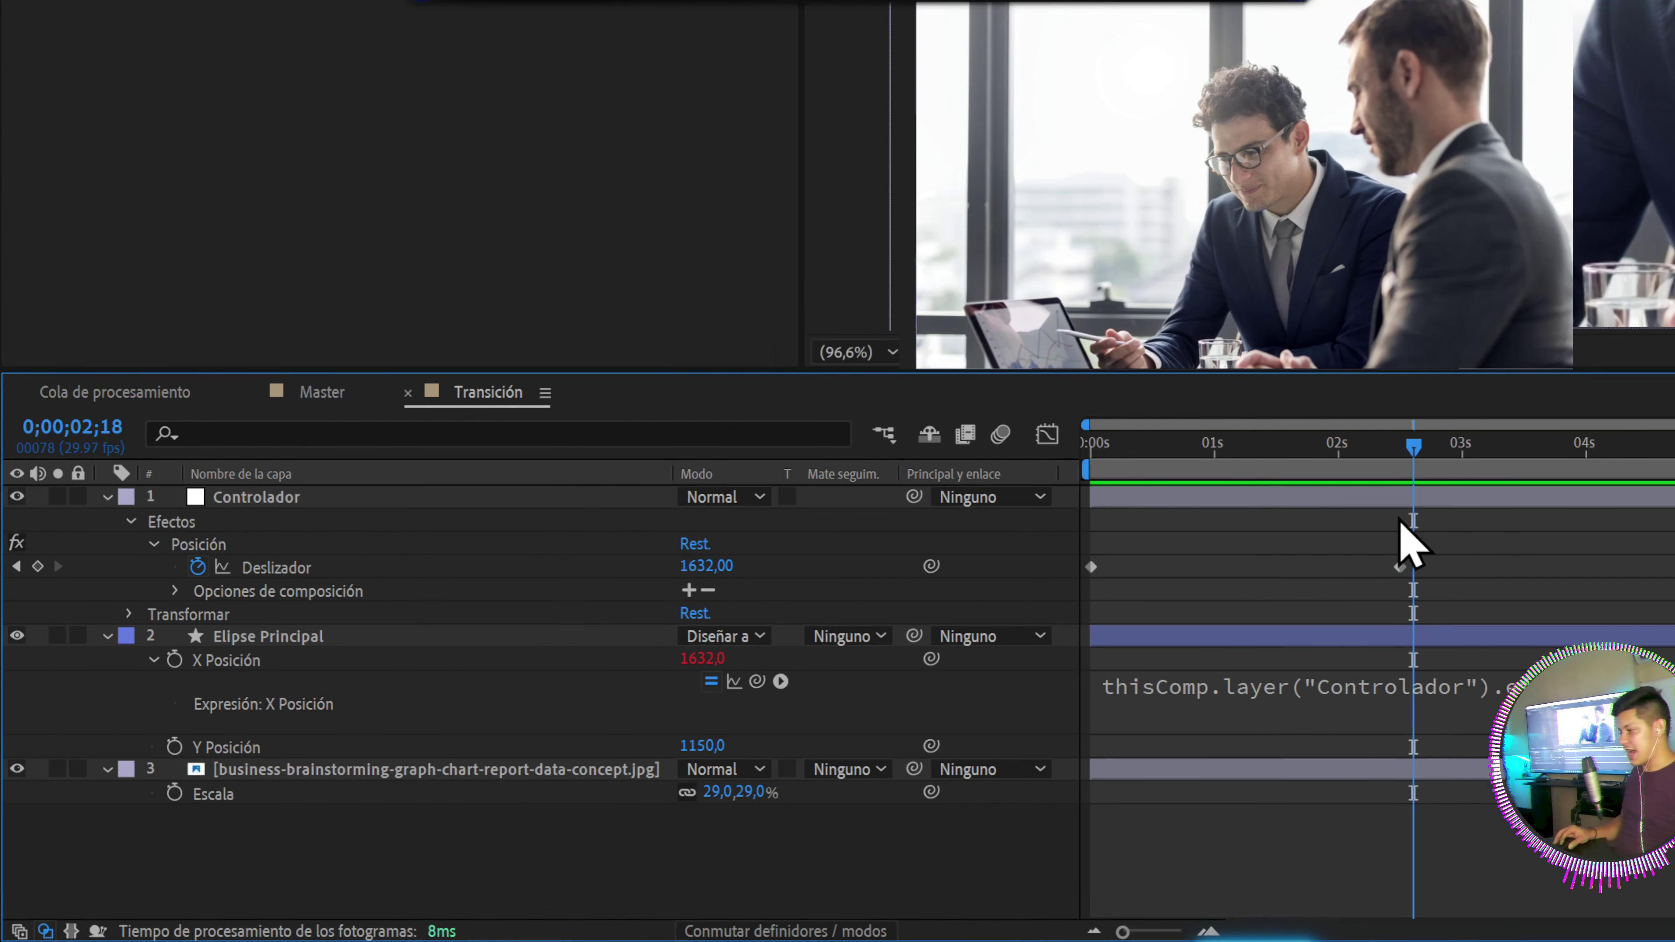
left_click_drag(1443, 560, 1031, 595)
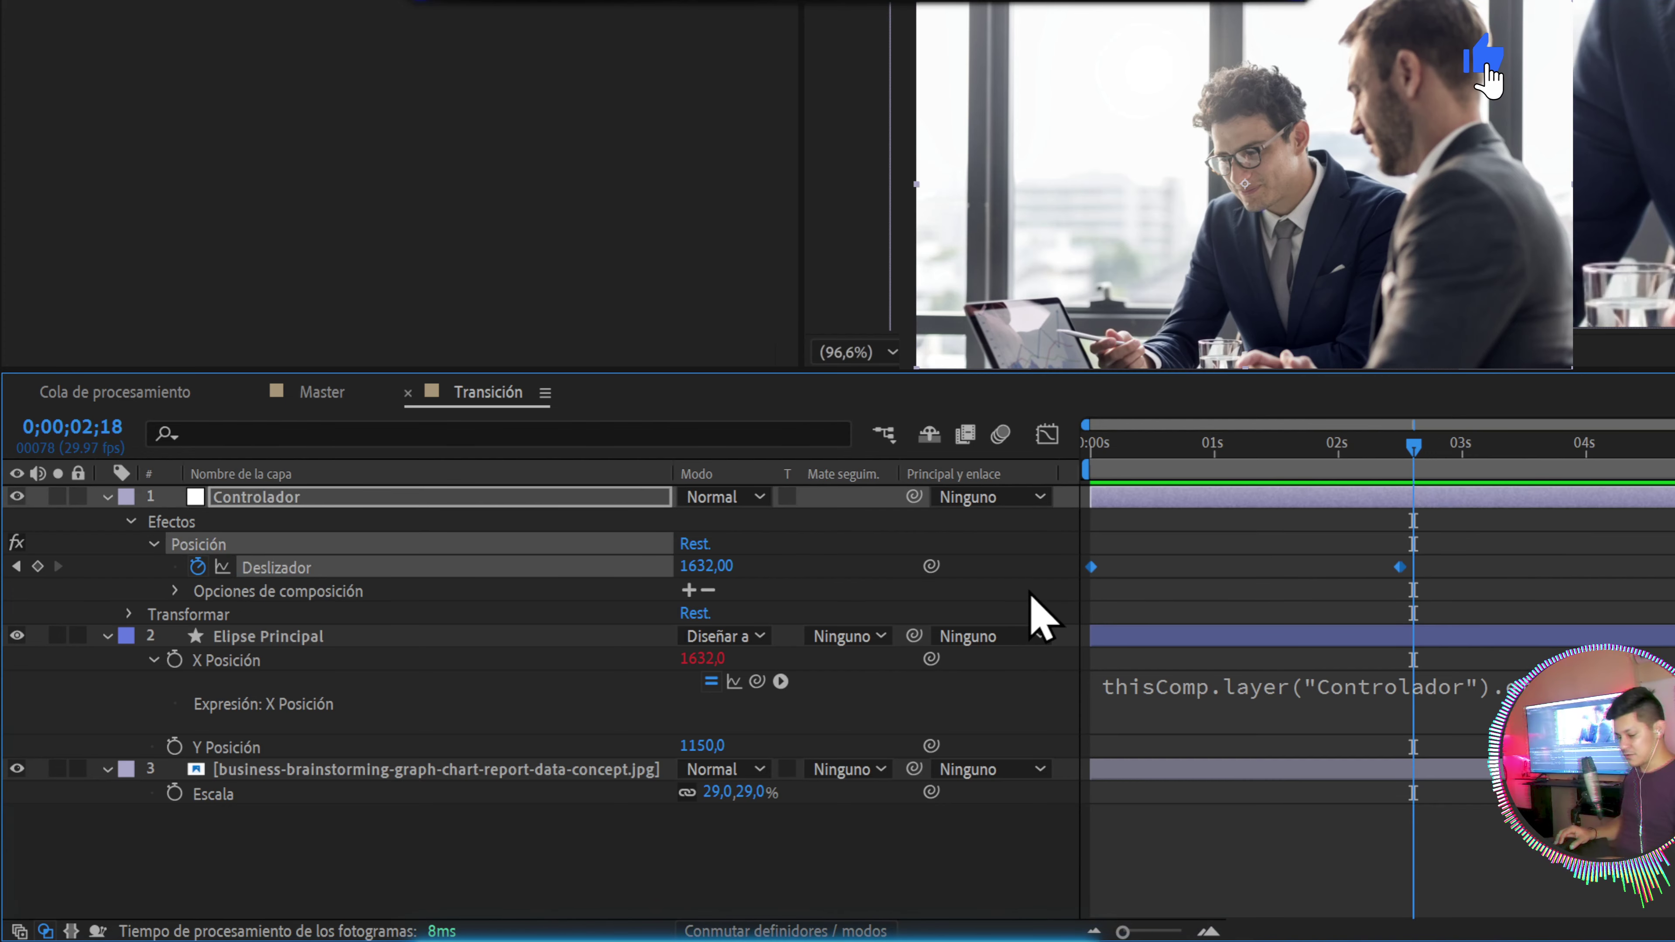
key("F9")
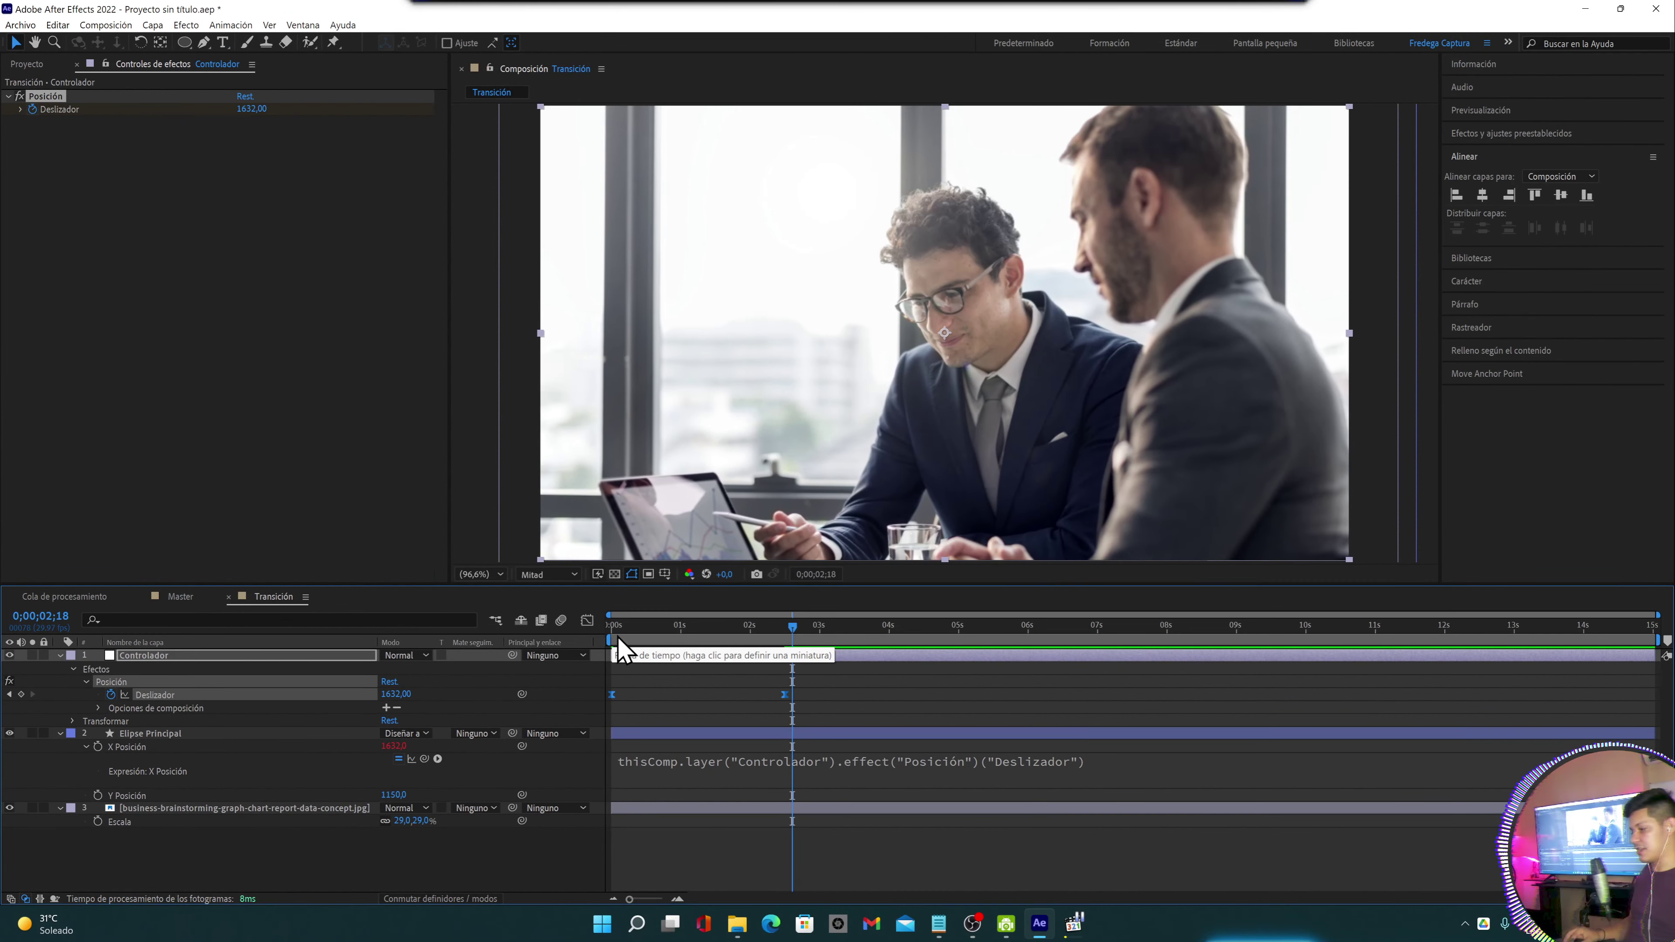
left_click(609, 637)
key("space")
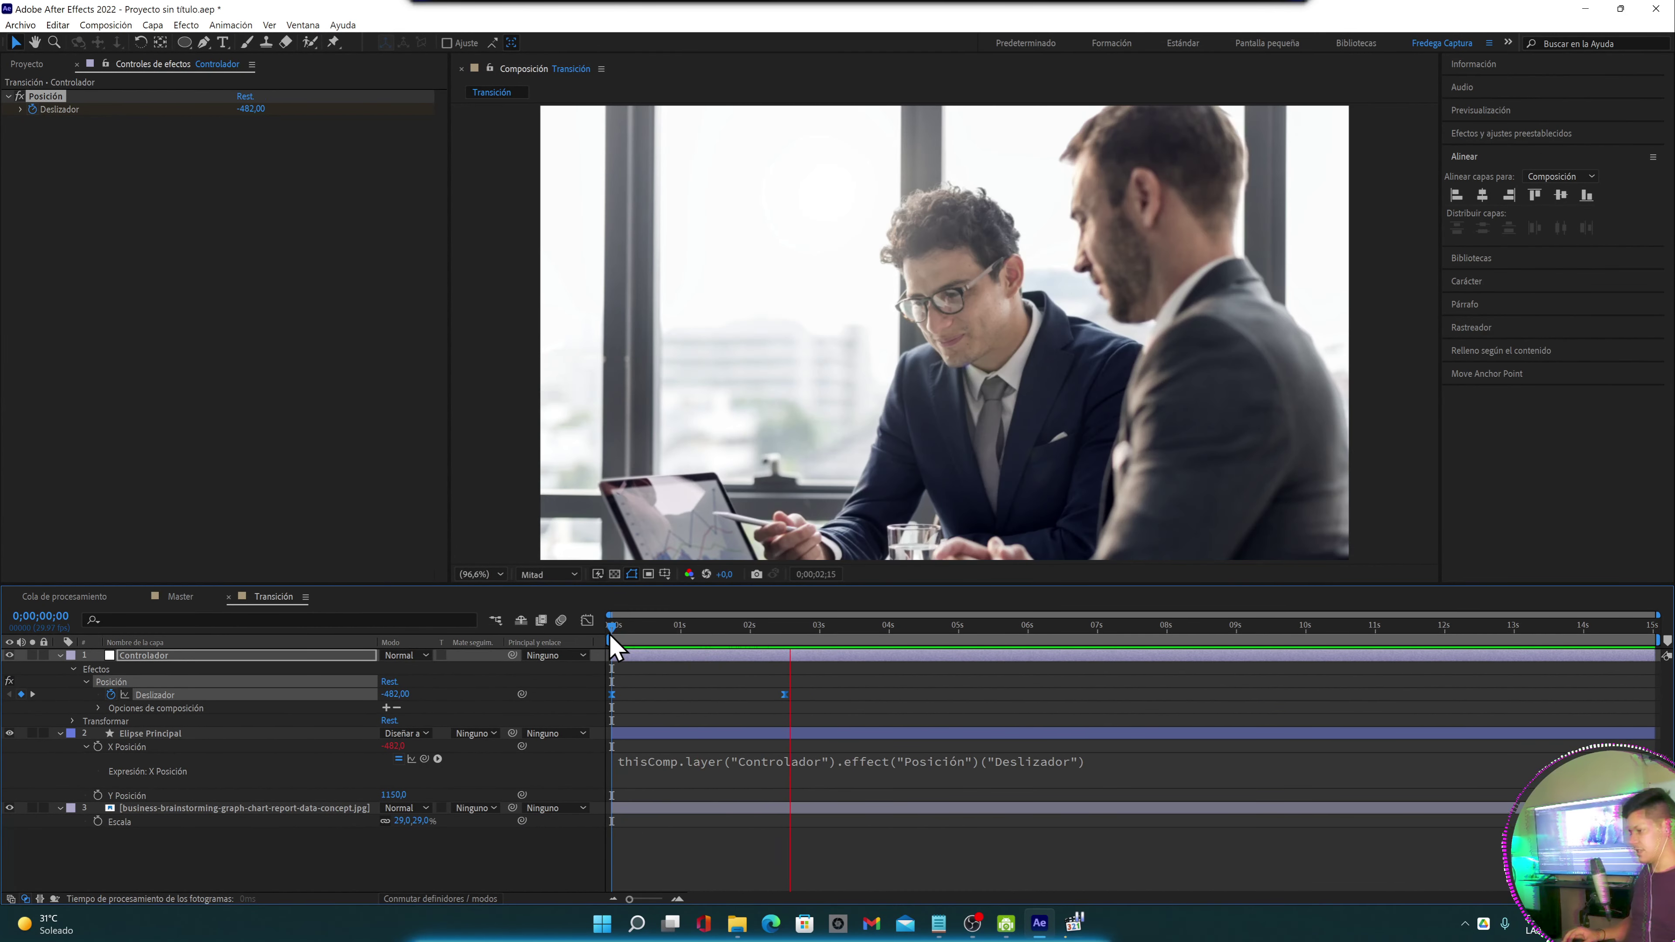
key("space")
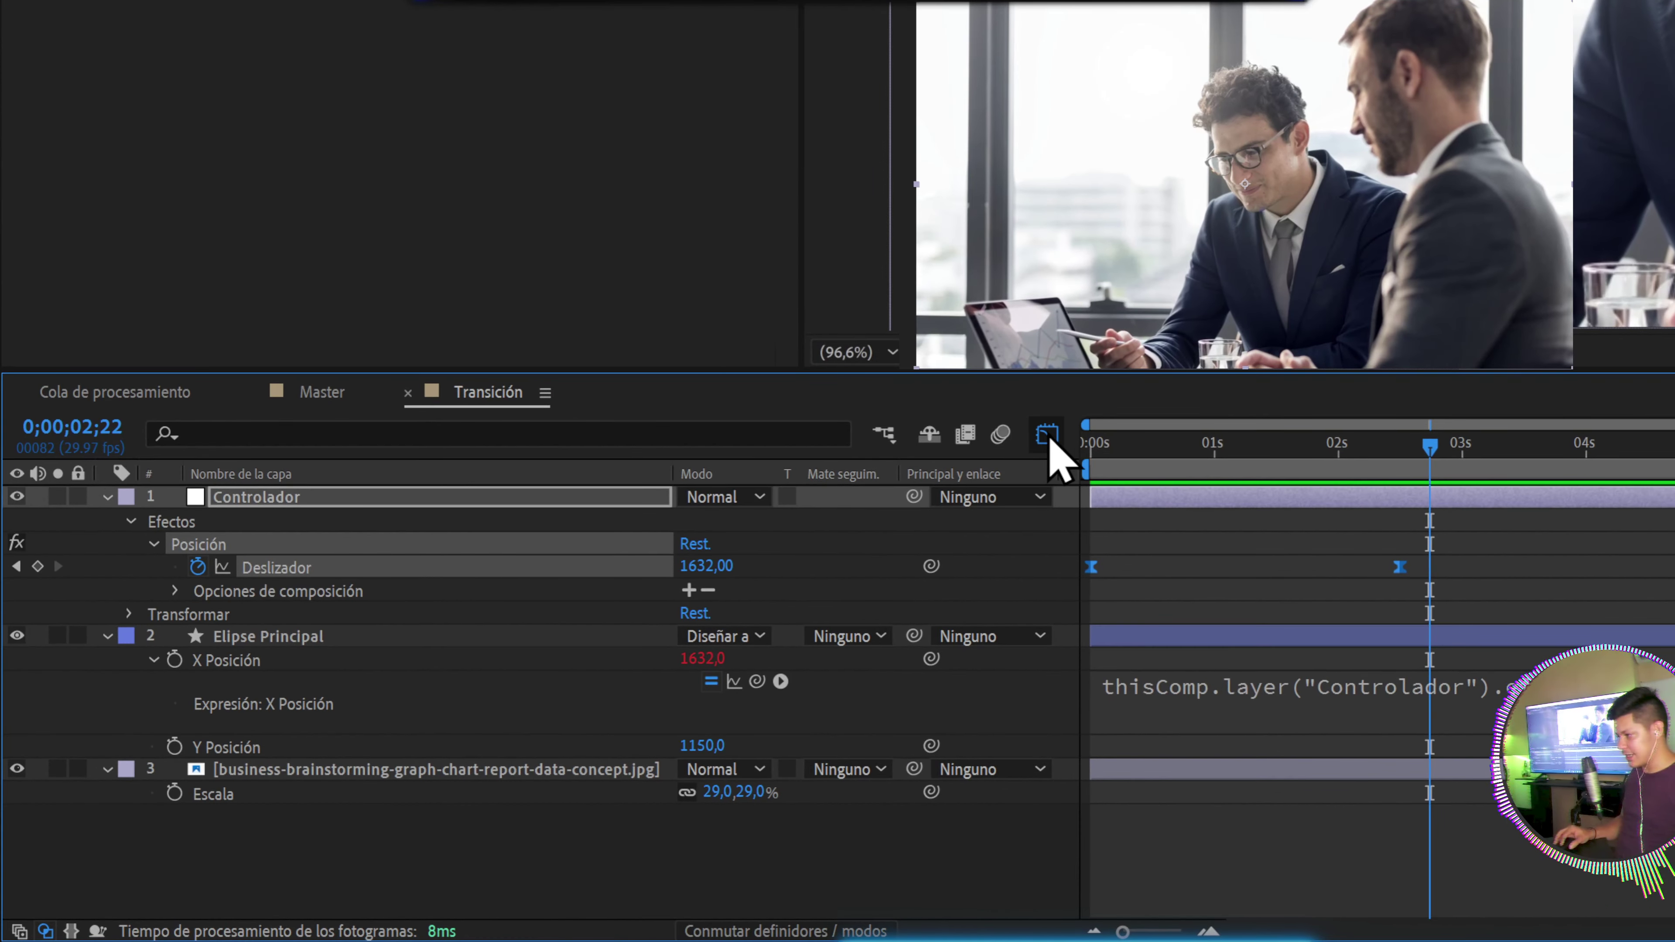
Show Deslizador's animation curve as the speed graph in the Graph Editor
left_click(1057, 443)
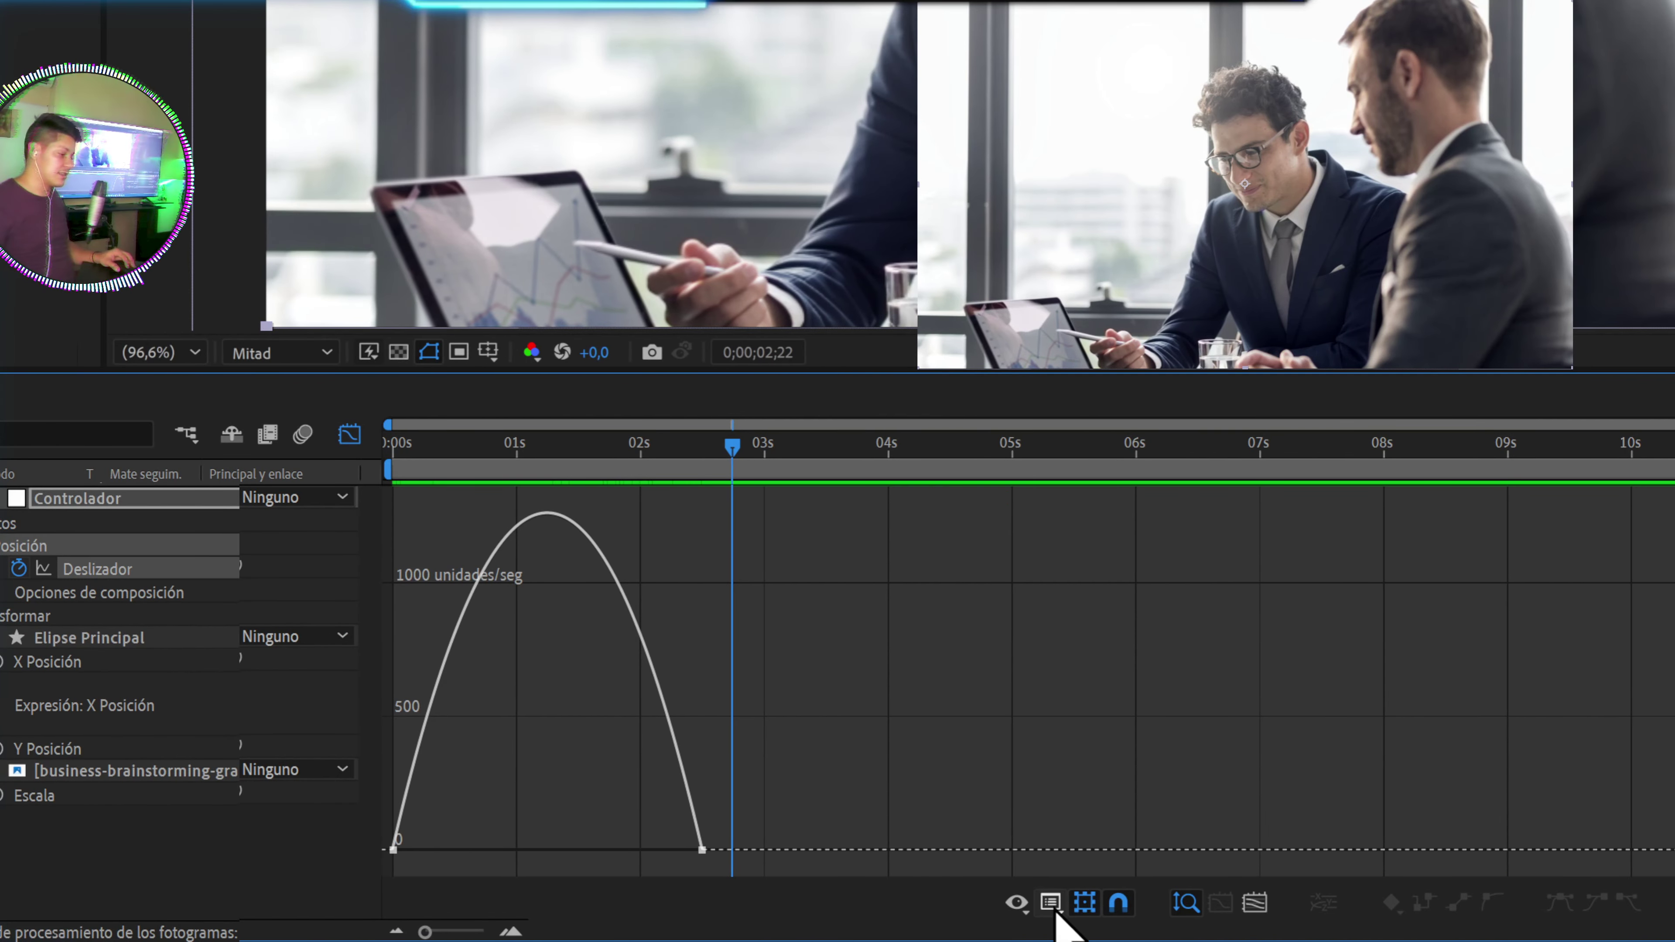
left_click(1052, 904)
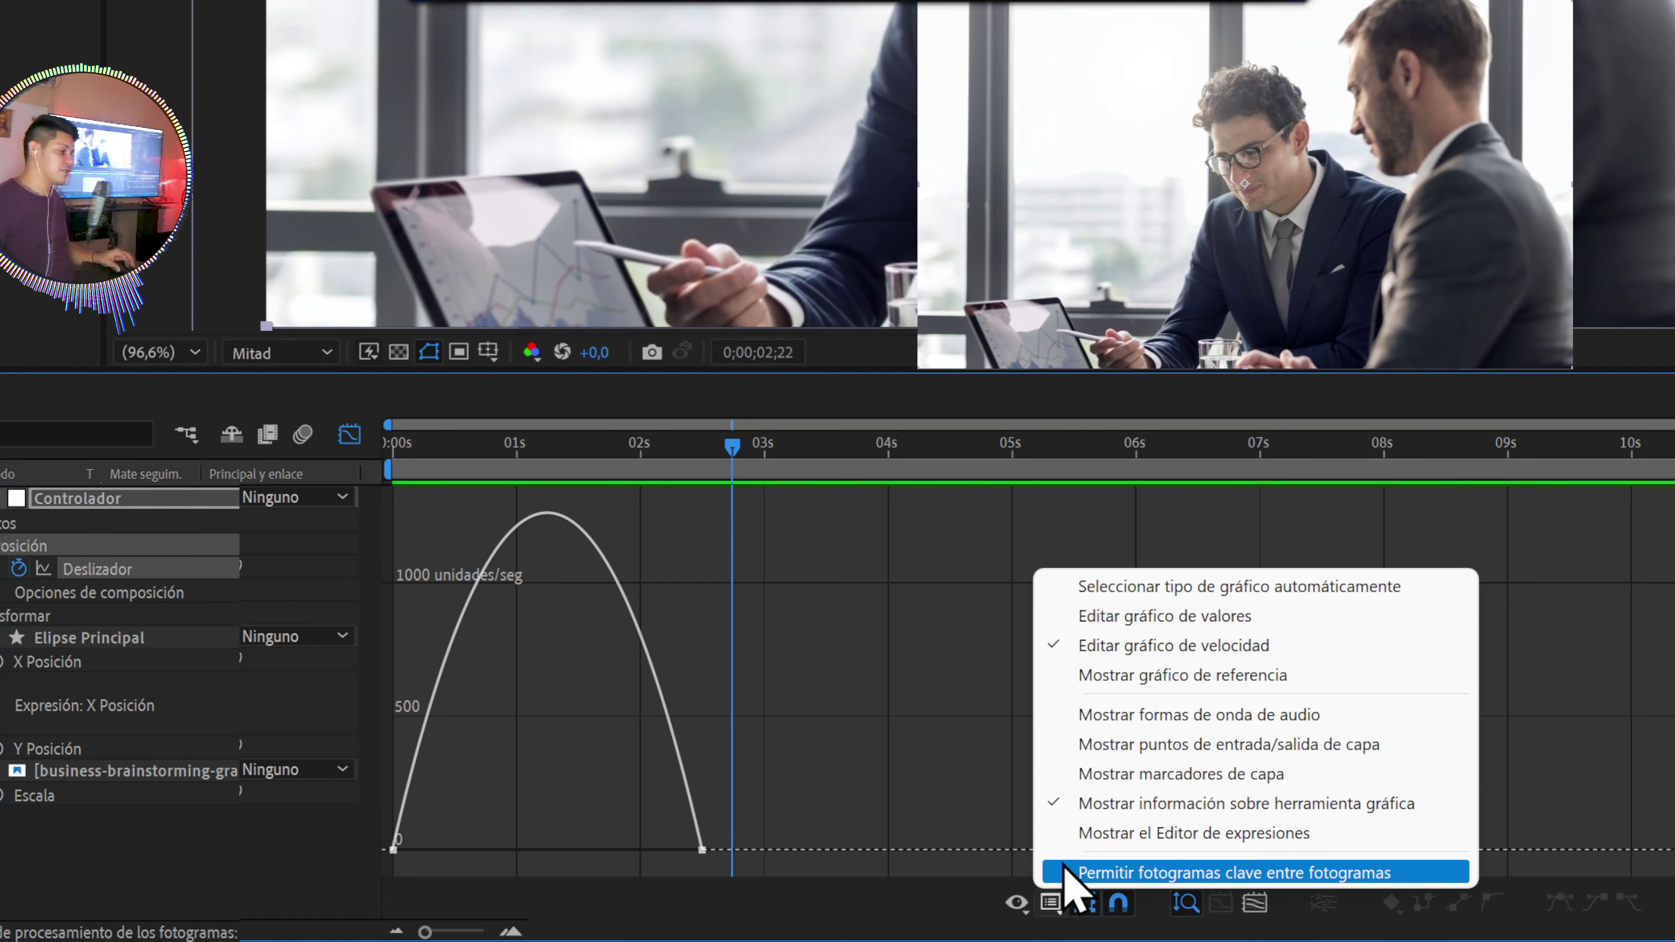
left_click(1171, 647)
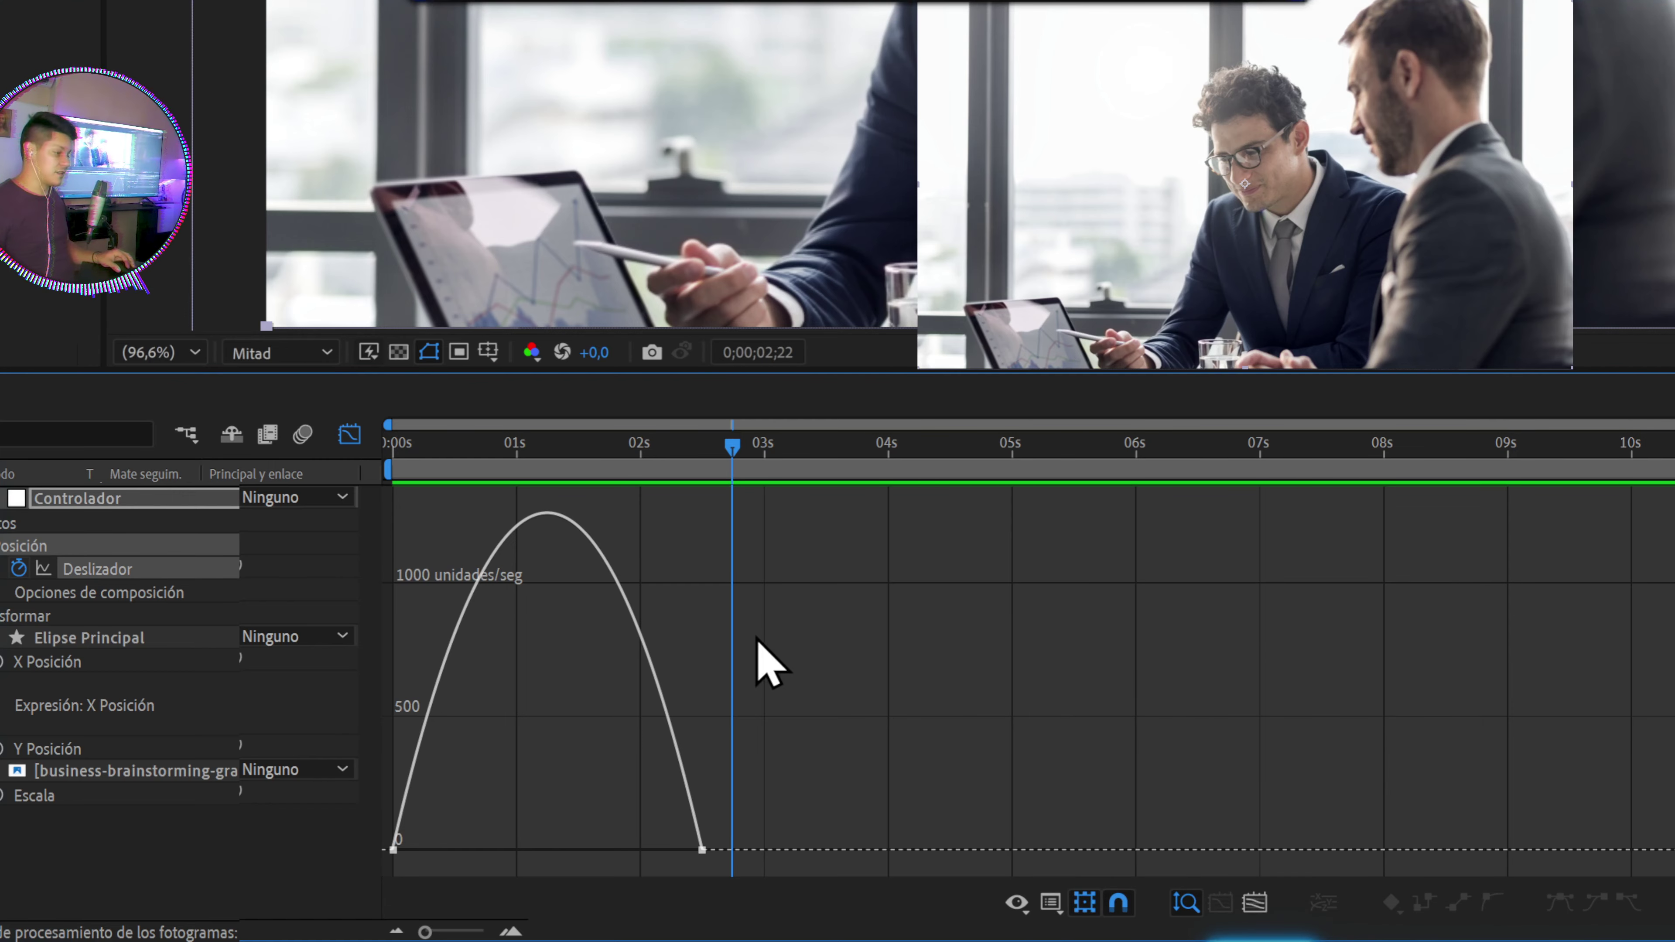
Drag the speed-graph handles to set the end keyframe's influence to about 82% and the start's to about 49%
left_click(393, 850)
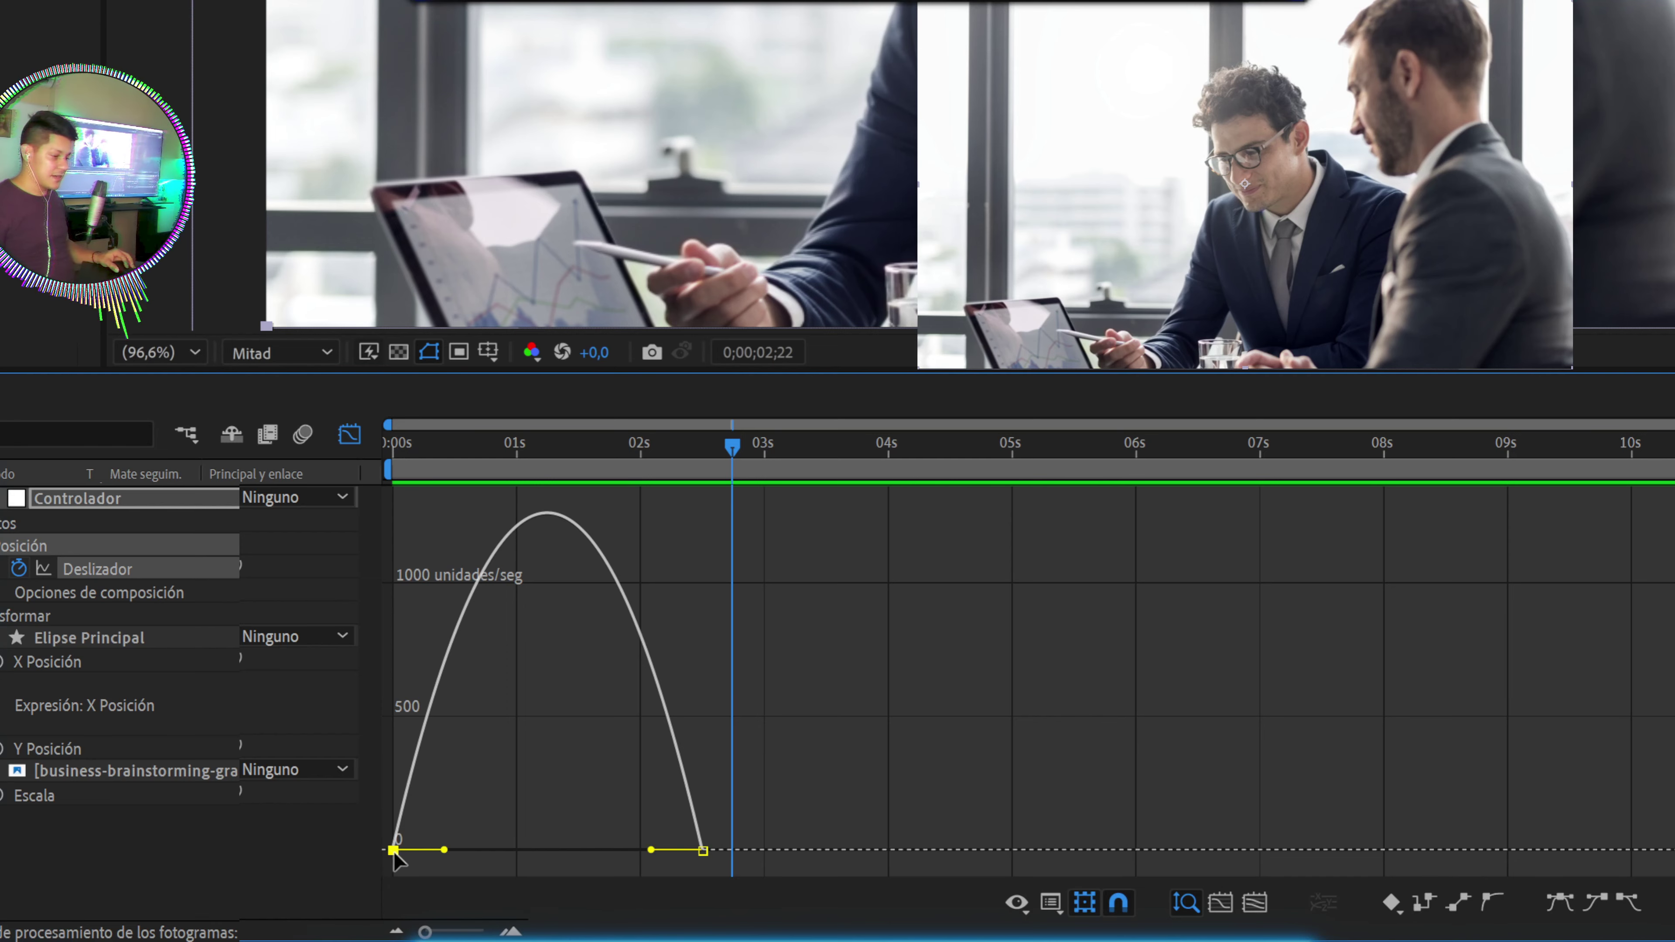
left_click(709, 872)
left_click(702, 851)
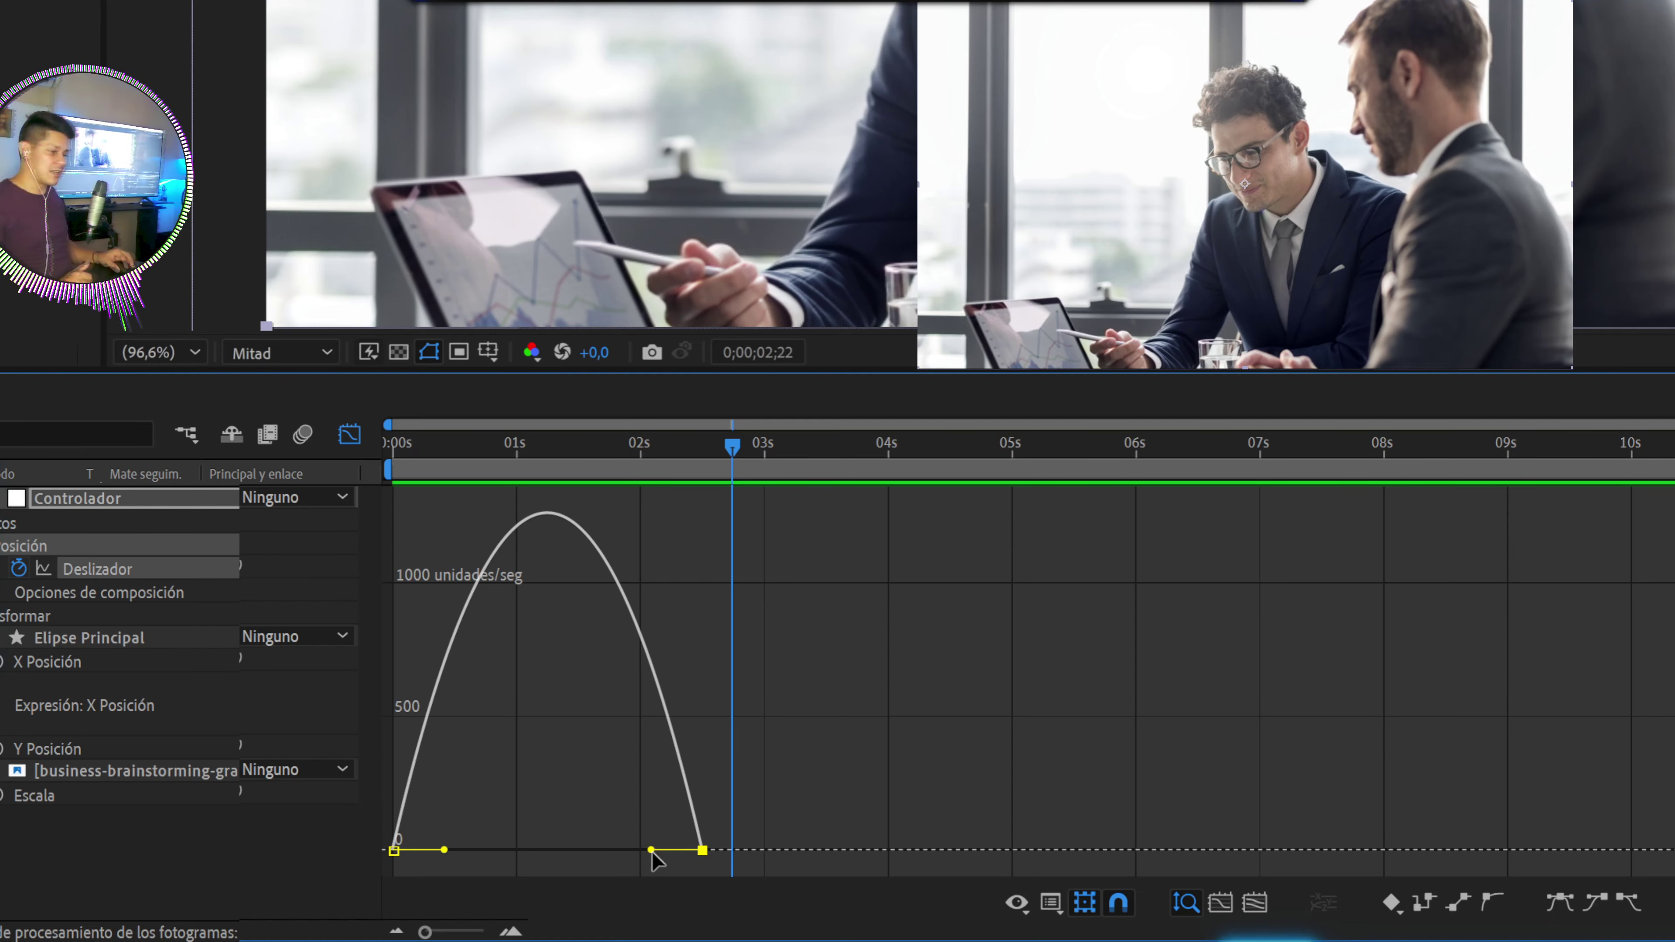
left_click_drag(651, 850, 567, 850)
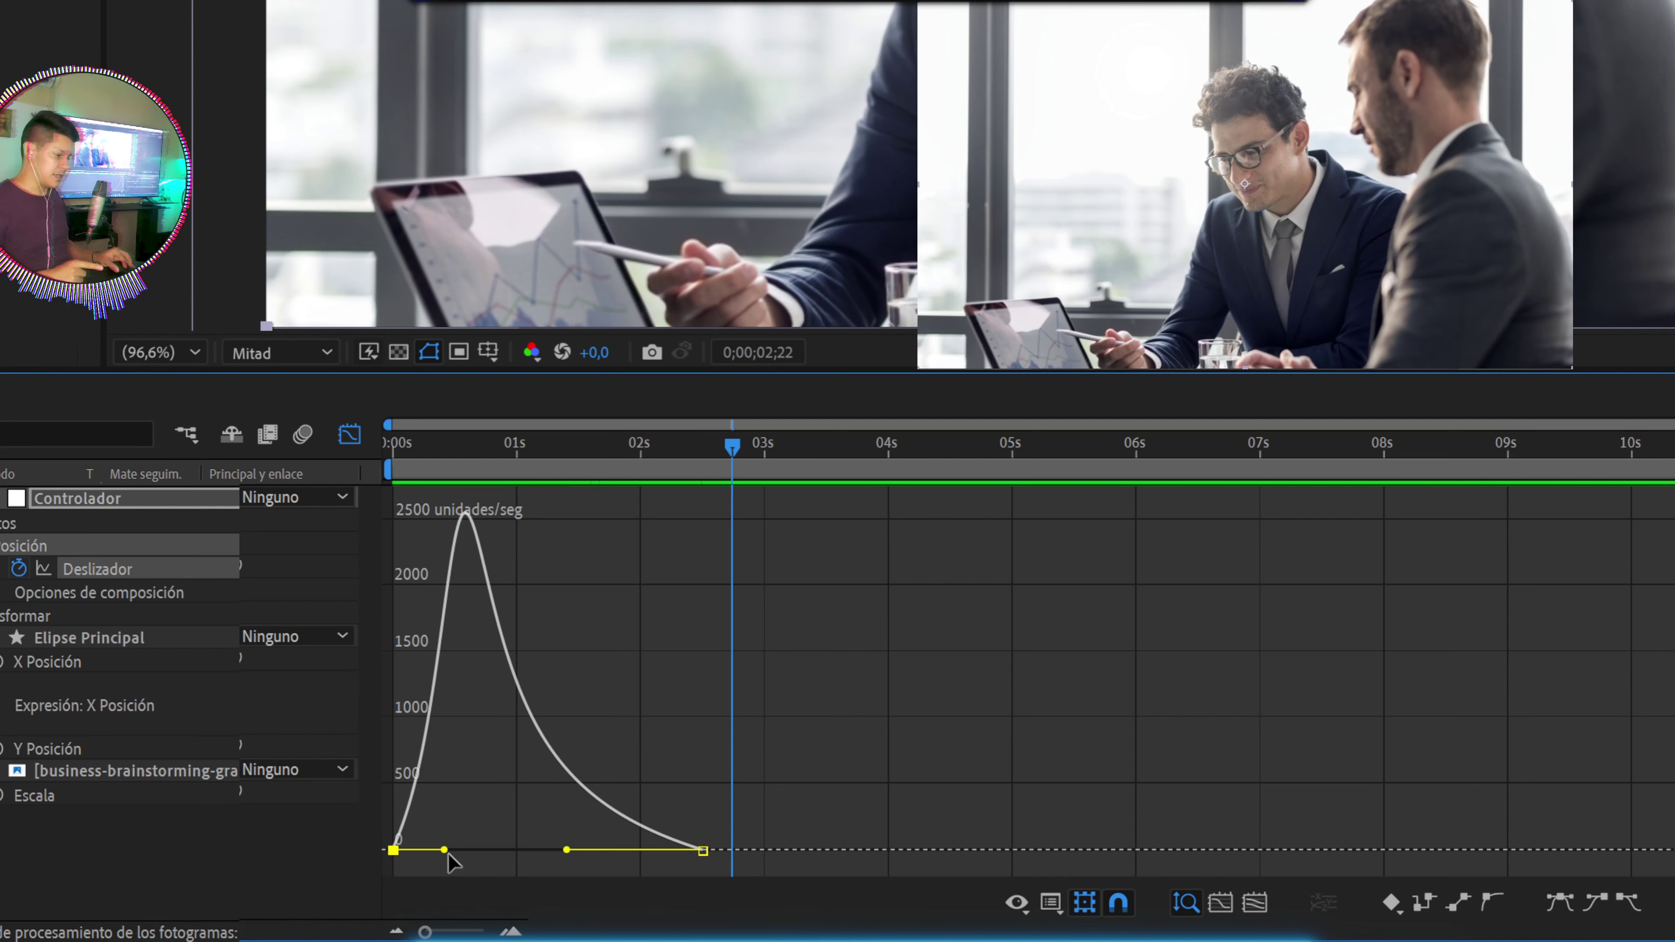
left_click_drag(448, 854, 476, 866)
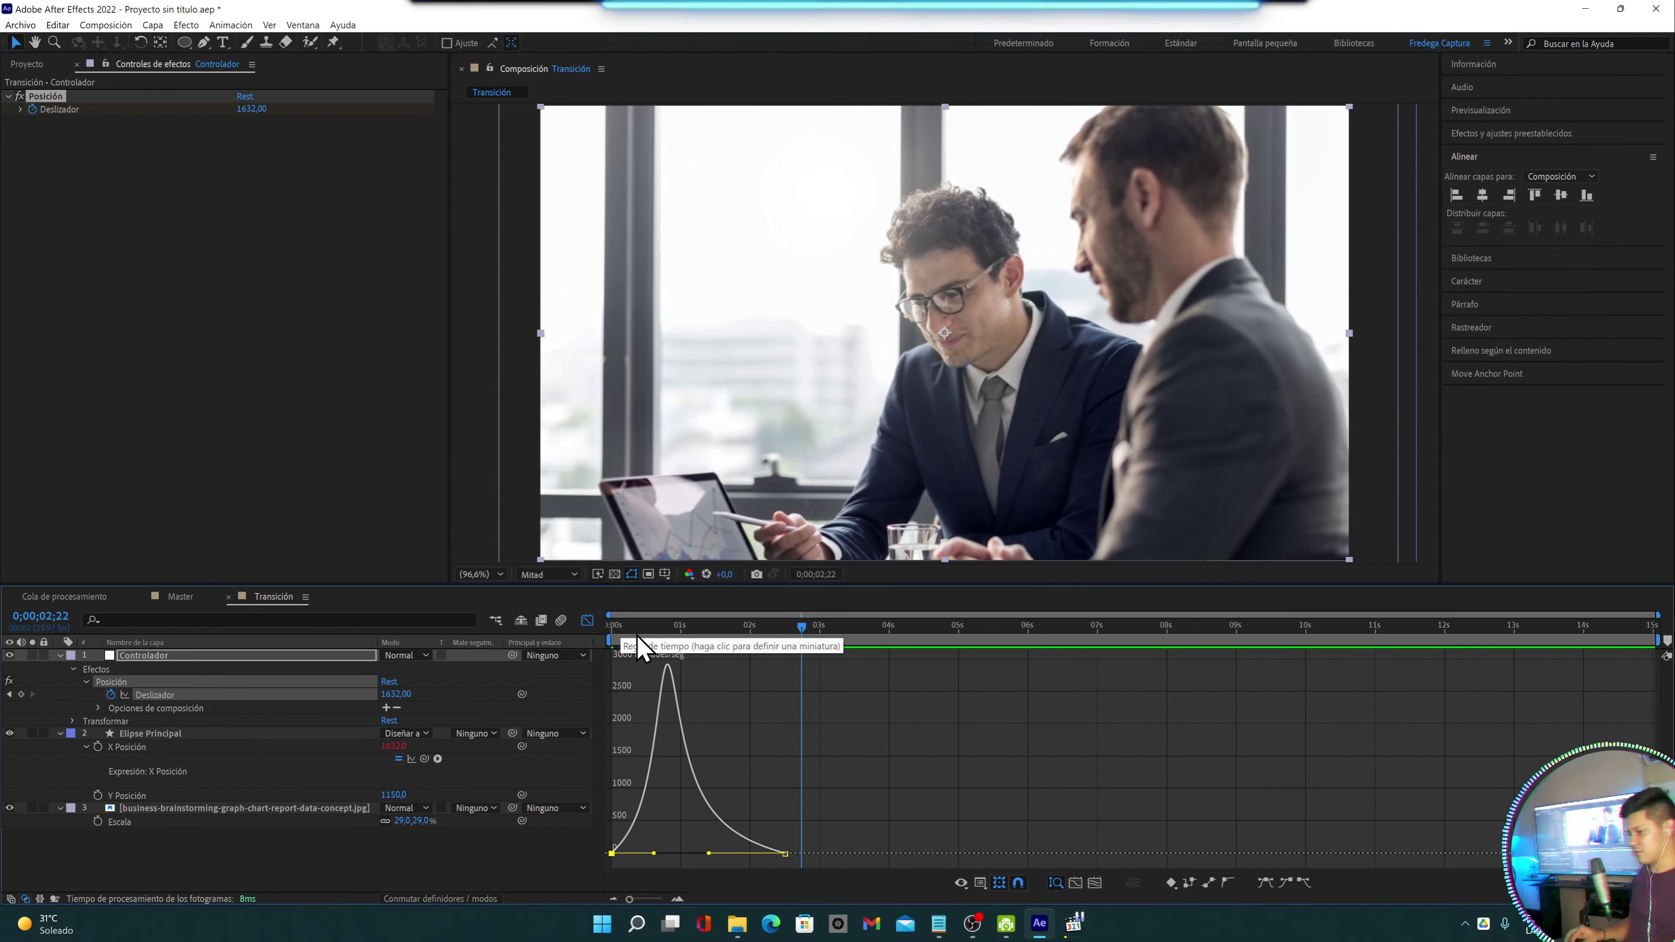
Preview the wipe with the new speed curve and nudge the final keyframe slightly later
left_click(623, 633)
left_click(612, 628)
key("space")
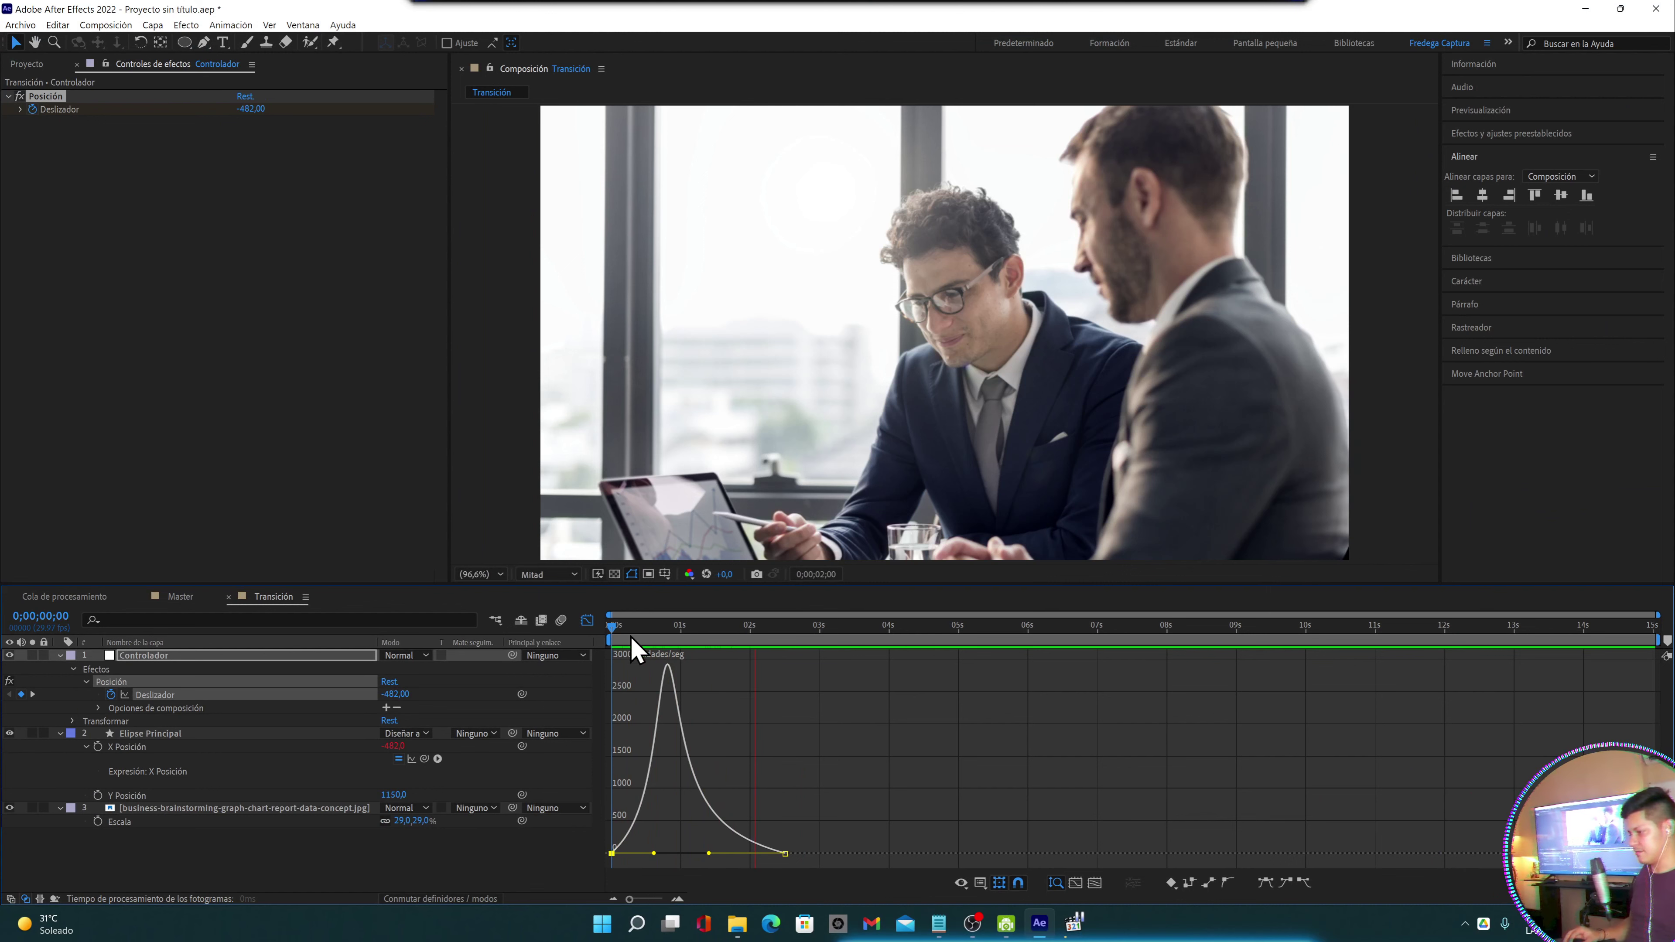
key("space")
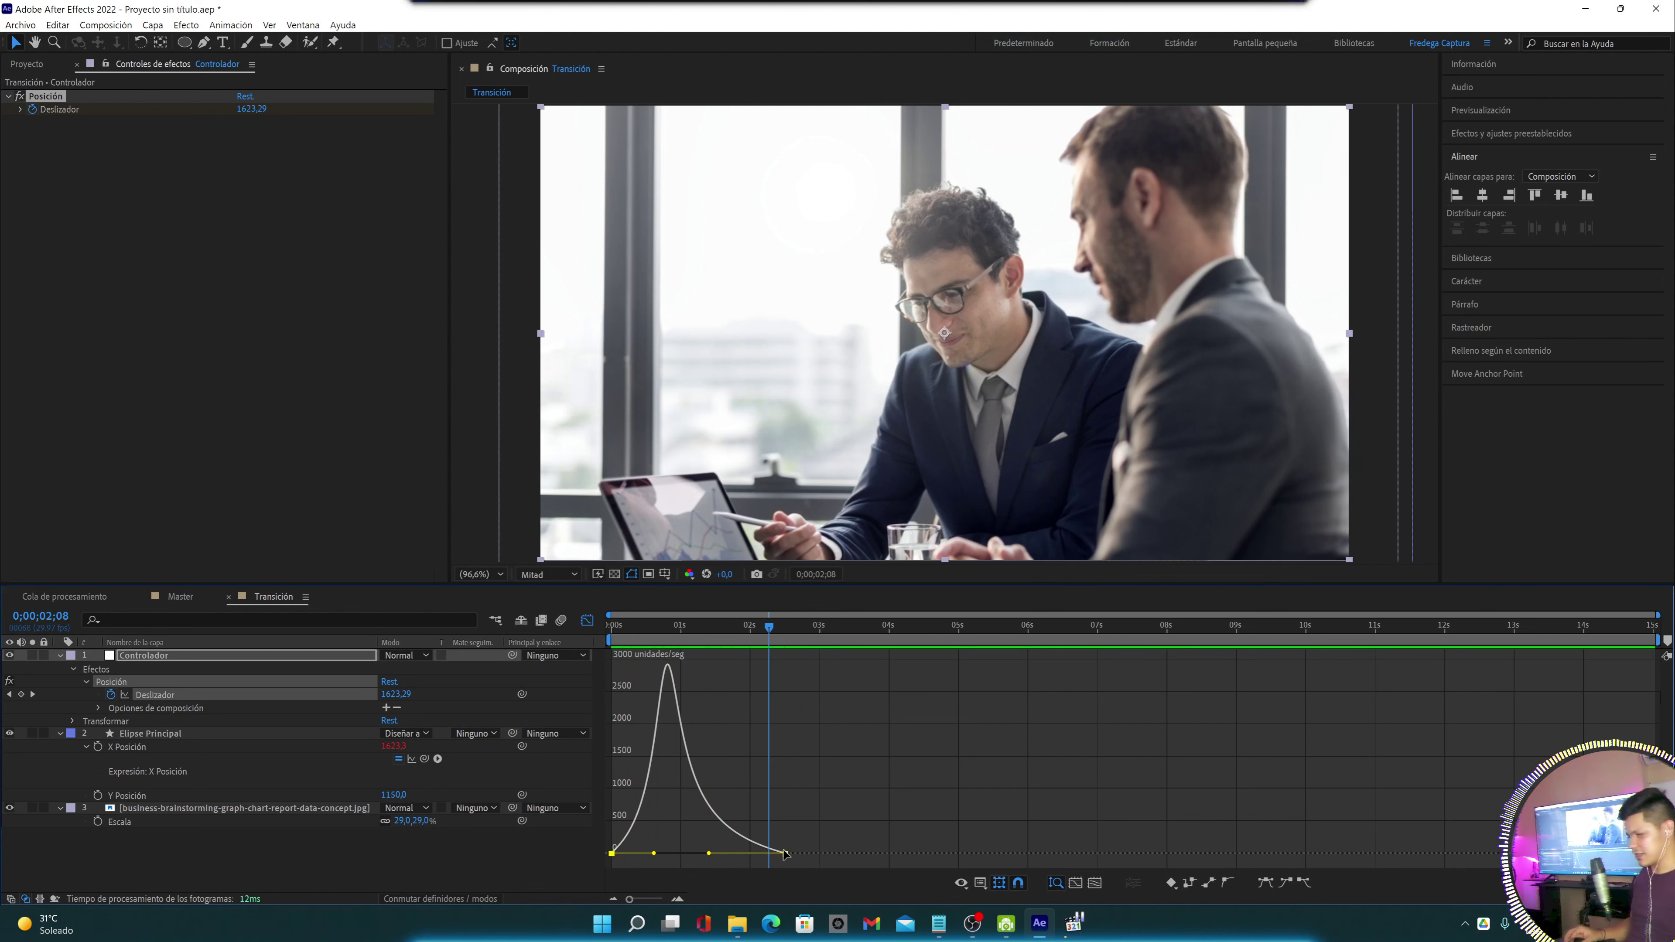
left_click_drag(790, 857, 705, 853)
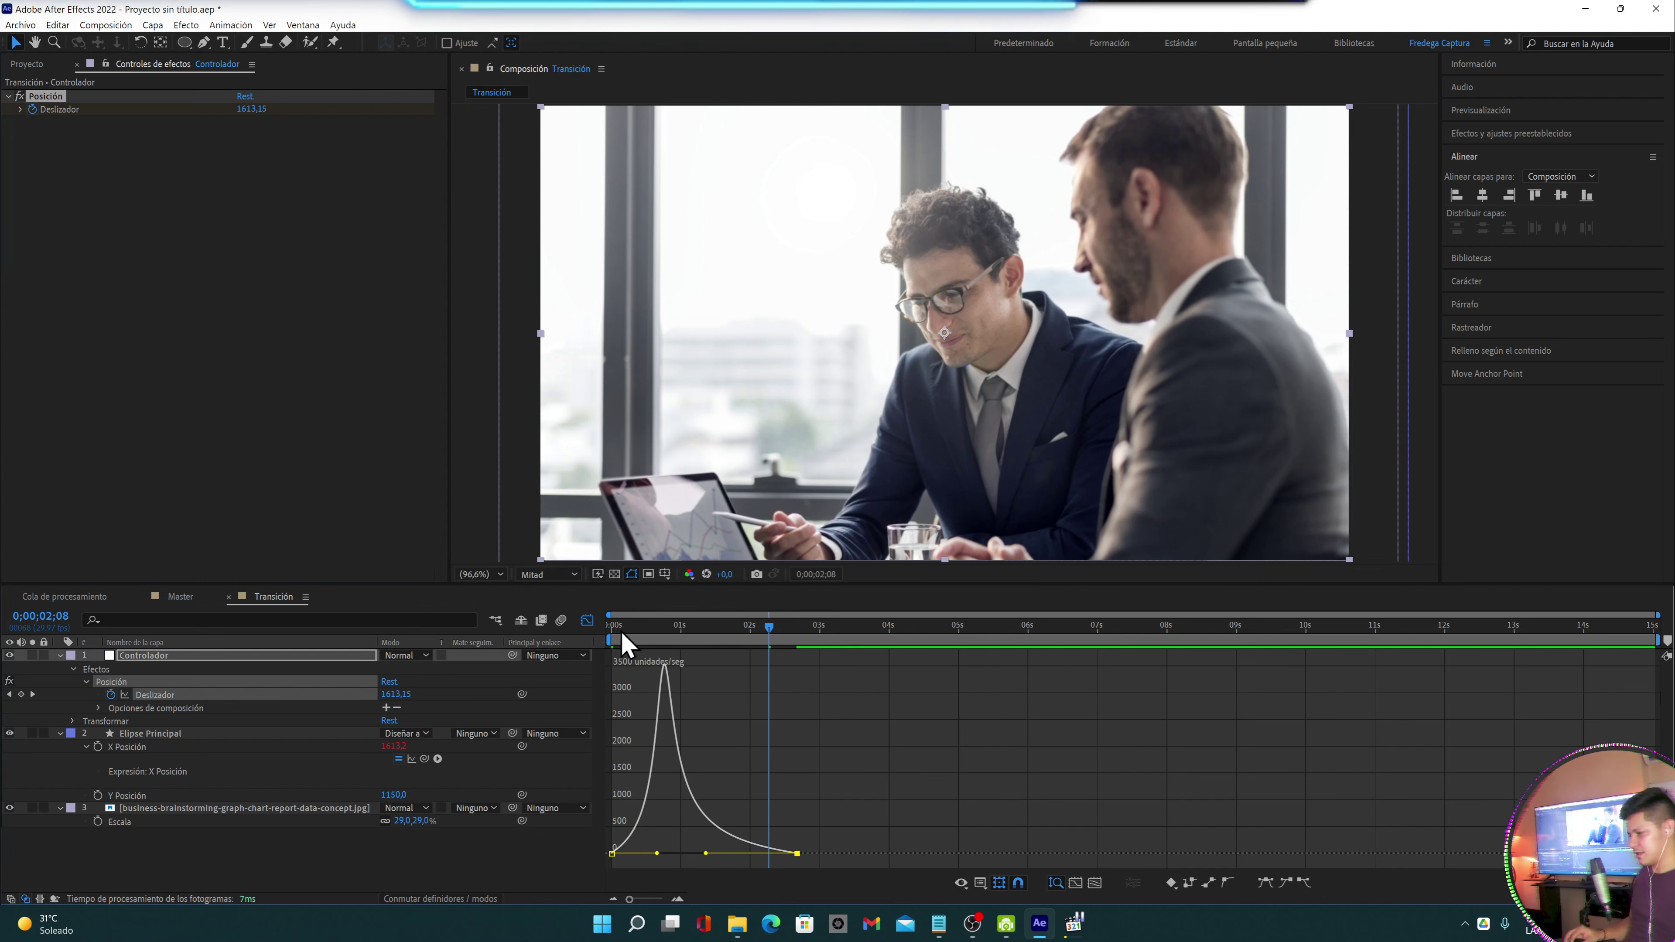
Replay the adjusted wipe, scrub to about one second, and bring up the Demo Corporativo.mov reference
key("Home")
key("space")
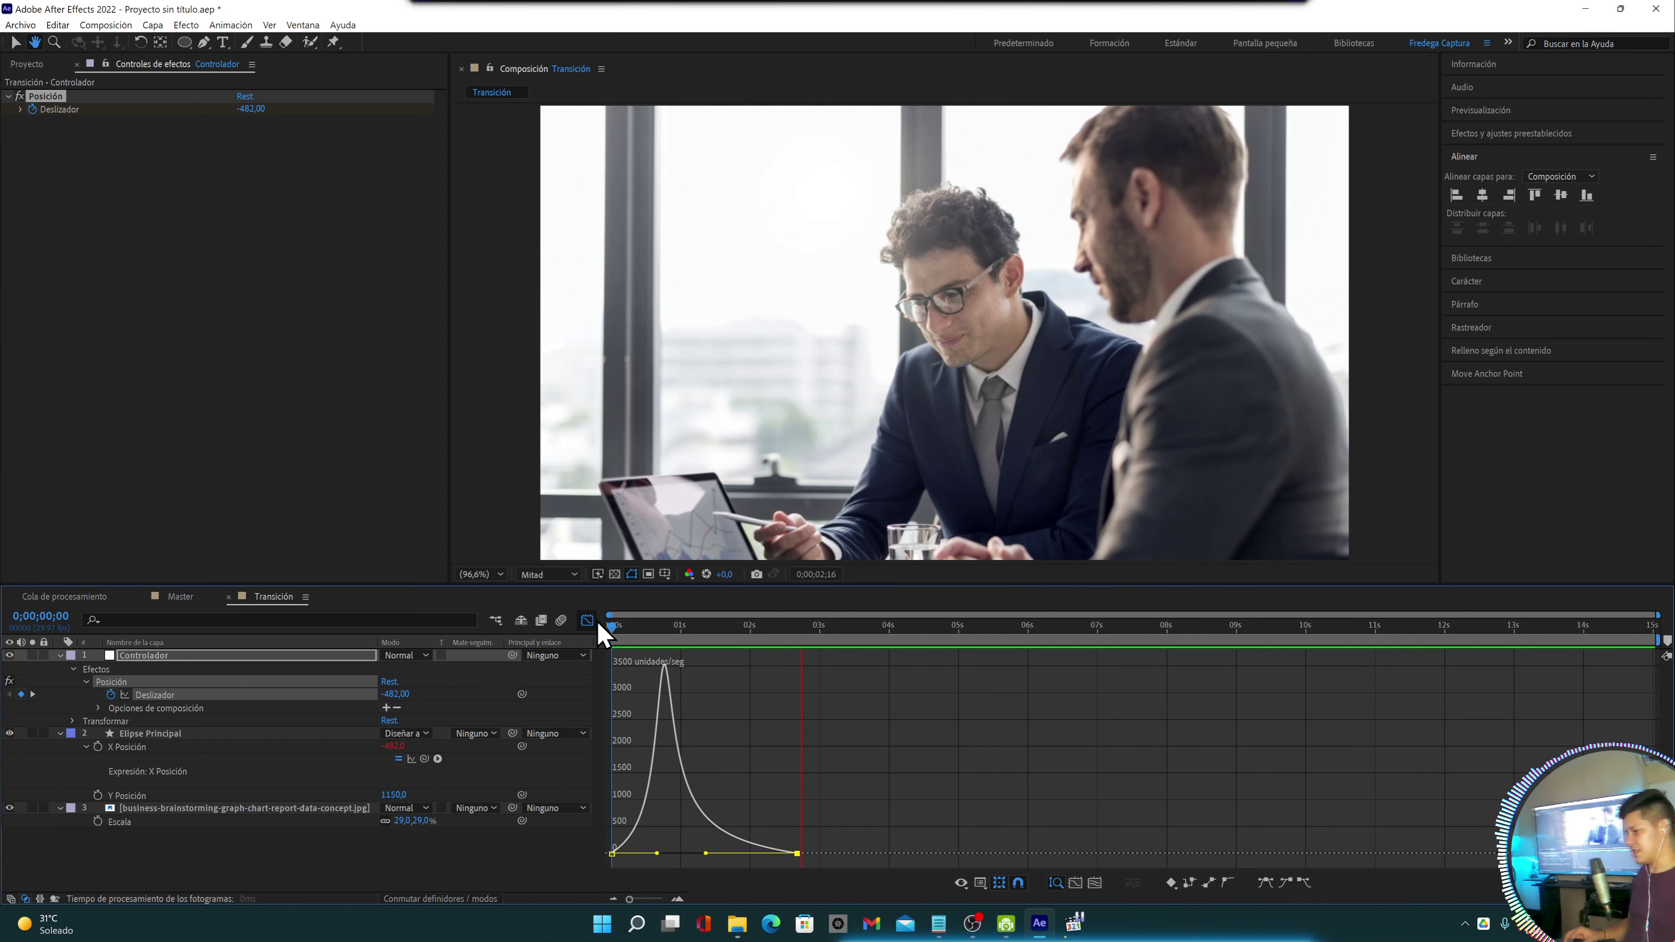
key("space")
left_click(612, 627)
key("space")
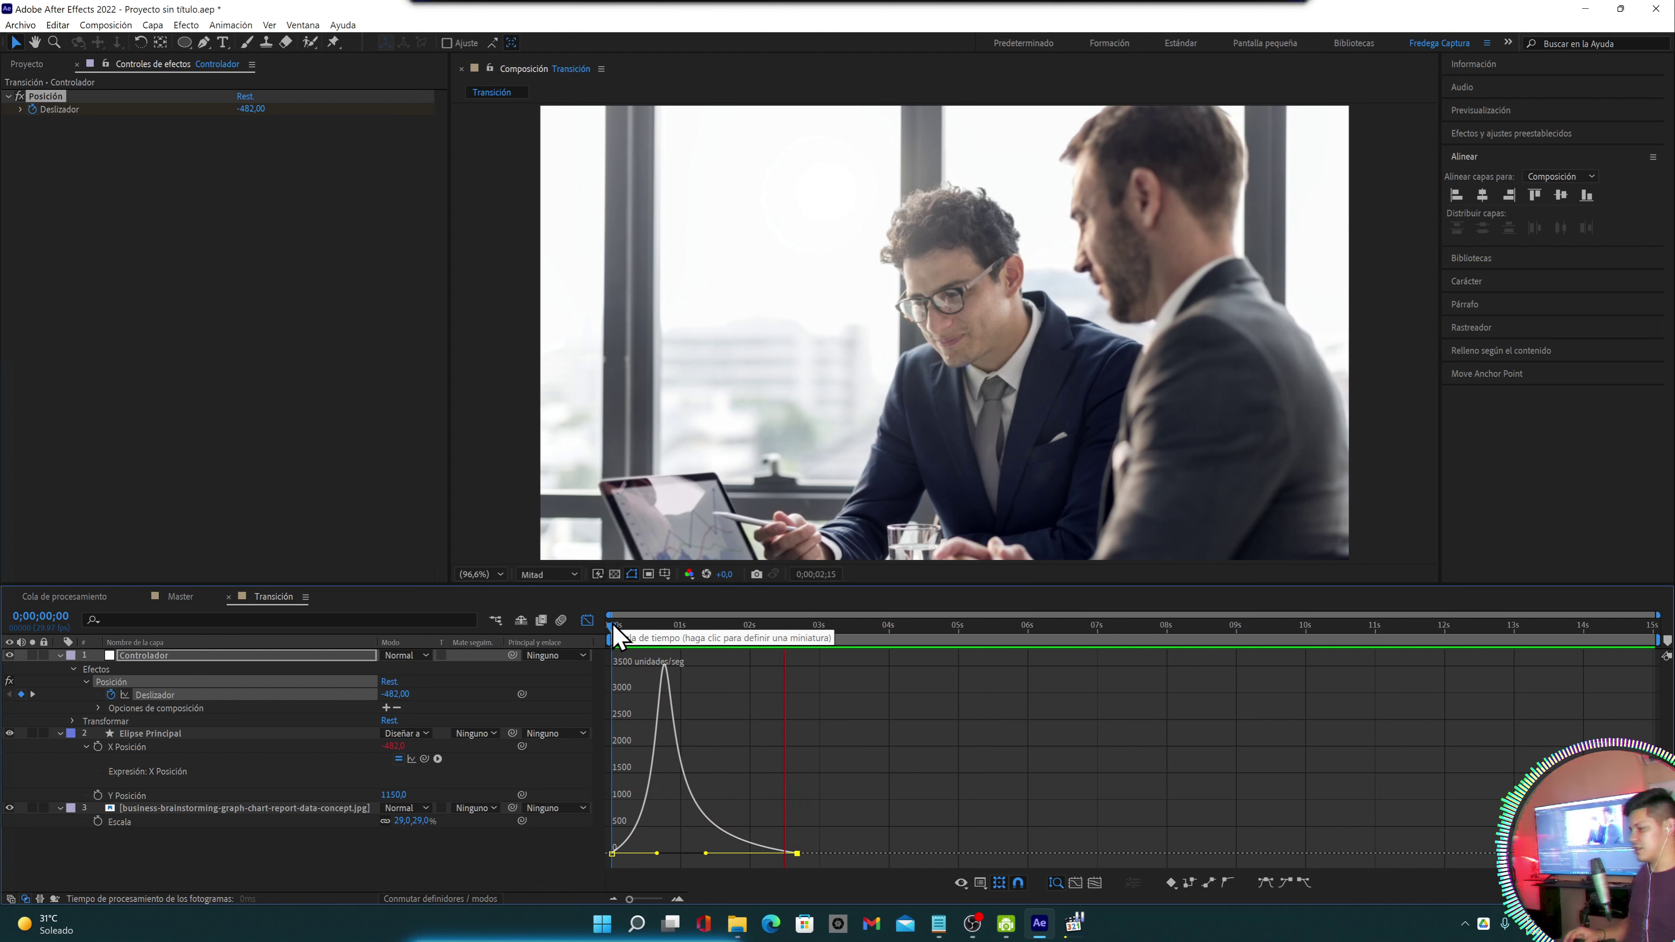
key("space")
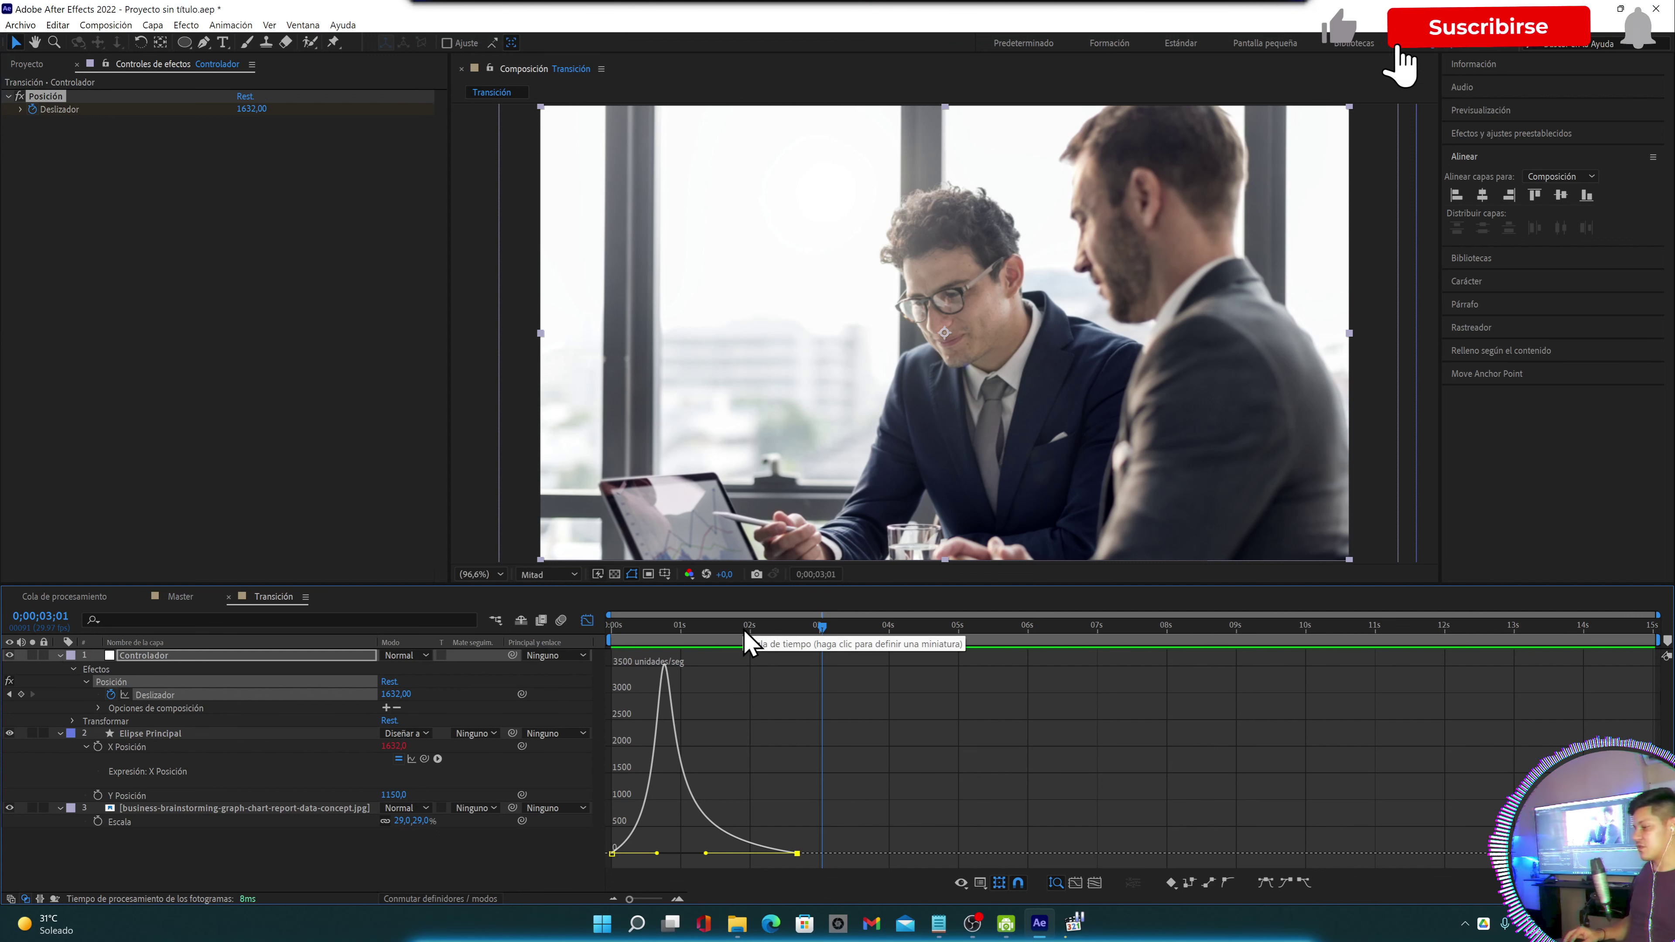
left_click_drag(732, 630, 690, 627)
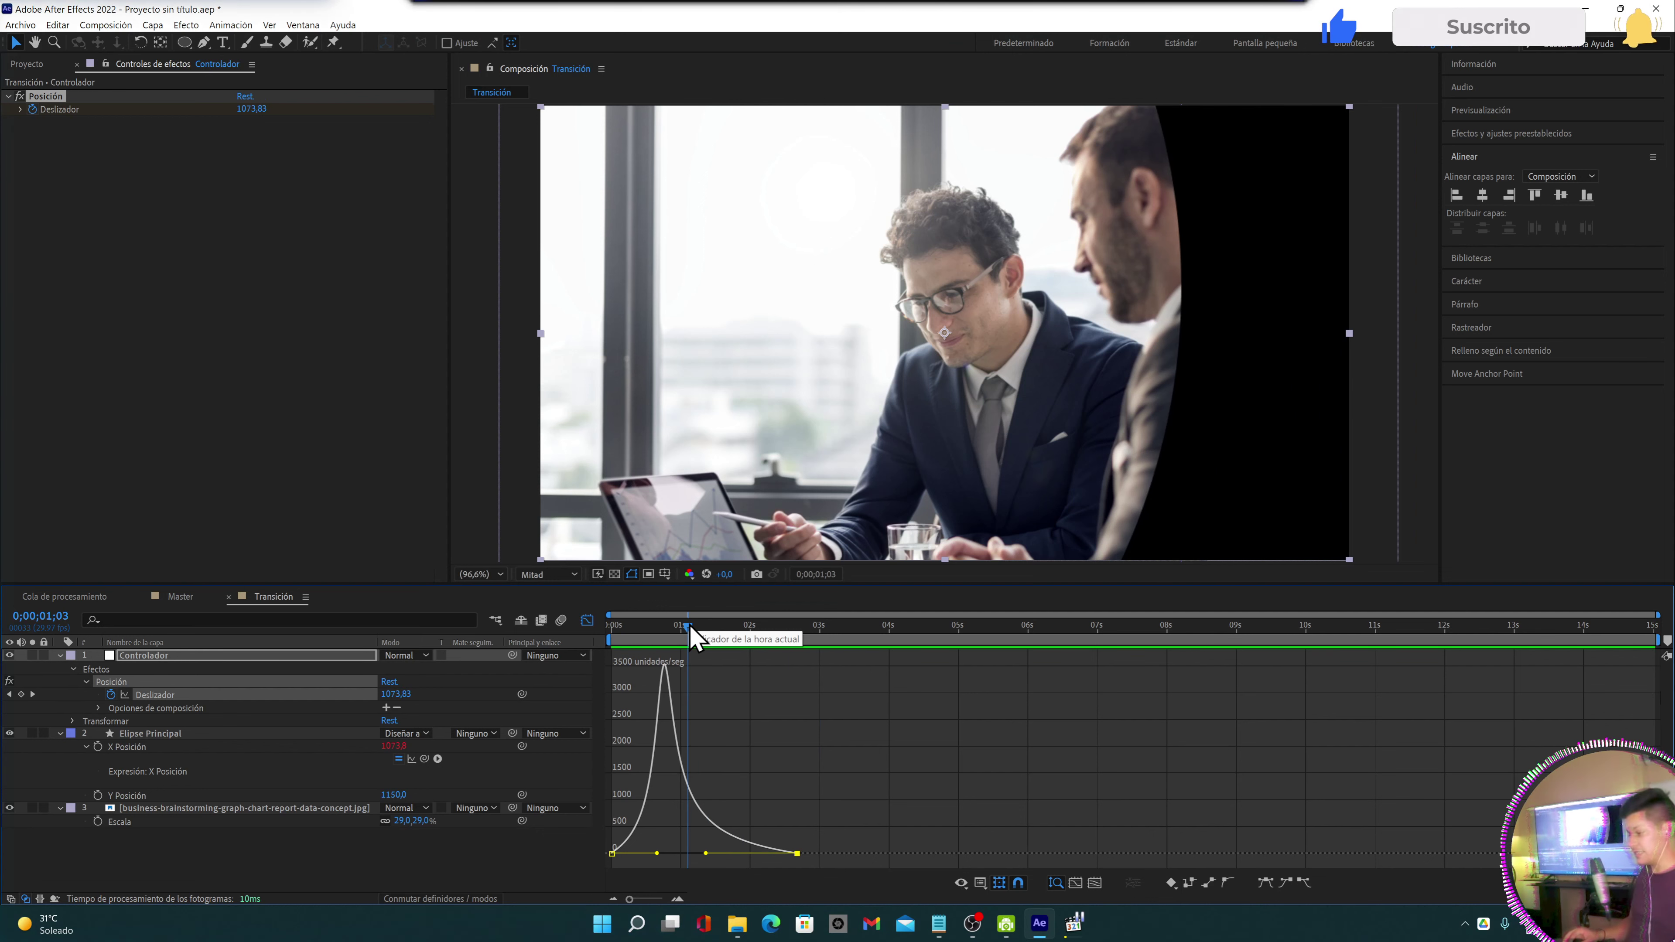
left_click(1073, 925)
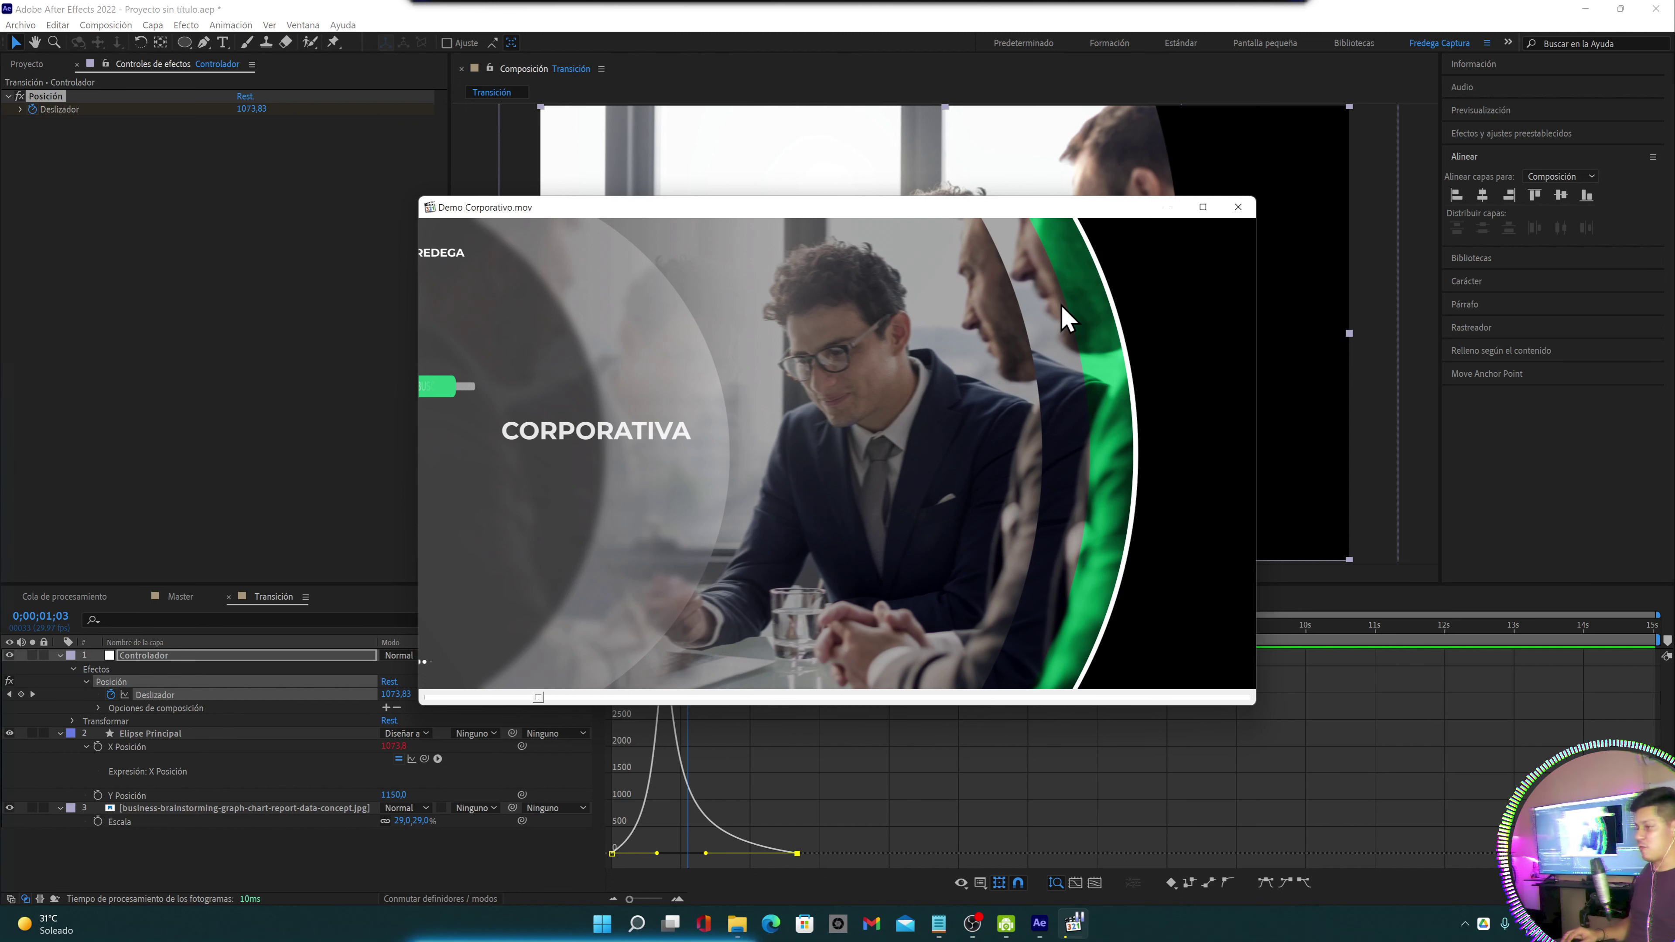
Minimize the Demo Corporativo.mov player to return to the Transición composition
left_click(1182, 214)
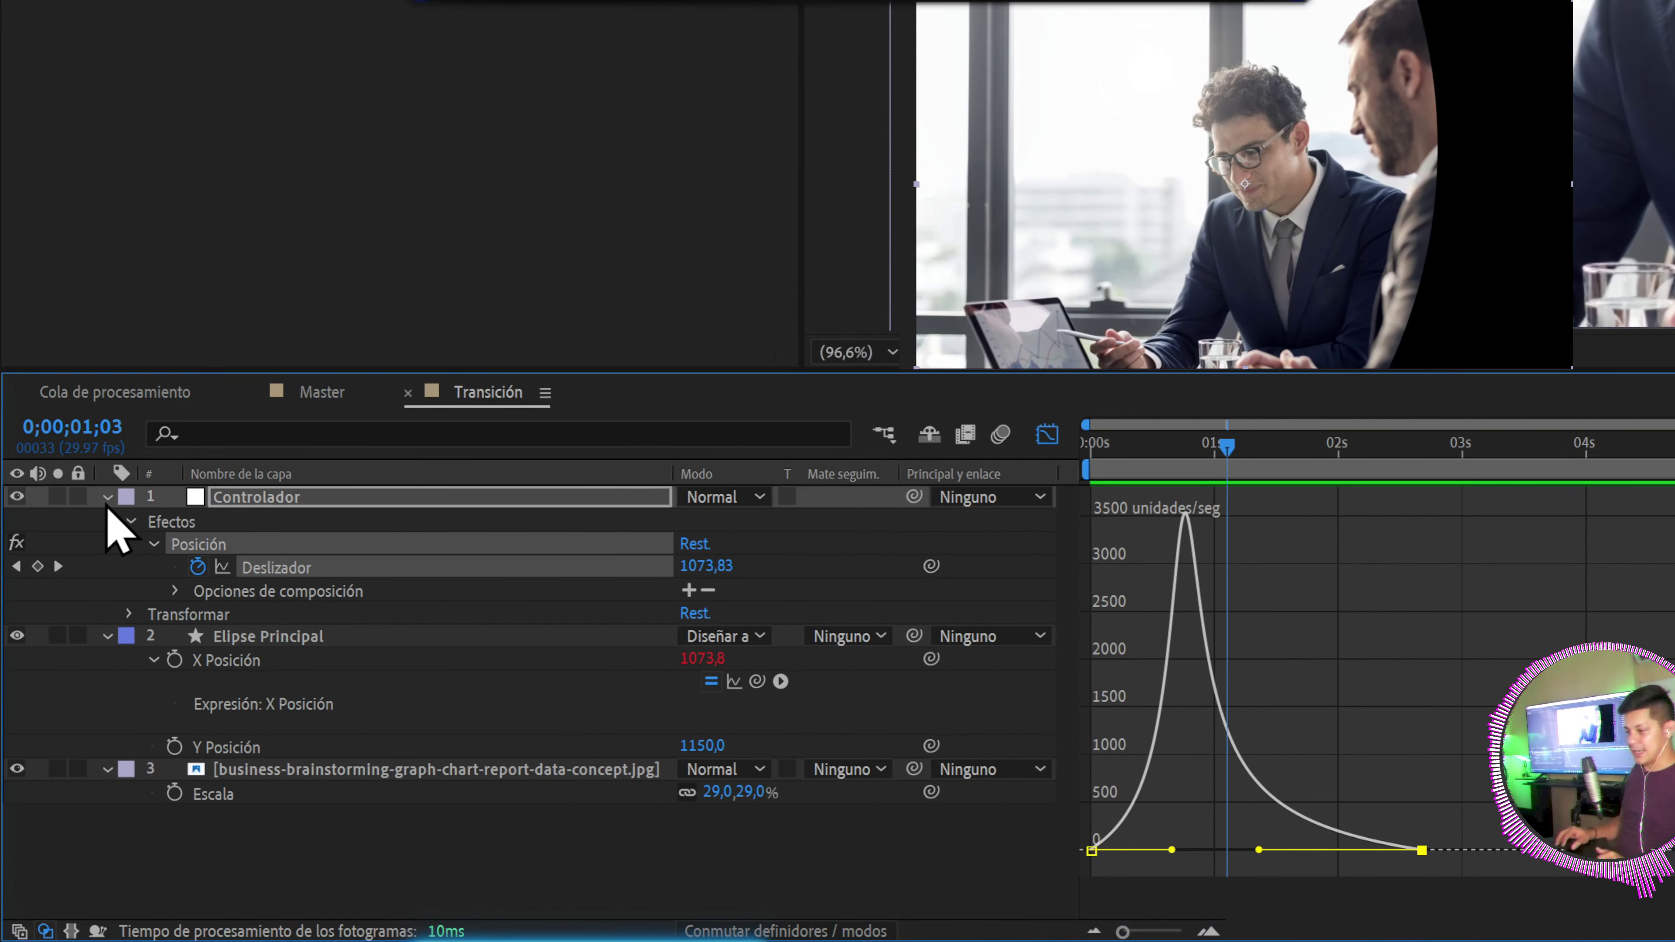
Collapse the layers, duplicate Elipse Principal with Ctrl+D, and rename the copy 'Aumento'
left_click(106, 497)
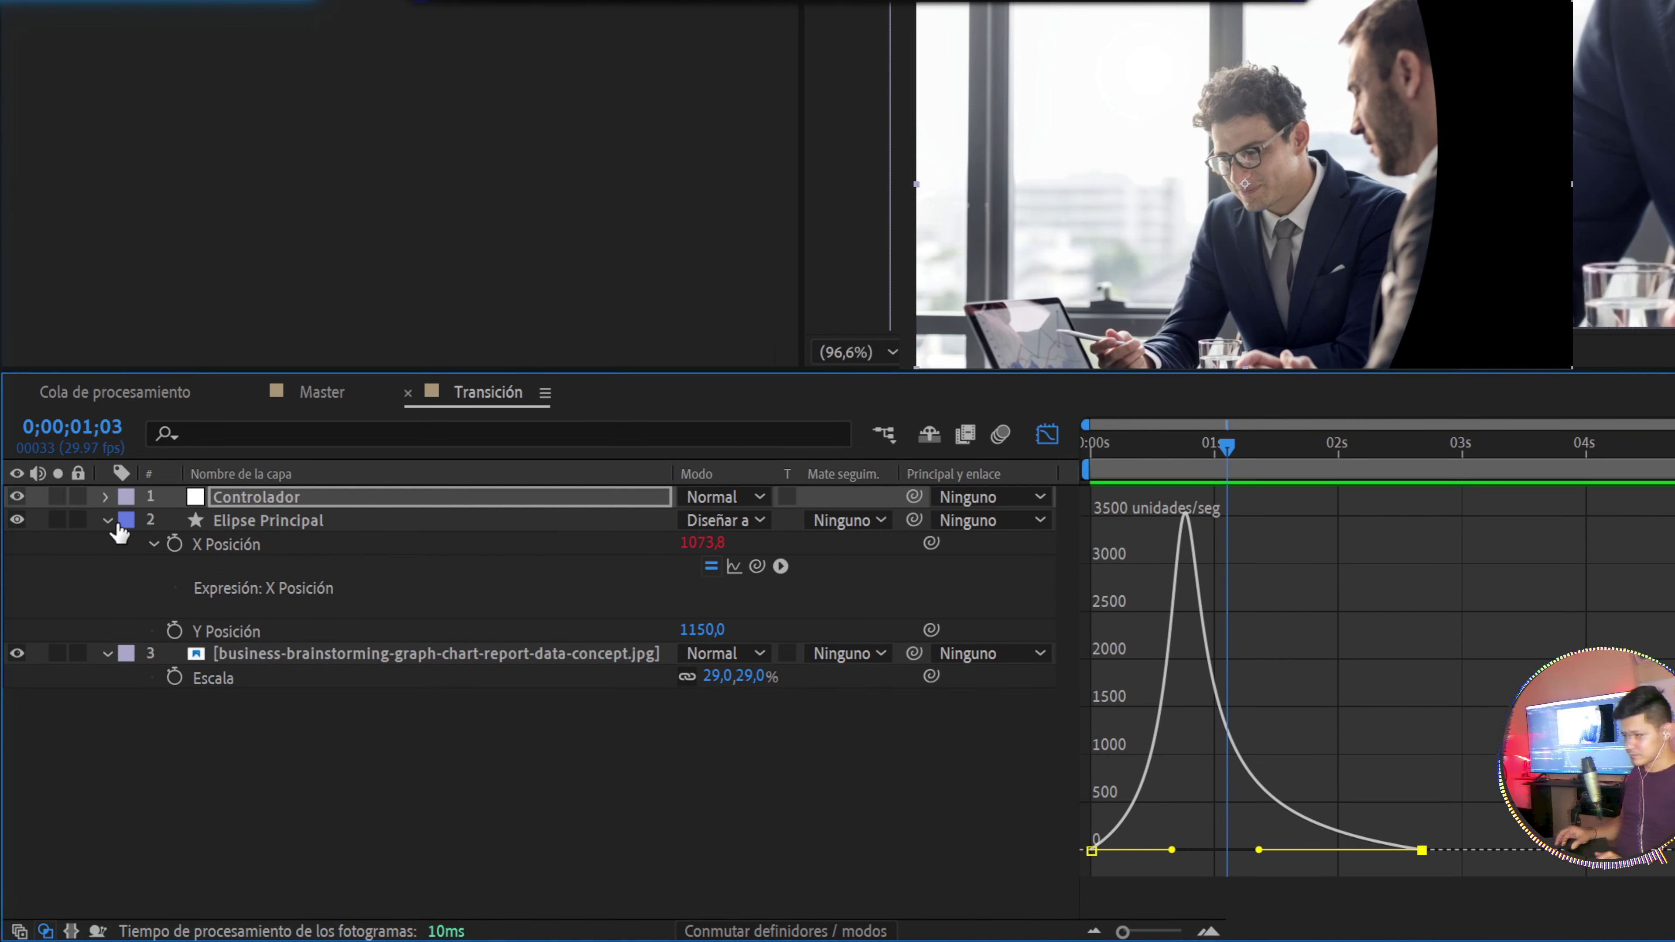
left_click(107, 520)
left_click(275, 520)
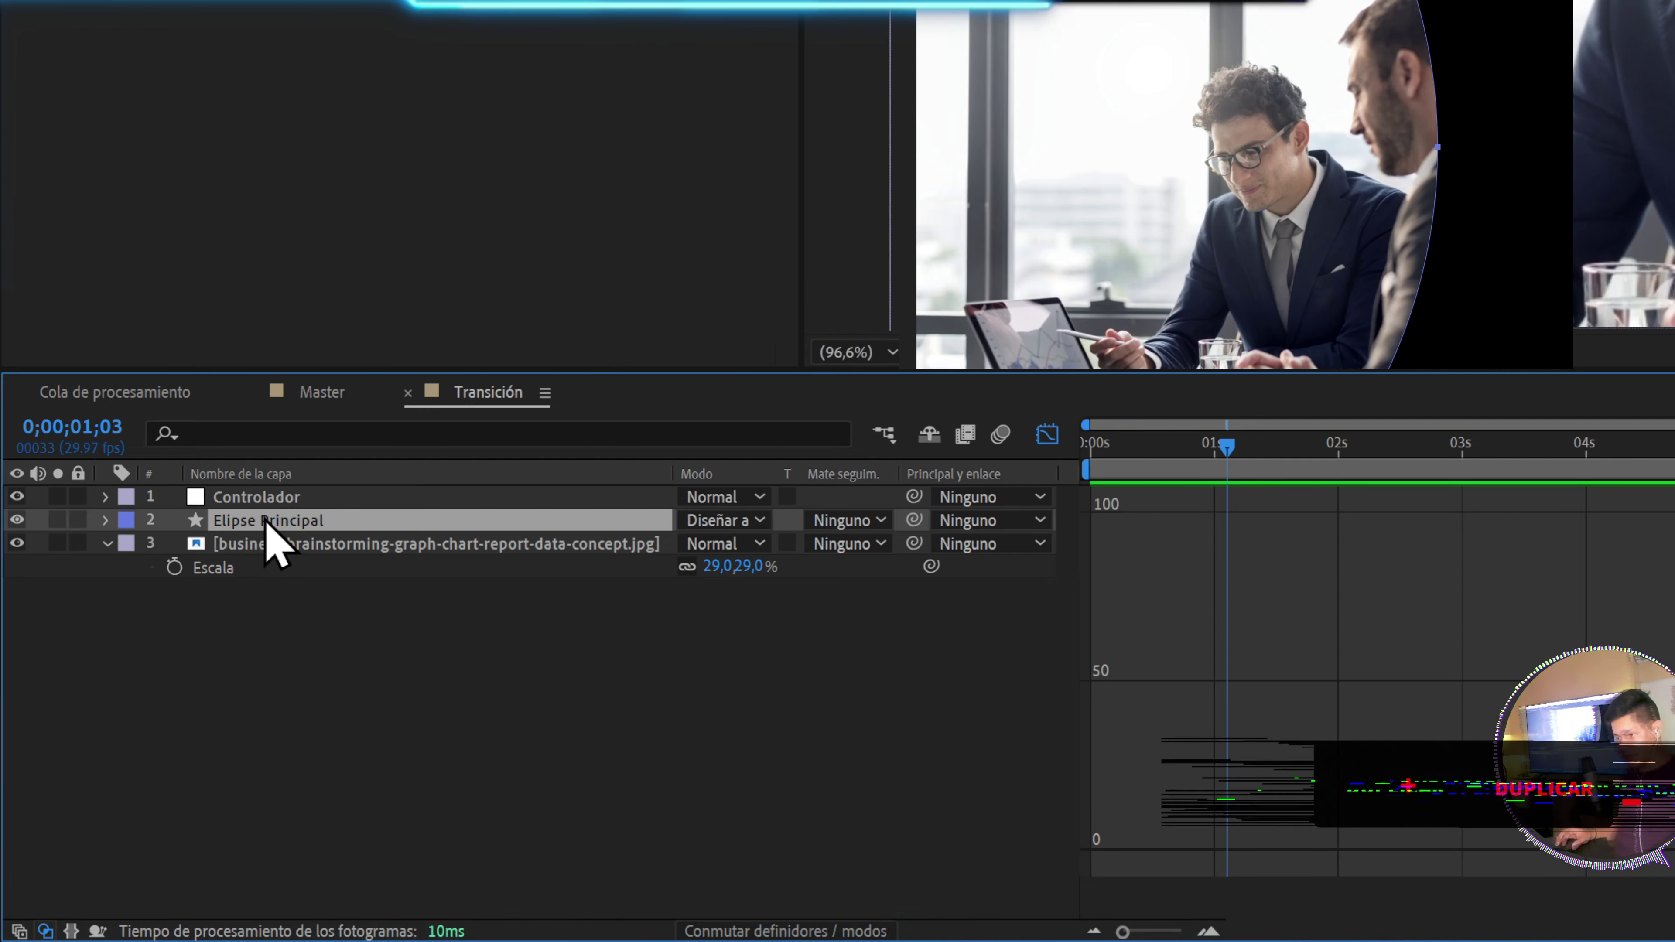
key("ctrl+d")
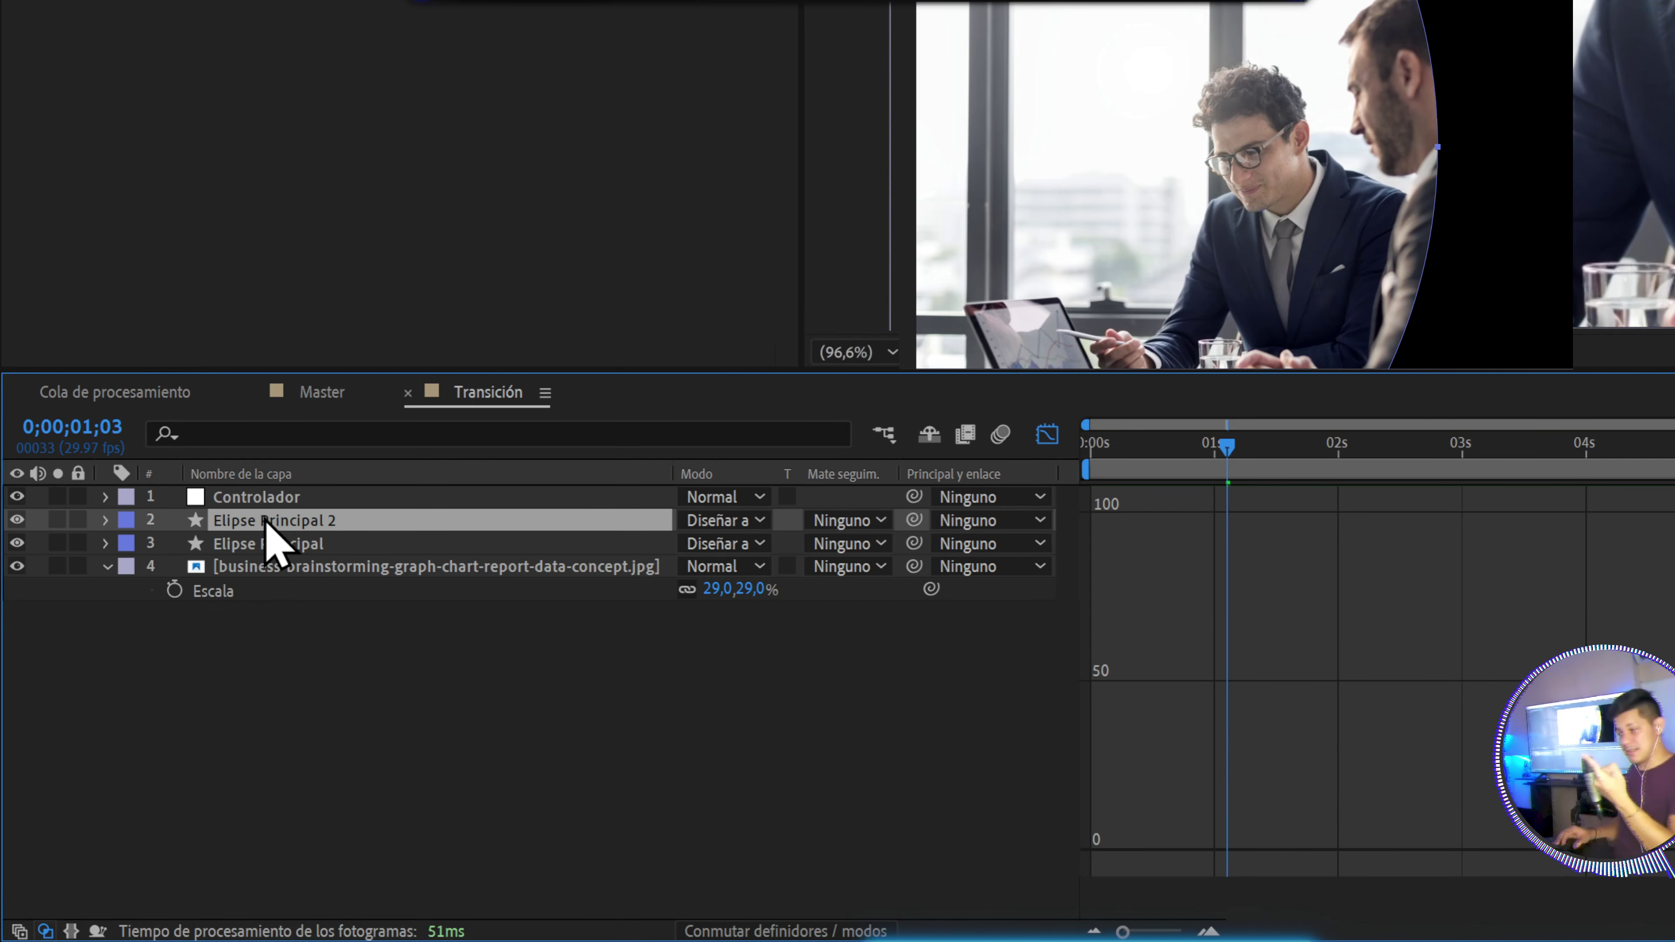
key("Return")
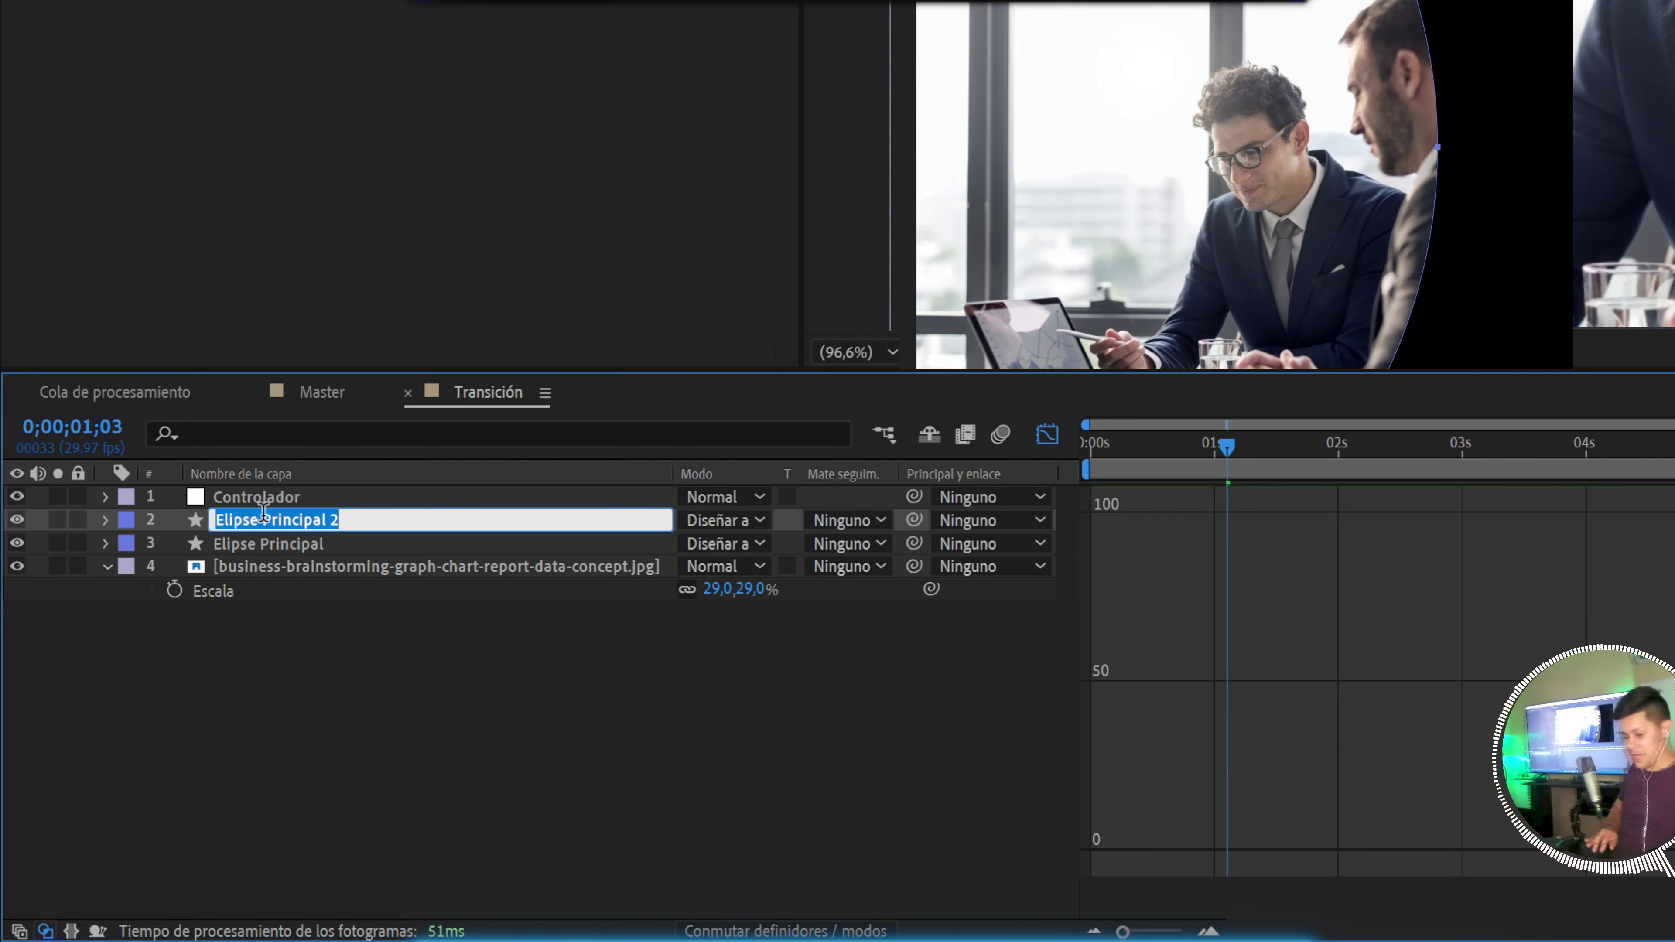
type("A")
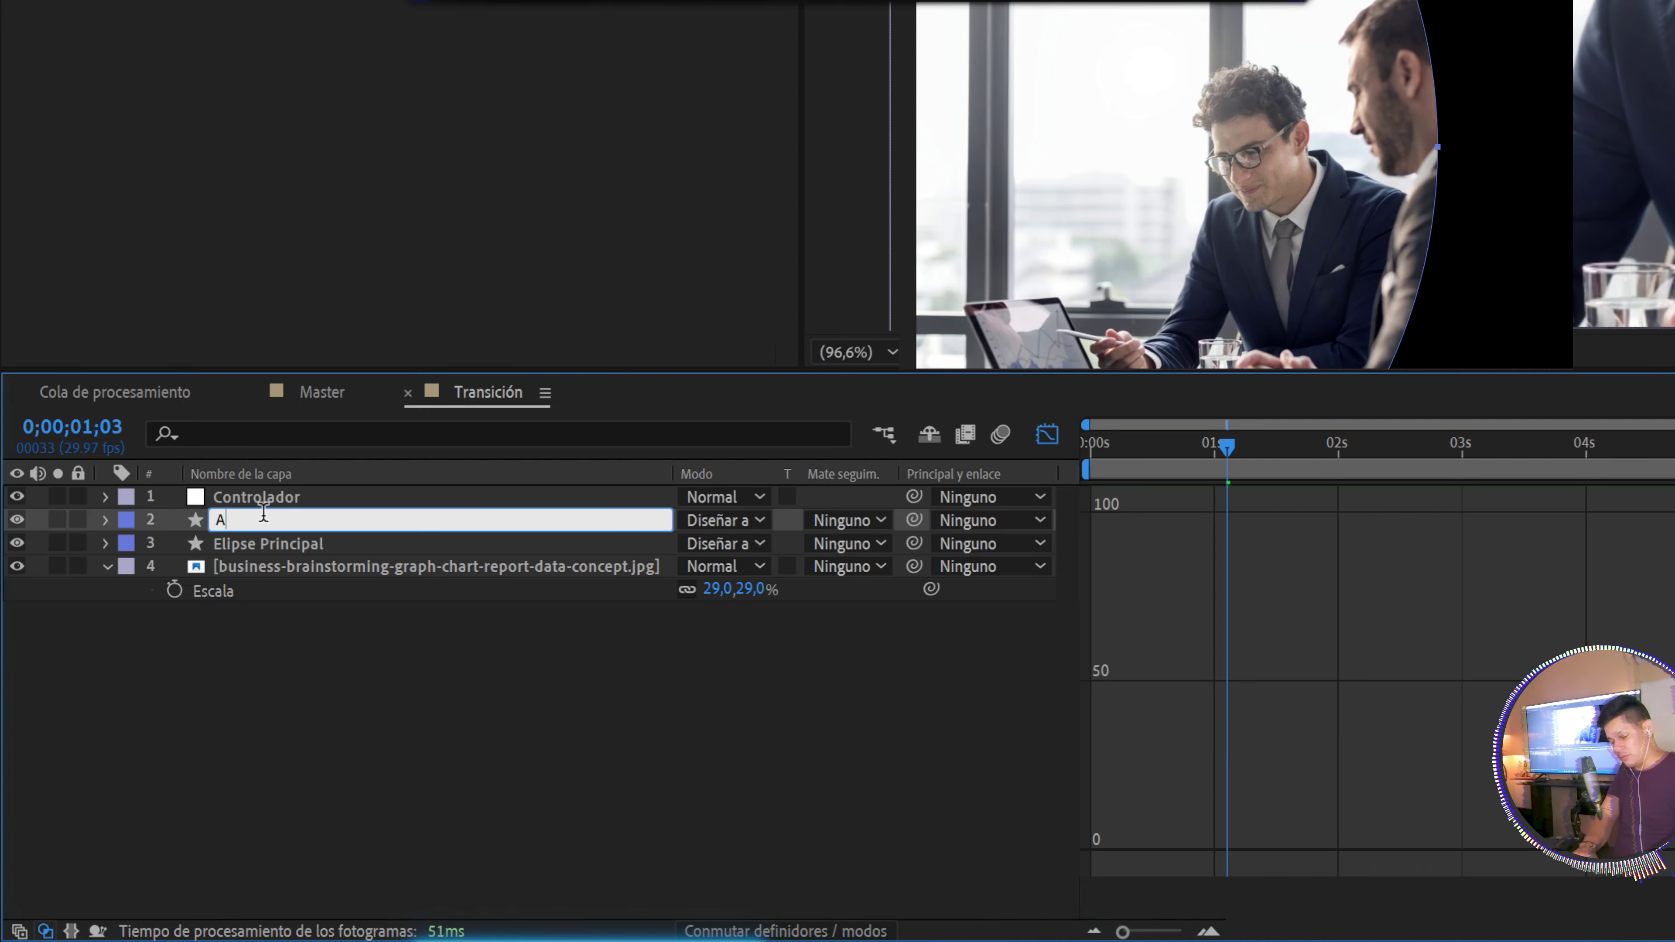
type("umento")
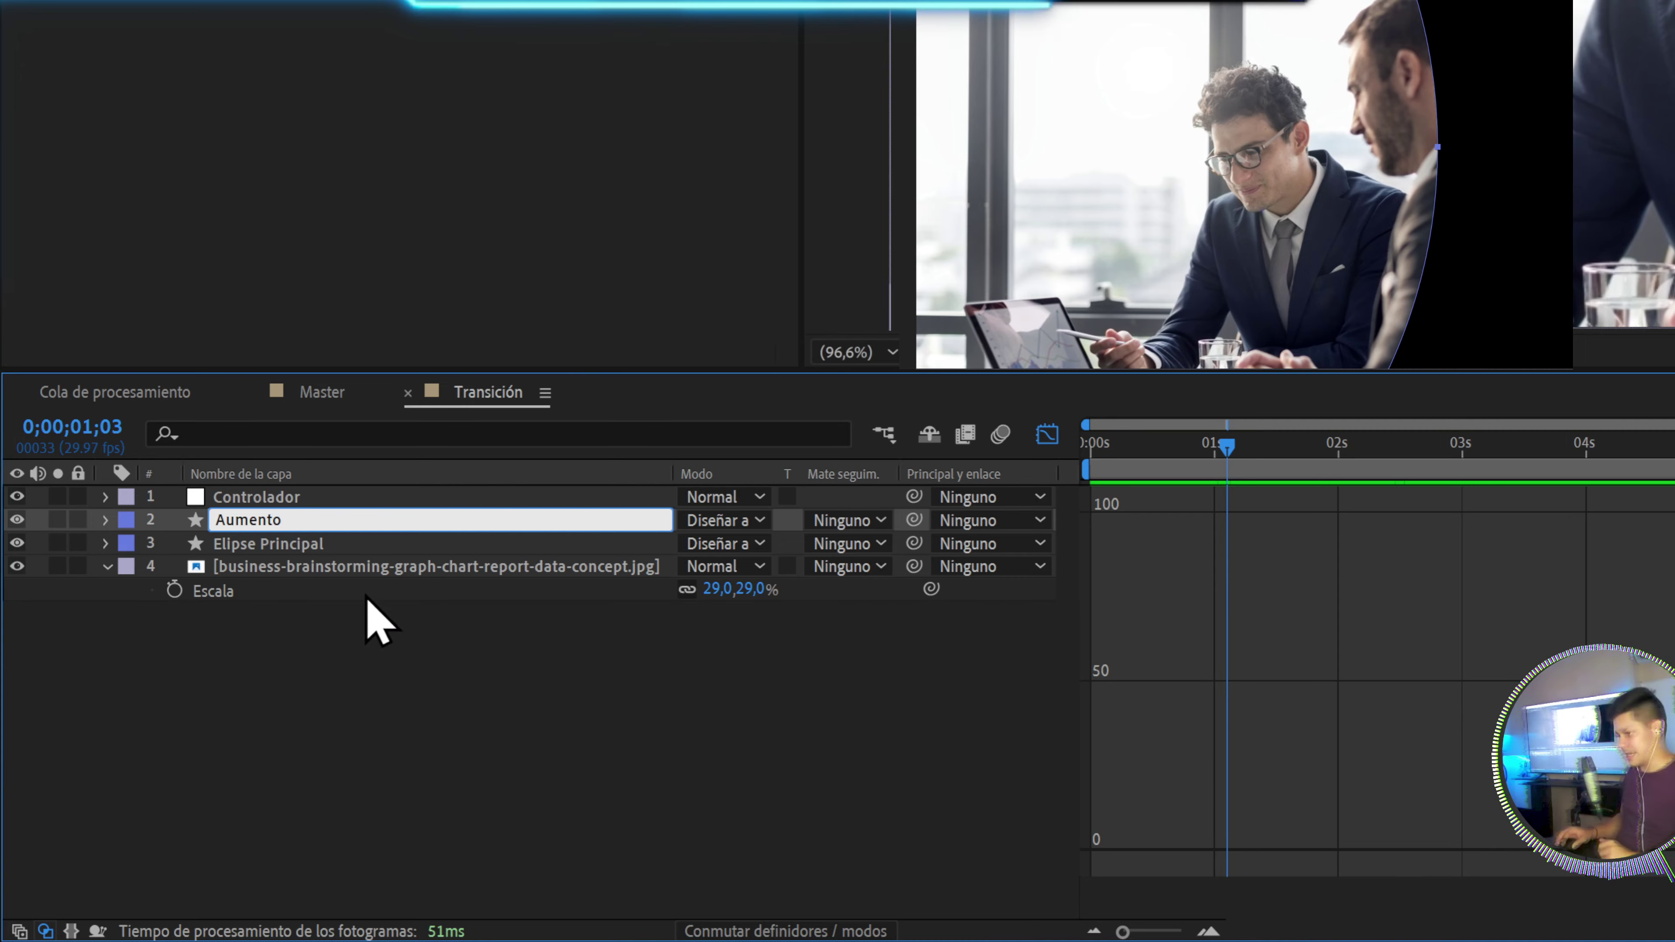
left_click(735, 528)
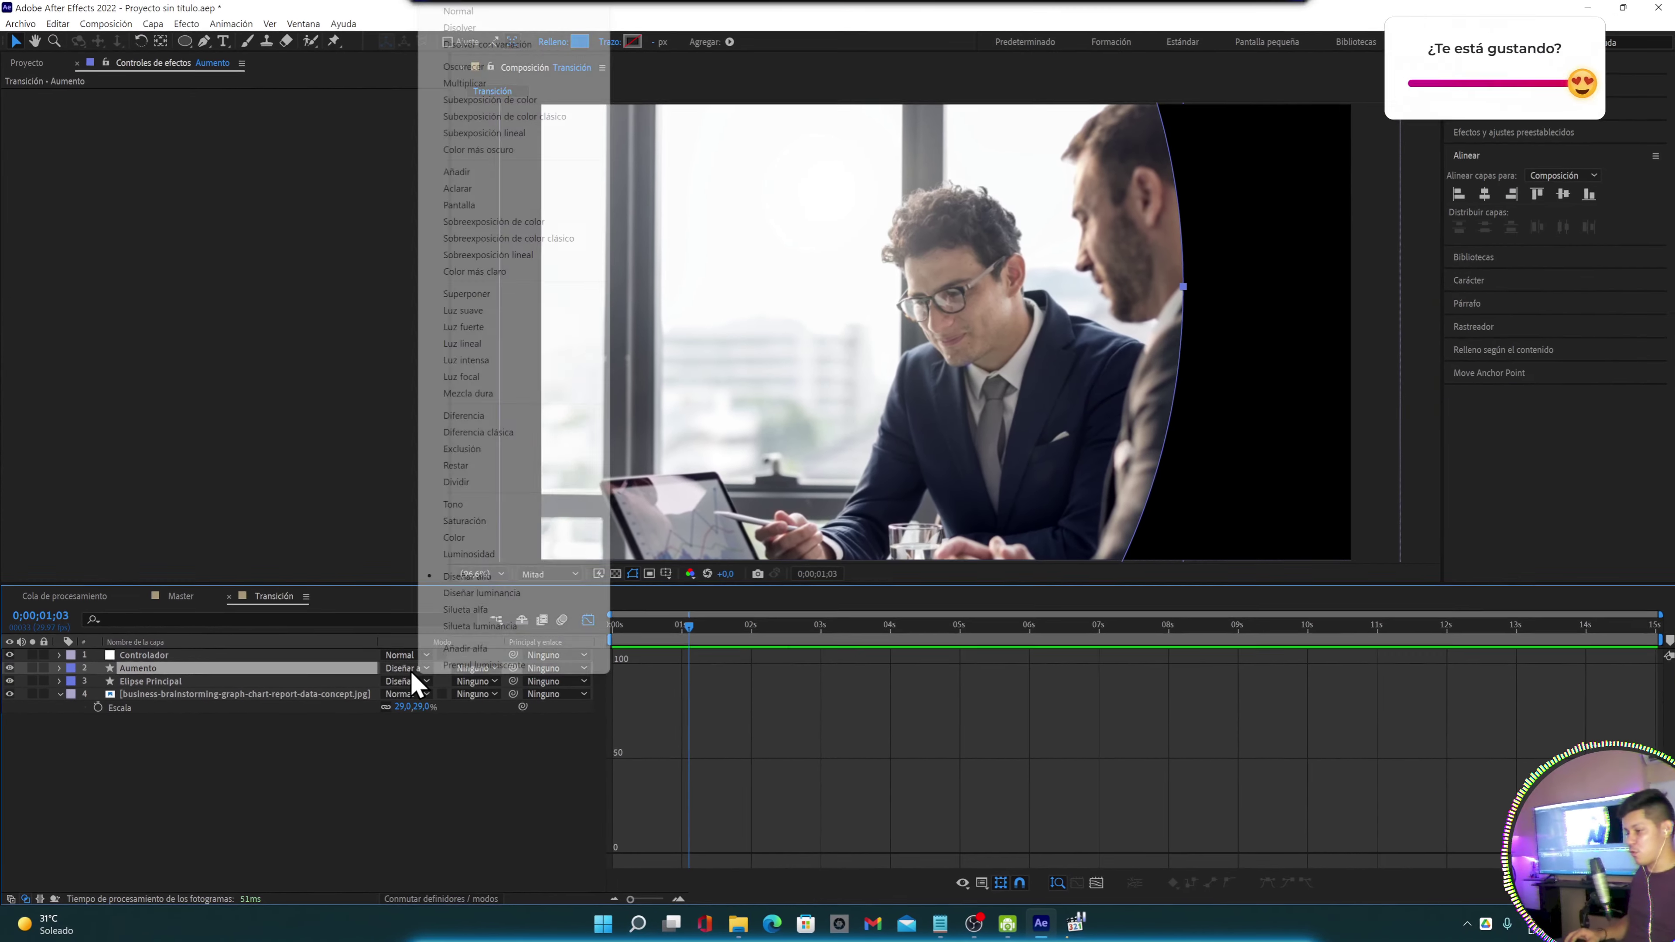
Set Aumento's blend mode to Normal and make Aumento and Controlador adjustment layers
left_click(524, 11)
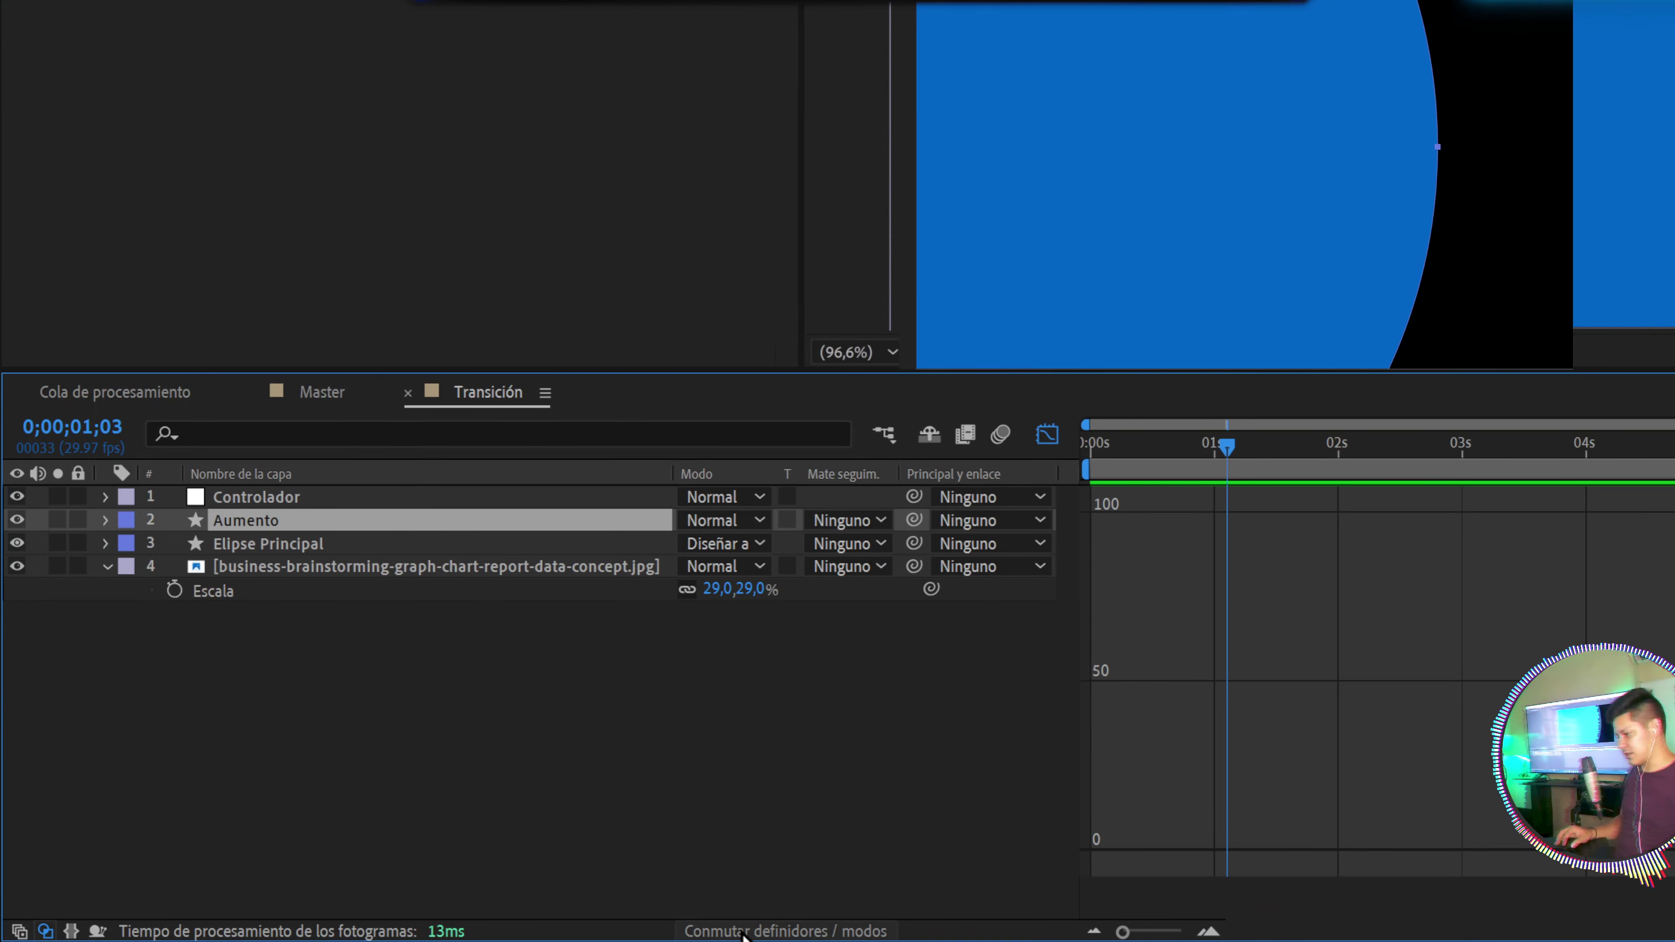
left_click(785, 930)
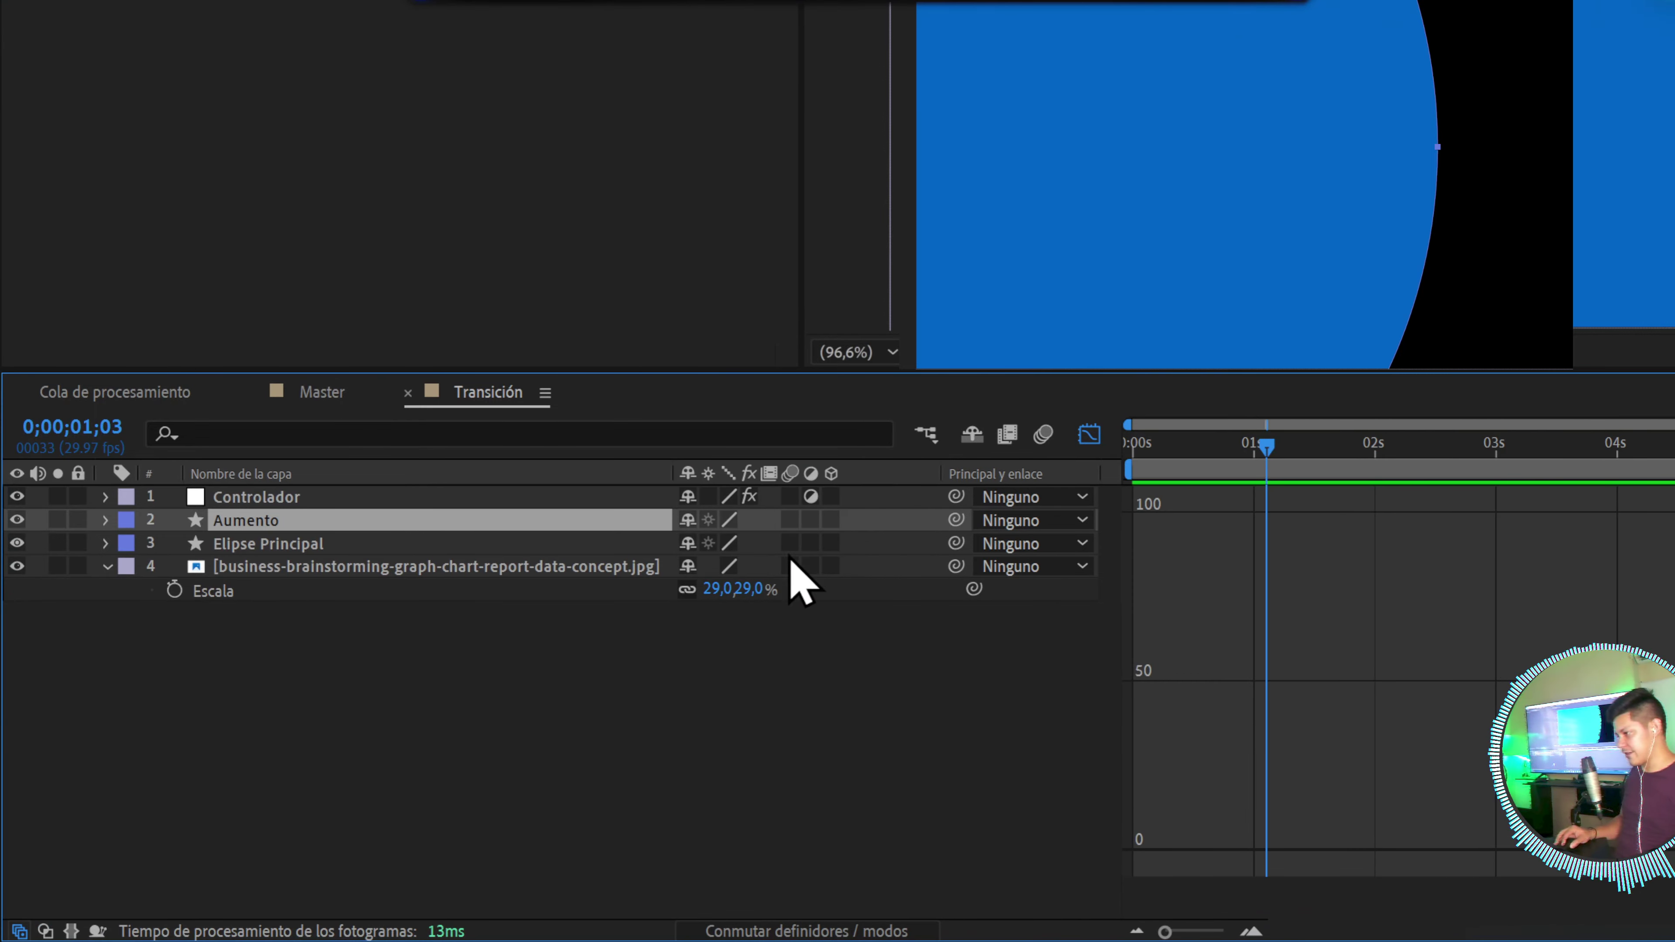
left_click(812, 521)
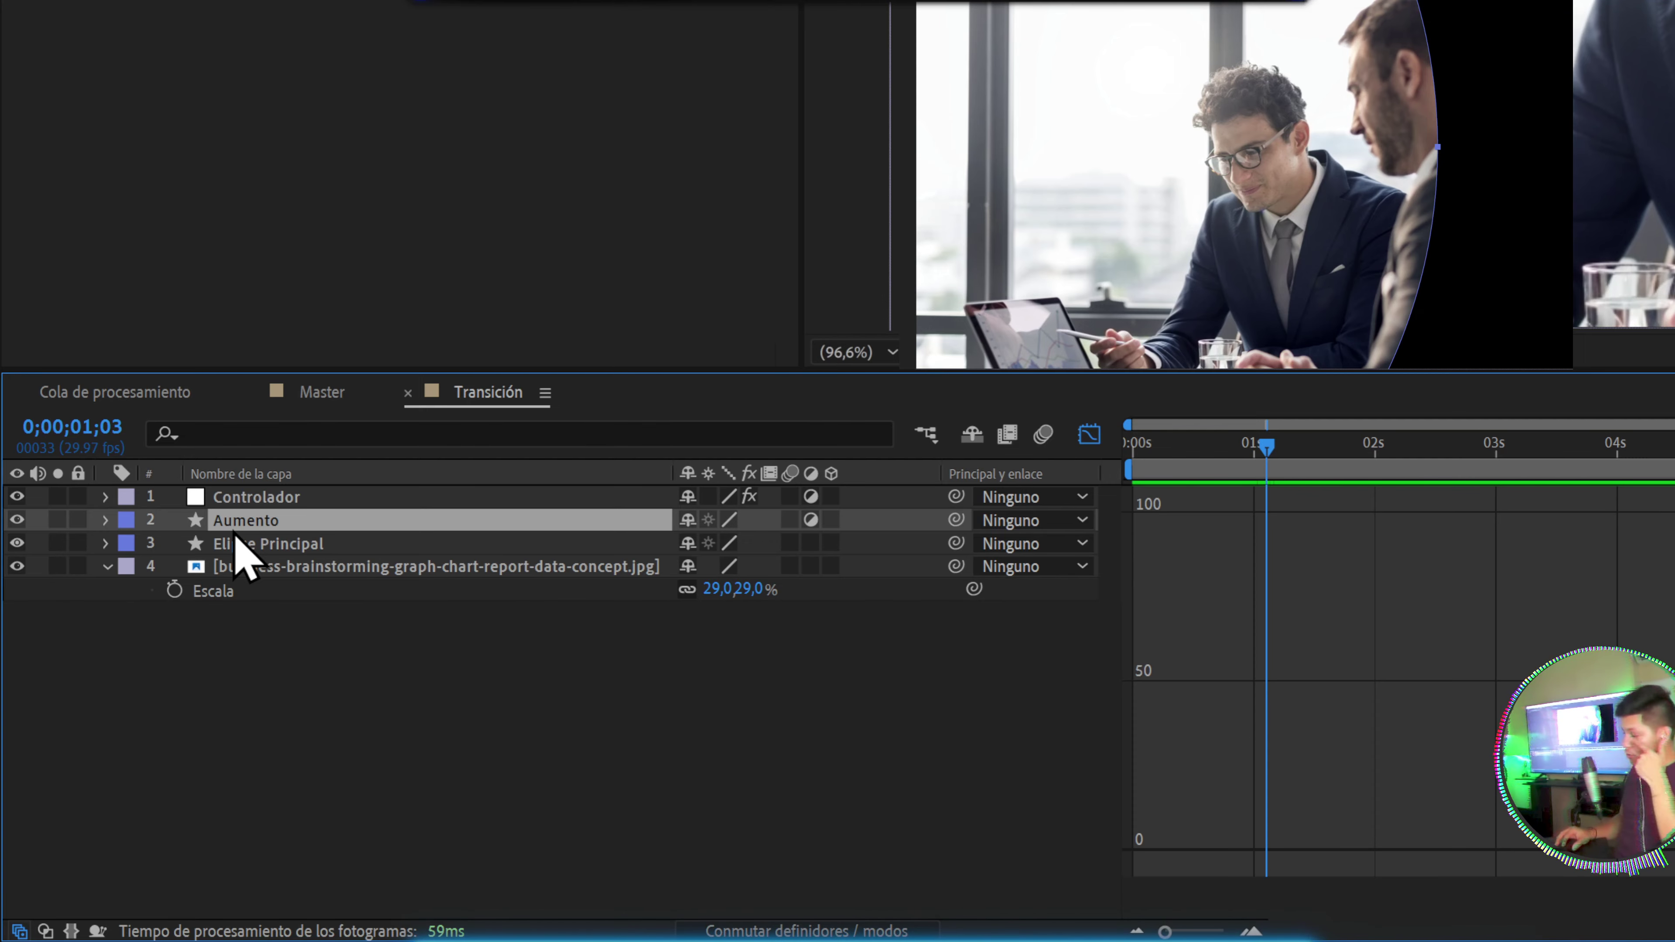
left_click(258, 502)
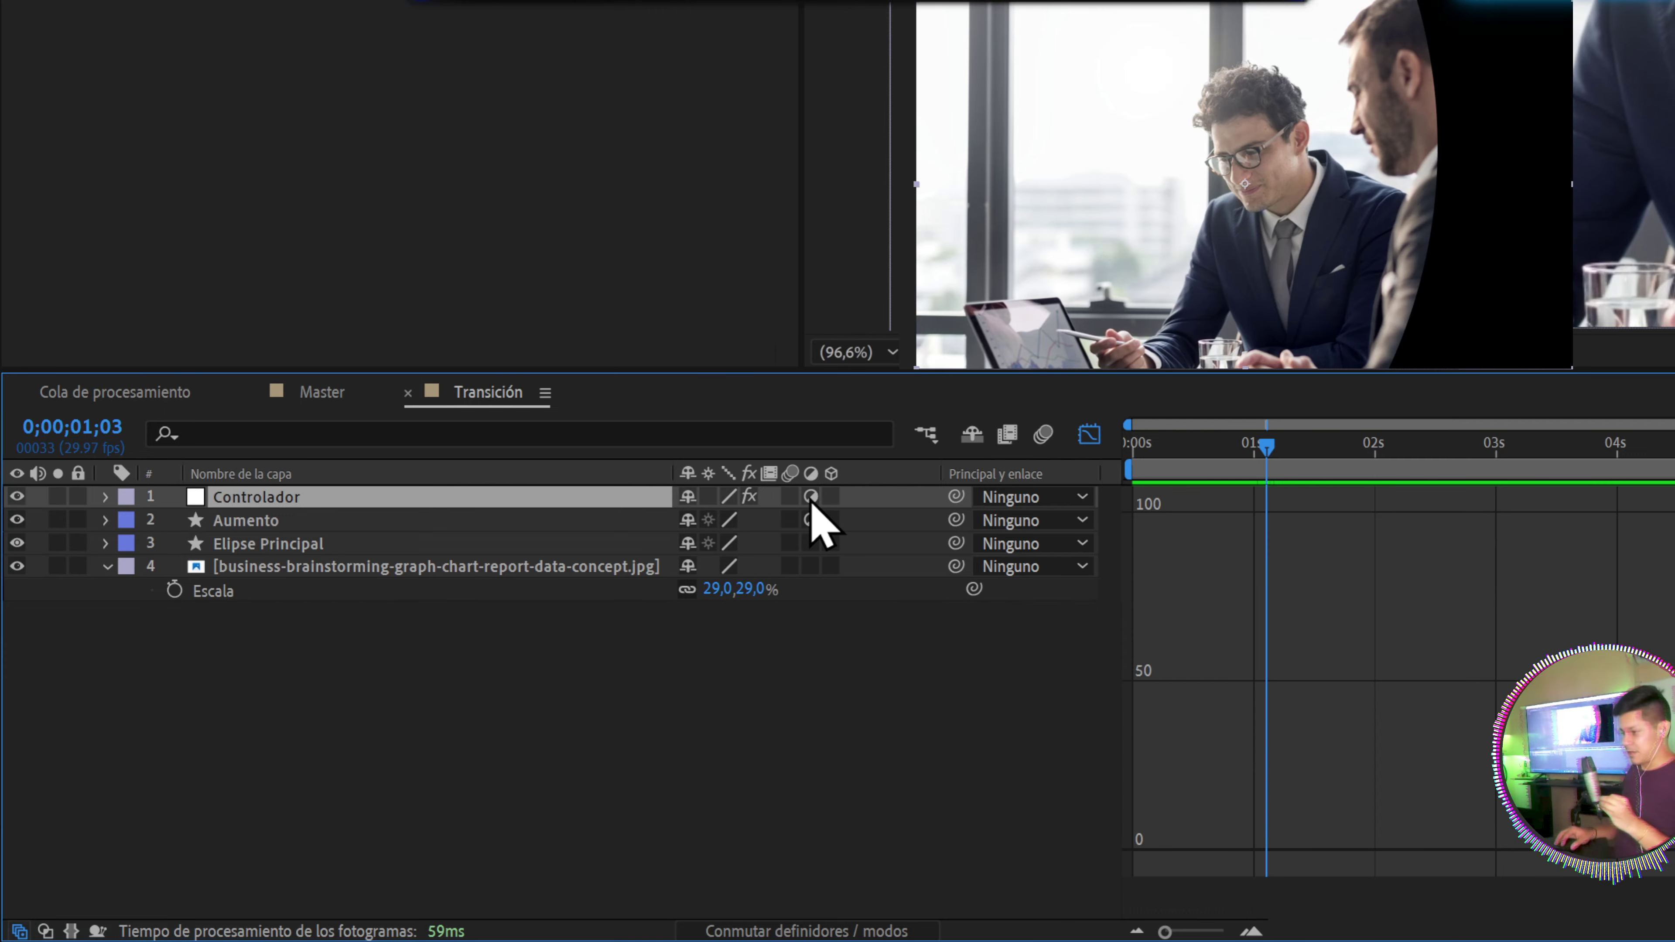
left_click_drag(811, 498, 812, 520)
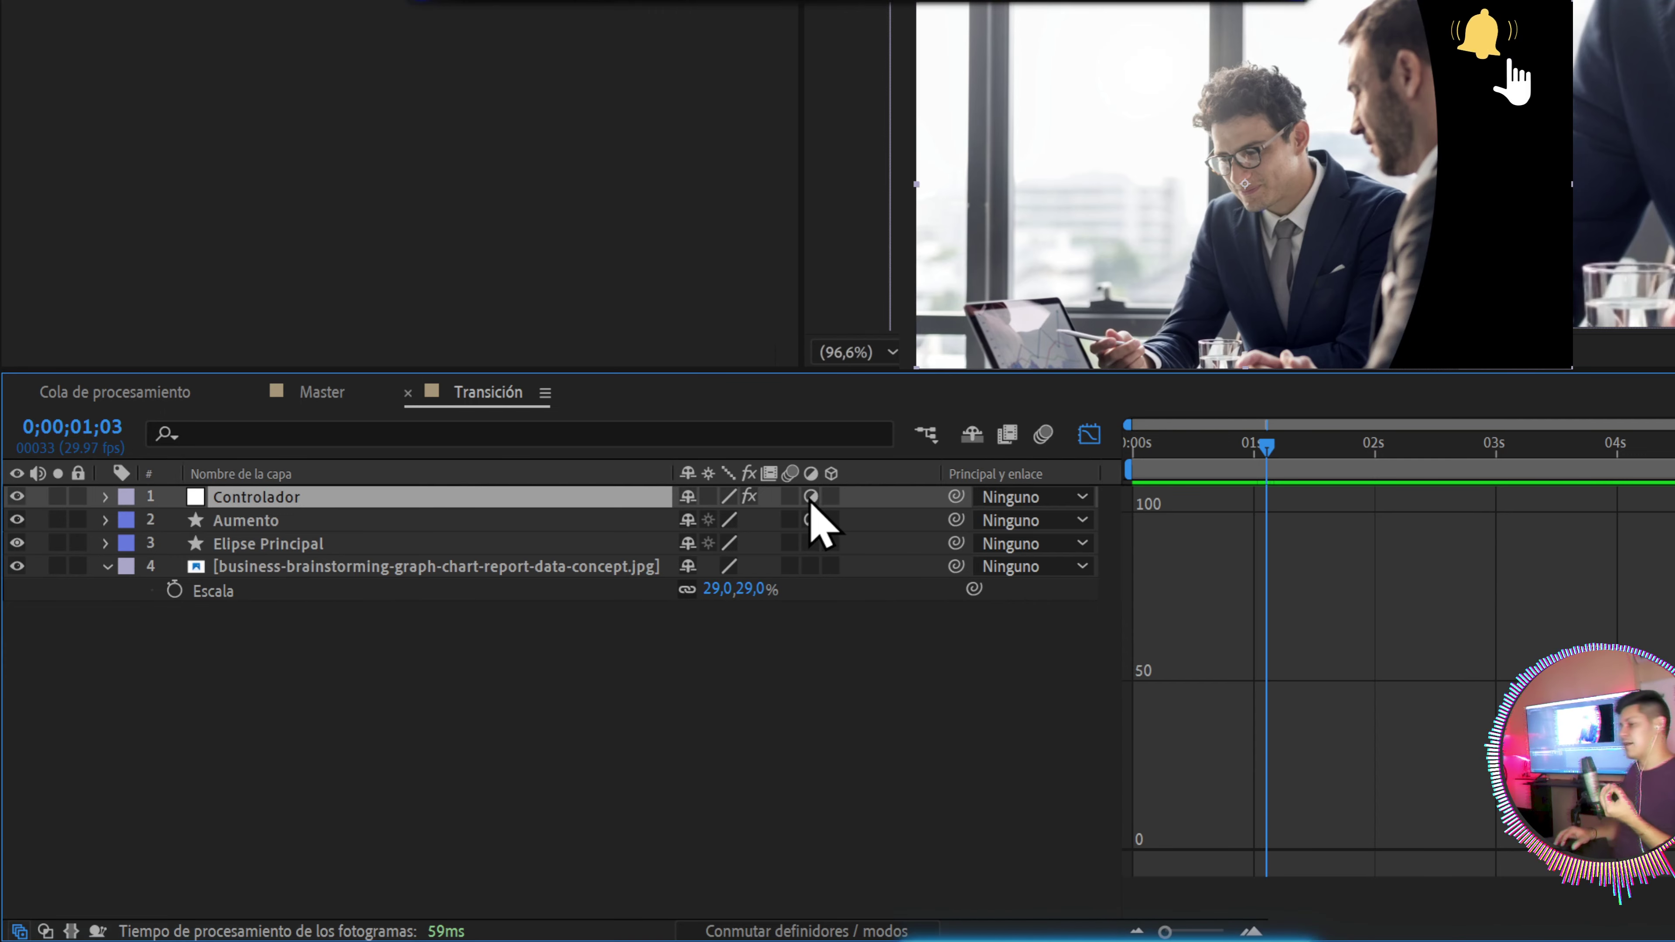
left_click(269, 525)
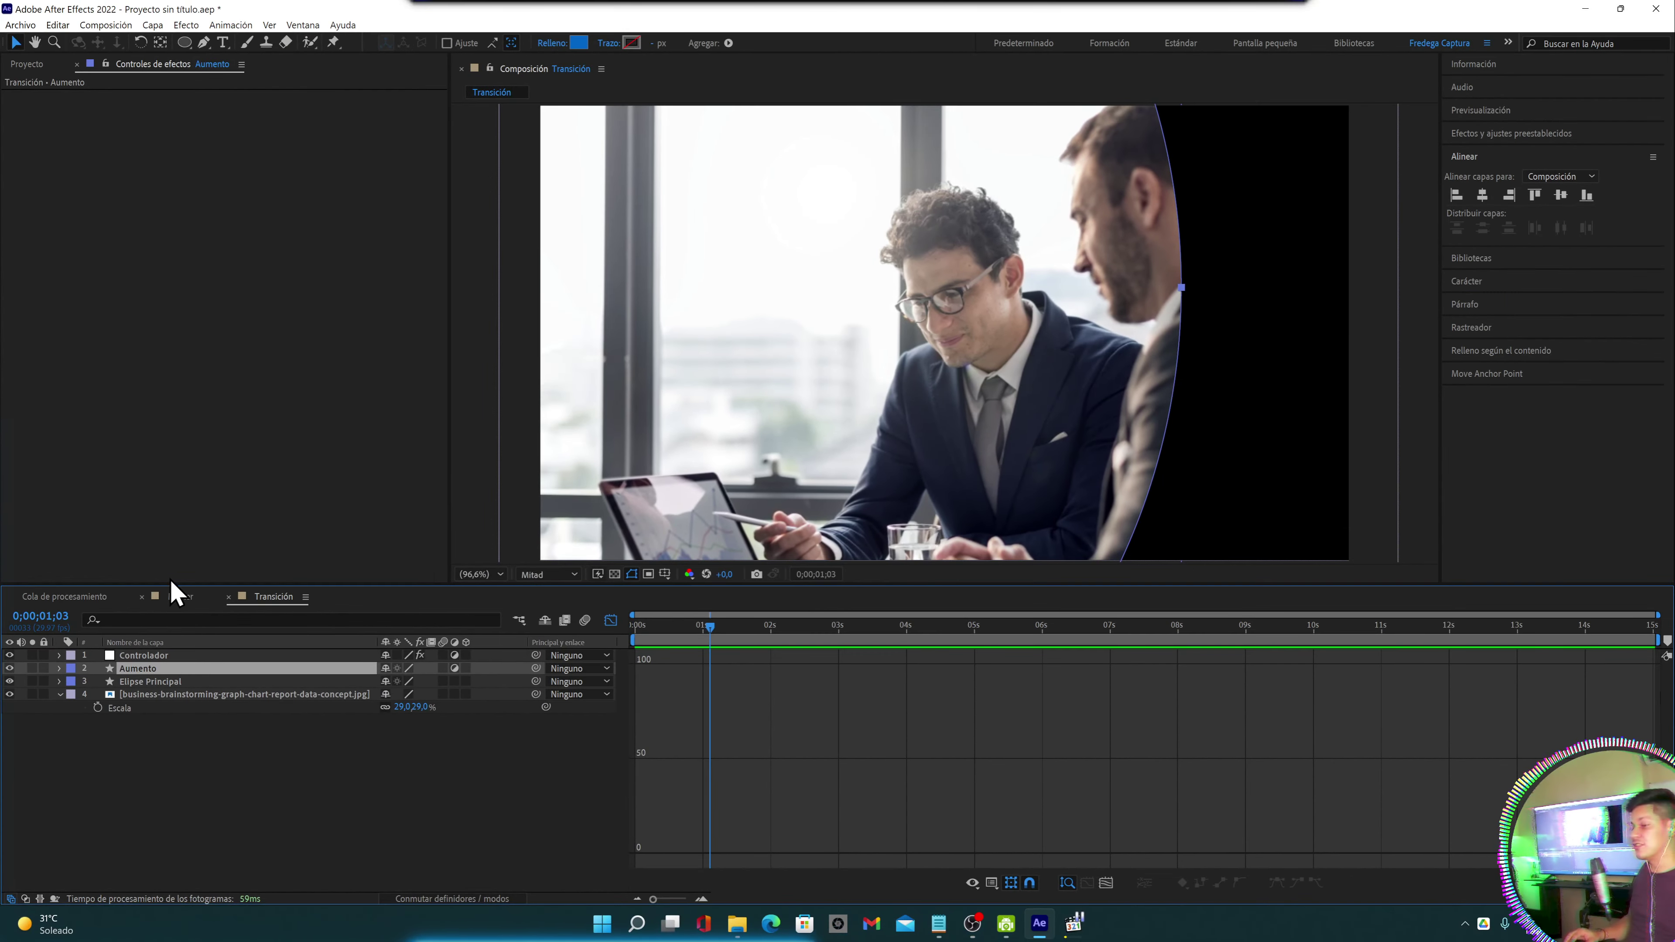
Apply a Transformar effect to Aumento with Escala 137, then return to the layer bars view
left_click(194, 23)
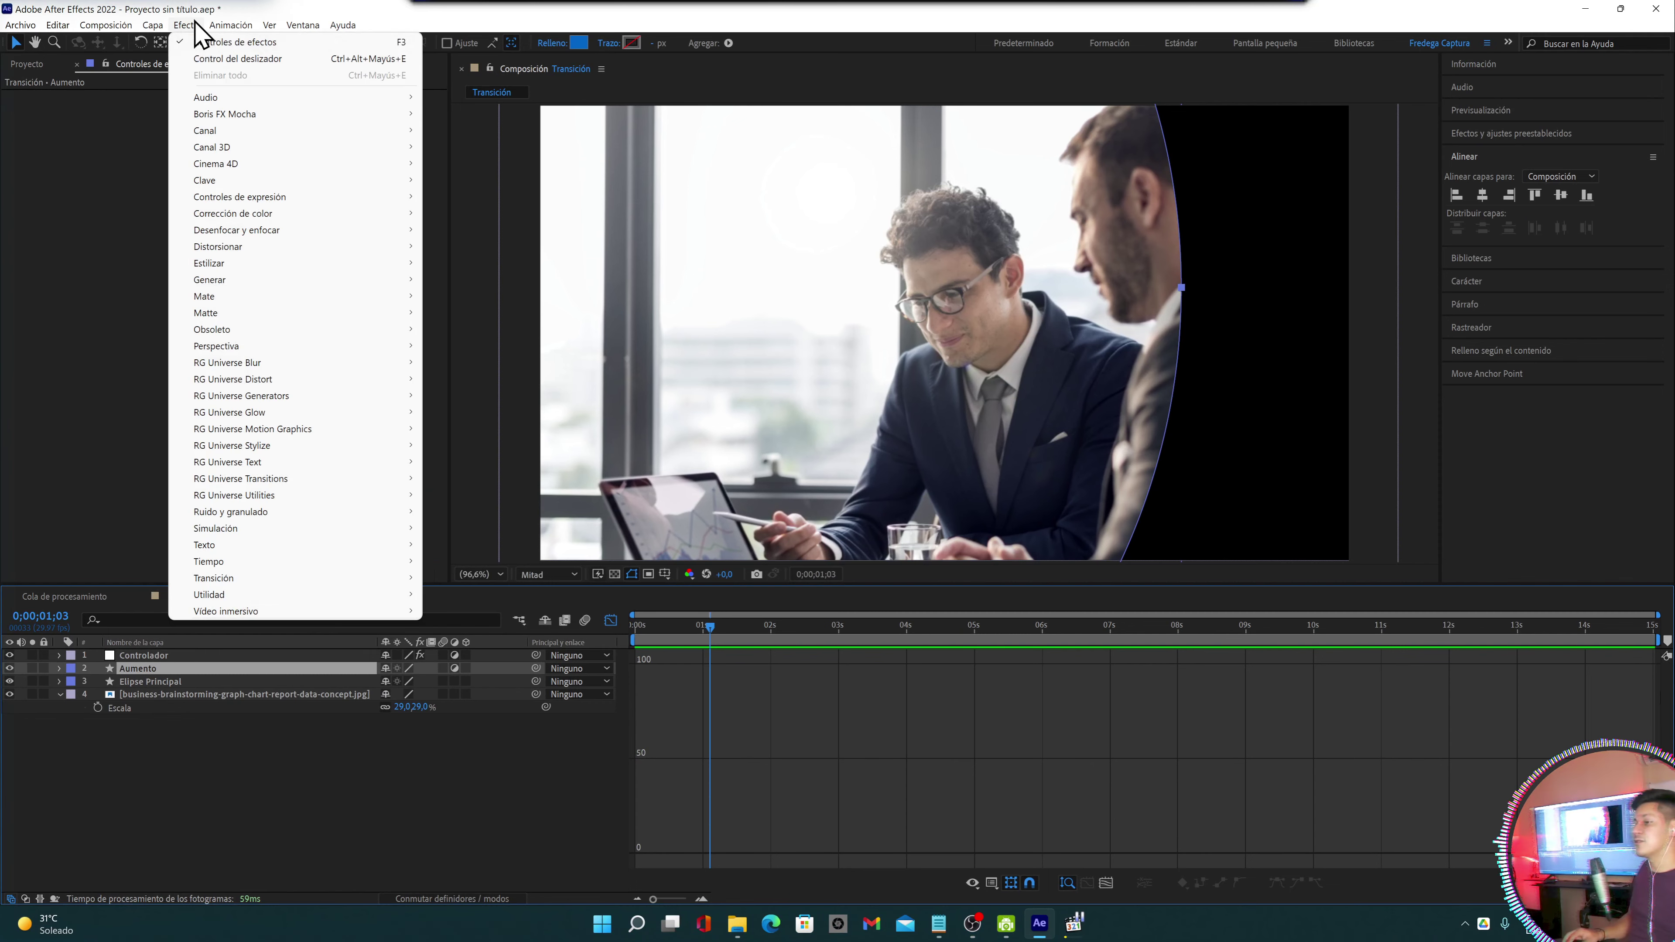
mouse_move(237, 254)
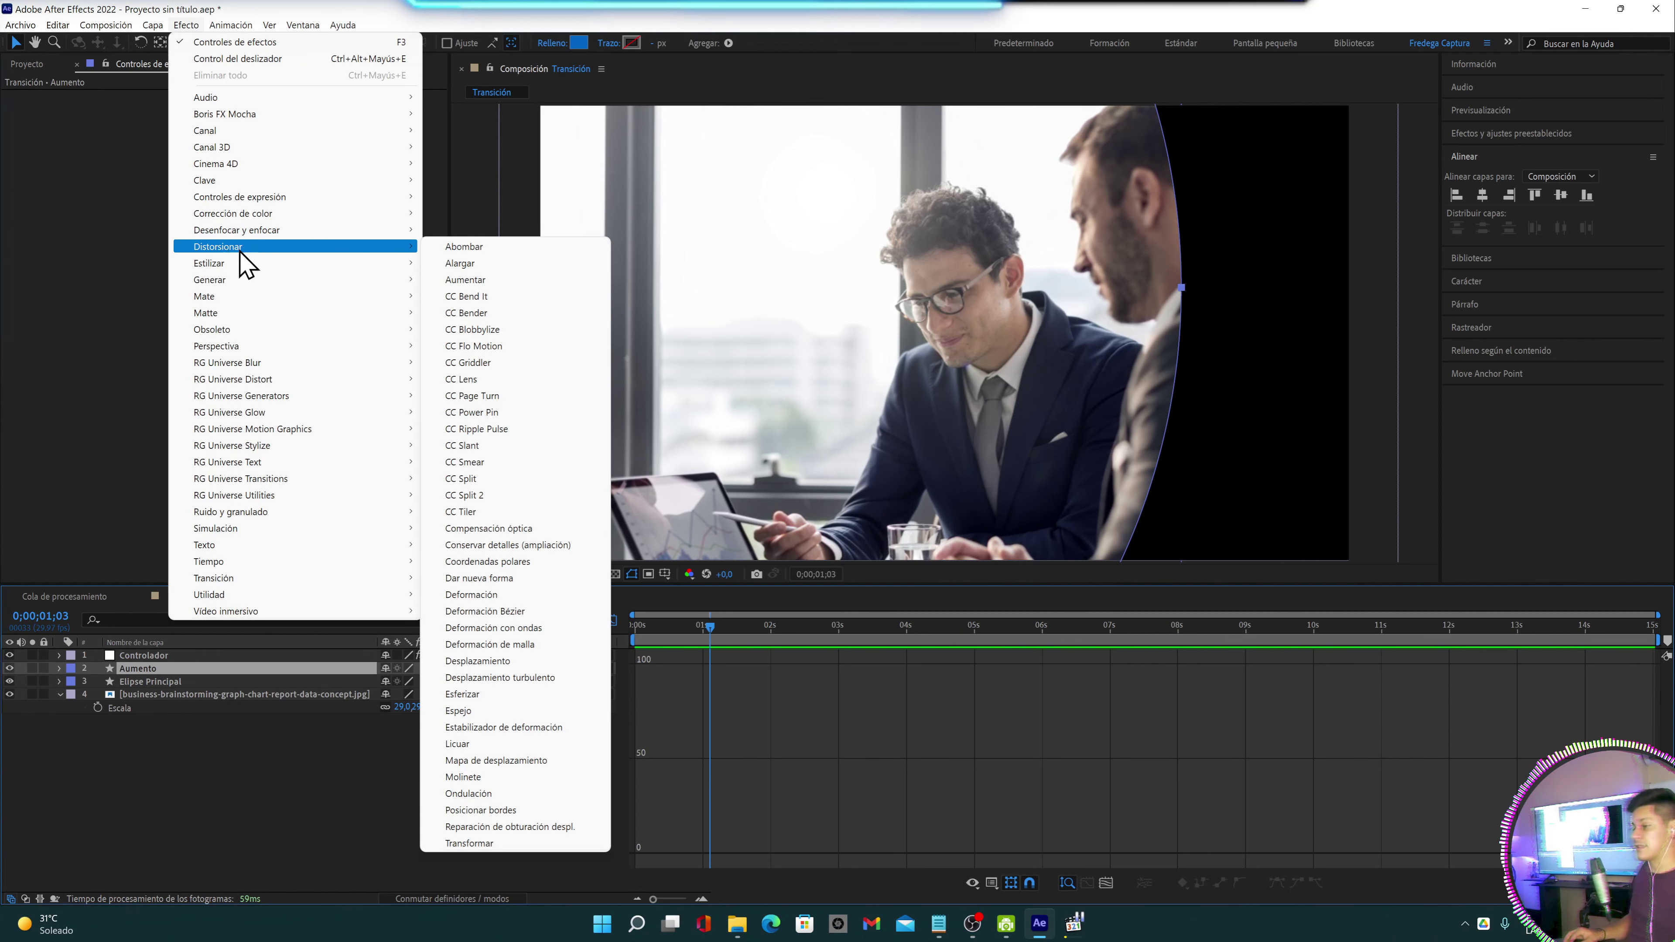
left_click(494, 847)
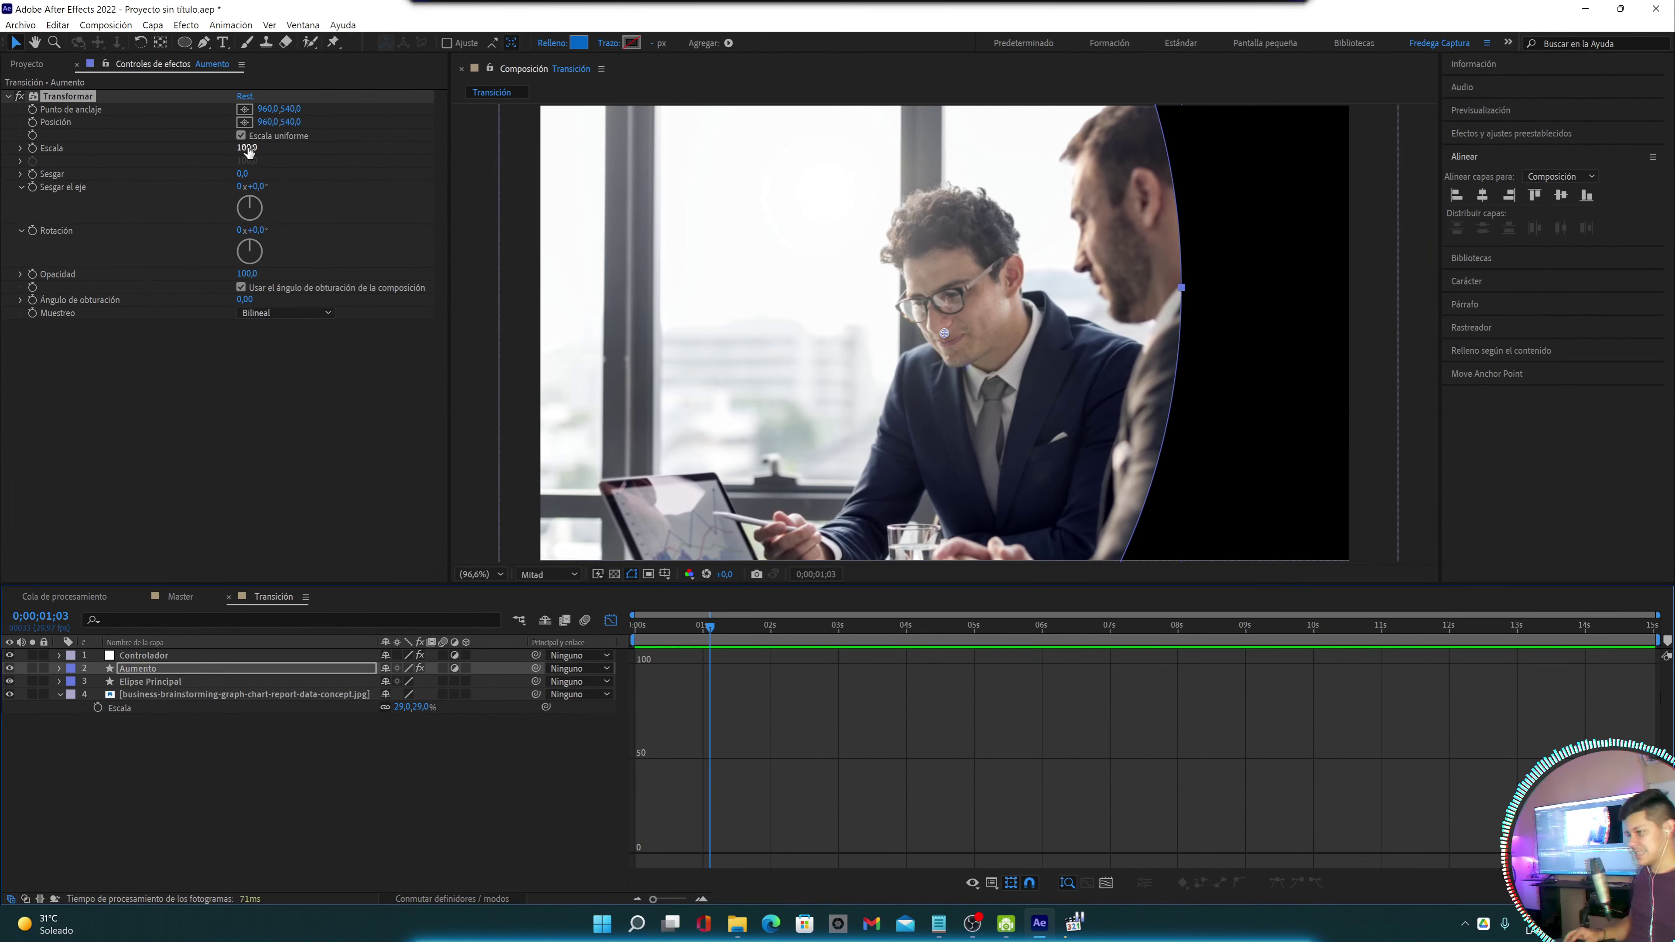
left_click_drag(248, 150, 271, 143)
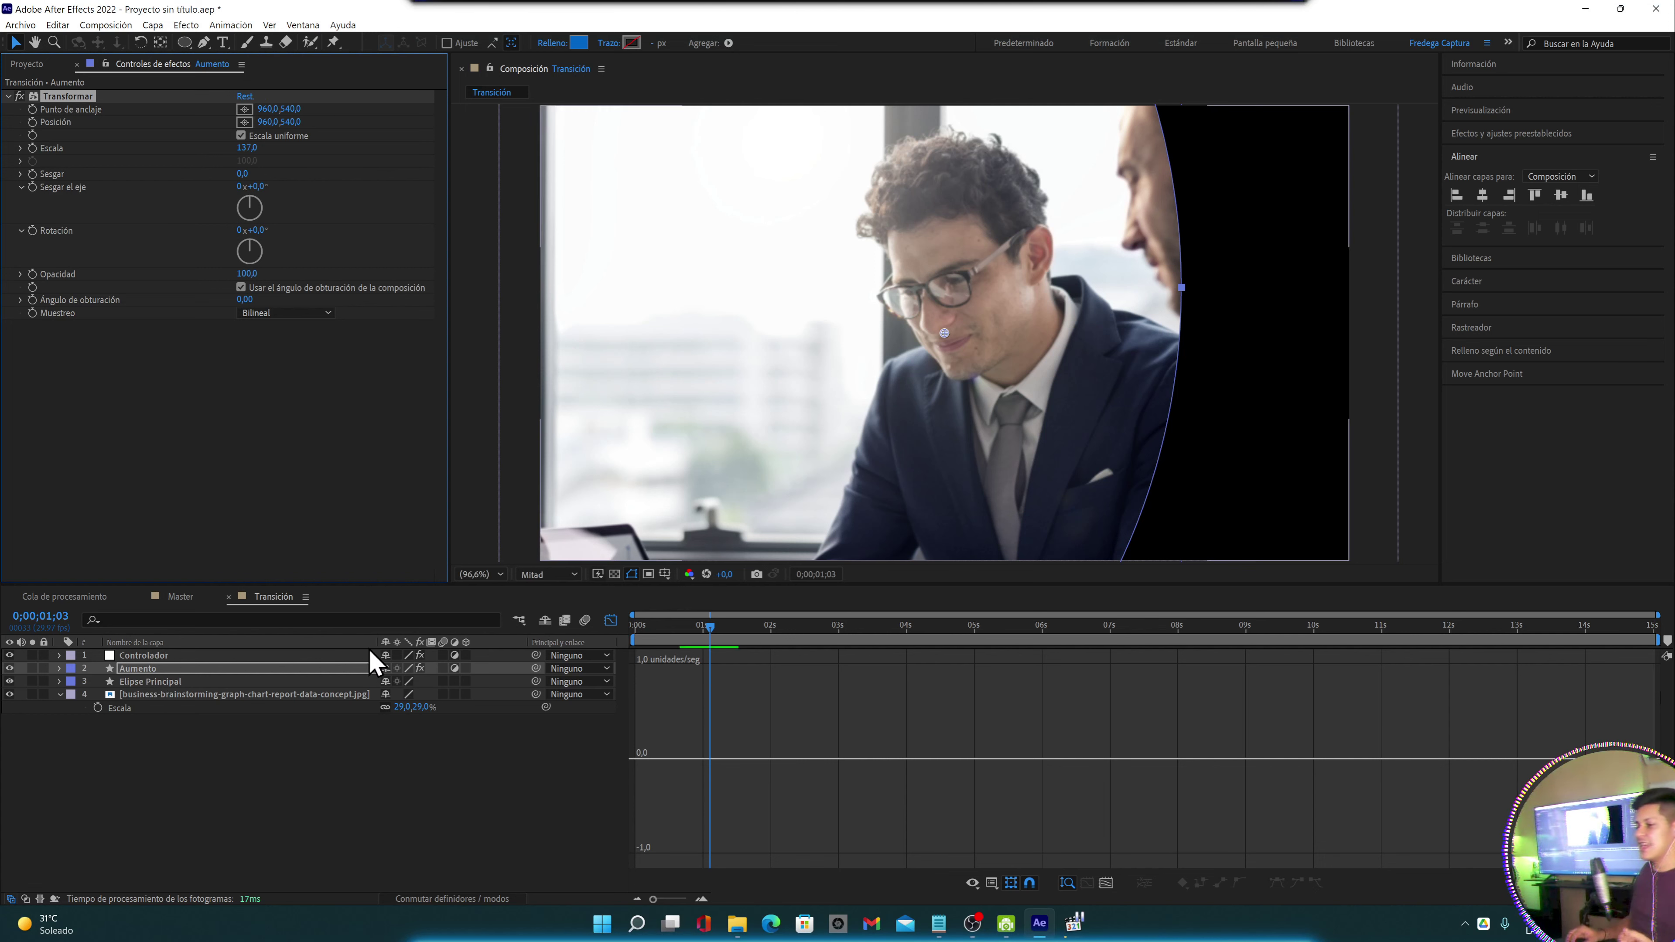
left_click(609, 622)
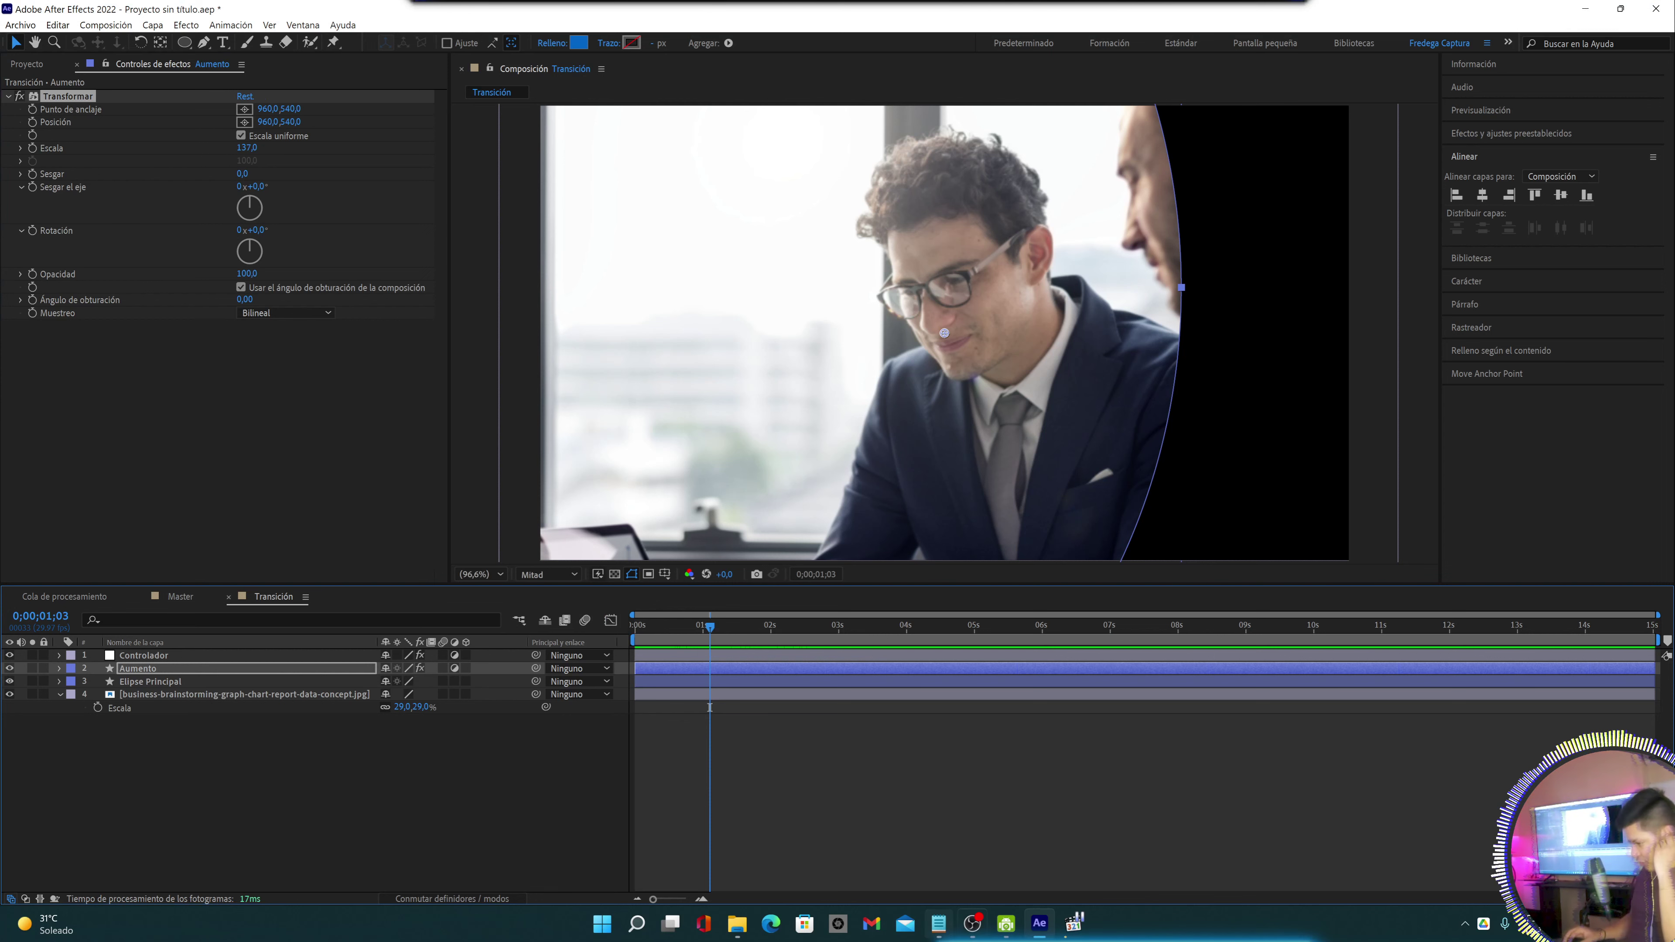
Review the Demo Corporativo.mov reference full-screen, minimize it, and duplicate Aumento's Transformar effect
left_click(1080, 919)
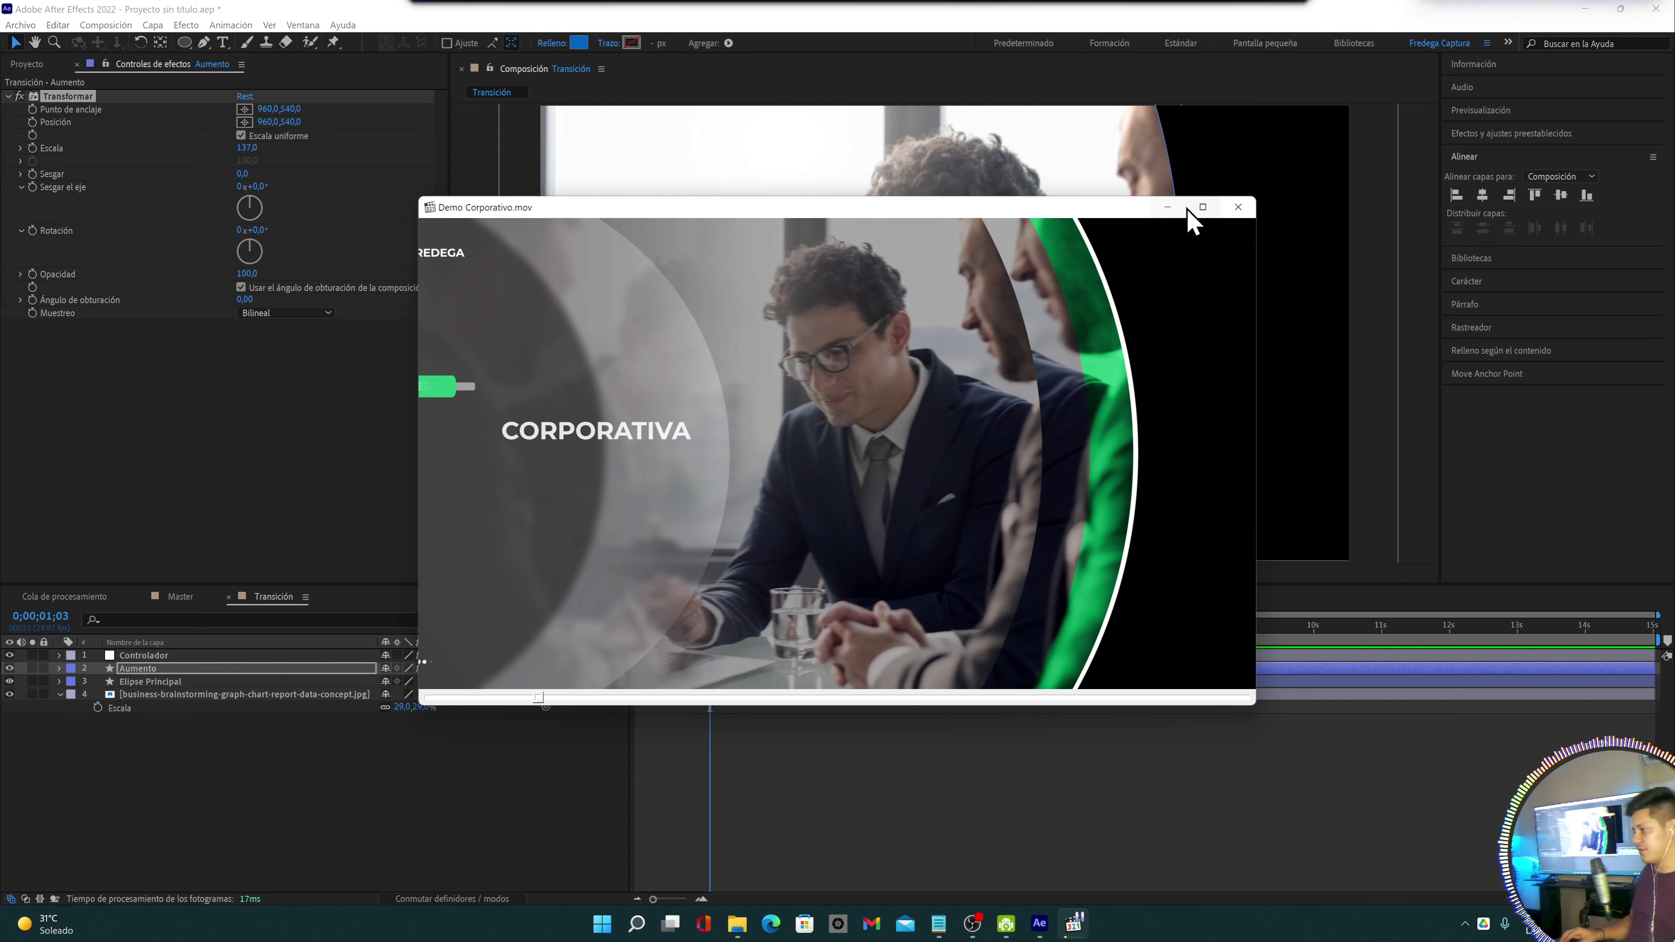
left_click(1202, 208)
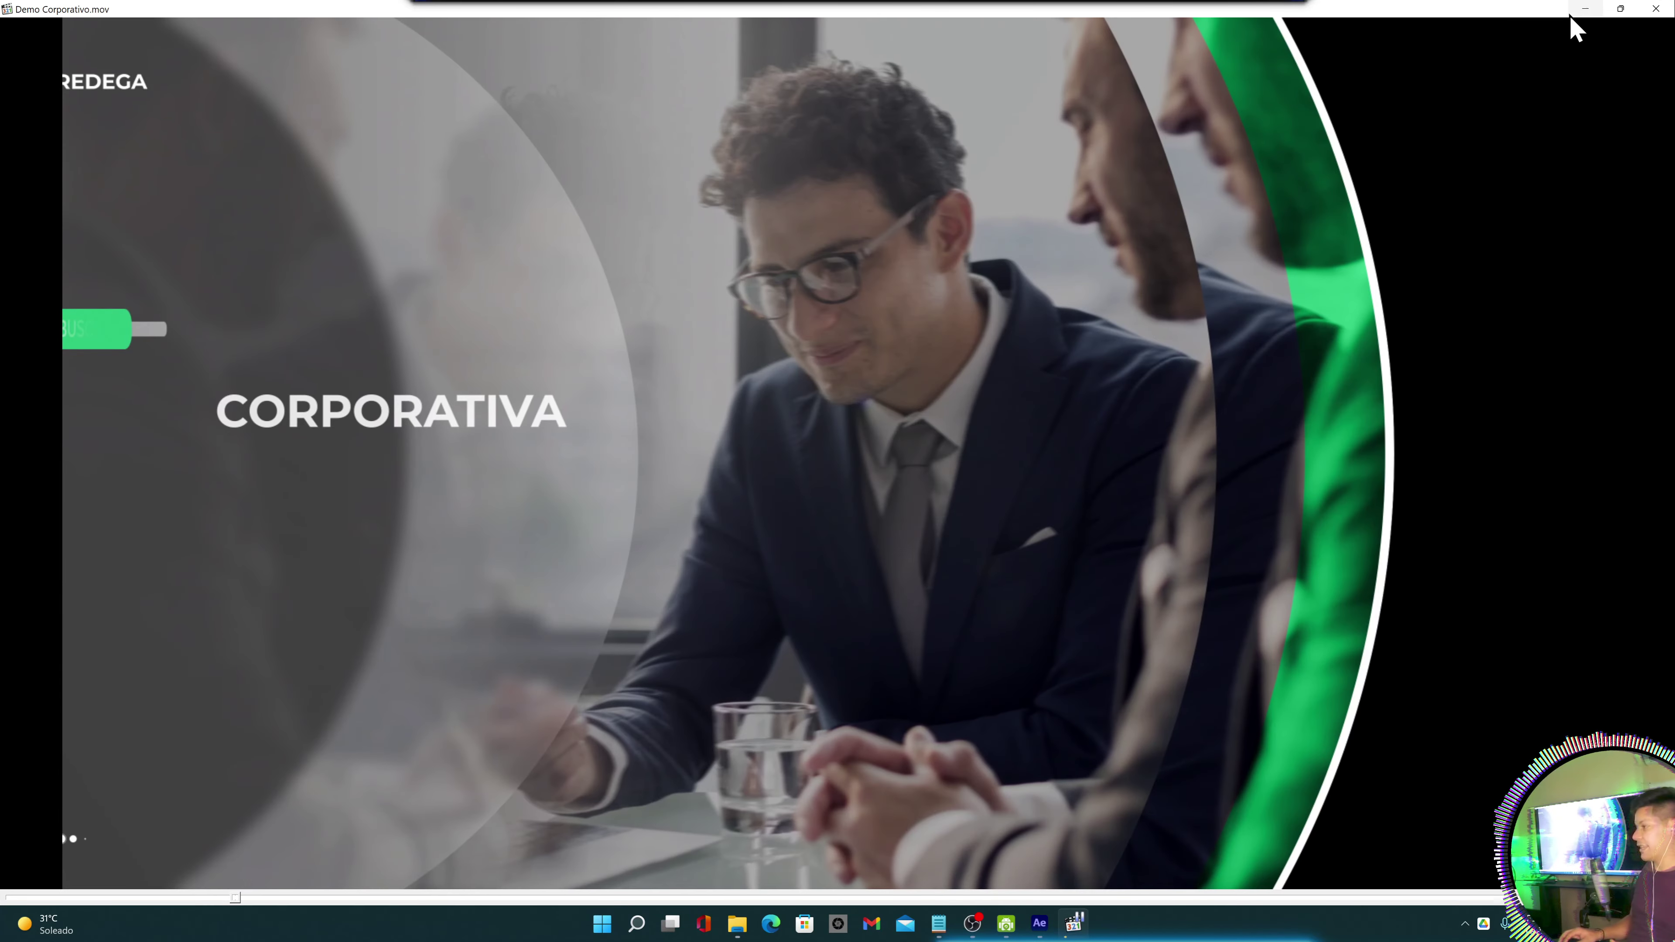
left_click(1583, 11)
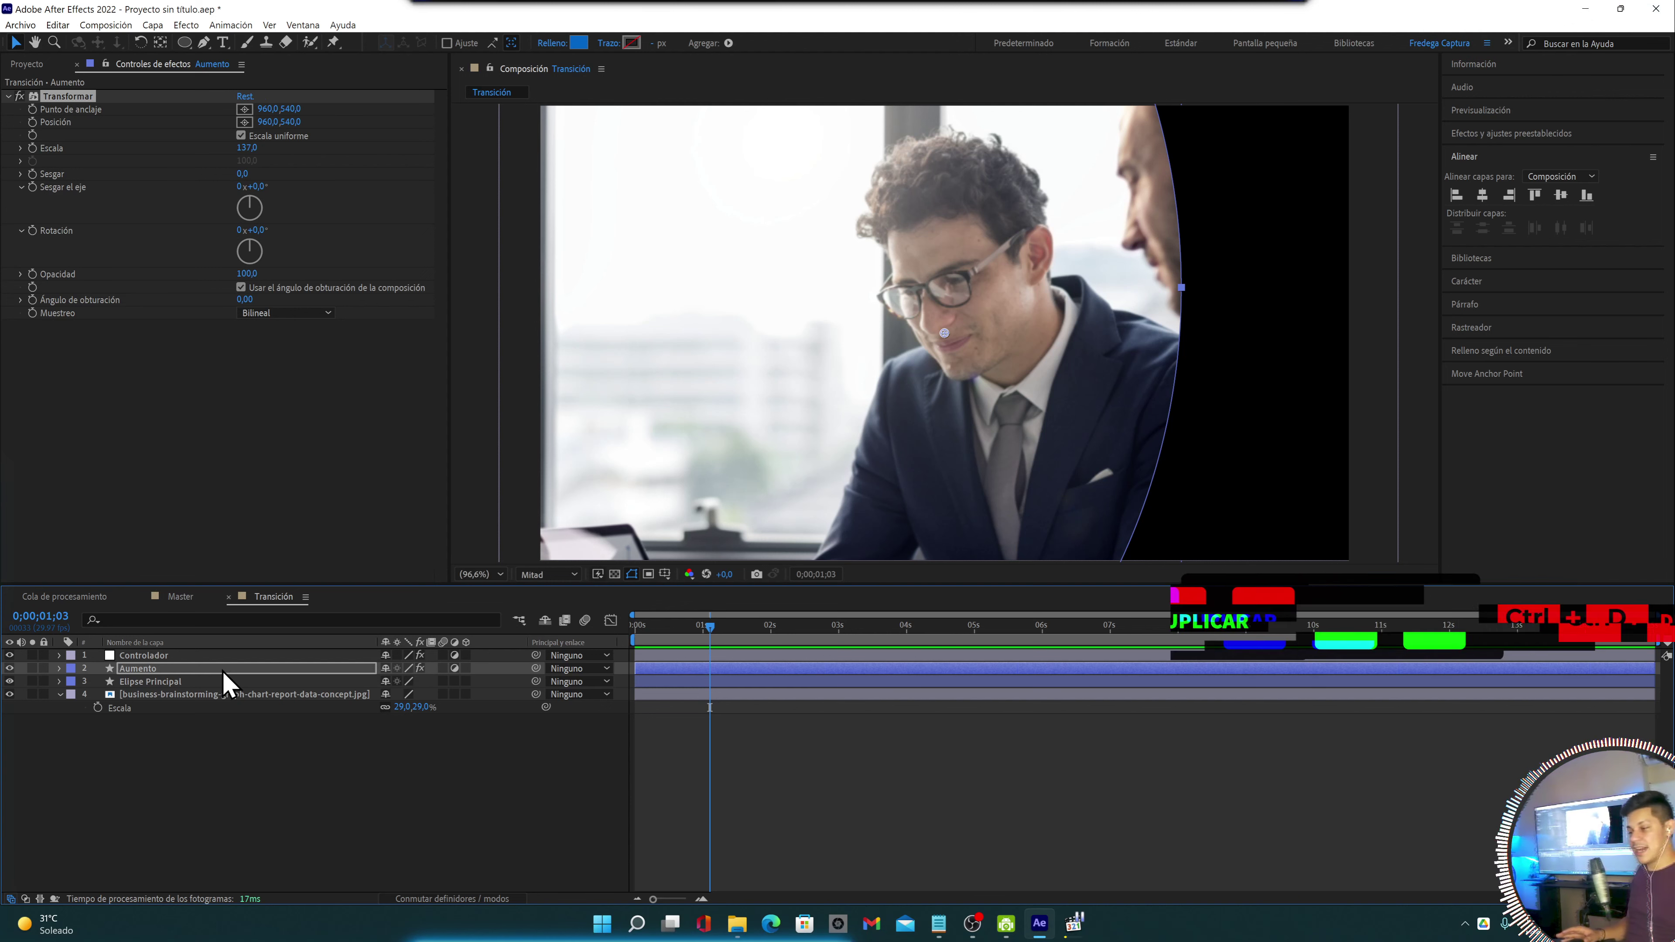
key("ctrl+d")
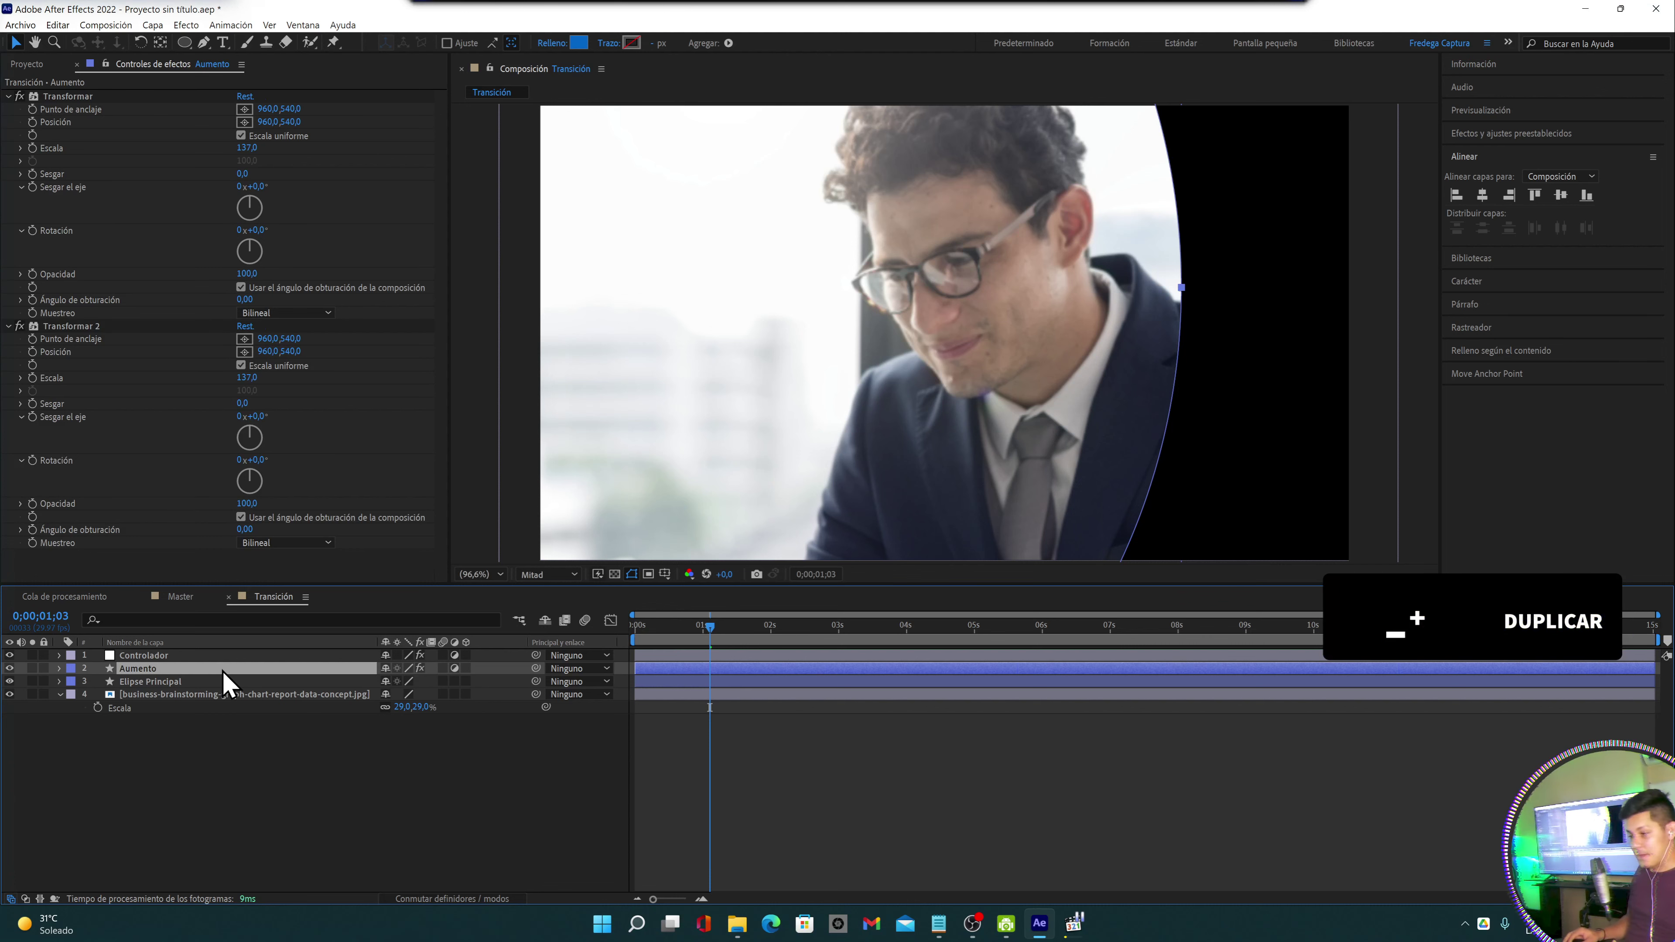
Undo the duplicated effect and duplicate the whole Aumento layer instead
key("ctrl+z")
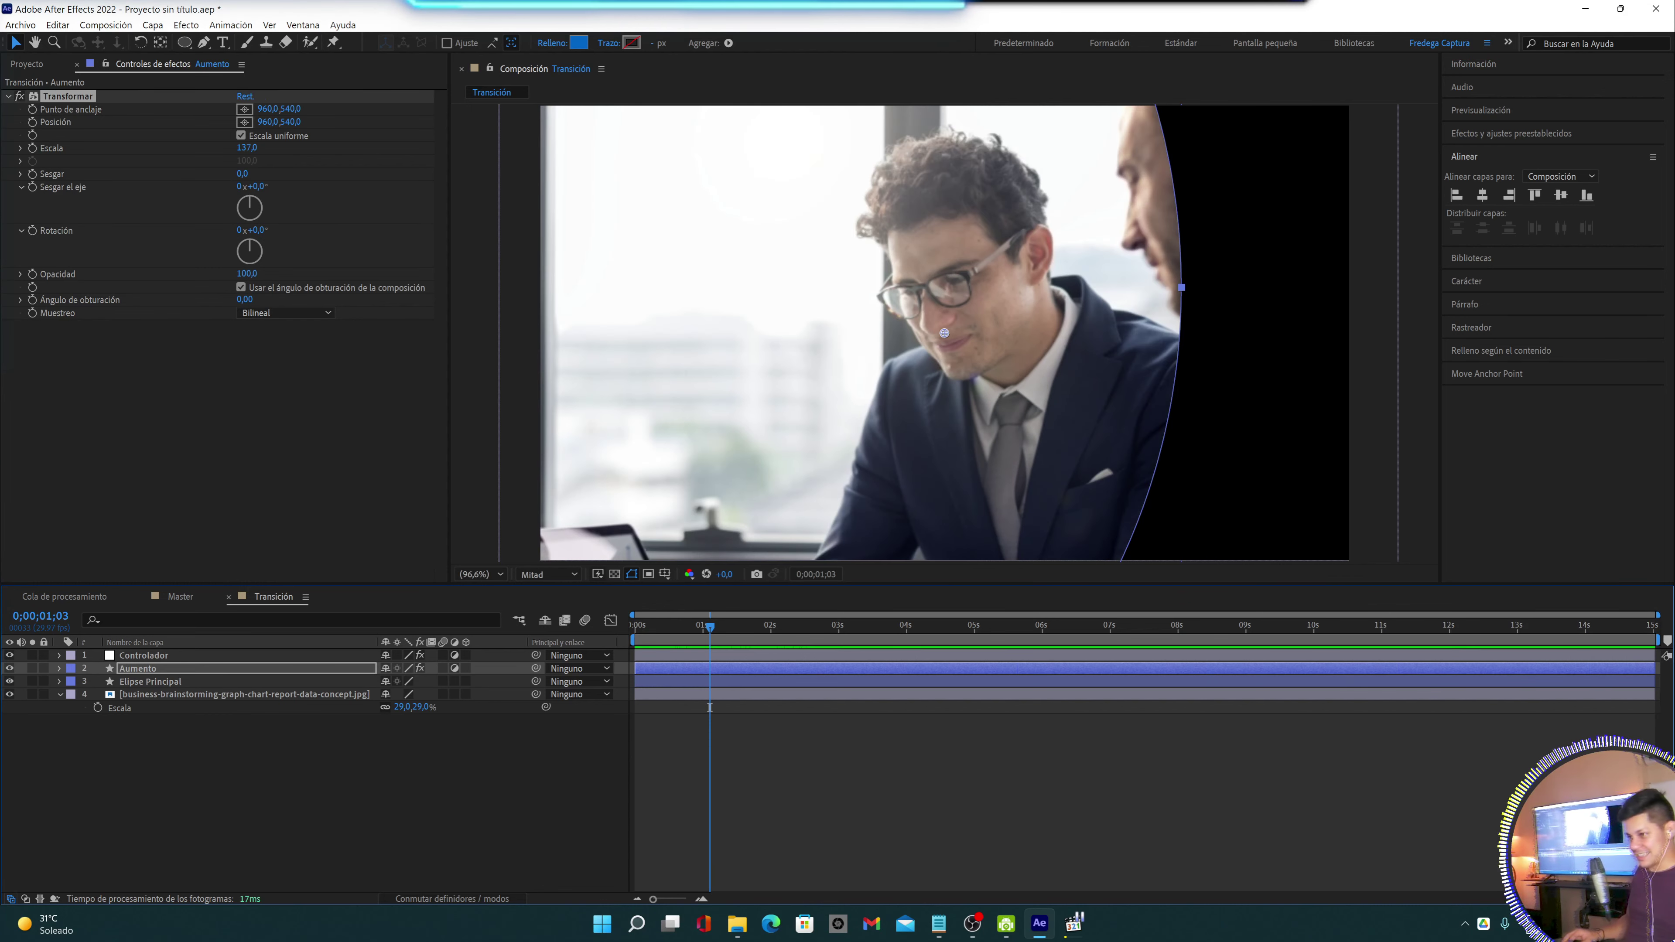
left_click(139, 673)
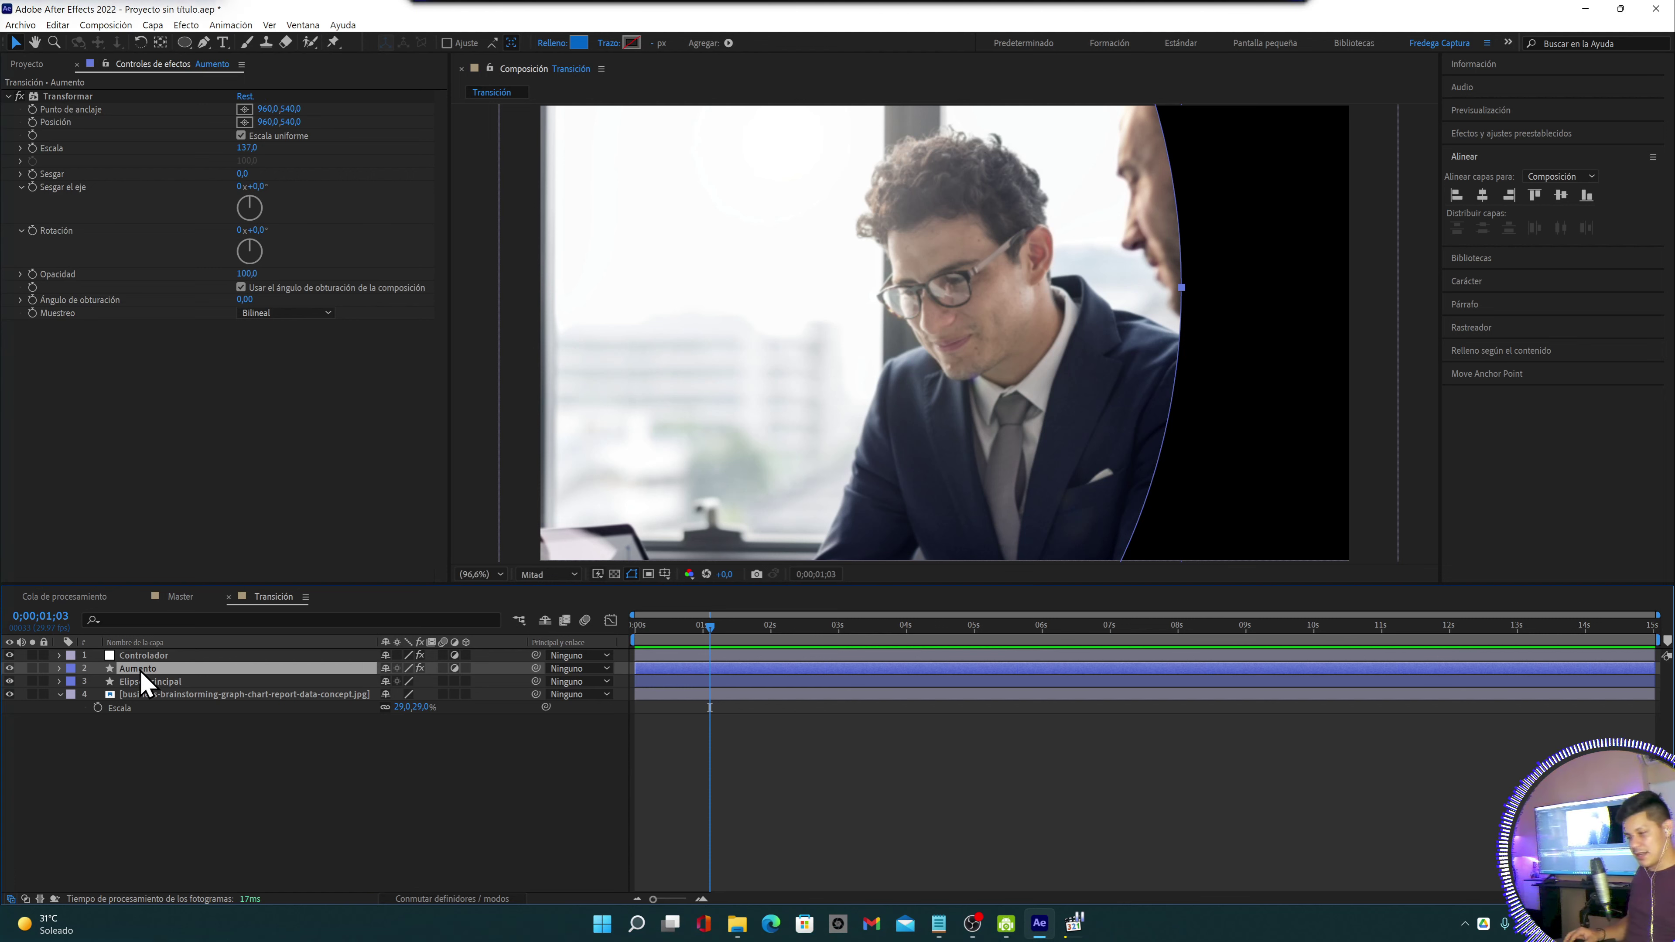
key("ctrl+d")
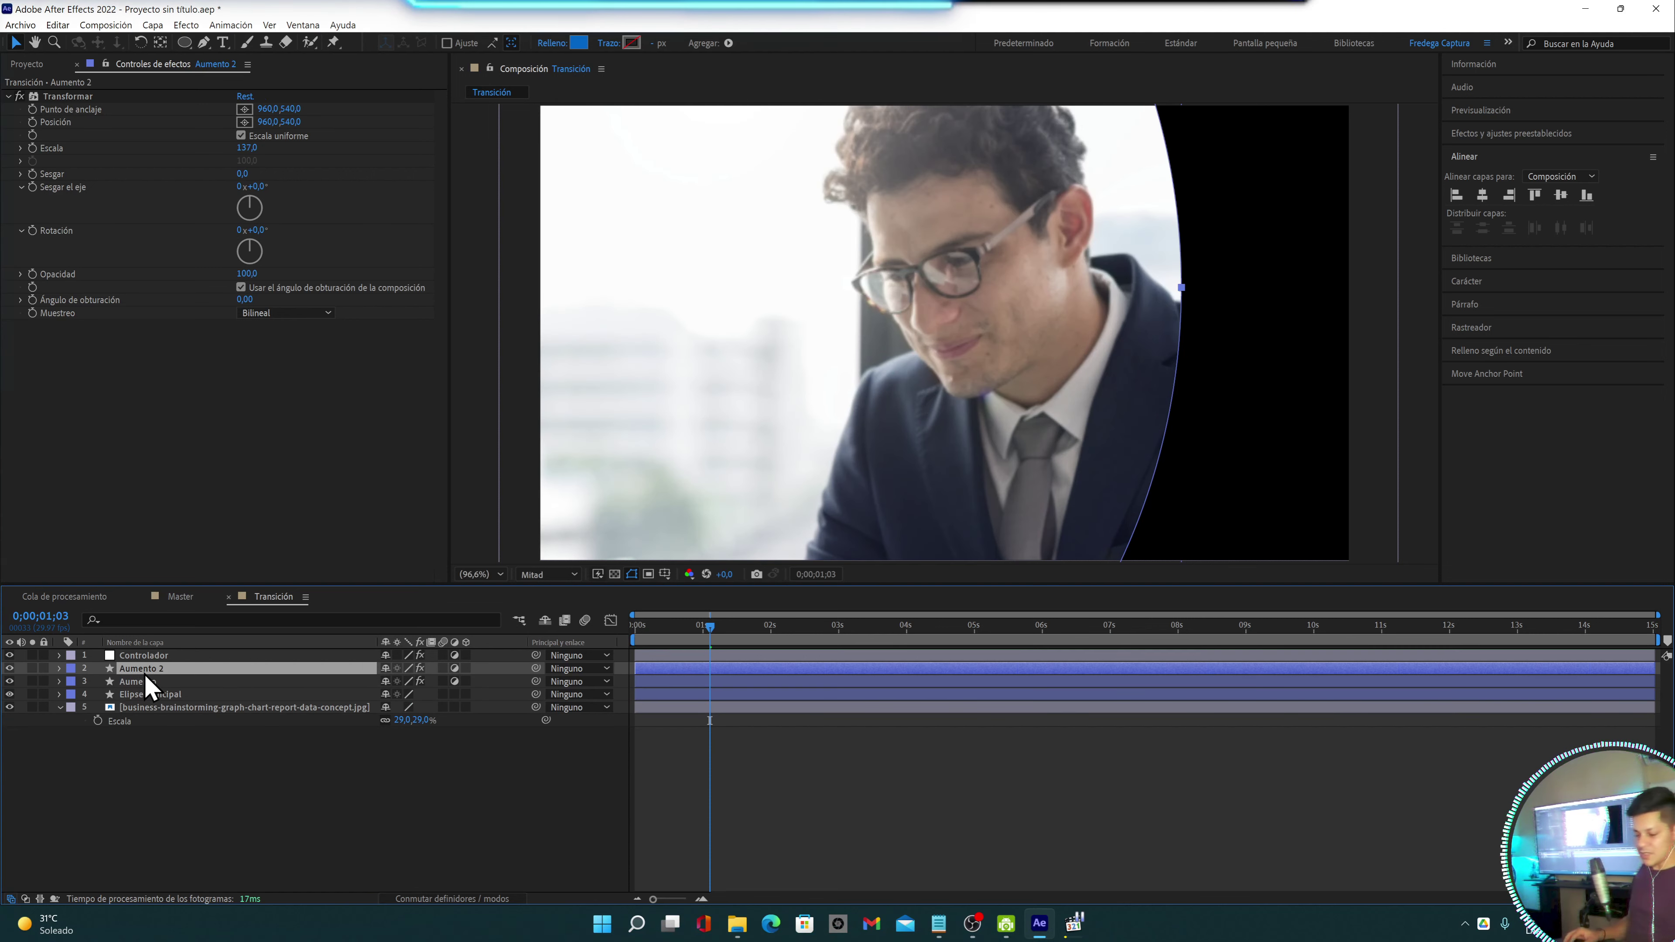
Rename the Aumento 2 copy to 'Aumento máscara'
key("BackSpace")
key("BackSpace")
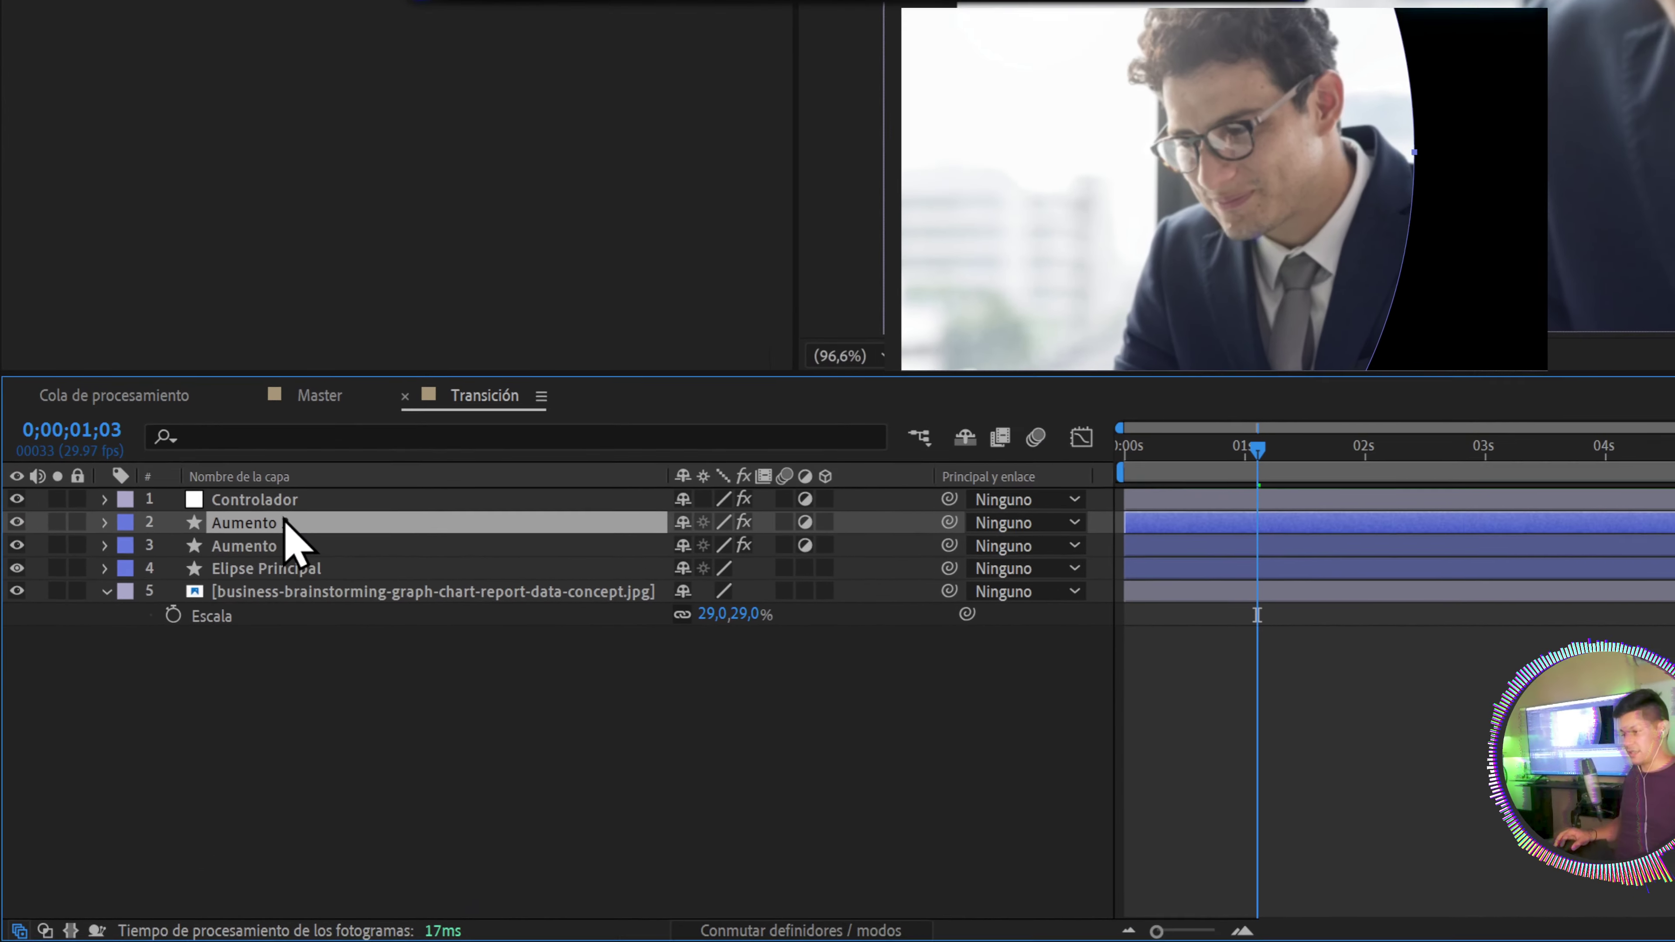
key("Return")
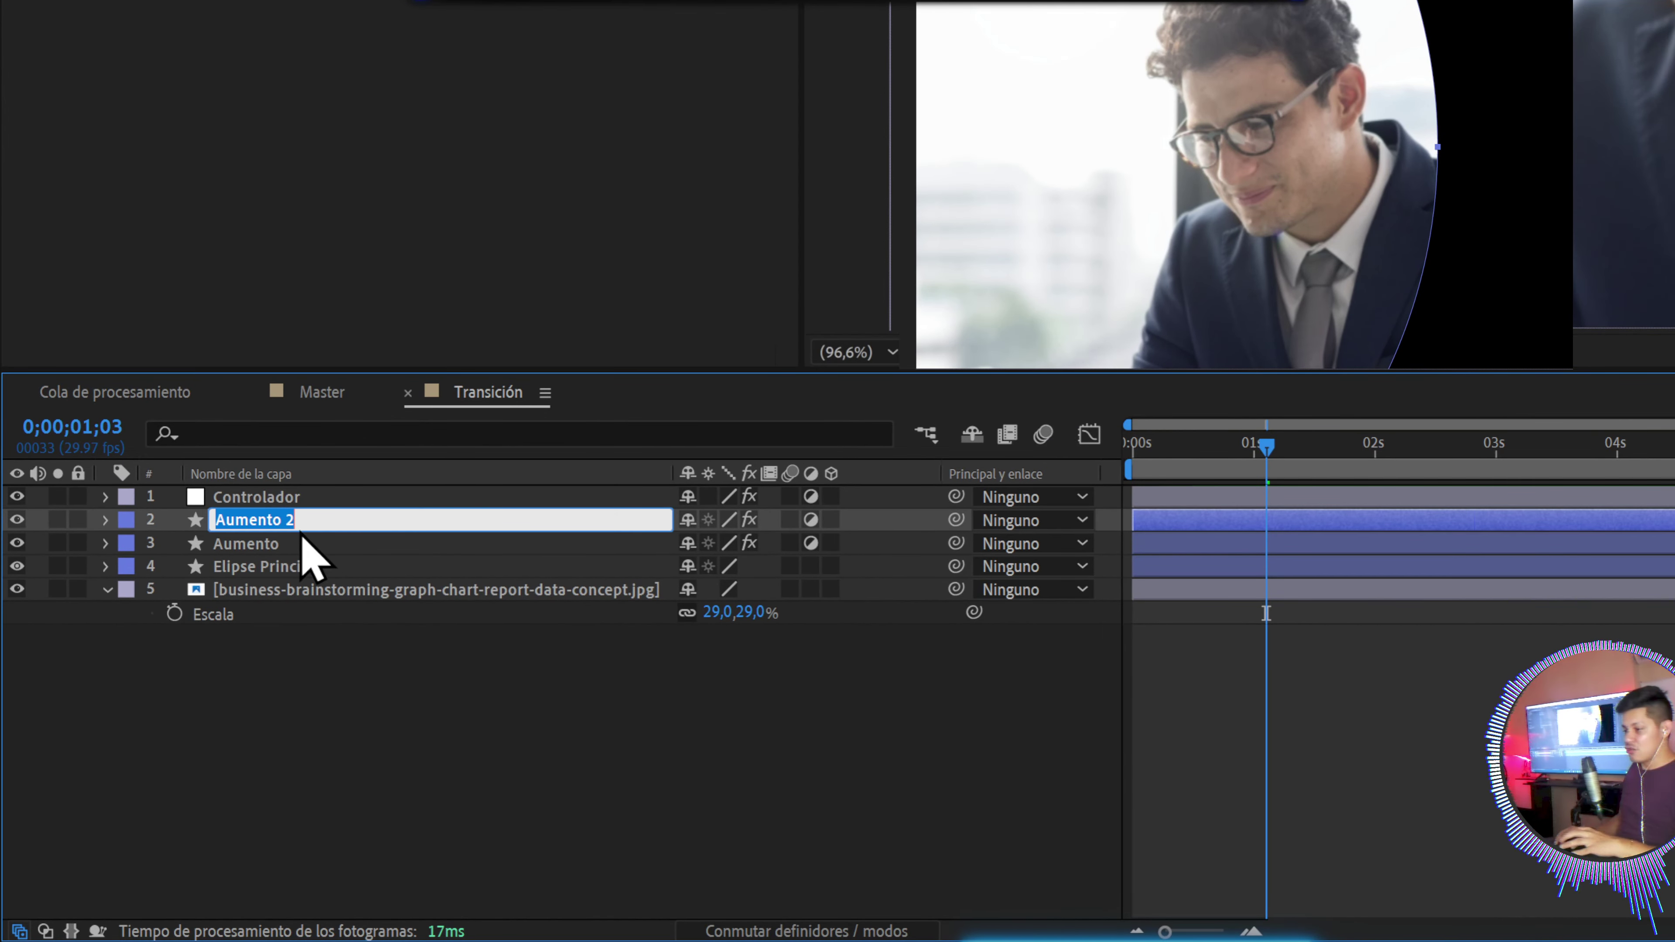
left_click(318, 543)
left_click(300, 526)
key("Return")
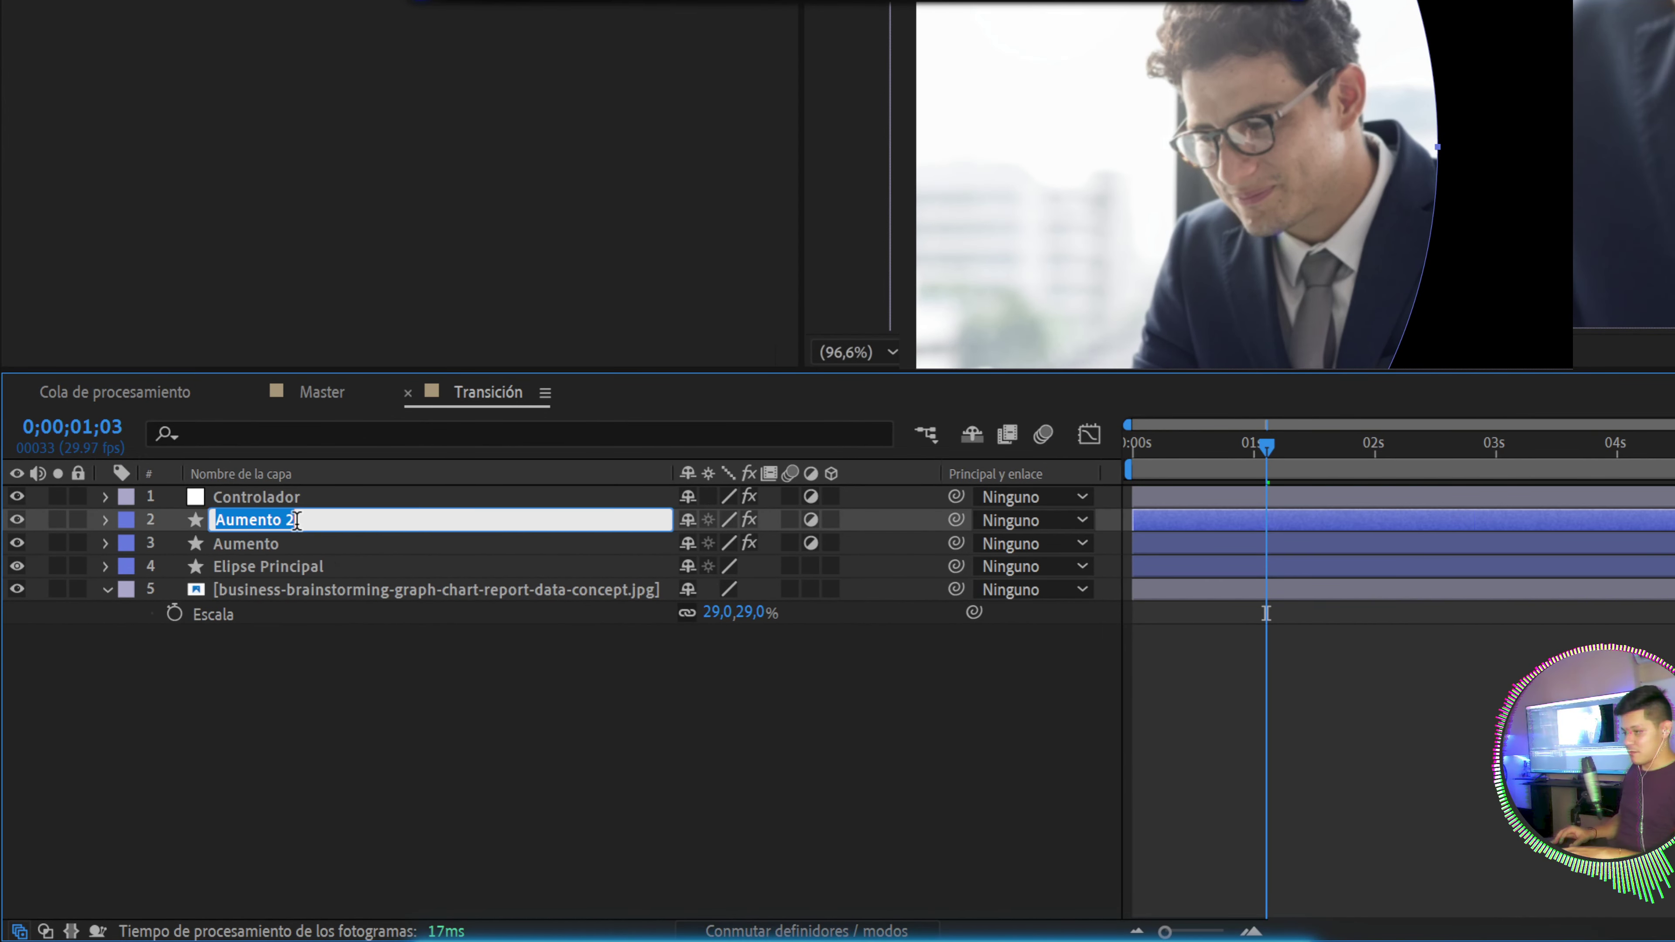
left_click(297, 520)
type("más")
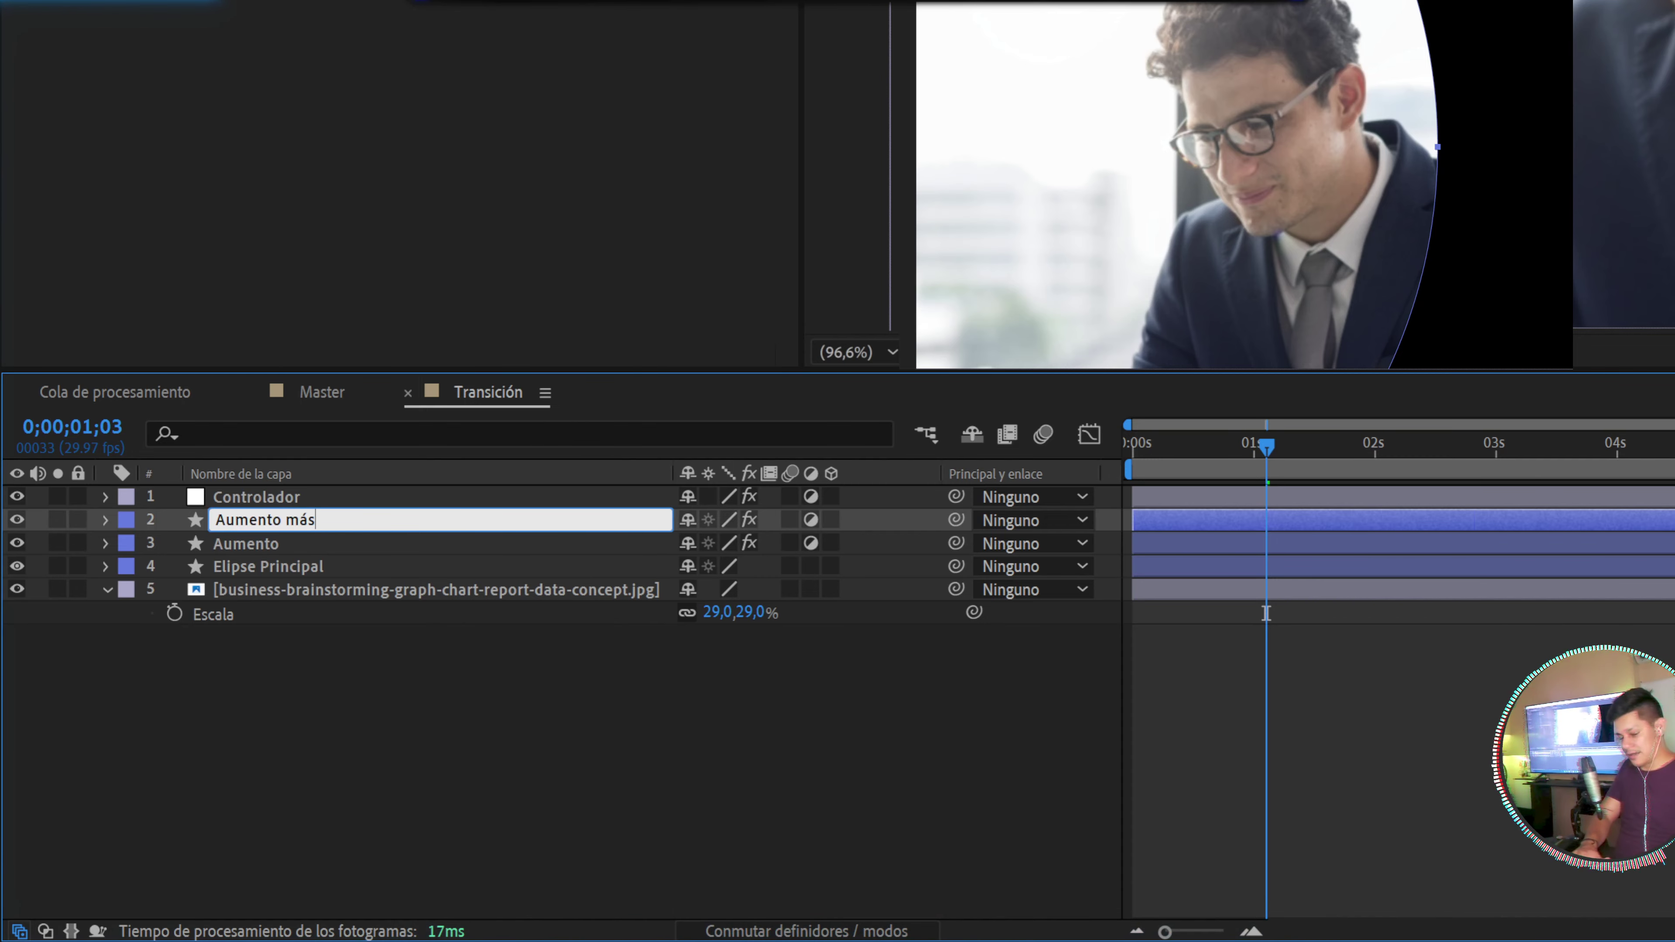
type("cara")
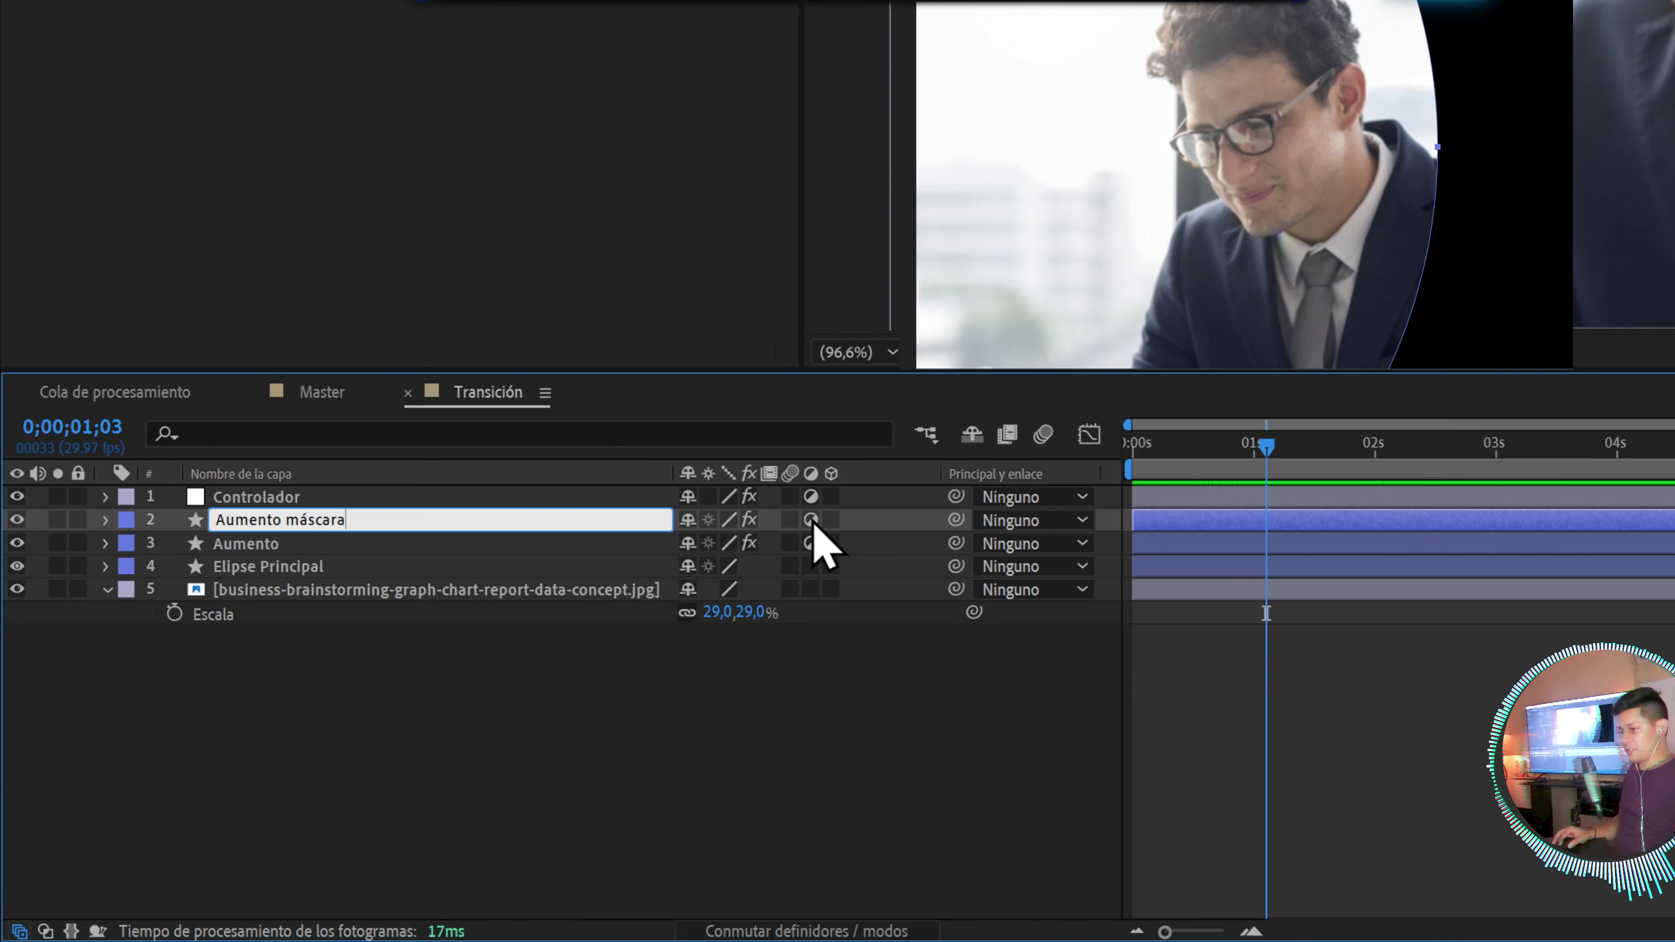
Turn off the Adjustment Layer switch on Aumento máscara
left_click(811, 520)
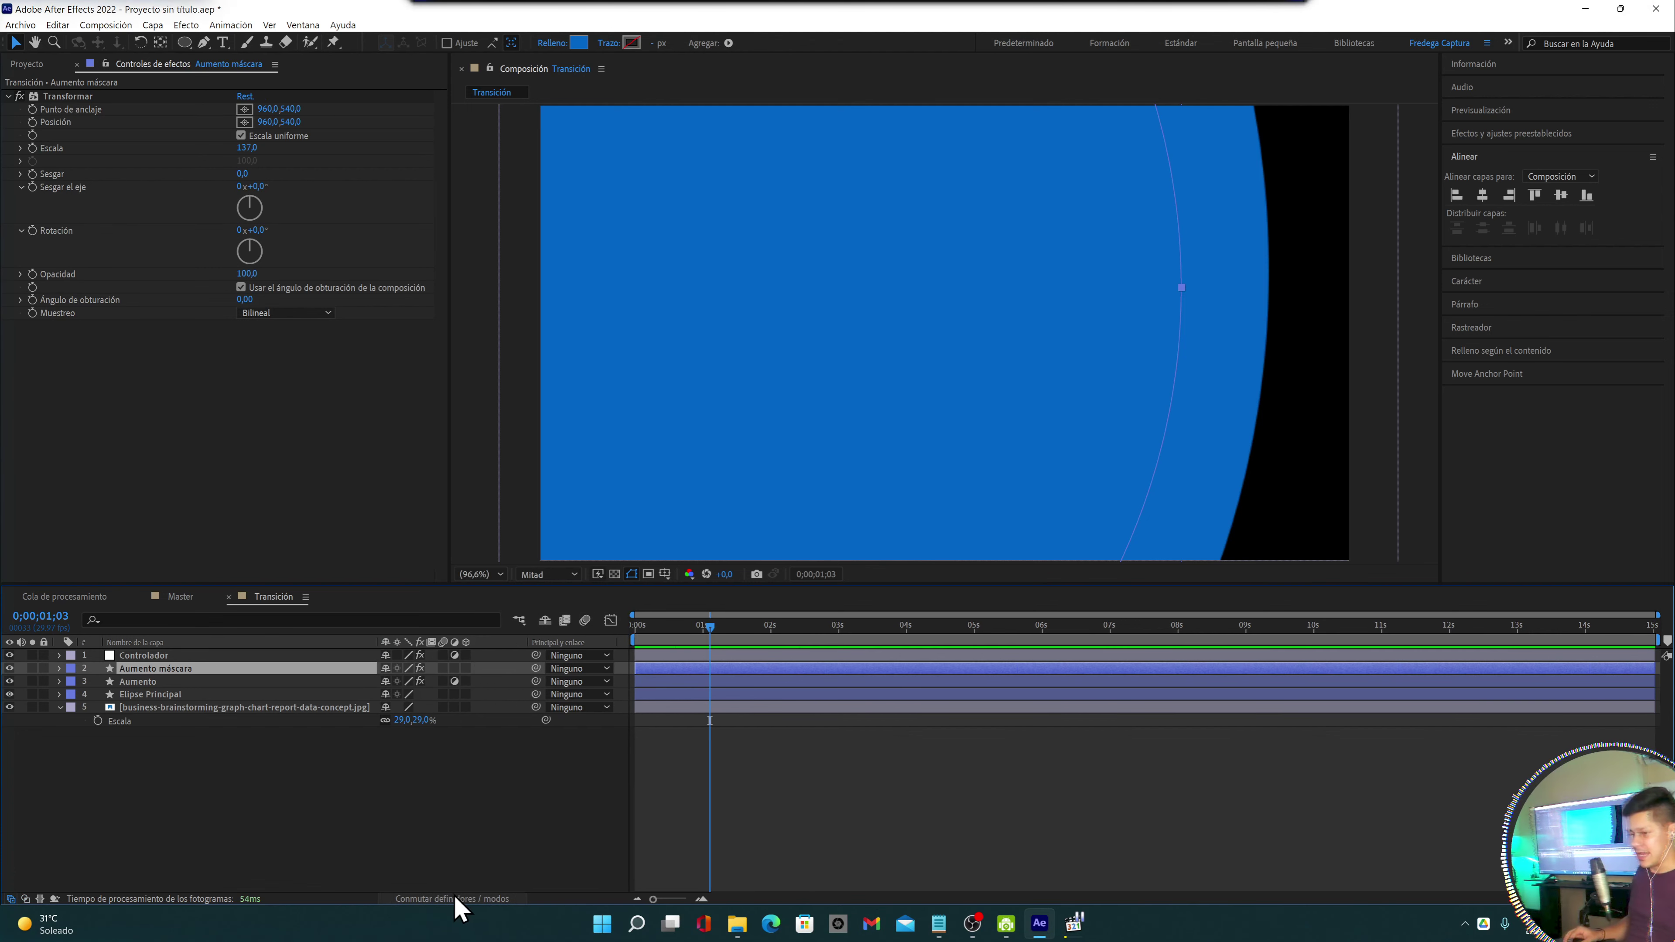
left_click(164, 682)
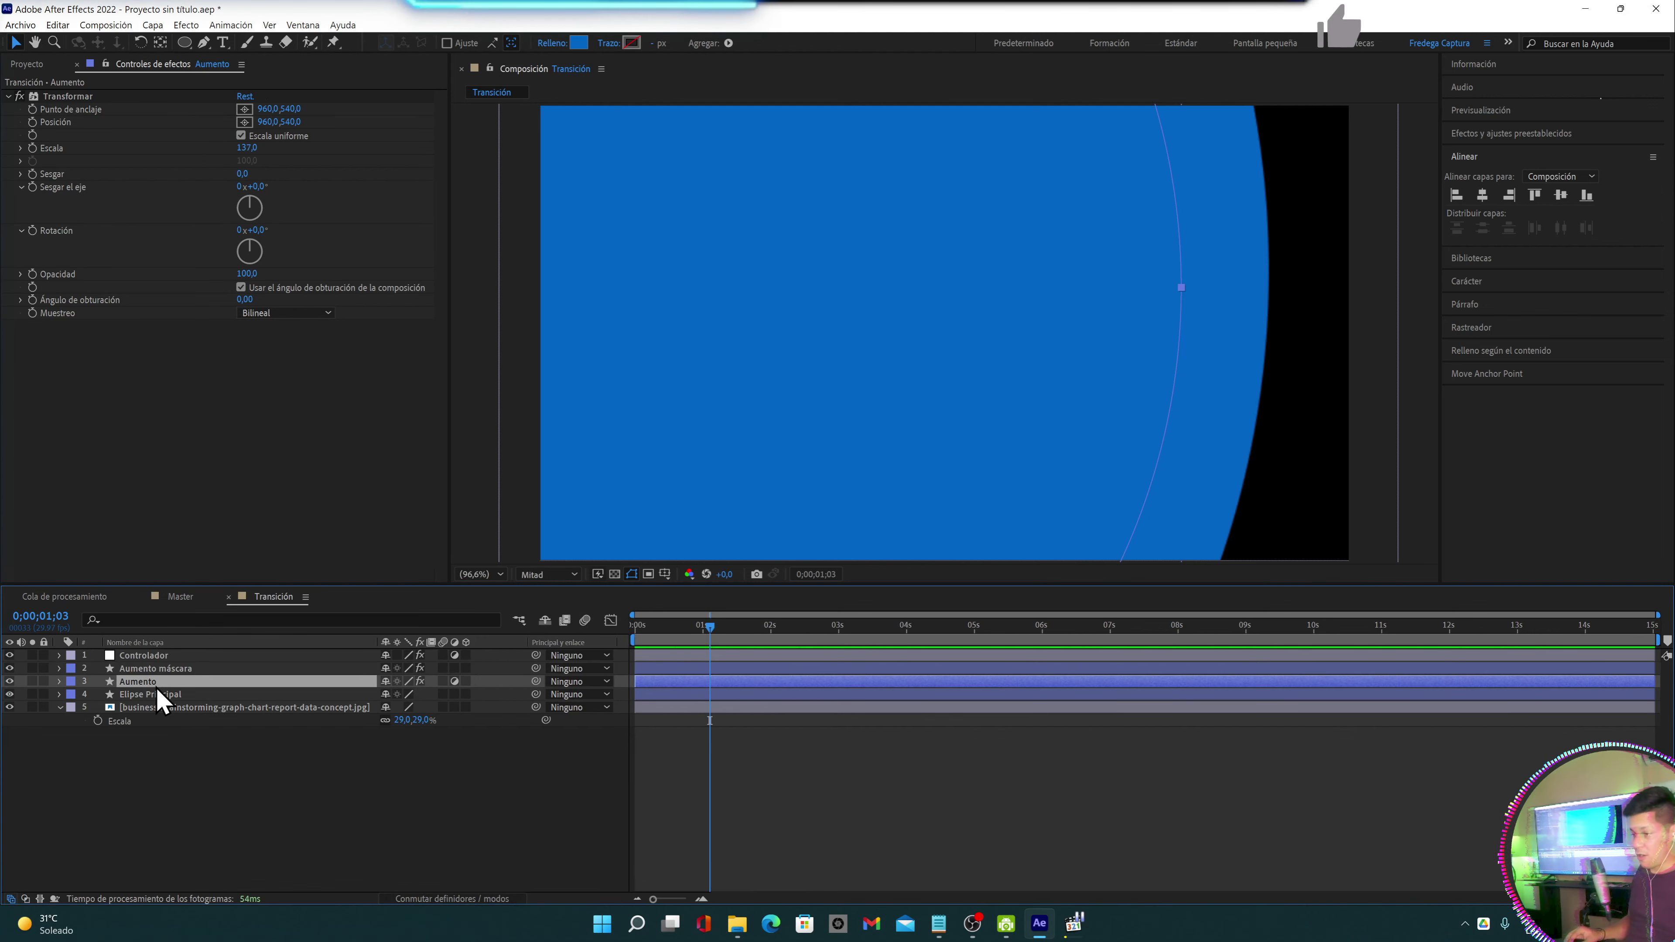
left_click(174, 669)
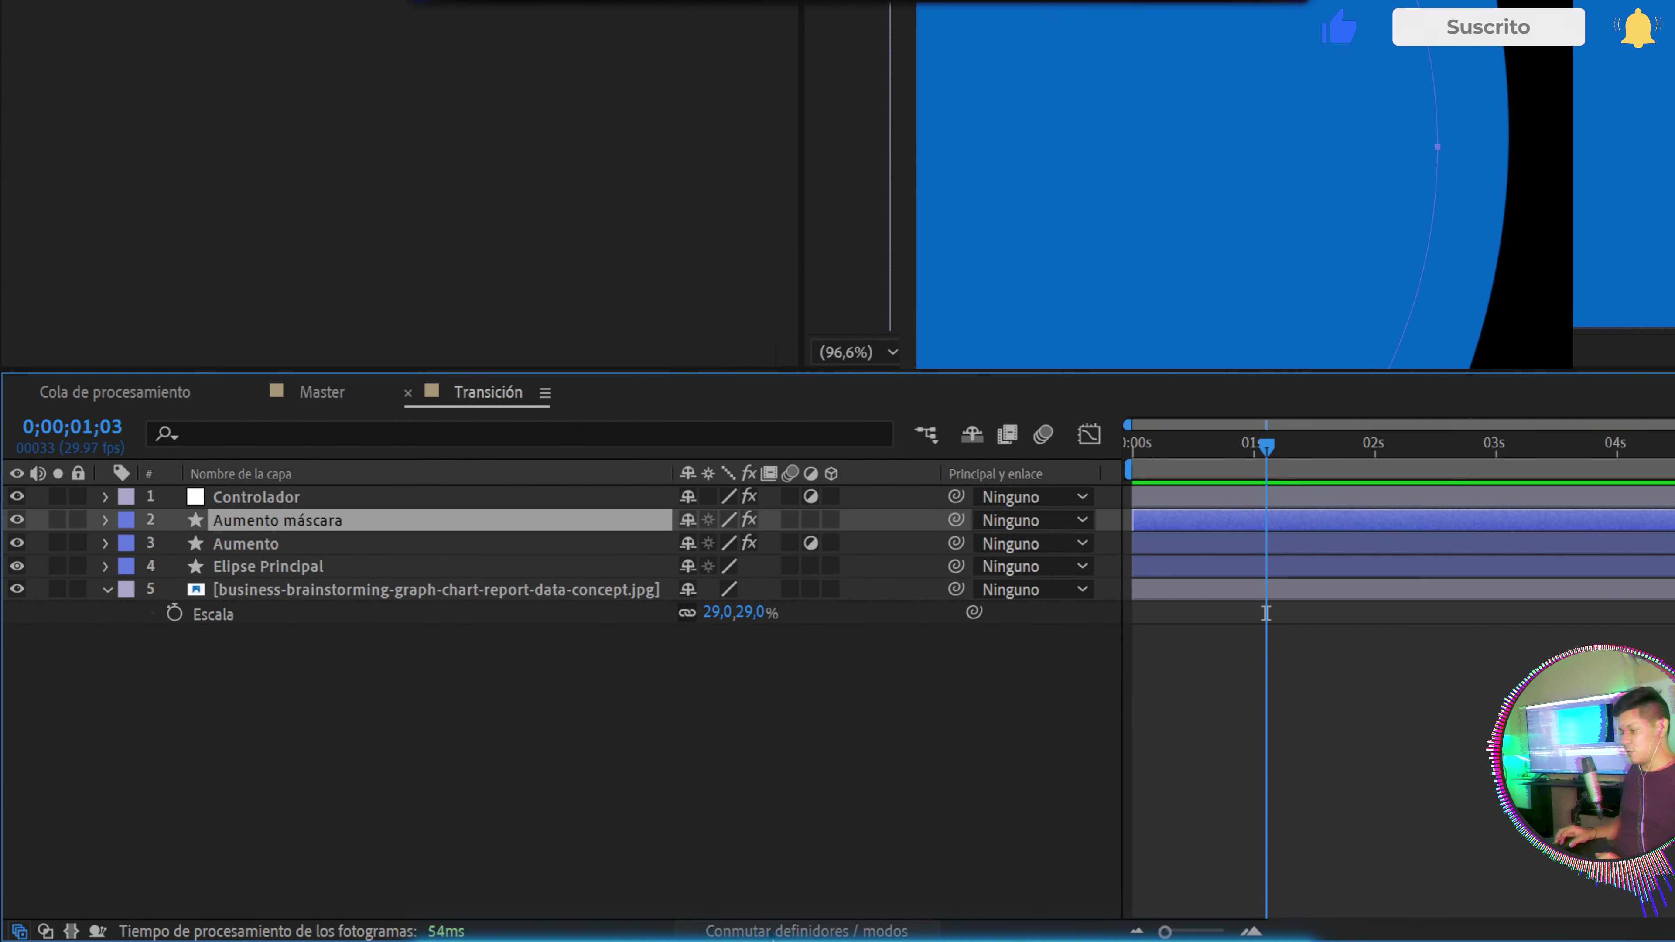
Show the blend mode and track matte columns and check Aumento's mode choices without changing them
left_click(767, 932)
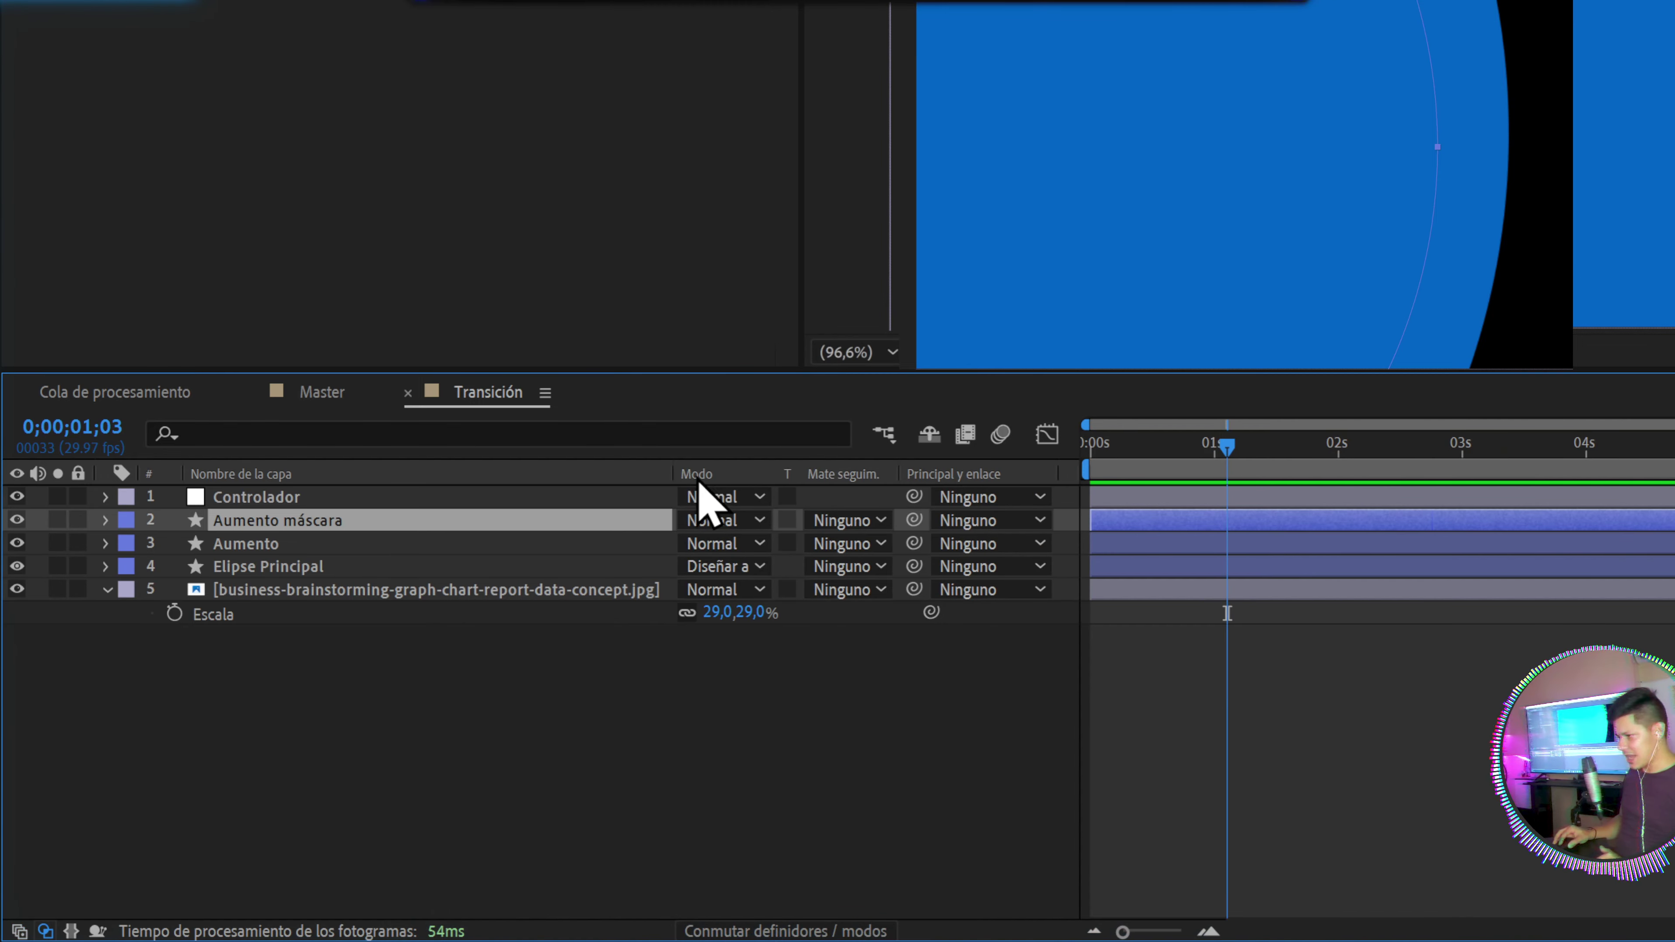
left_click(330, 549)
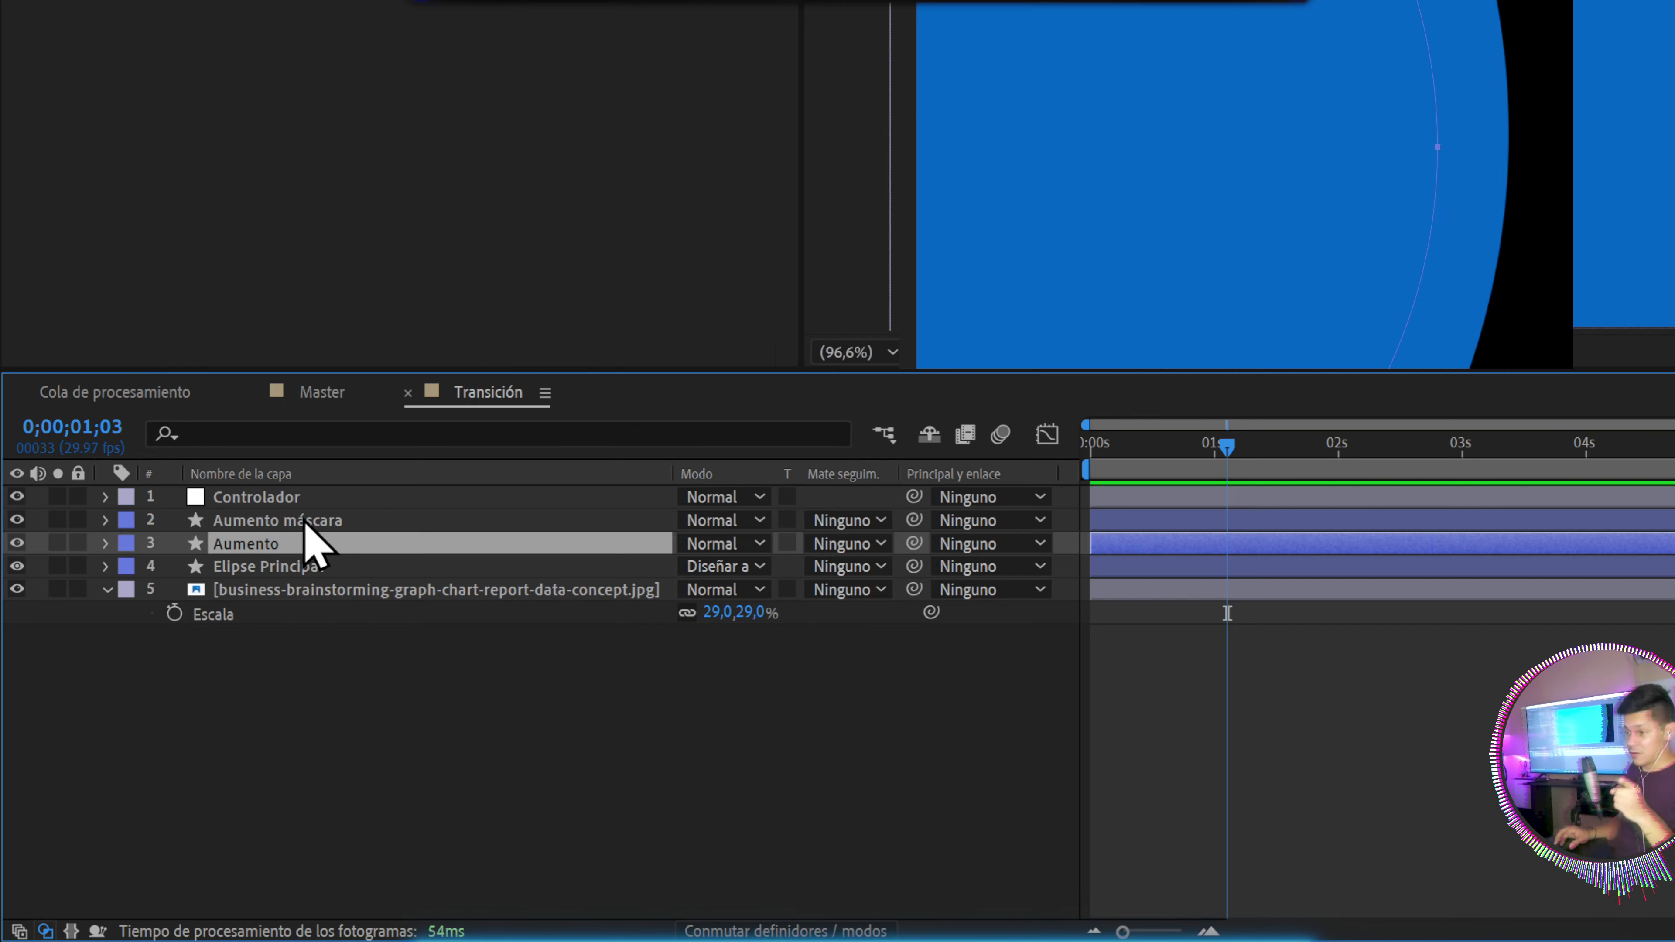
left_click(723, 545)
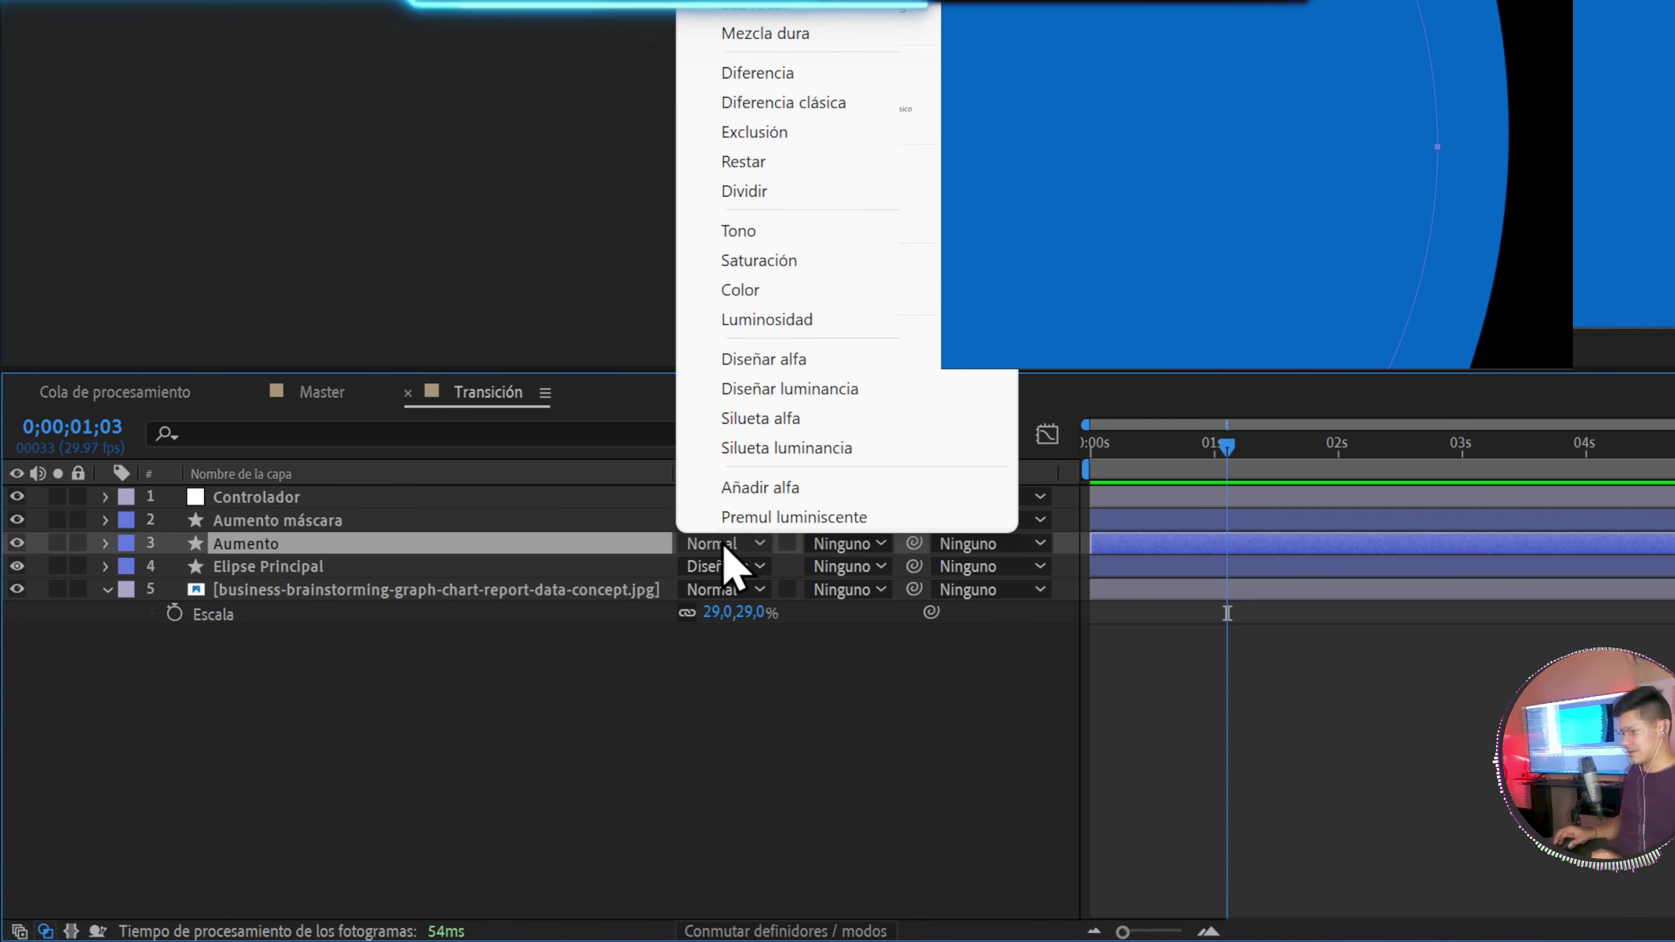
left_click(623, 533)
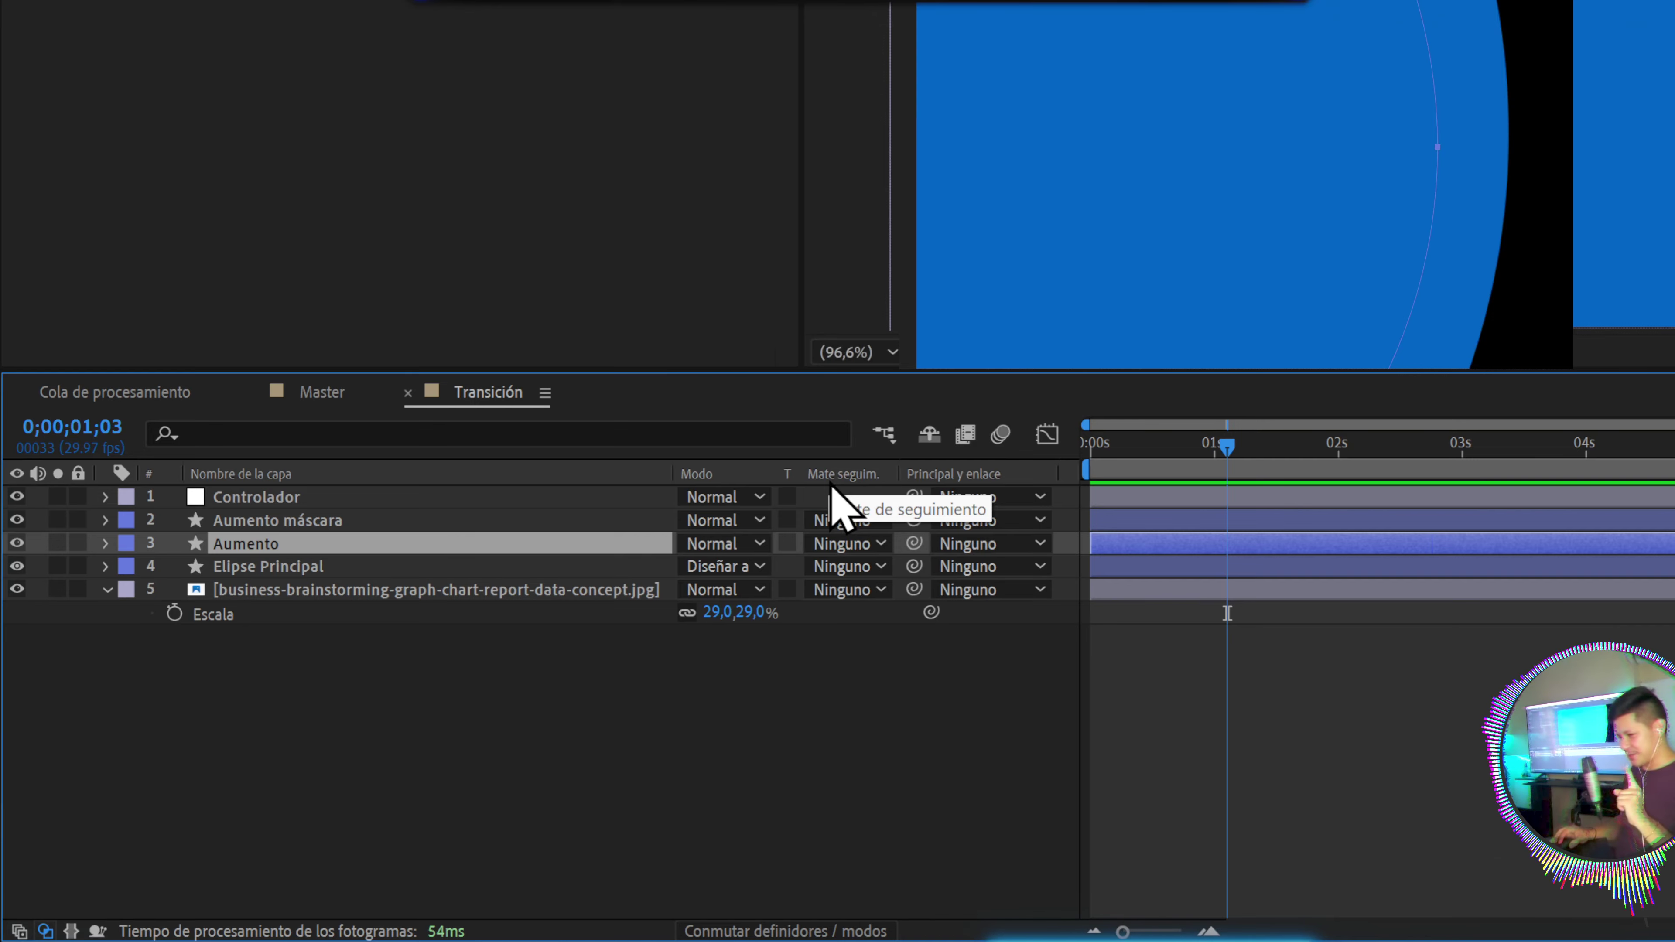
Set Aumento's track matte to inverted alpha matte using the 'Aumento máscara' layer
left_click(839, 544)
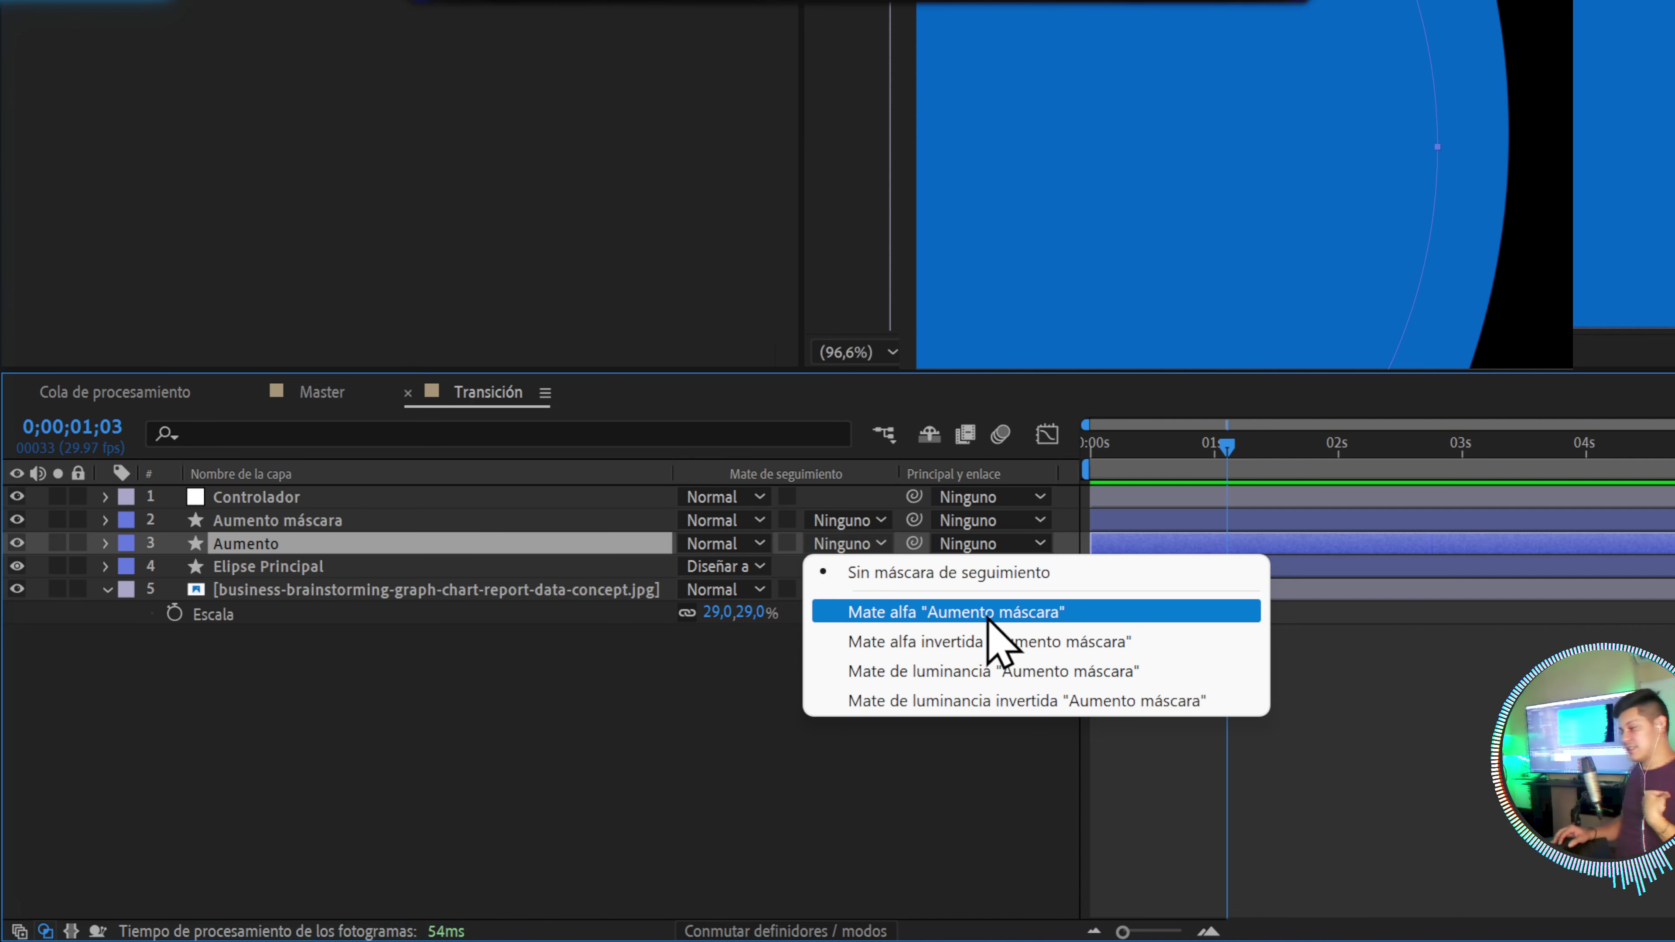
left_click(956, 644)
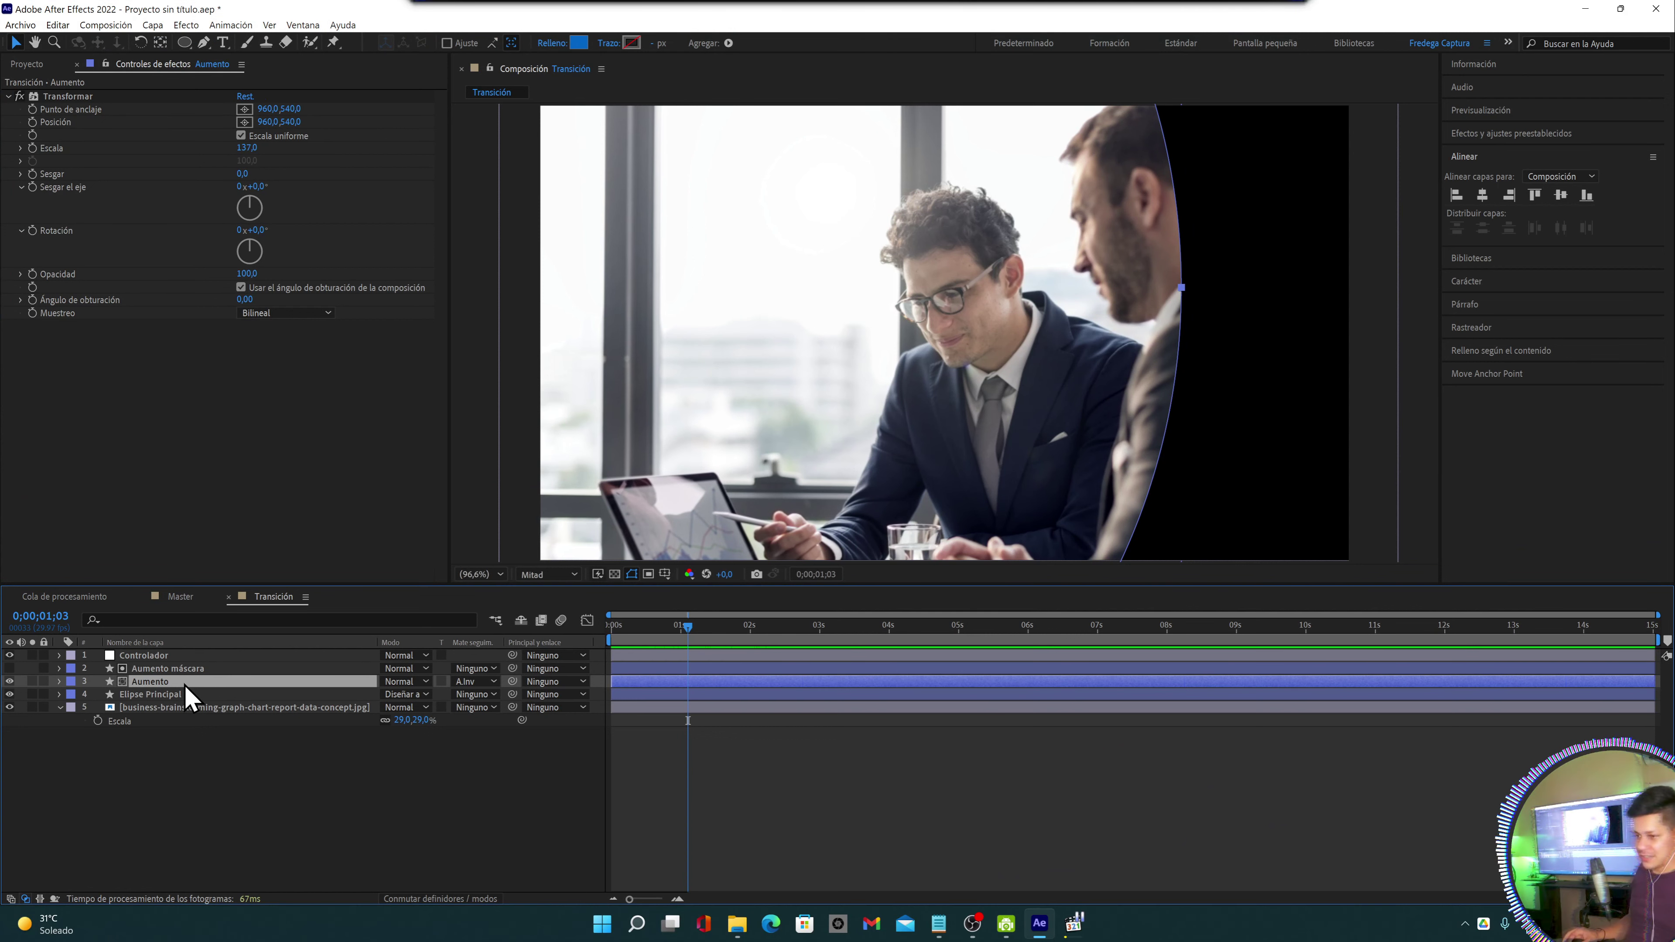
Move the Aumento máscara slice left to Posición 460,0, 540,0 and set its Escala to 107,0
left_click(210, 668)
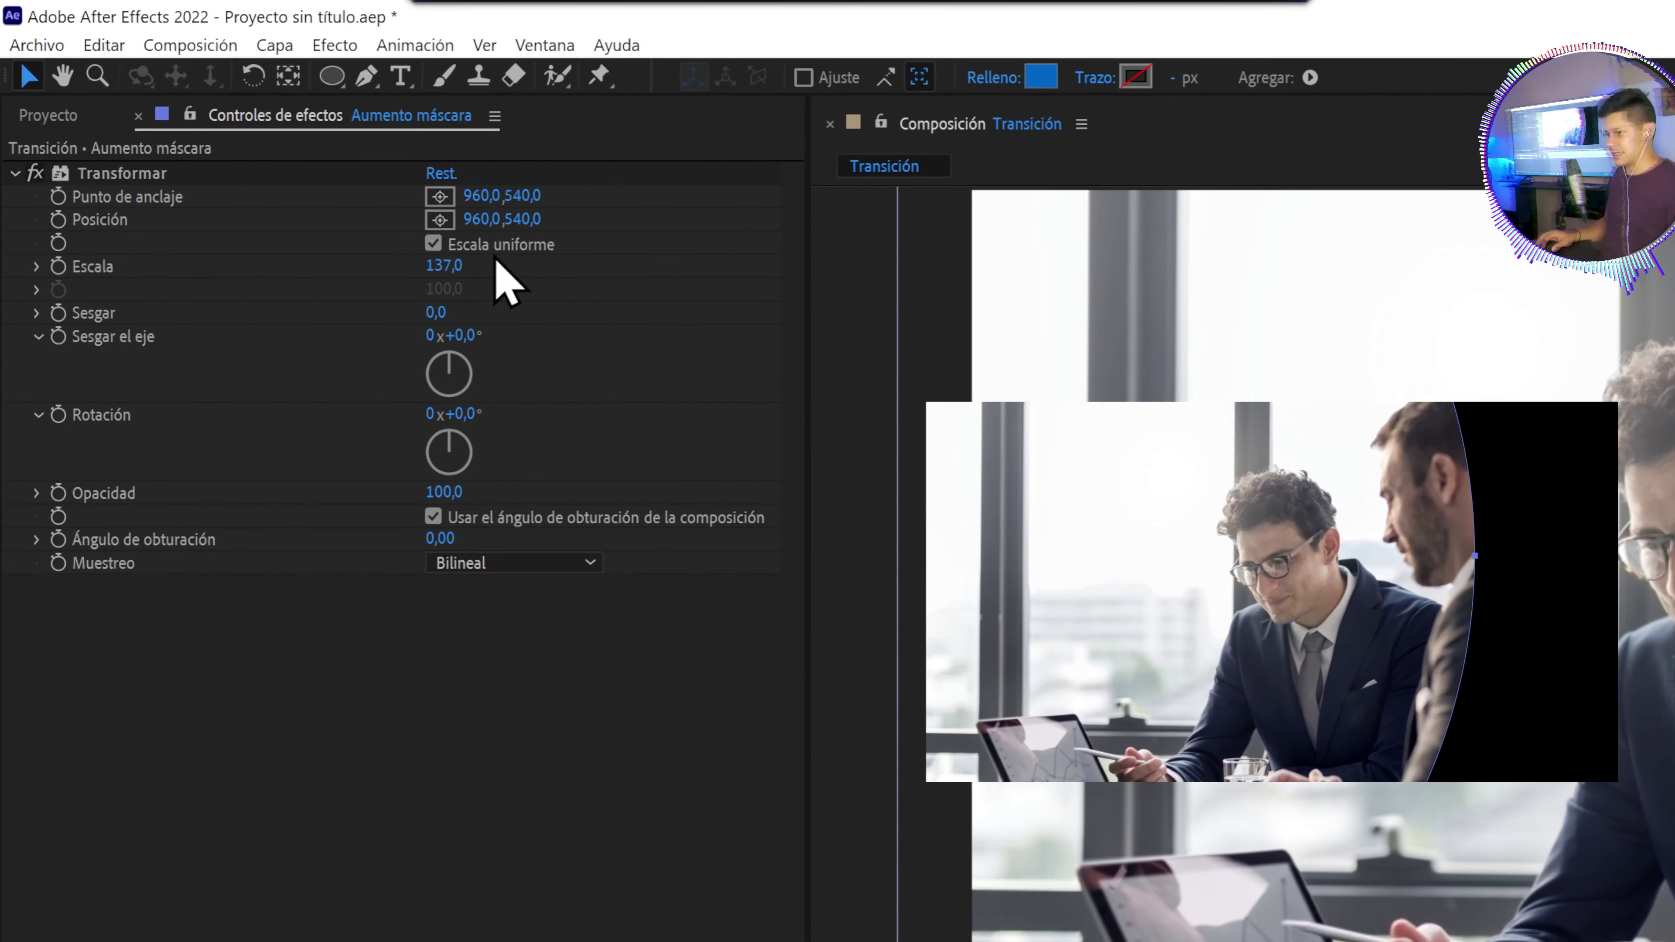
left_click_drag(479, 219, 443, 226)
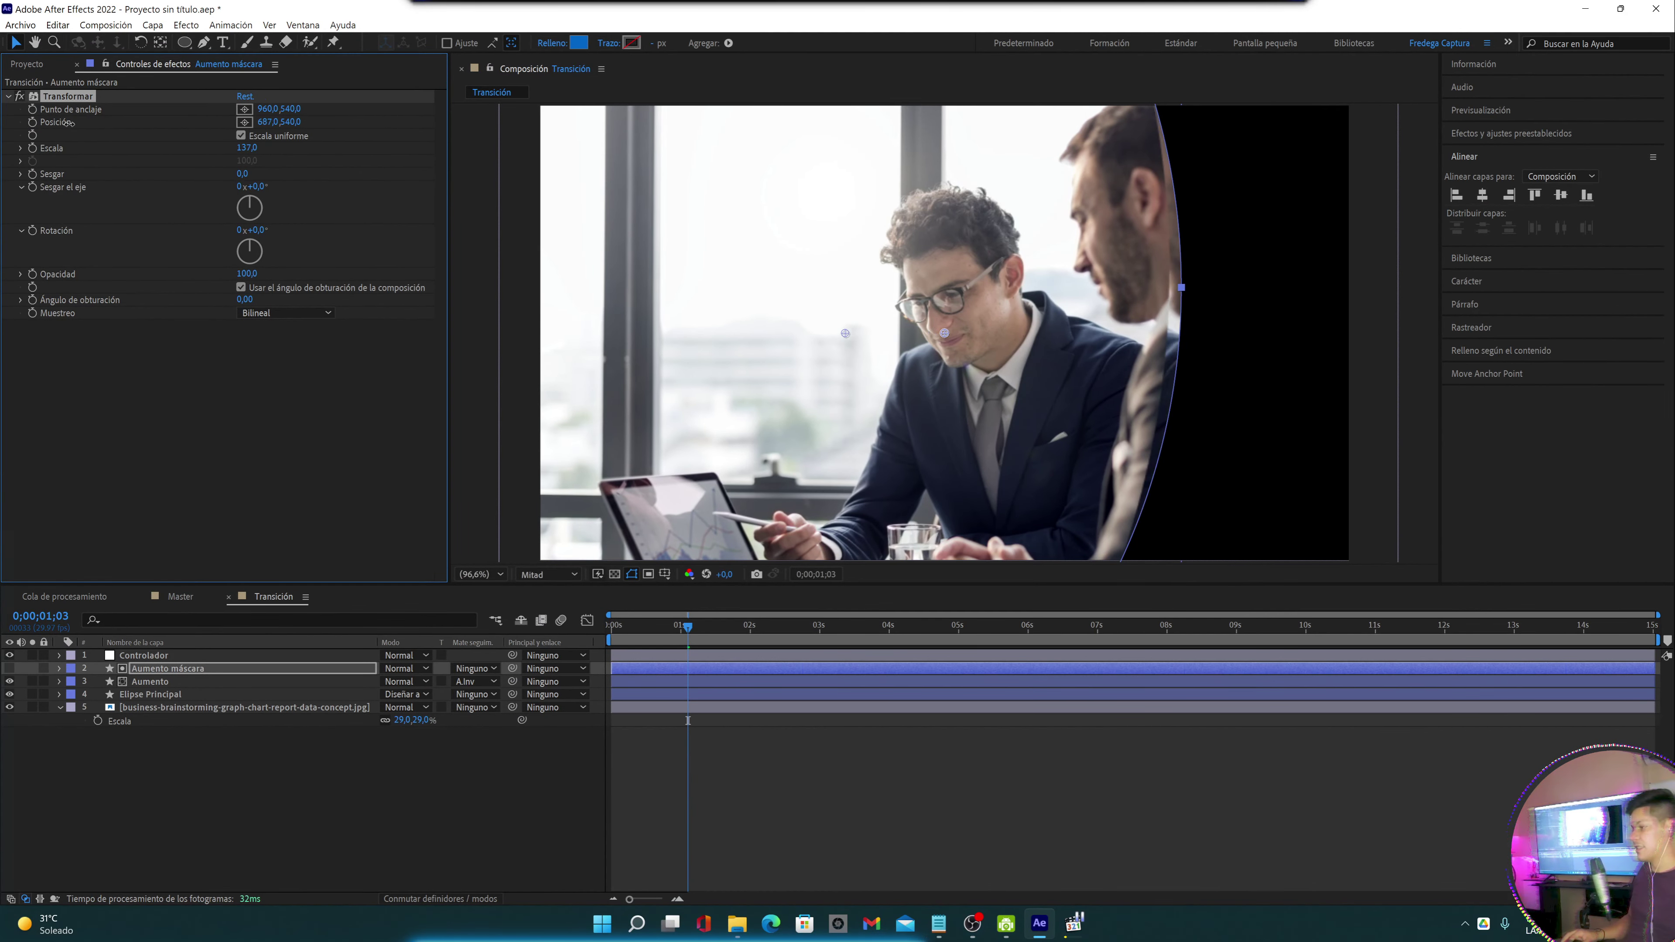
left_click_drag(901, 333, 786, 333)
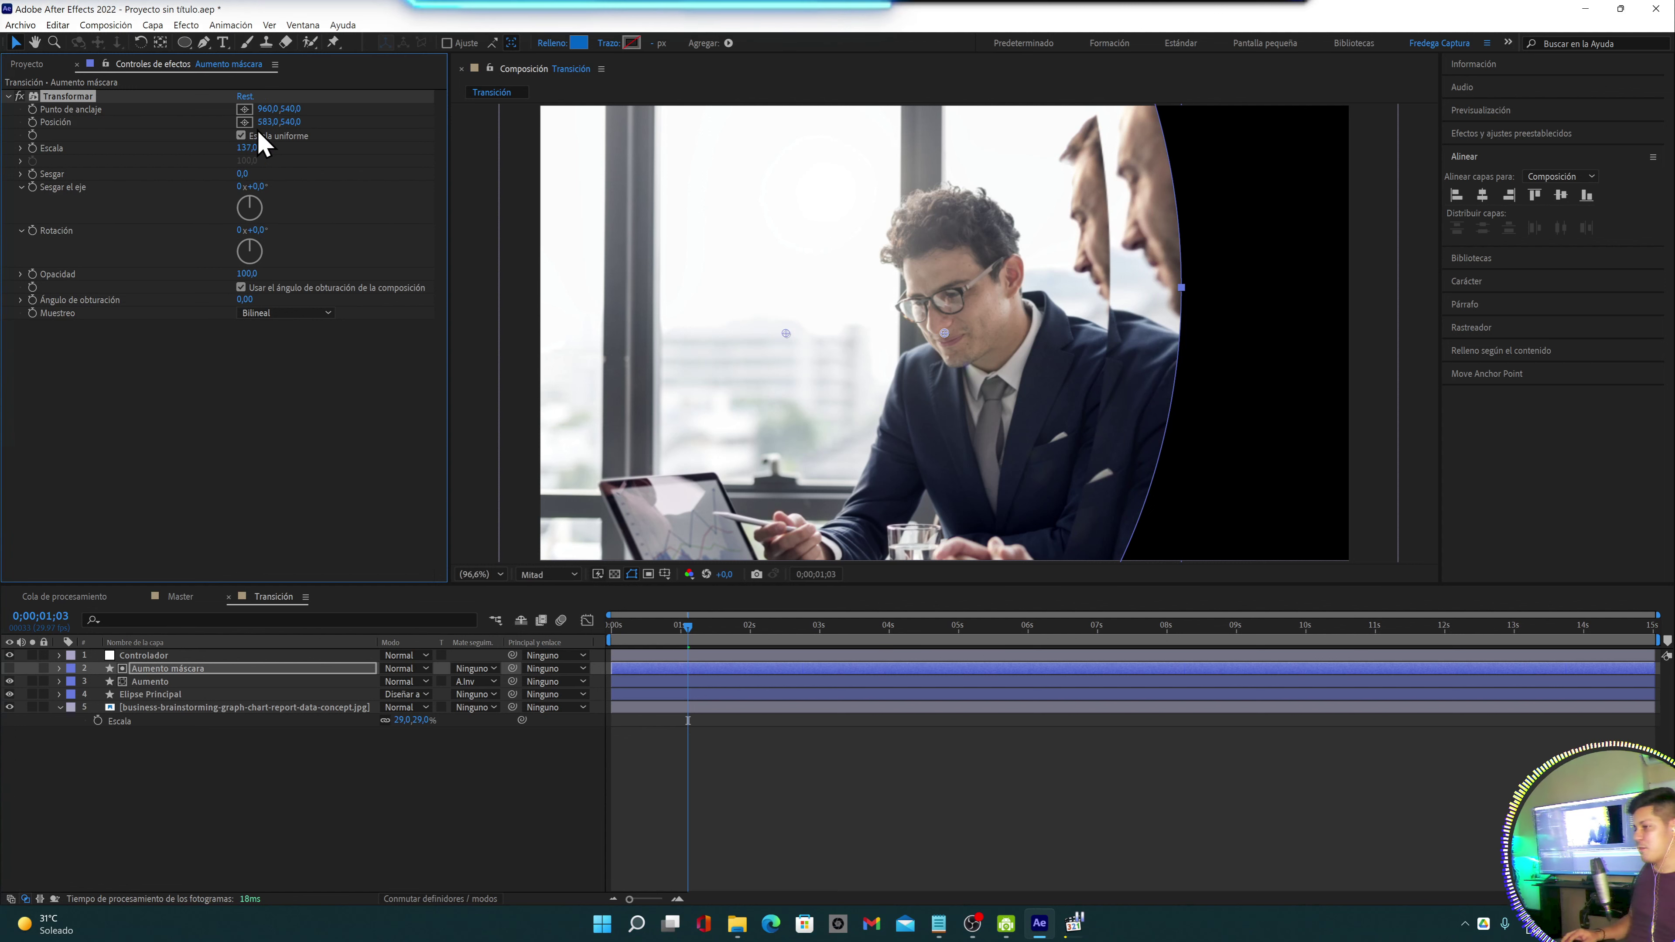
left_click_drag(261, 122, 14, 95)
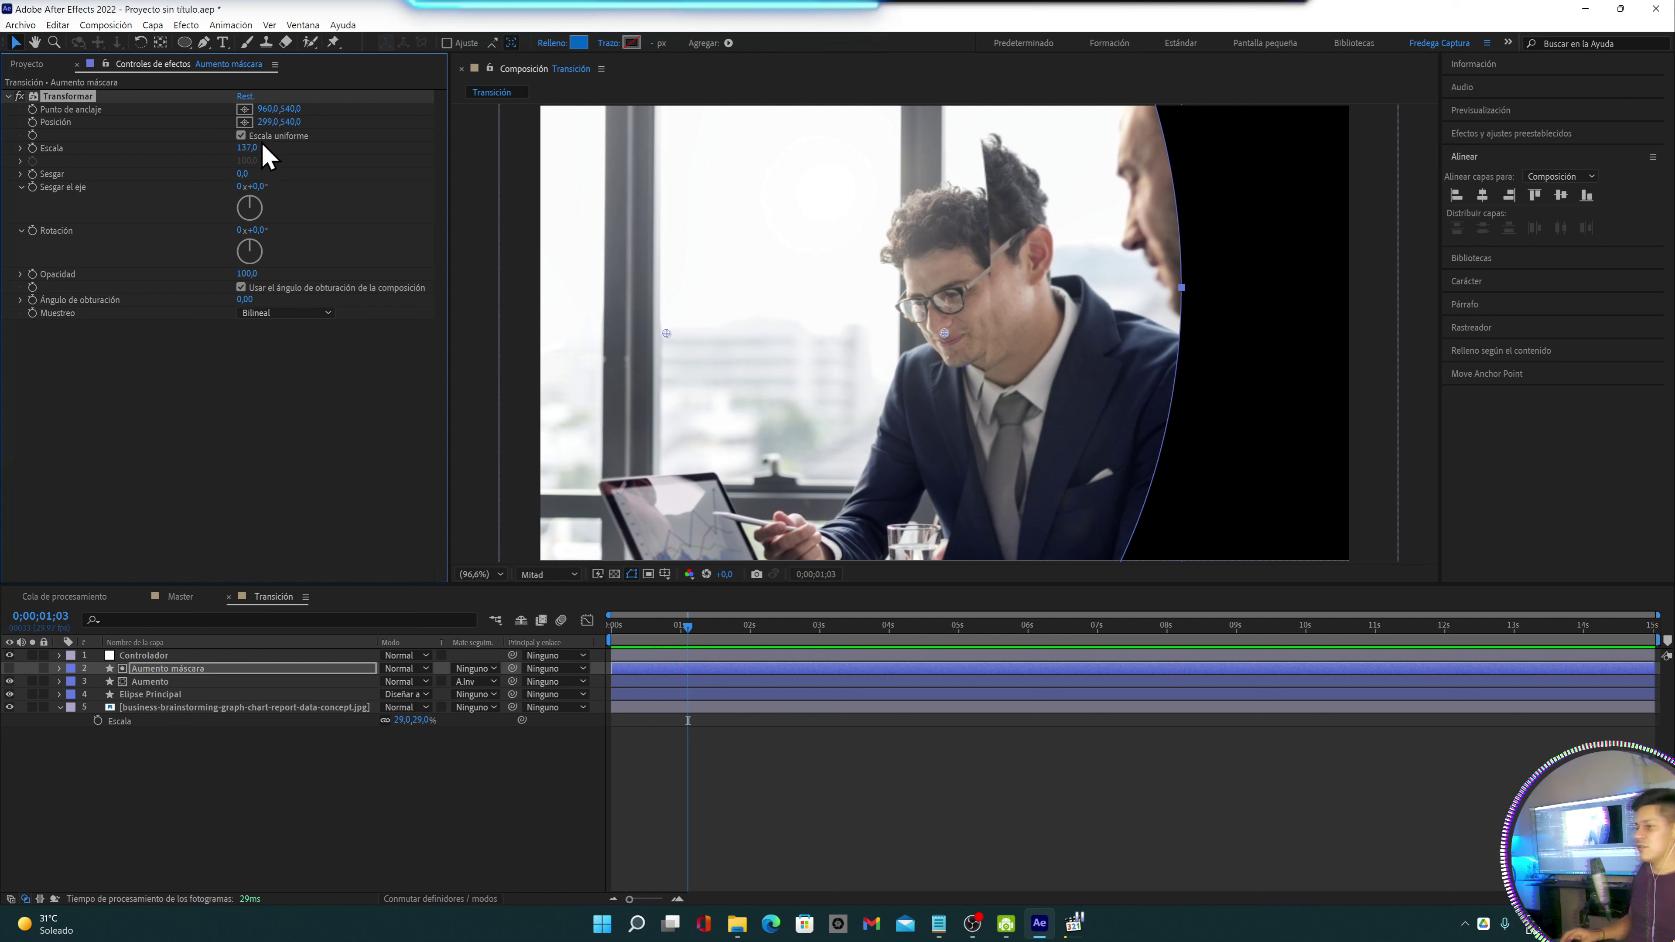
mouse_move(249, 148)
left_mouse_down()
mouse_move(226, 142)
mouse_move(437, 132)
mouse_move(395, 125)
left_mouse_up()
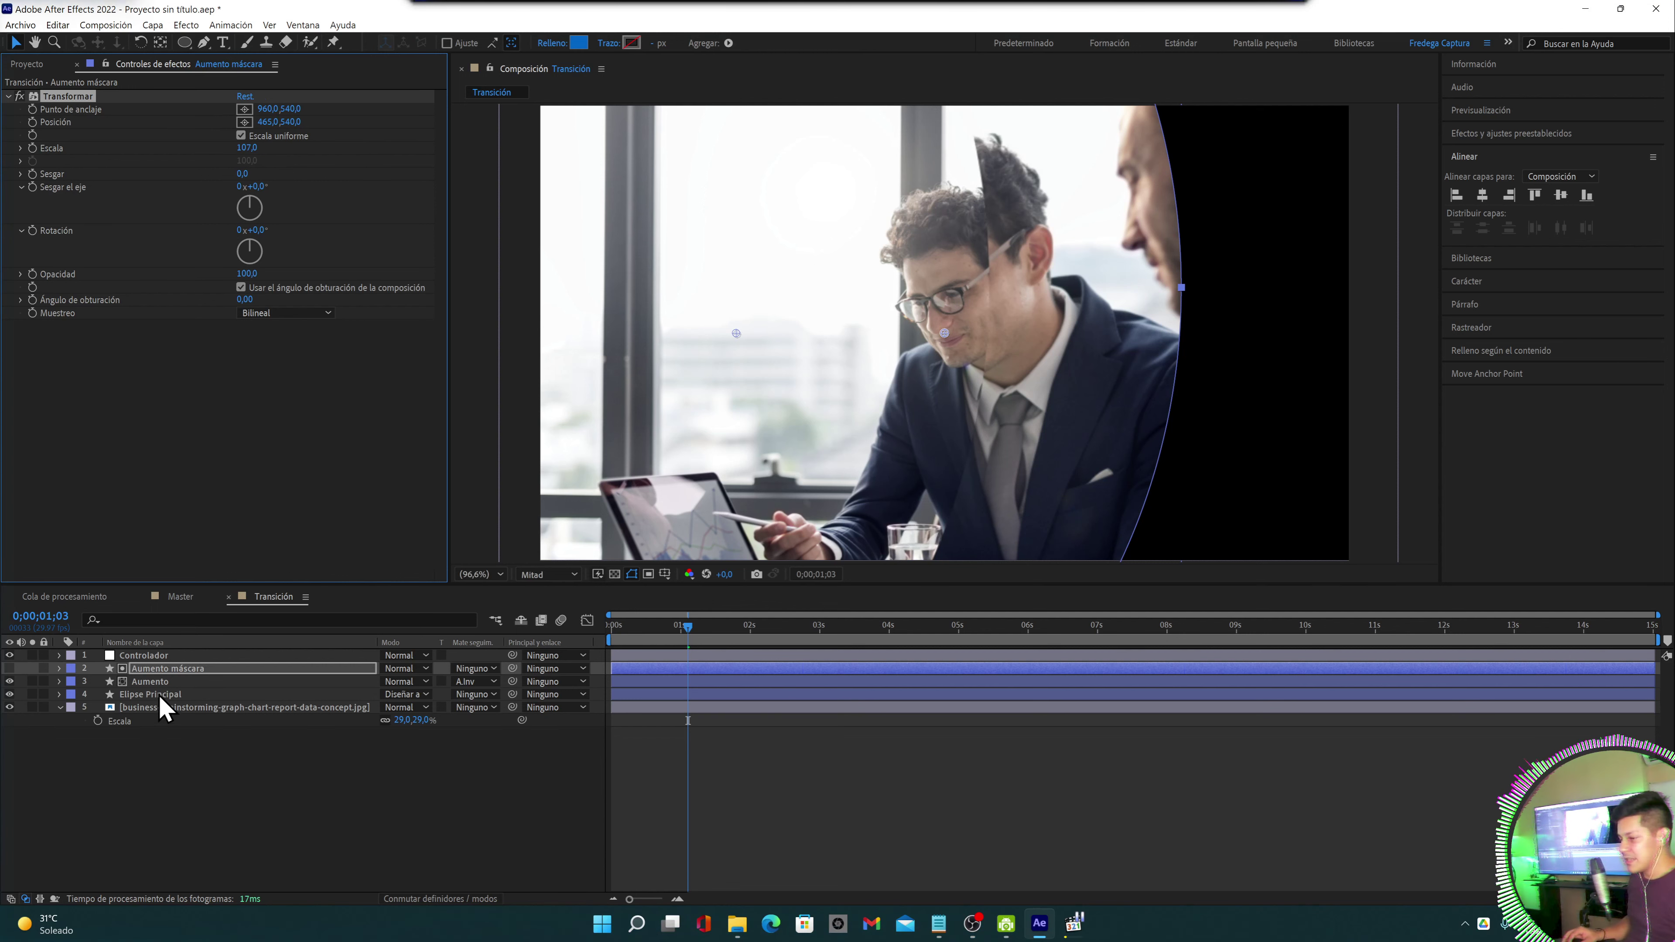
Slide the Aumento copy right to Posición X about 1069, then check the Demo Corporativo reference video
left_click(155, 684)
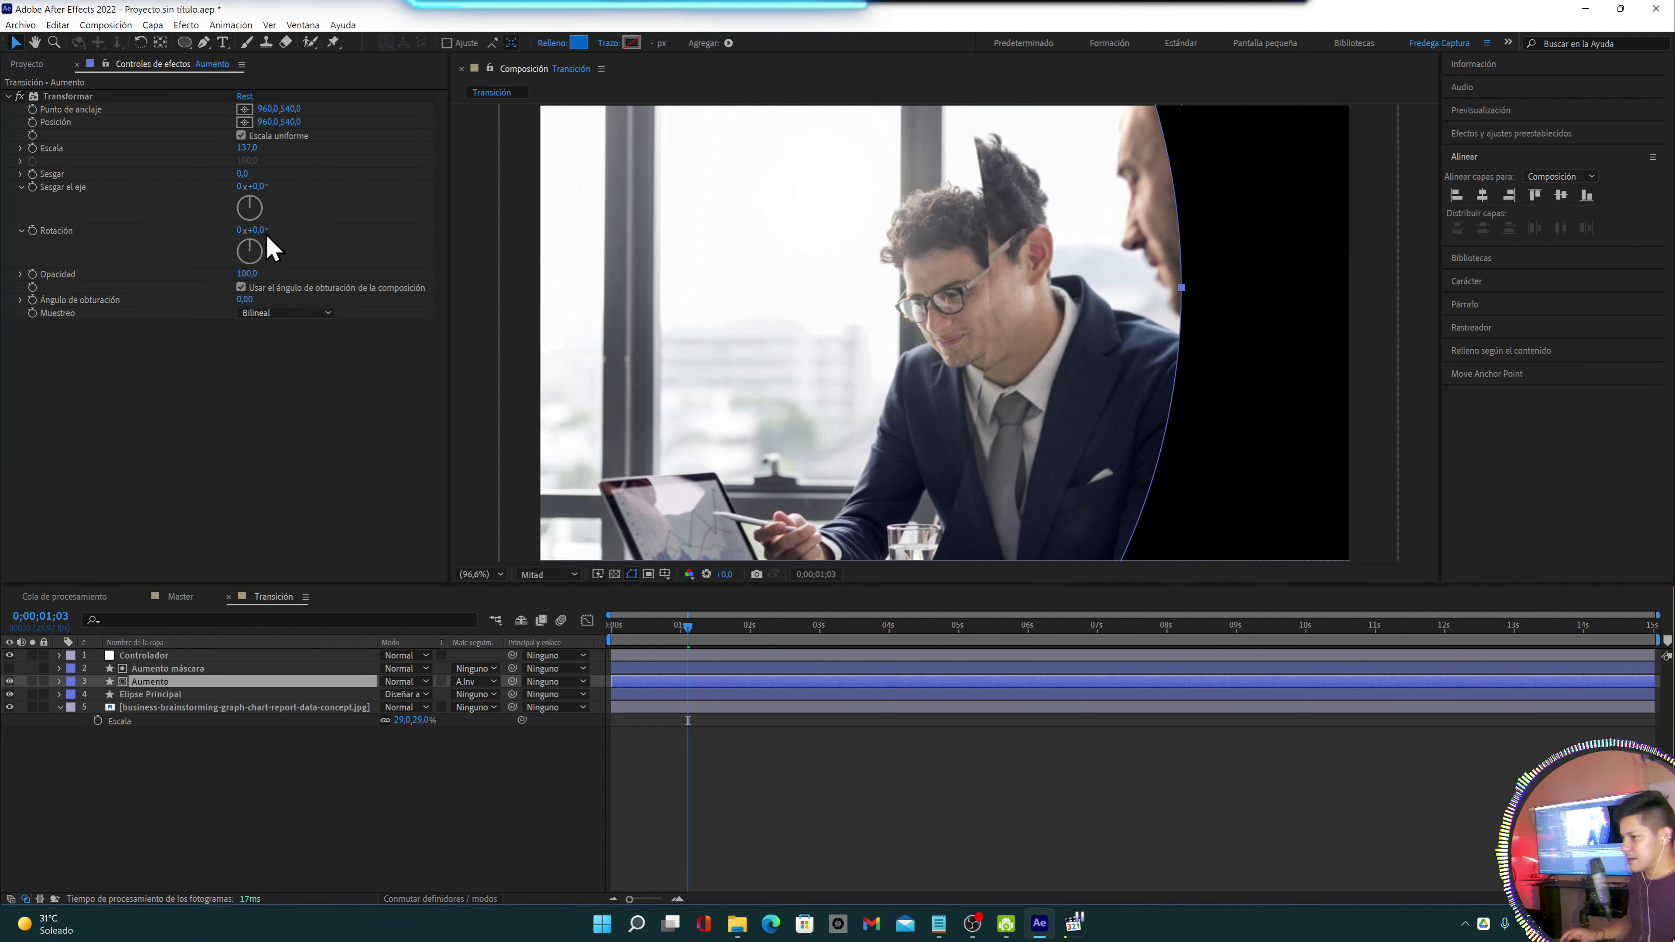
left_click_drag(268, 122, 378, 131)
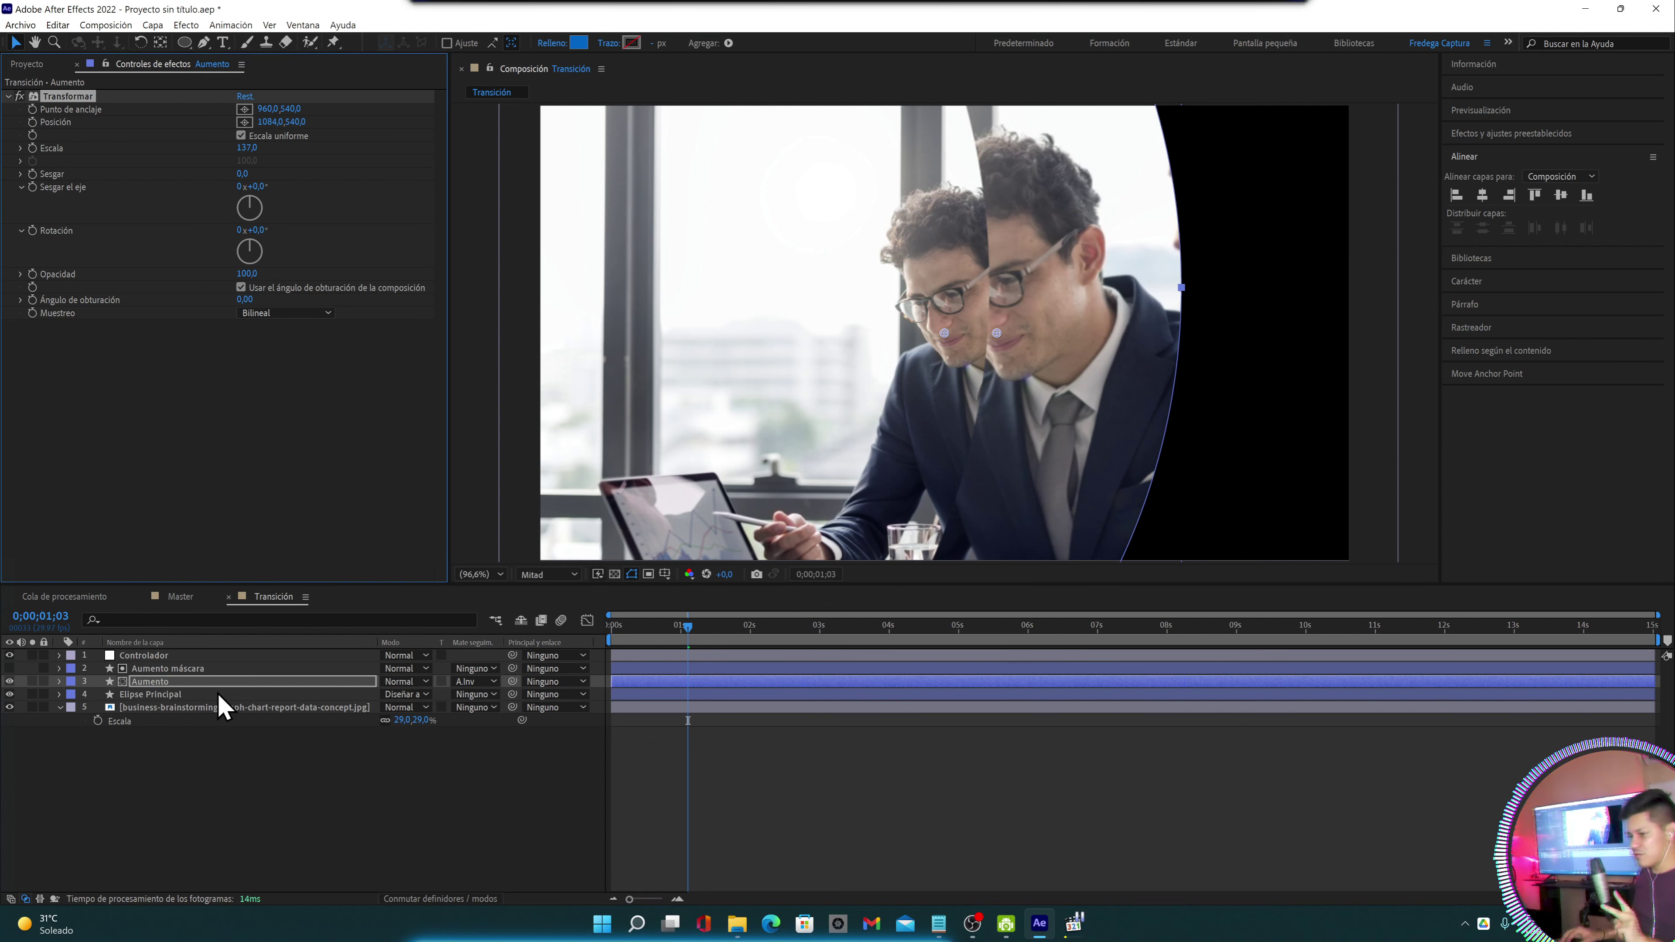
left_click(1081, 925)
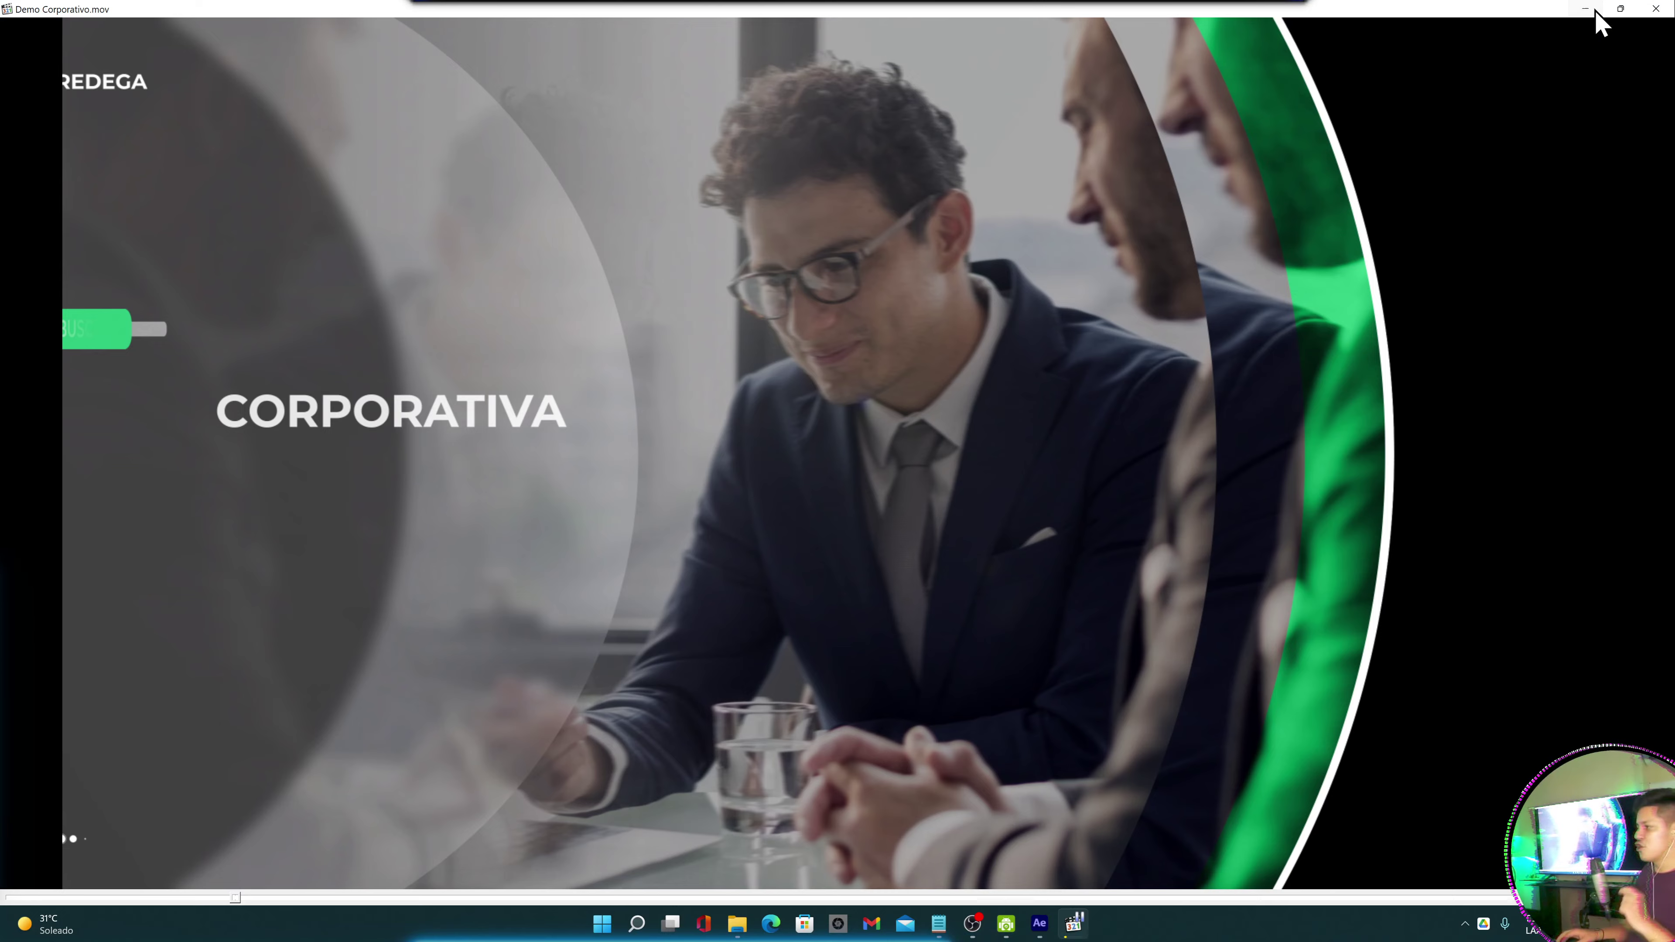
left_click(1594, 10)
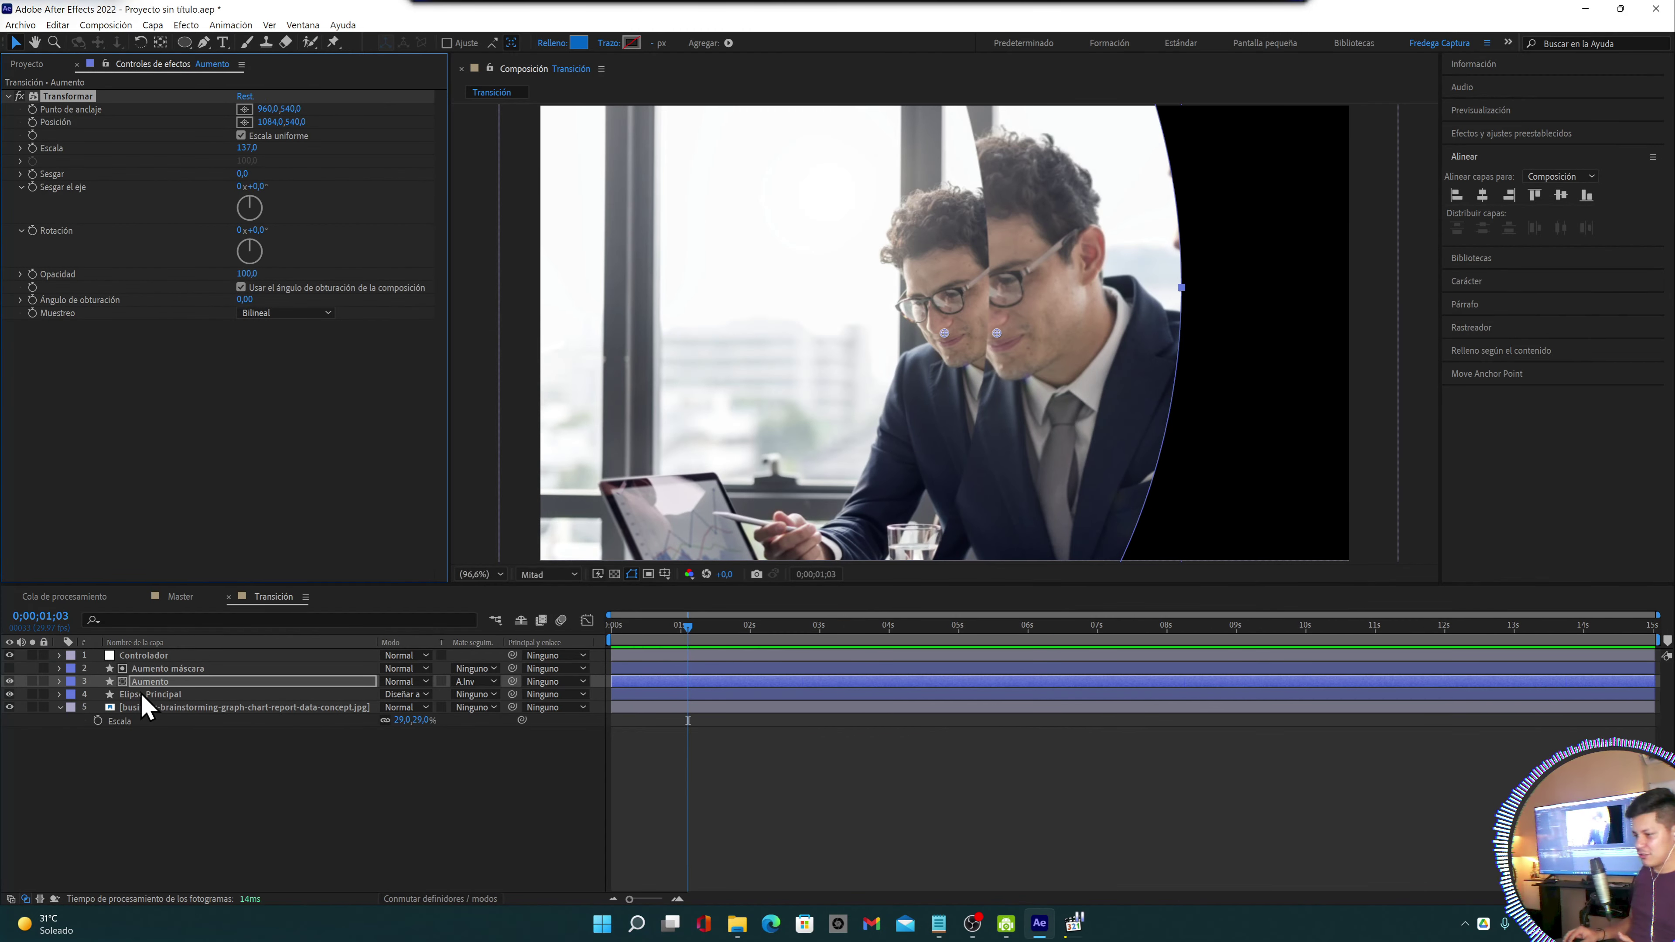
left_click(185, 668)
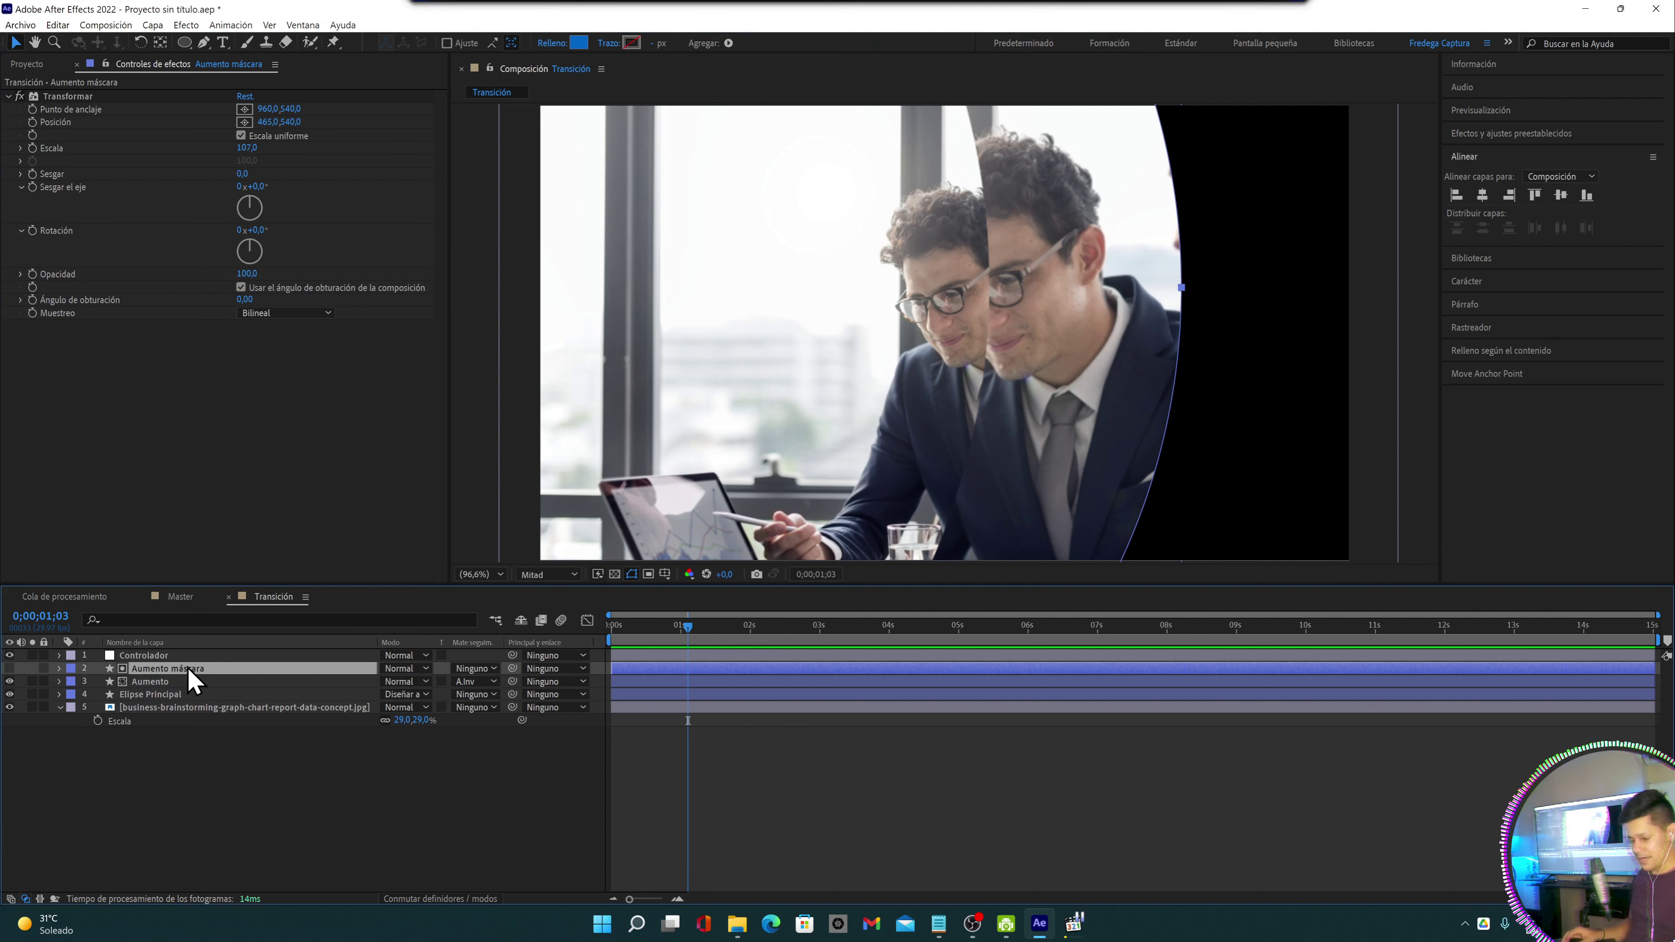
Duplicate Aumento máscara, rename the copy 'Borde', and switch its visibility on
key("ctrl+d")
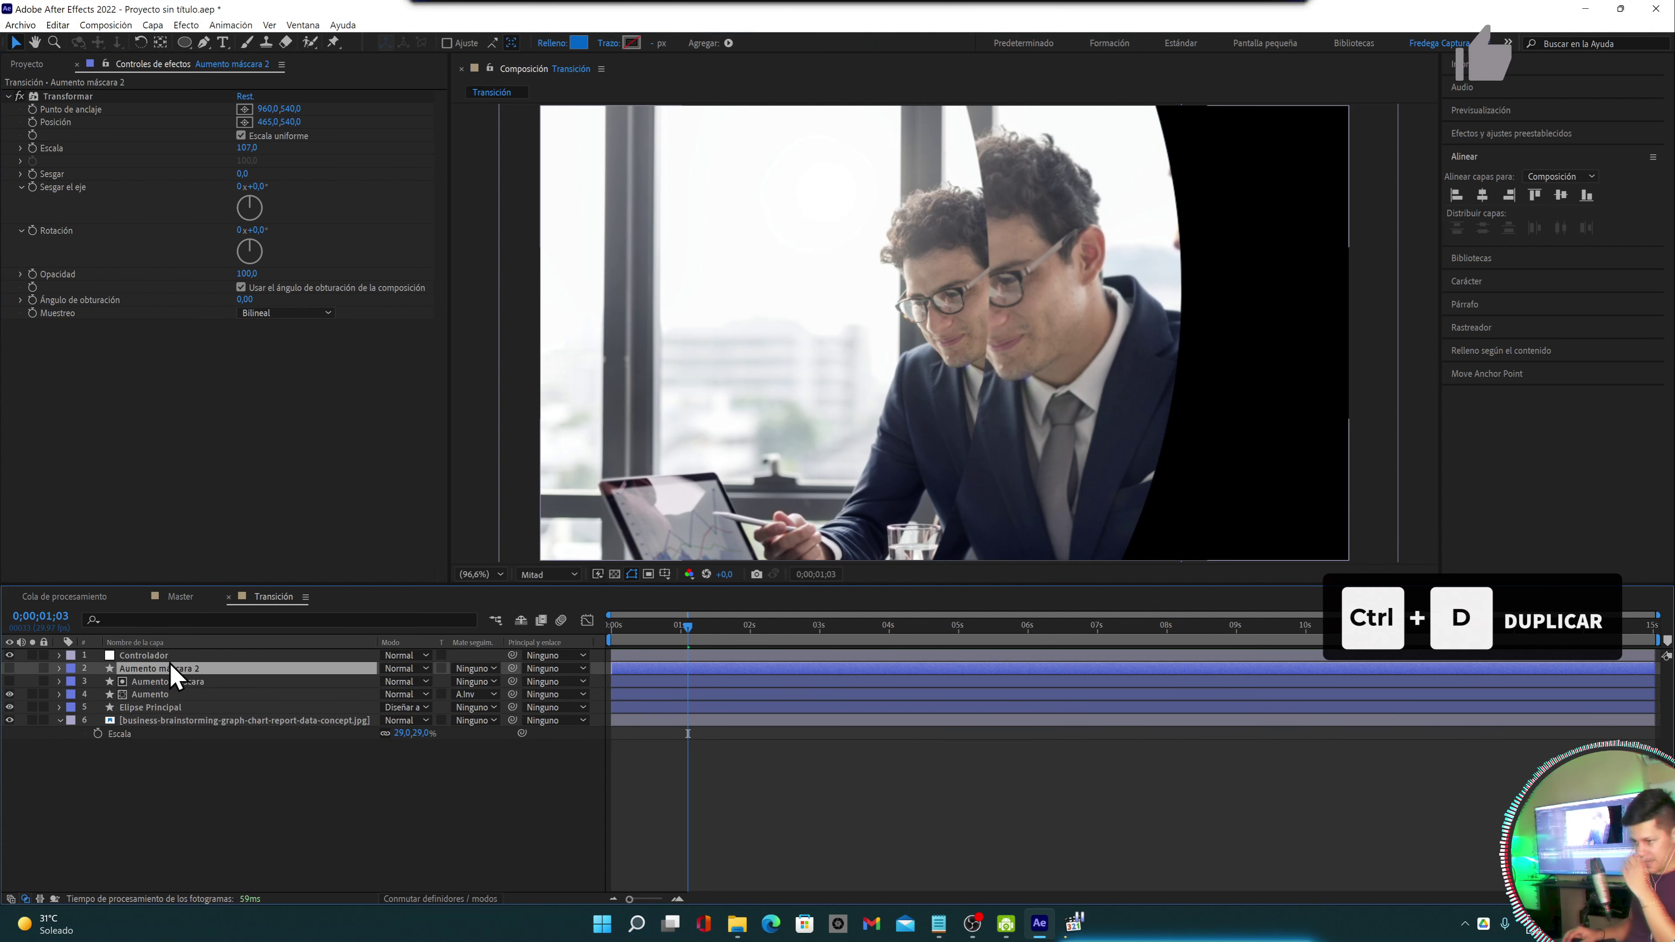
key("Return")
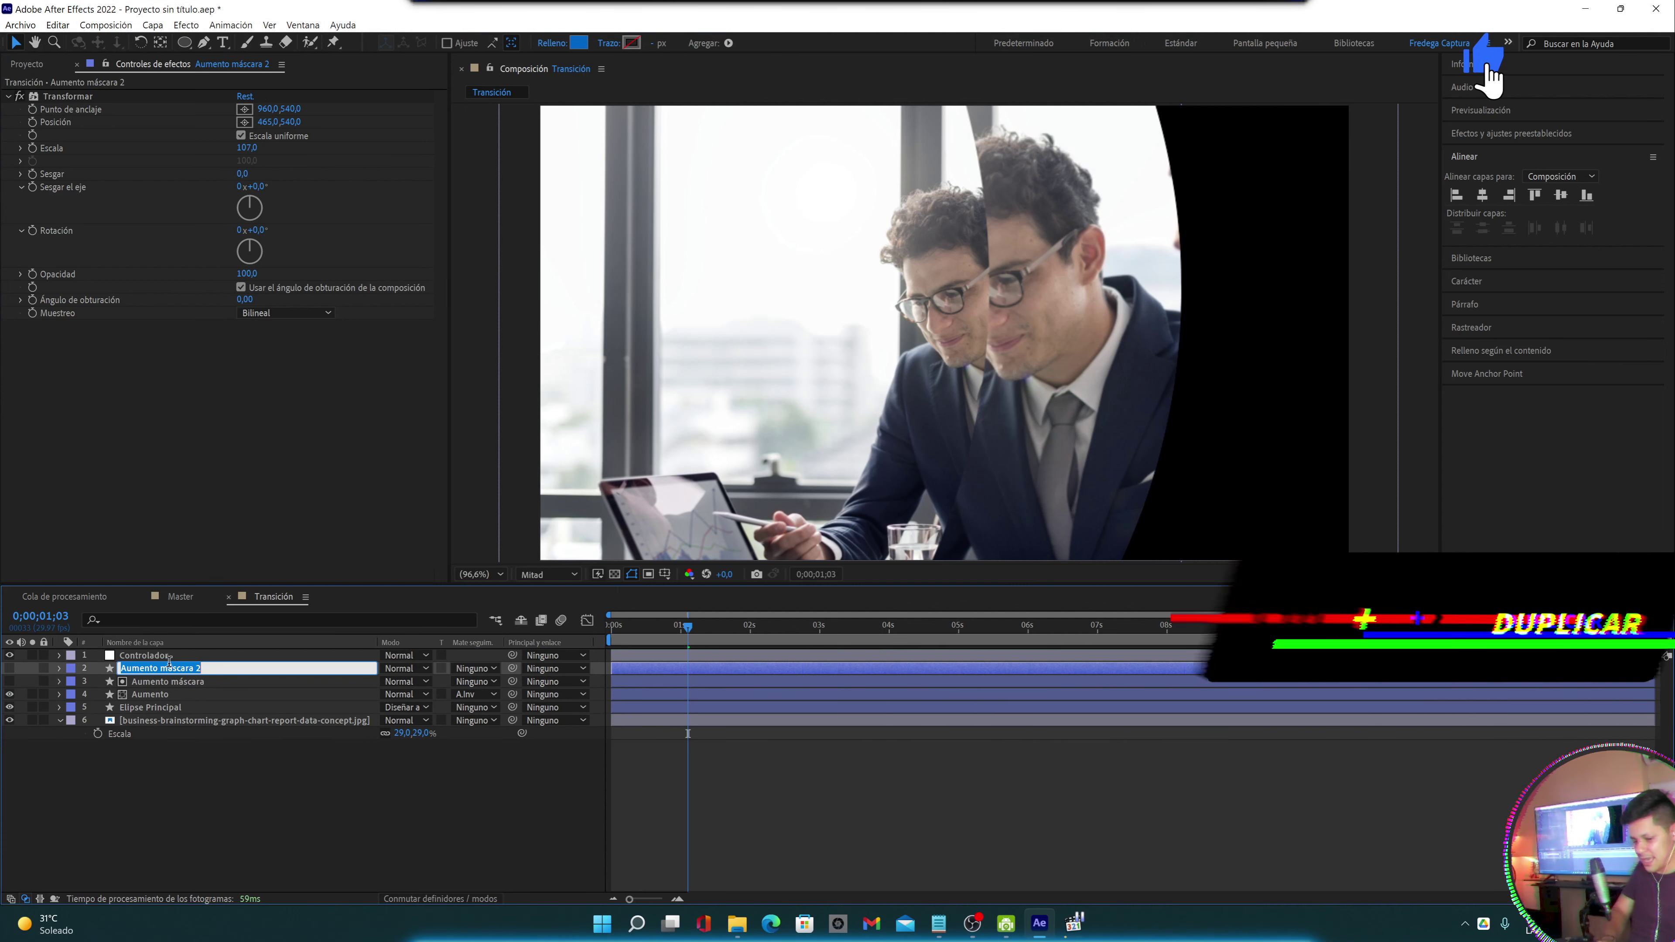
type("Borde")
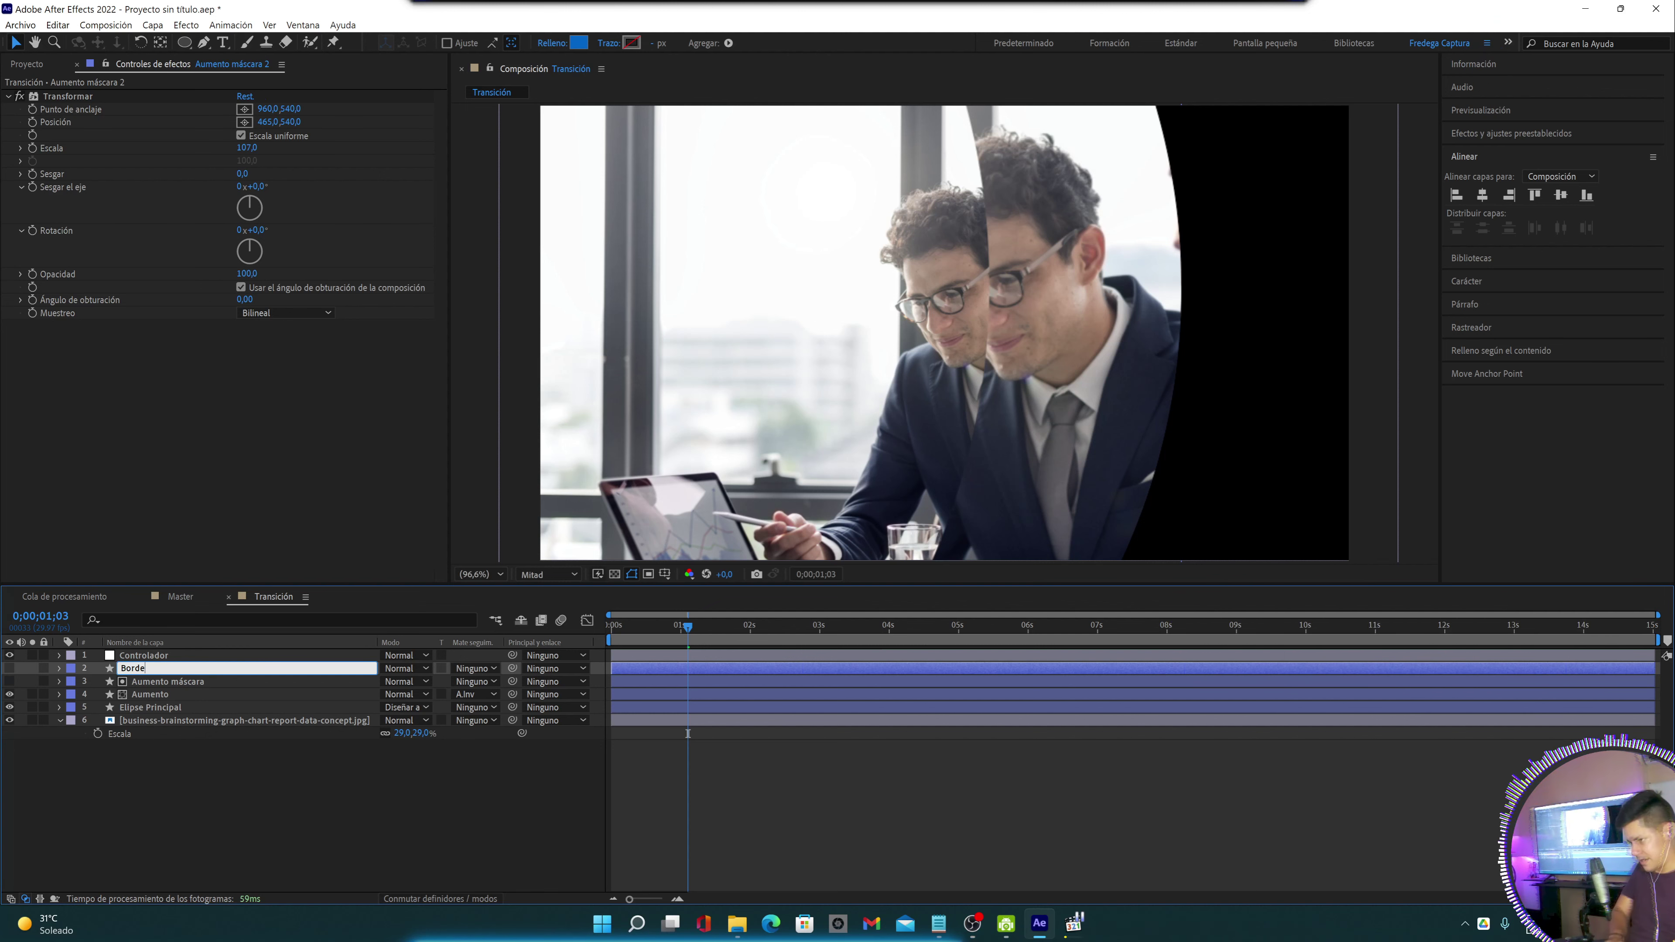
left_click(159, 766)
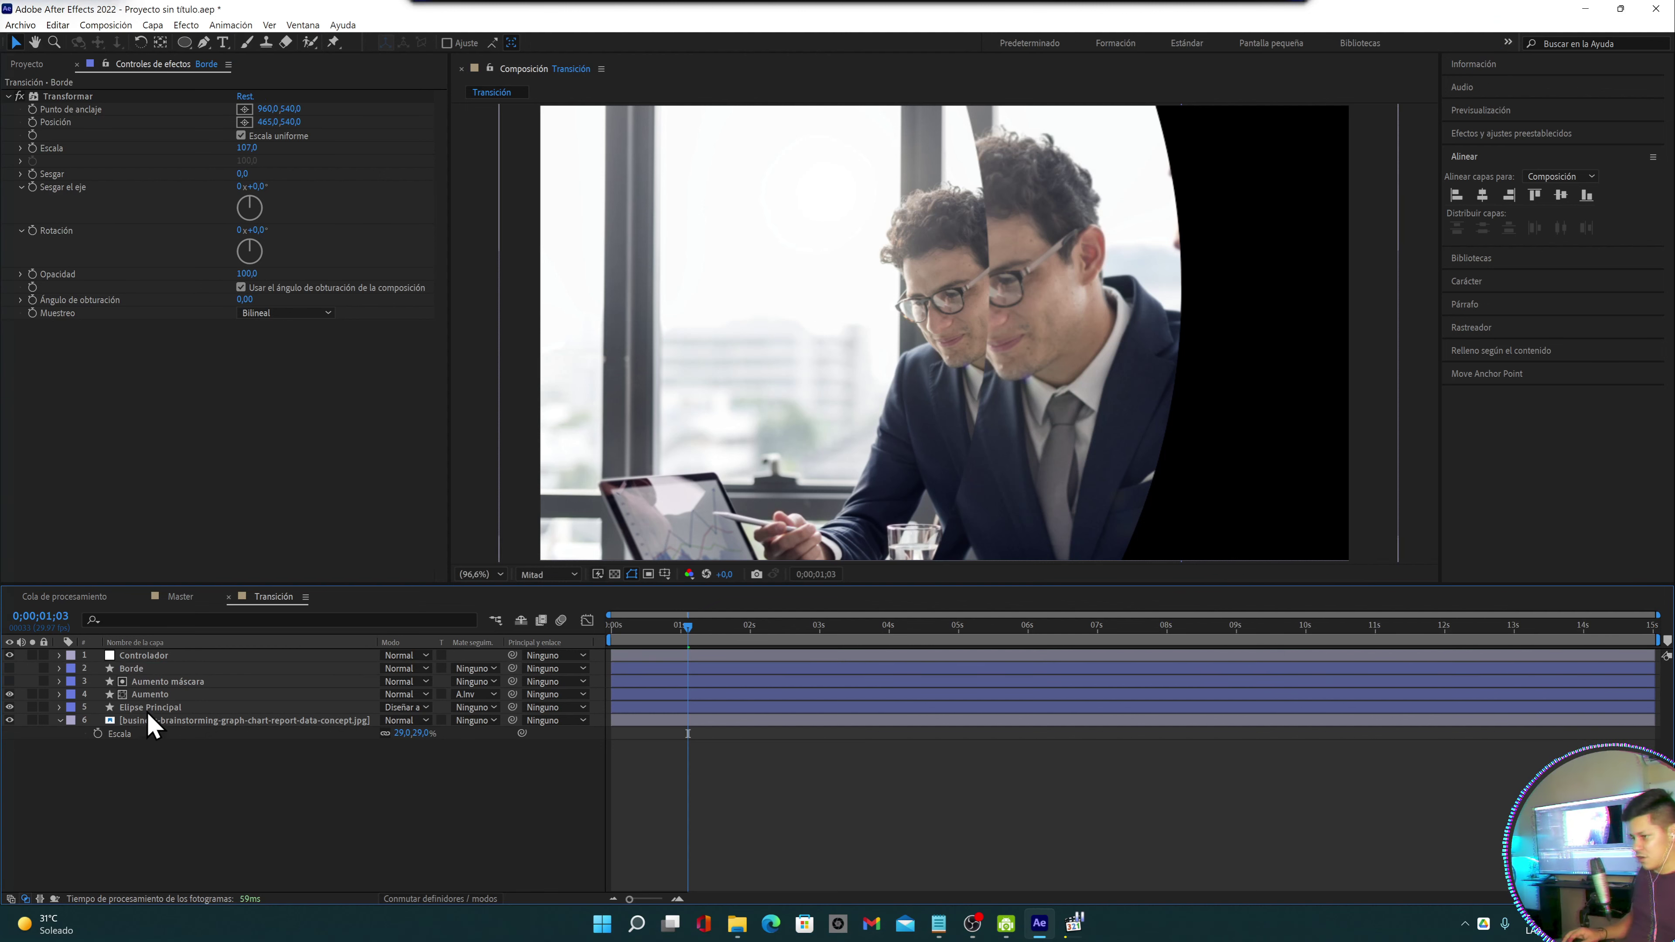
left_click(159, 669)
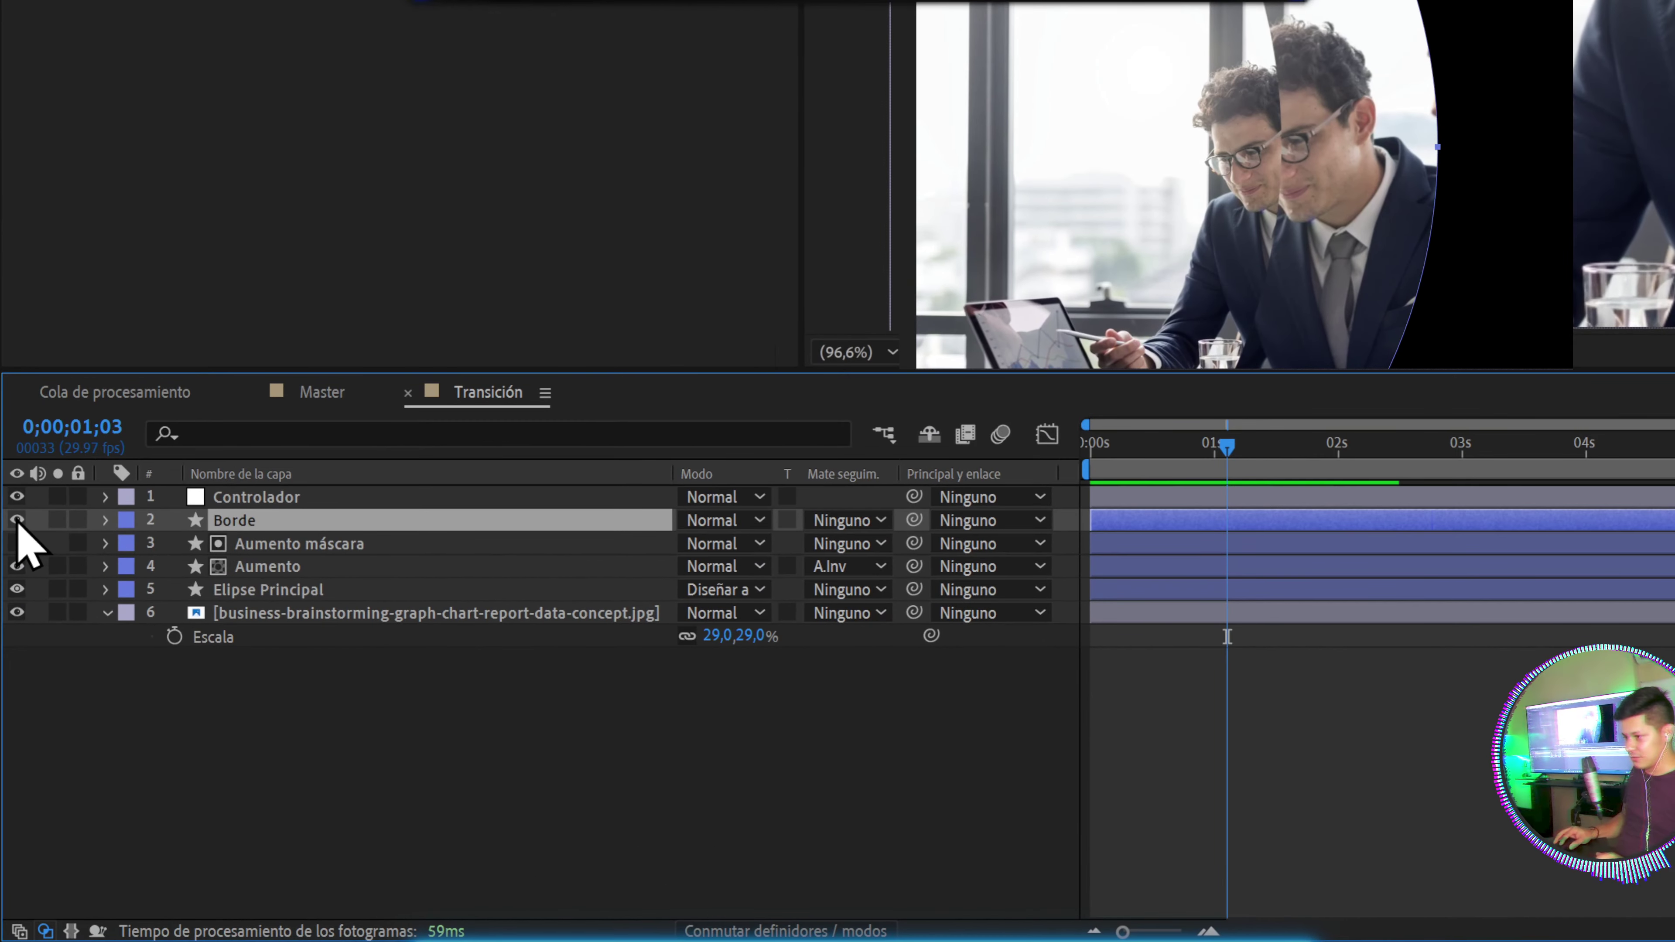
left_click(17, 522)
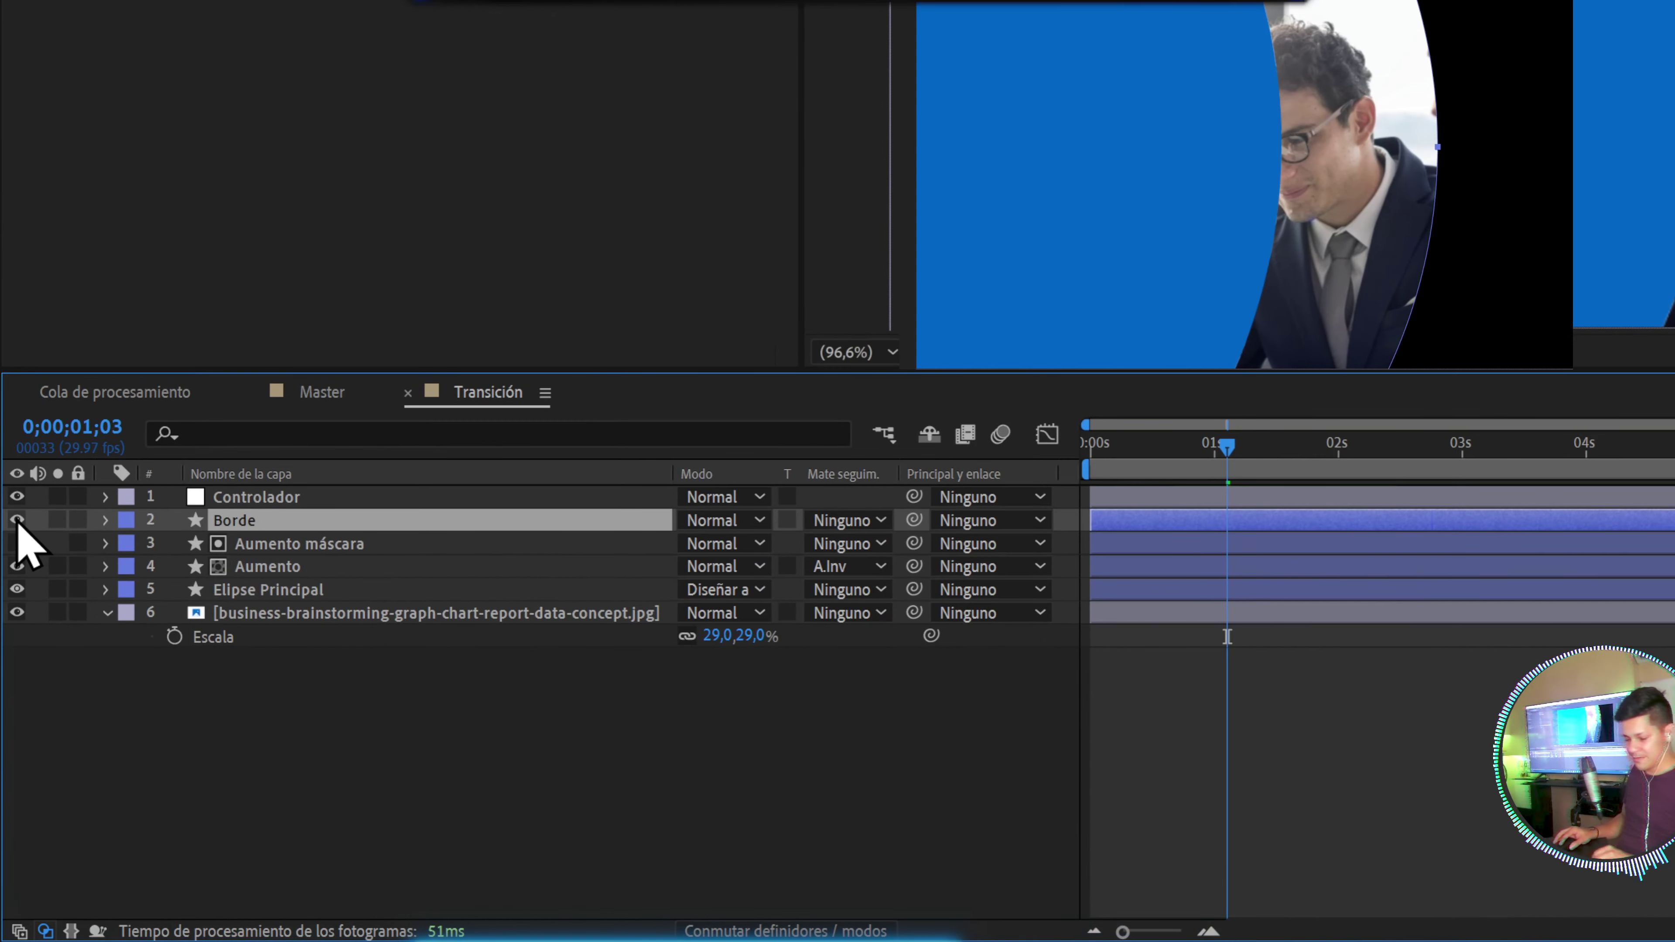
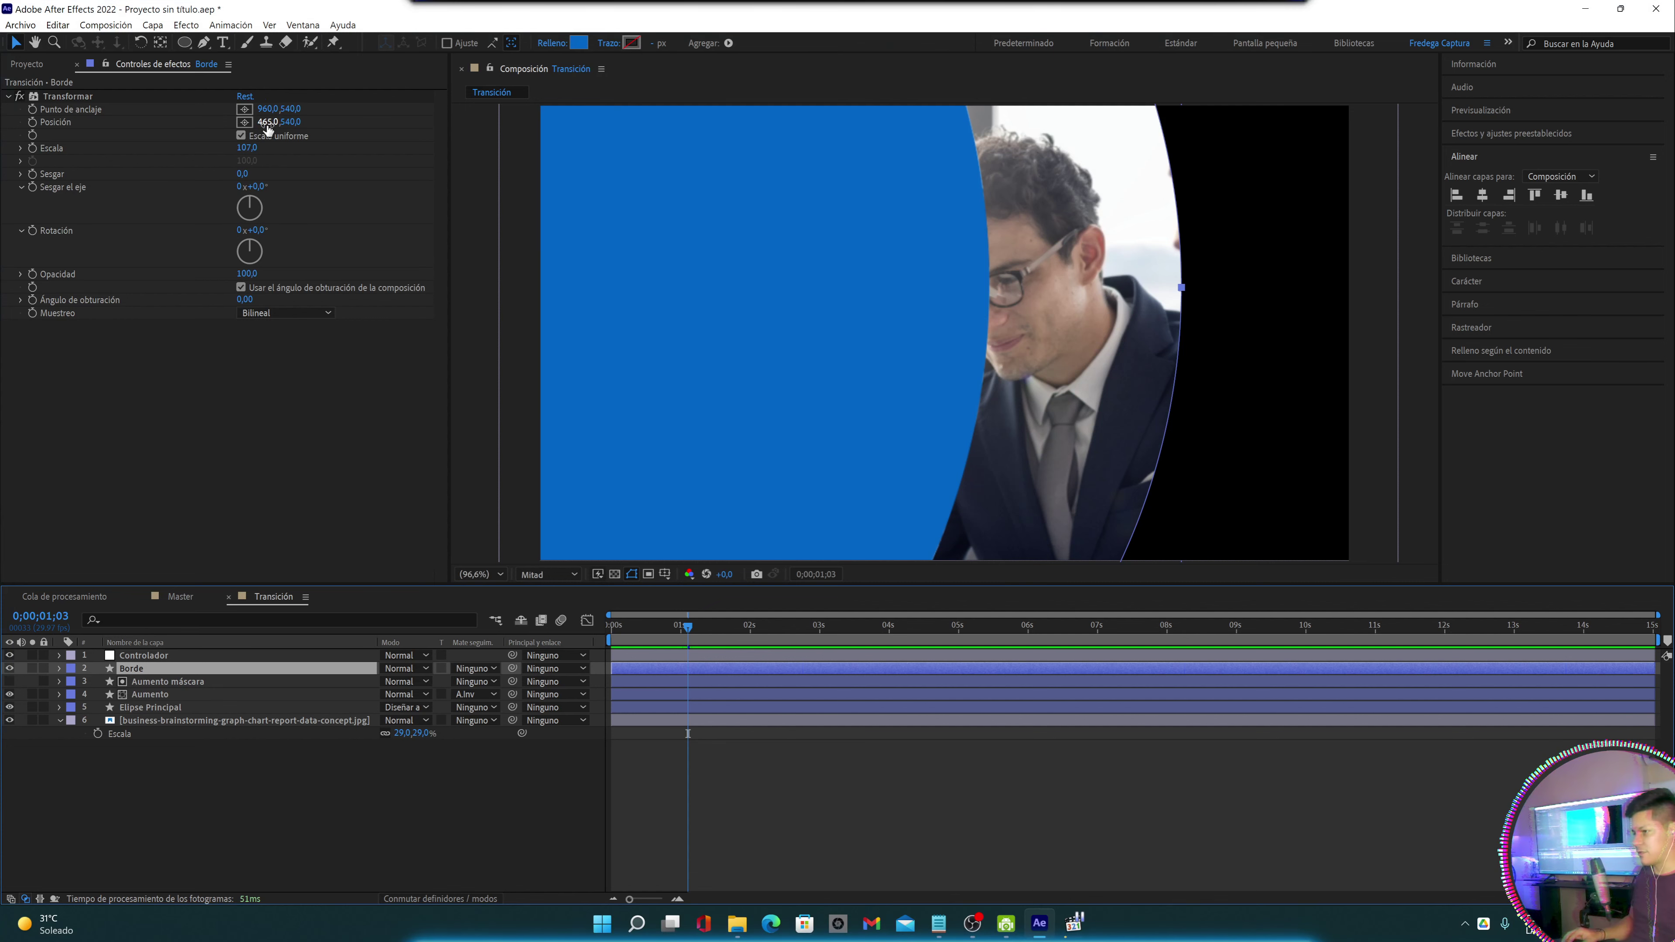
Scrub Borde's Transform Position X from 465 to about 938 so its blue shape covers the photo
left_click_drag(267, 128, 638, 128)
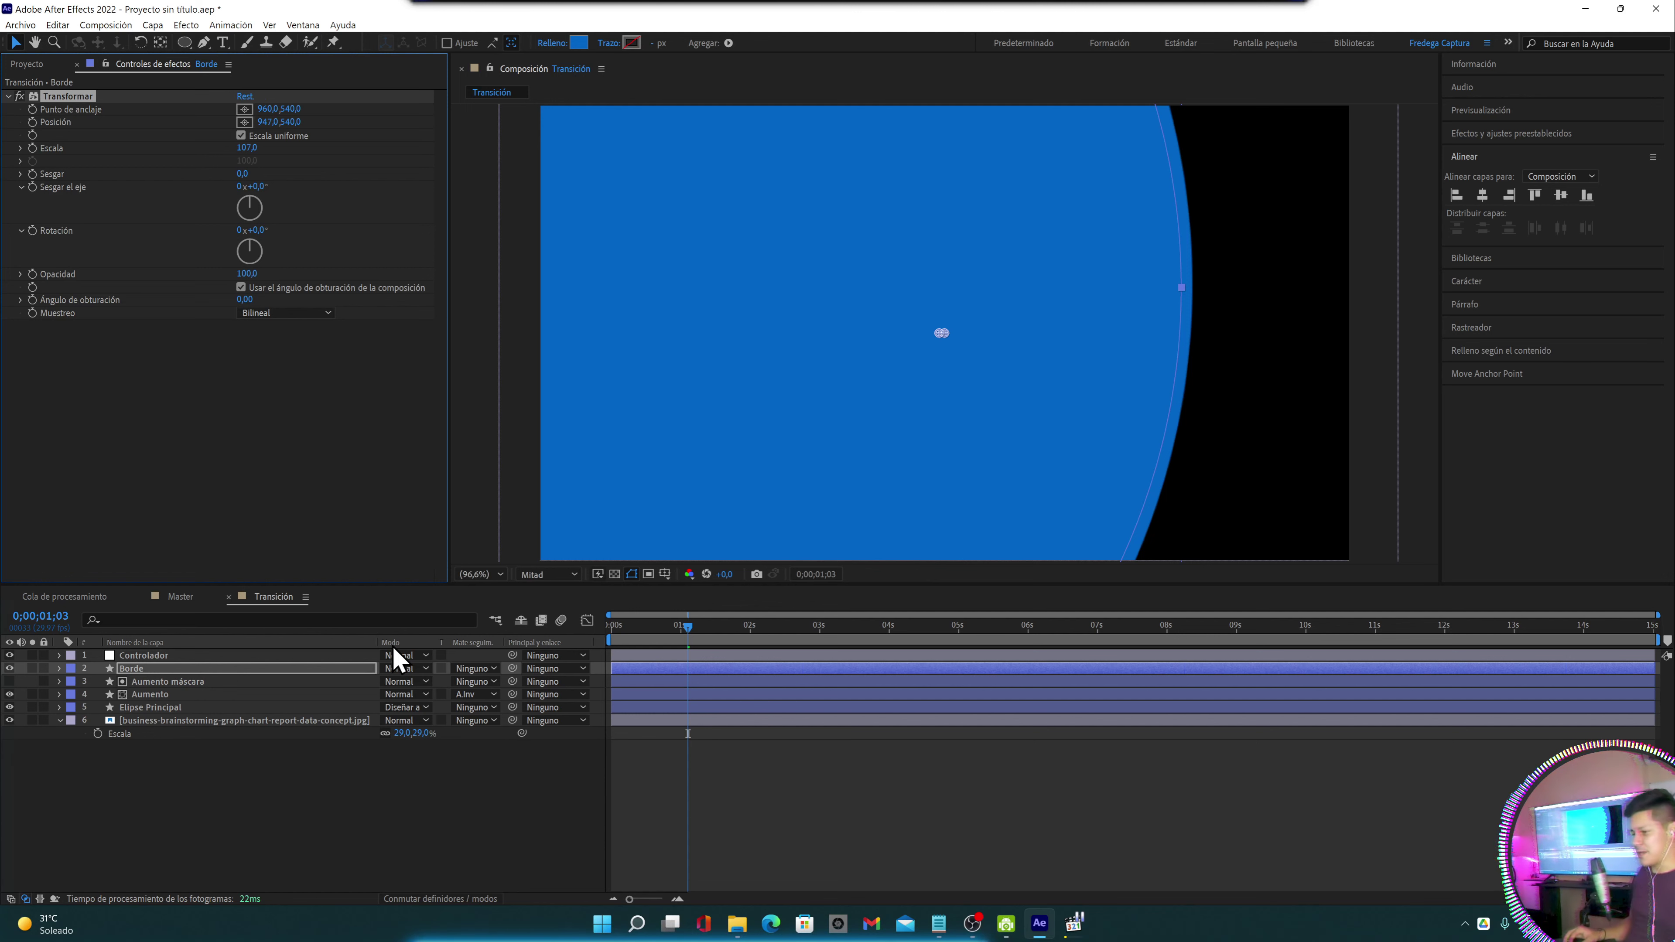
left_click(164, 710)
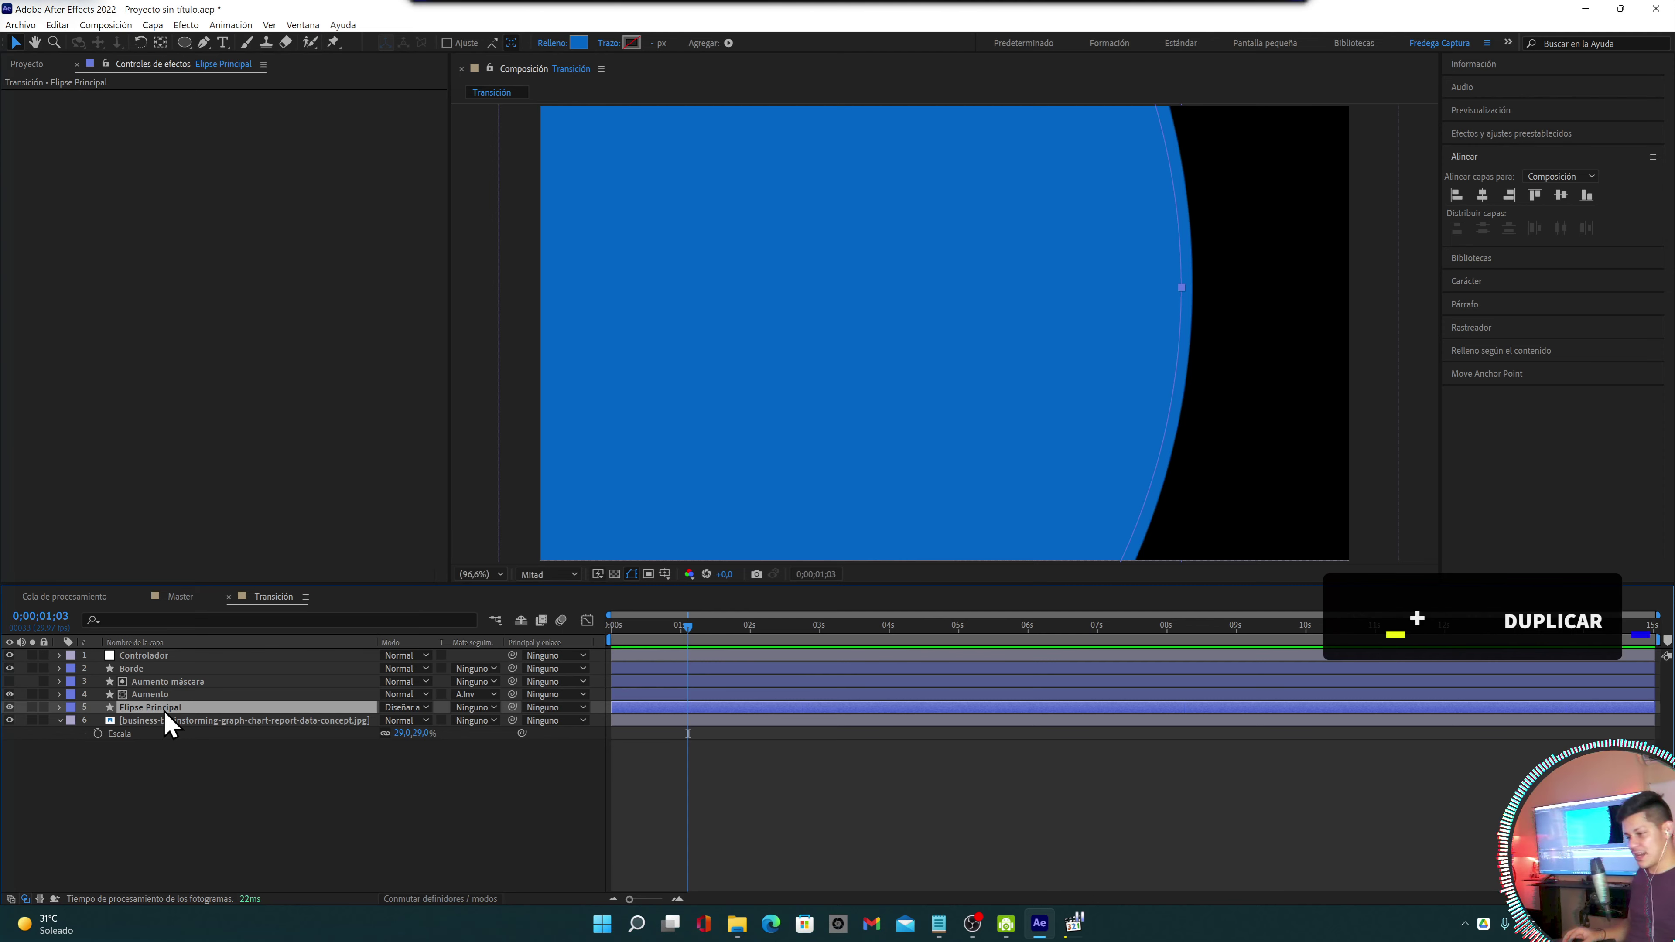
Duplicate Elipse Principal and move the copy, Elipse Principal 2, up to layer position 2
key("ctrl+d")
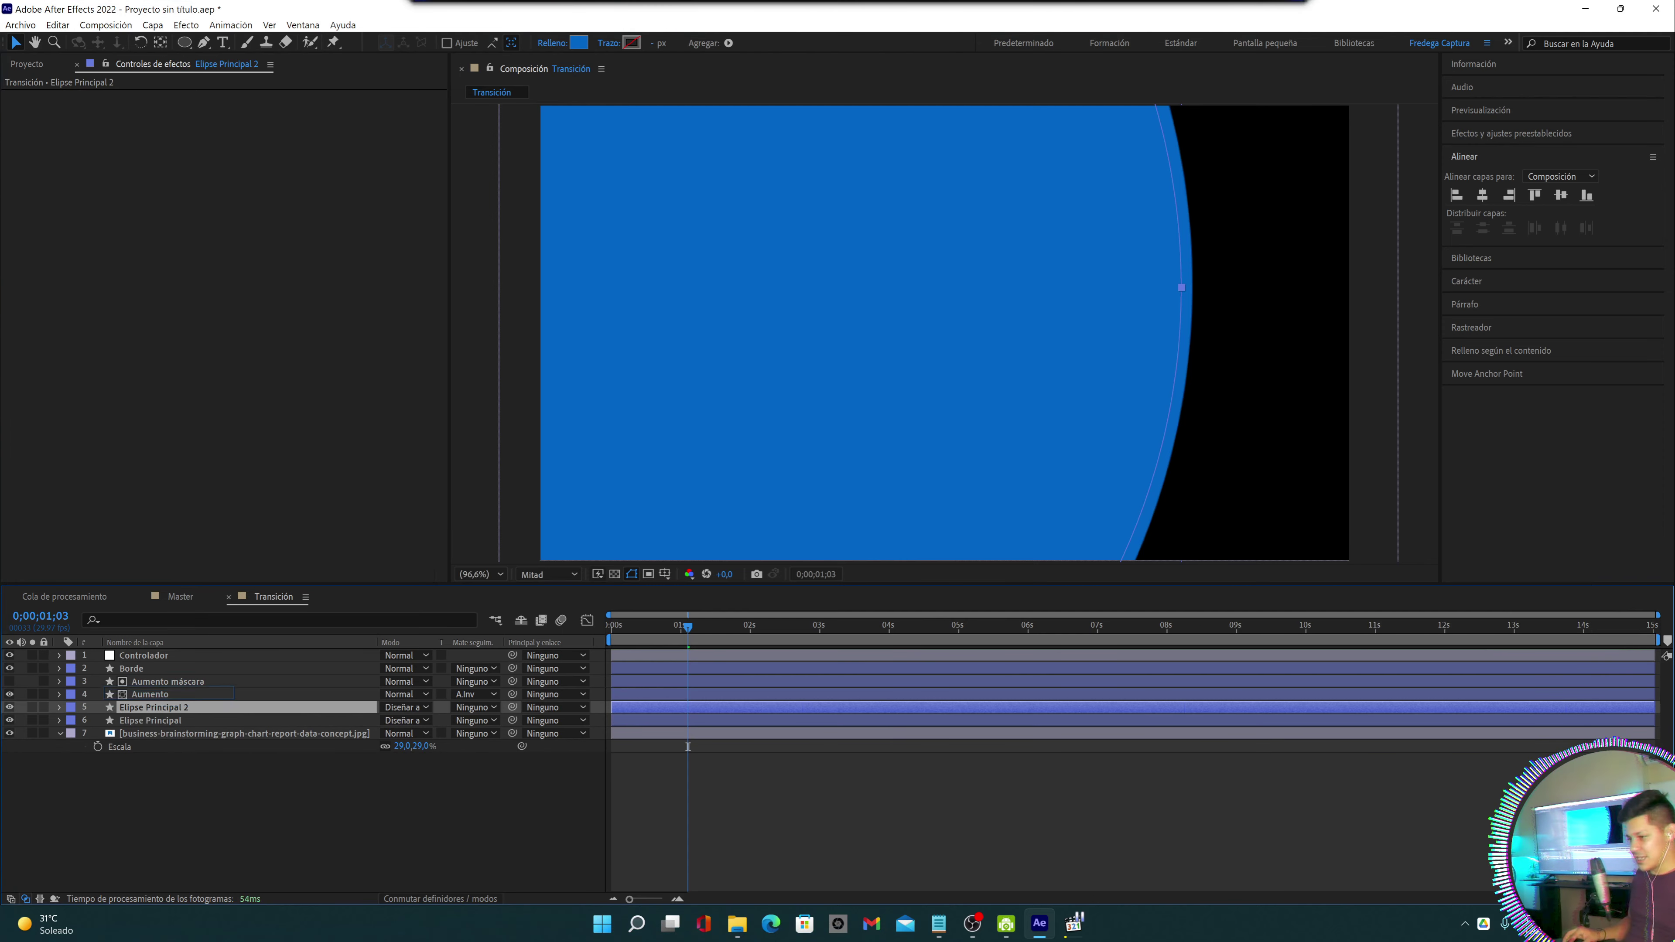
mouse_move(164, 712)
left_mouse_down()
mouse_move(165, 666)
mouse_move(111, 670)
left_mouse_up()
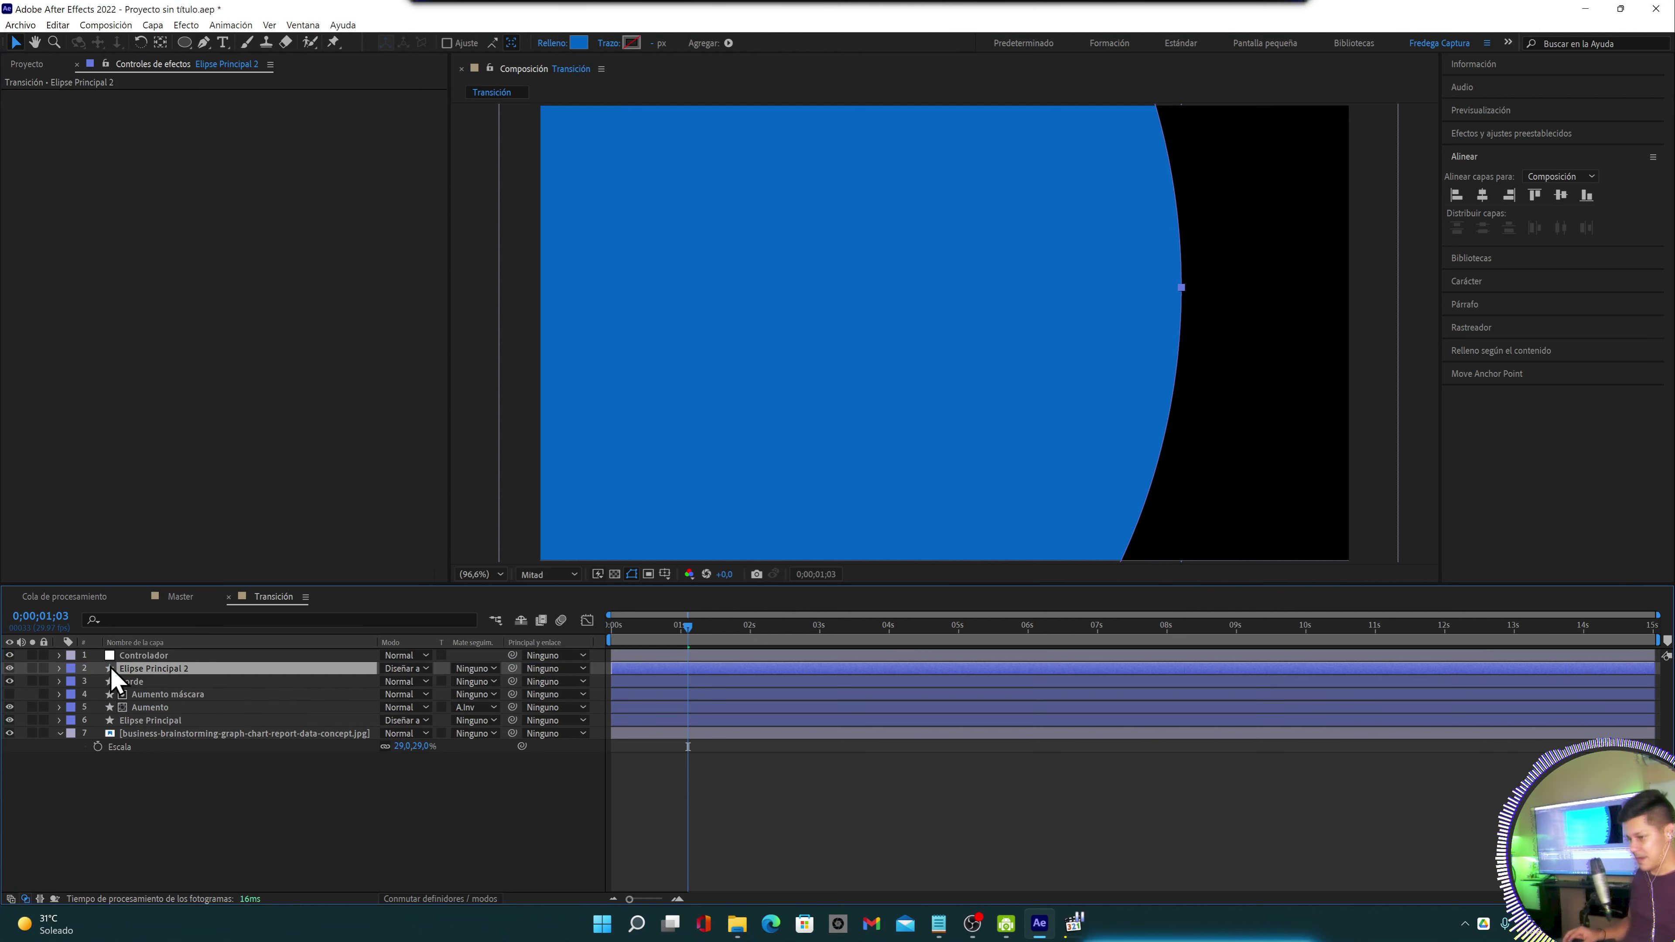
left_click(139, 684)
left_click(153, 674)
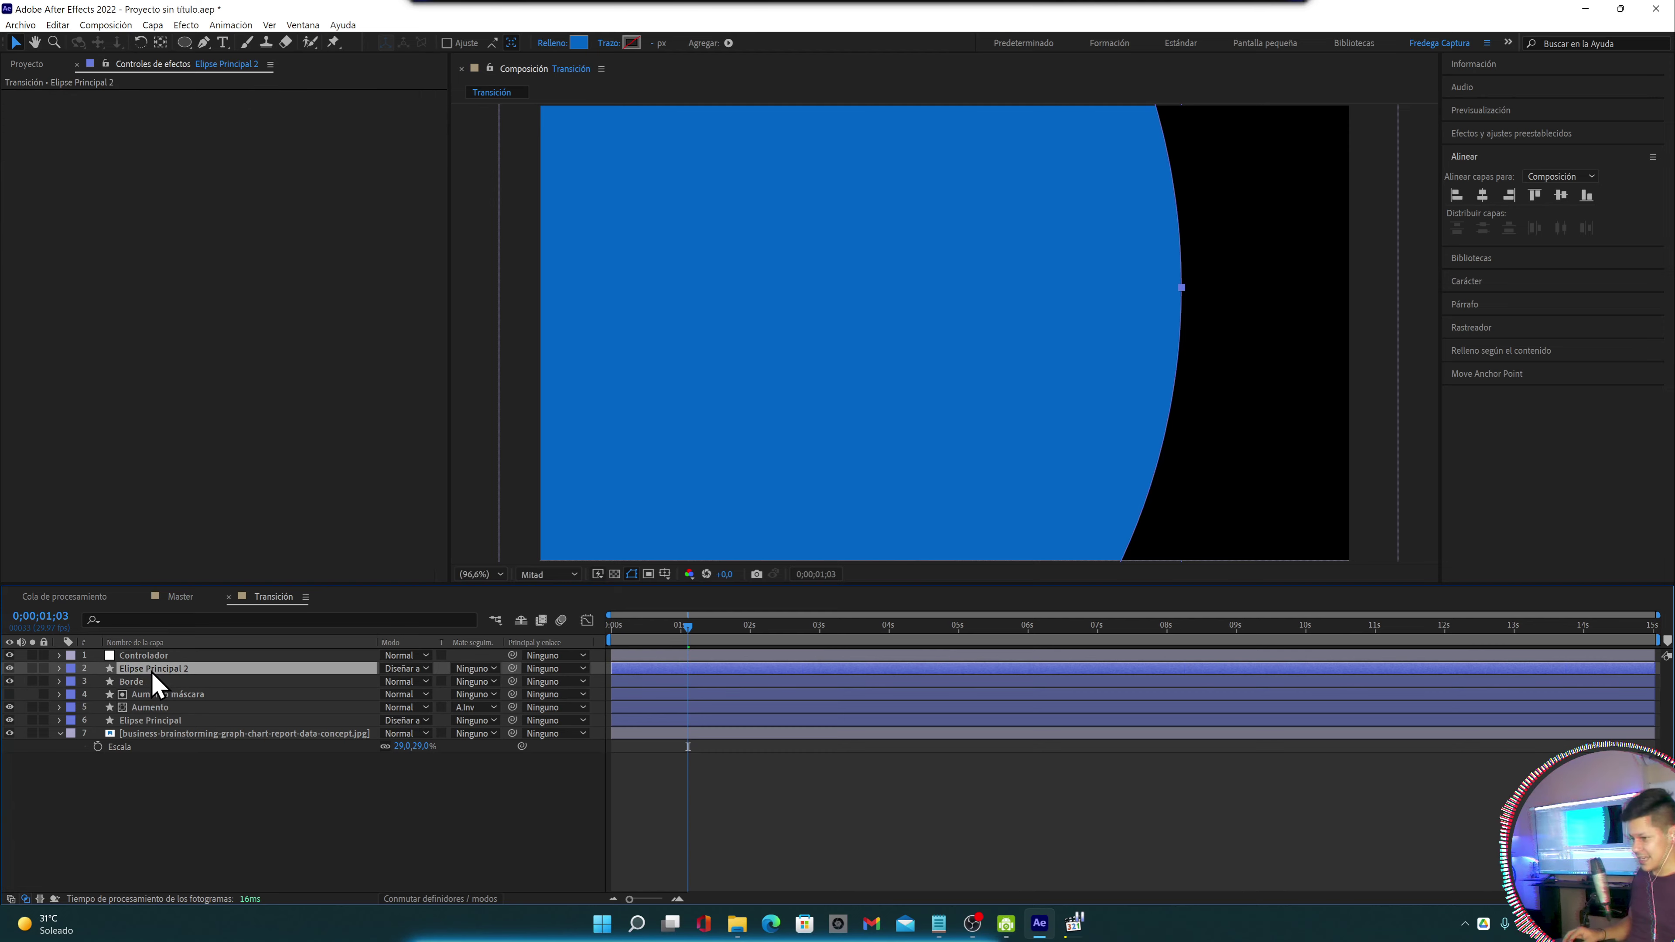
left_click(140, 683)
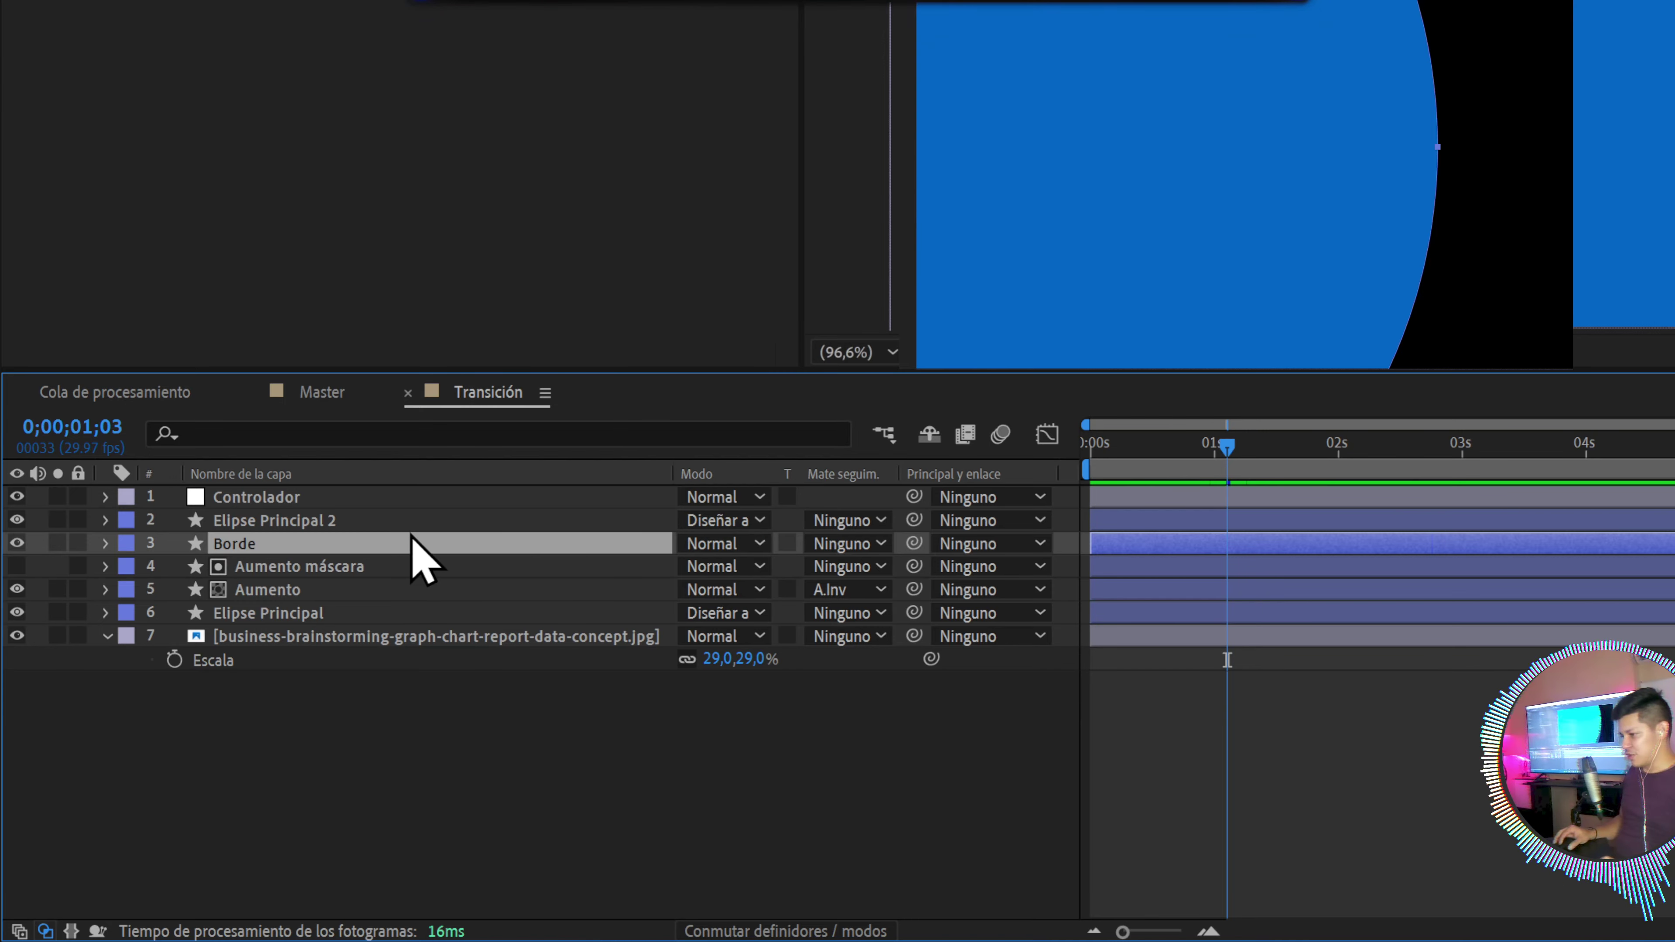
left_click(405, 521)
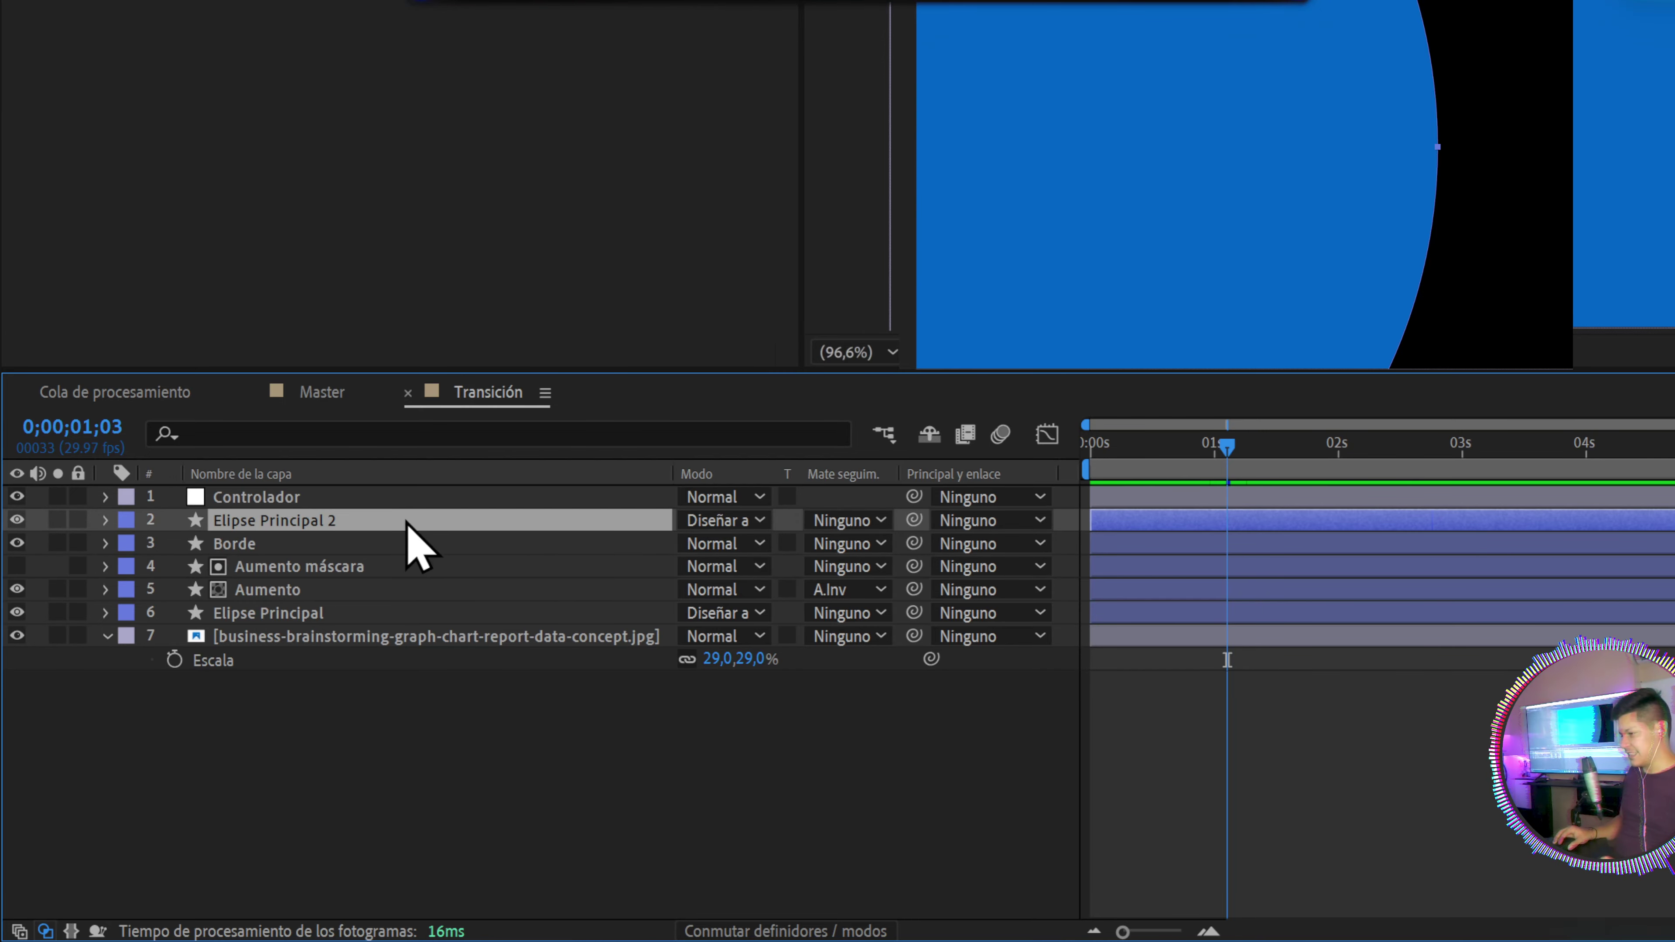
Change Elipse Principal 2's blend mode from Diseñar alfa to Normal
left_click(724, 521)
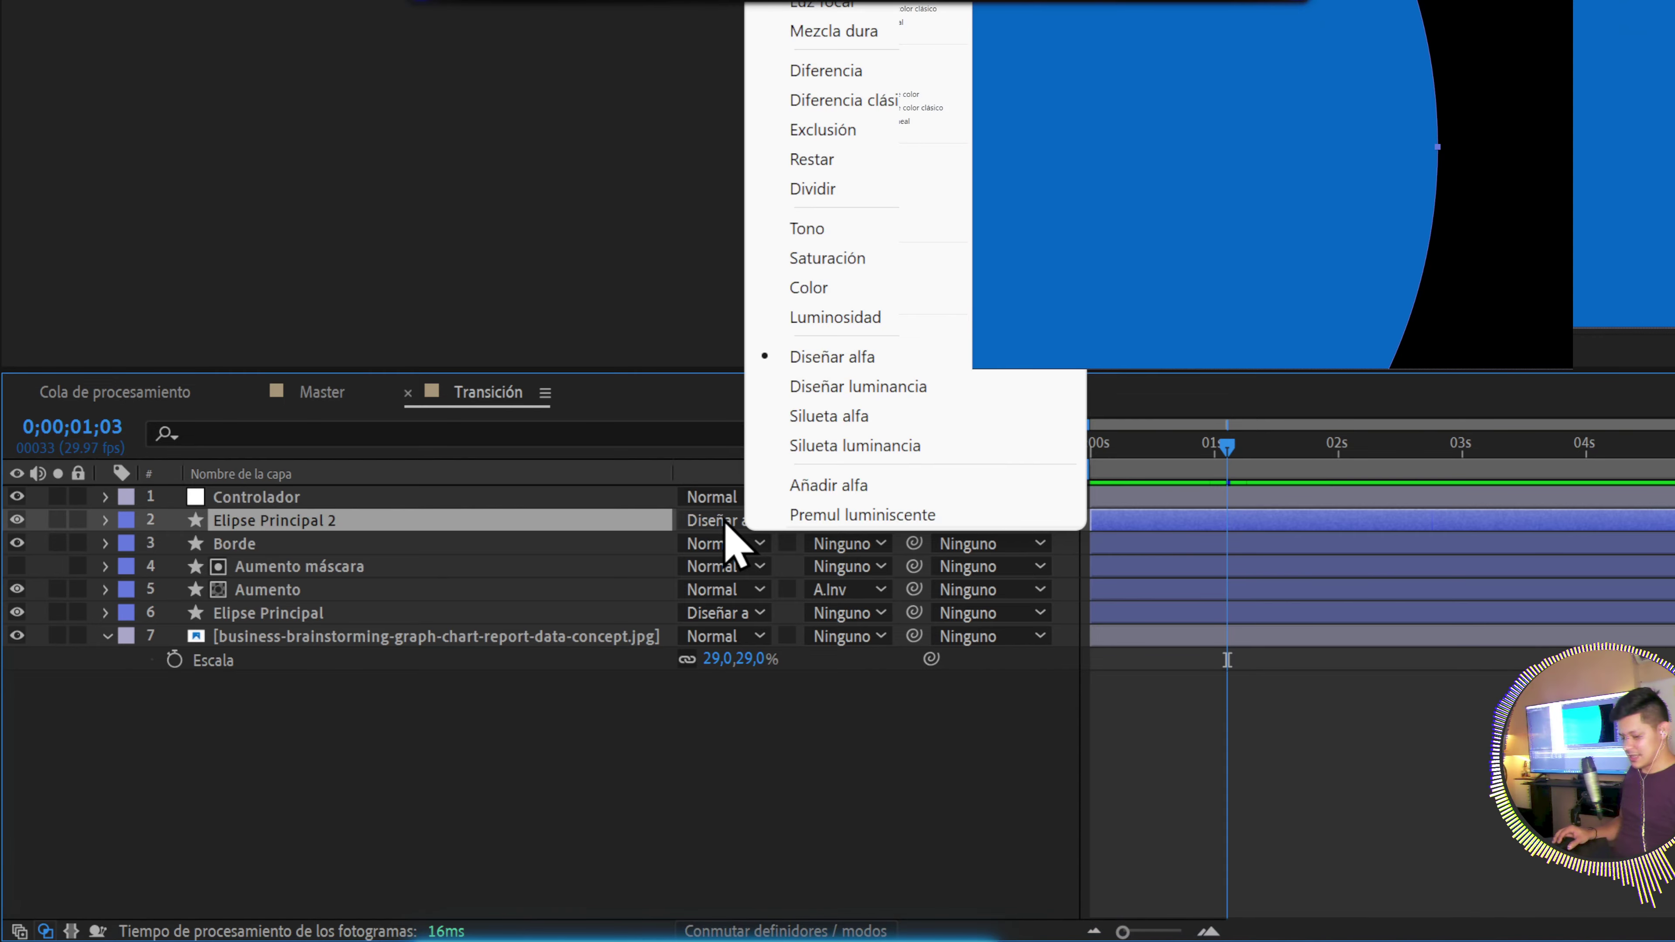
left_click(726, 520)
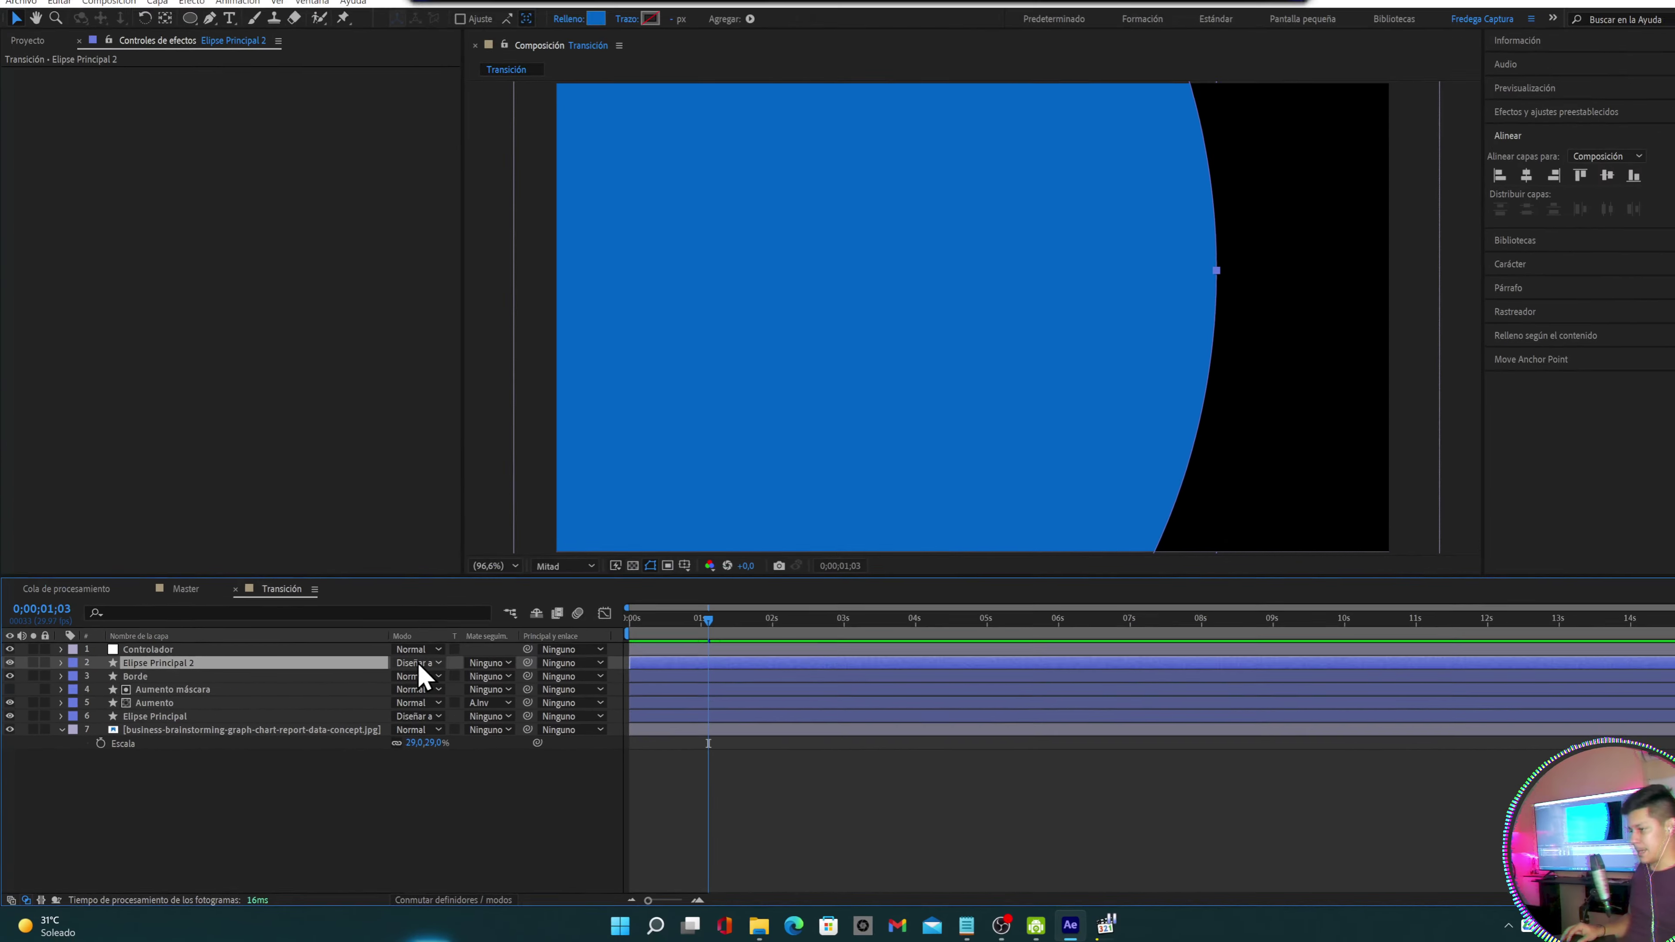
left_click(405, 667)
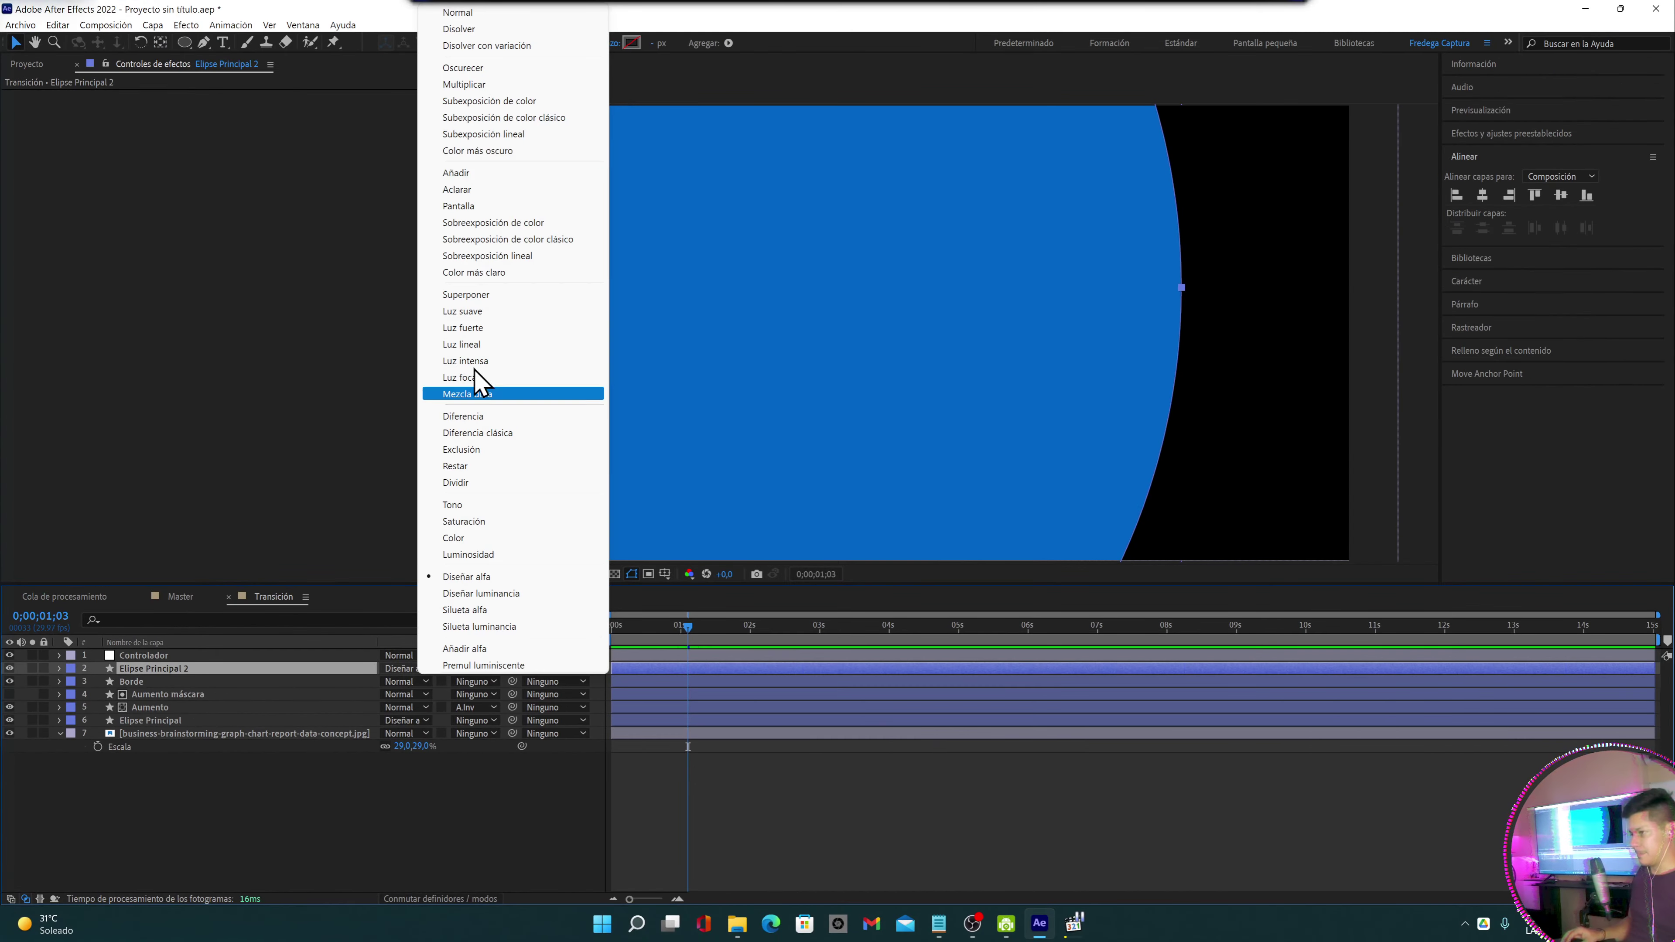
left_click(496, 13)
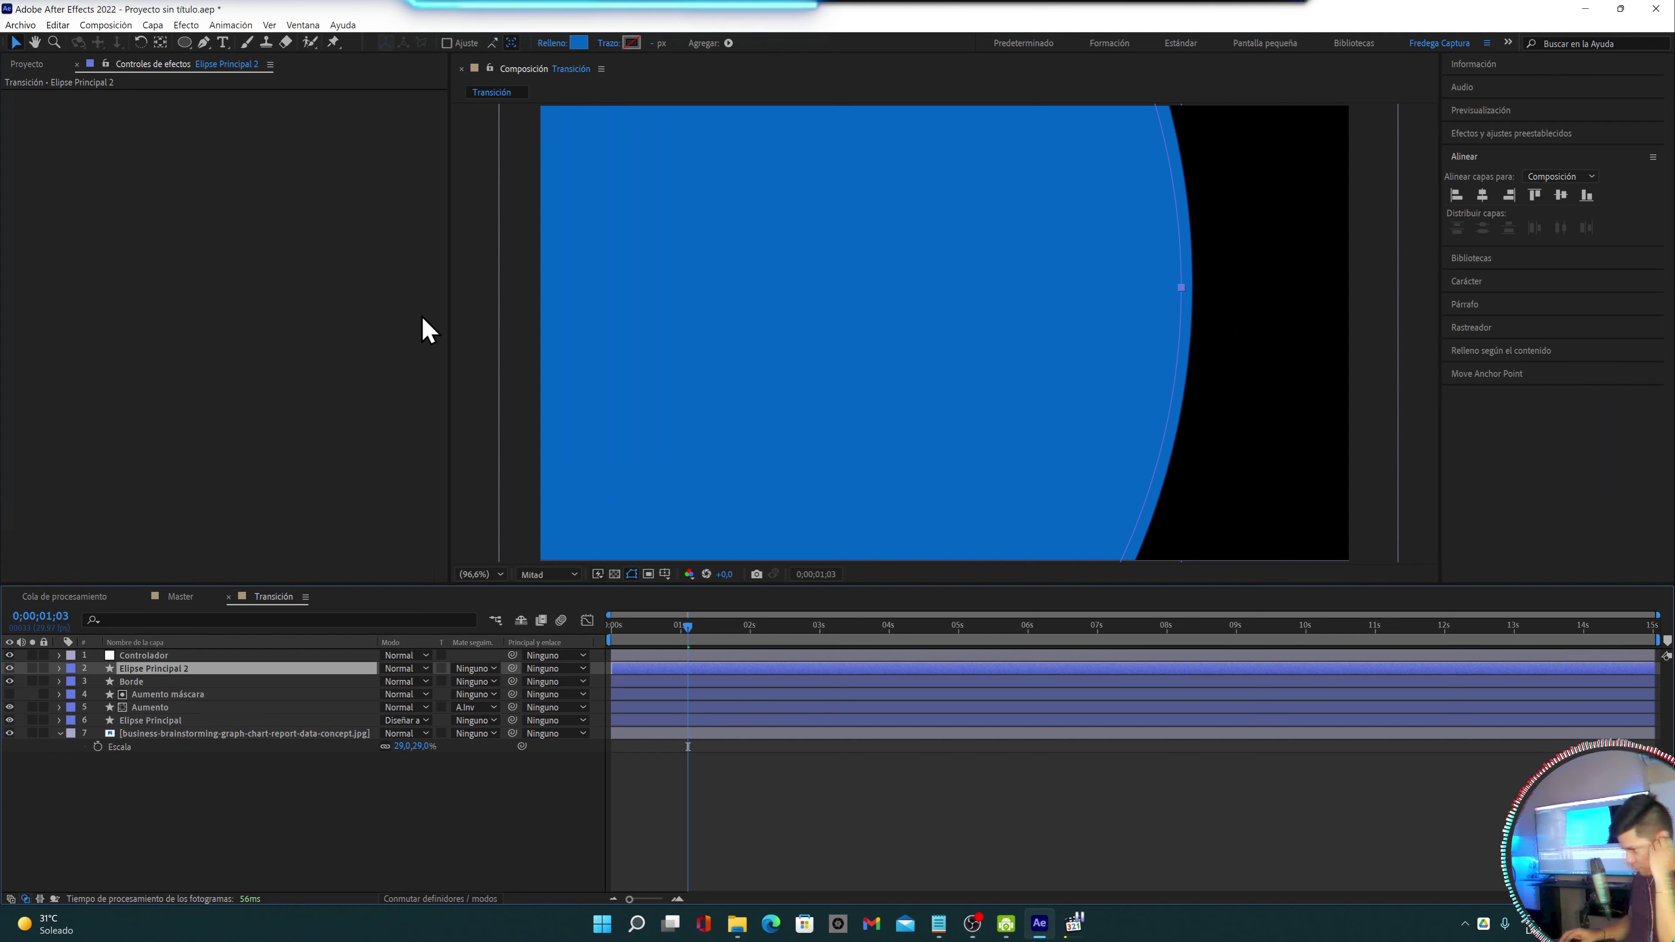
left_click(136, 682)
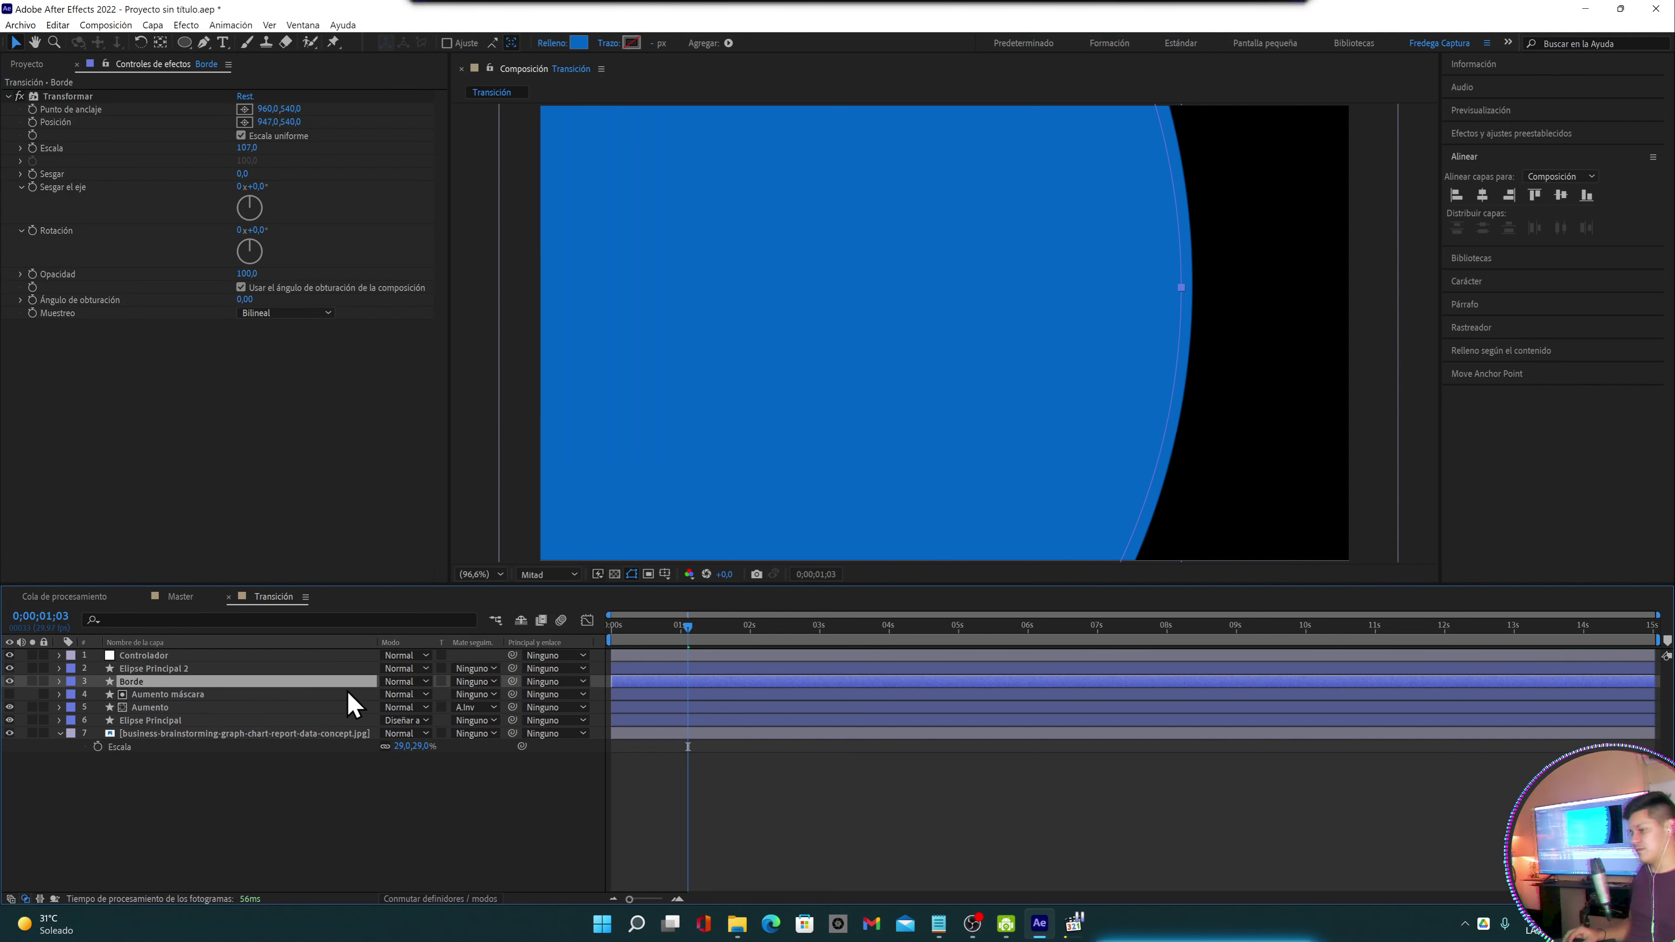
Set Borde's track matte to Alpha Inverted "Elipse Principal 2", leaving a thin blue arc
left_click(473, 684)
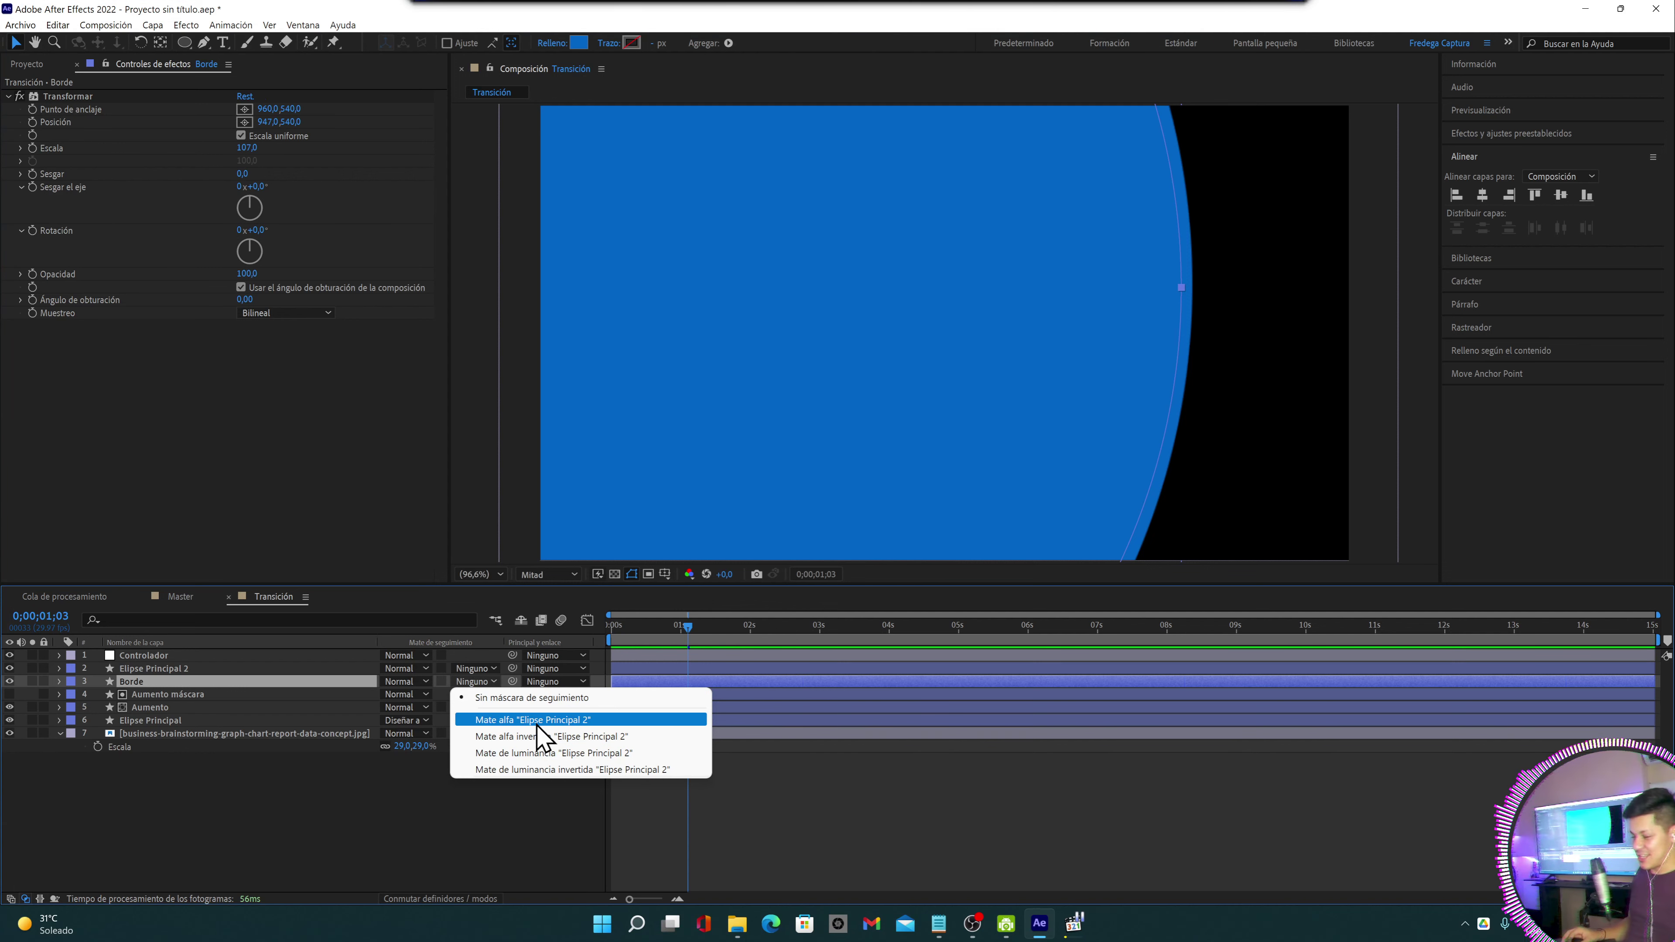
left_click(537, 721)
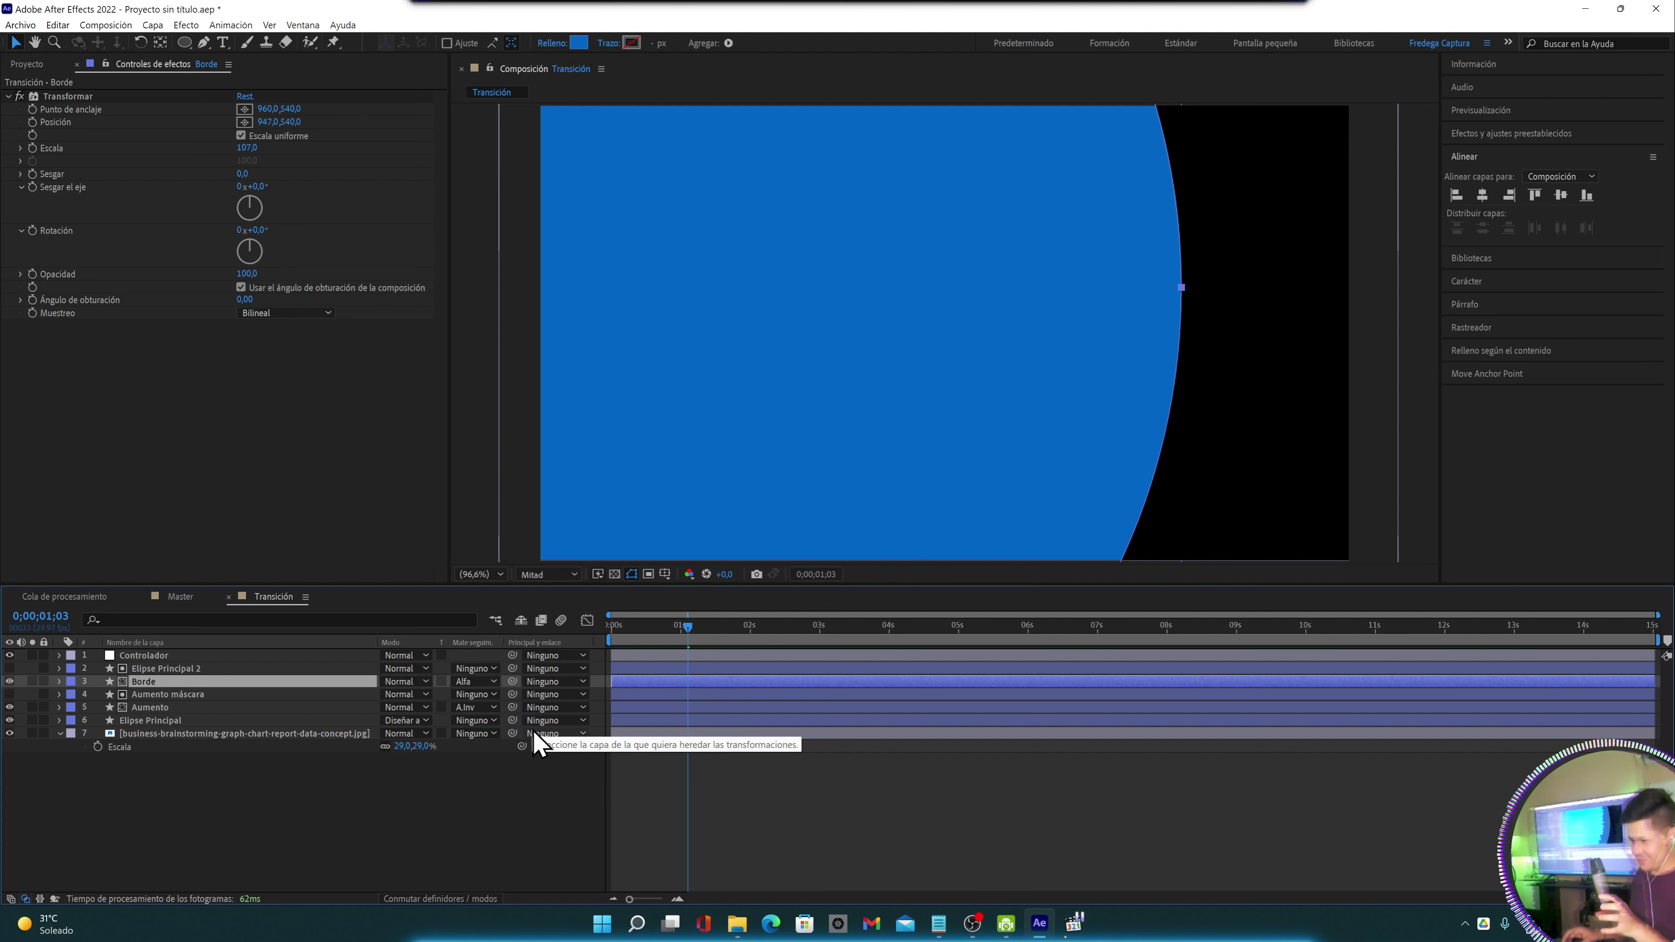
left_click(486, 684)
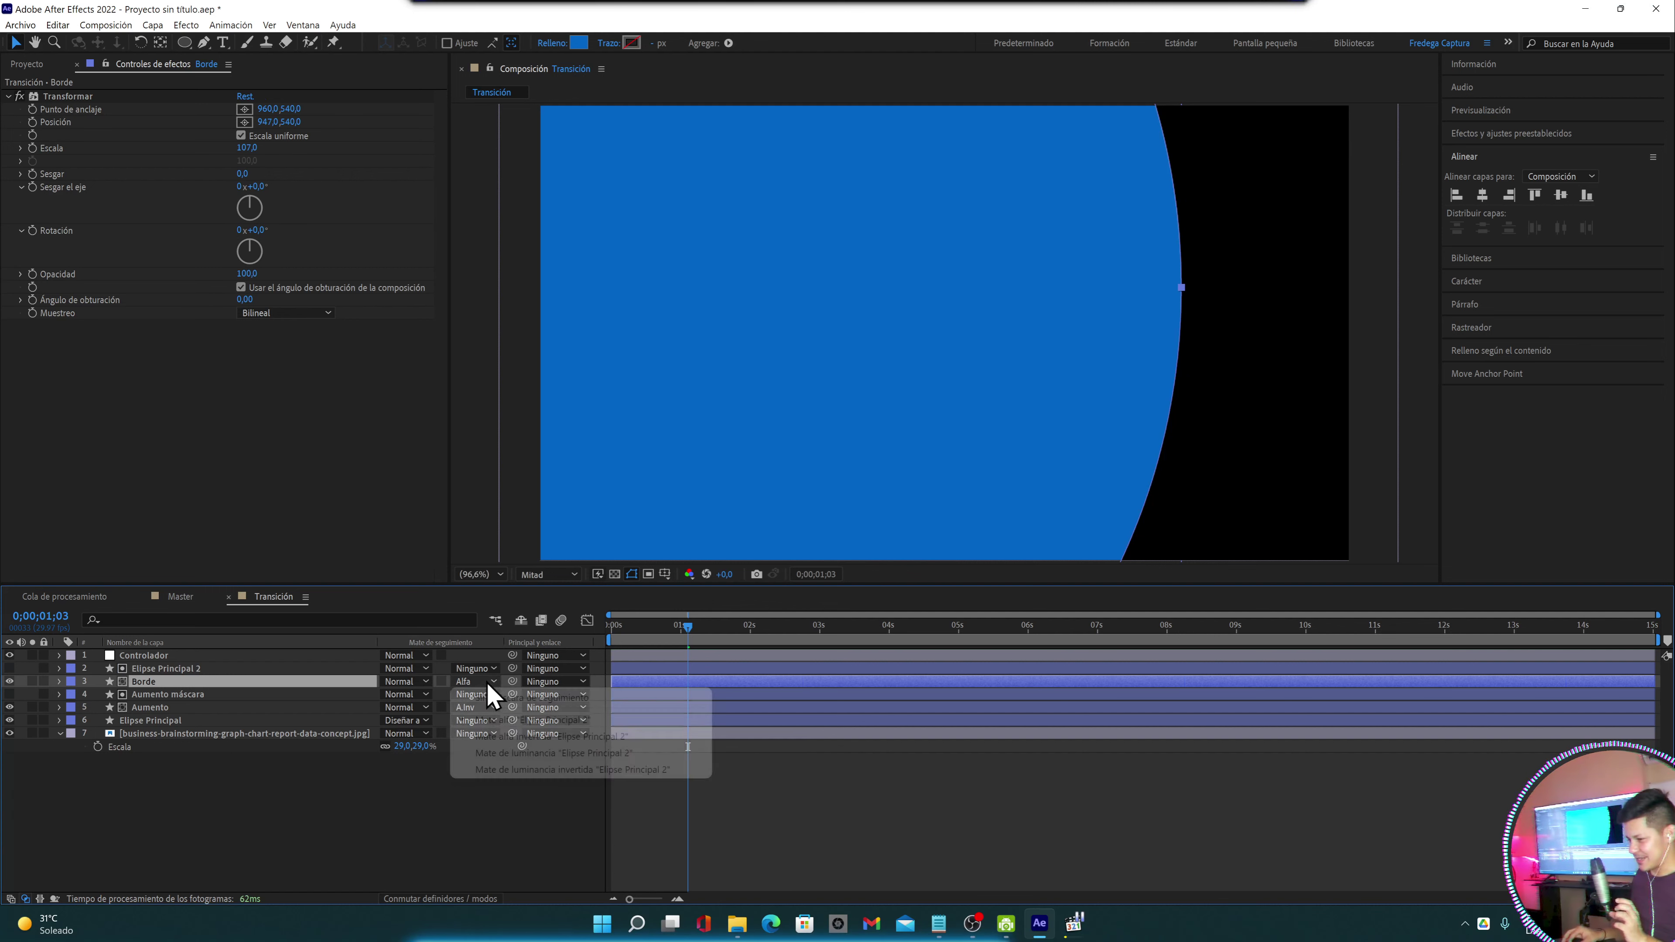
left_click(491, 740)
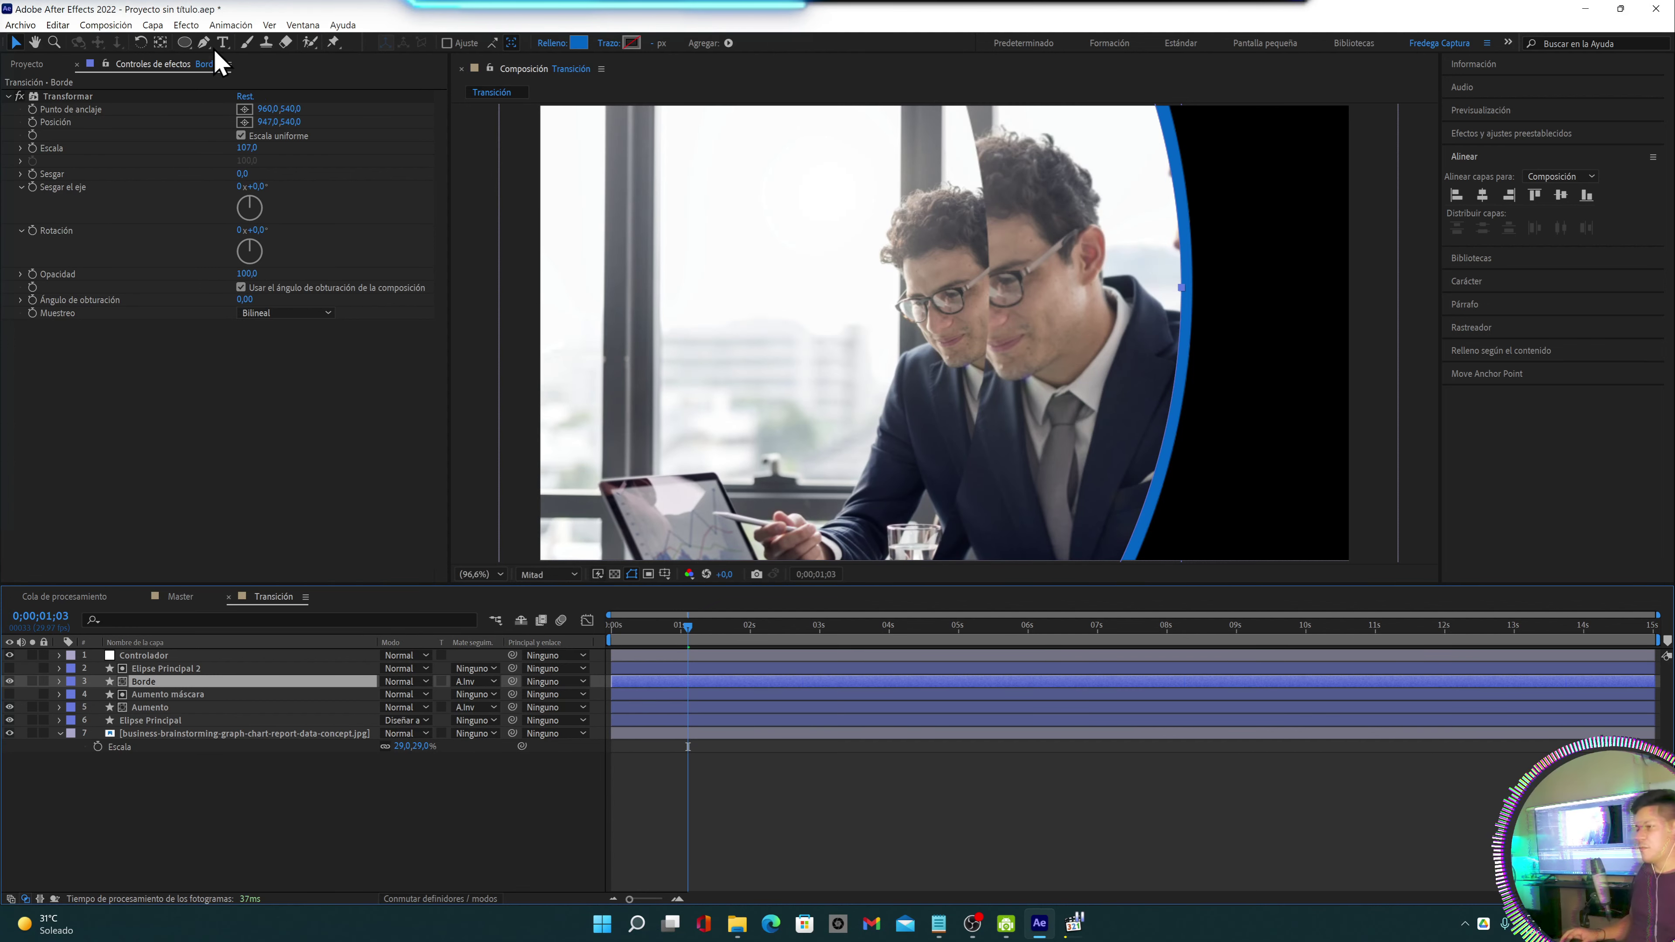
Nudge Borde's Transformar Position X slightly left to 937,0
left_click(168, 669)
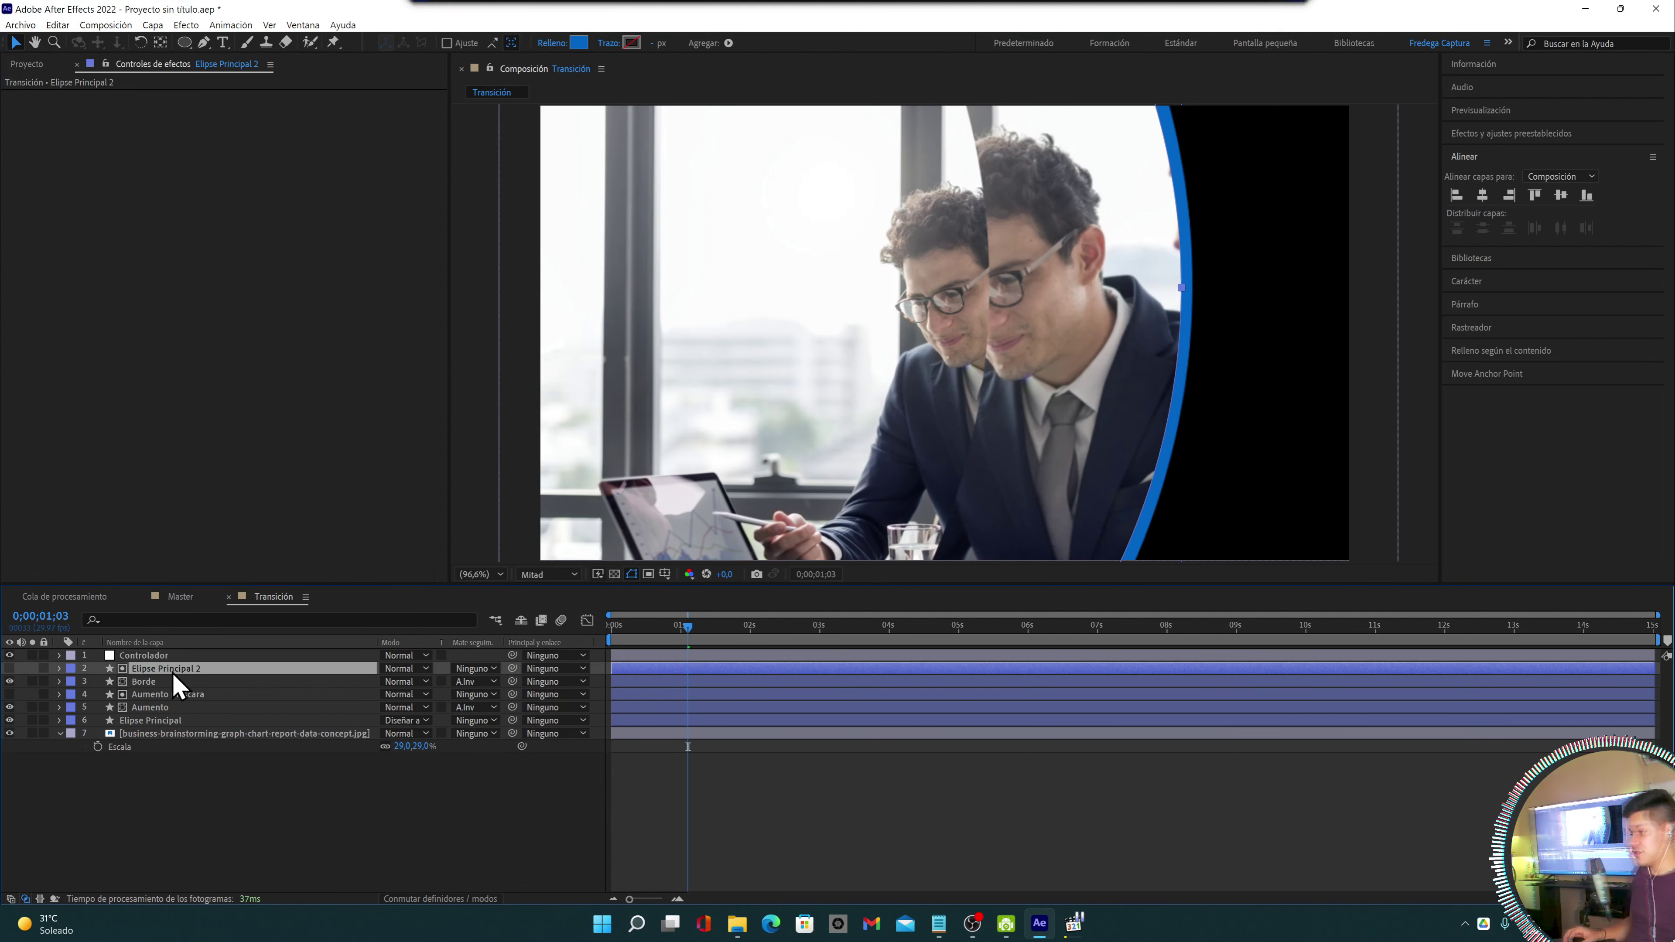
left_click(147, 692)
left_click(150, 681)
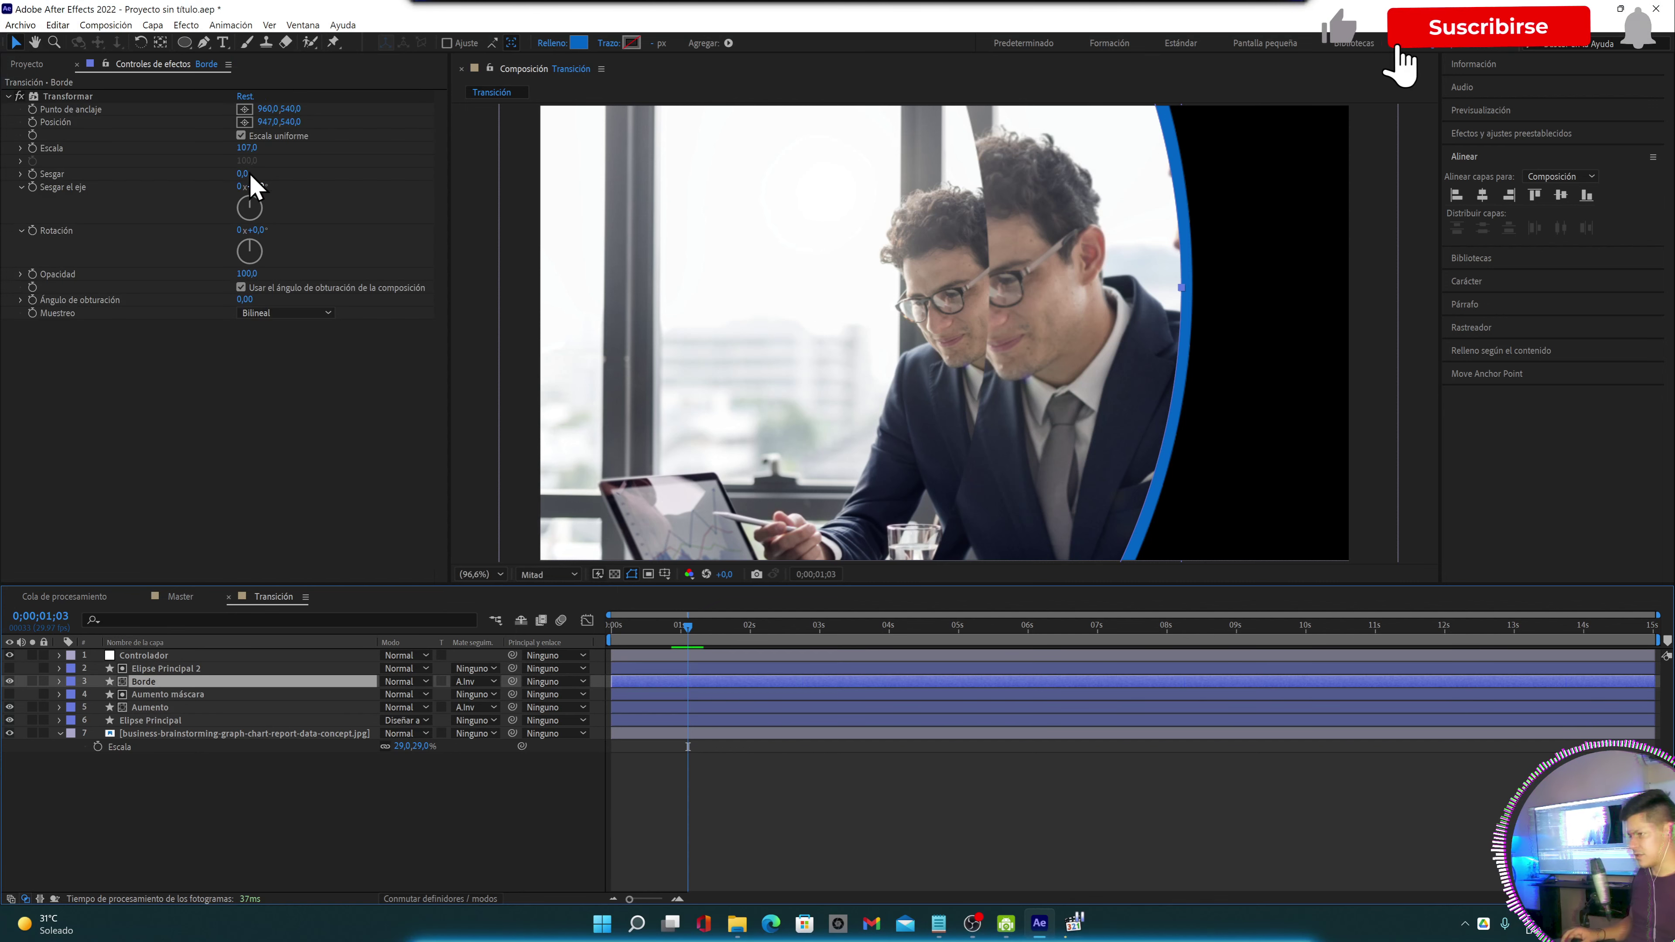
left_click(266, 122)
left_click_drag(264, 121, 262, 122)
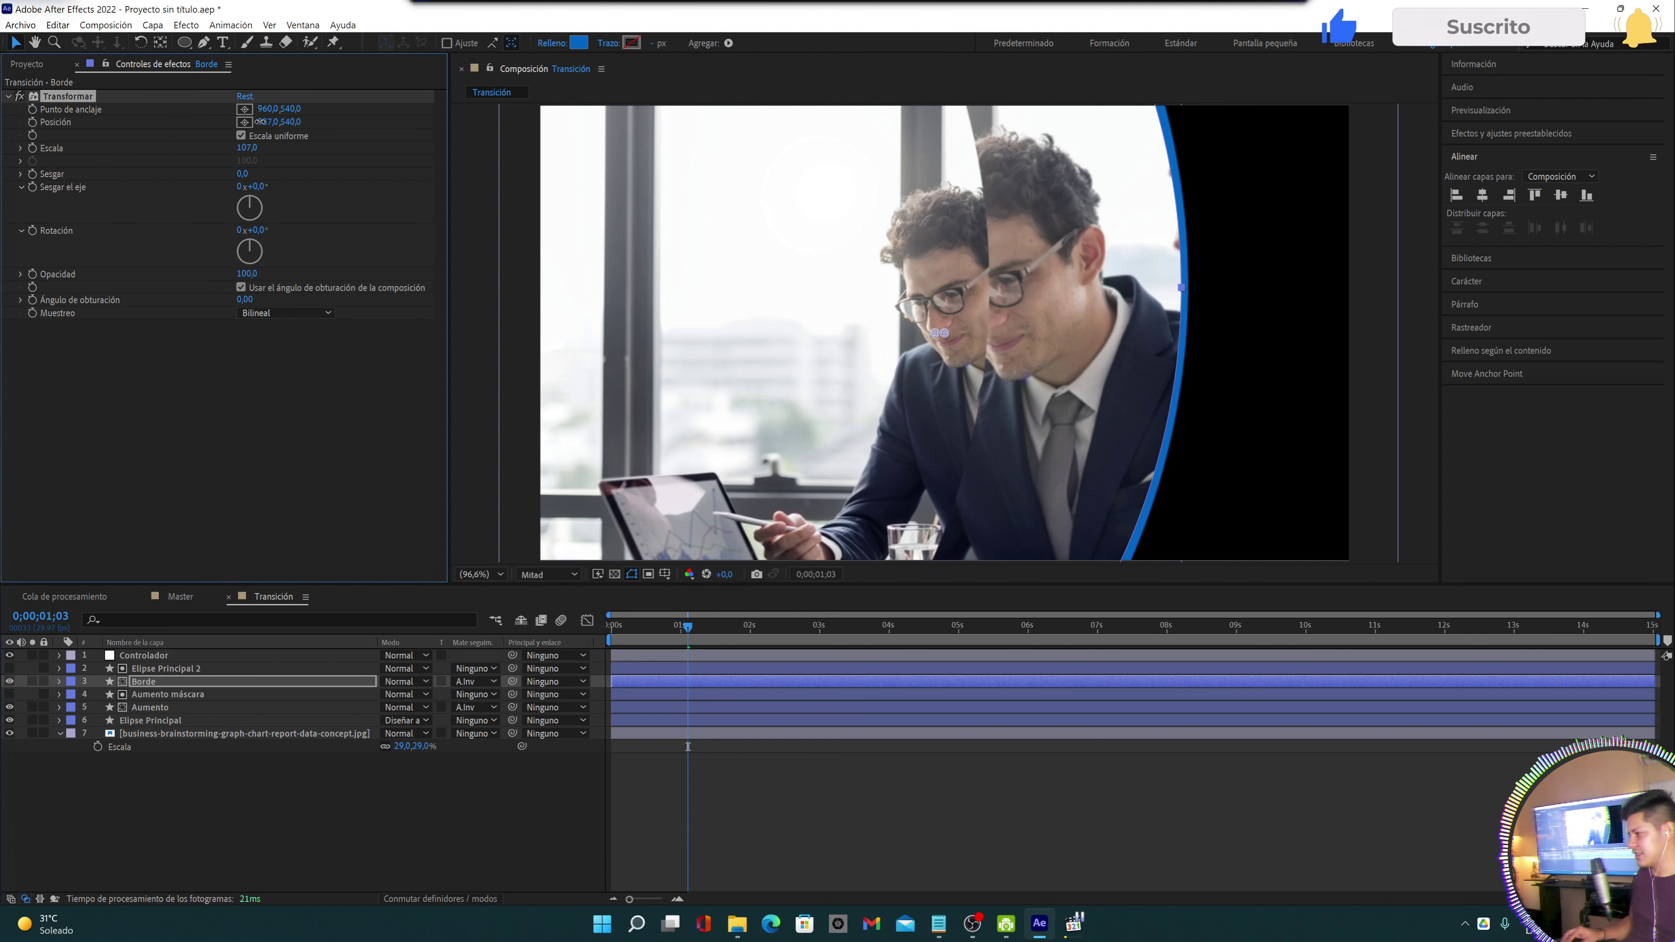
left_click(351, 818)
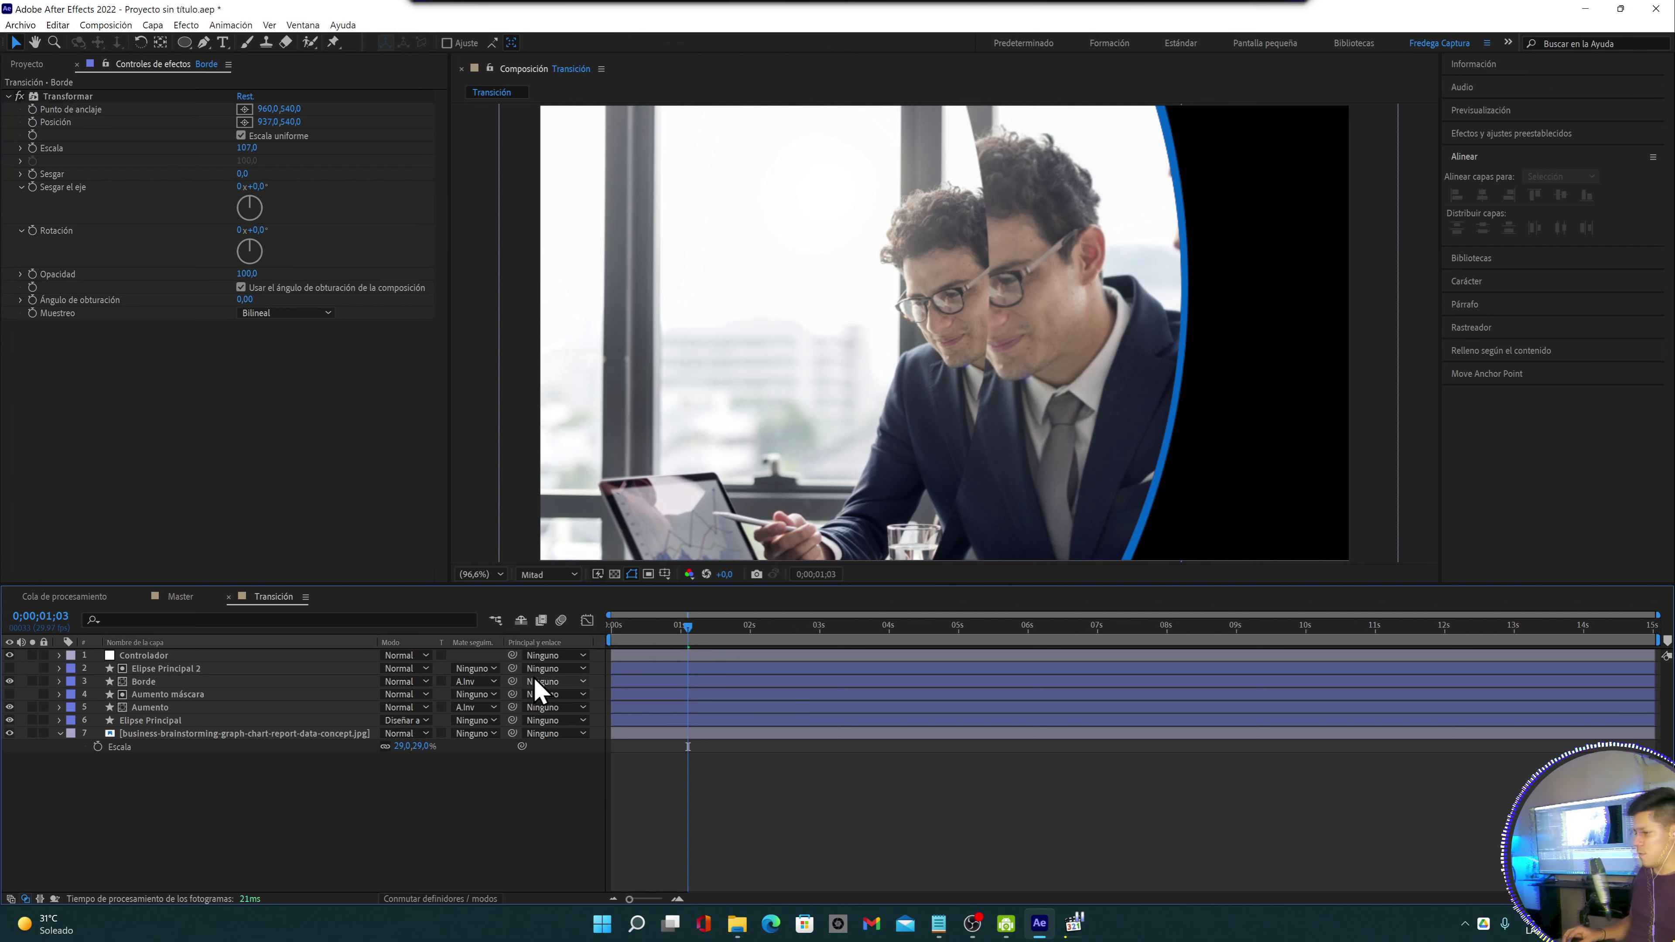
left_click_drag(645, 623, 603, 624)
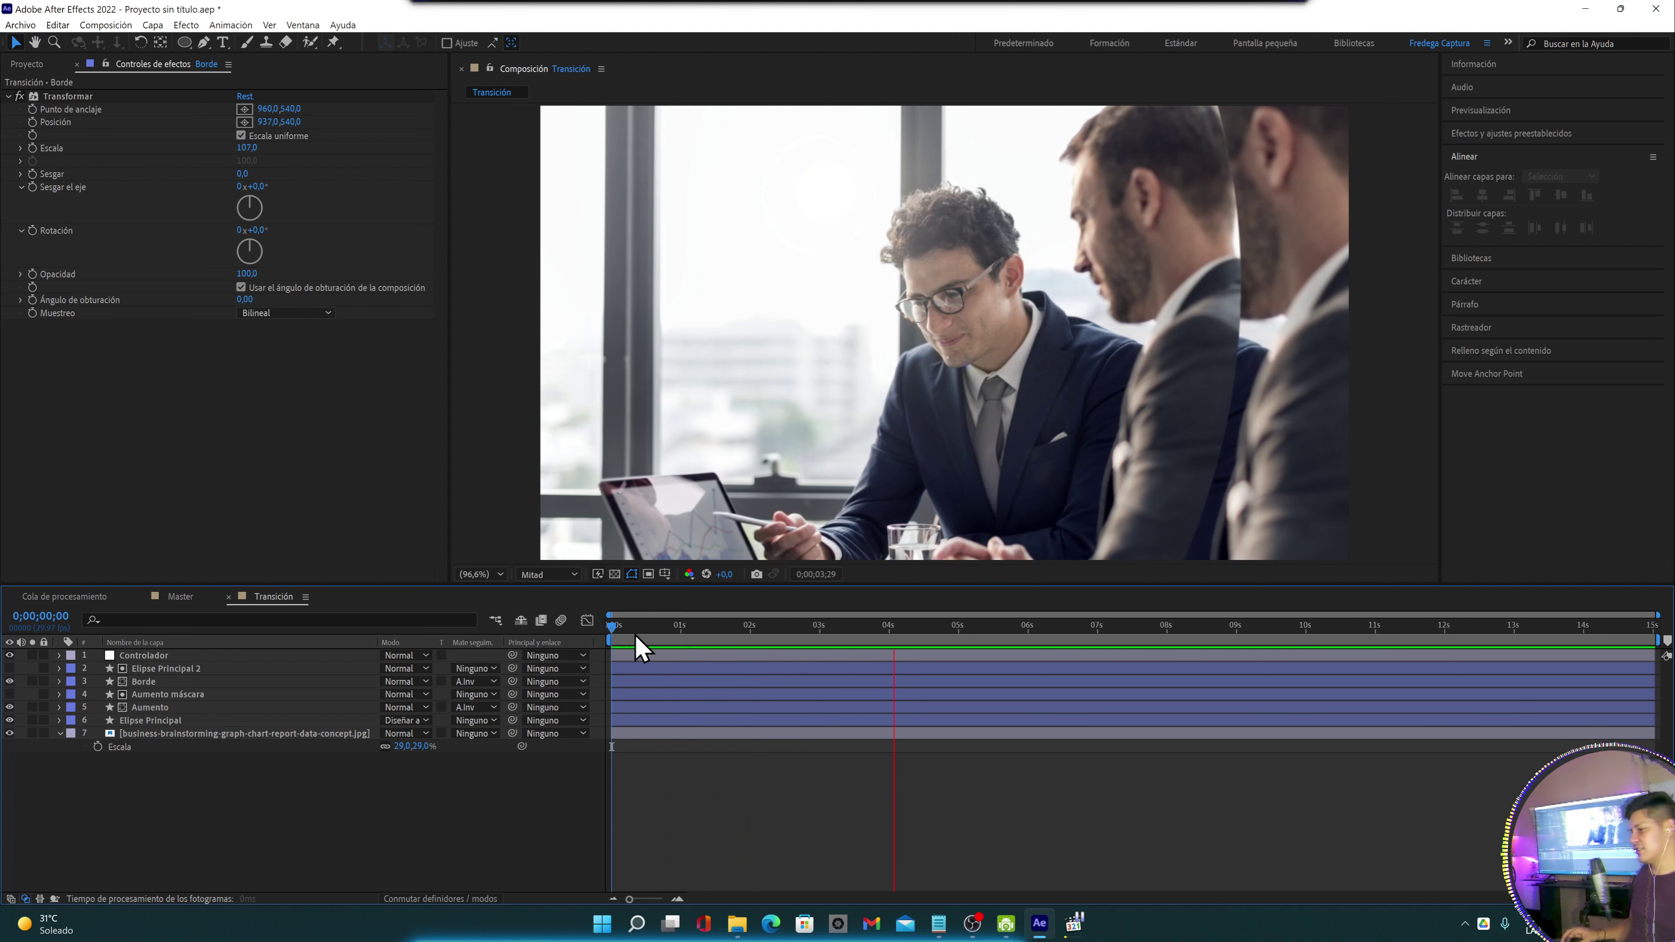
key("space")
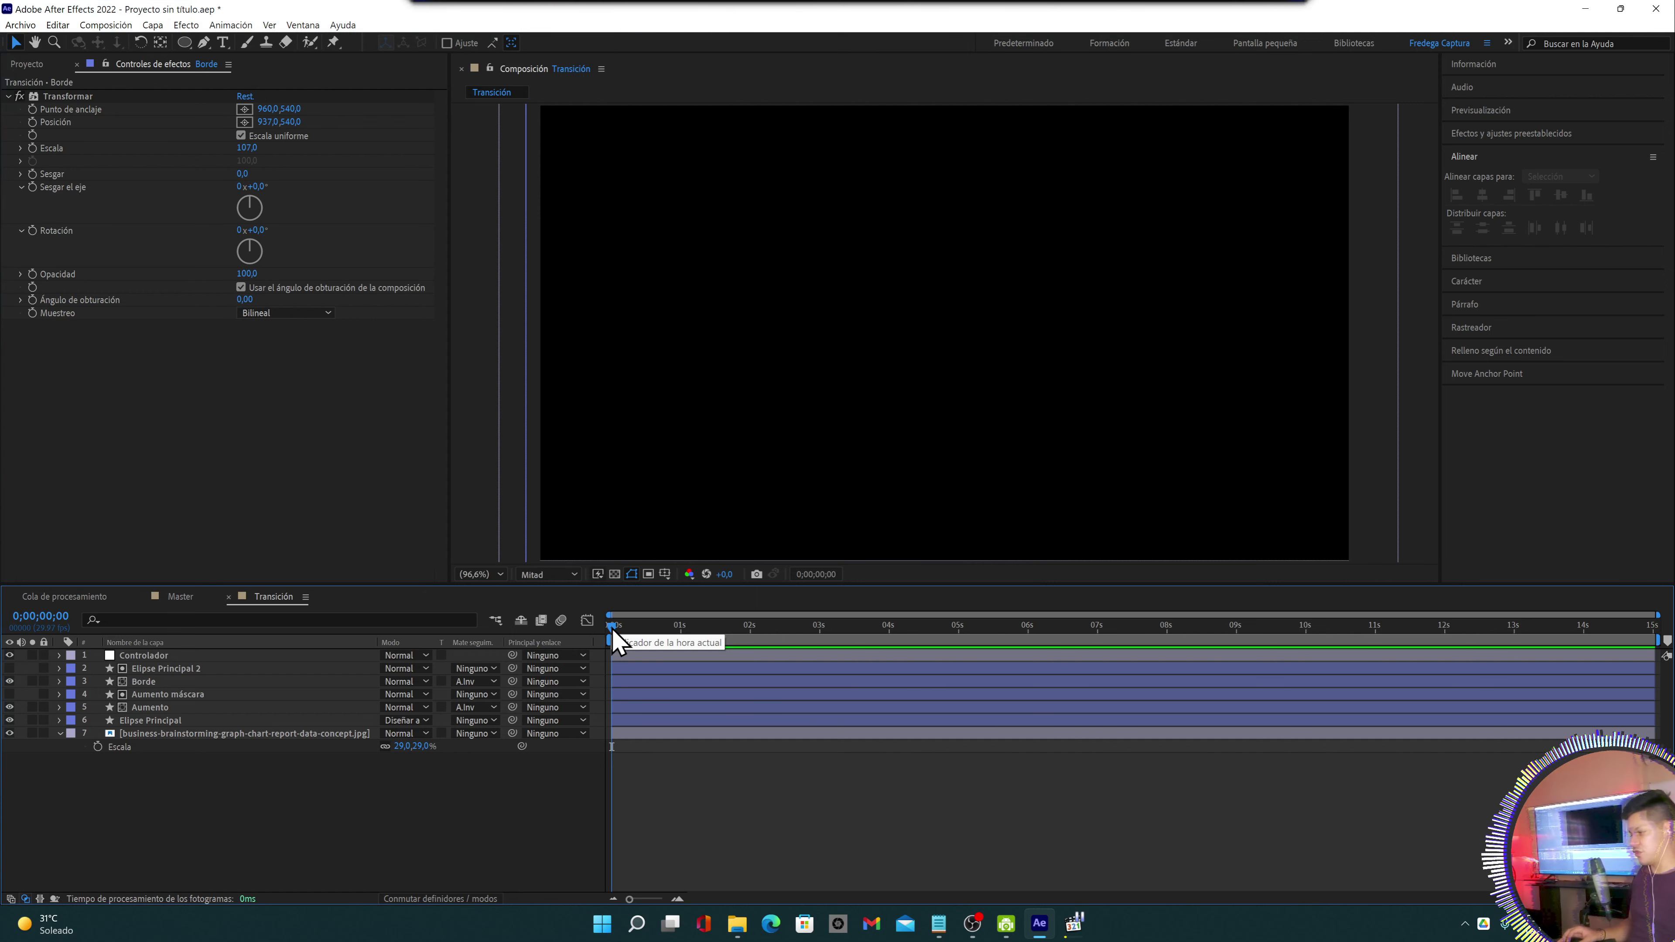
mouse_move(617, 632)
left_mouse_down()
mouse_move(701, 636)
mouse_move(674, 634)
left_mouse_up()
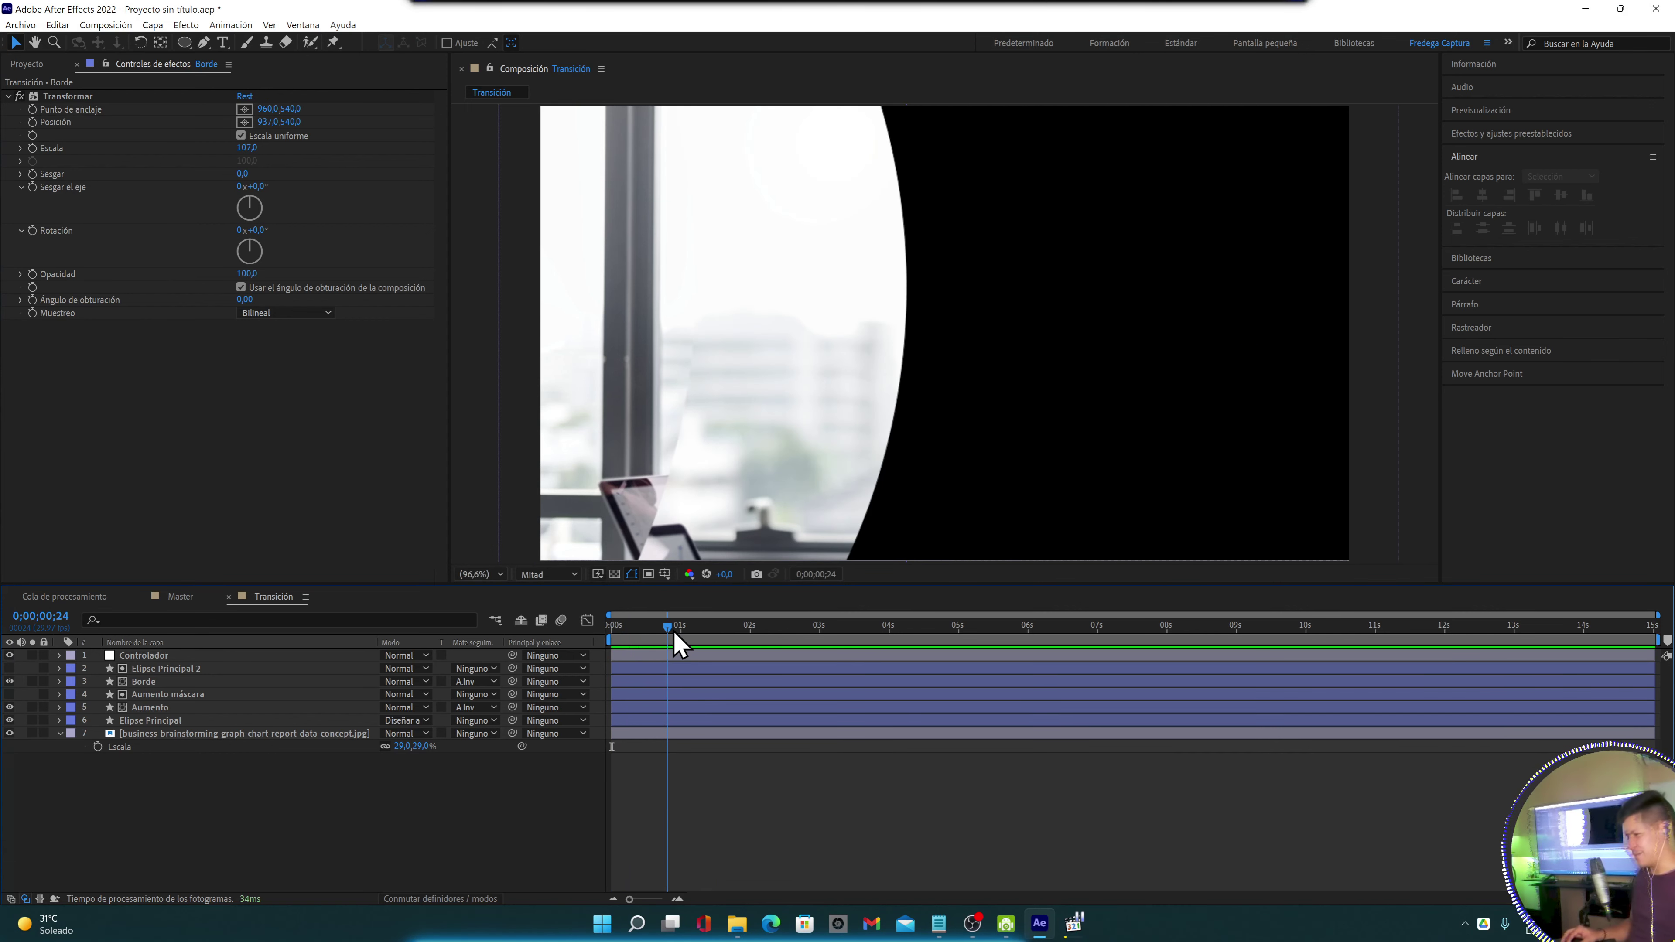
key("space")
key("space")
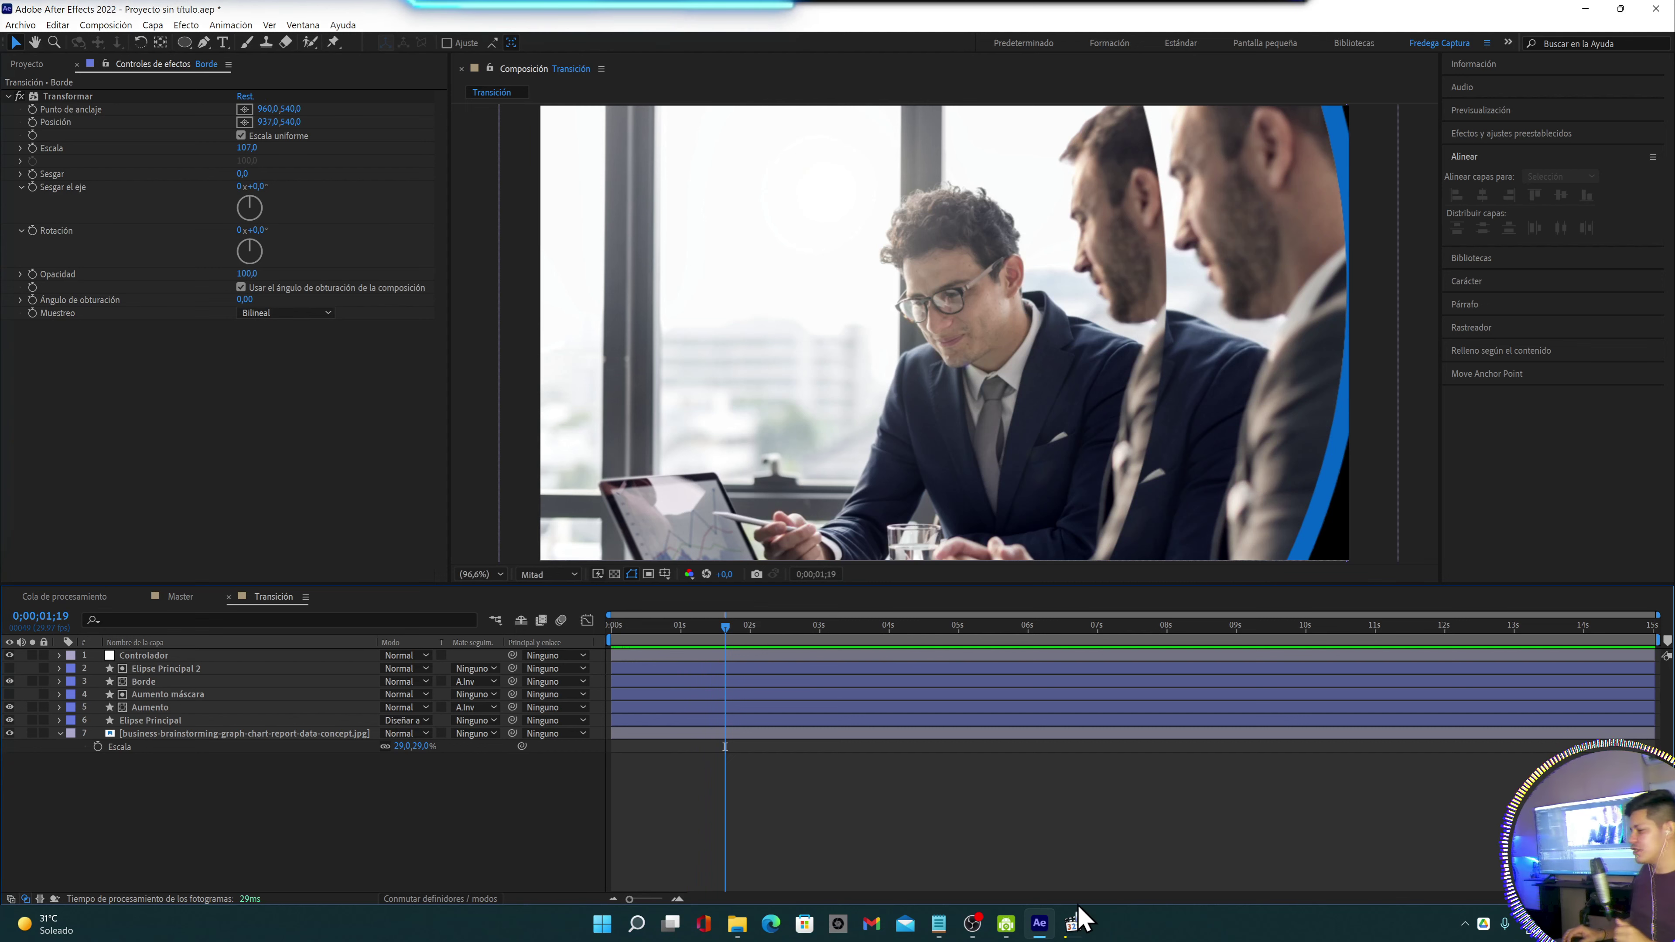
left_click(1075, 922)
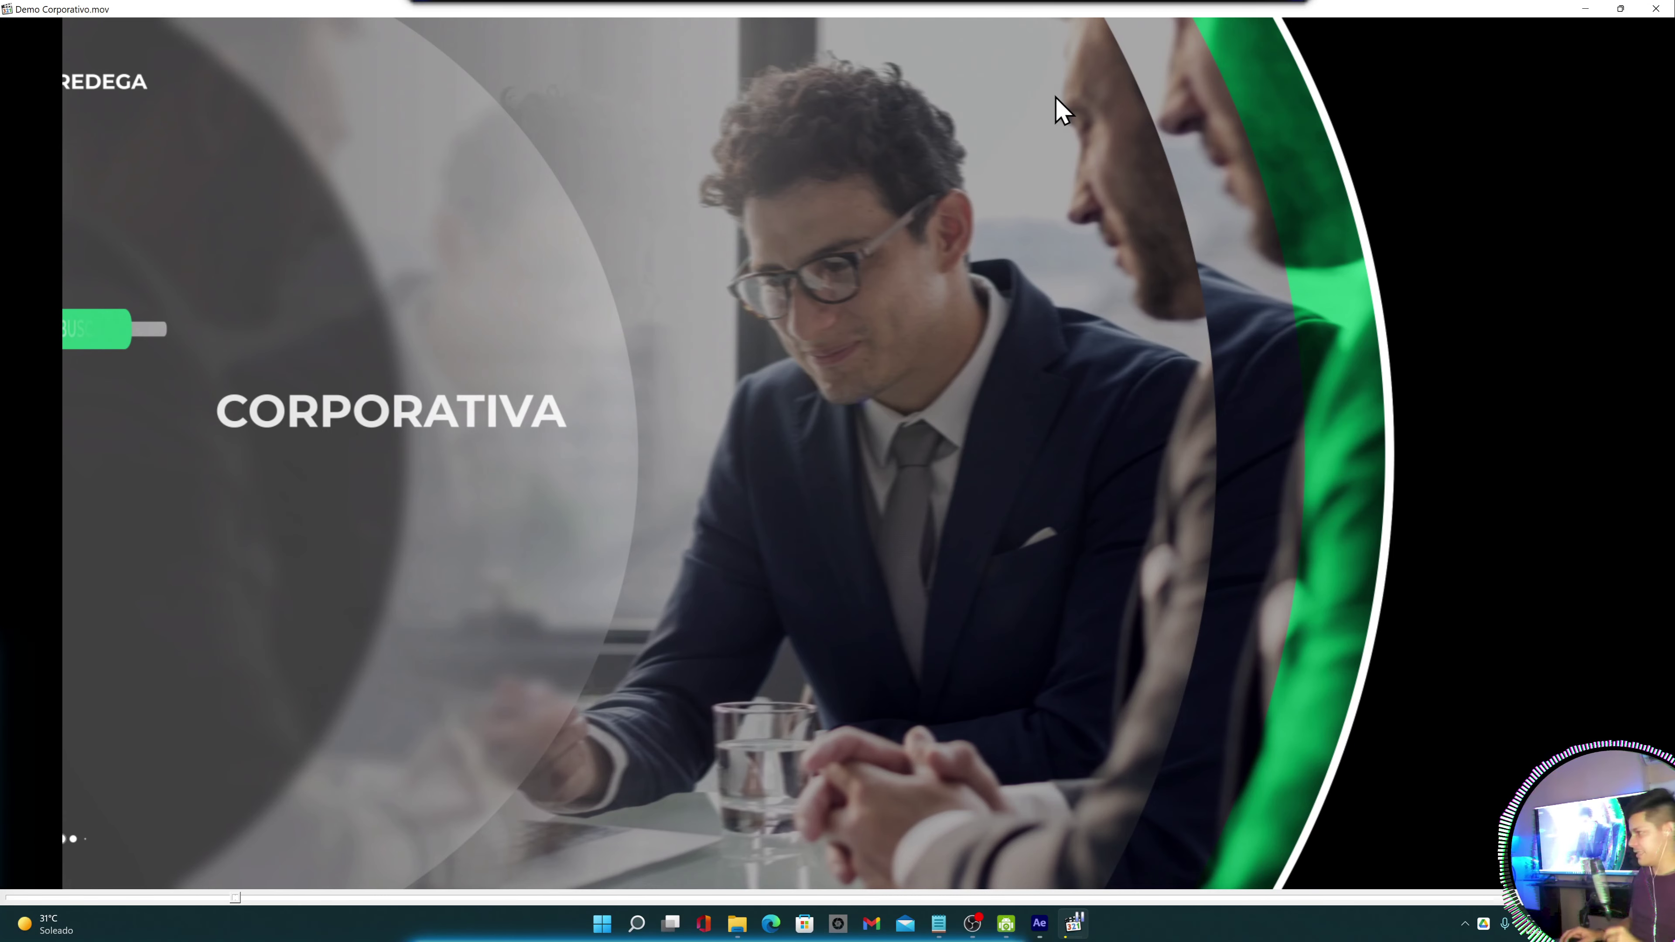
left_click(1589, 10)
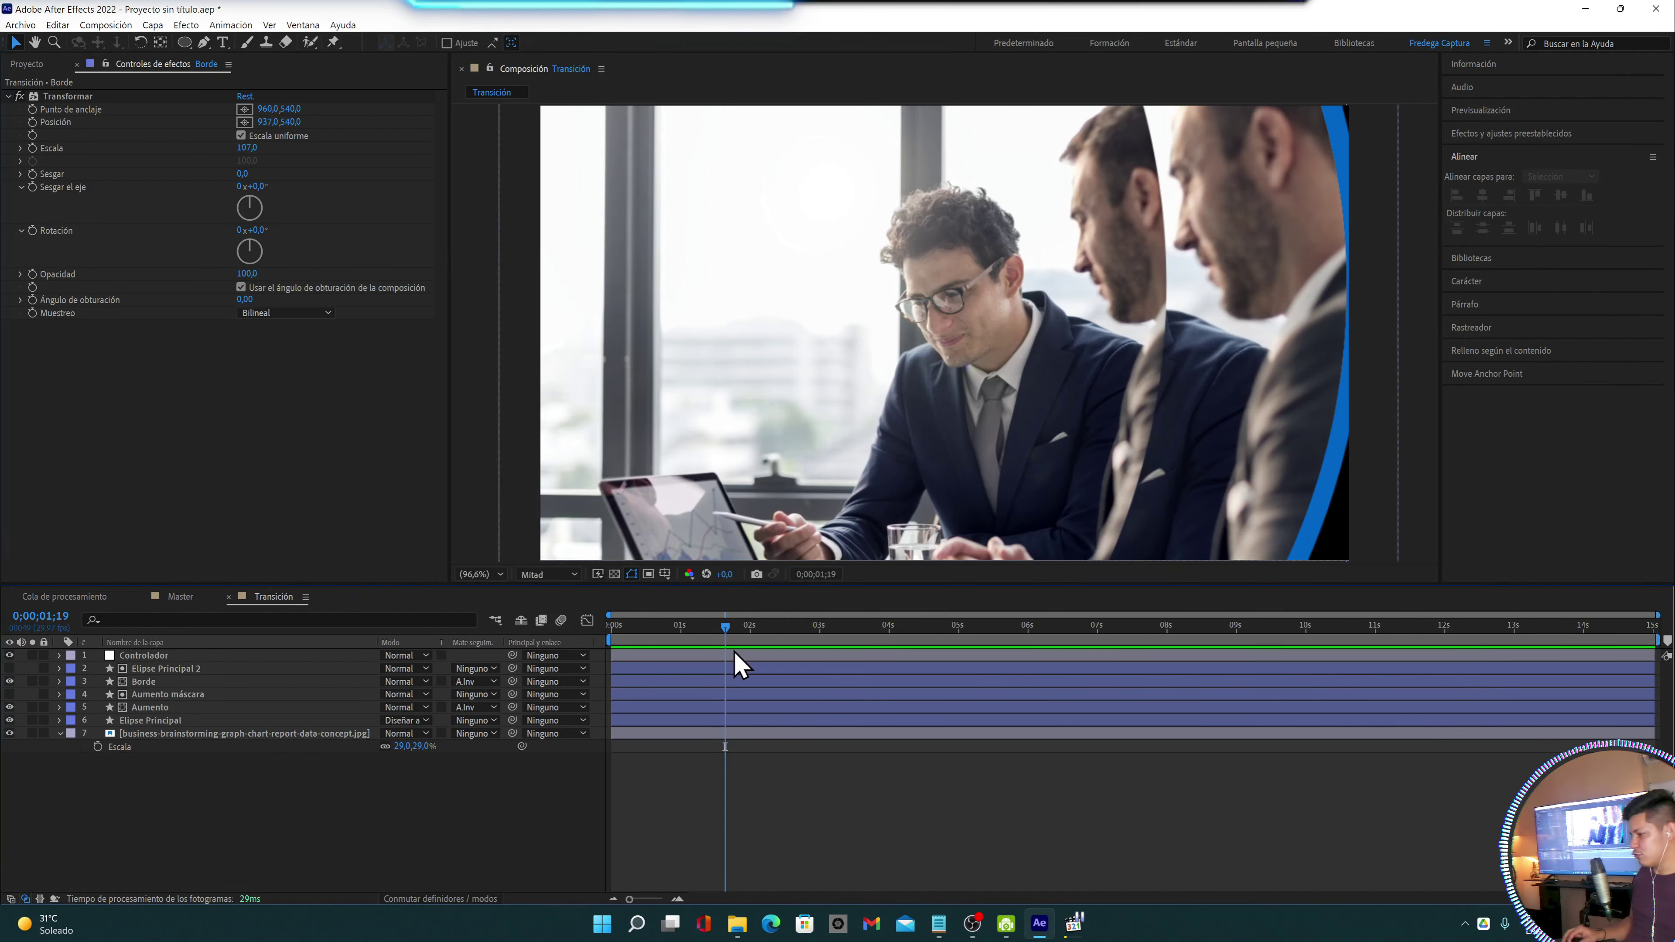
Rename the Elipse Principal 2 layer to 'Mascara Borde'
left_click_drag(725, 631, 715, 635)
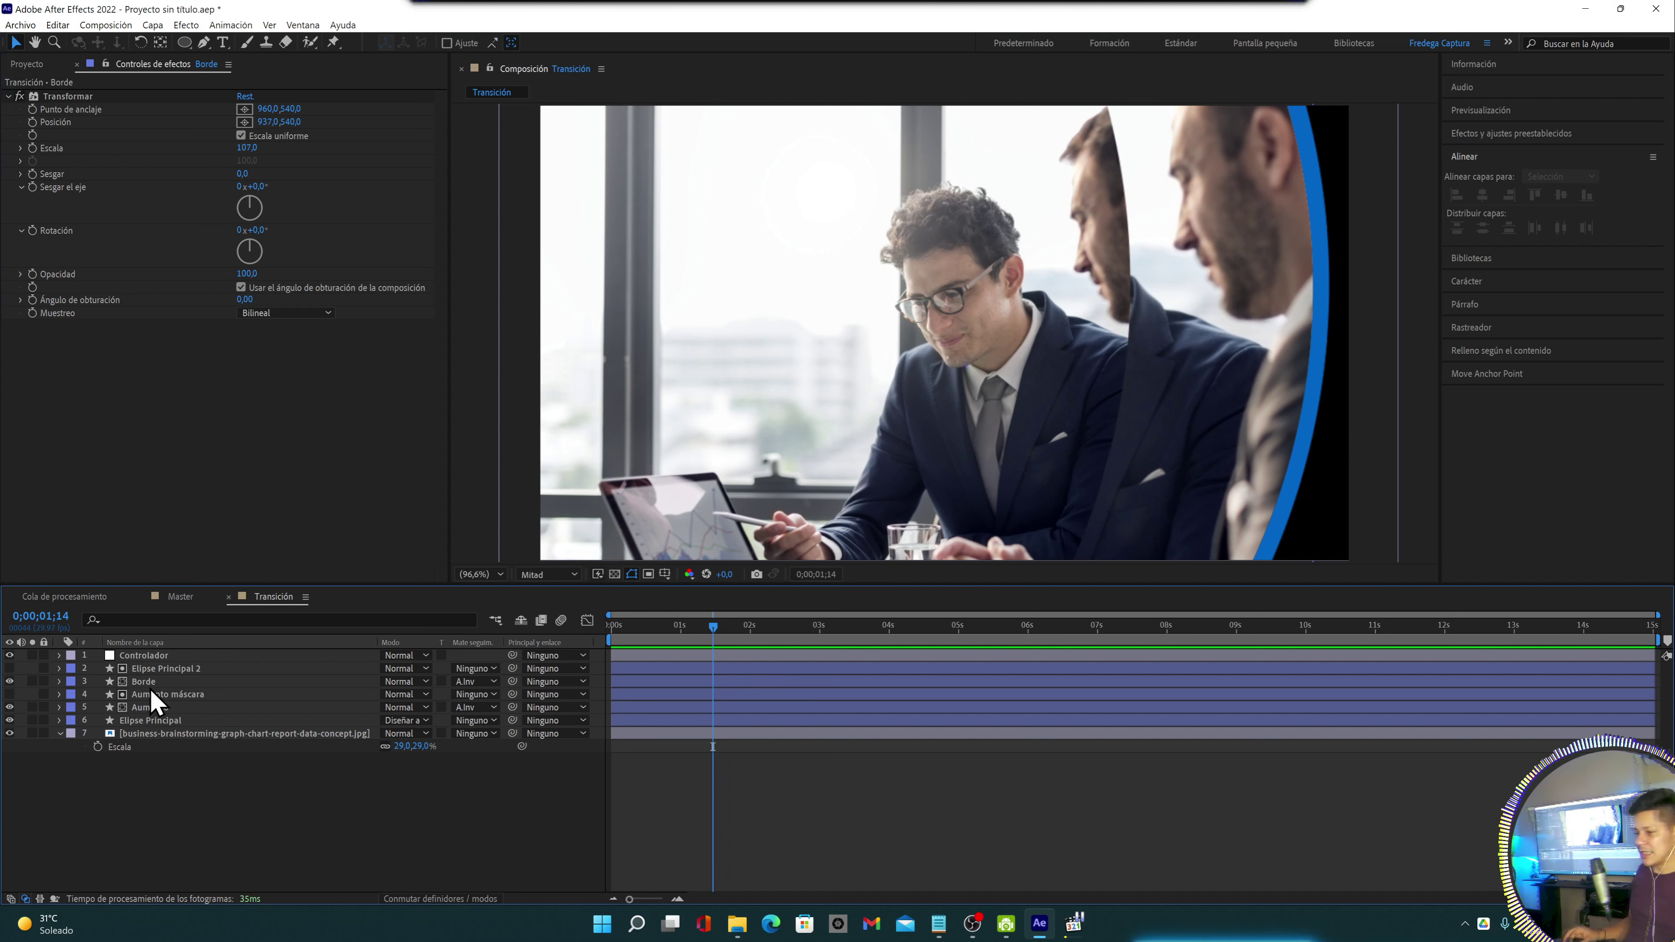
left_click(167, 669)
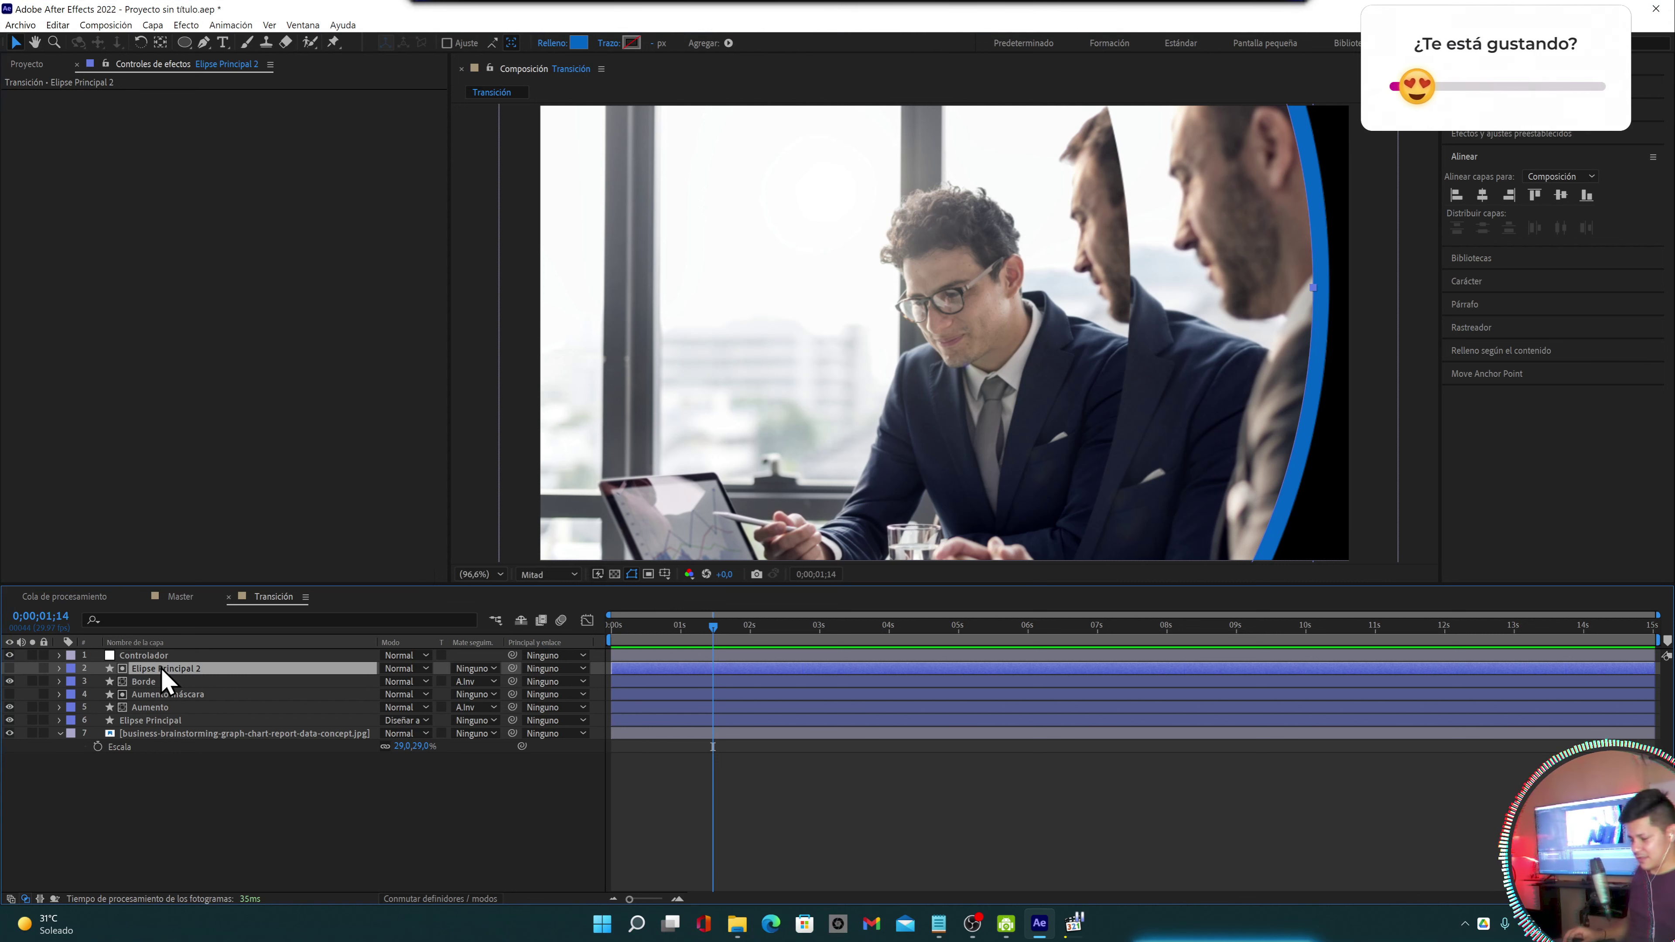
key("Return")
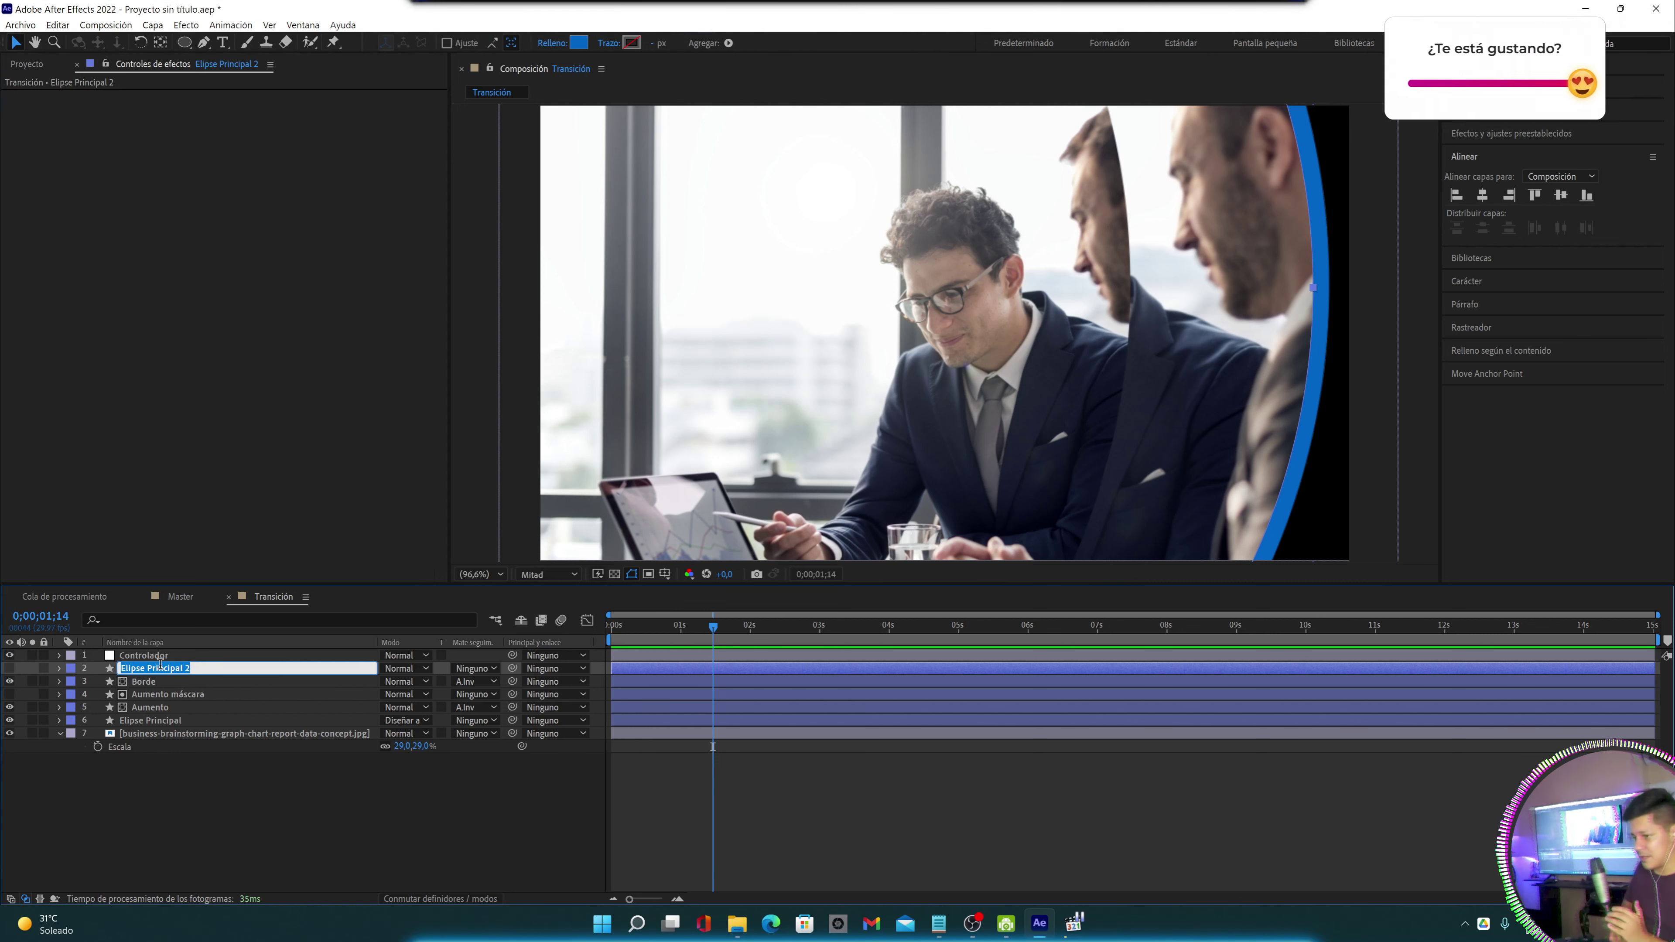
type("Mascara Borde")
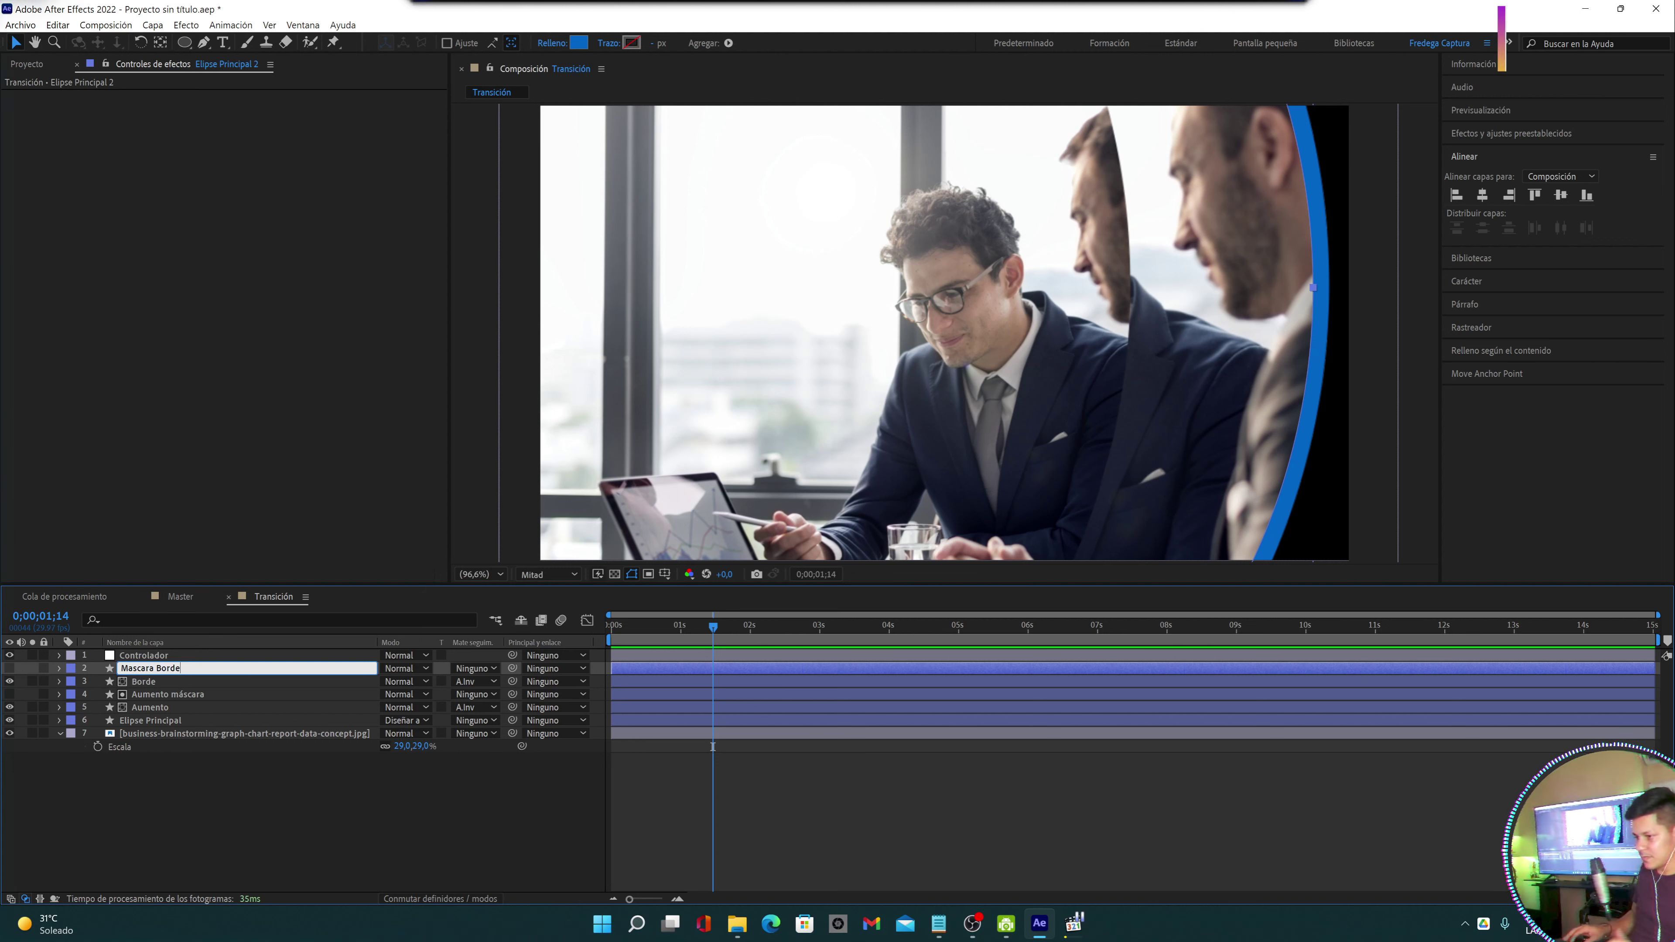
left_click(175, 792)
left_click(174, 673)
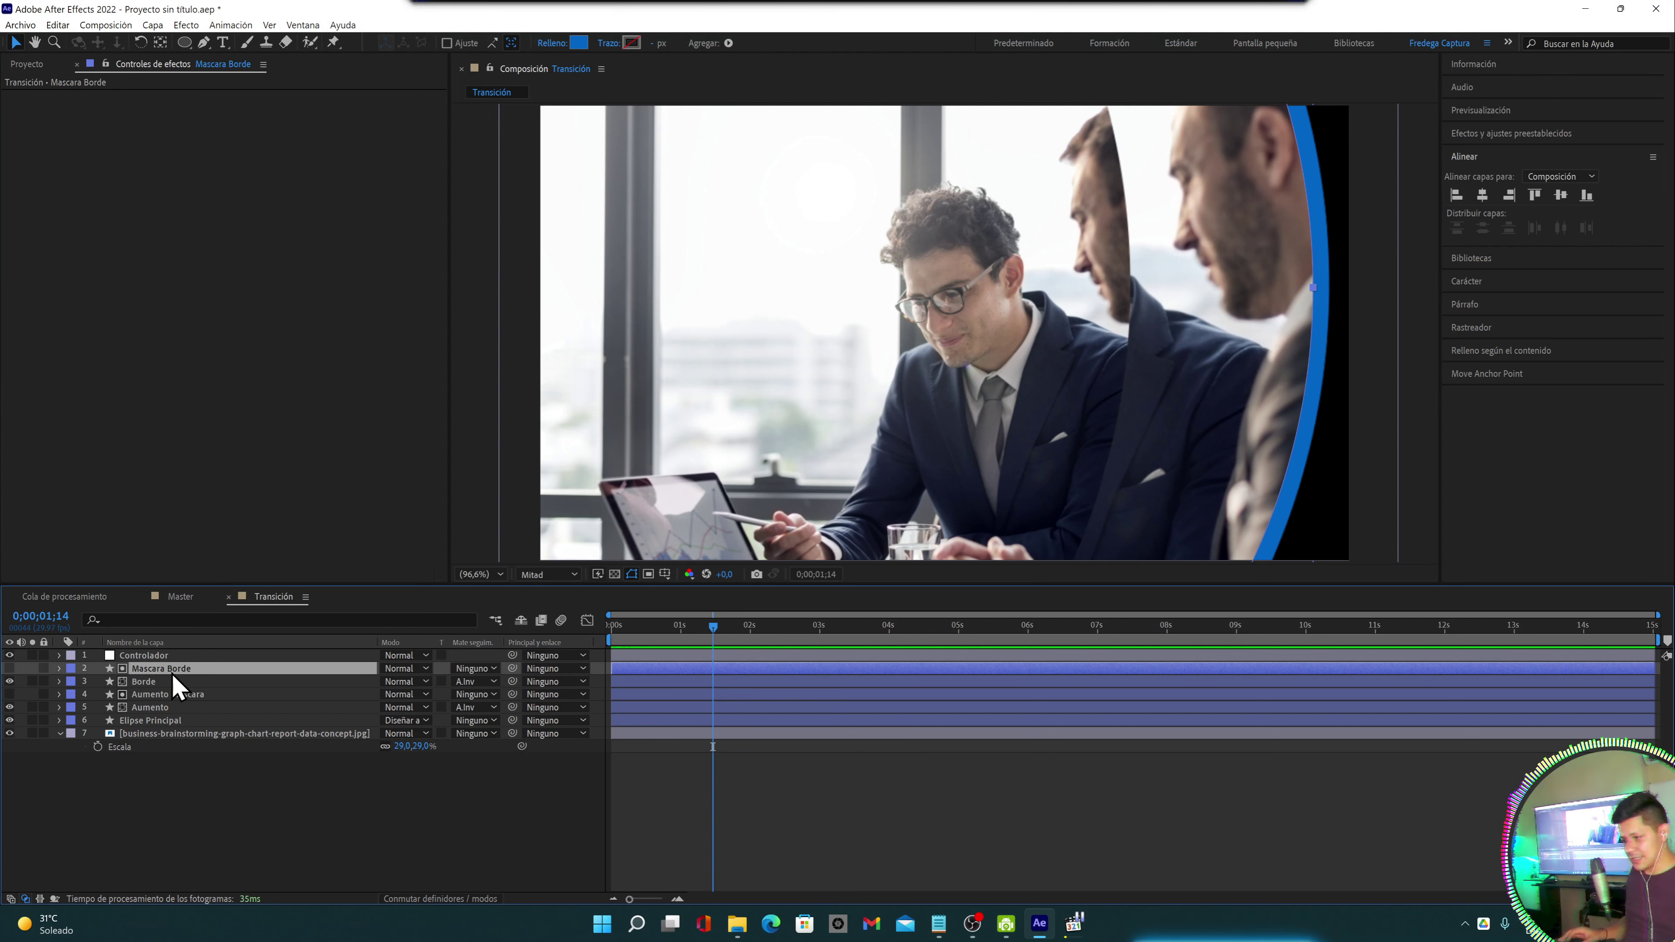
Duplicate Mascara Borde and name the copy 'Tinción'
key("ctrl+d")
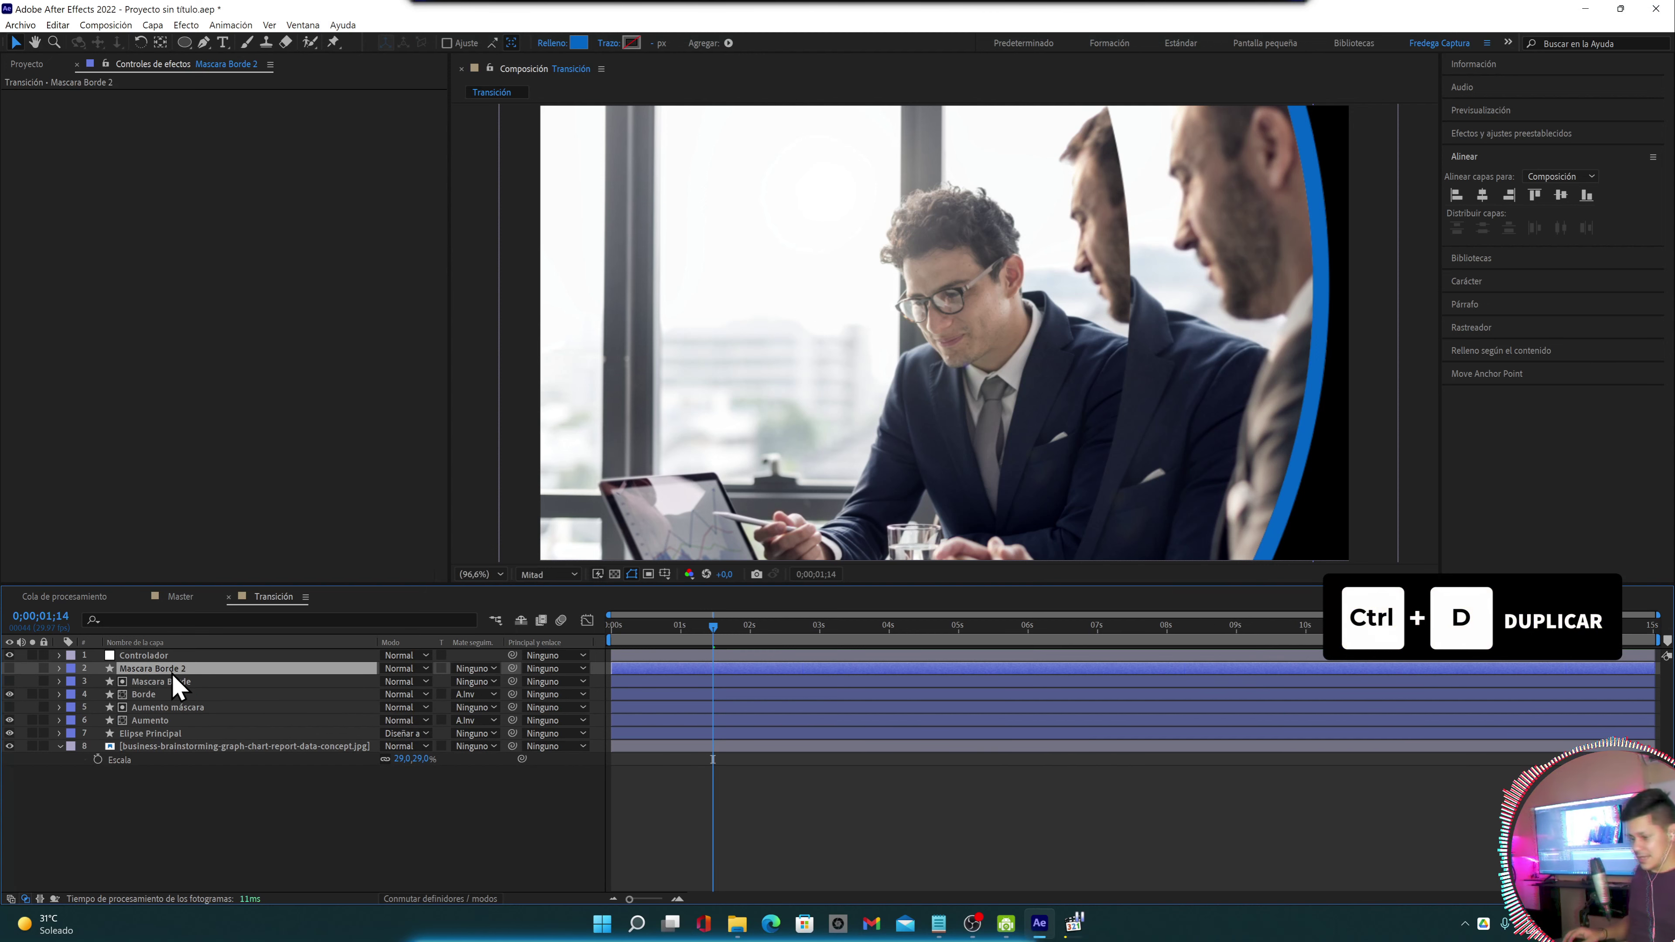
key("Return")
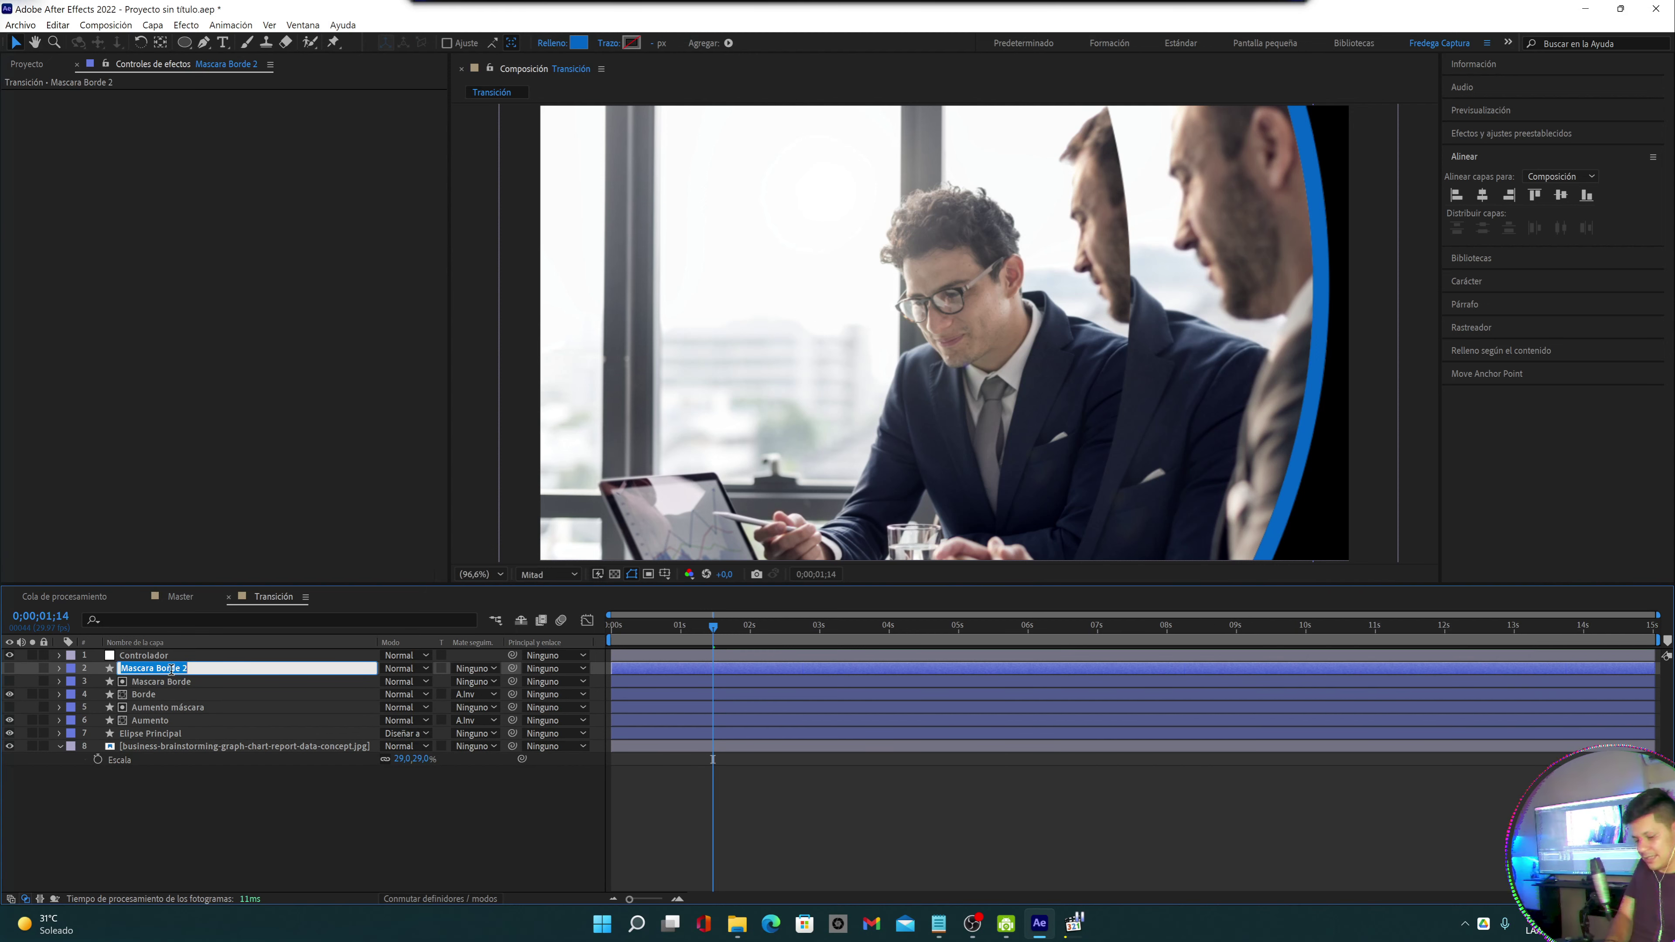
type("Tinción")
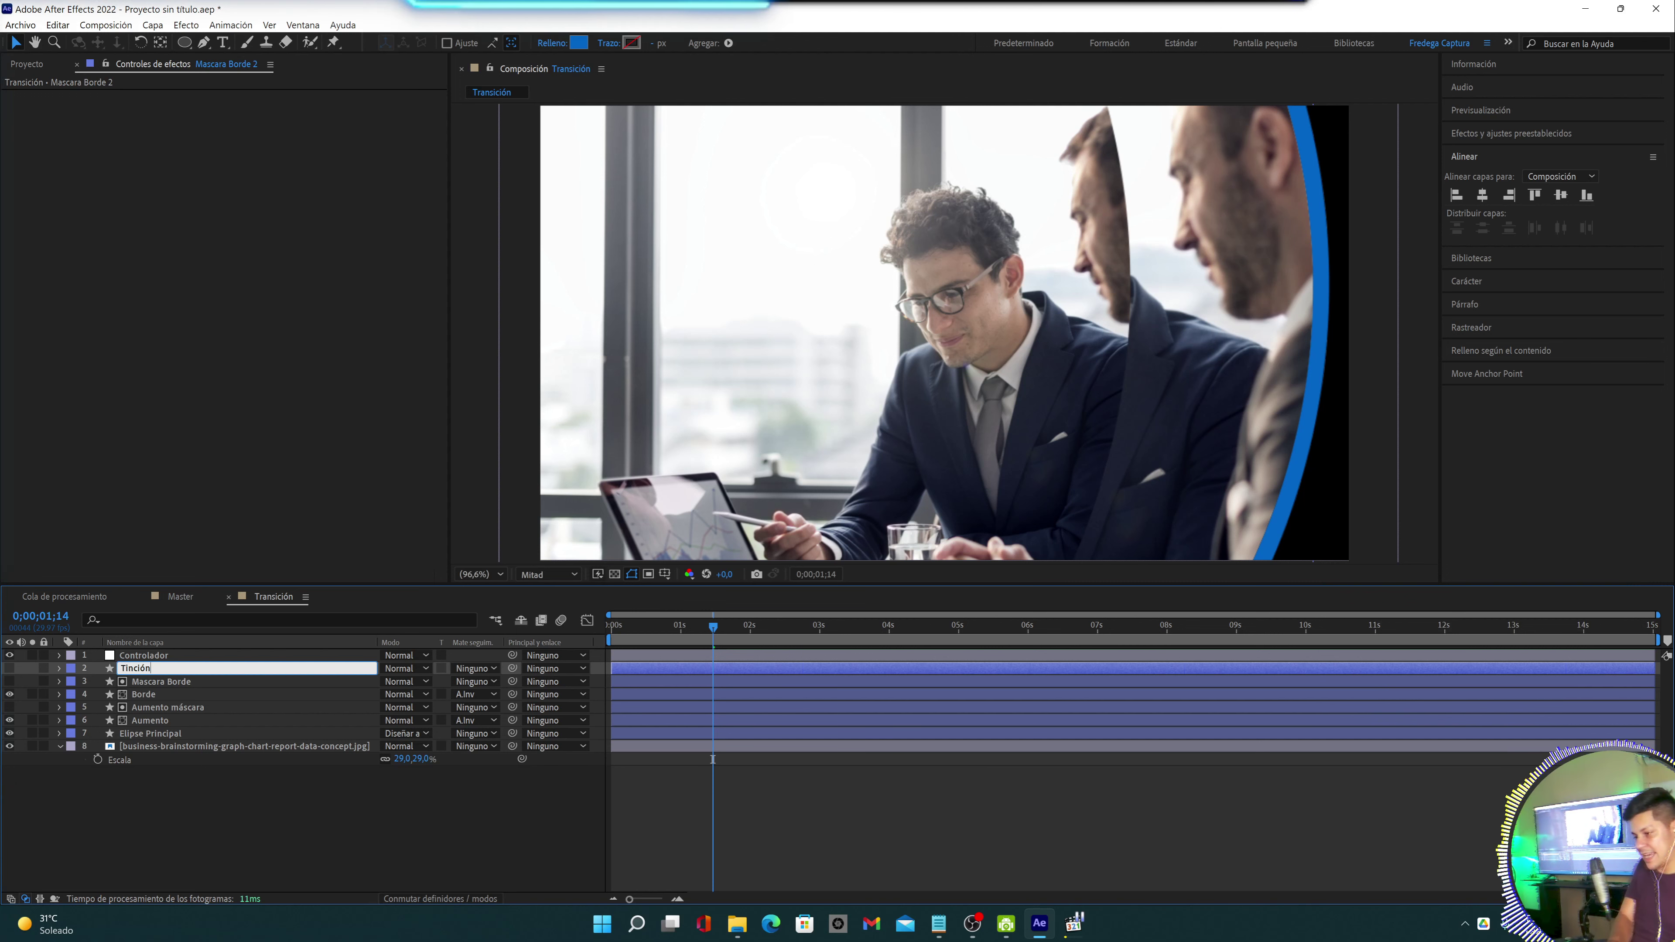
left_click(165, 828)
left_click(141, 671)
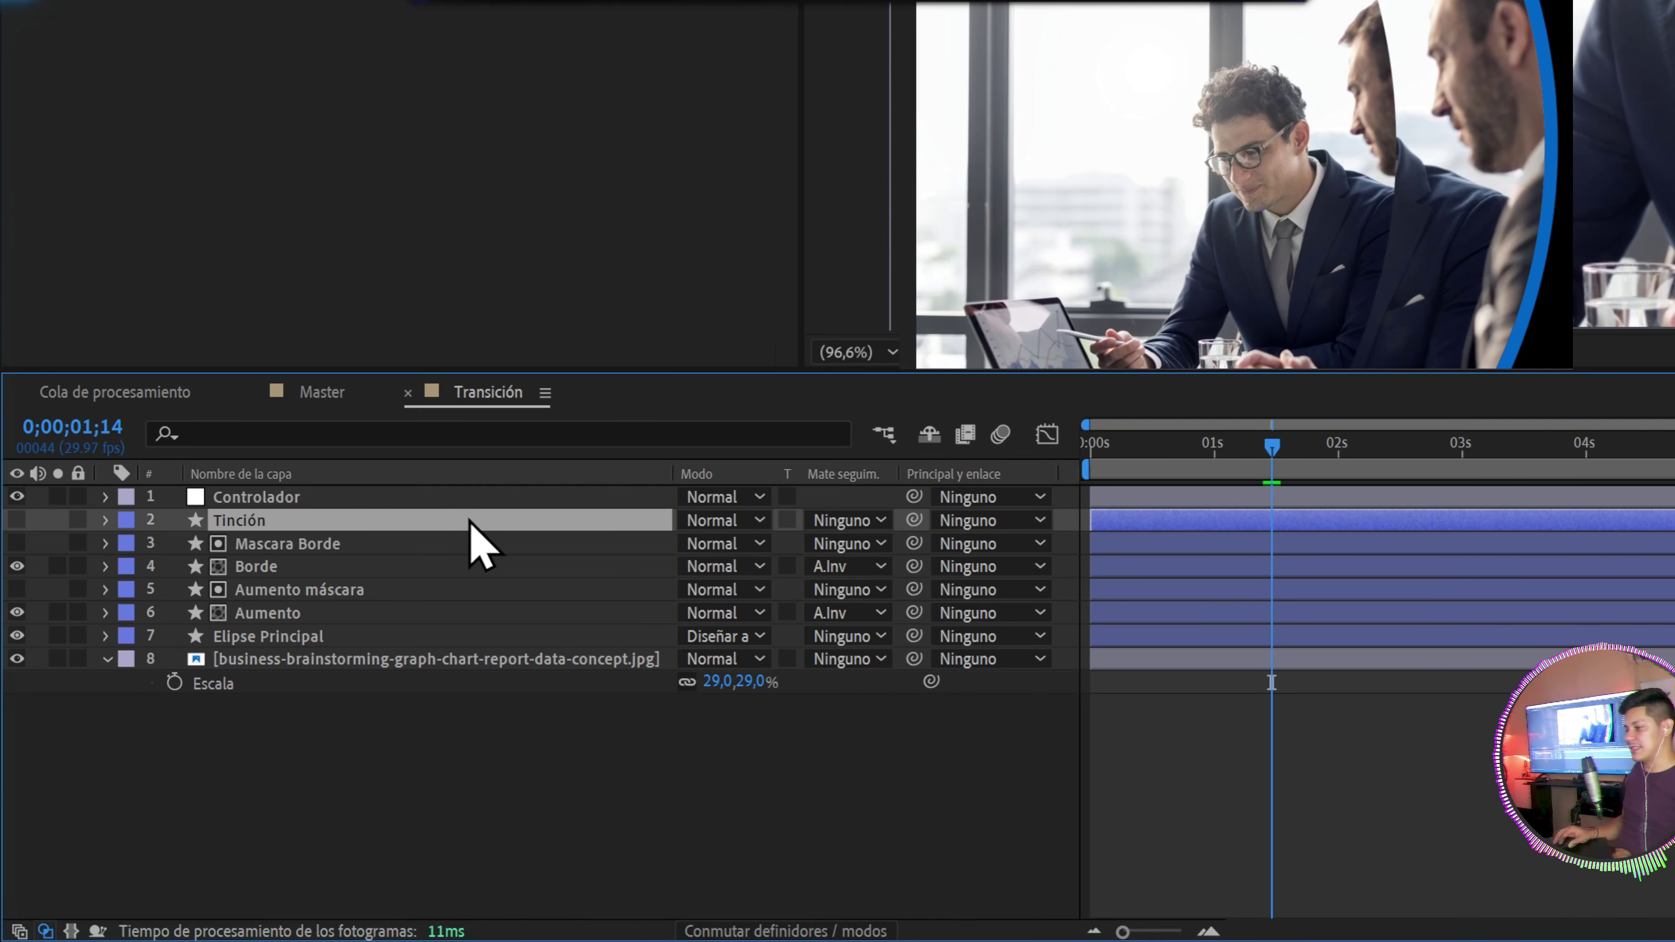
Switch Tinción to the Color blend mode and turn on its visibility, tinting the photo blue
left_click(720, 523)
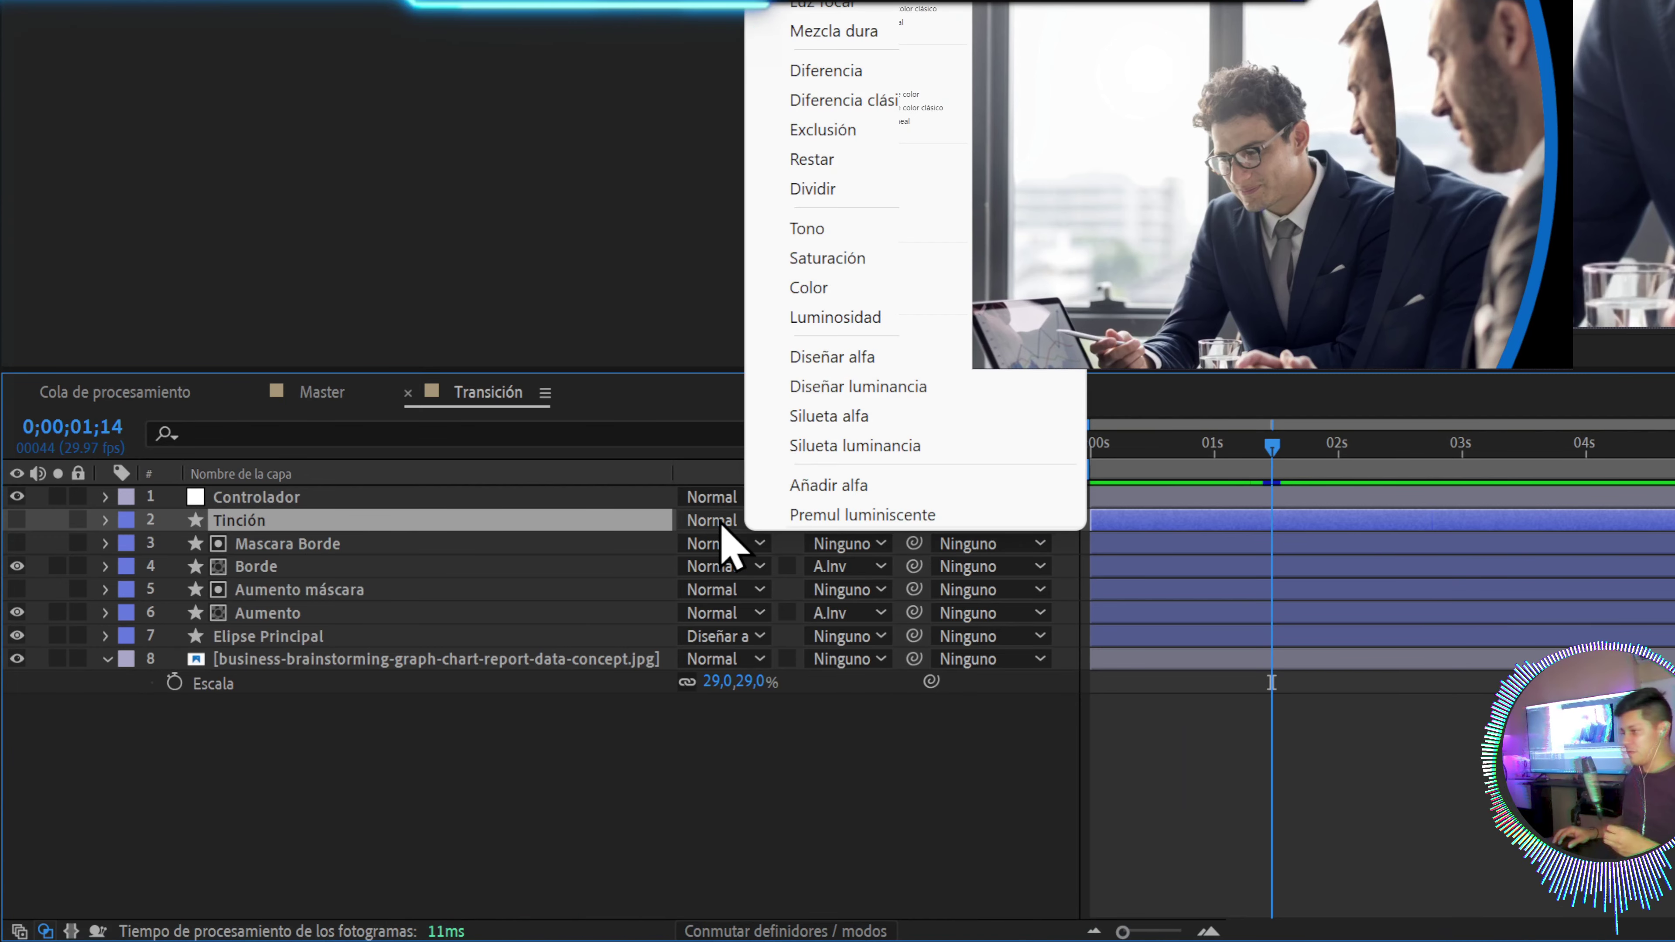
left_click(810, 289)
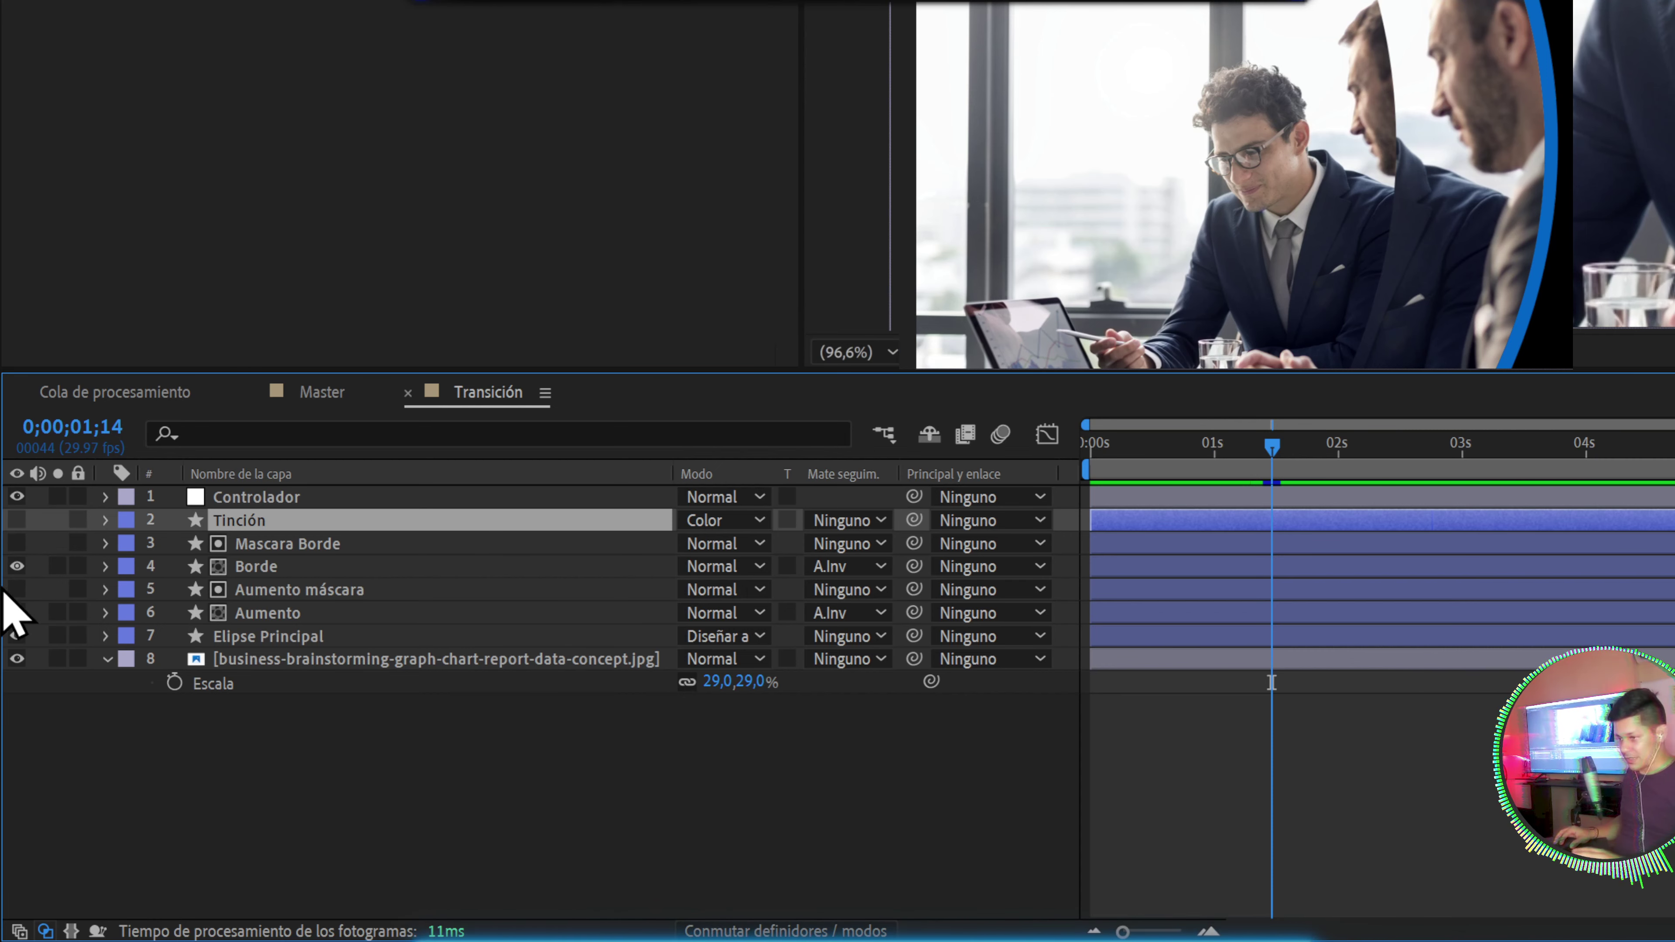
left_click(16, 520)
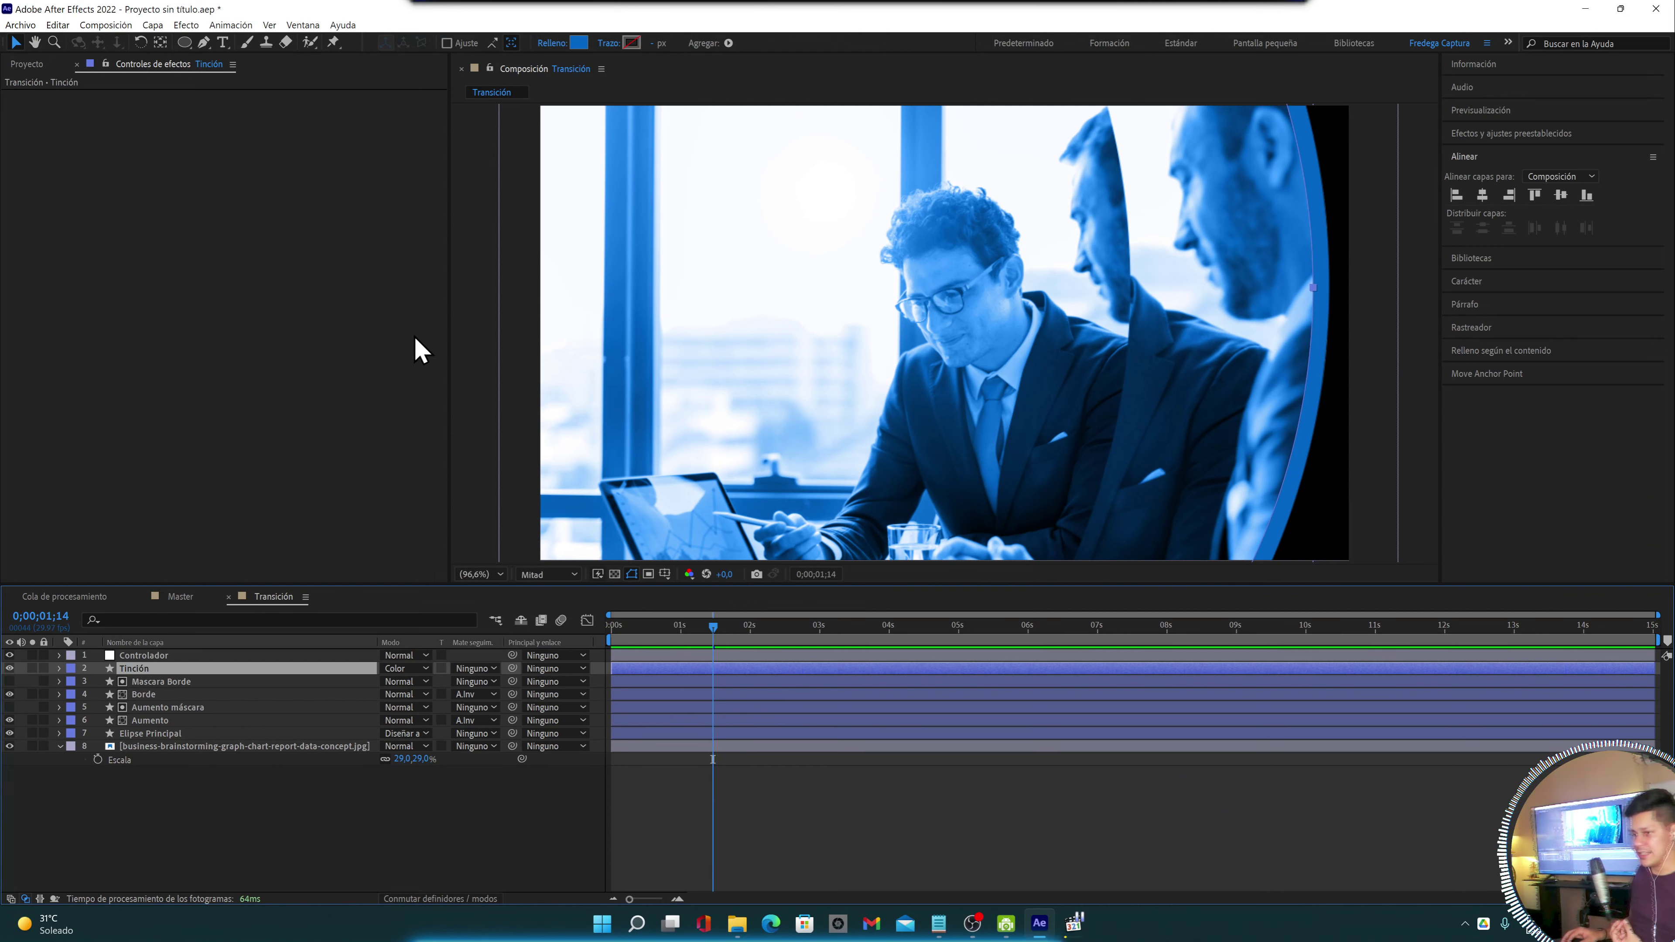
left_click(578, 44)
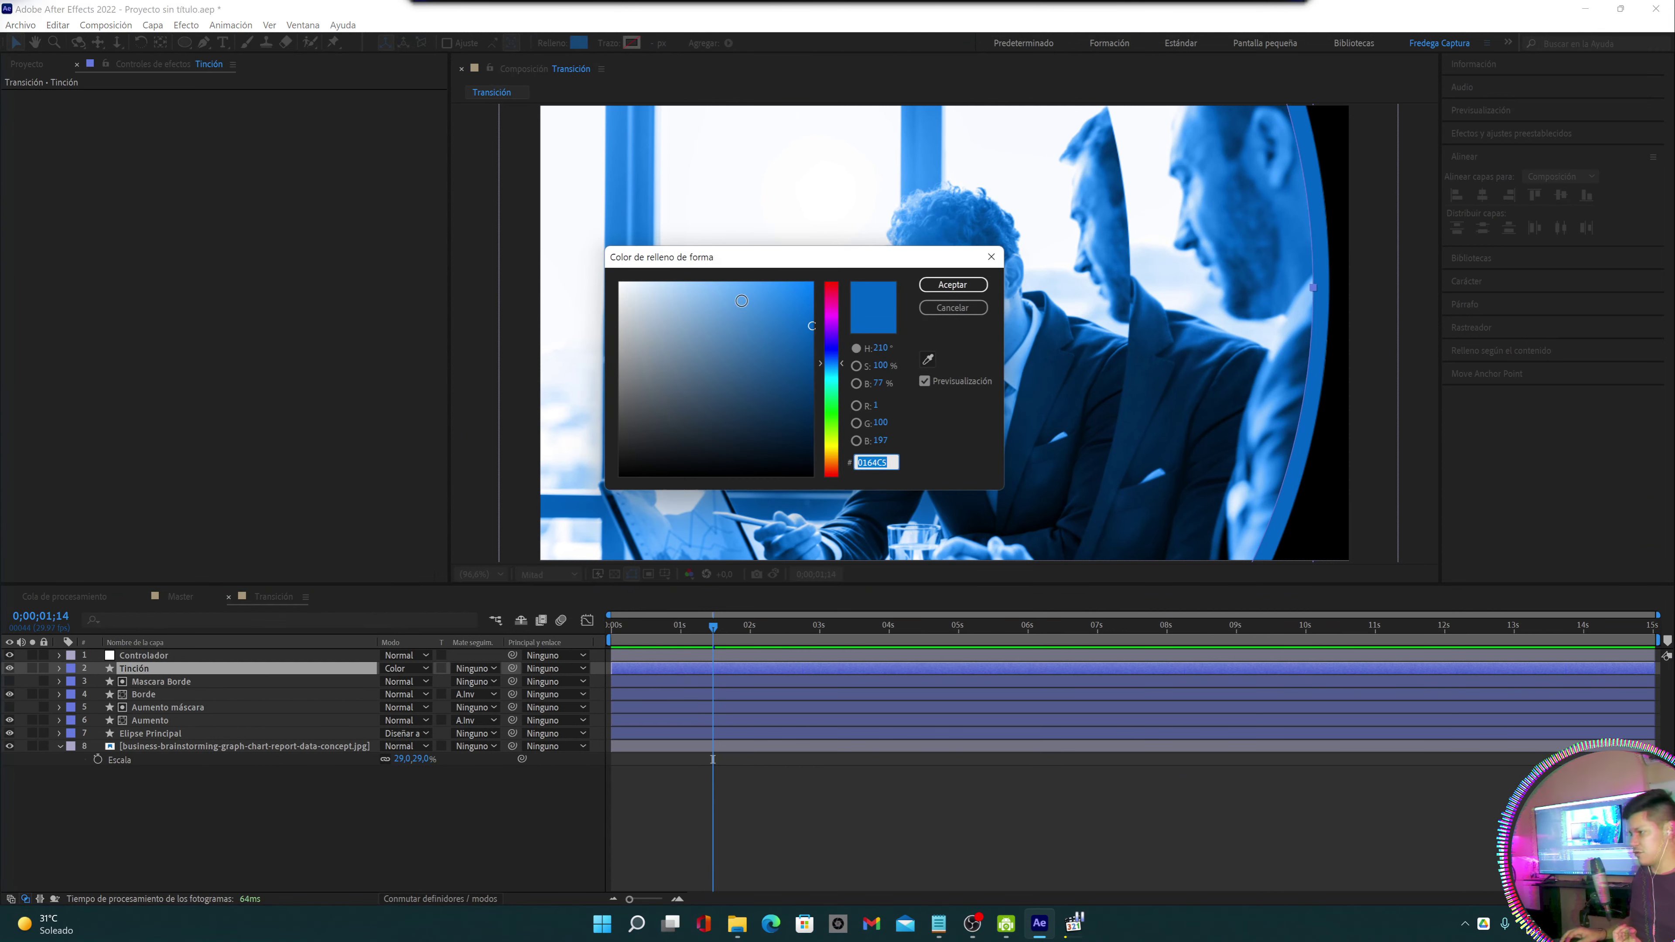
left_click(832, 324)
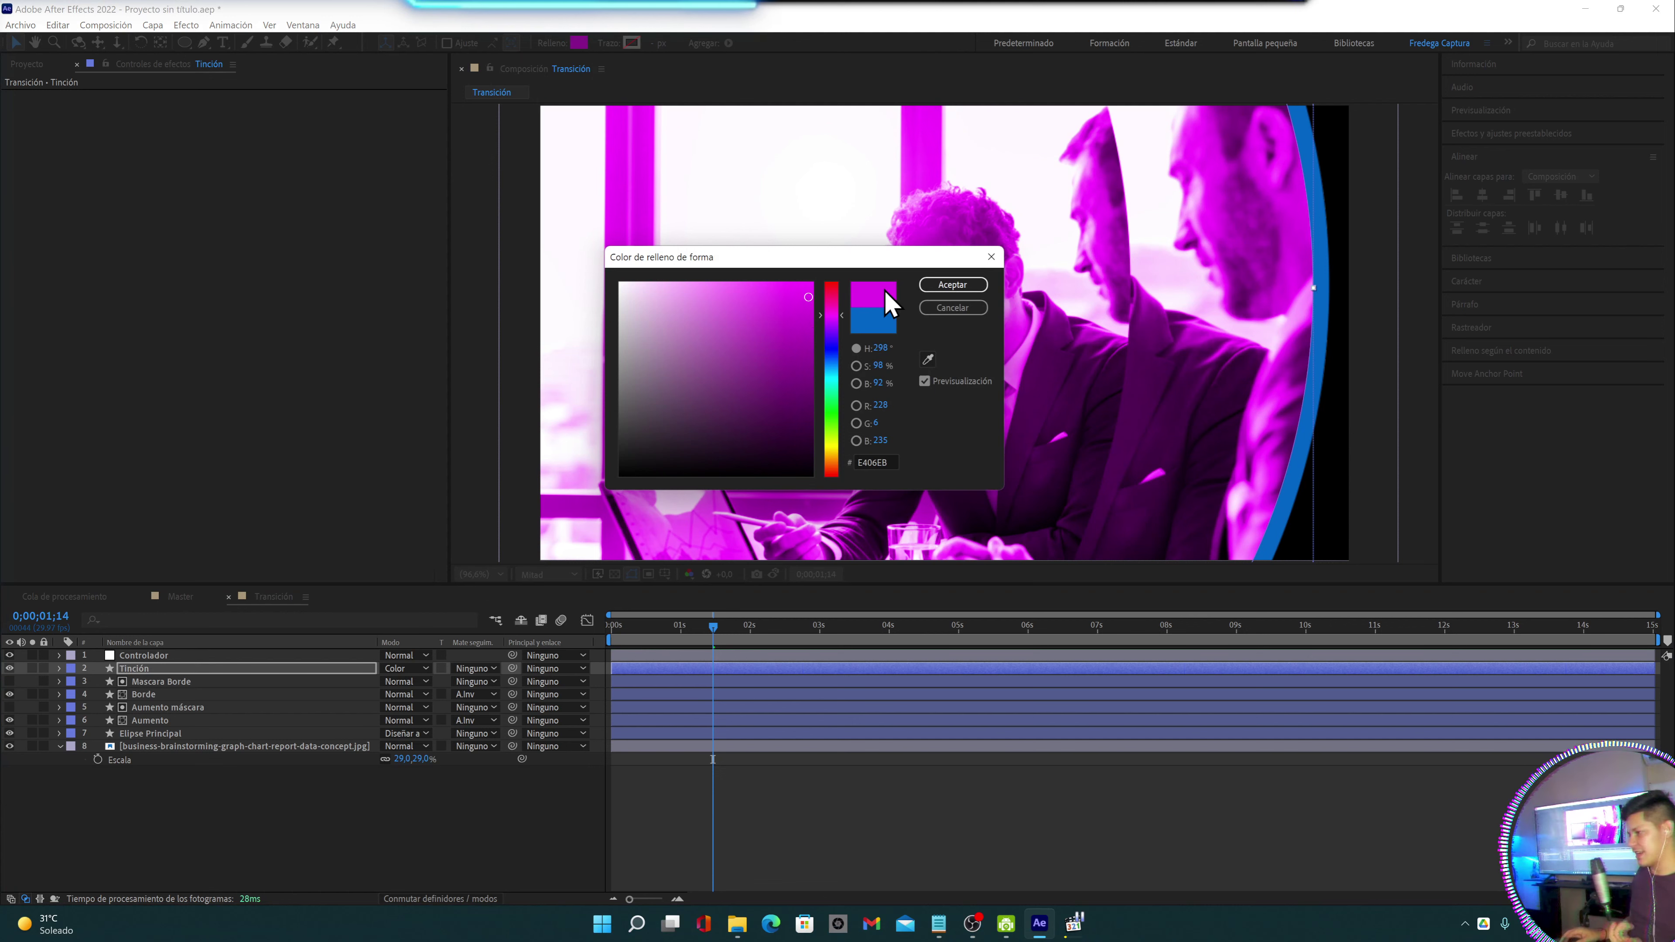
left_click(933, 307)
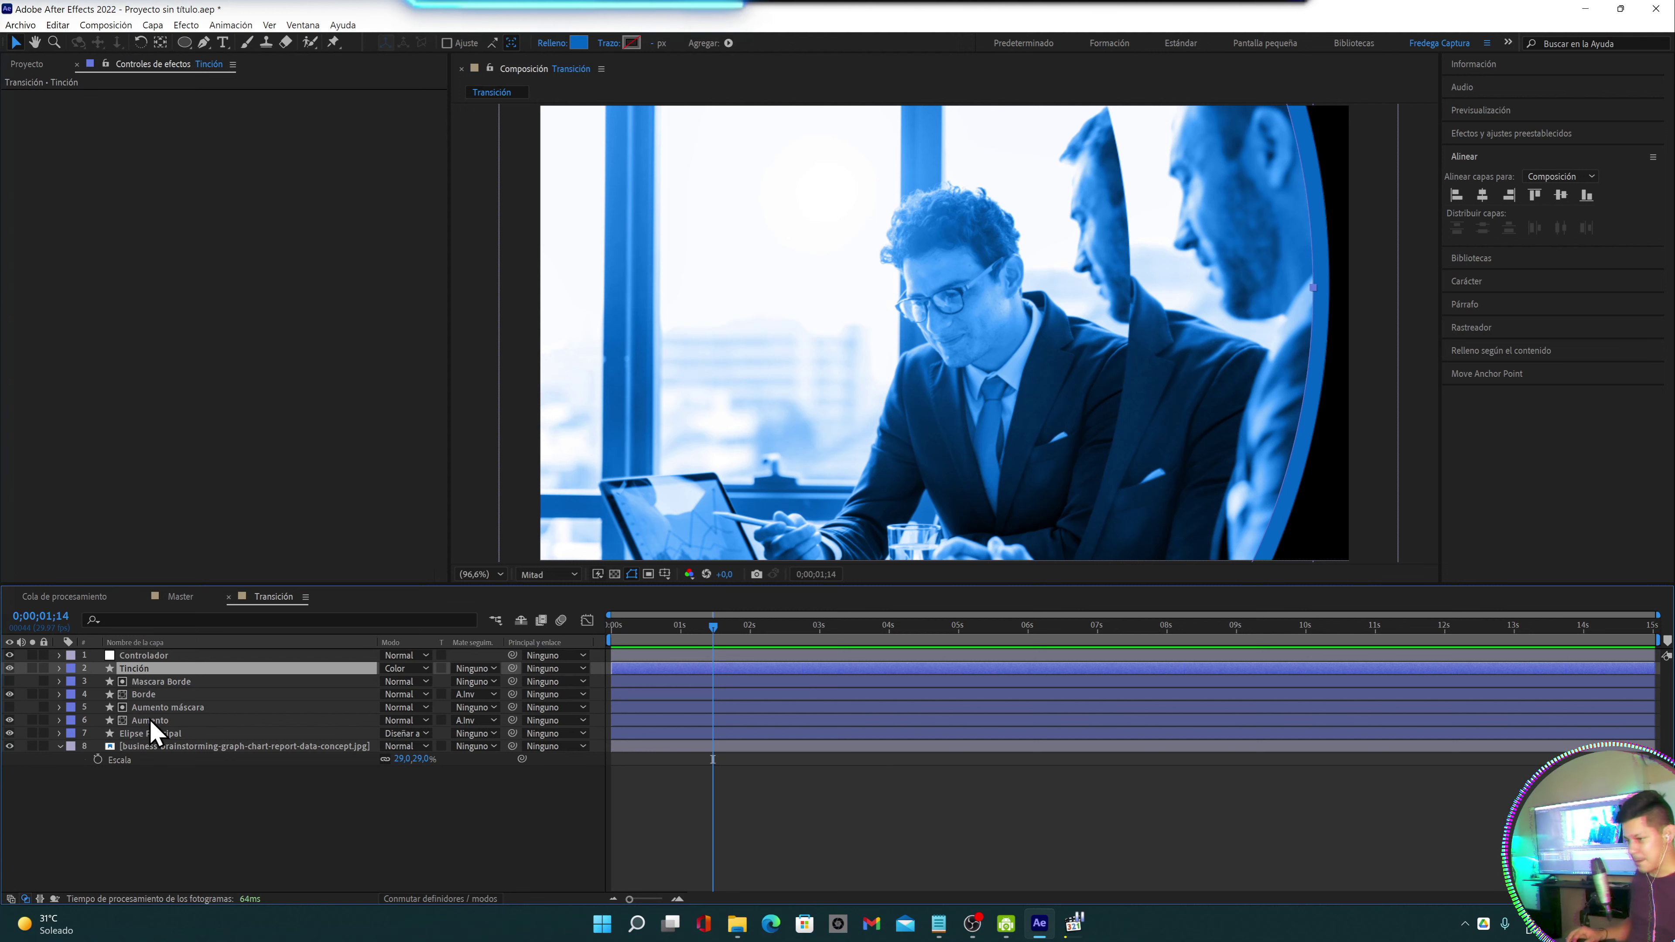
left_click(163, 689)
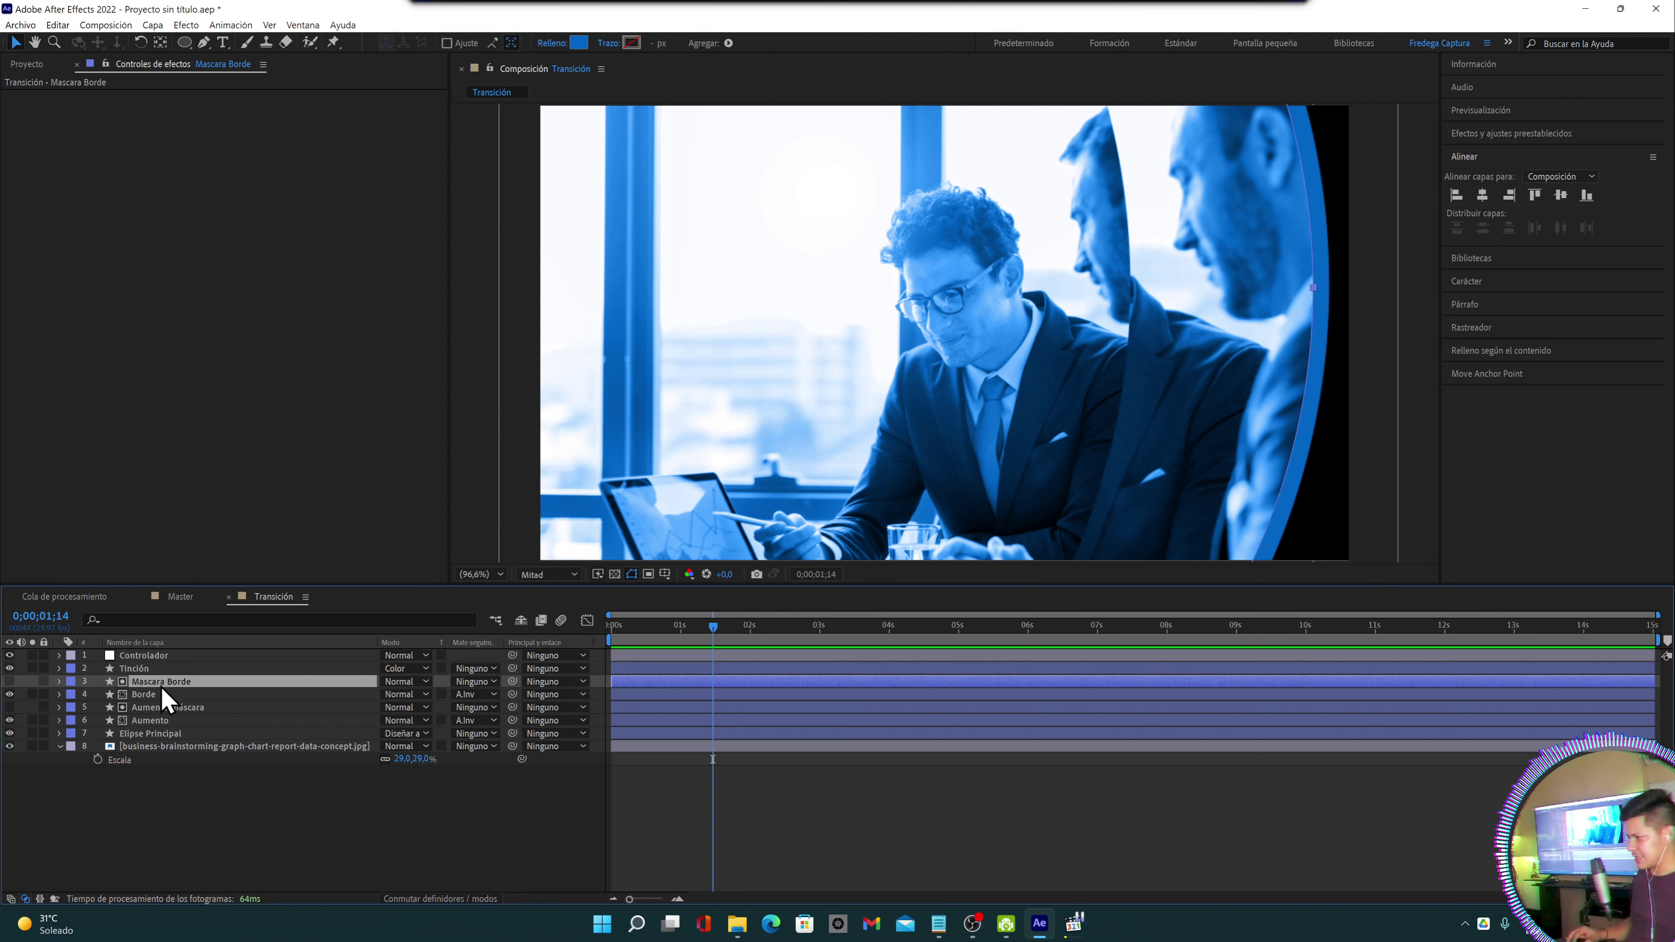
left_click(151, 708)
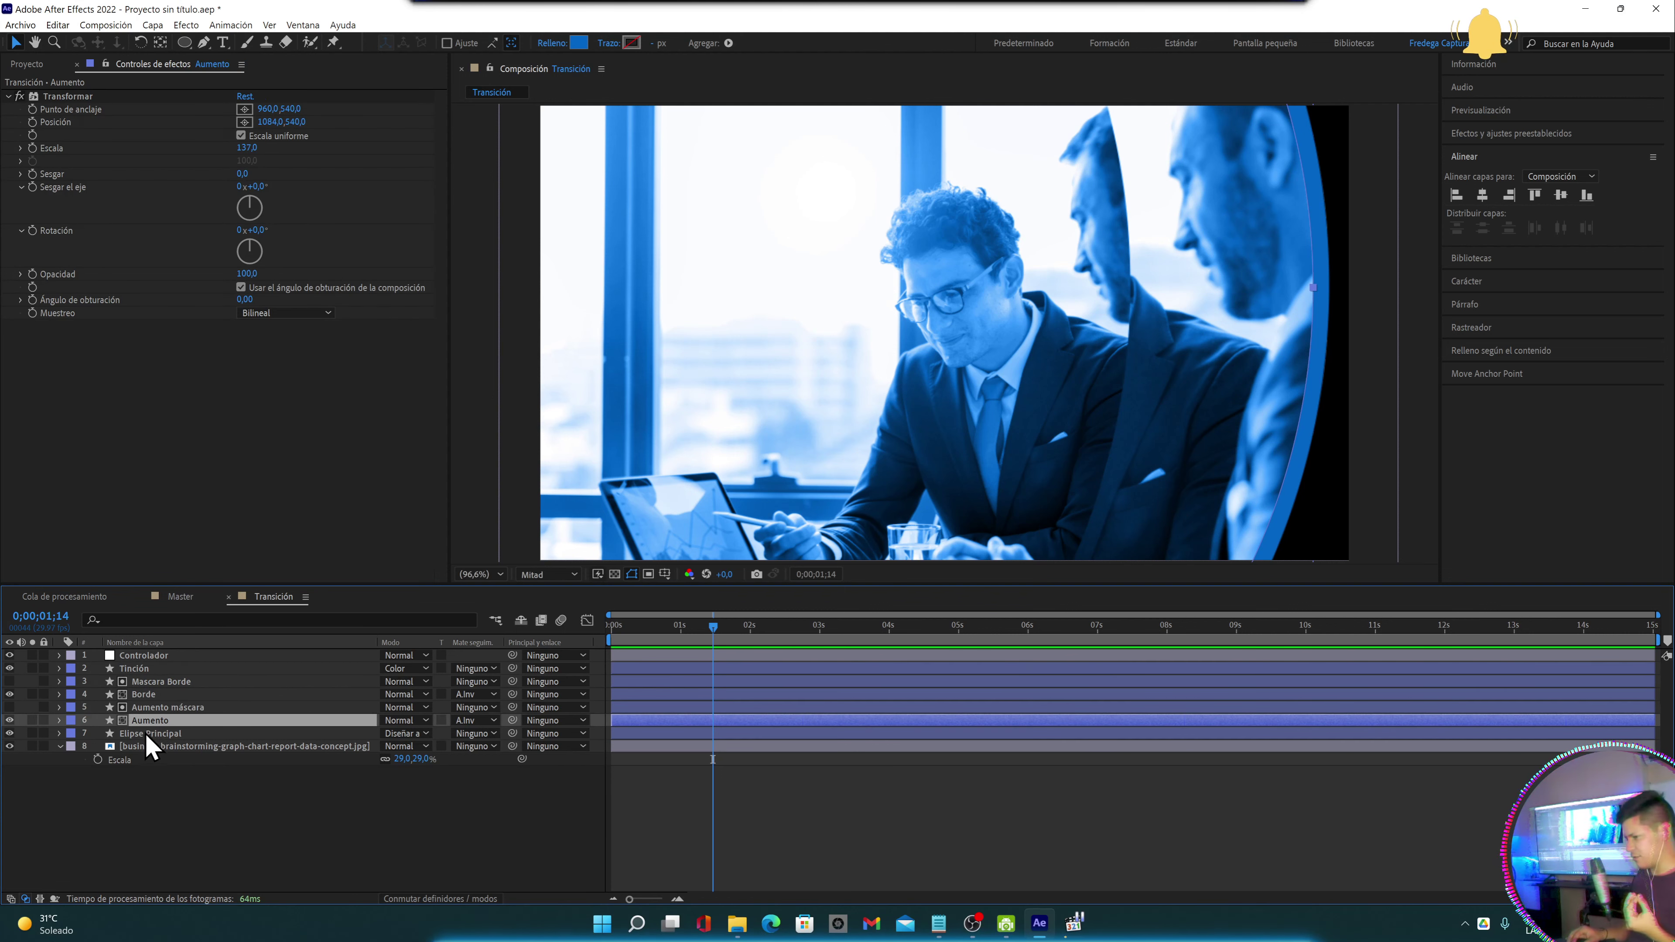
left_click(148, 733)
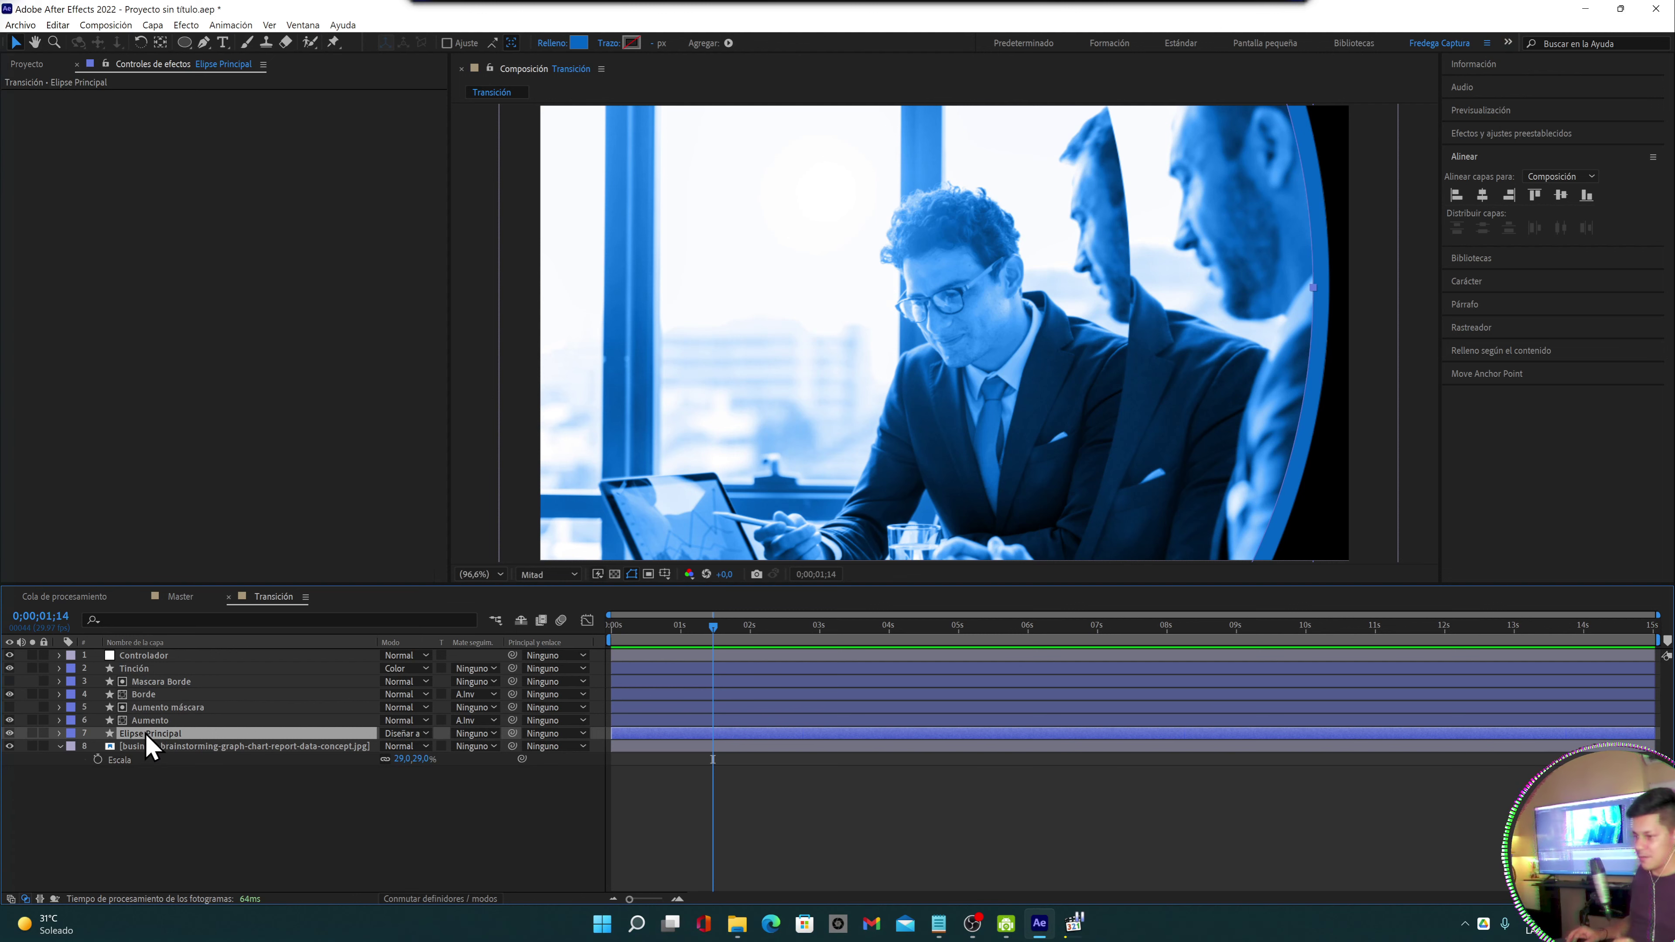
left_click(161, 682)
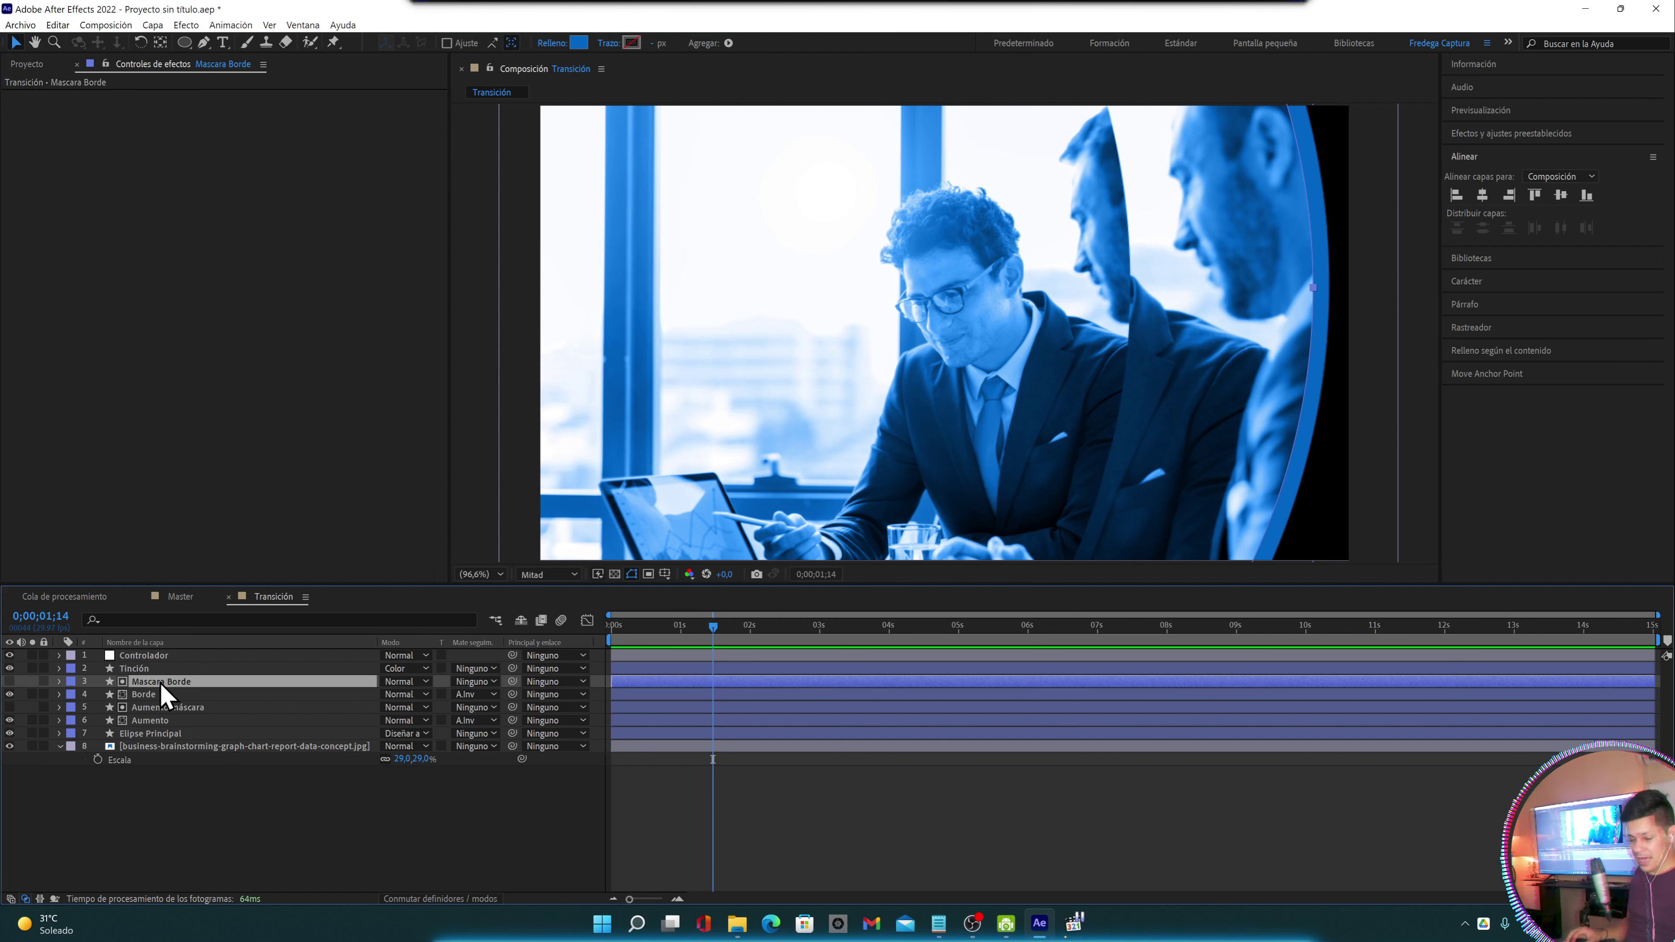
Duplicate Mascara Borde, rename the copy 'máscara Tinción', and place it directly above Tinción
key("ctrl+d")
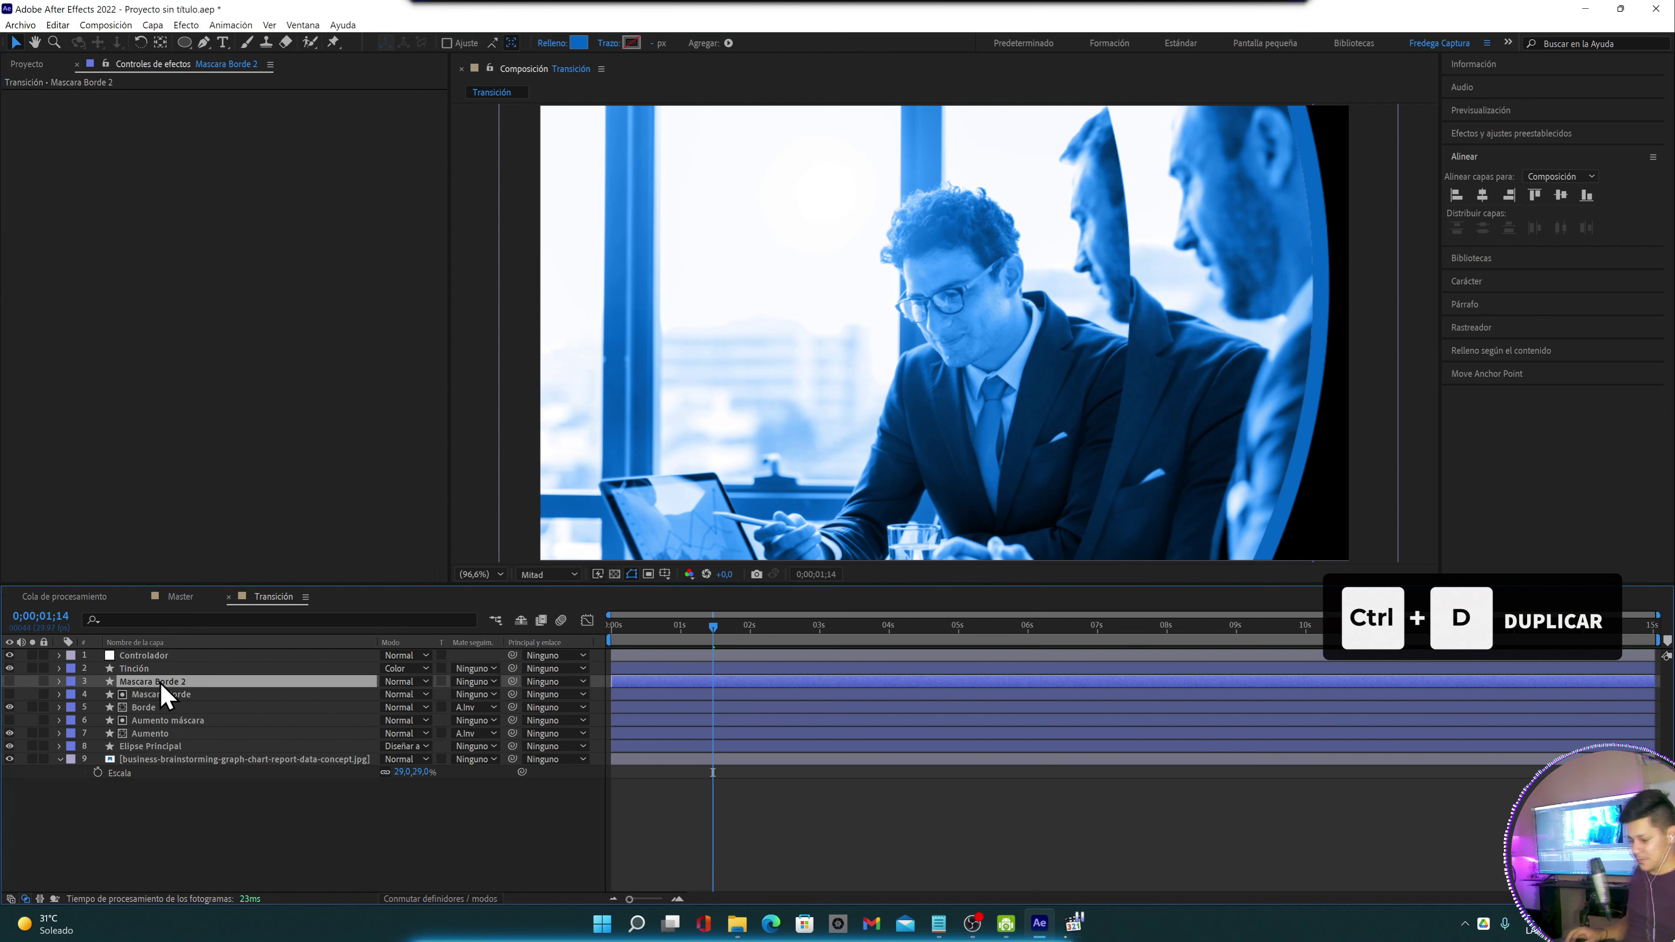
key("Return")
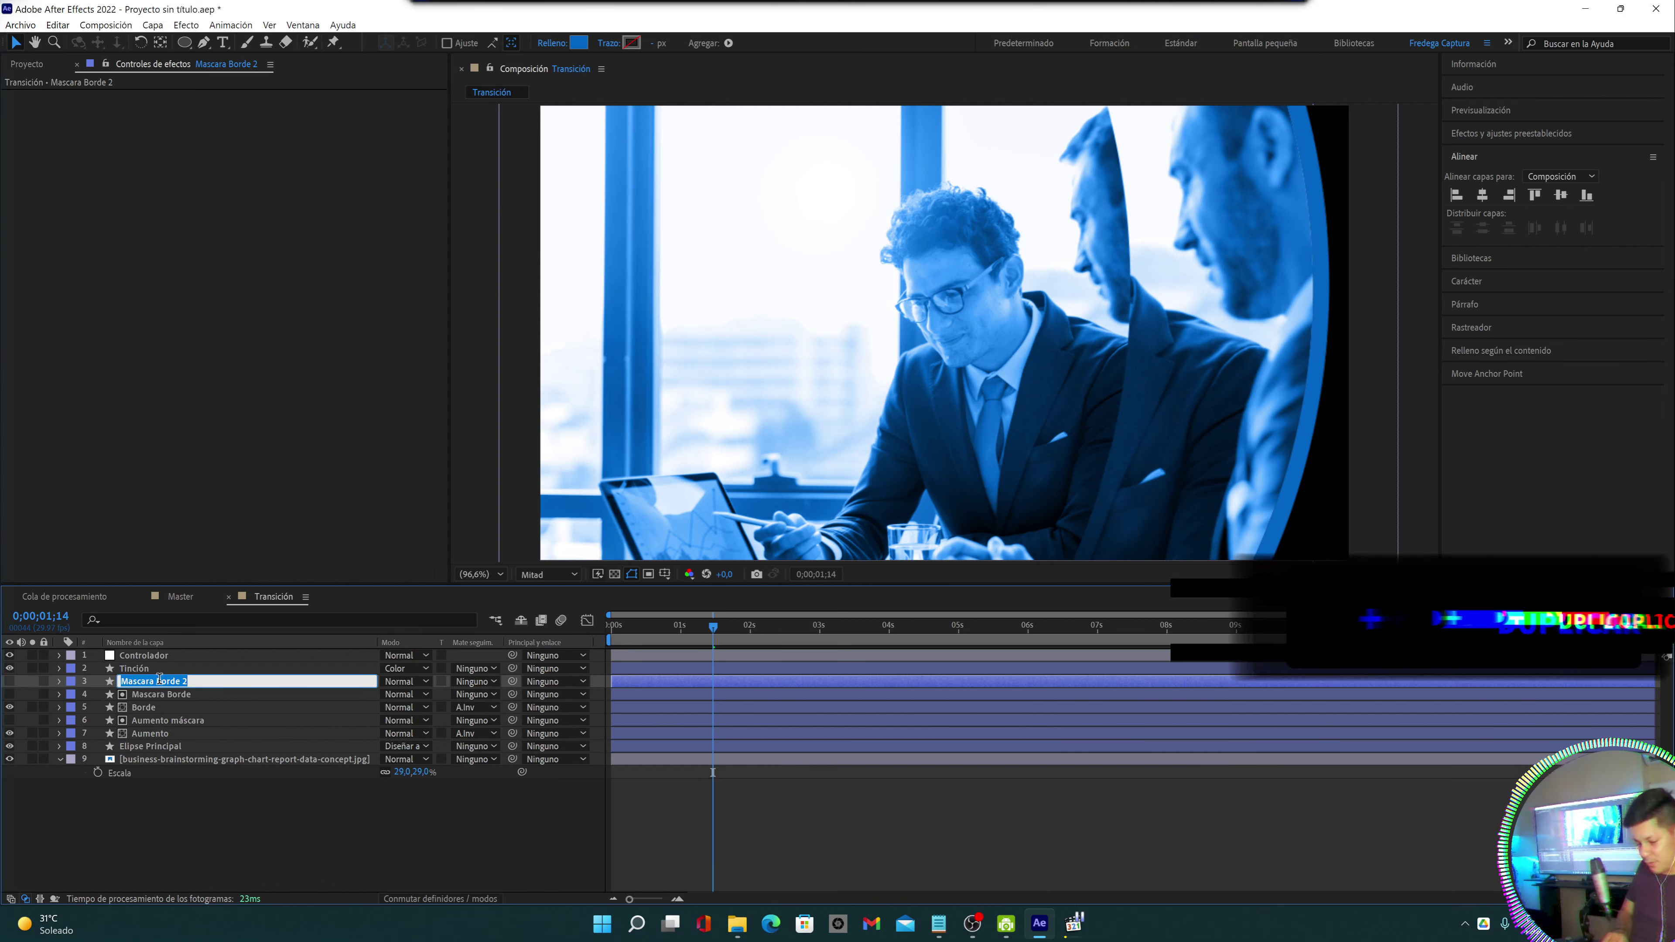
type("máscara")
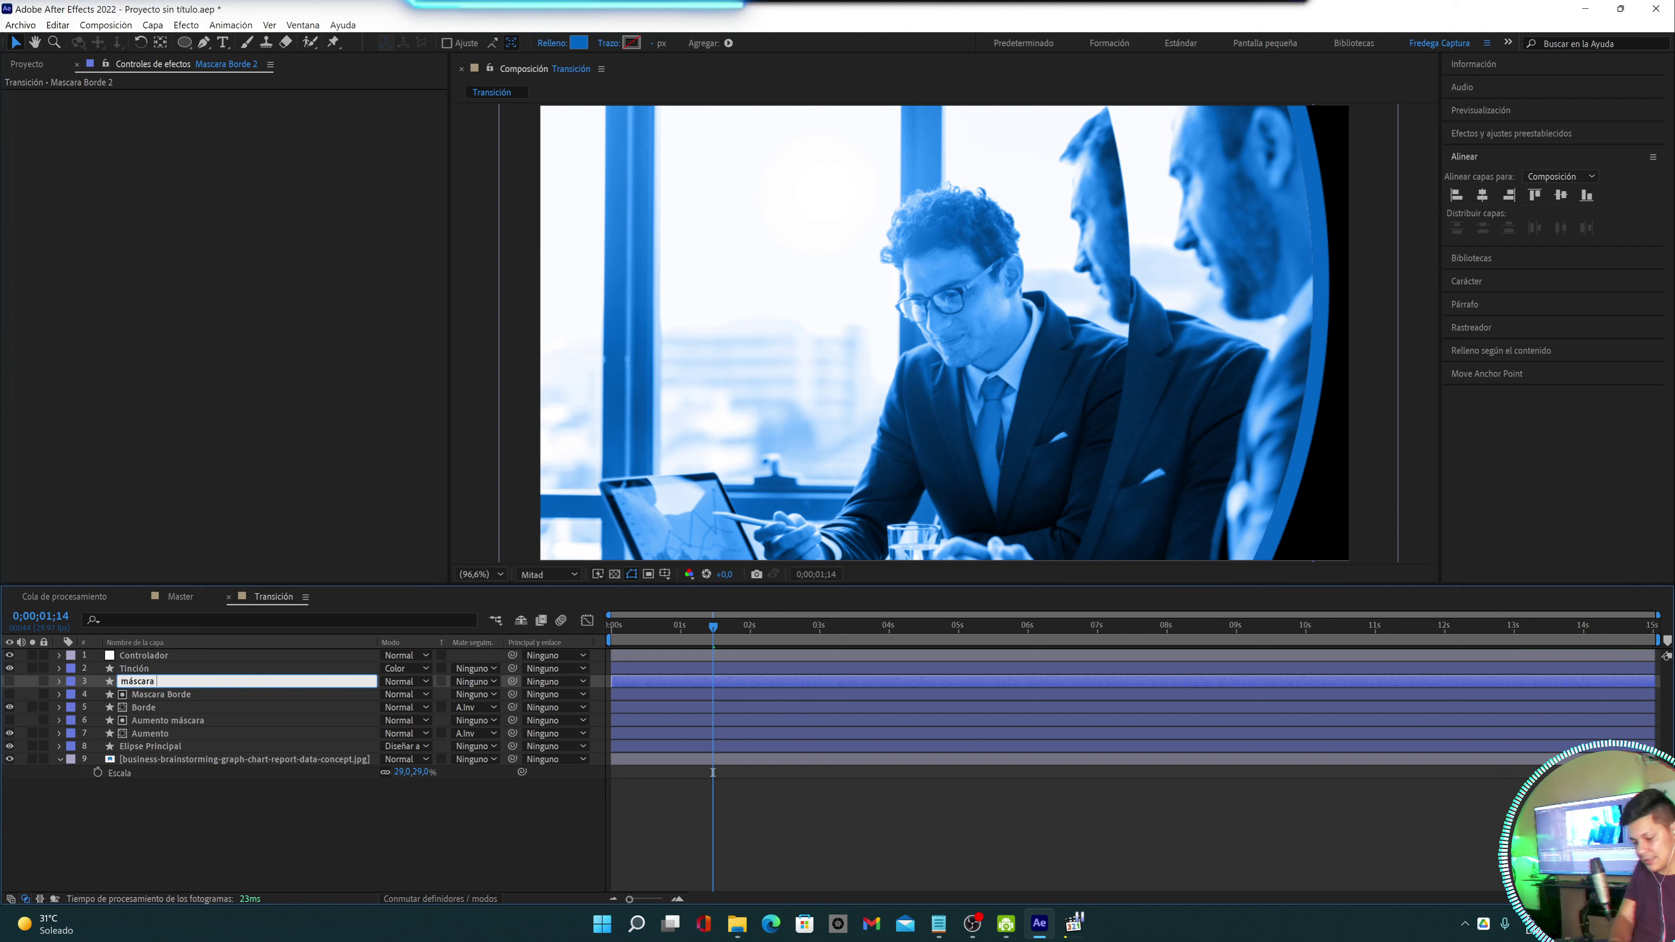
type(" Tinción")
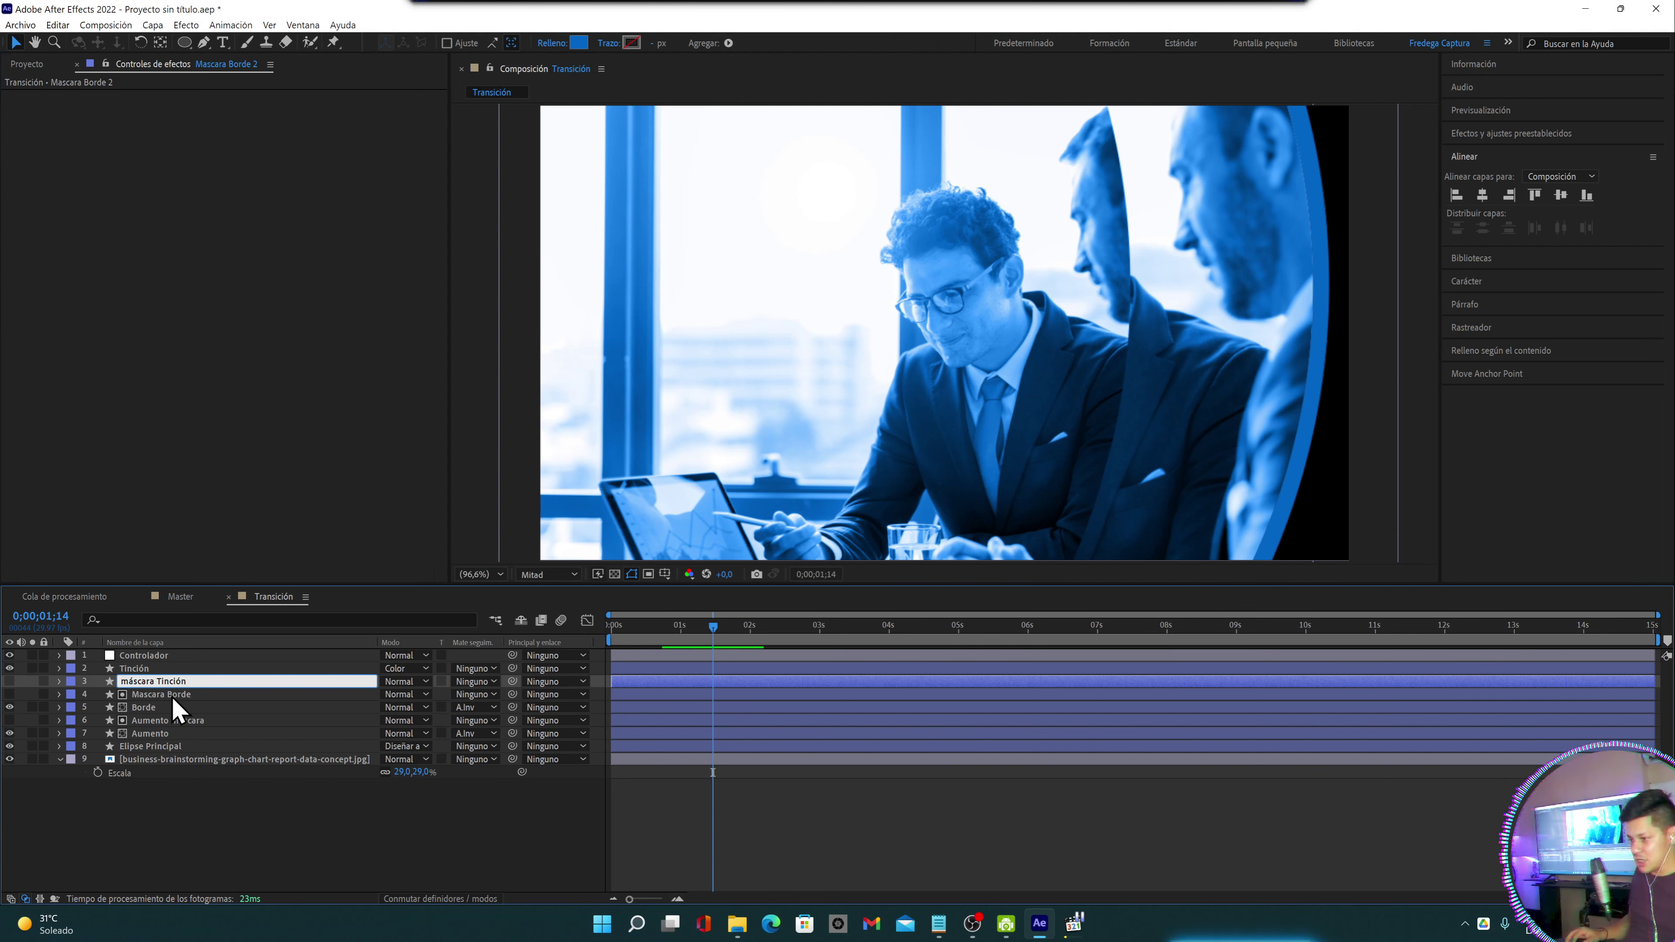
key("Return")
left_click_drag(178, 685, 183, 666)
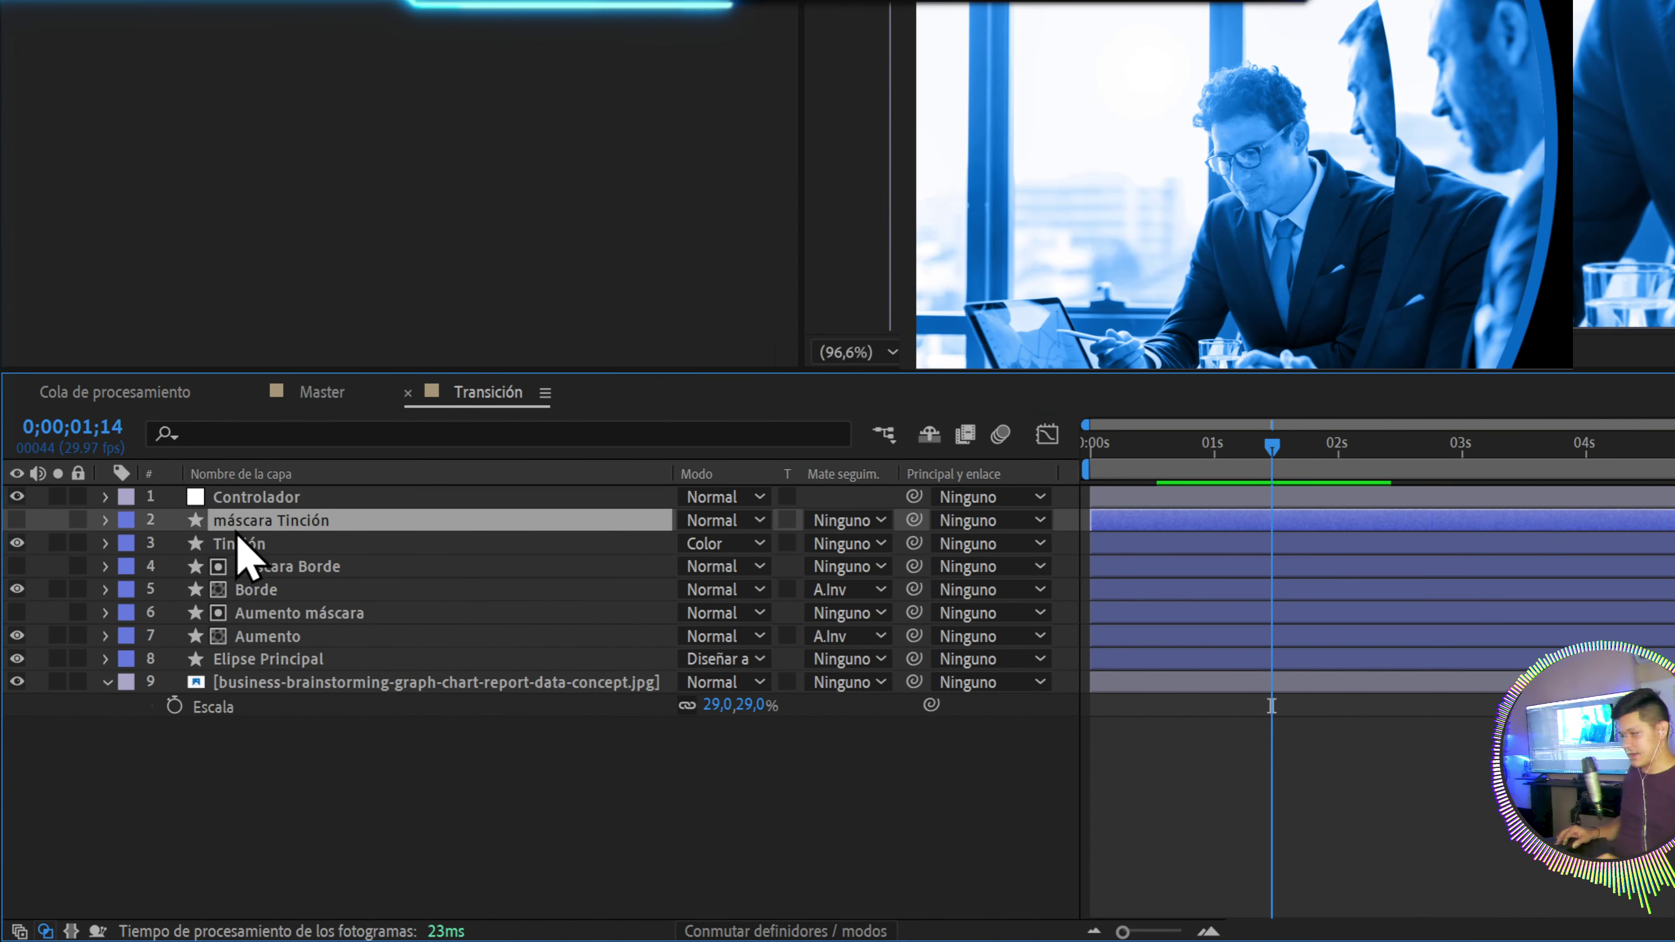
Set Tinción's track matte to Mate alfa invertida "máscara Tinción", removing the visible tint
left_click(141, 680)
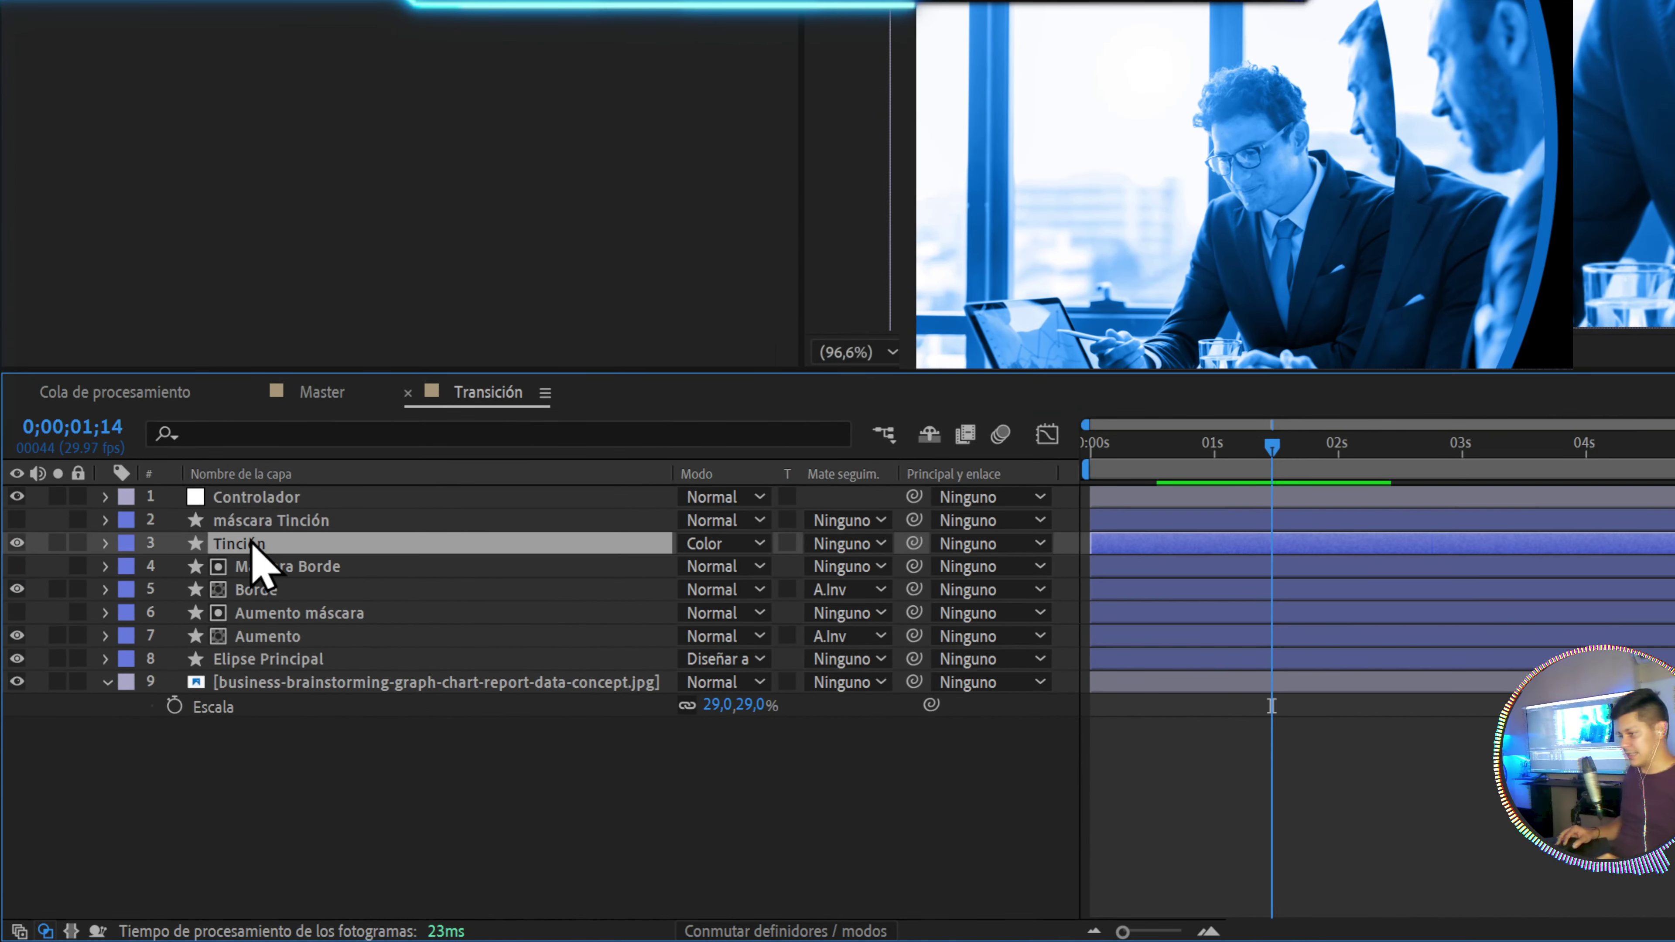
left_click(844, 543)
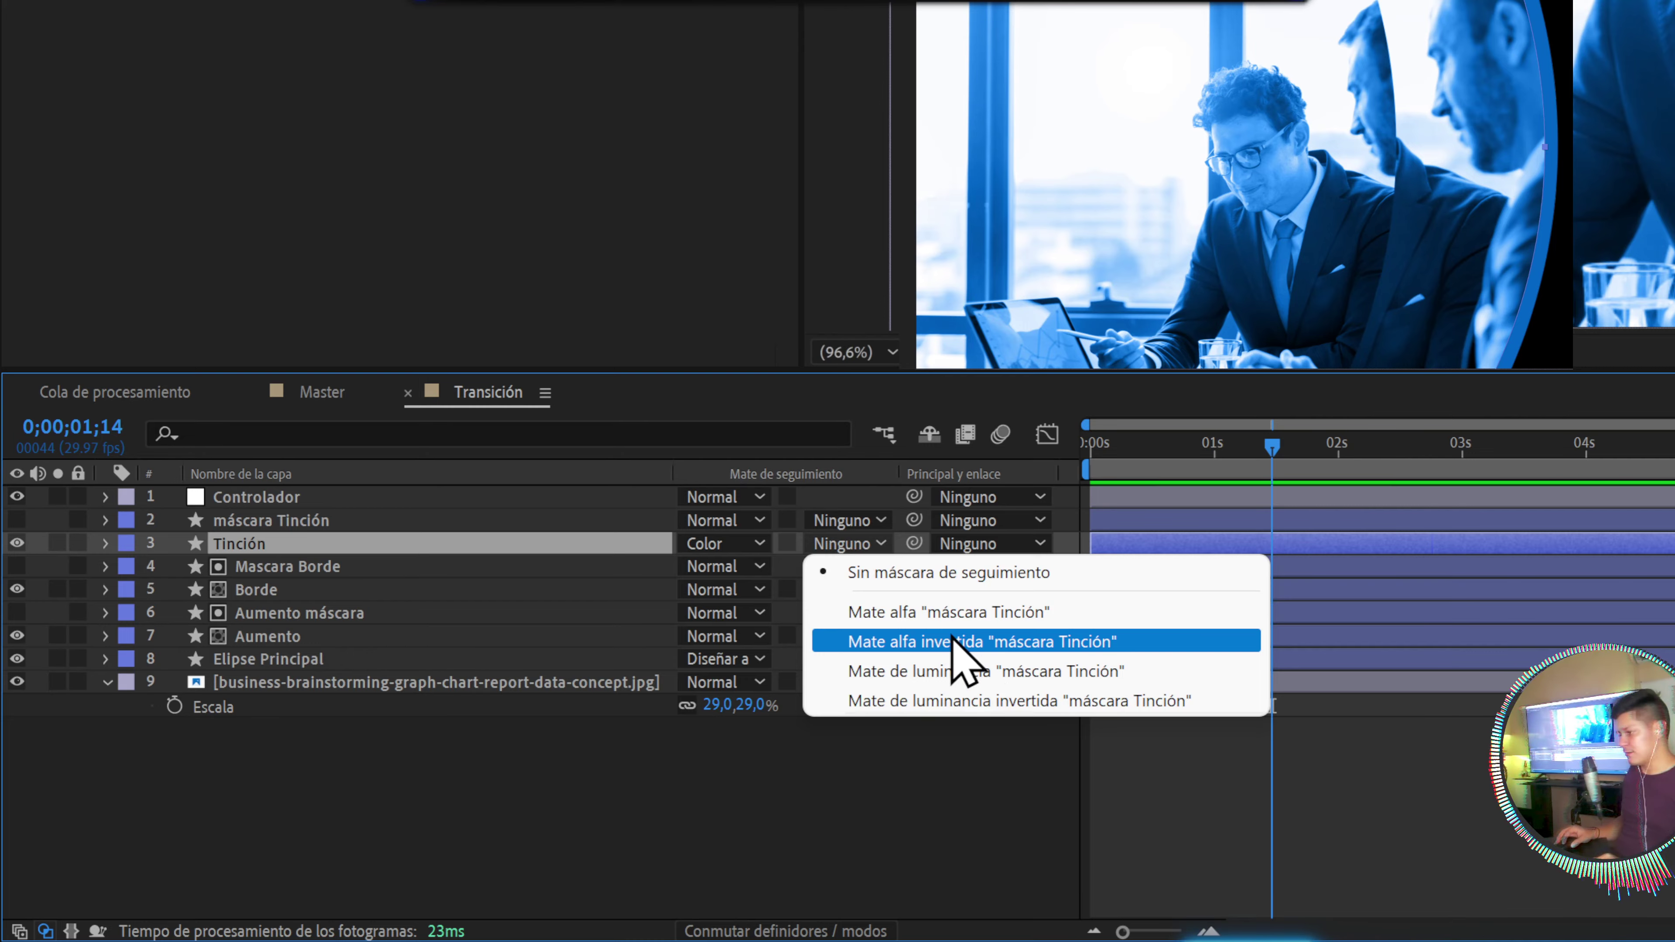
left_click(945, 645)
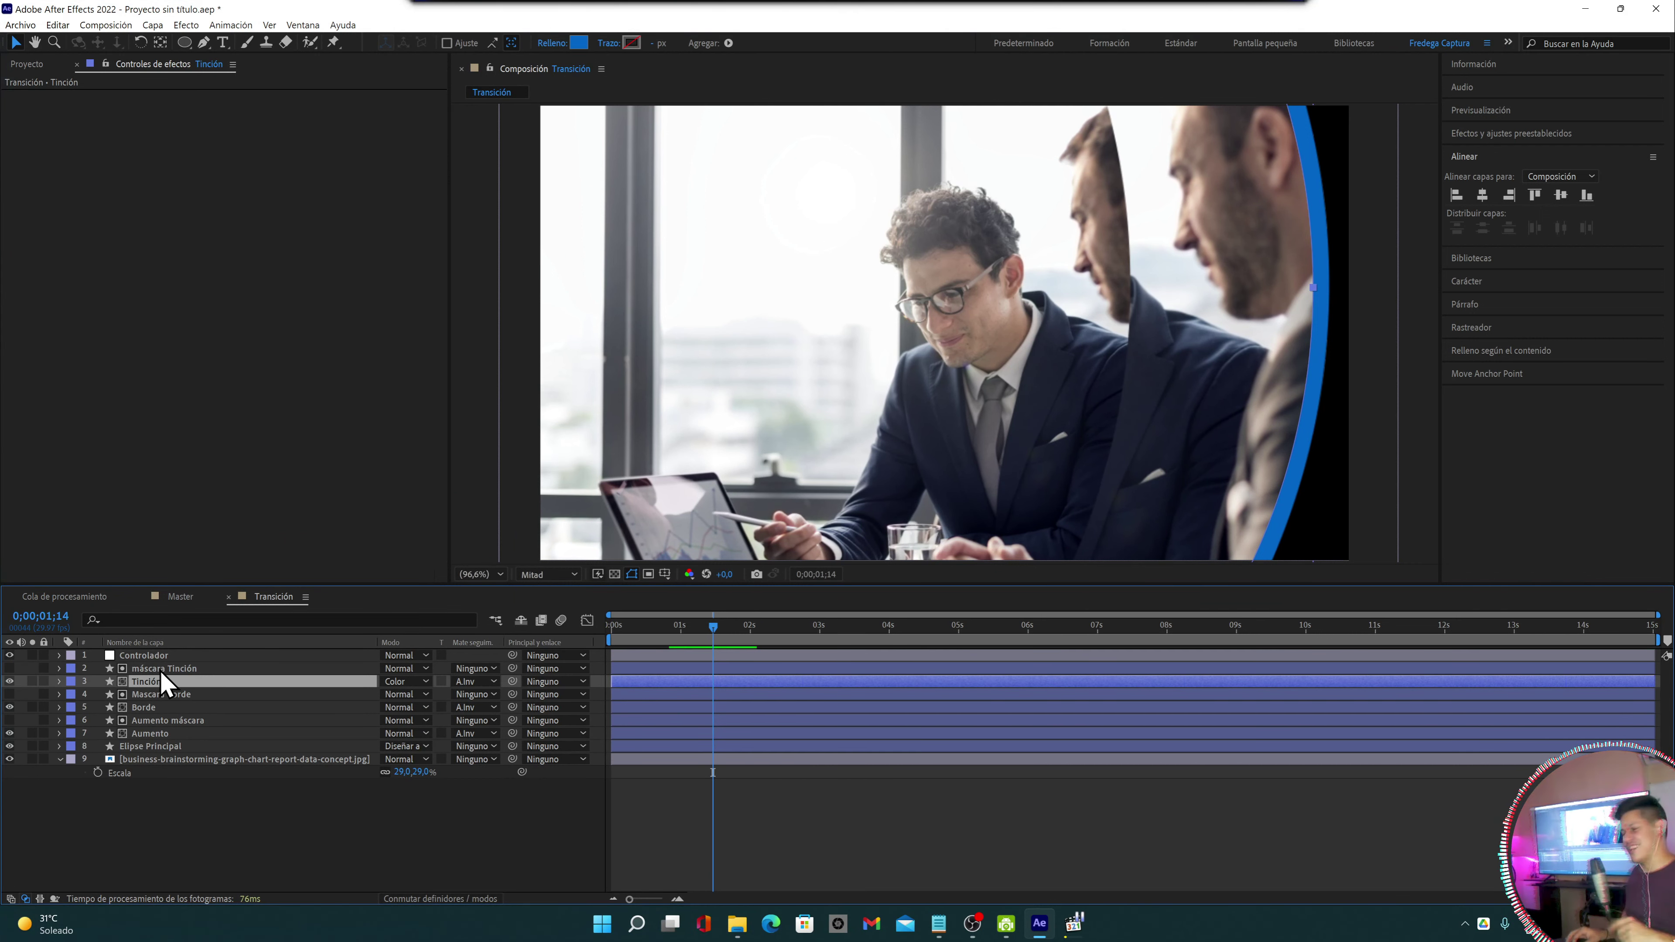
left_click(162, 671)
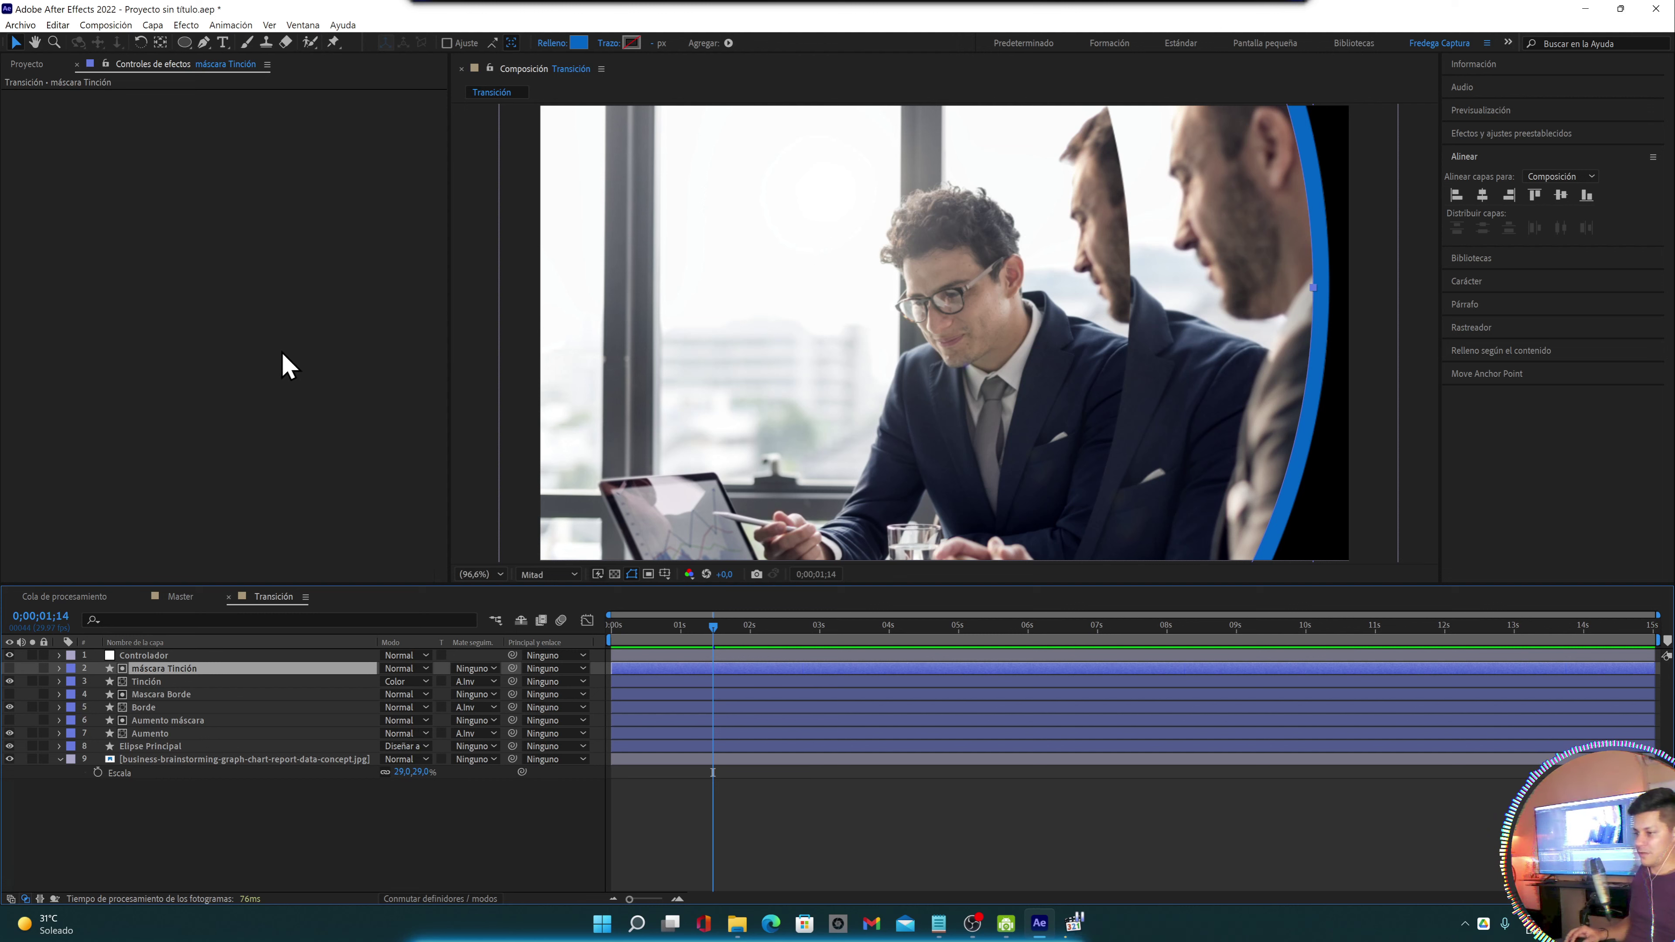
Apply Distorsionar > Transformar to máscara Tinción and set its Position X to 777,0
left_click(187, 26)
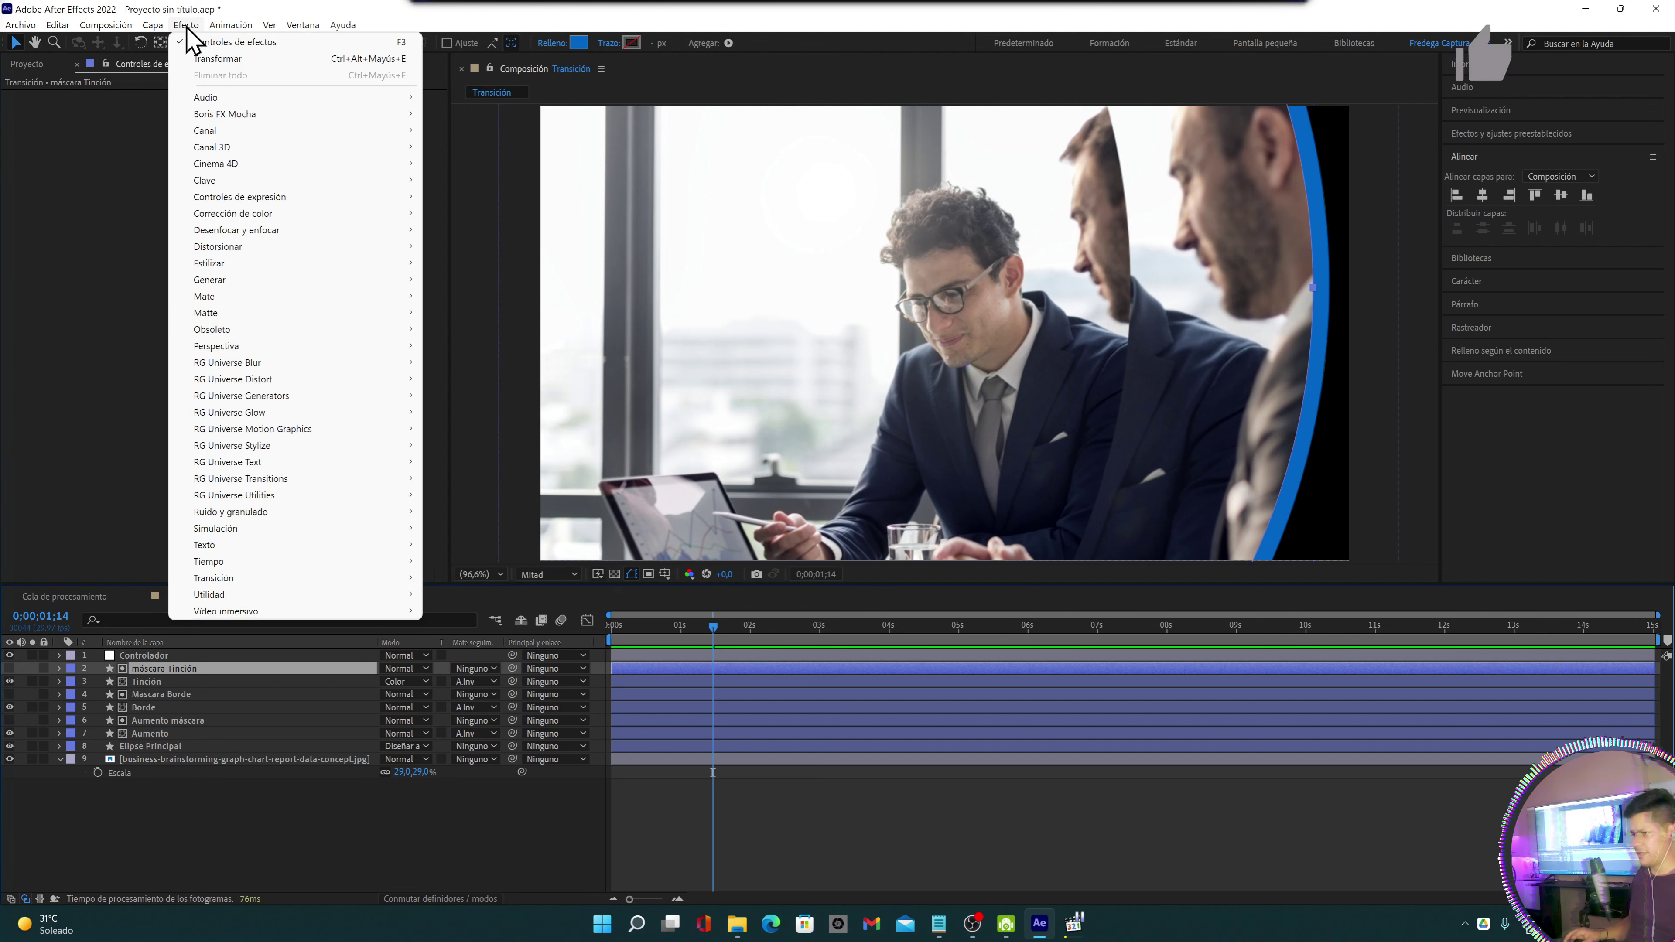
mouse_move(265, 176)
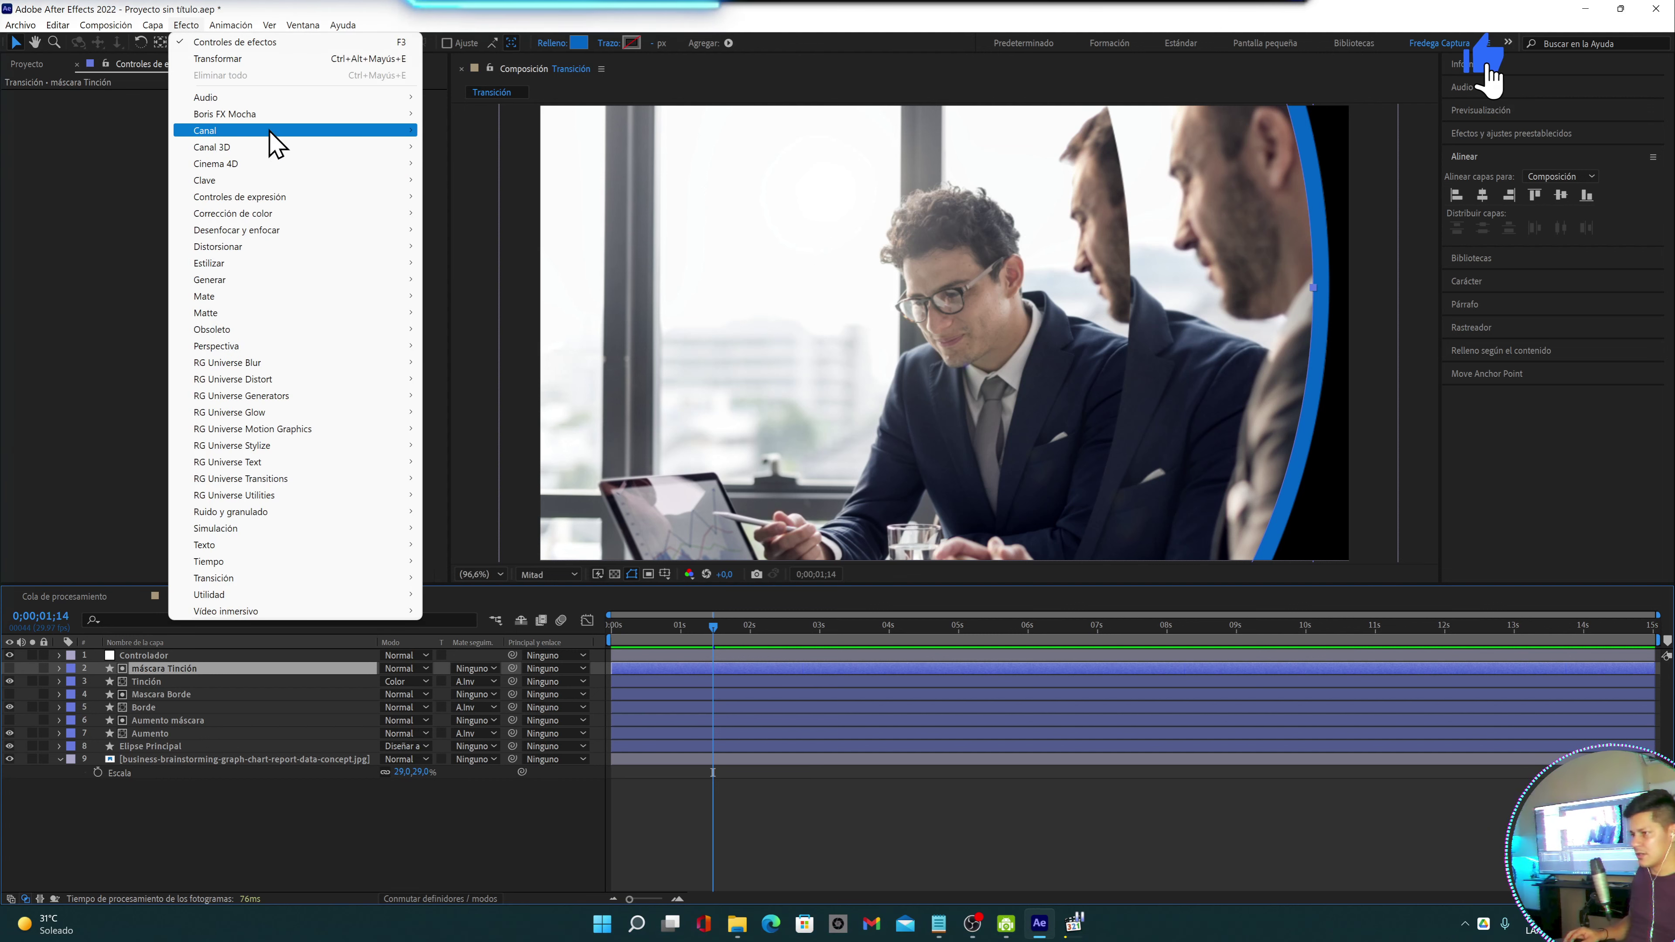
mouse_move(264, 247)
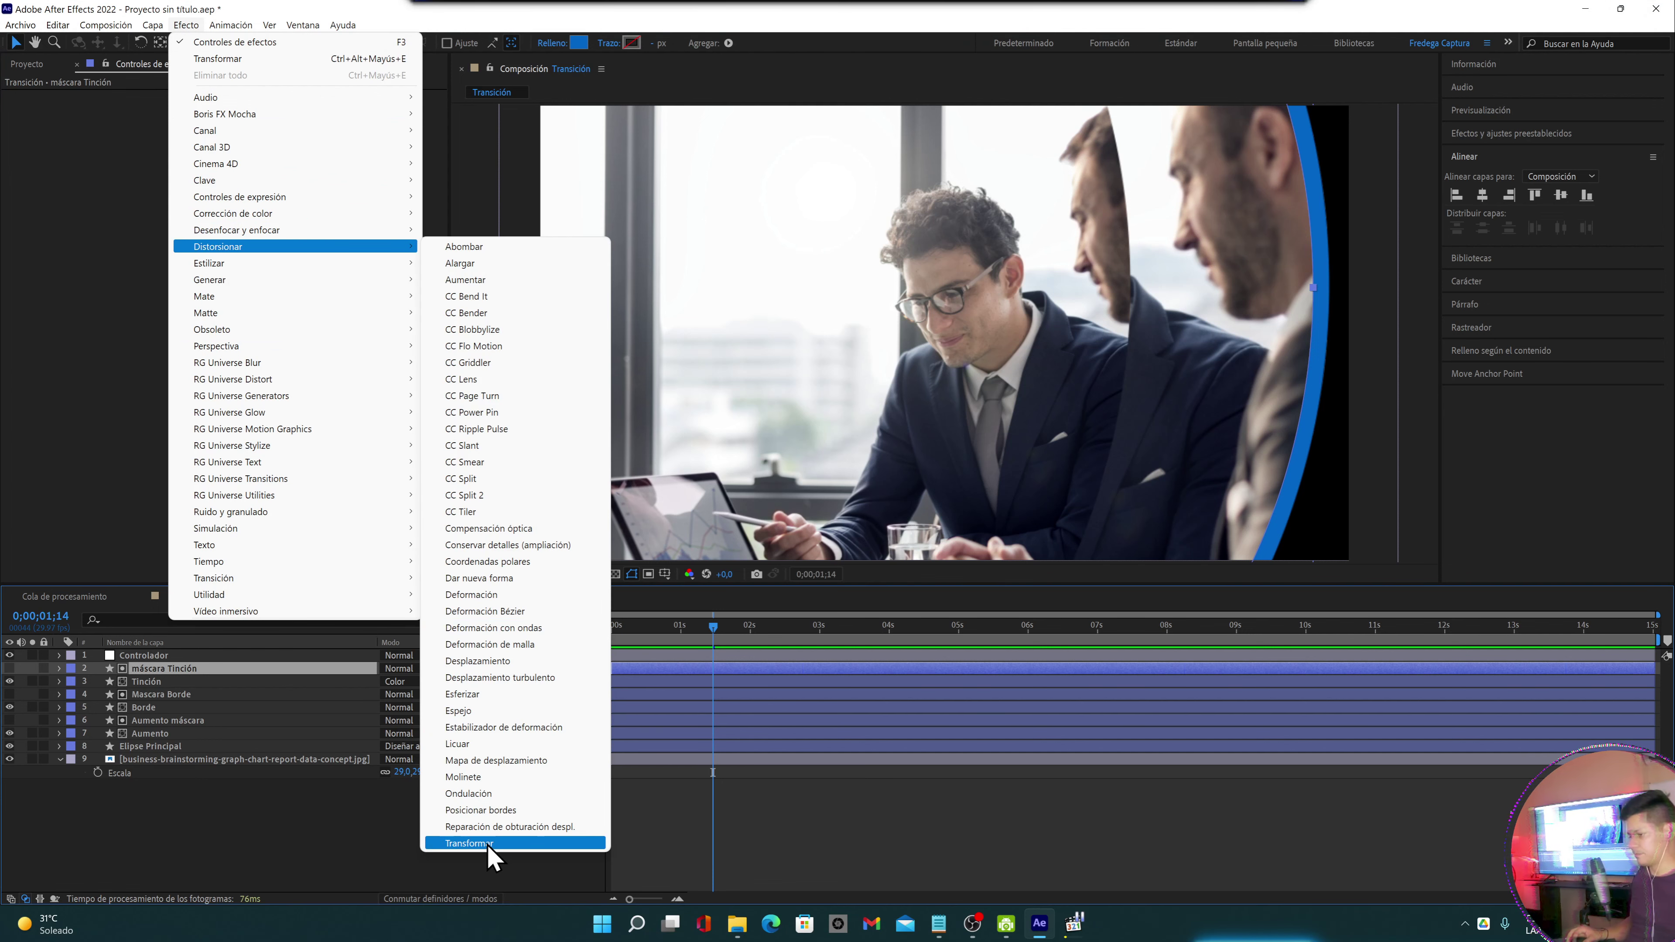
left_click(469, 843)
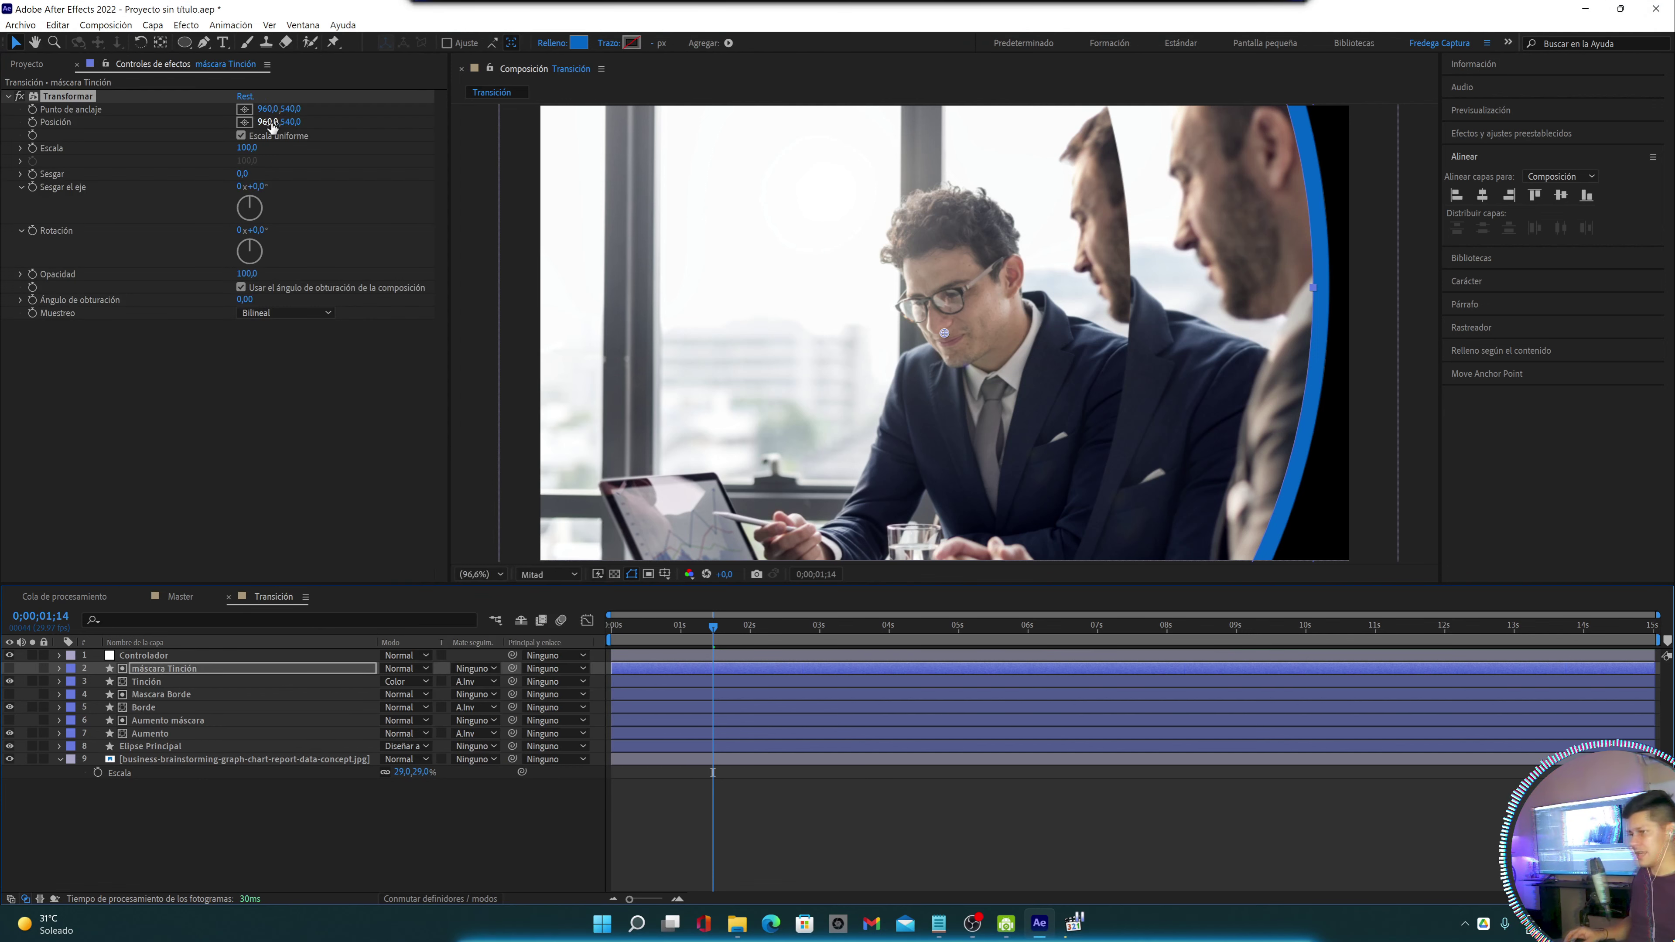
left_click_drag(272, 123, 255, 123)
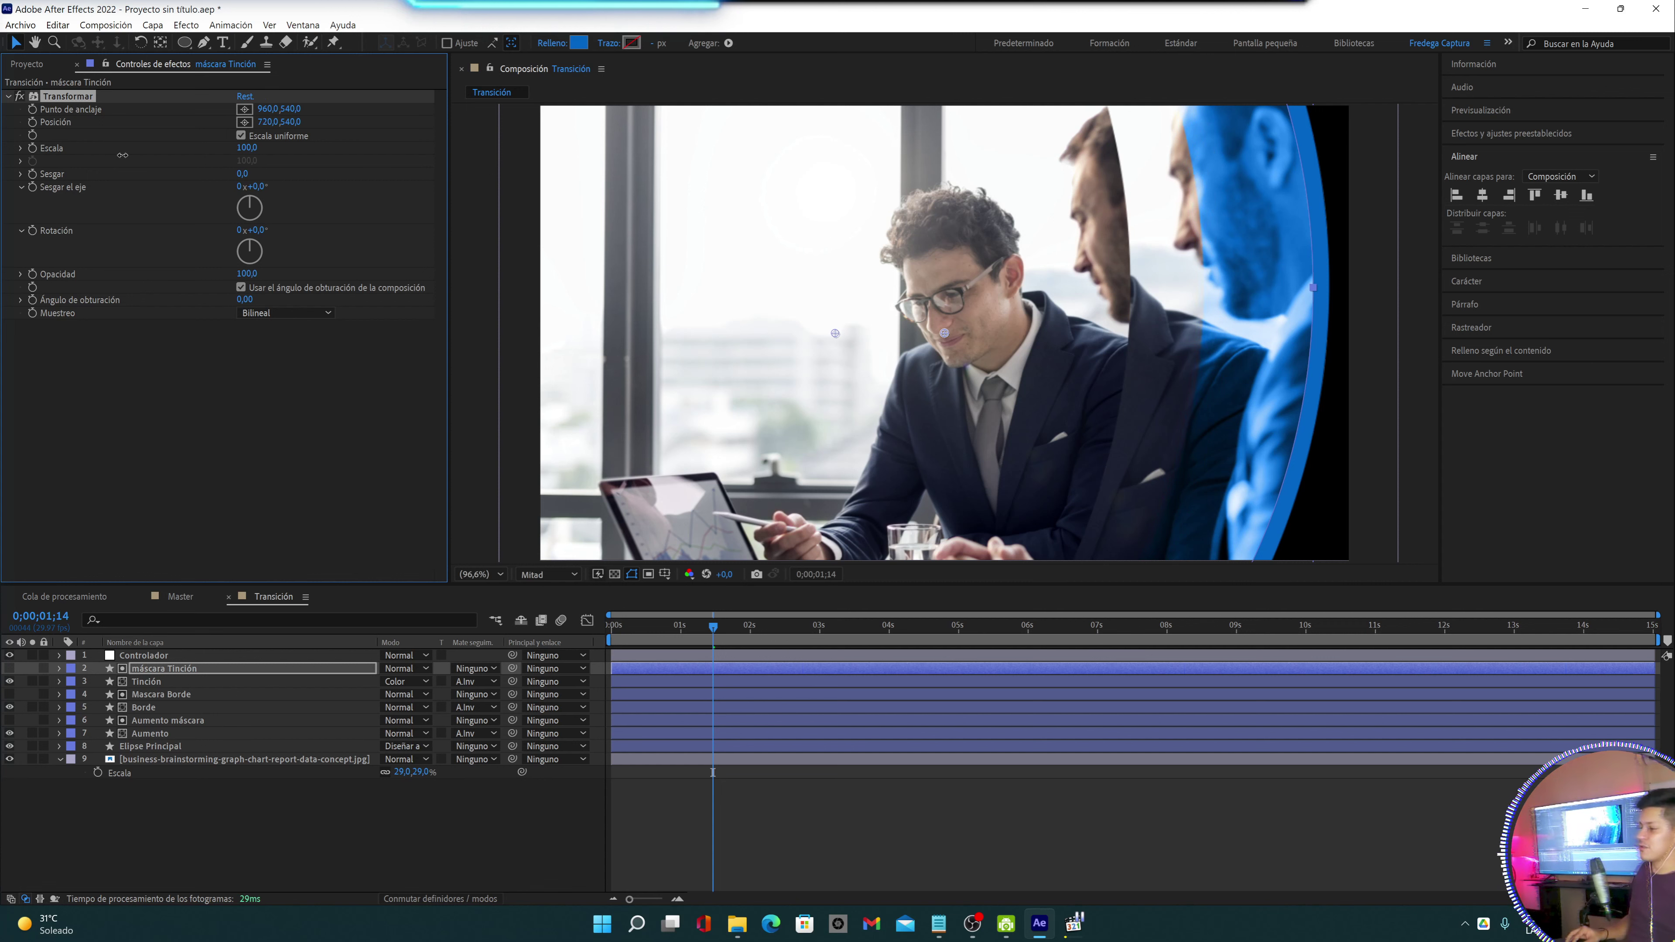
left_click_drag(106, 147, 170, 177)
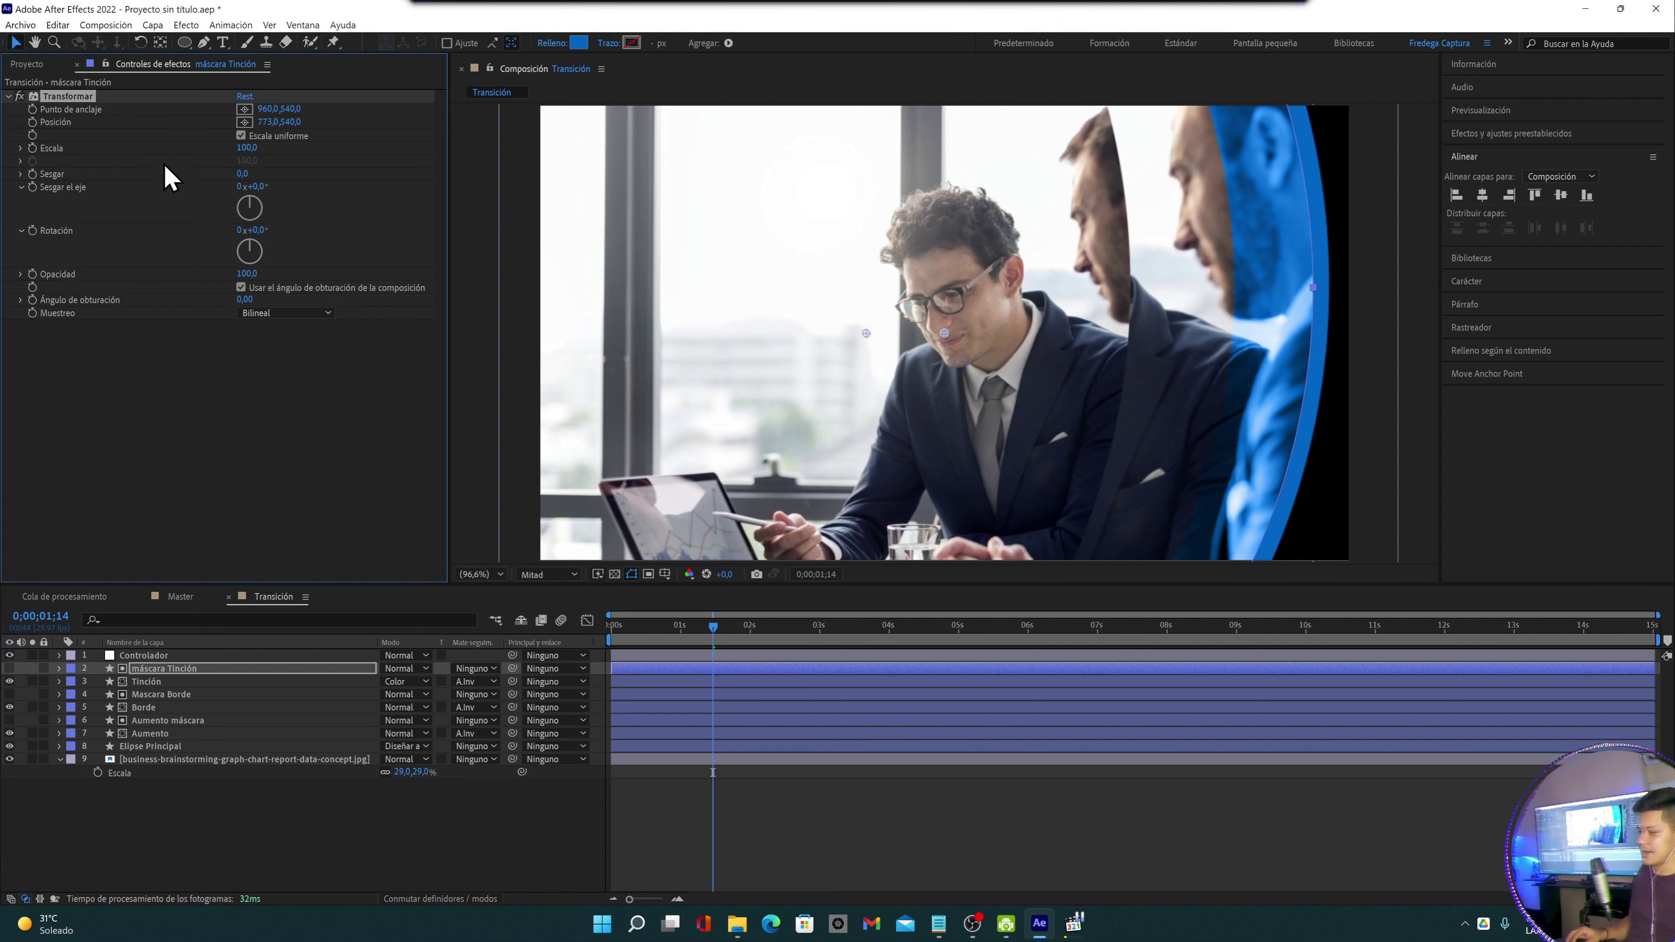
left_click(612, 627)
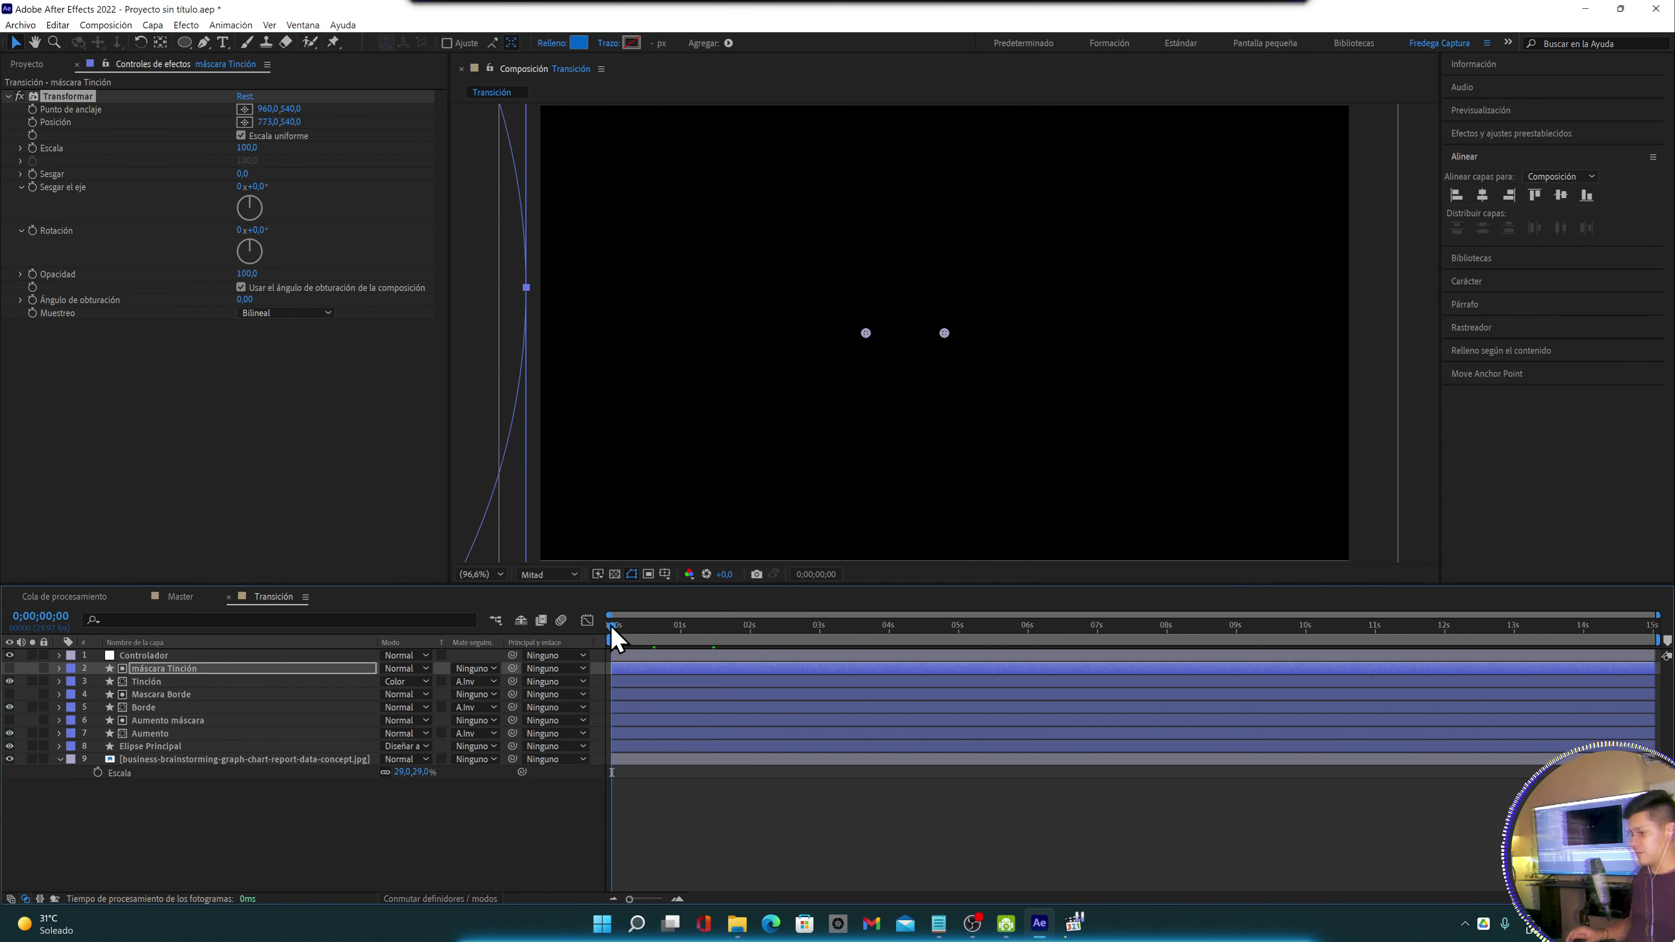
key("space")
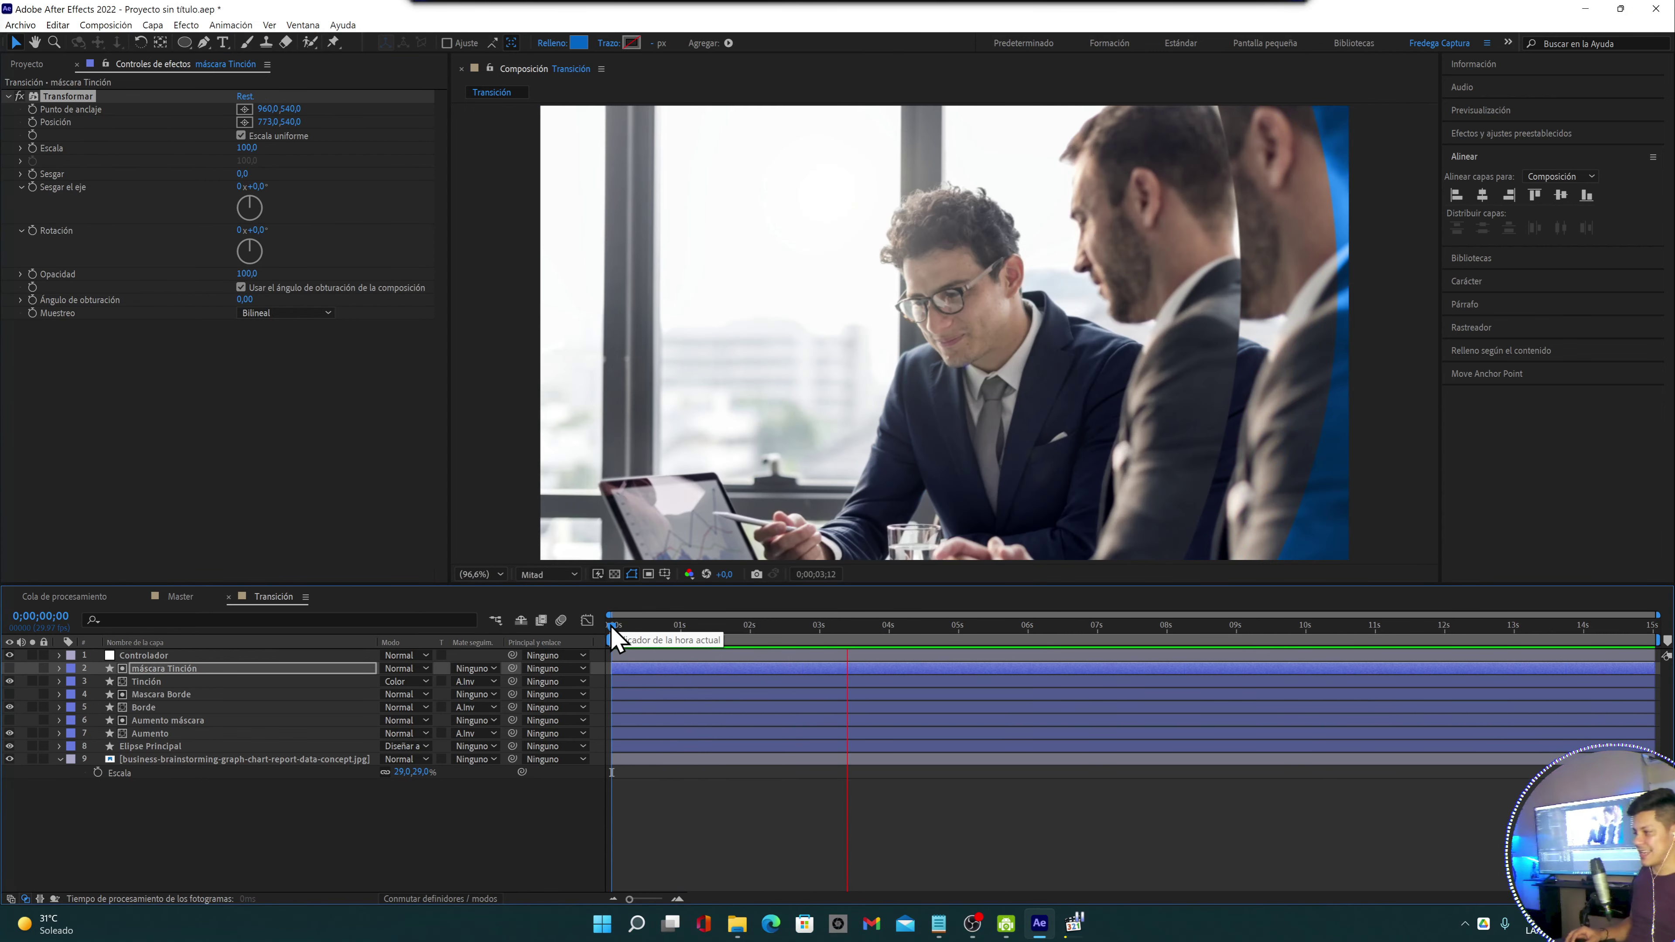
key("space")
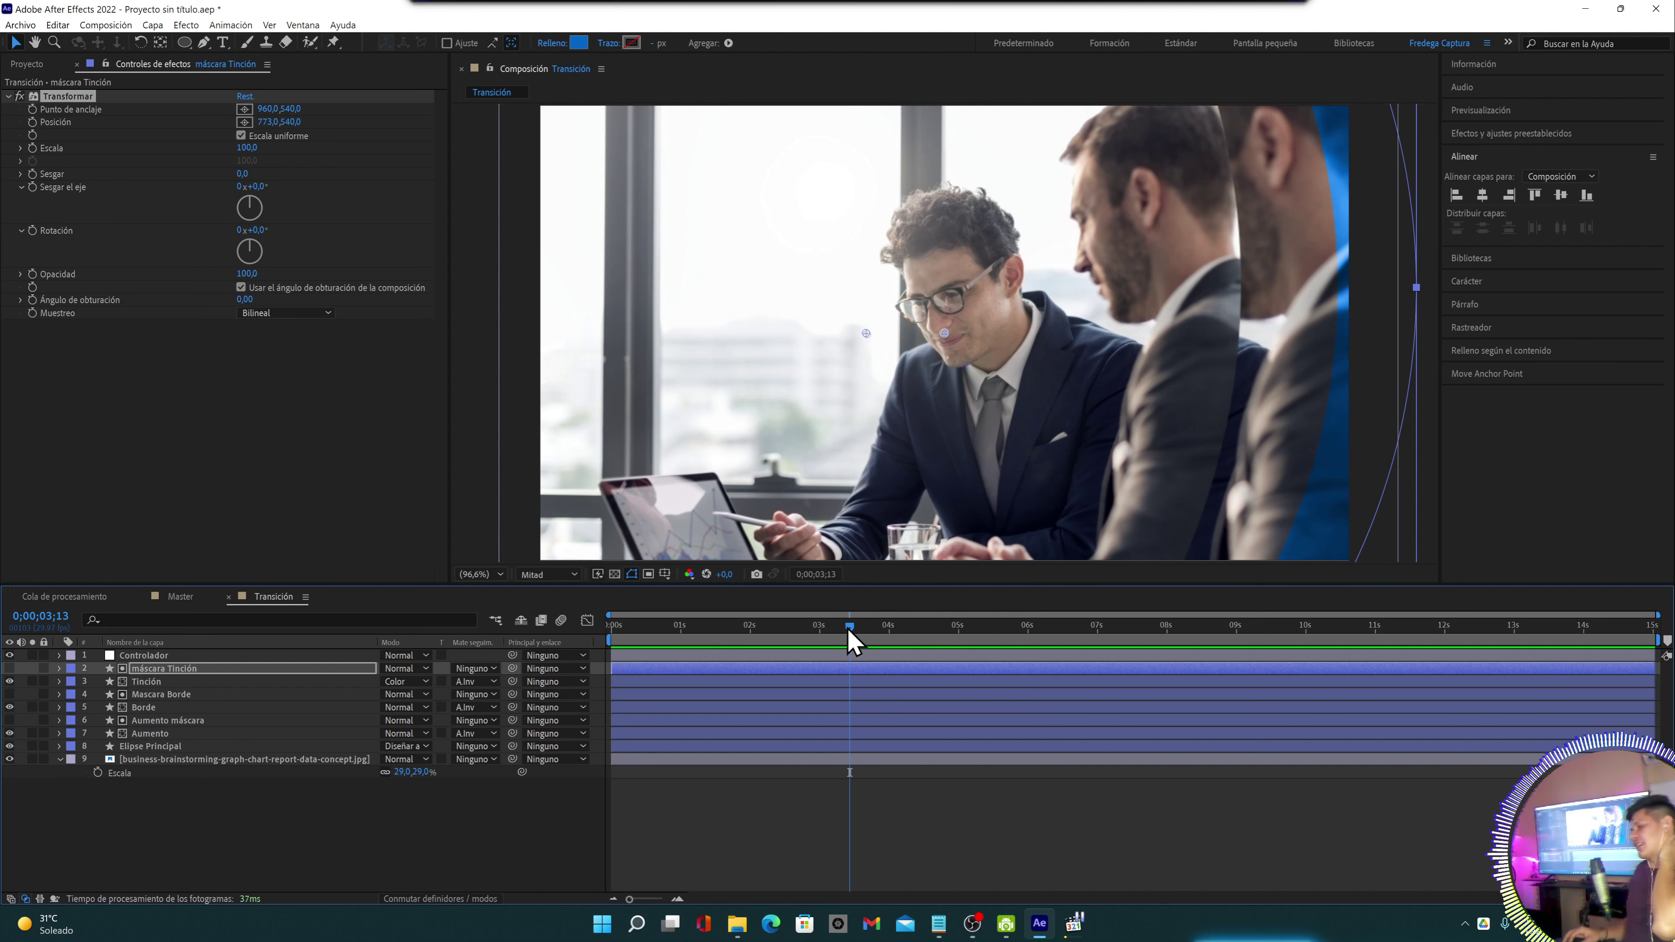
left_click_drag(849, 639, 644, 647)
left_click(1074, 923)
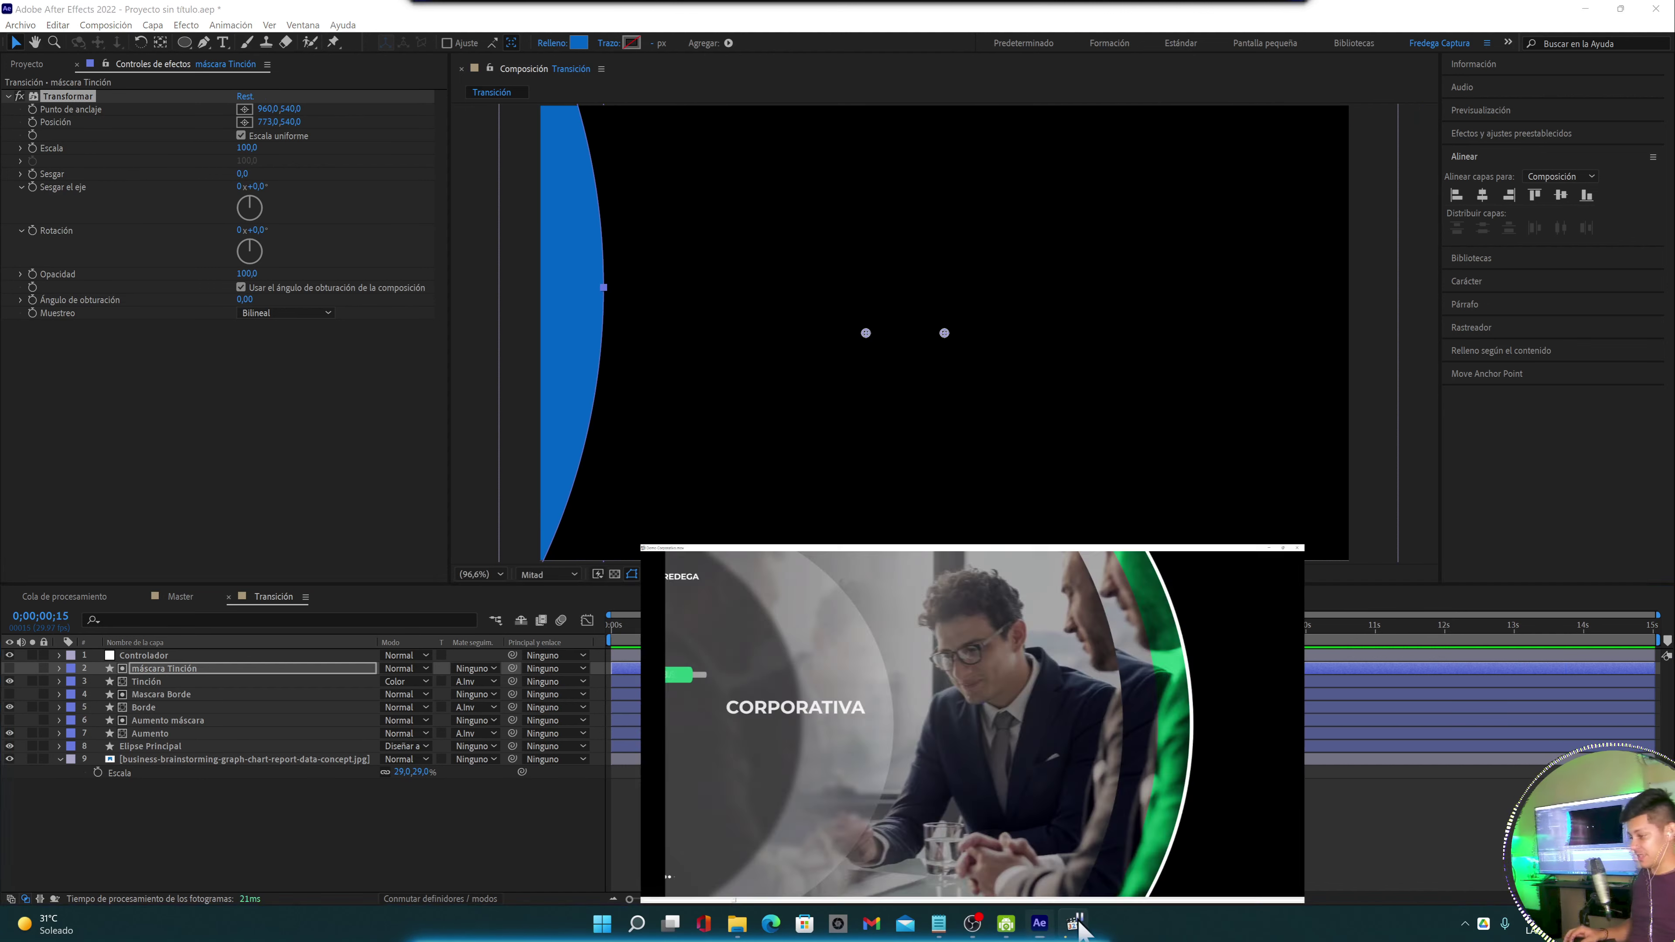
left_click(13, 897)
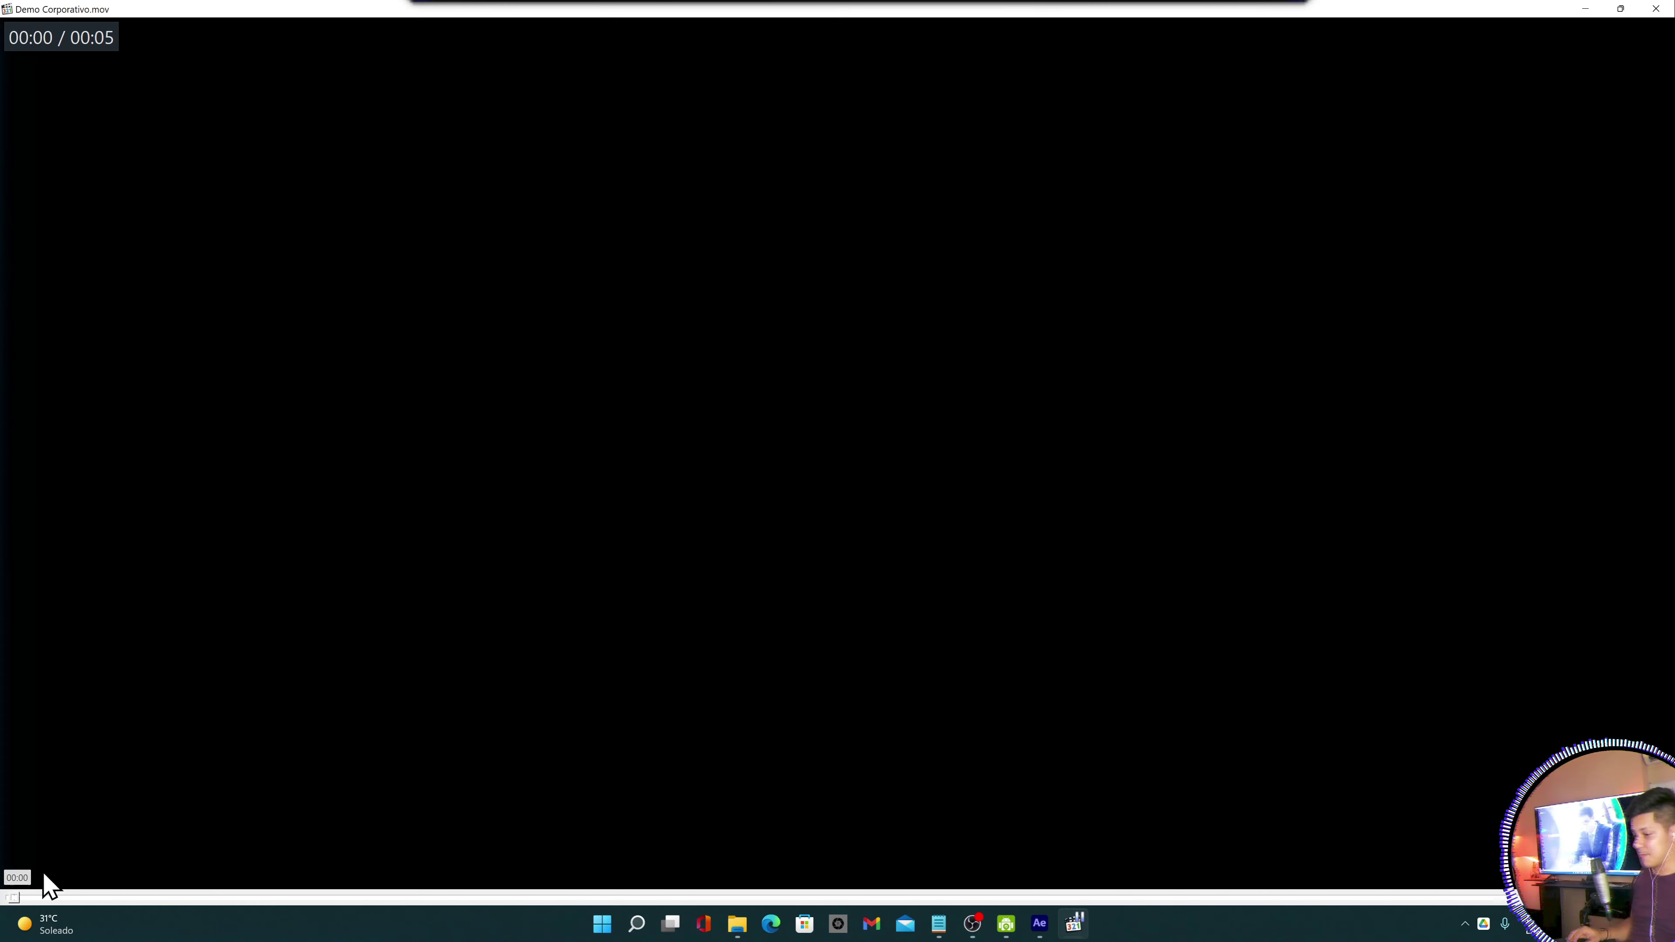
left_click(340, 631)
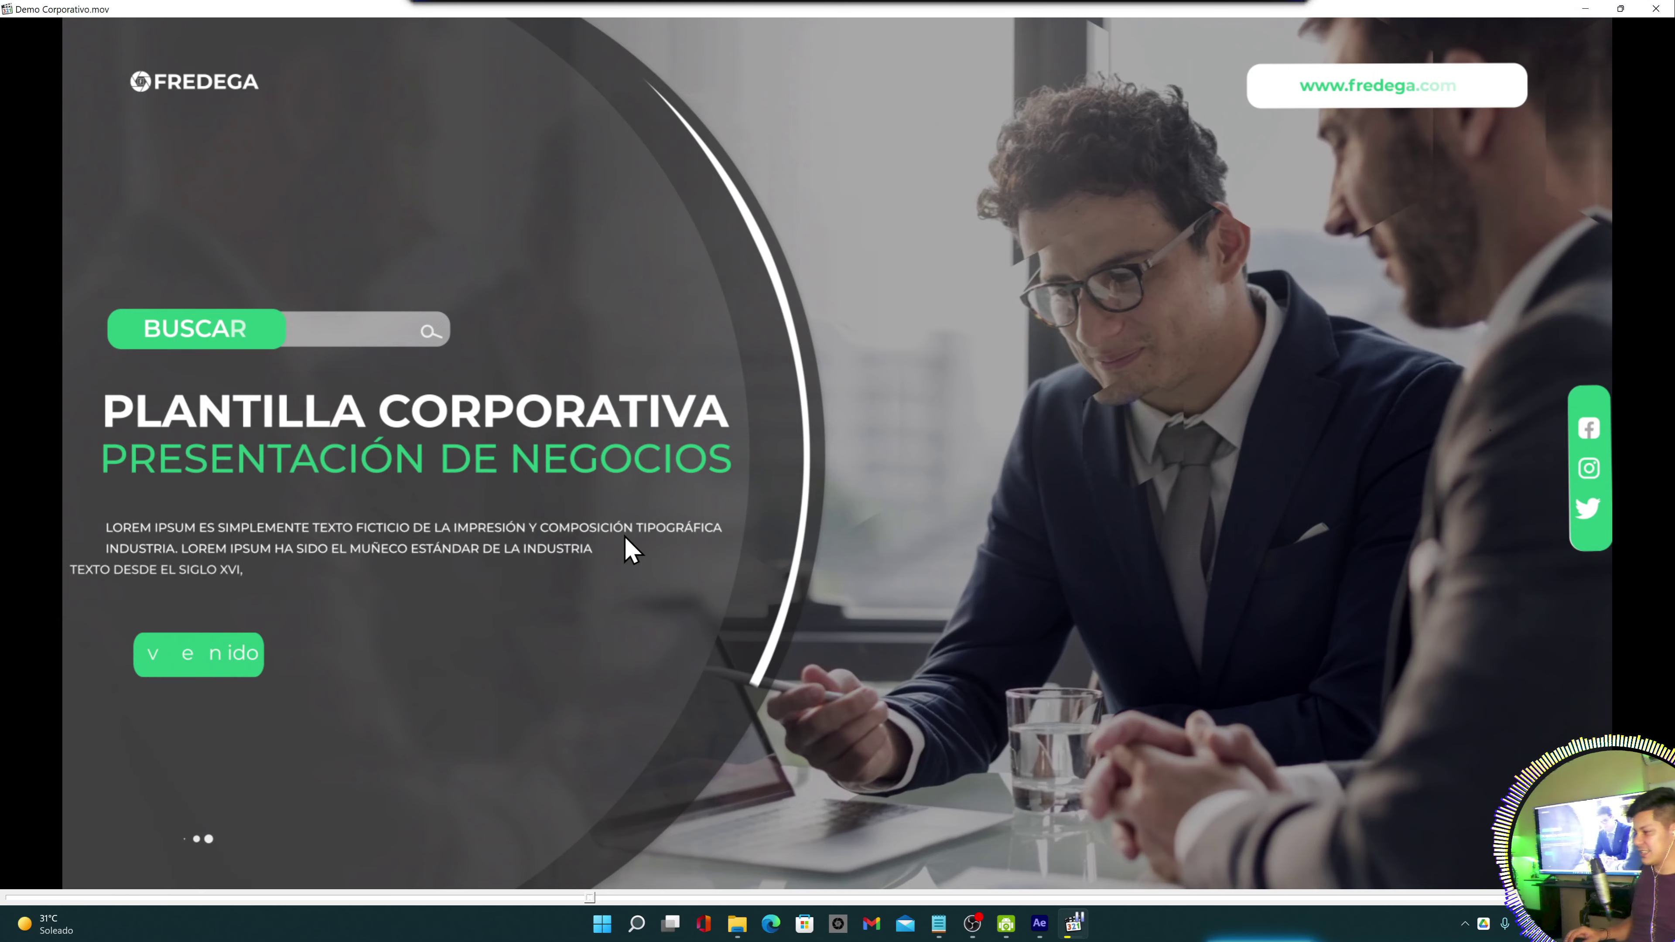
left_click(14, 897)
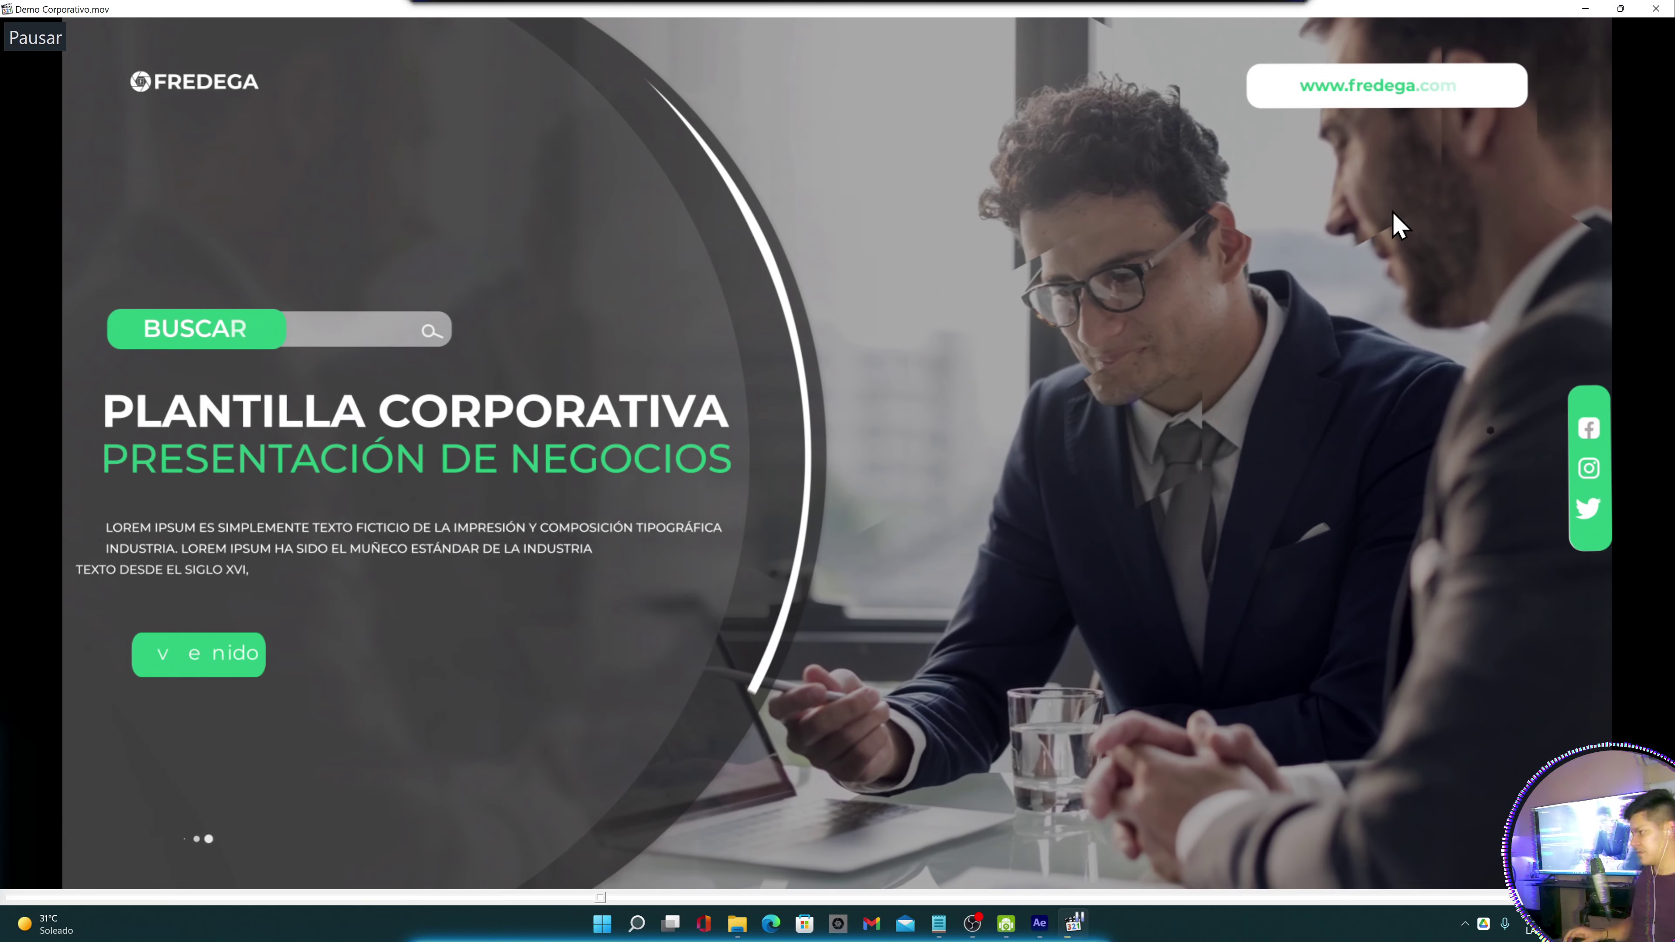
left_click(1585, 8)
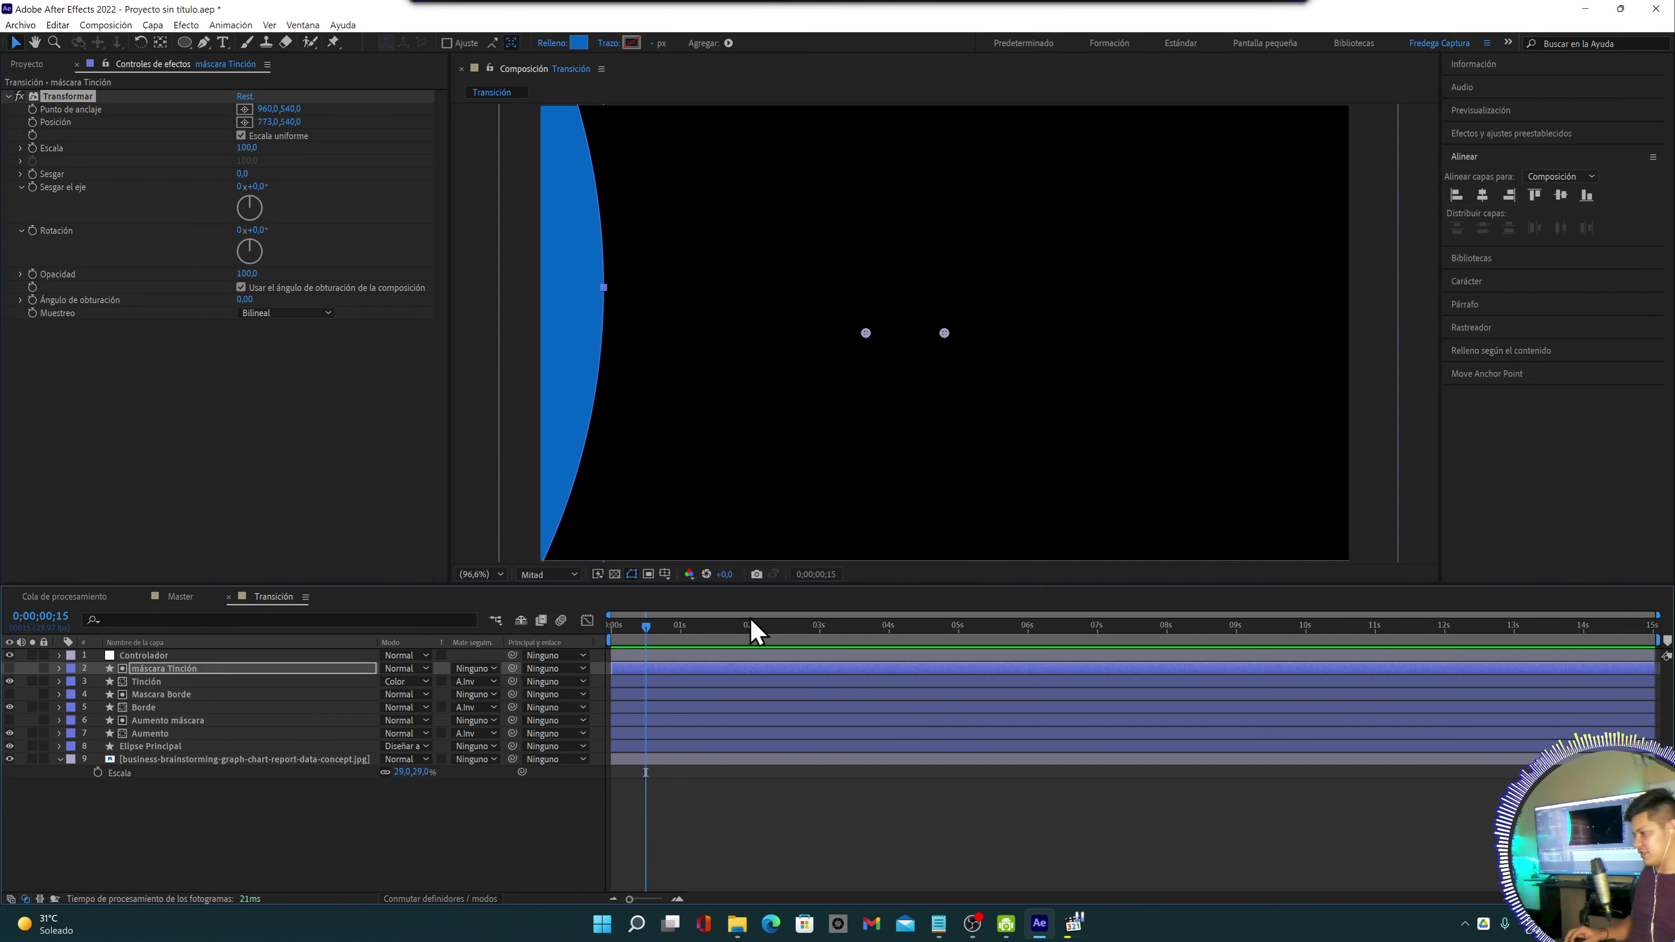
Move to 0;00;03;05 and select Controlador to show its Deslizador slider at 1632,00
left_click_drag(633, 624, 832, 627)
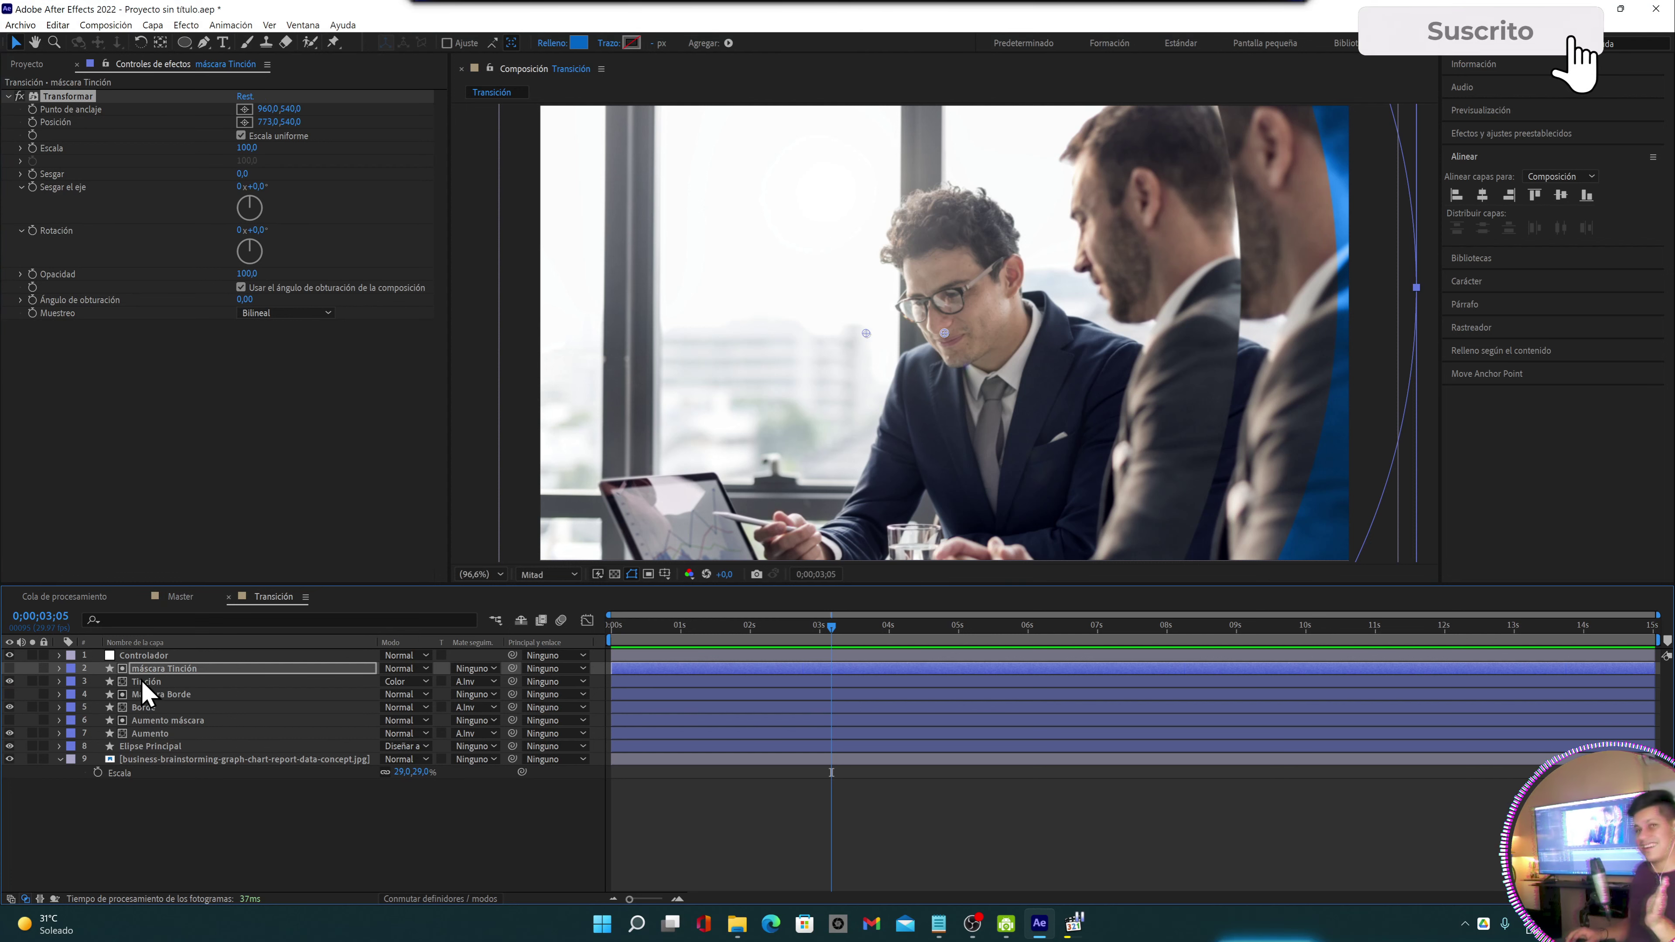
left_click(140, 657)
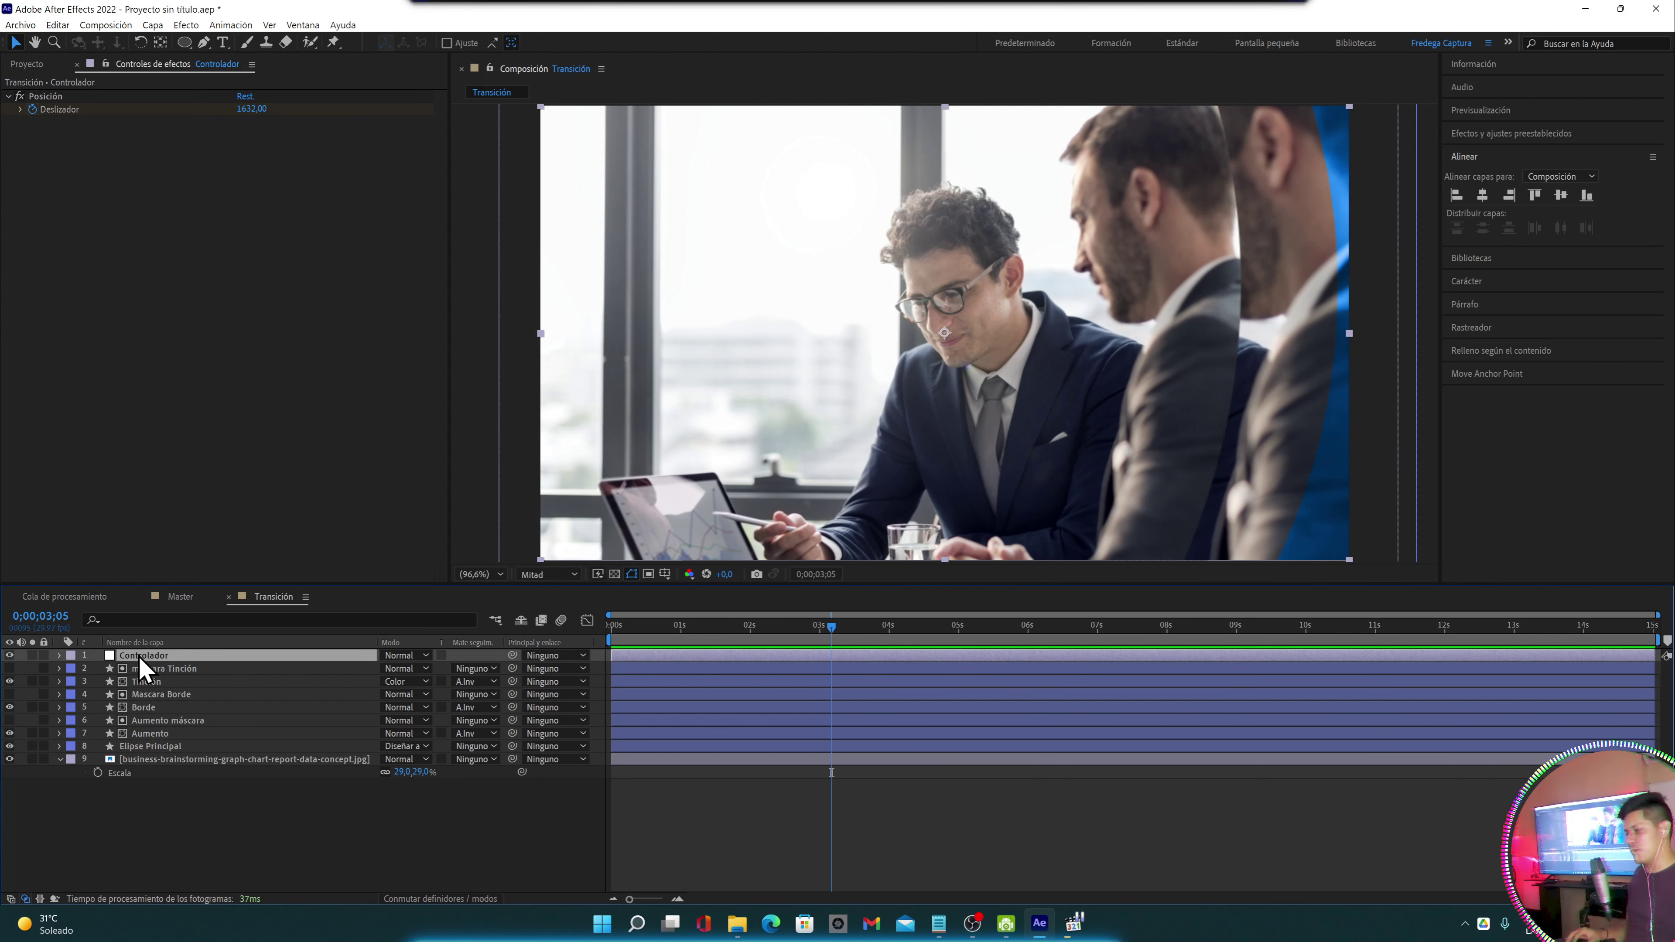
Raise Controlador's Deslizador keyframe value from 1632 to 2024 so the wipe clears the photo
key("u")
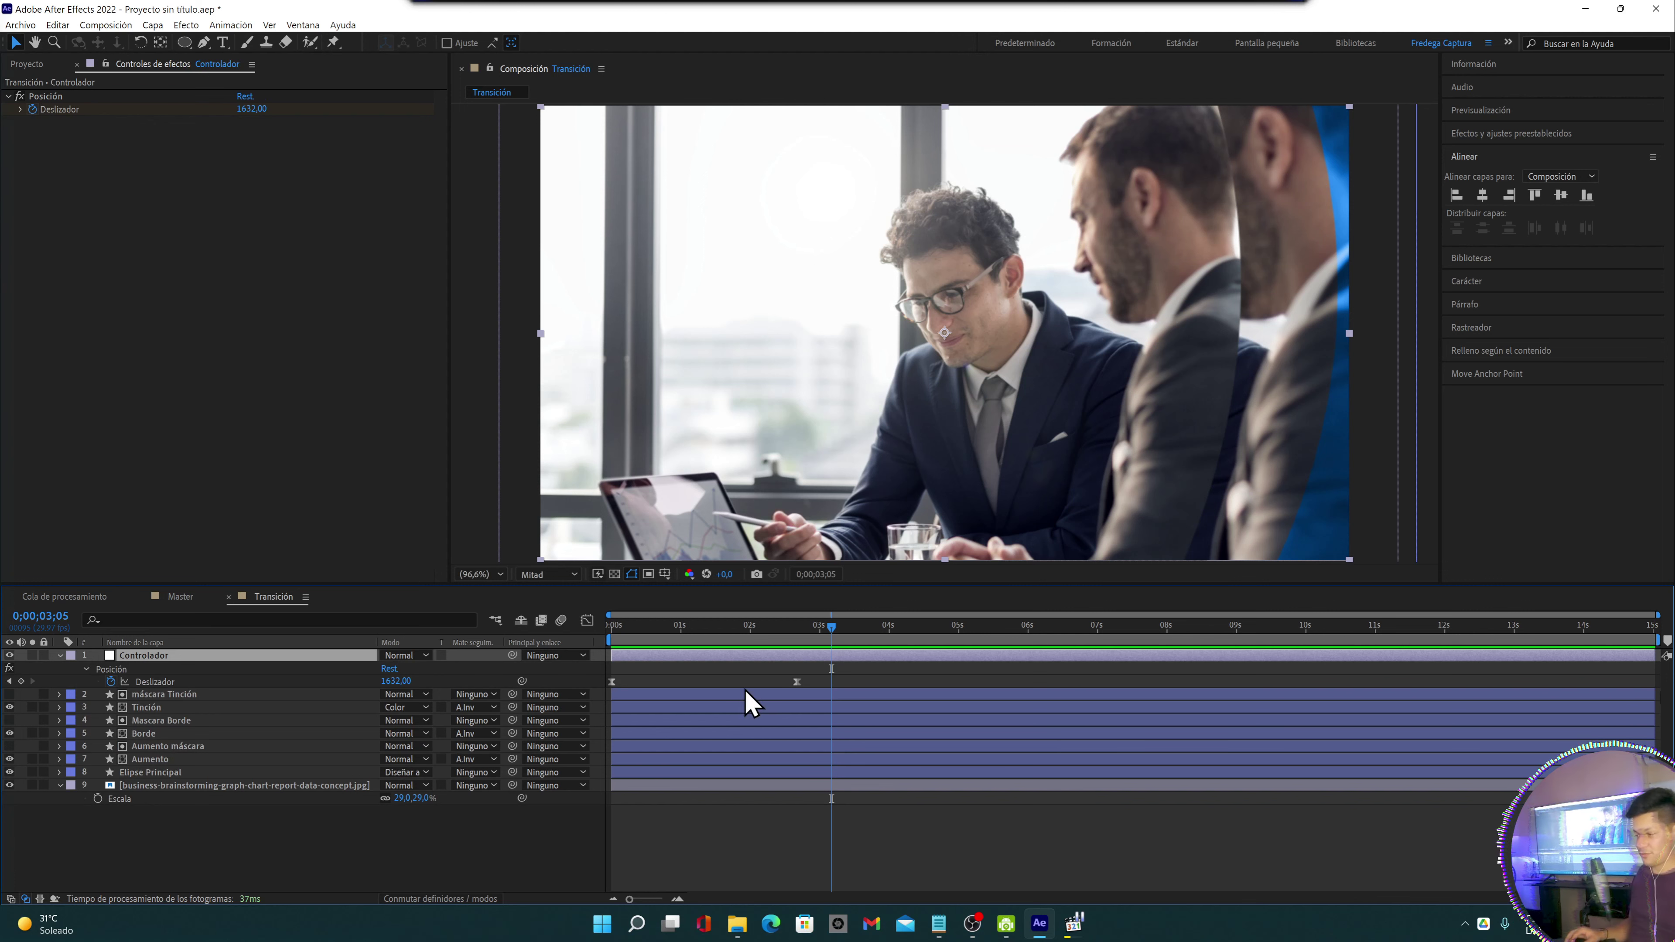
key("j")
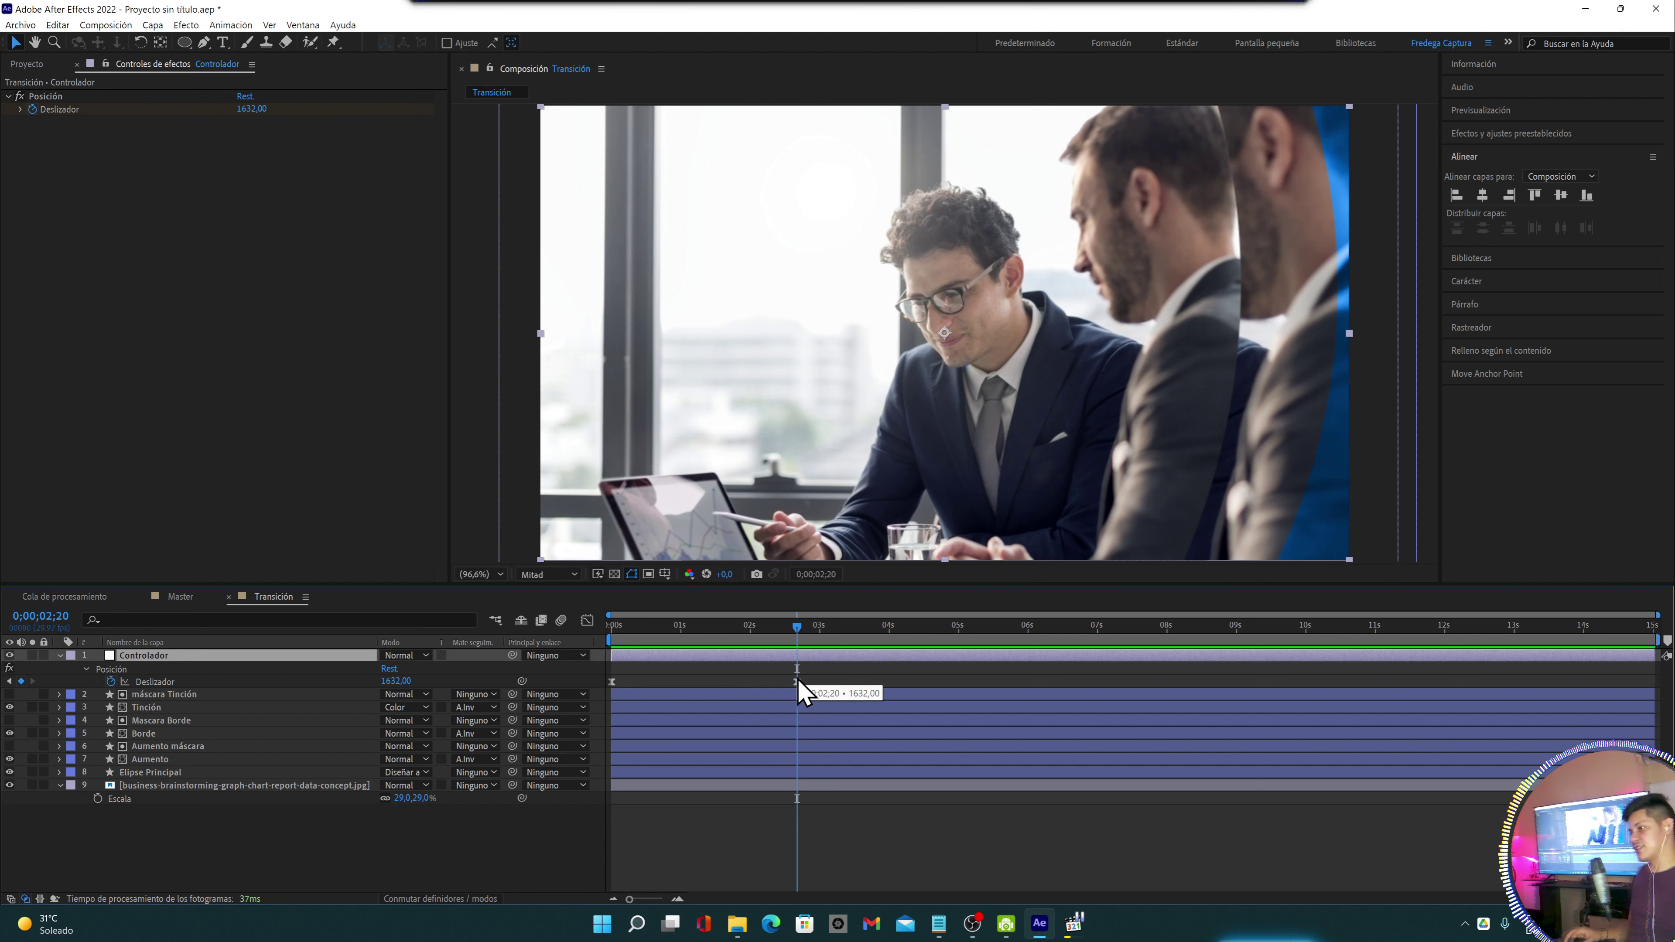
left_click_drag(398, 685, 486, 681)
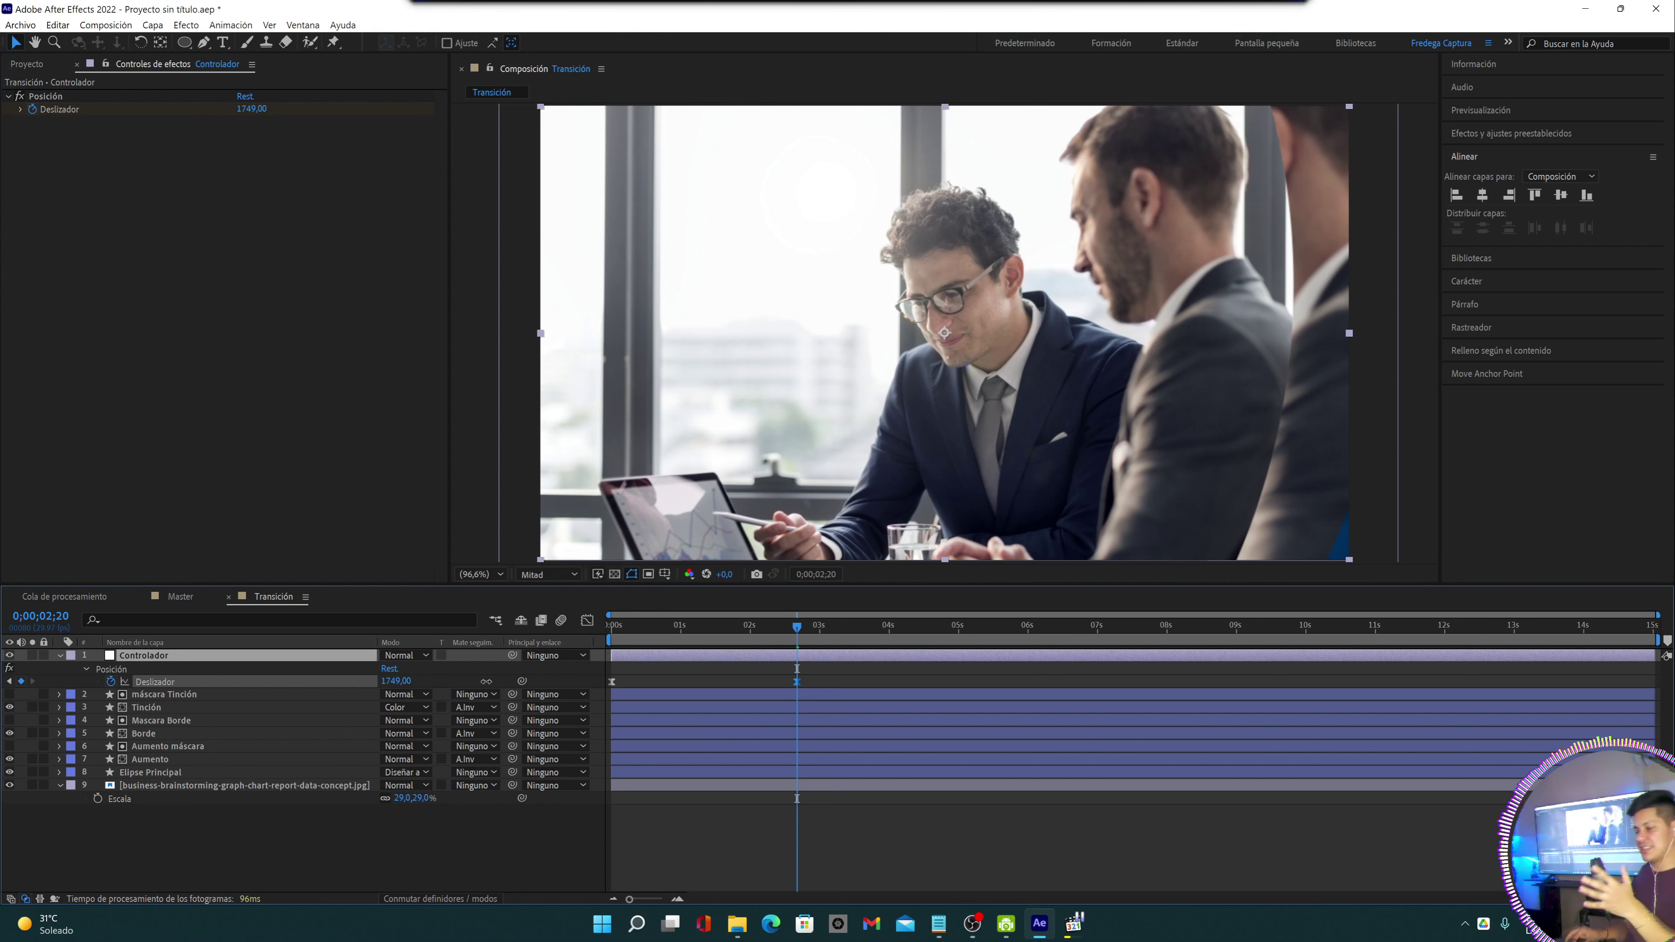
left_click_drag(488, 681, 671, 665)
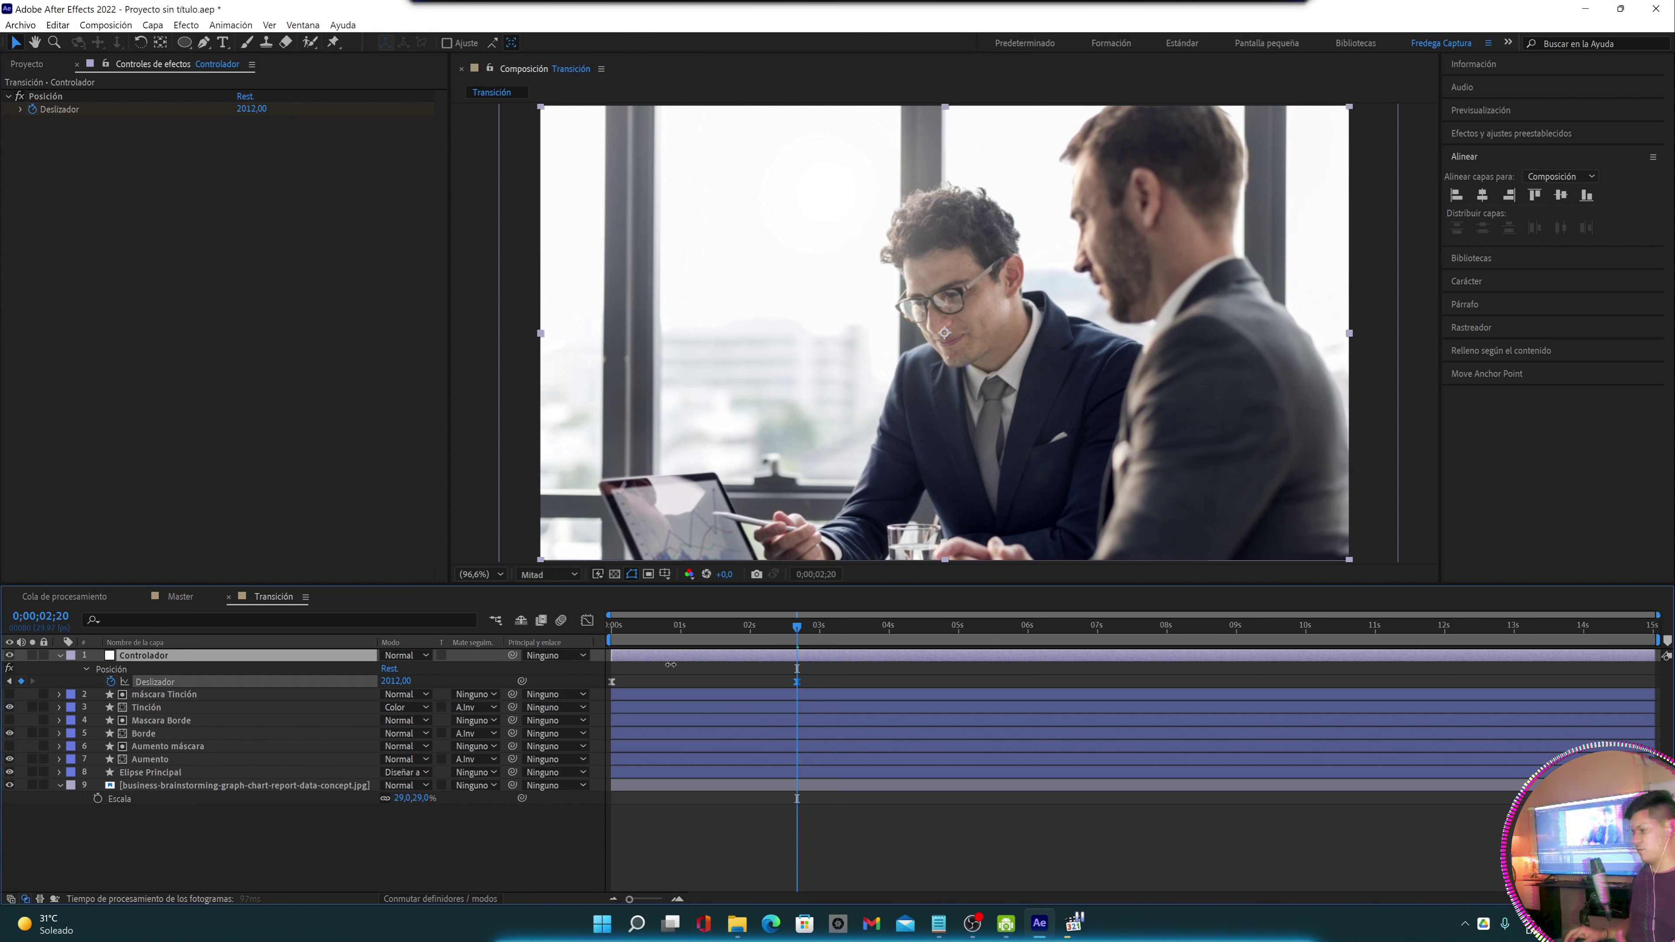
Preview the adjusted wipe from the start of the composition
left_click_drag(636, 625, 606, 637)
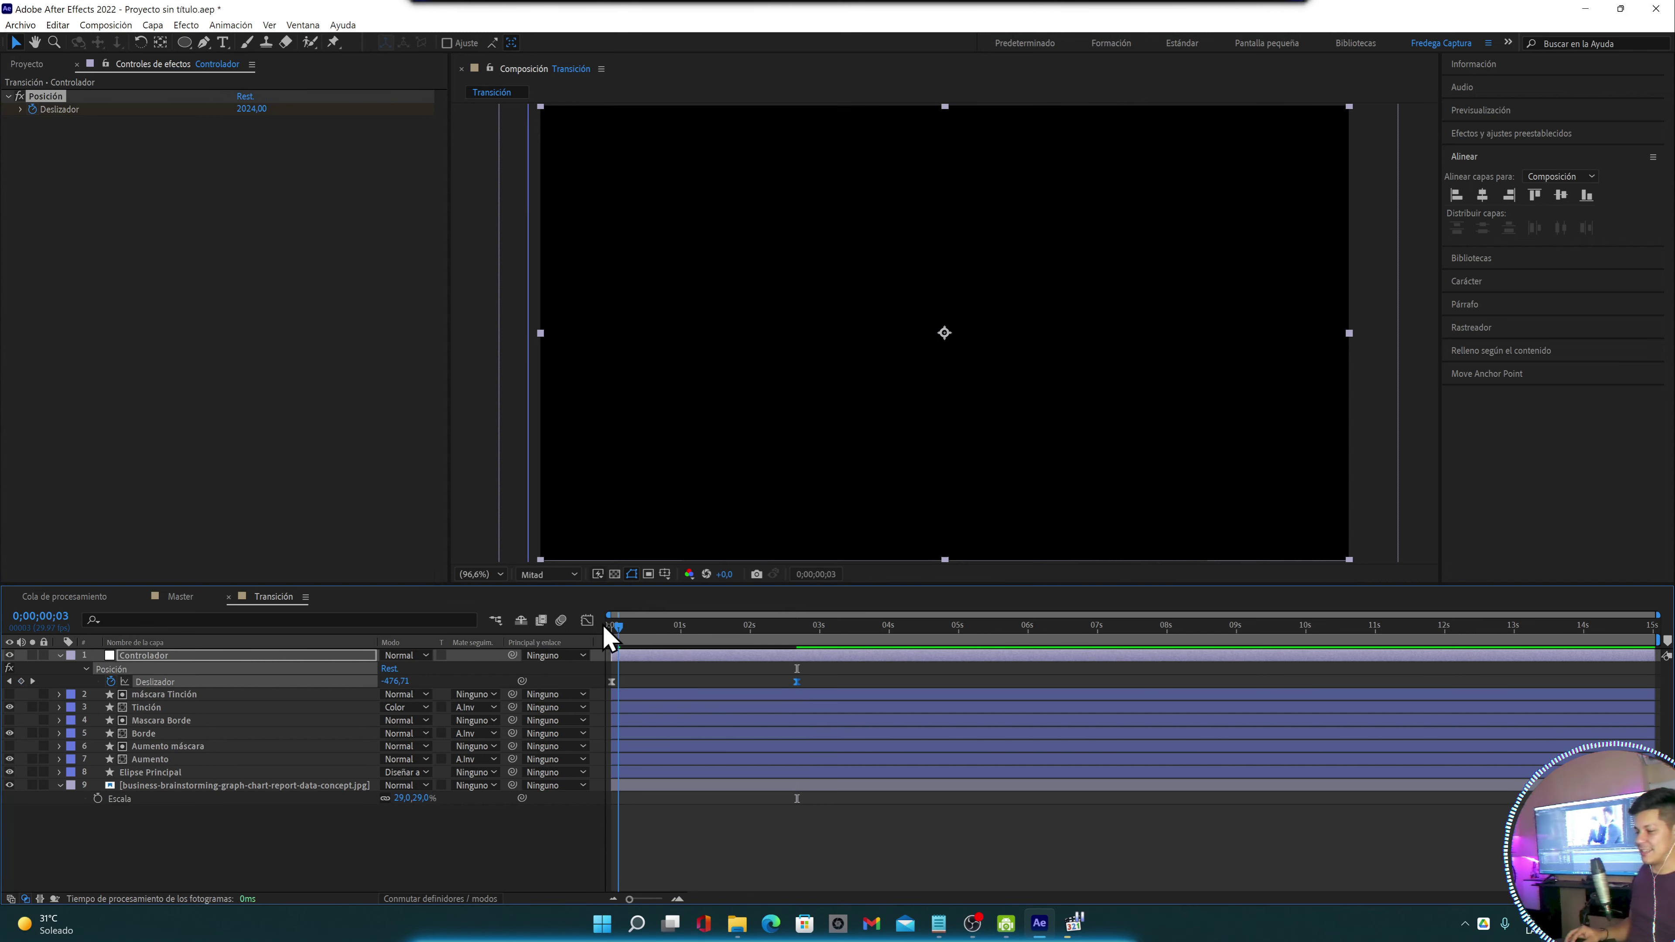
key("space")
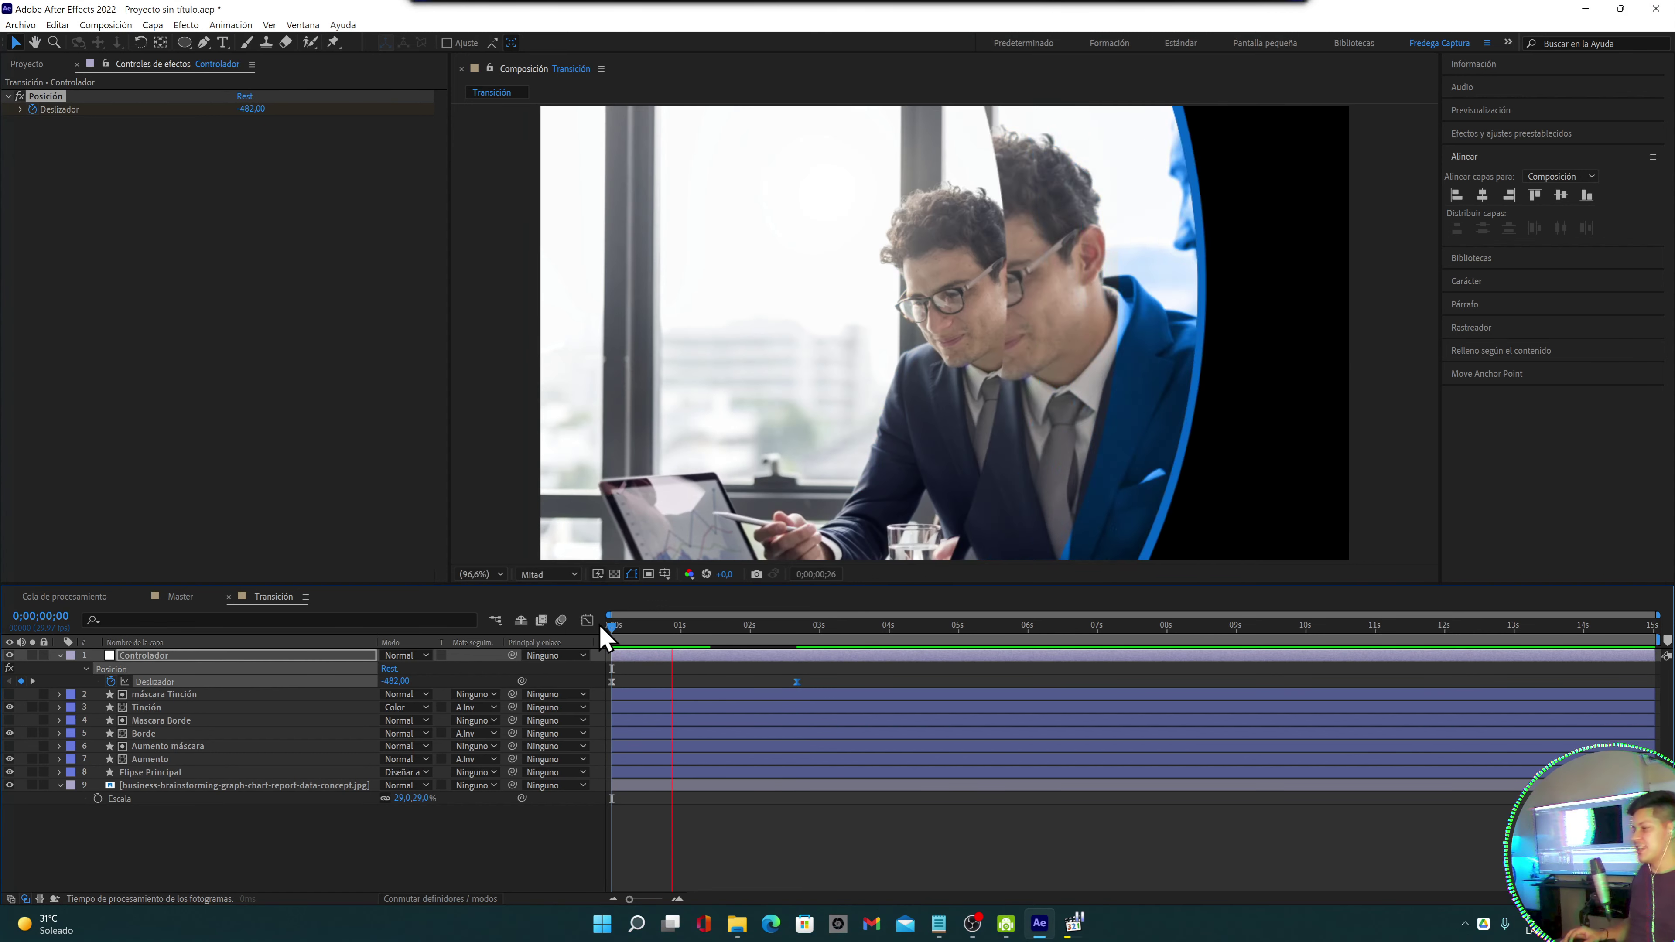
key("space")
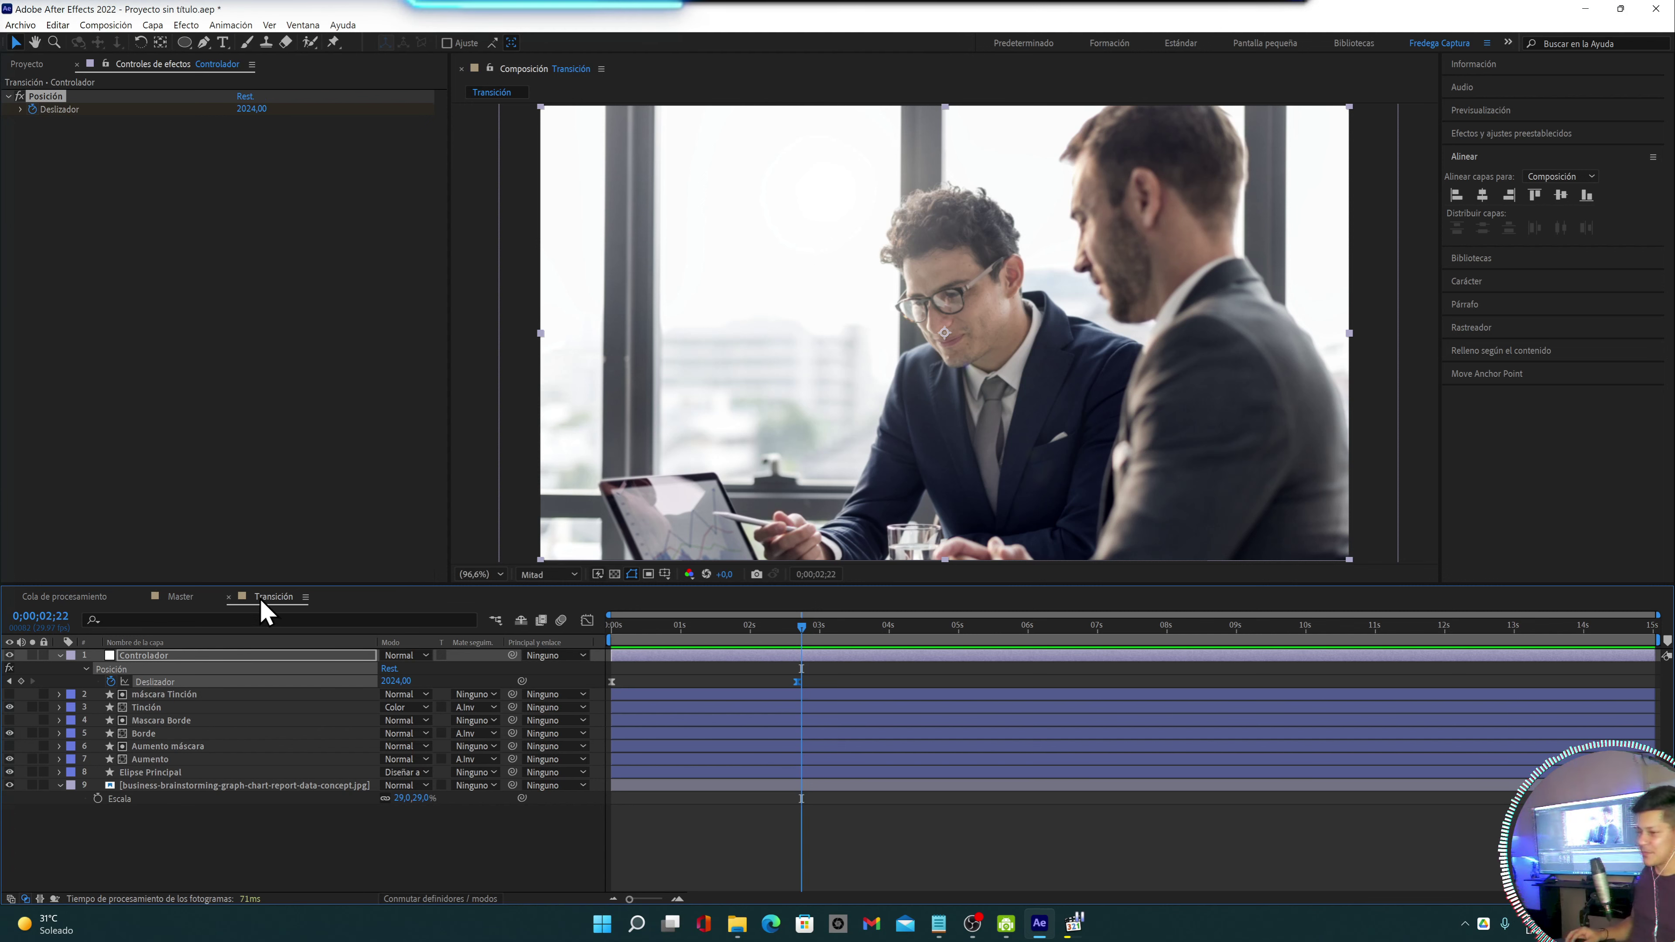
left_click(198, 786)
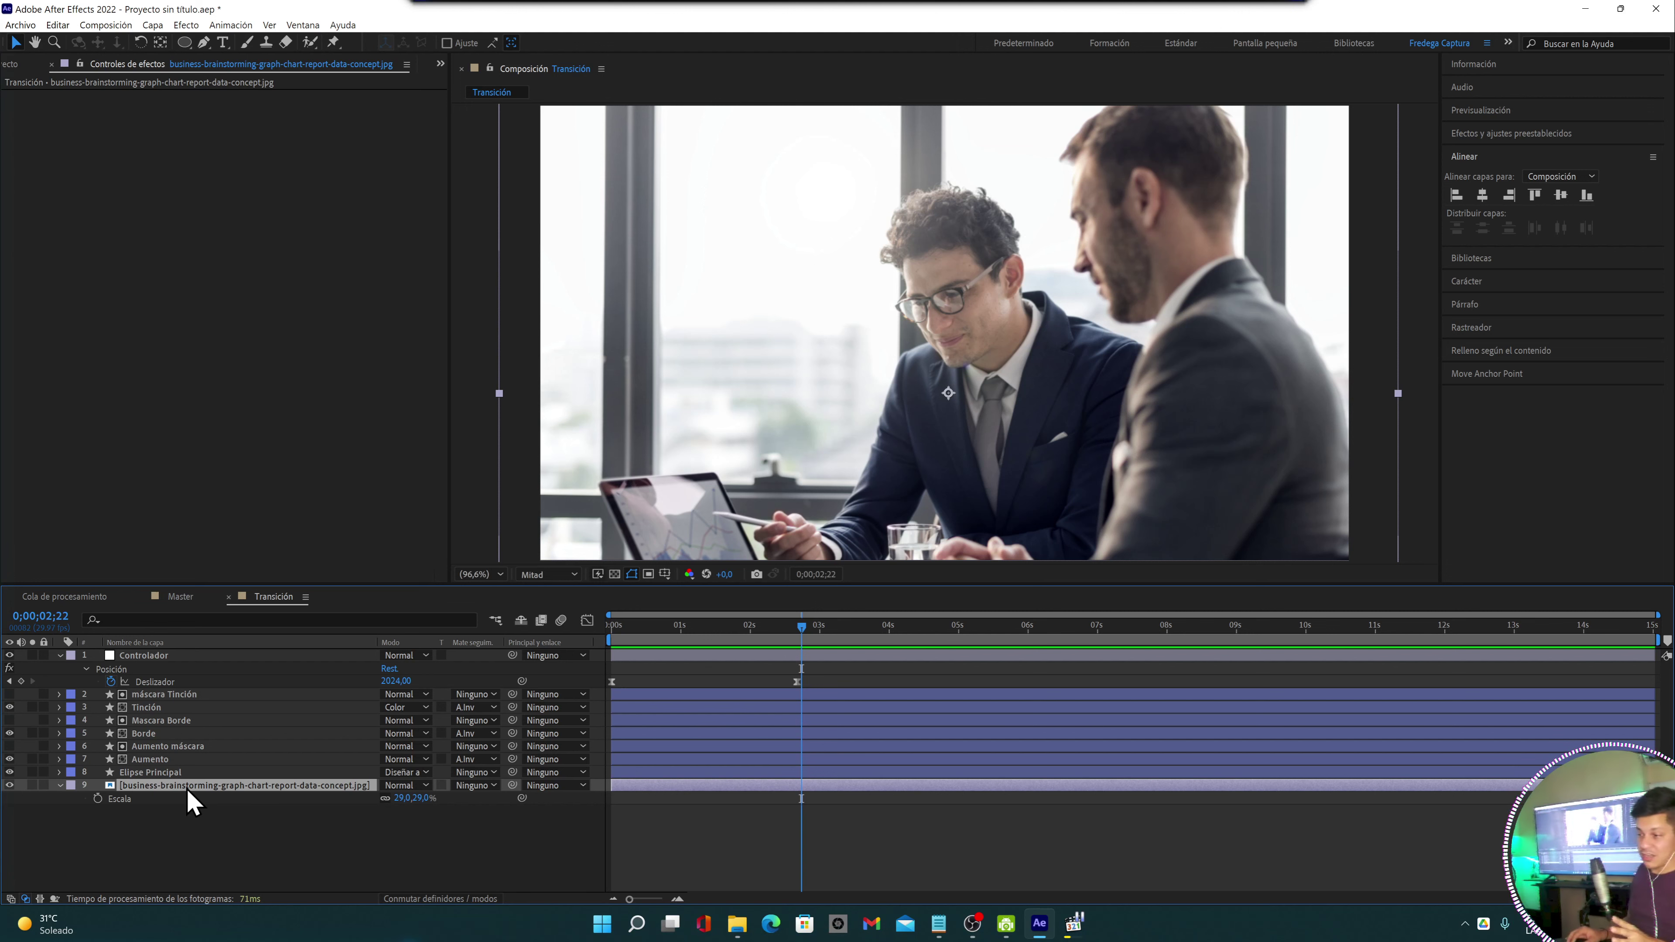
Hide the business photo layer in the Transición composition
left_click(10, 785)
left_click(10, 785)
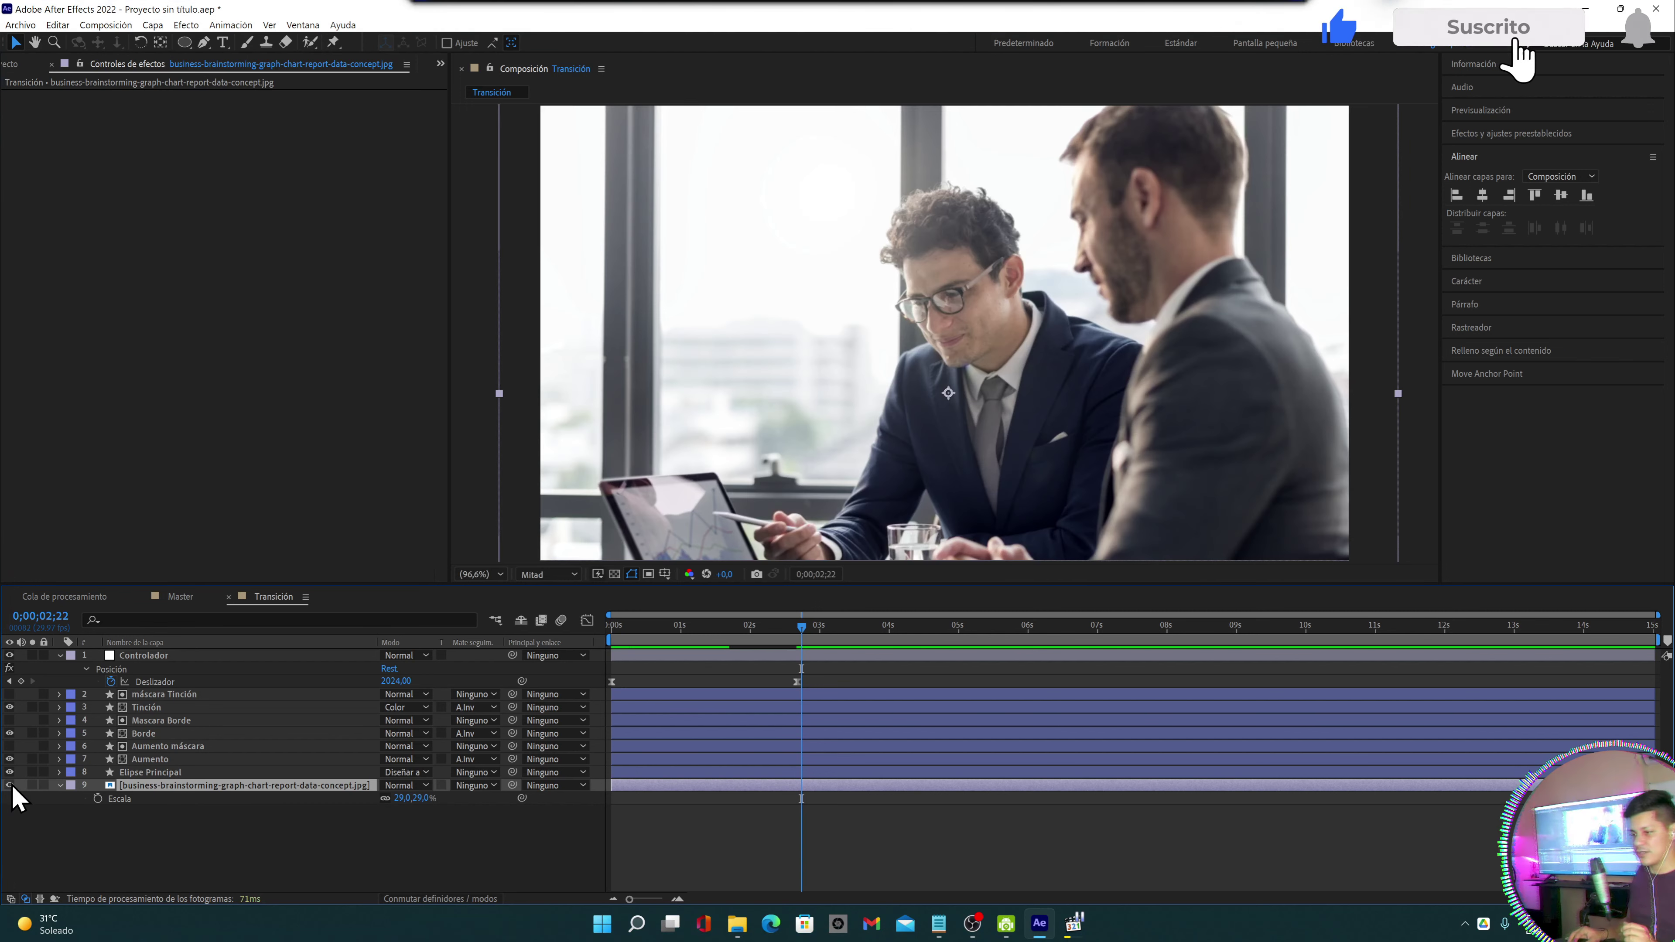
left_click(11, 785)
Scrub the first frames to watch the border arc, then switch to the Master timeline
left_click(620, 630)
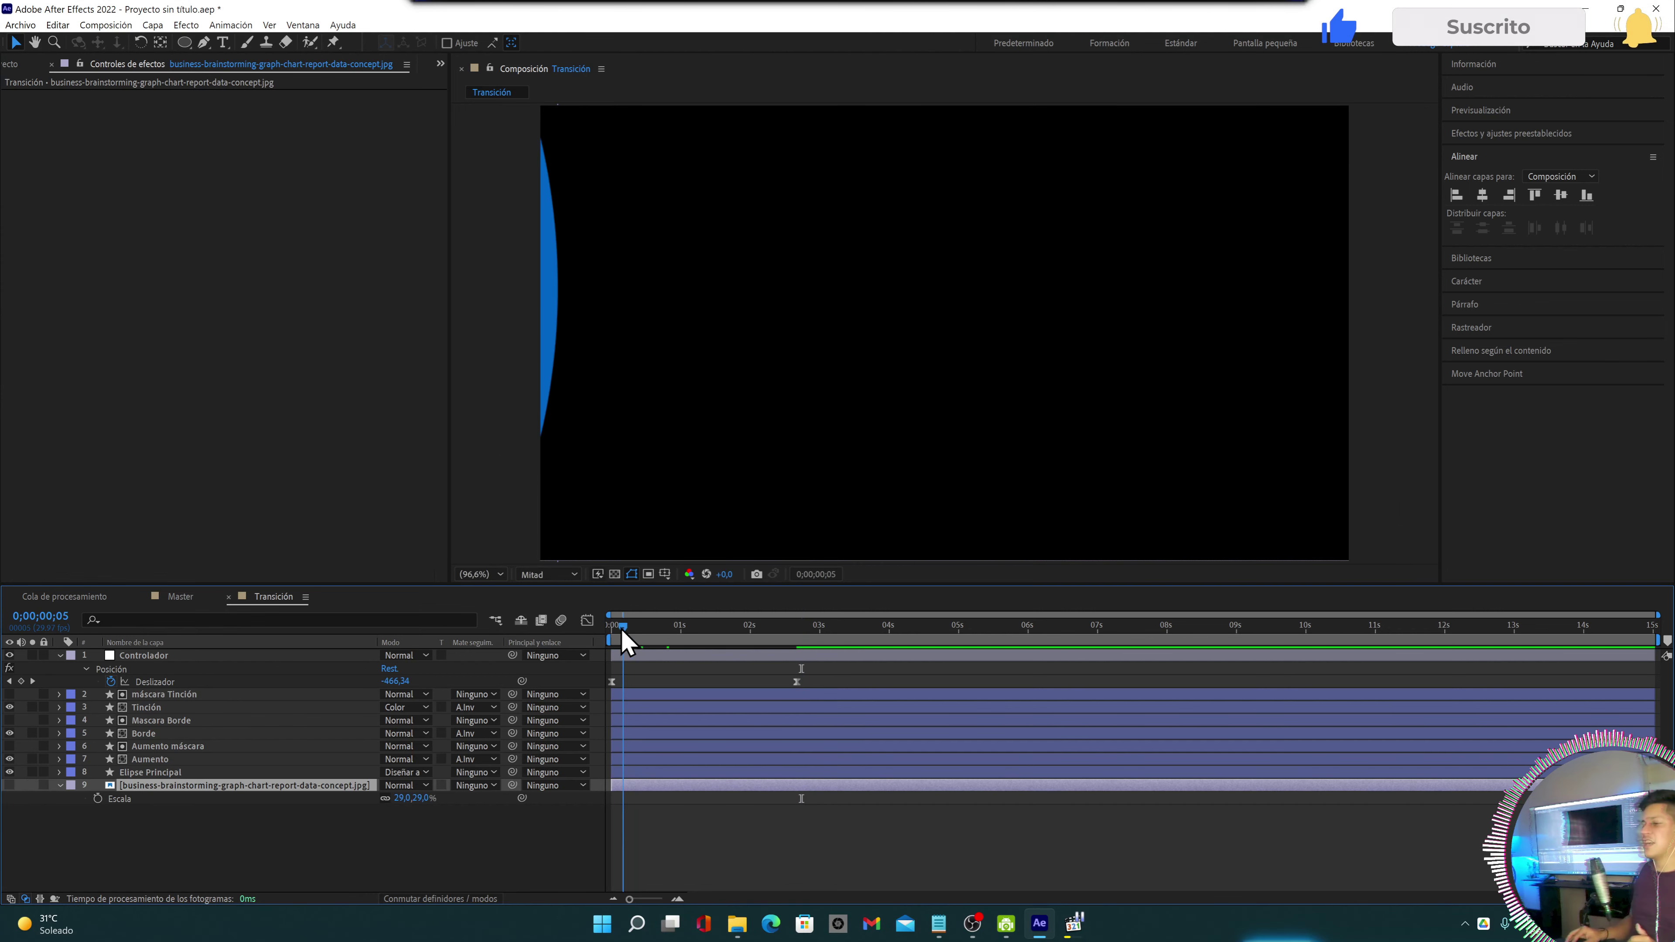
left_click_drag(641, 637, 669, 639)
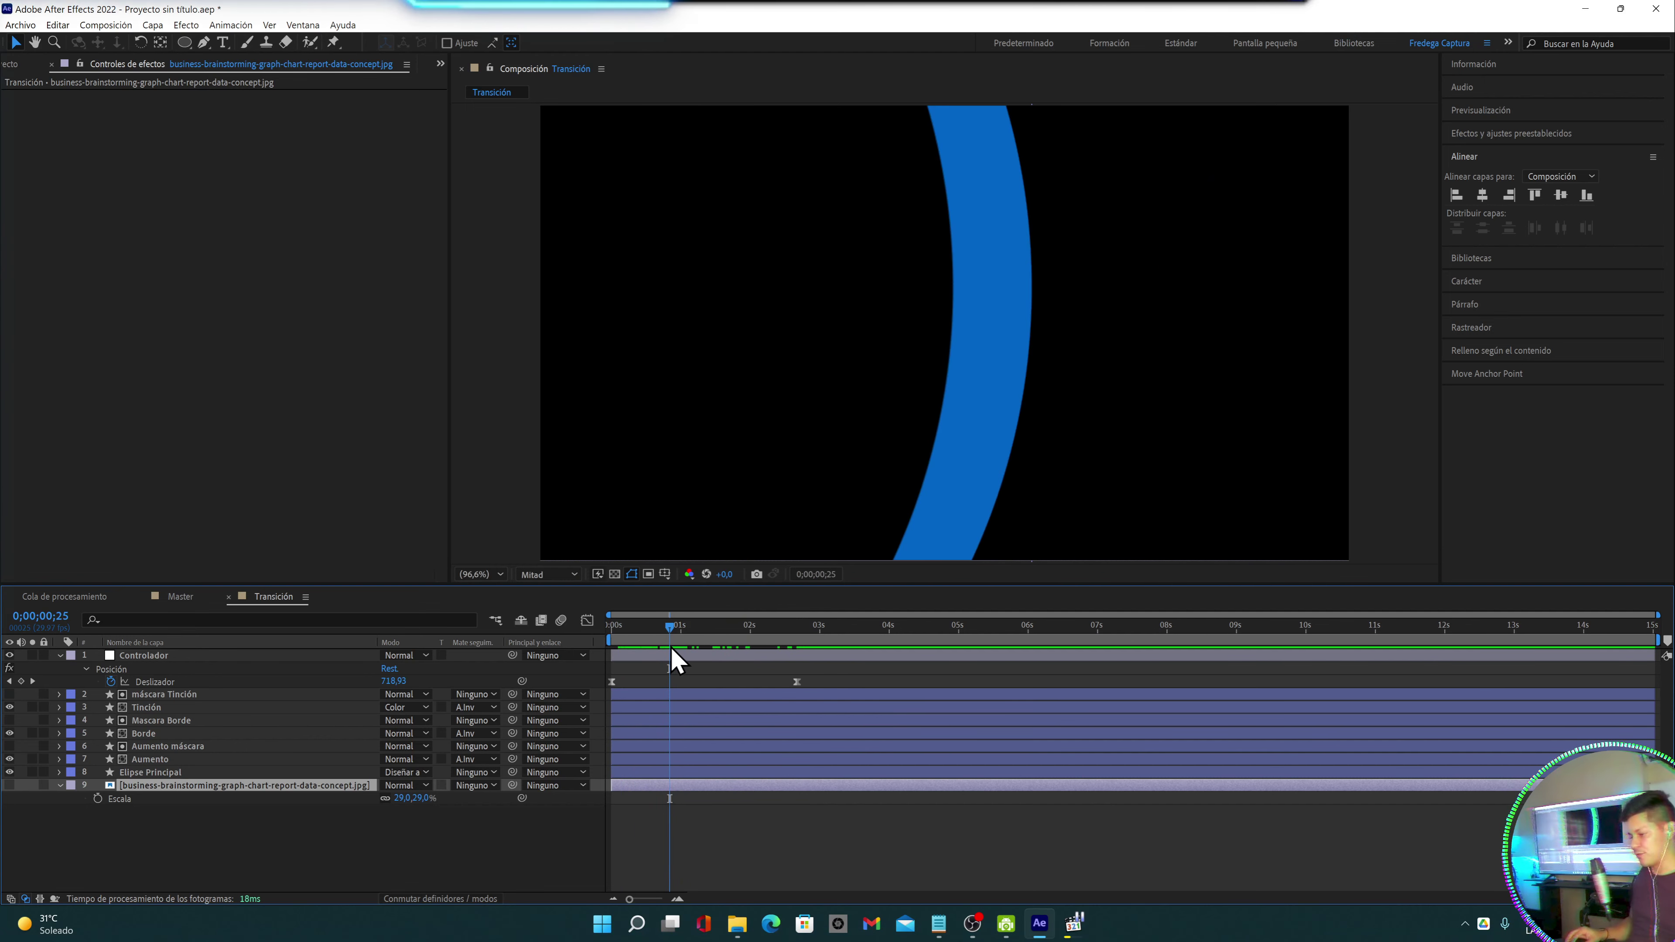
left_click(180, 596)
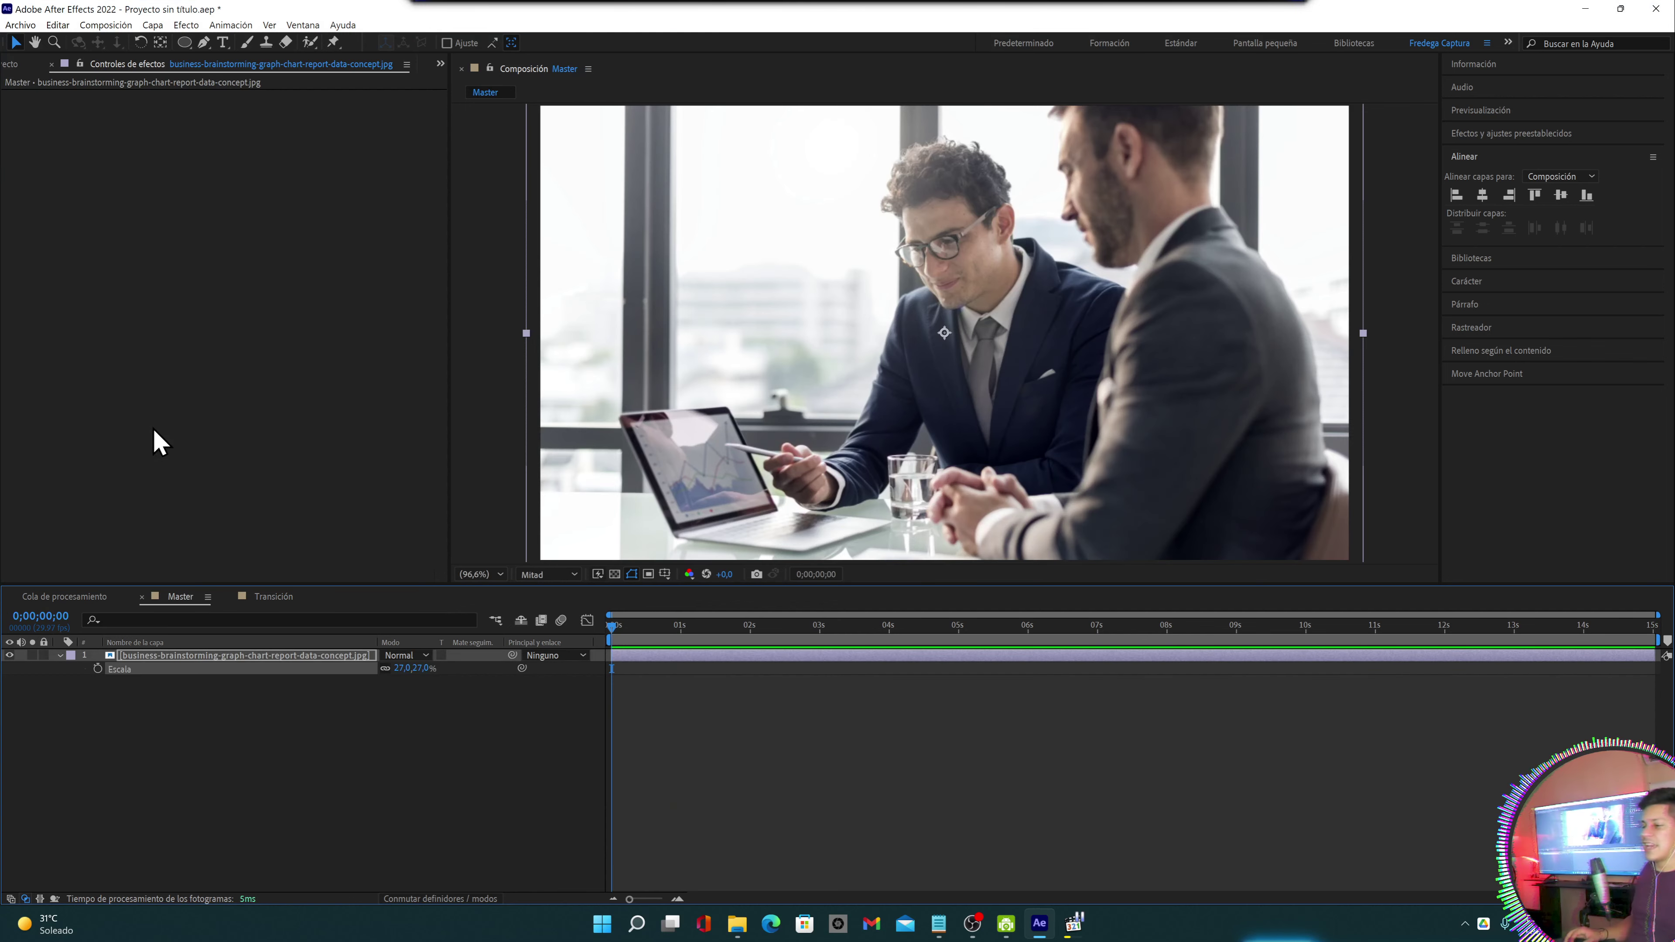
Drag the Transición composition from the Project panel into the Master composition
left_click(440, 63)
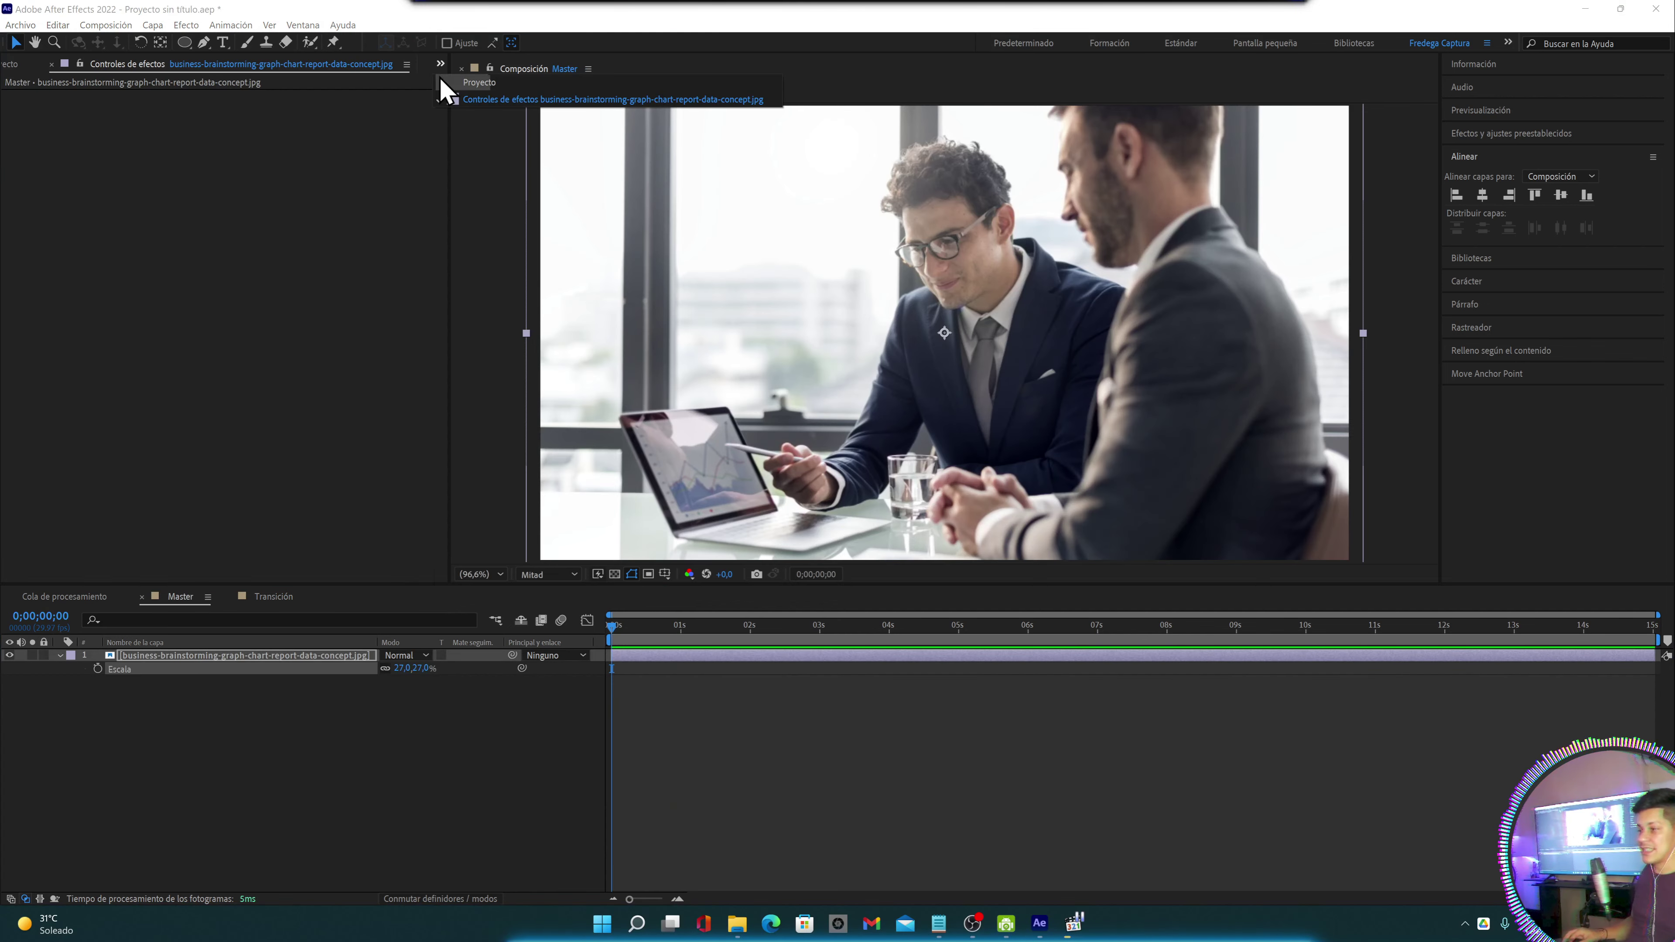
left_click(461, 83)
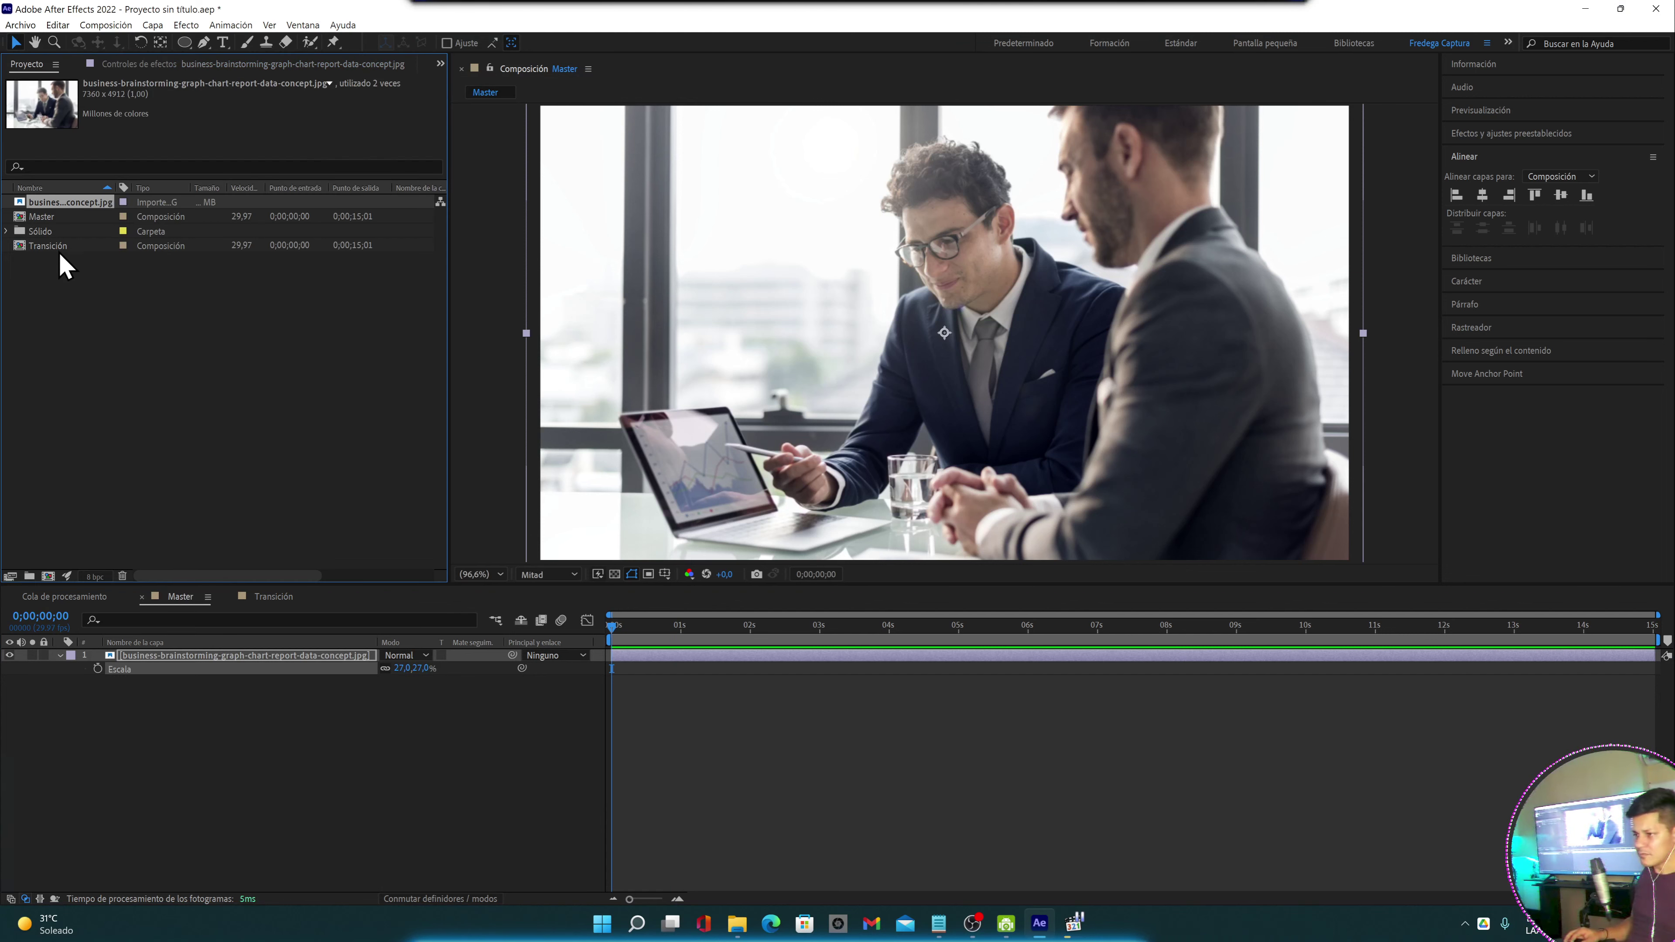
left_click(48, 247)
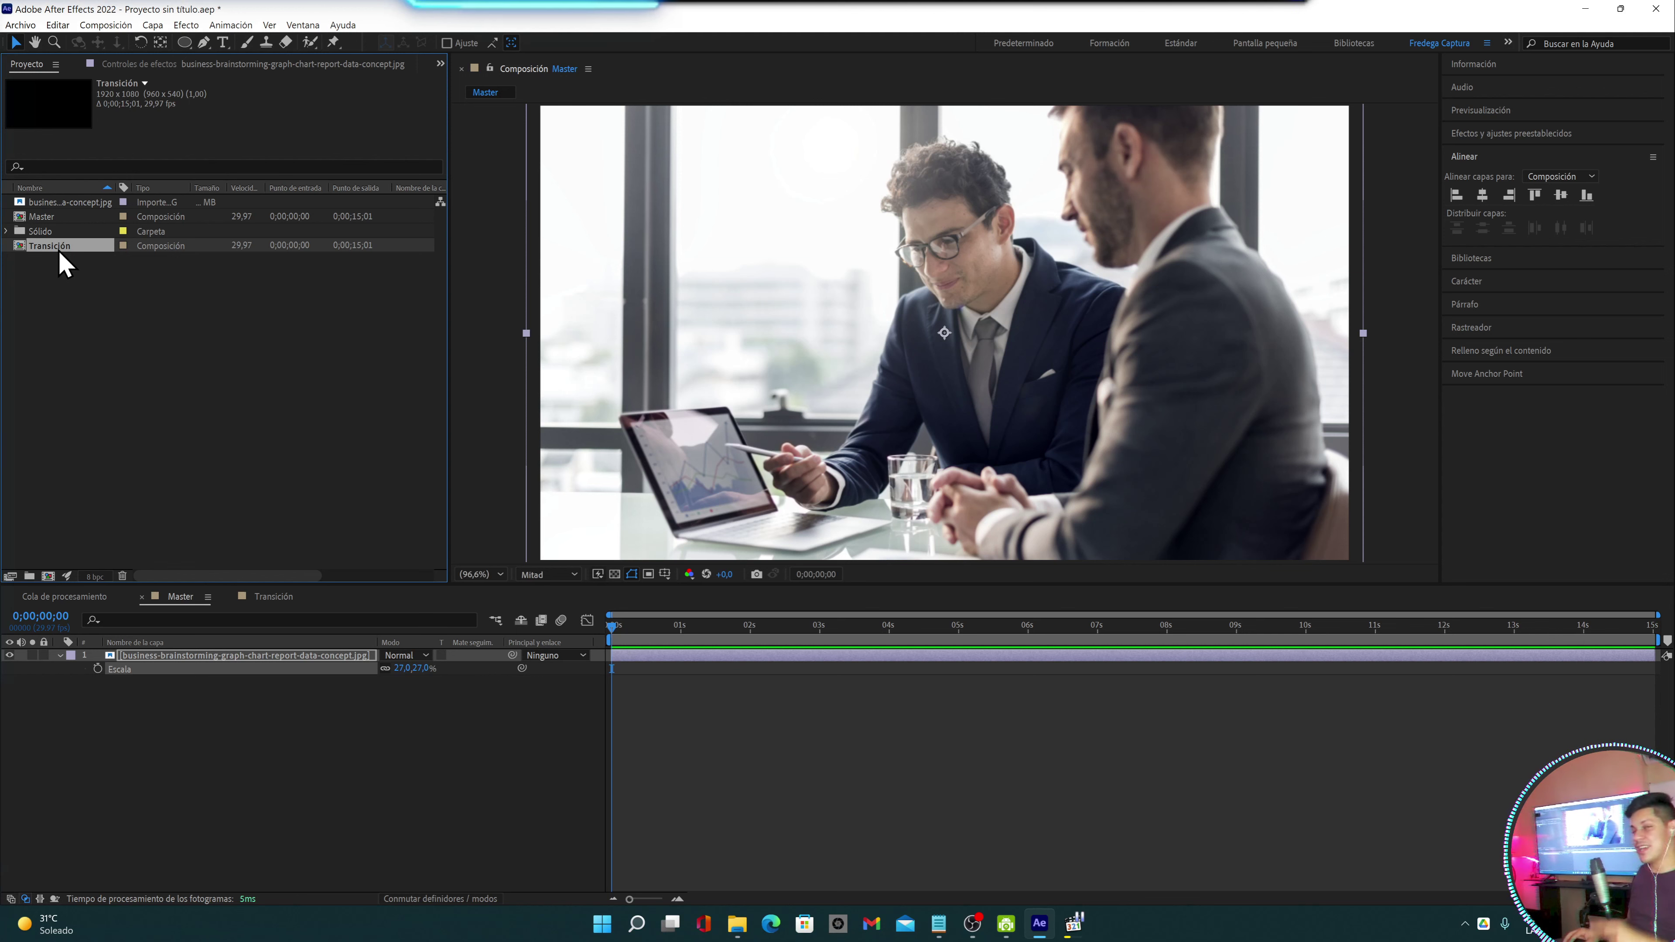
left_click_drag(59, 254, 187, 657)
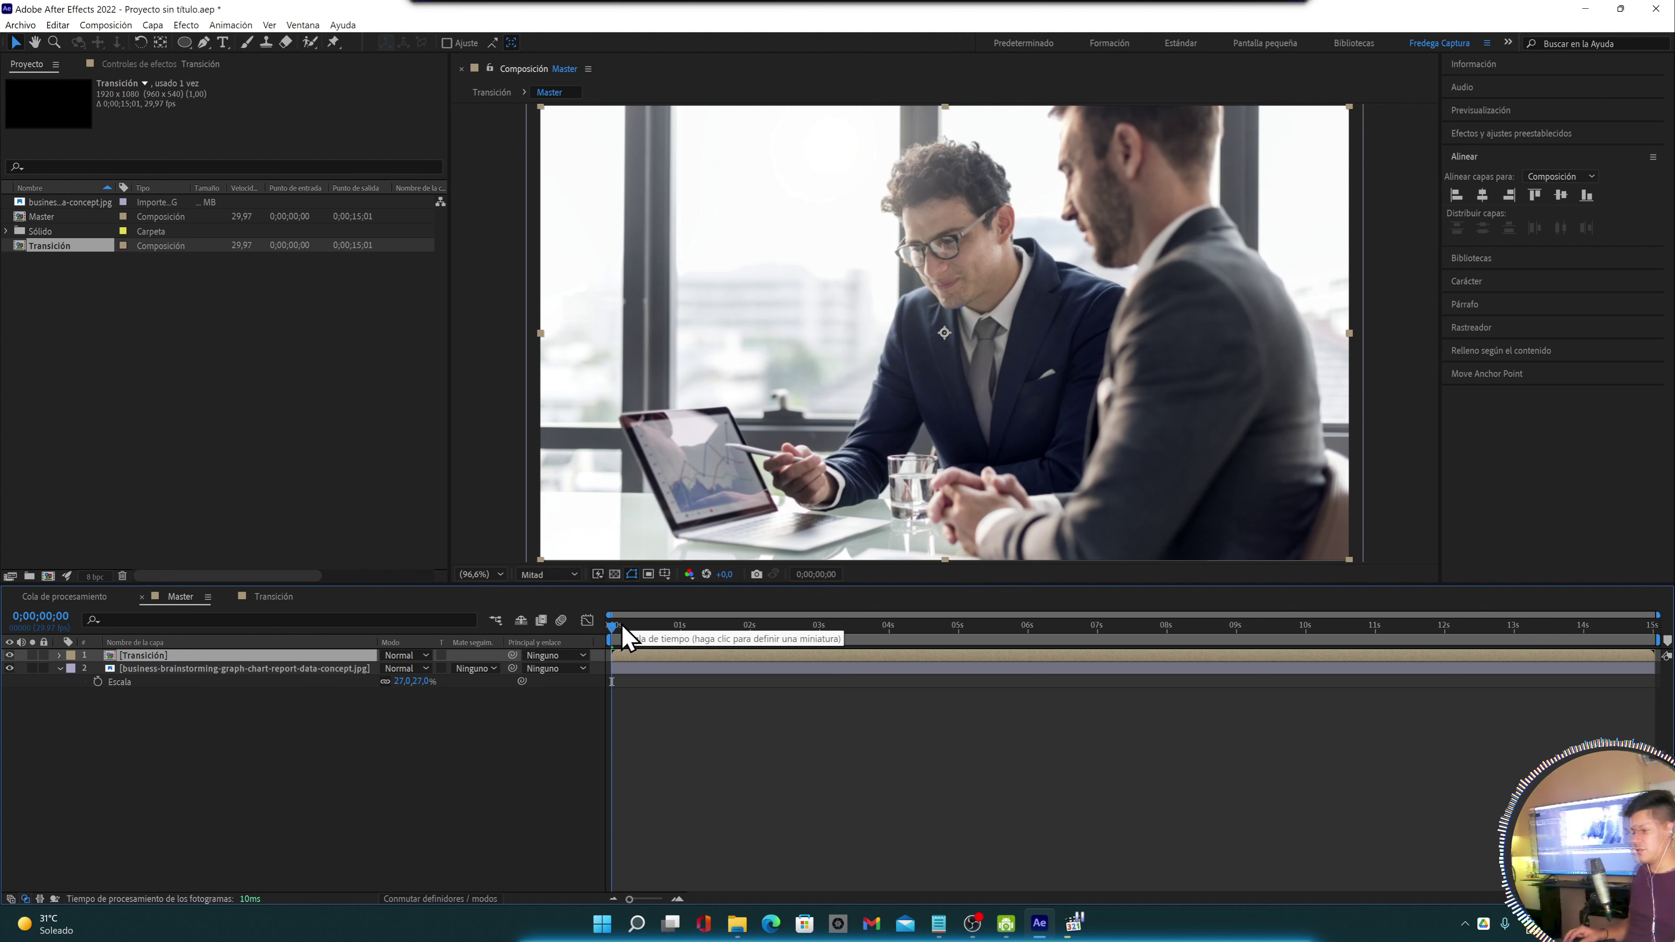
Scrub the Master timeline through the wipe, with layer switches shown and all layers deselected
mouse_move(617, 630)
left_mouse_down()
mouse_move(901, 874)
mouse_move(668, 765)
left_mouse_up()
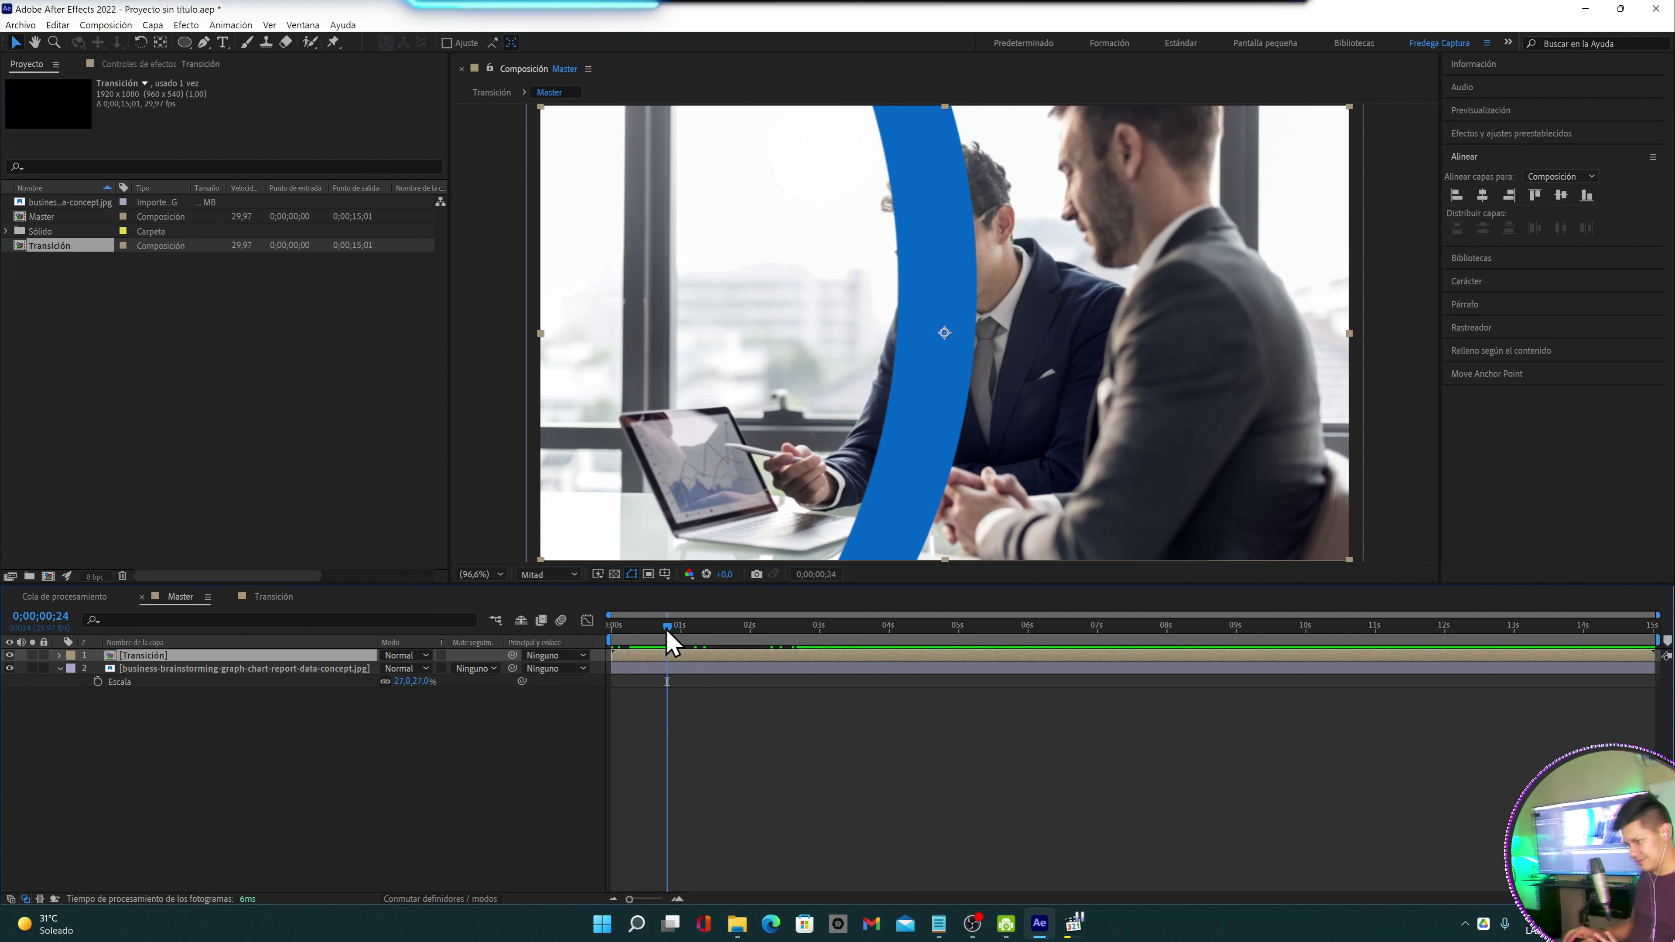
left_click_drag(670, 630, 638, 630)
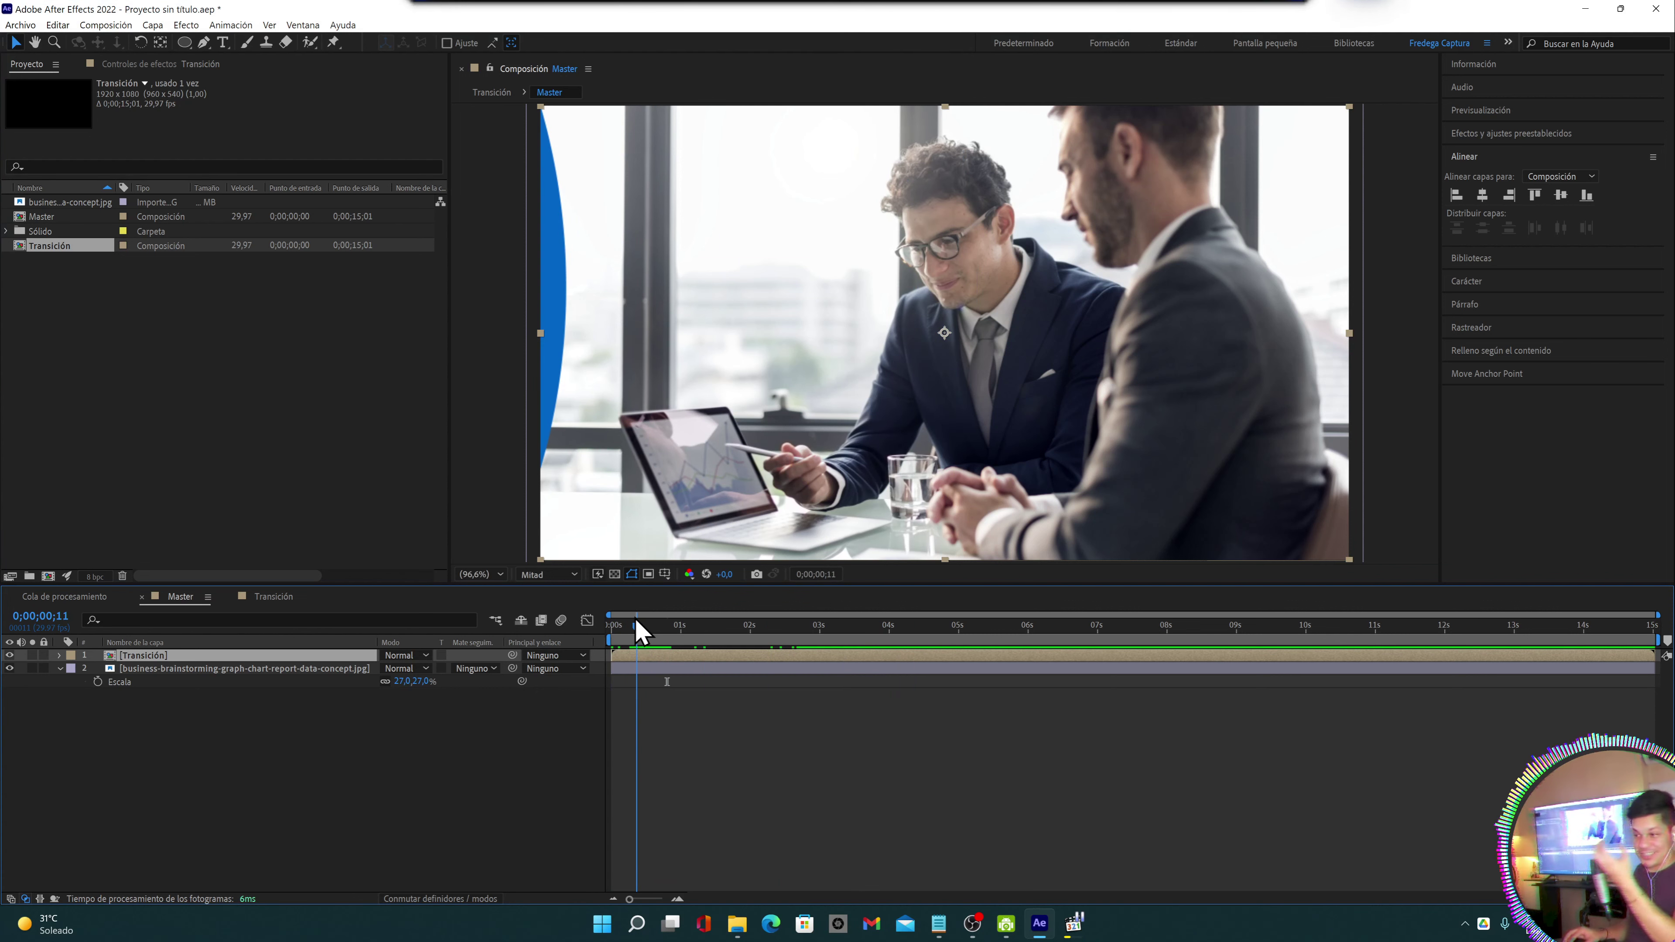
left_click_drag(638, 631, 665, 632)
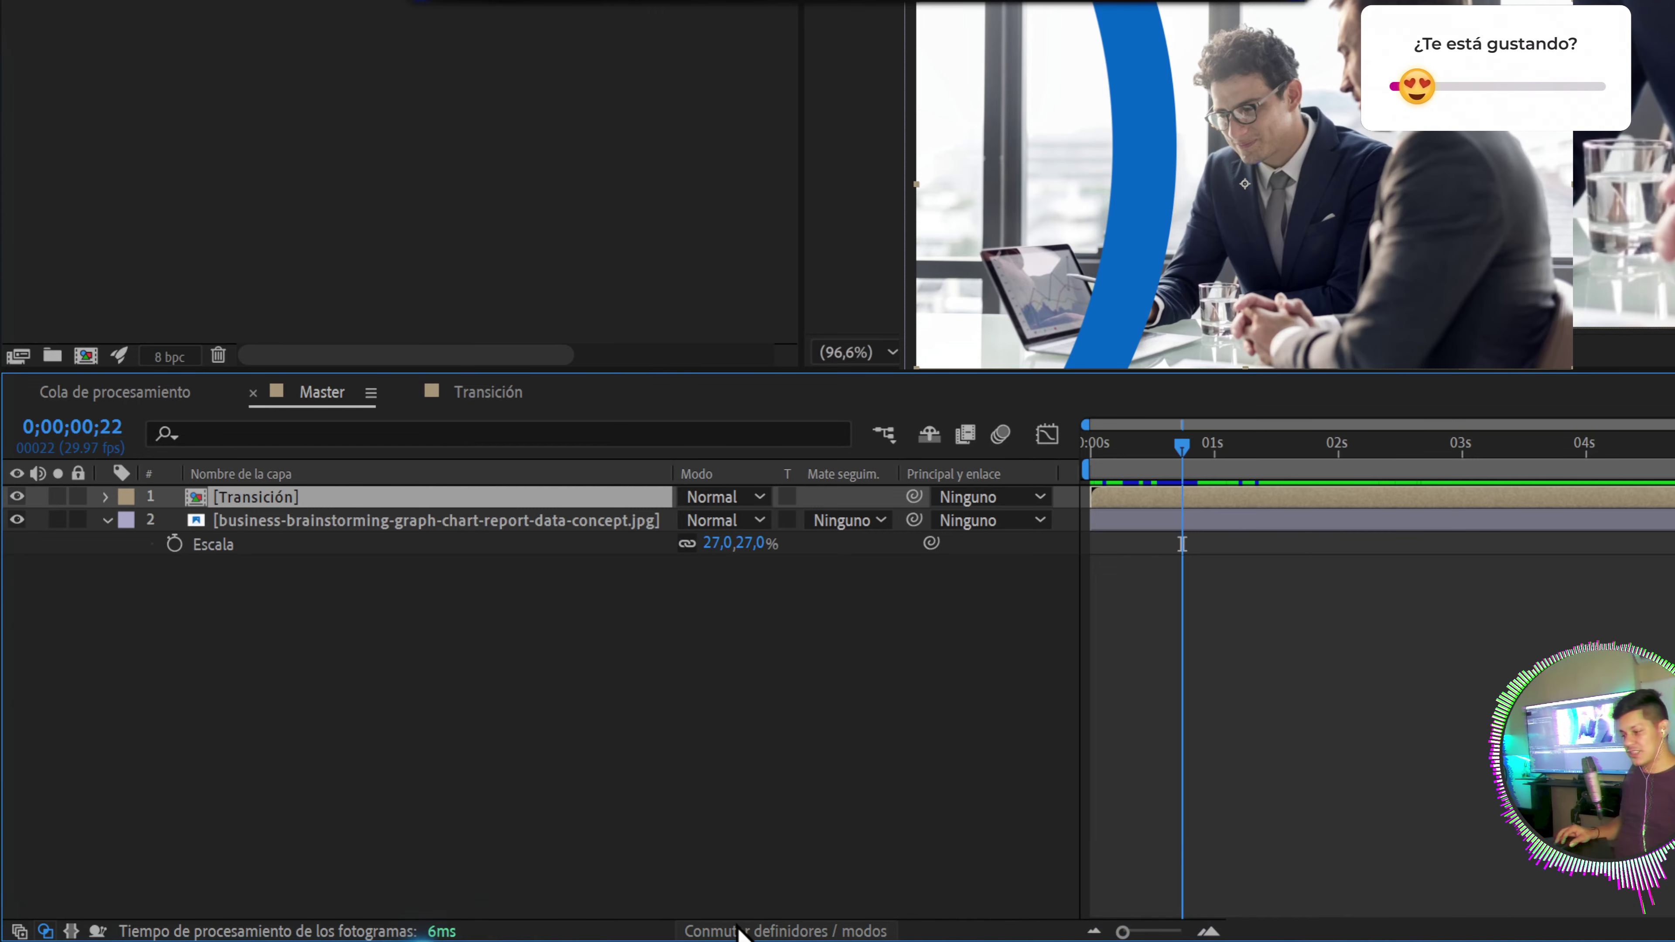
left_click(740, 931)
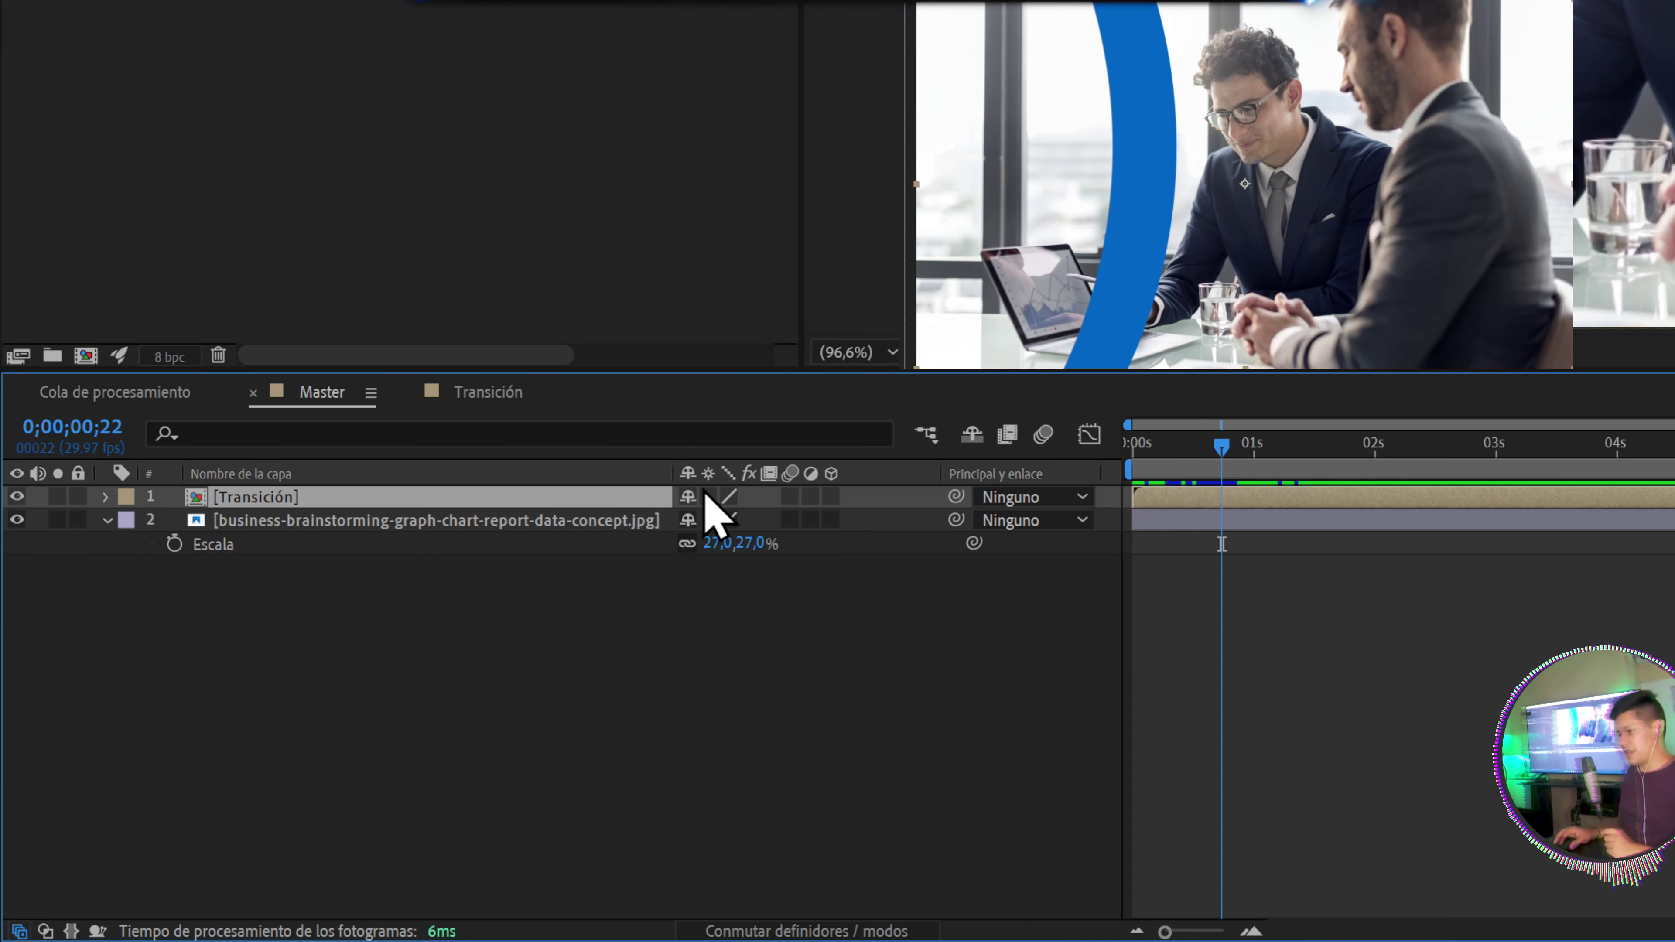
key("F2")
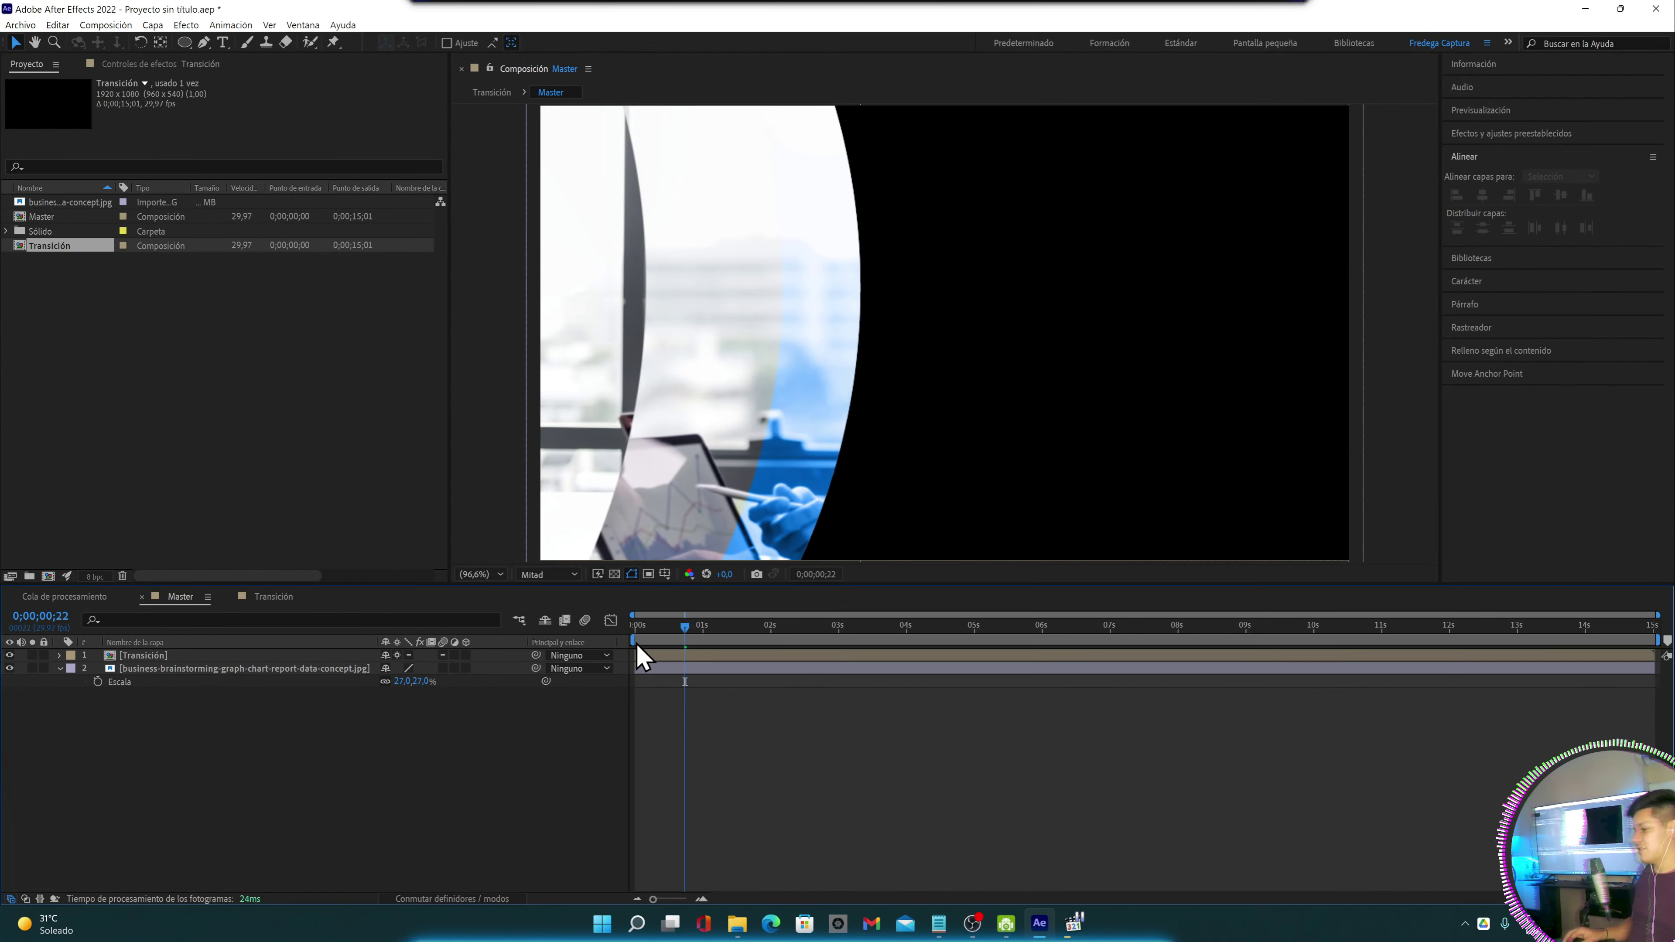
mouse_move(638, 636)
left_mouse_down()
mouse_move(729, 636)
mouse_move(705, 653)
left_mouse_up()
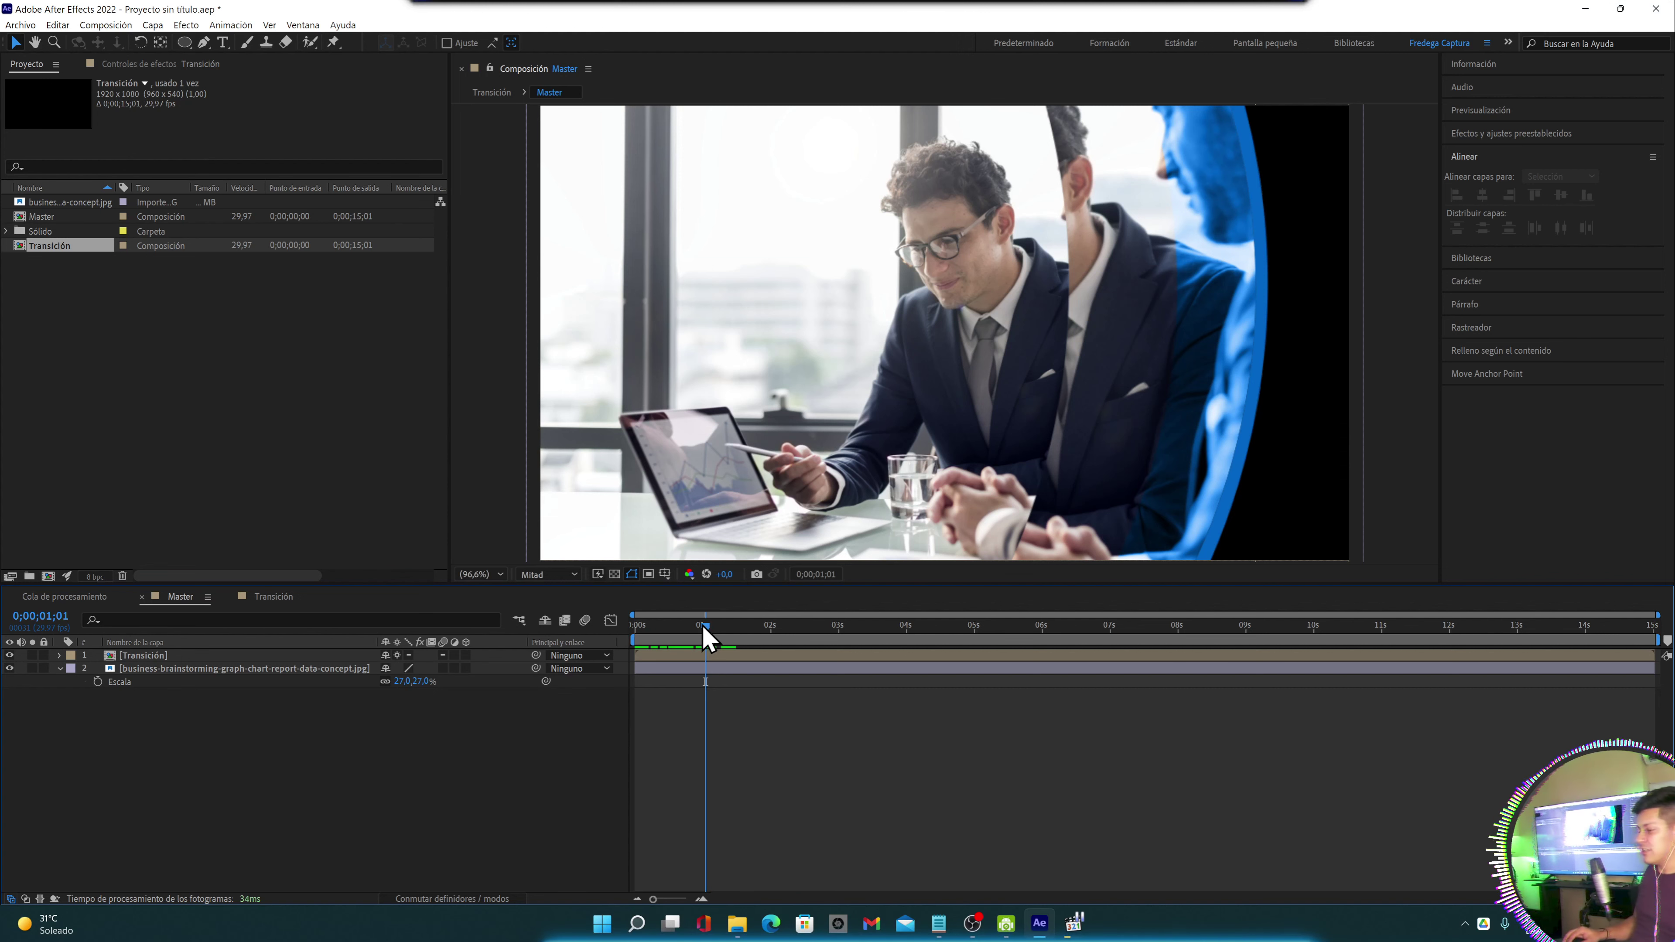
mouse_move(705, 637)
left_mouse_down()
mouse_move(653, 638)
mouse_move(709, 638)
left_mouse_up()
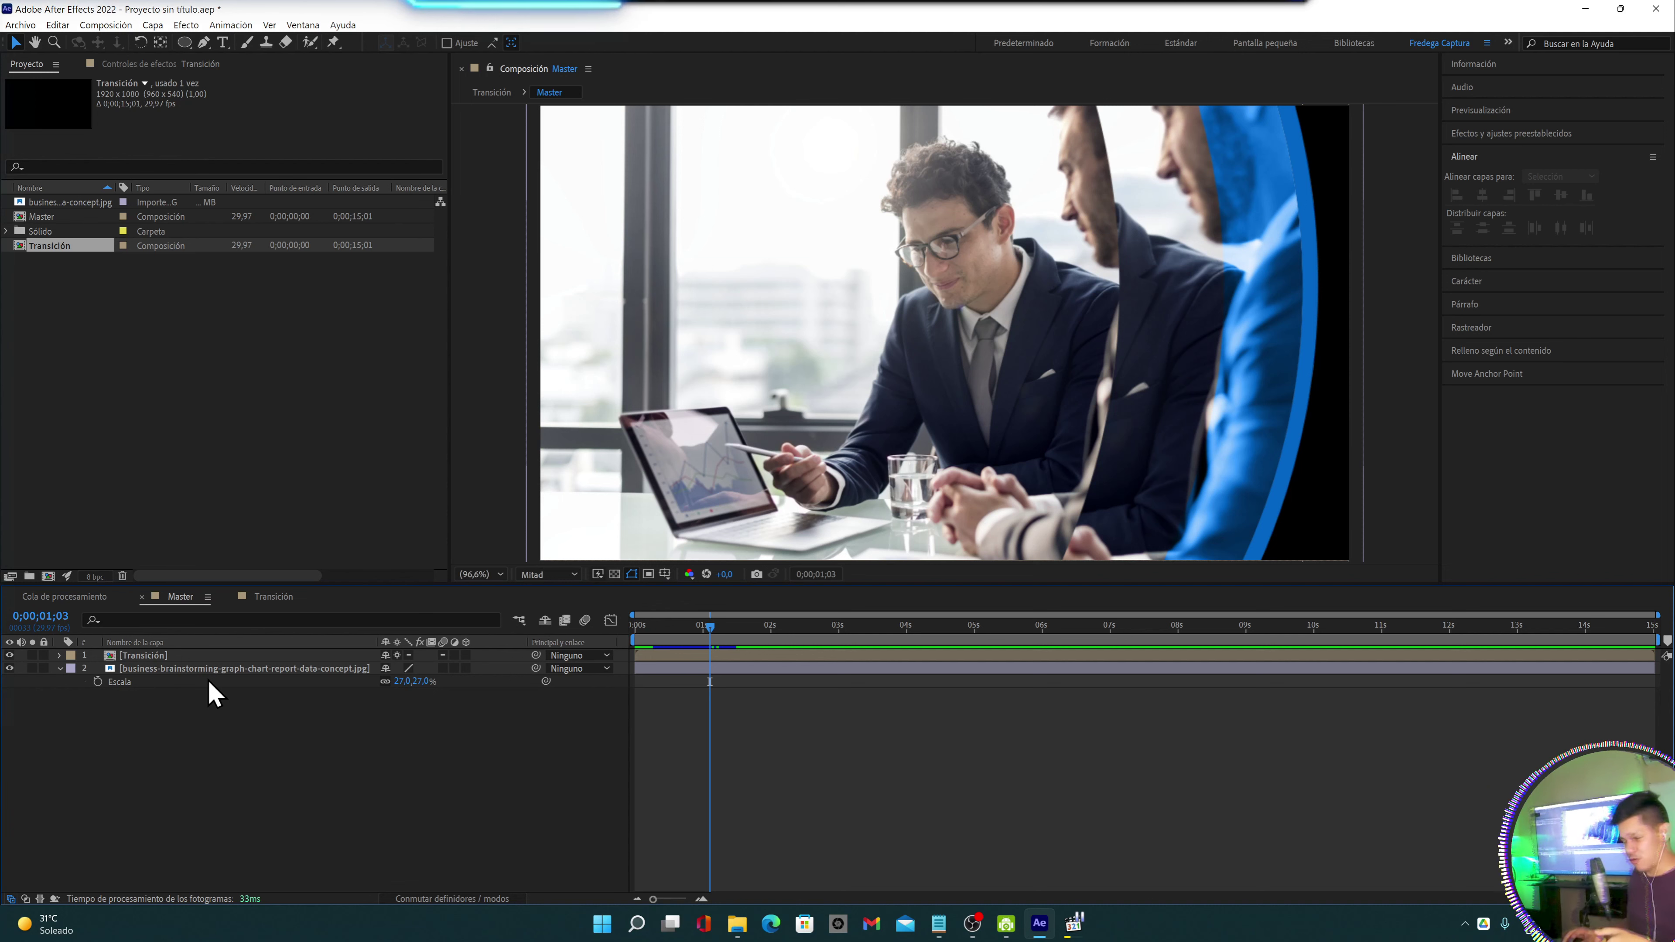
Add a new adjustment layer to the Master composition
right_click(166, 717)
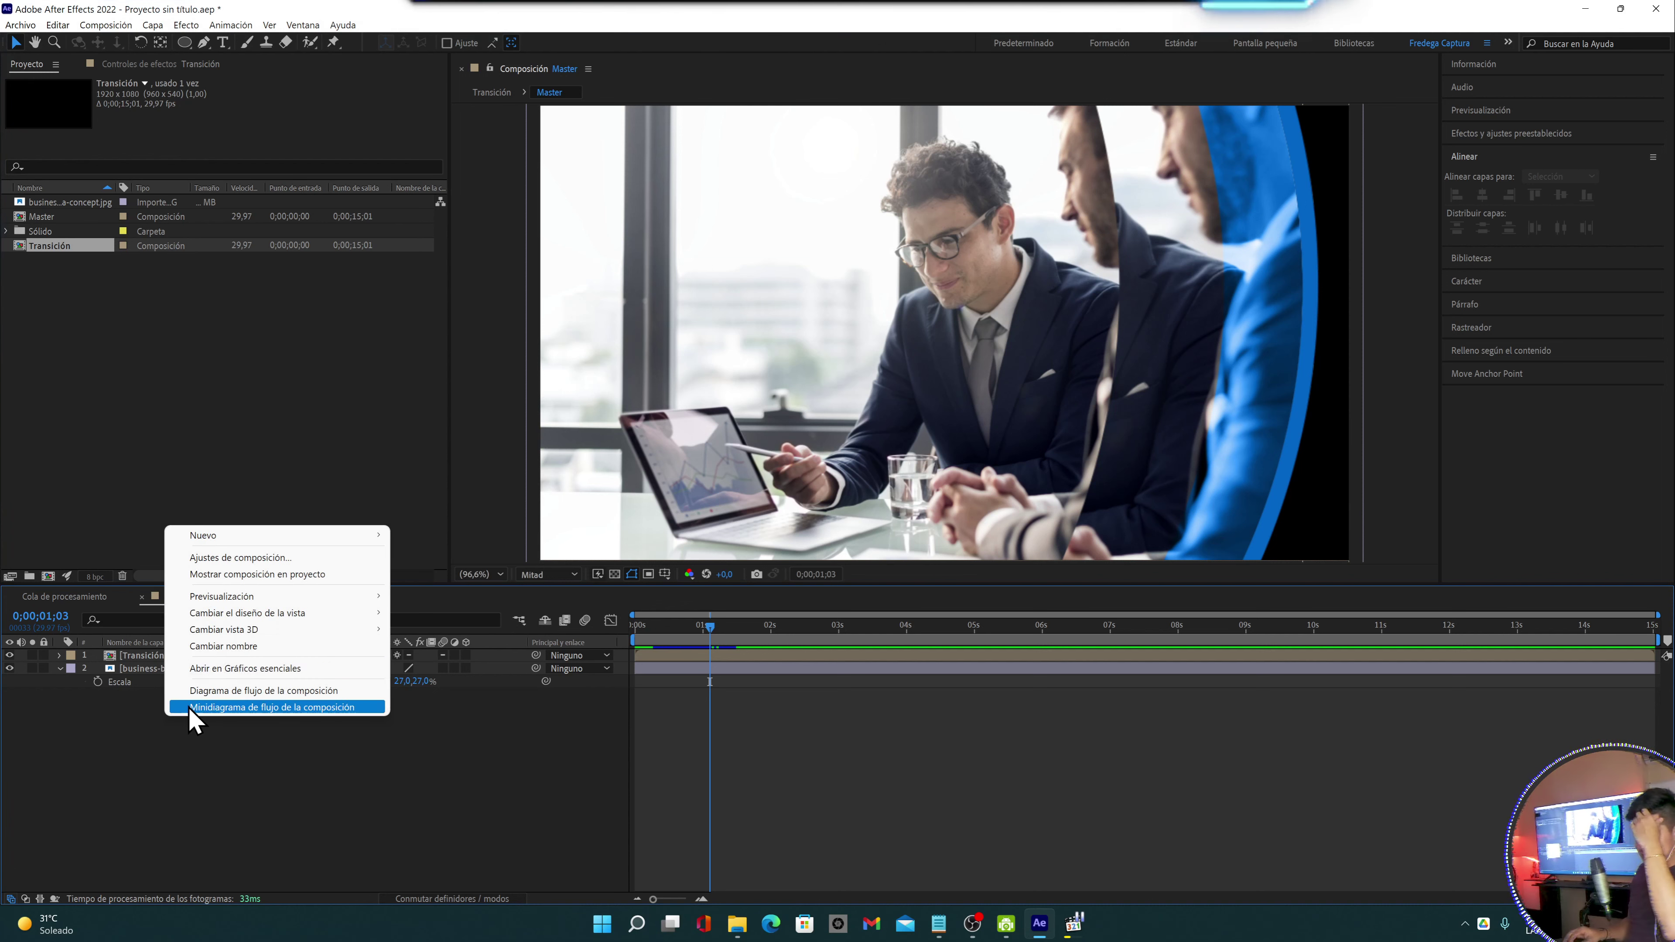
mouse_move(251, 536)
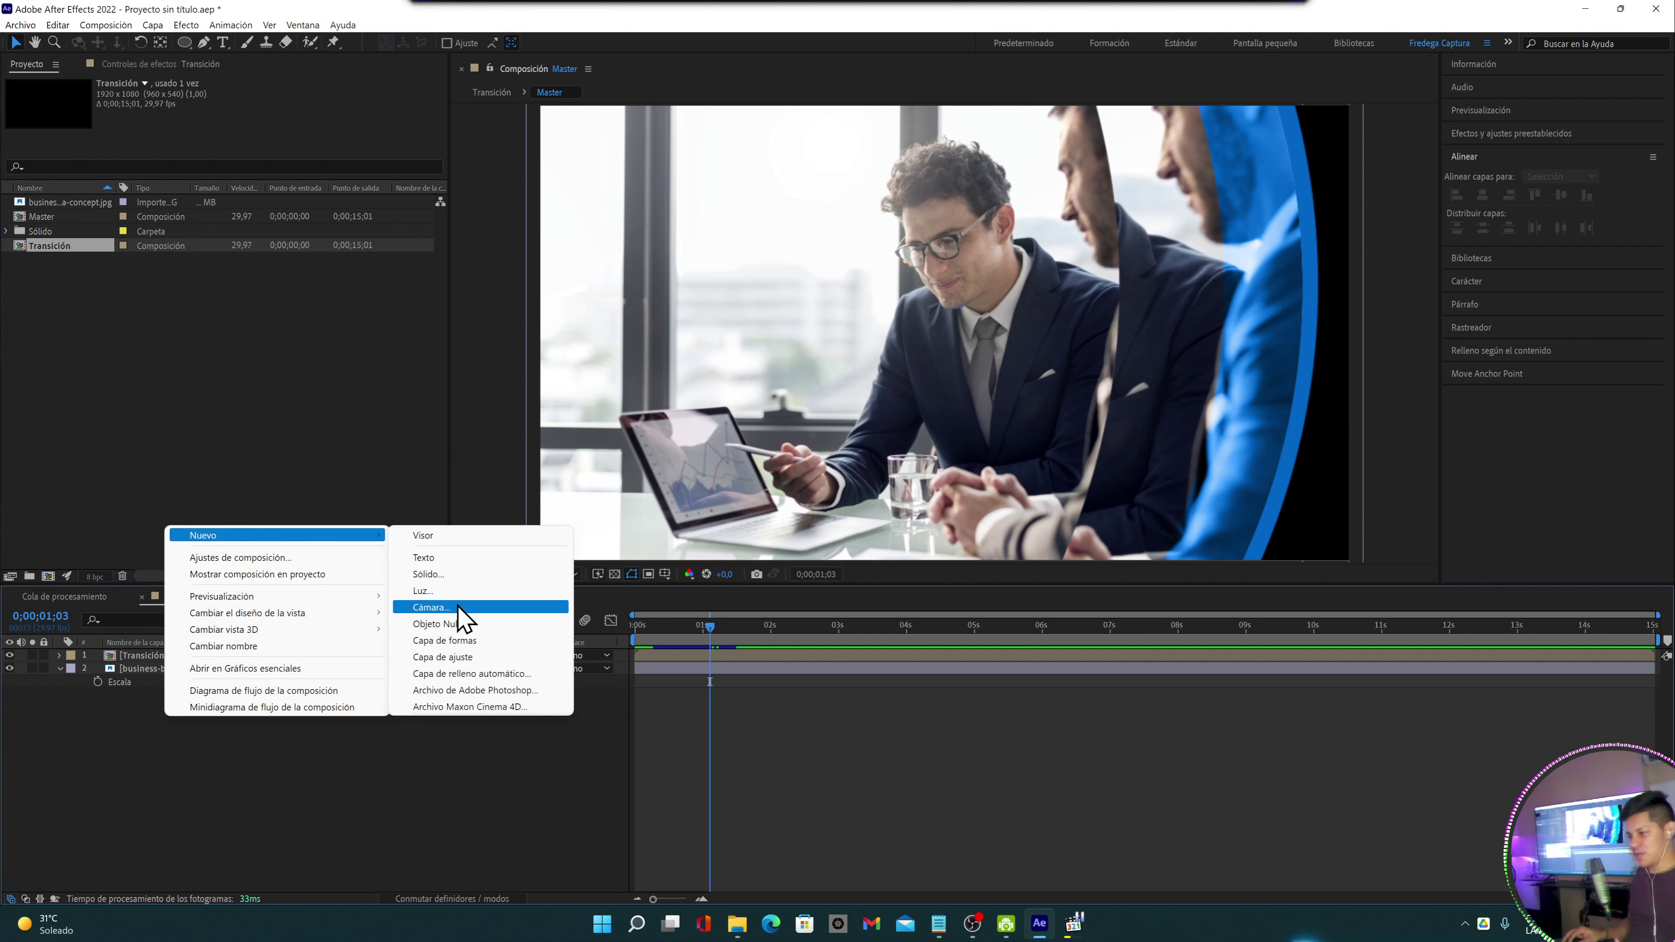
left_click(452, 657)
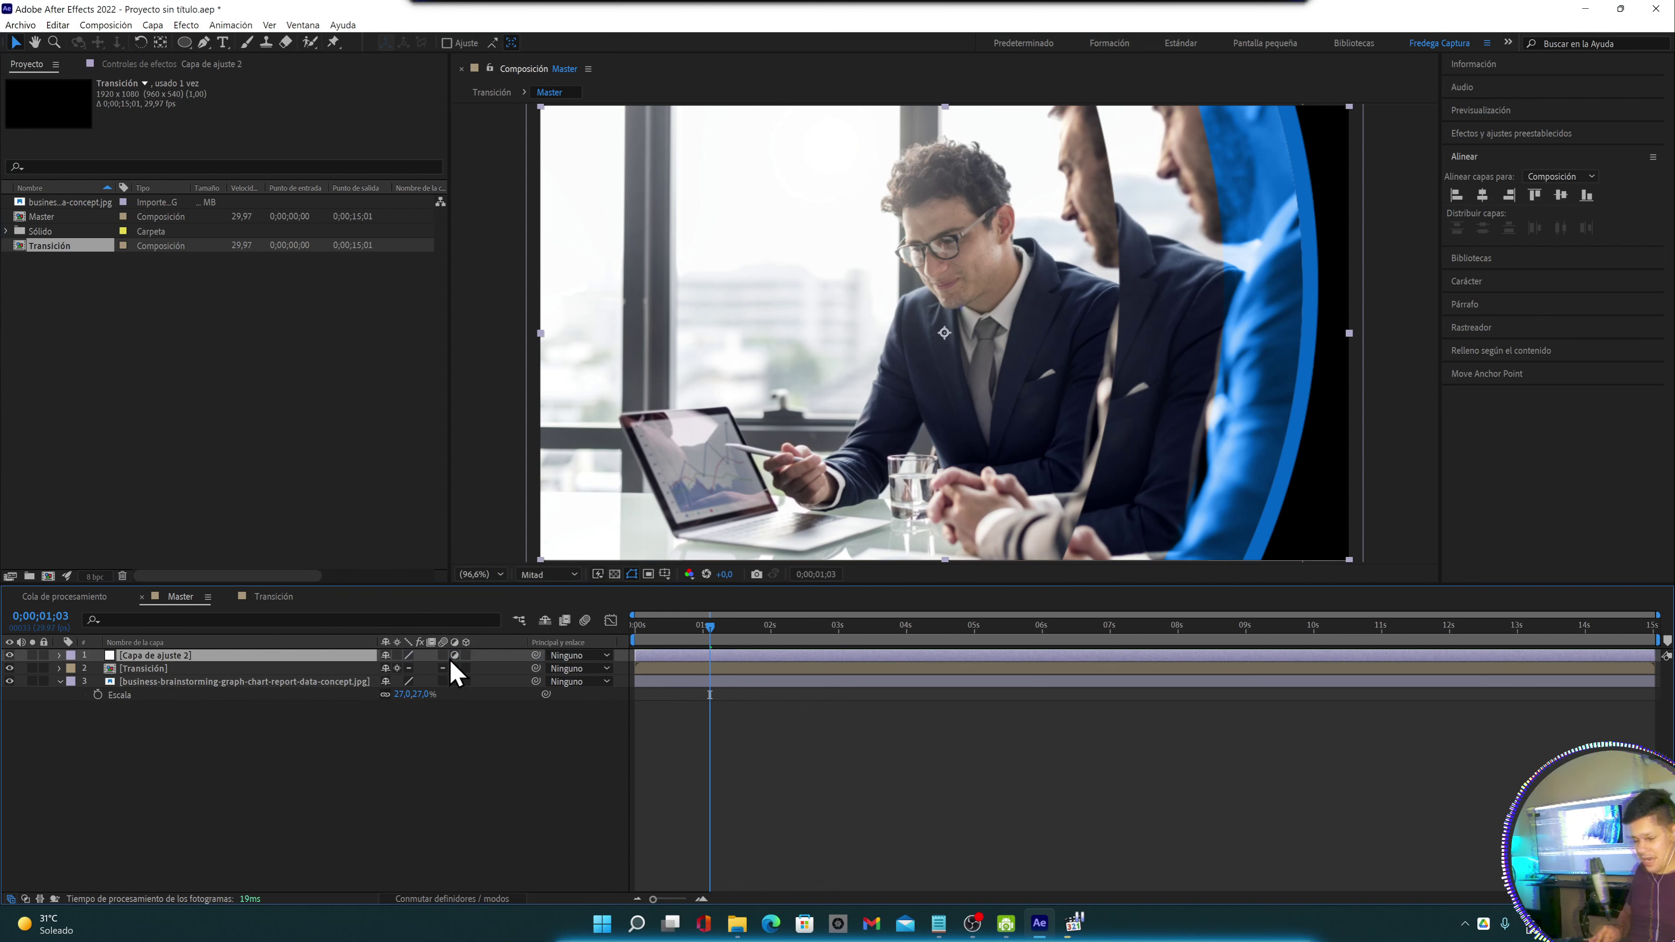
key("End")
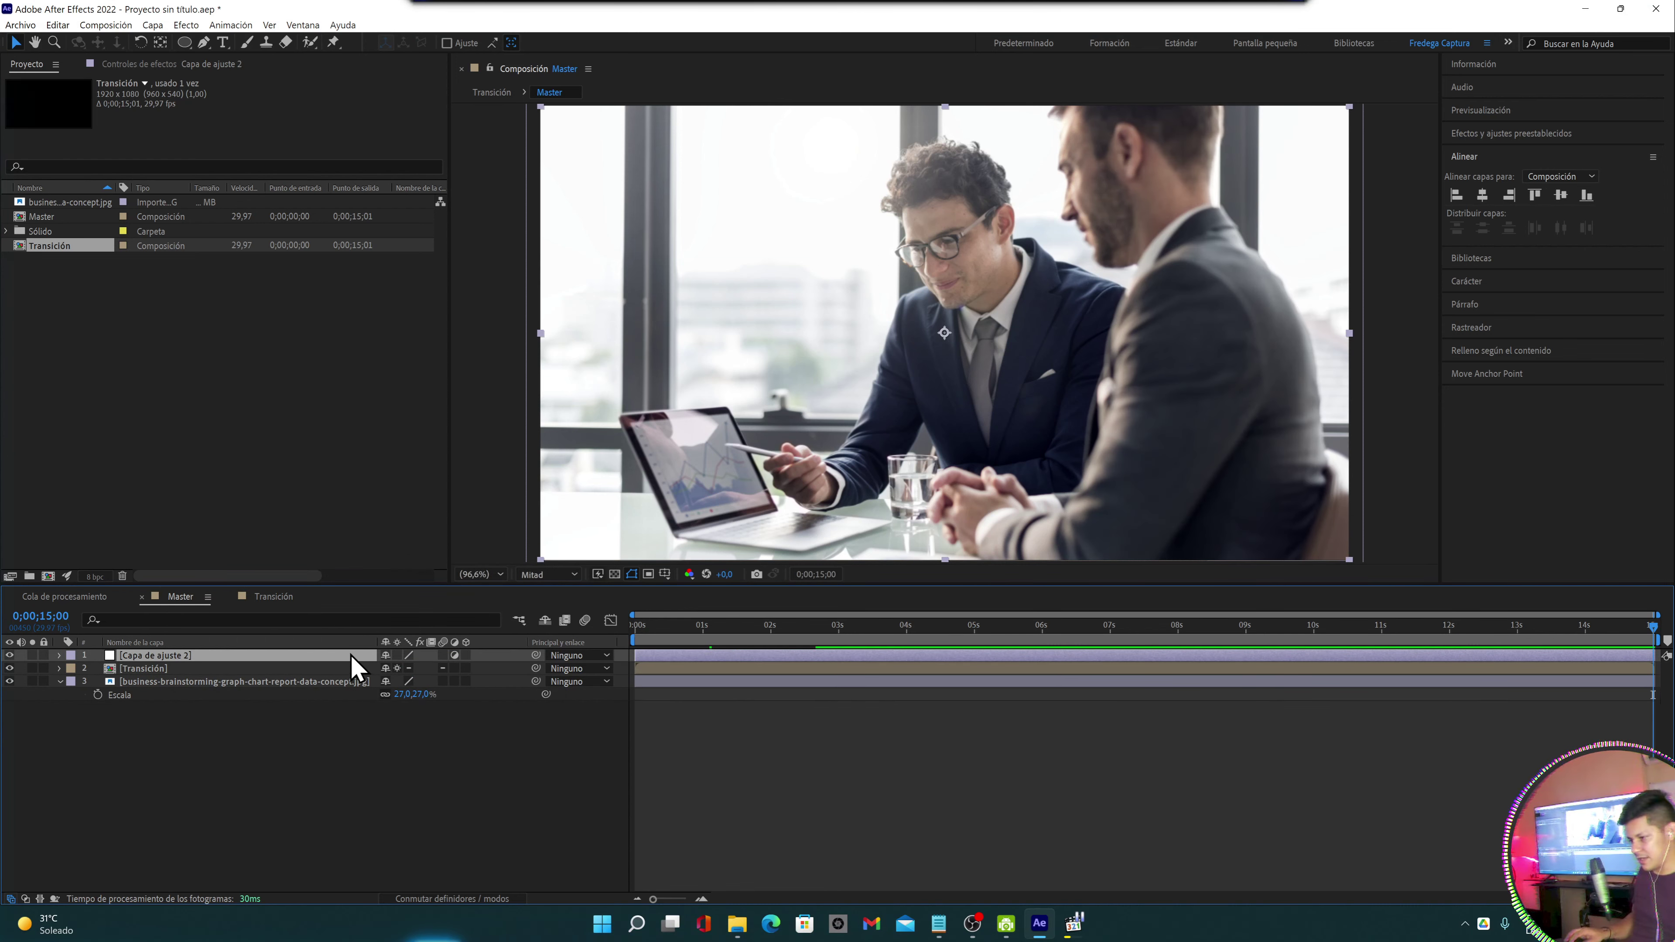
Rename the adjustment layer Controlaadores, select it, and browse the Effect > Expression Controls menu
key("Return")
type("Con")
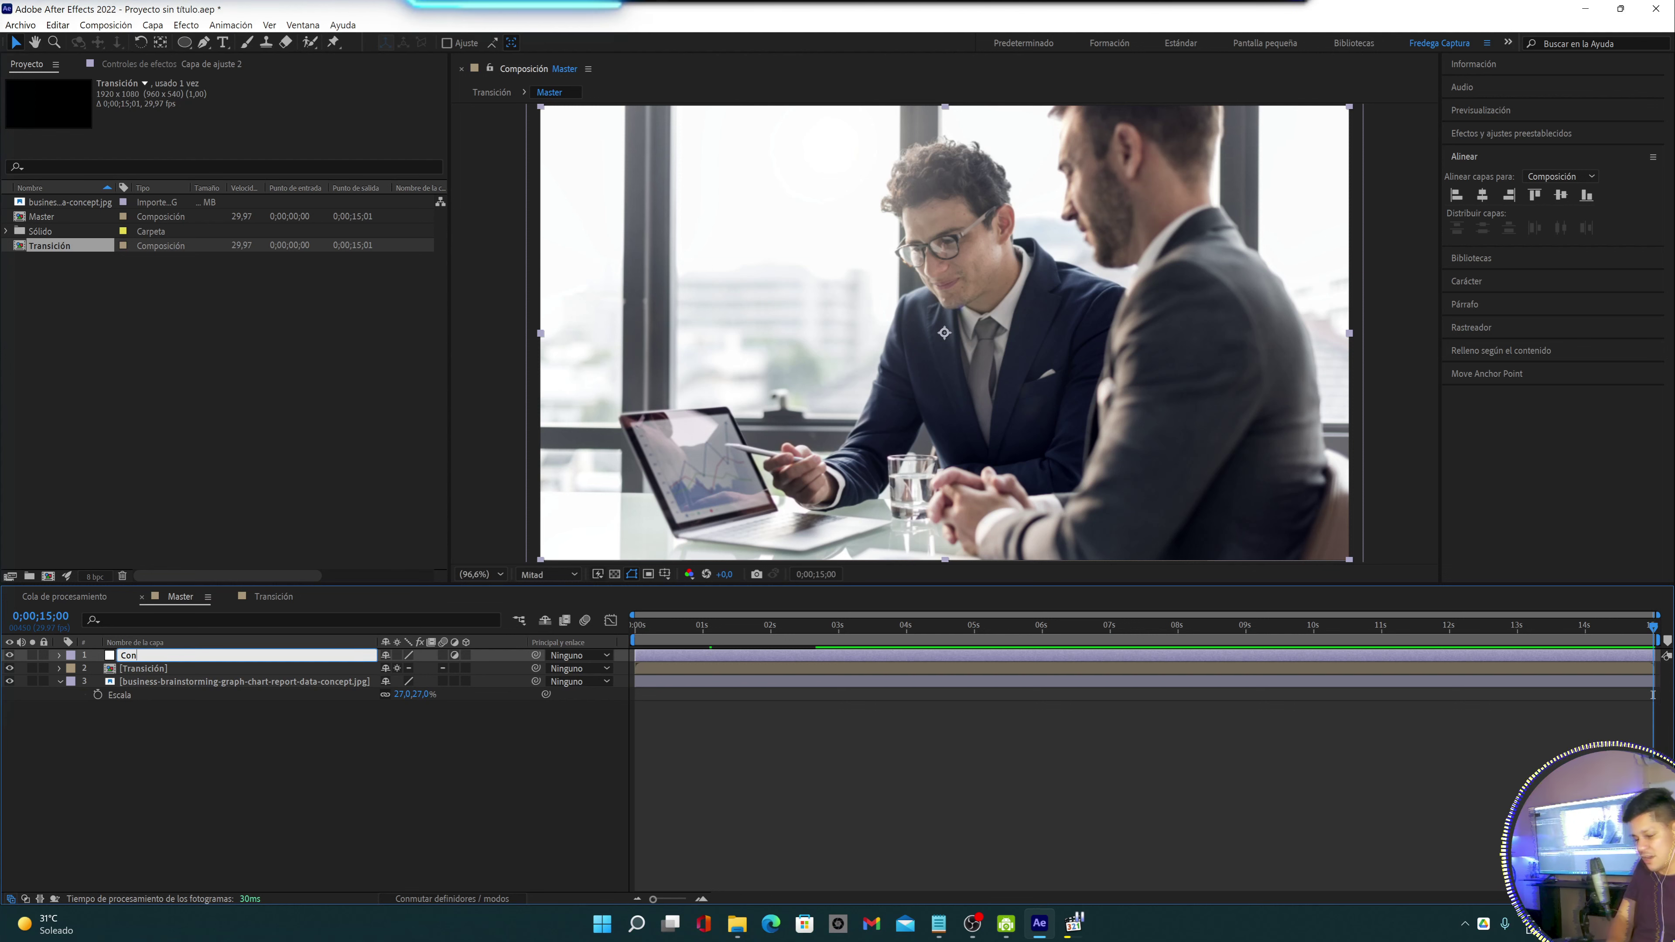
type("trolaadores")
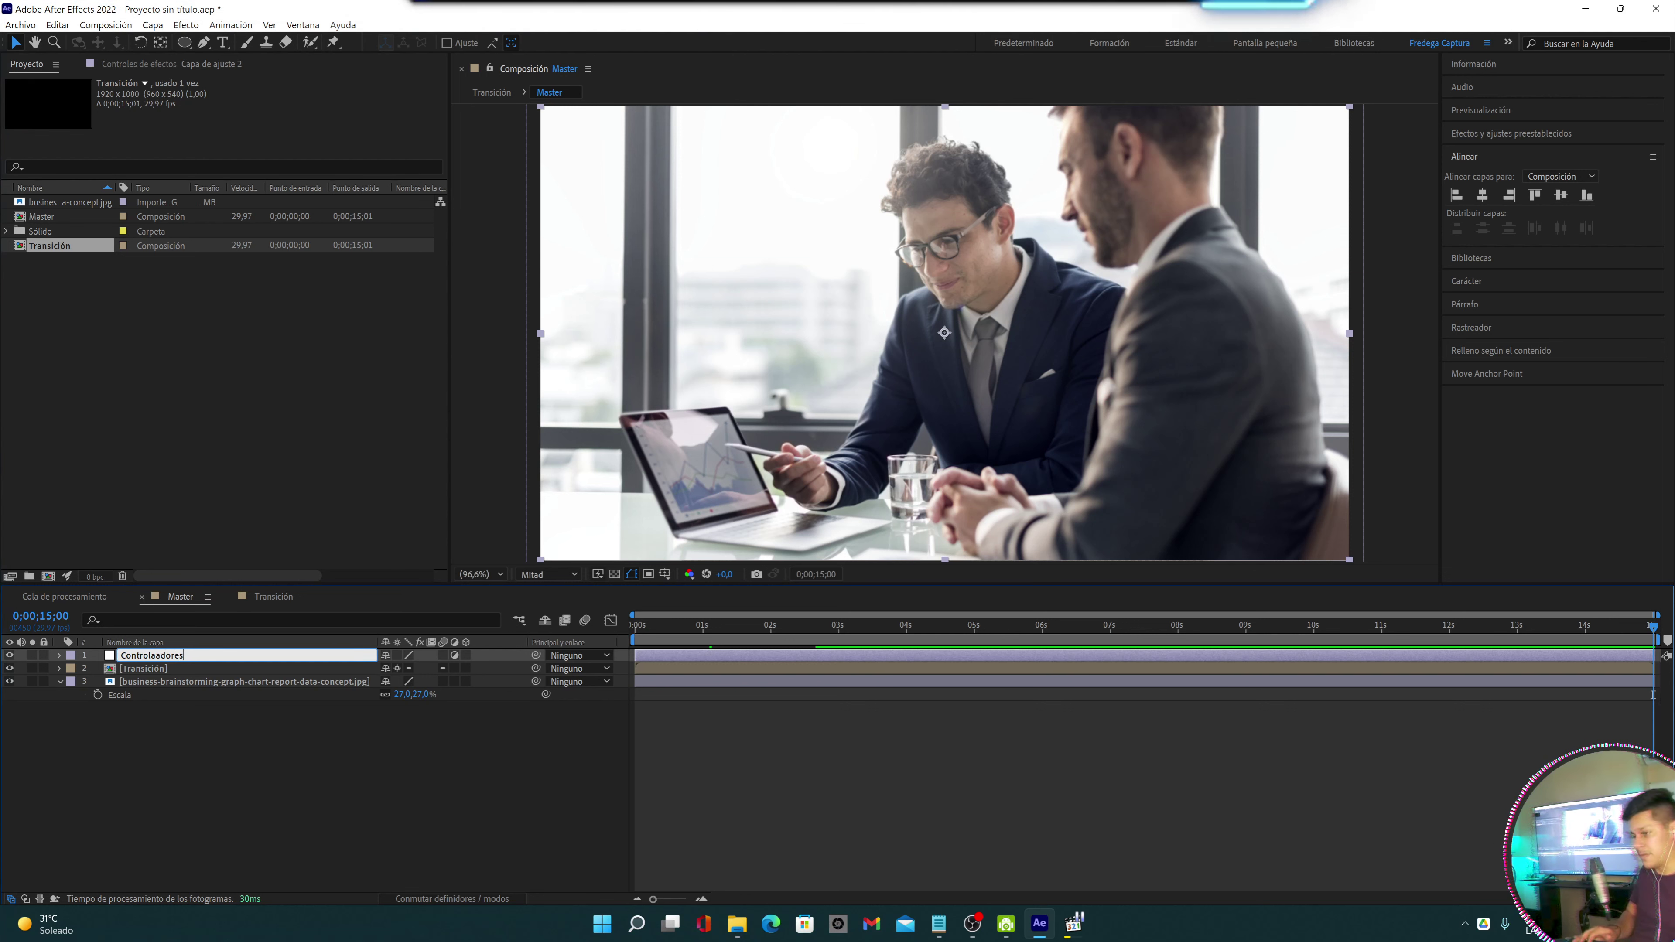
left_click(395, 803)
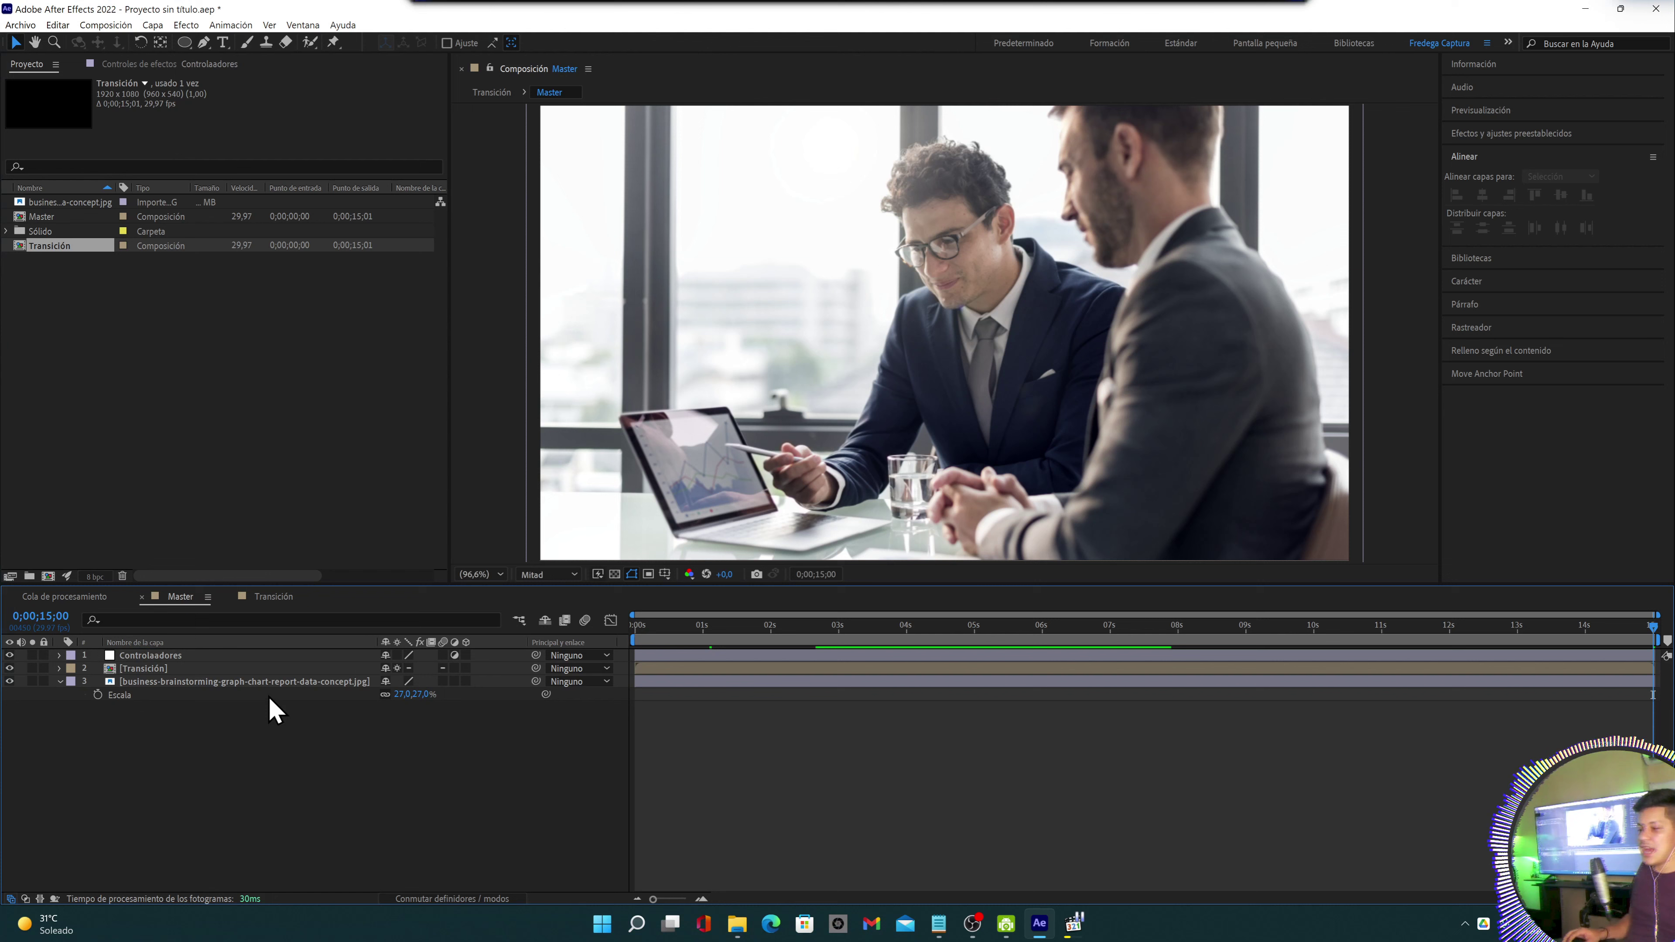
left_click(228, 659)
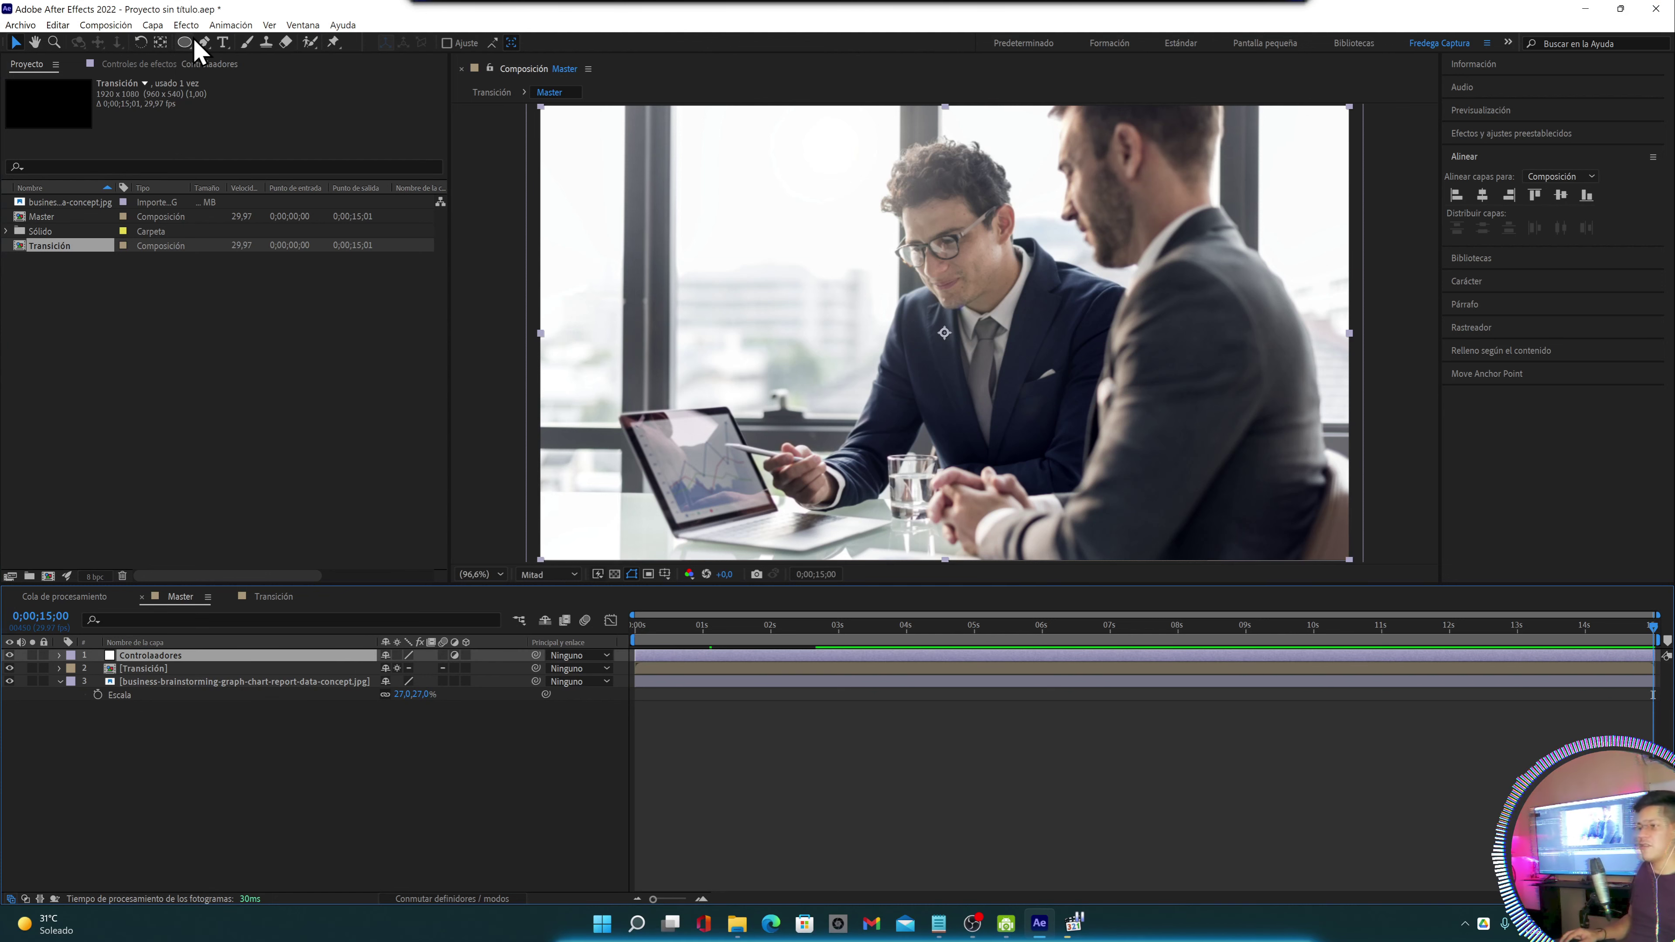
left_click(186, 24)
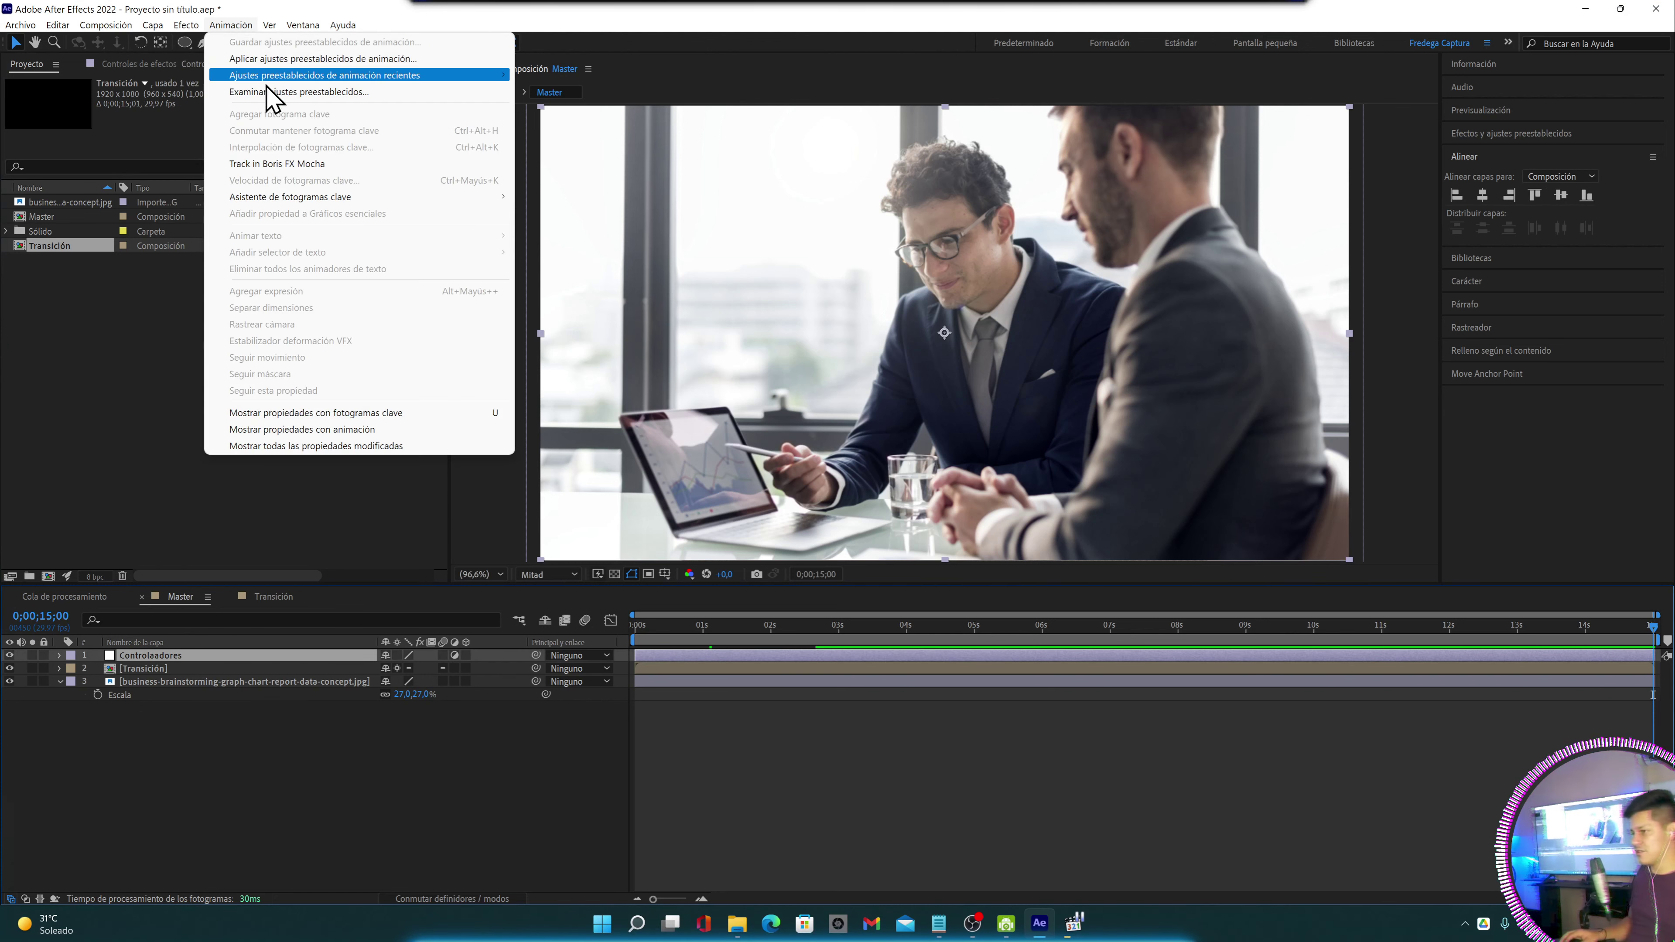
mouse_move(396, 197)
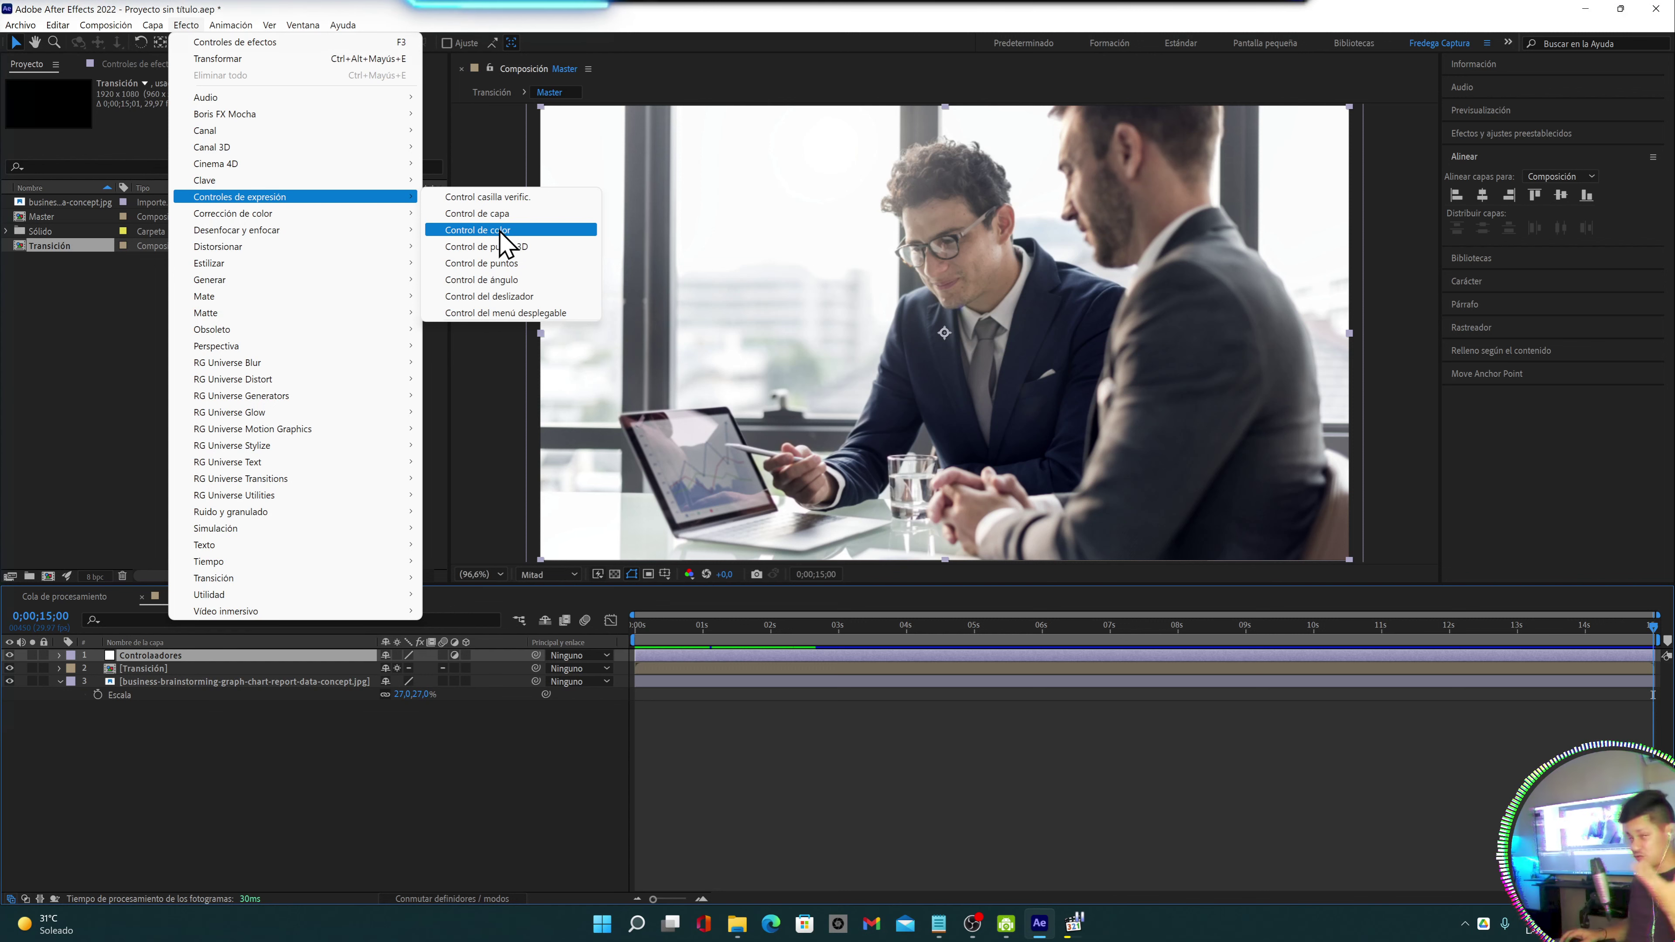
Apply a Color Control to Controlaadores and rename it Color del Borde Transición
left_click(499, 231)
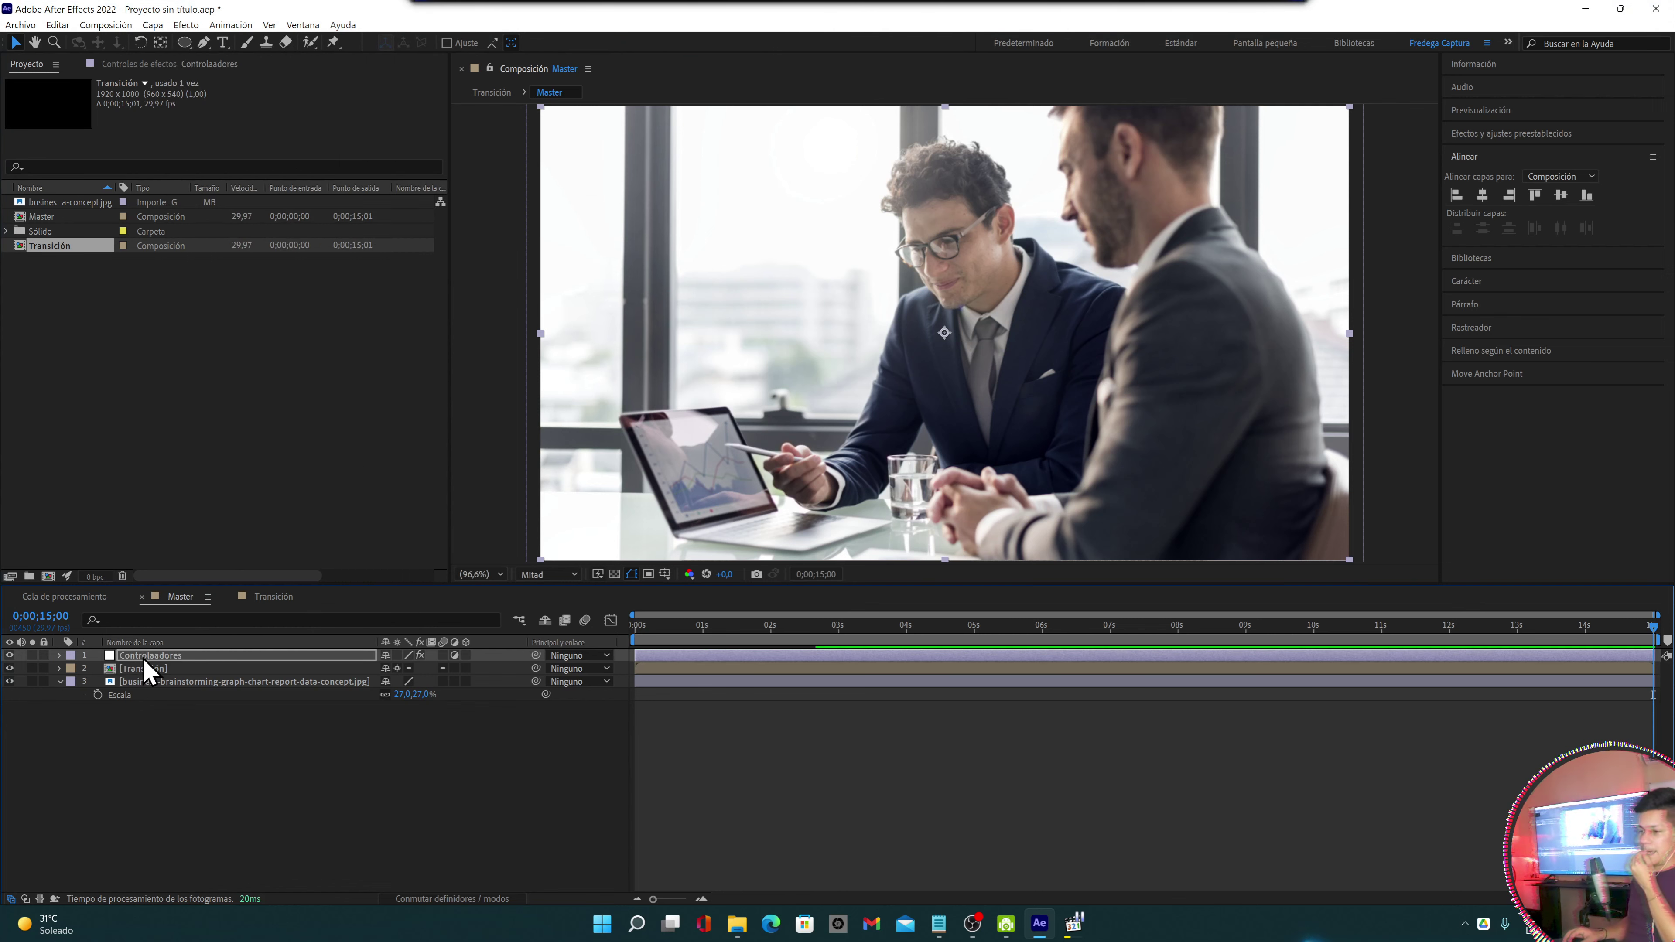
left_click(154, 67)
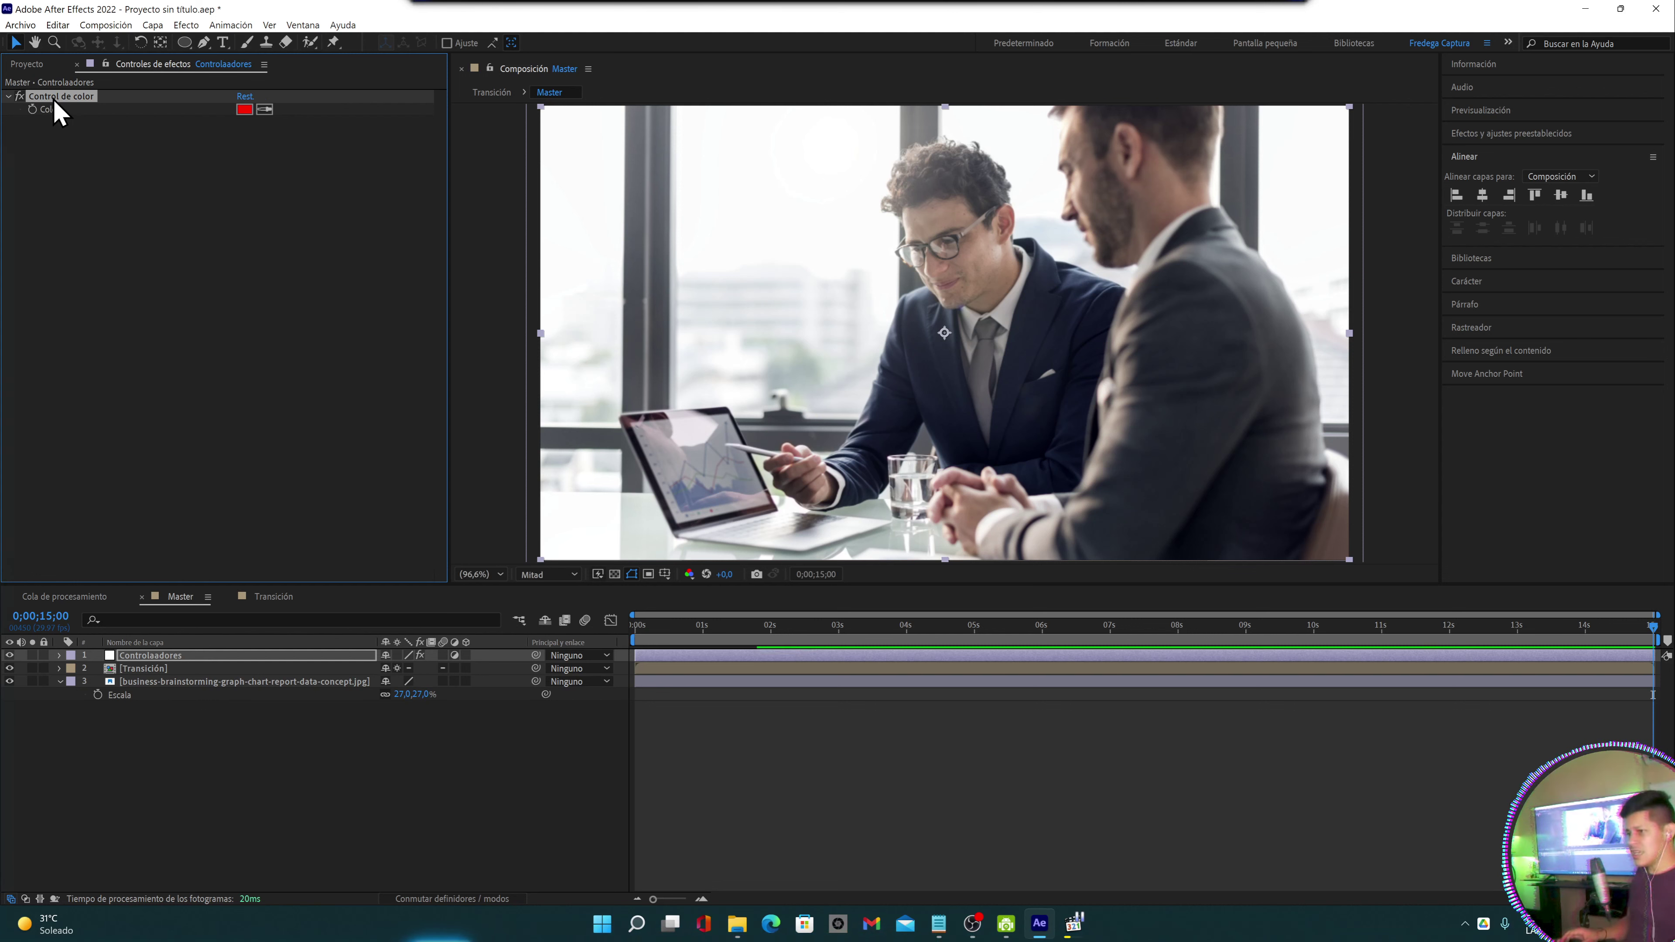
key("Return")
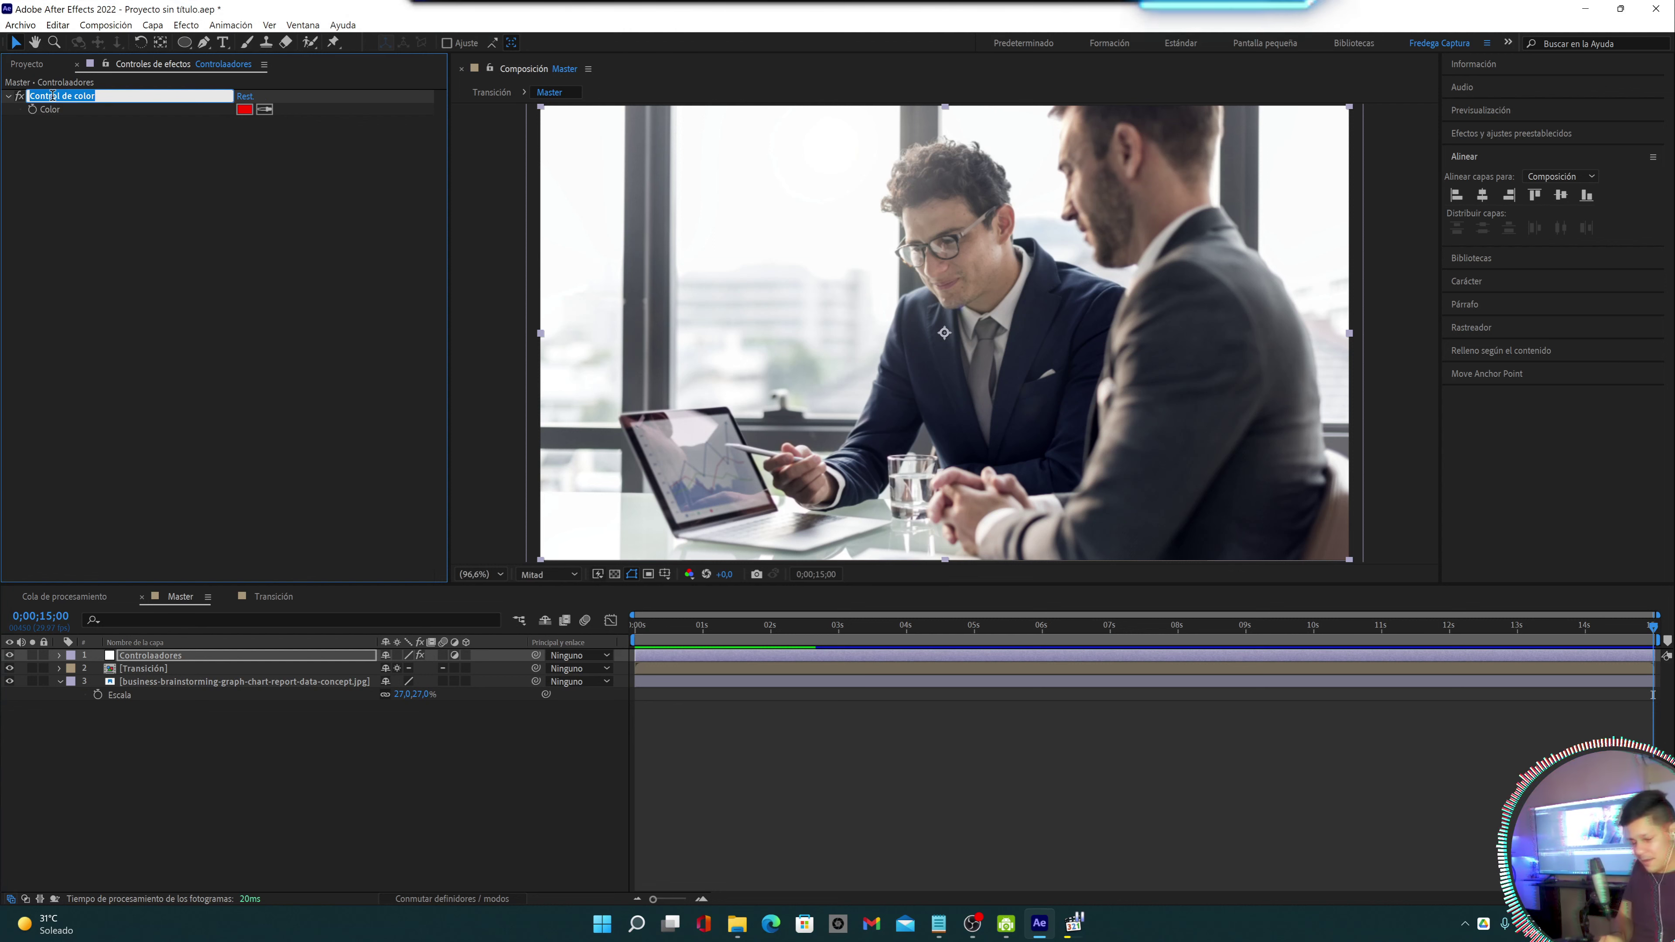
type("Color del Borde Transición")
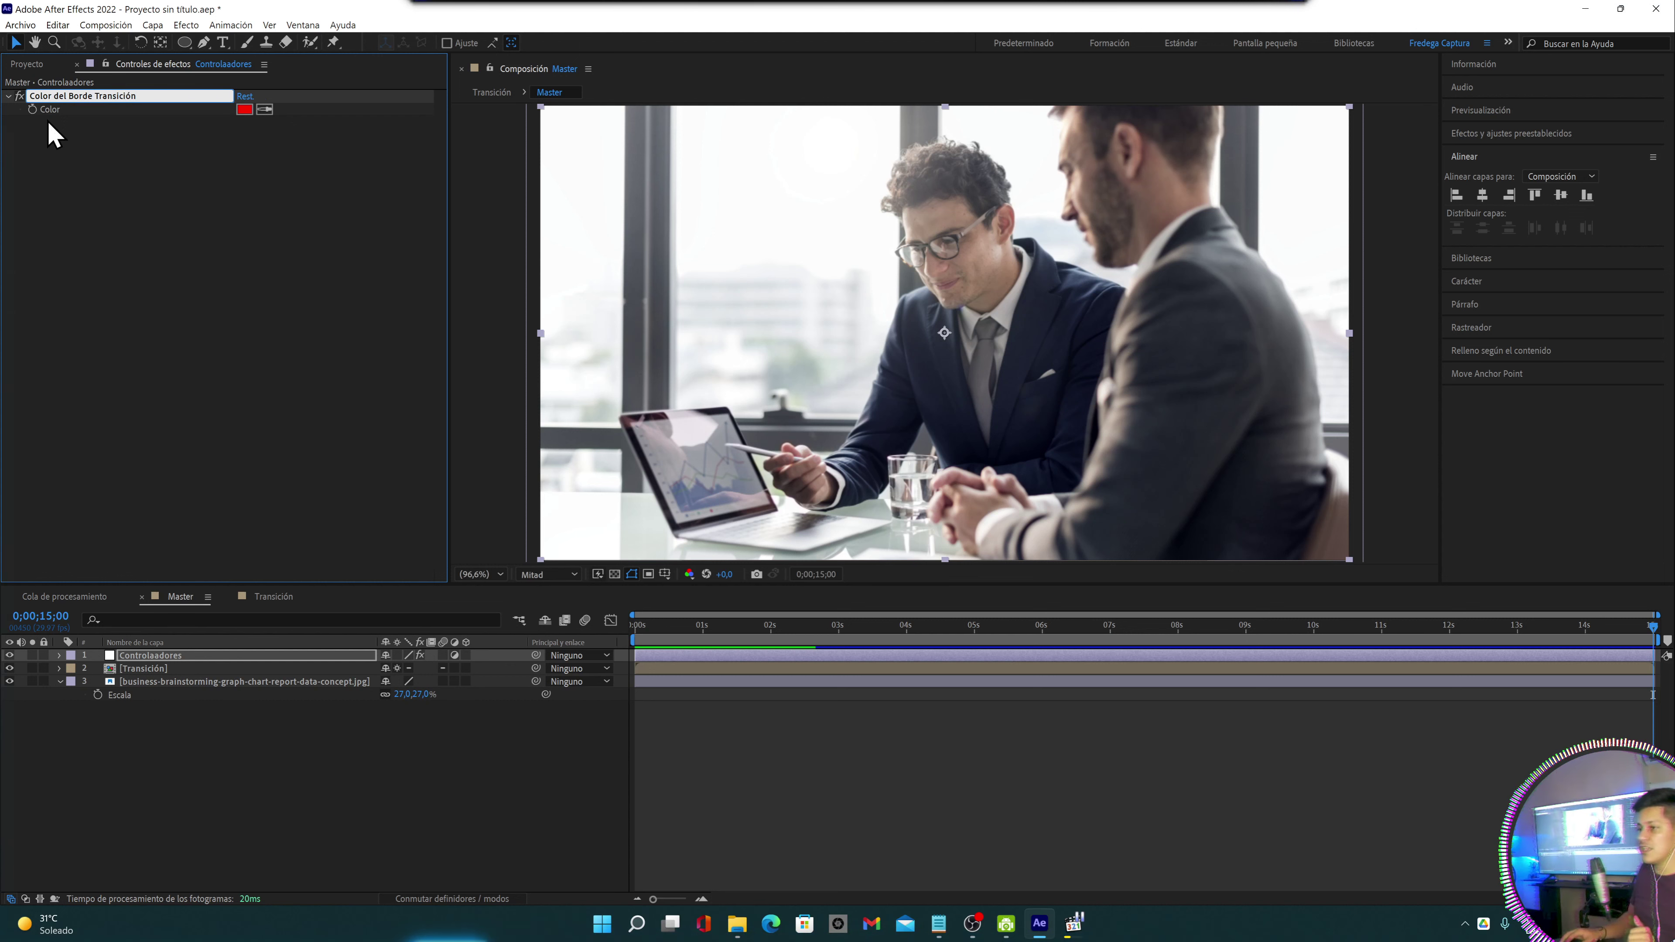
key("Return")
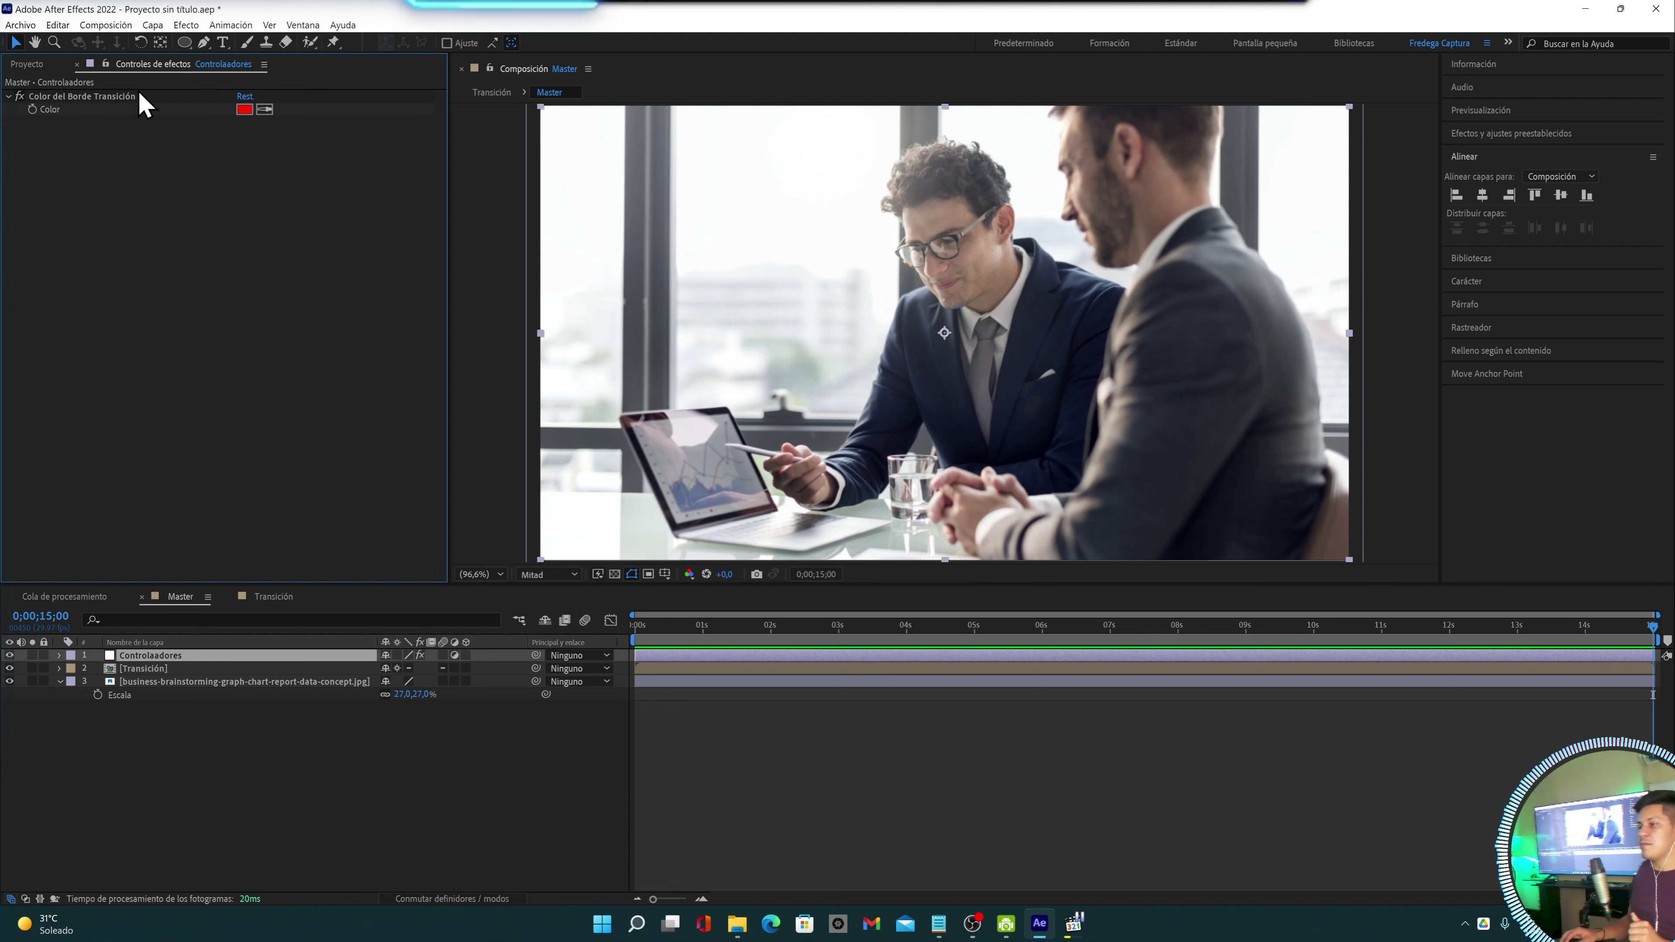
Duplicate the color control and rename the copy Color del Tinción Ttransición
left_click(107, 97)
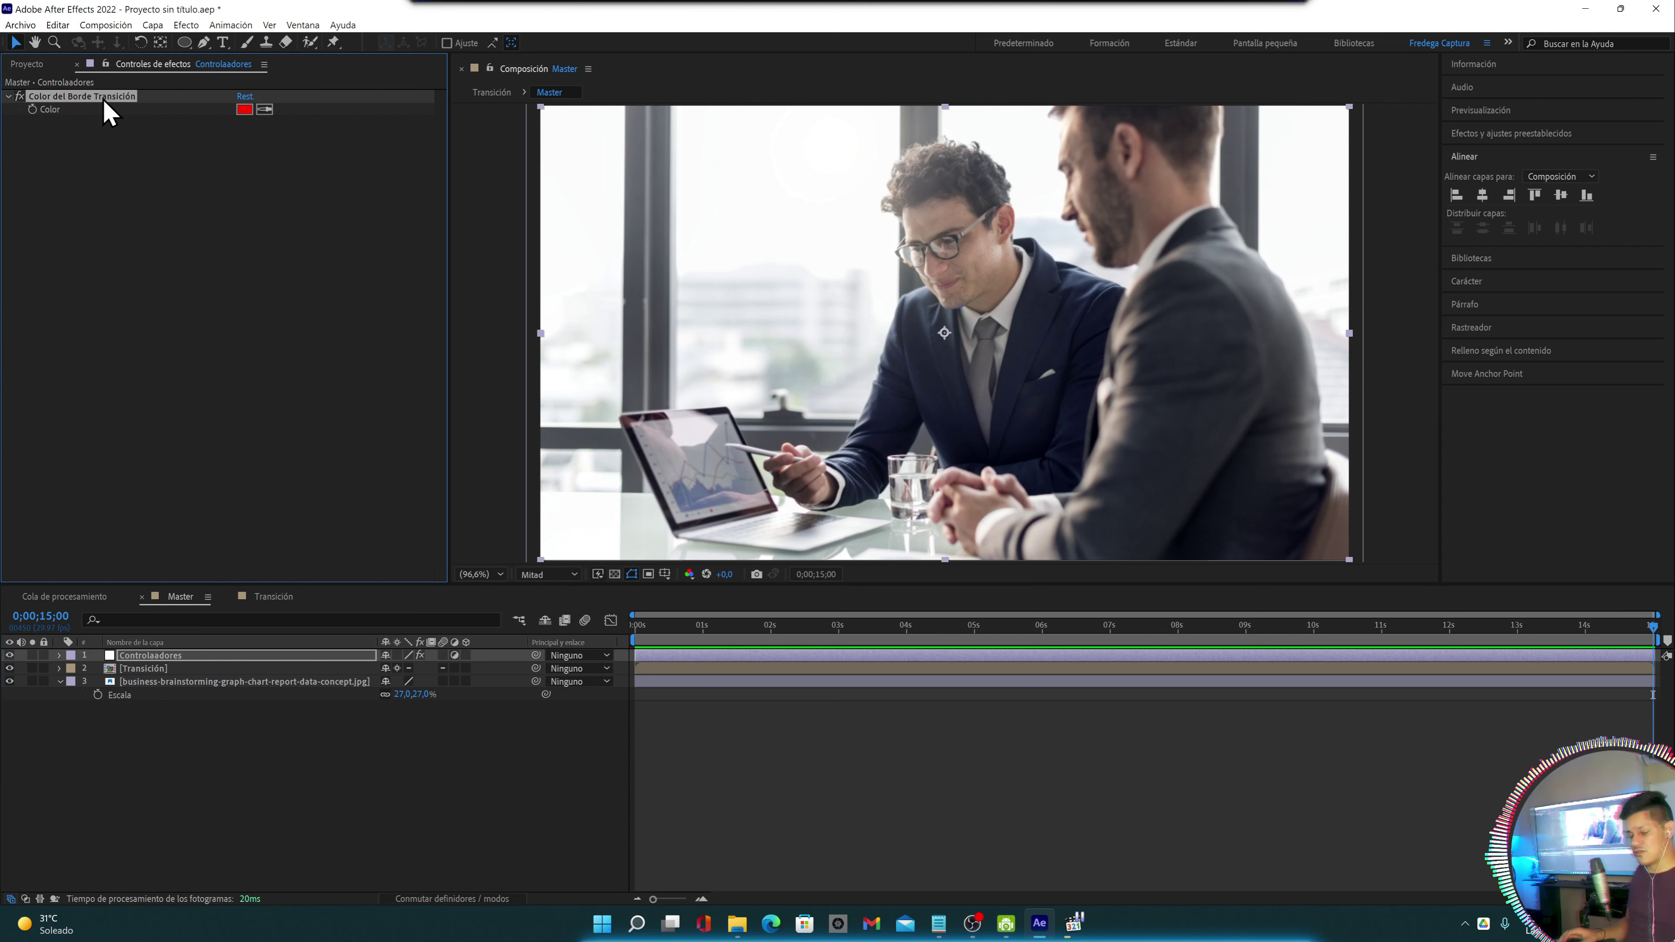
key("ctrl+d")
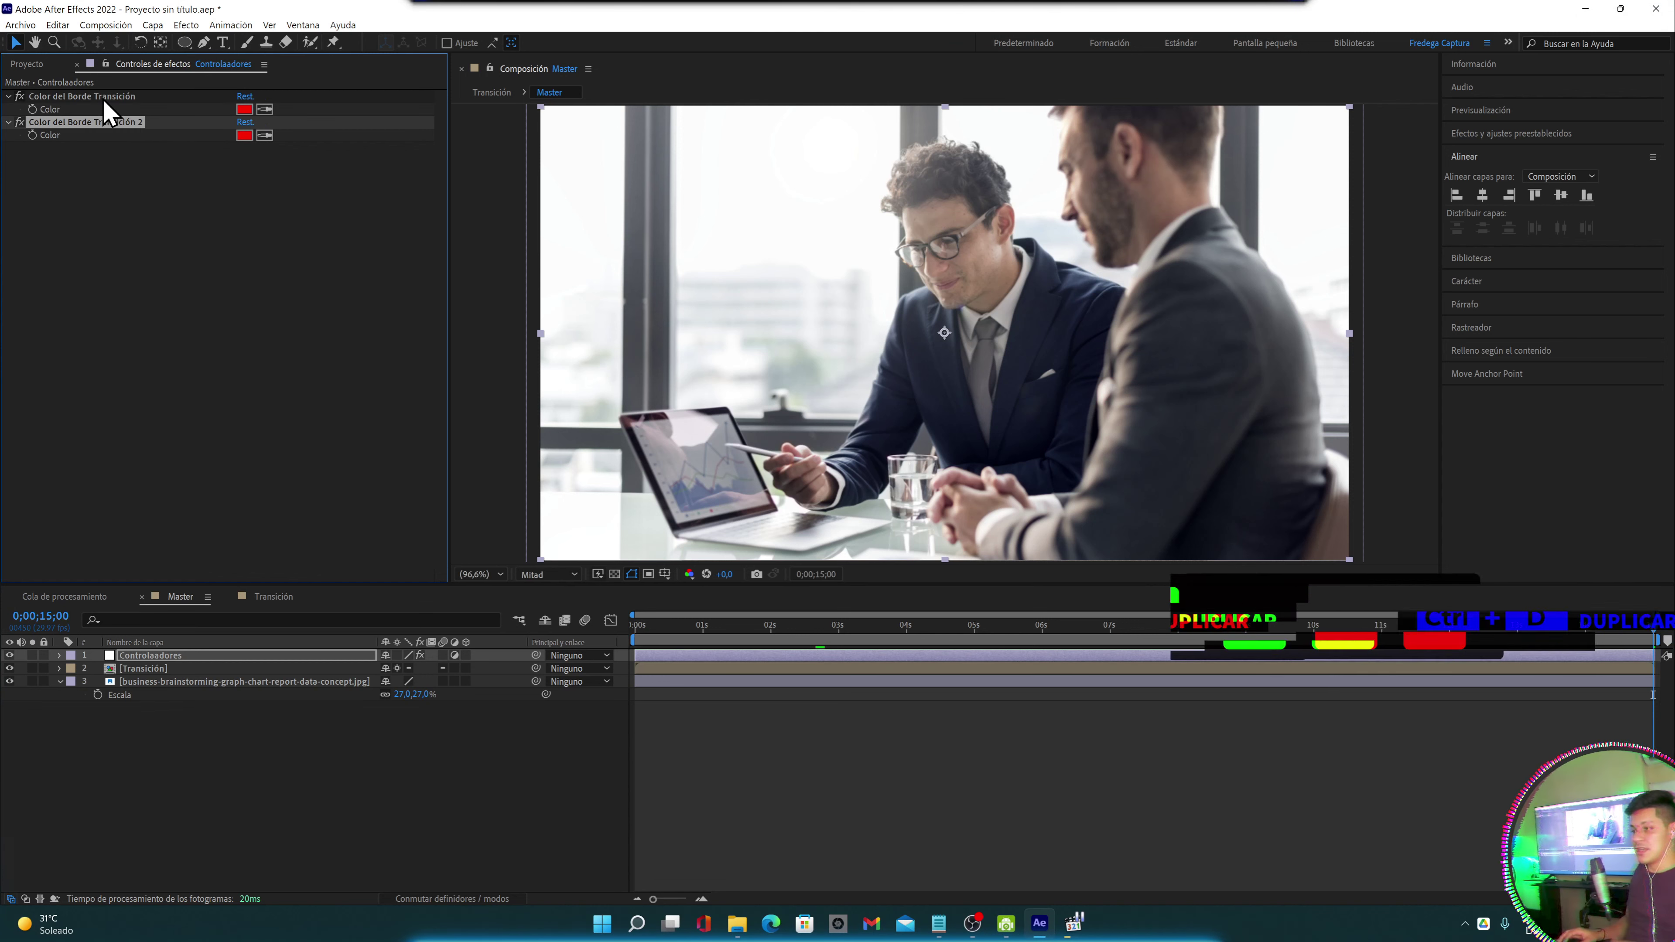
key("Return")
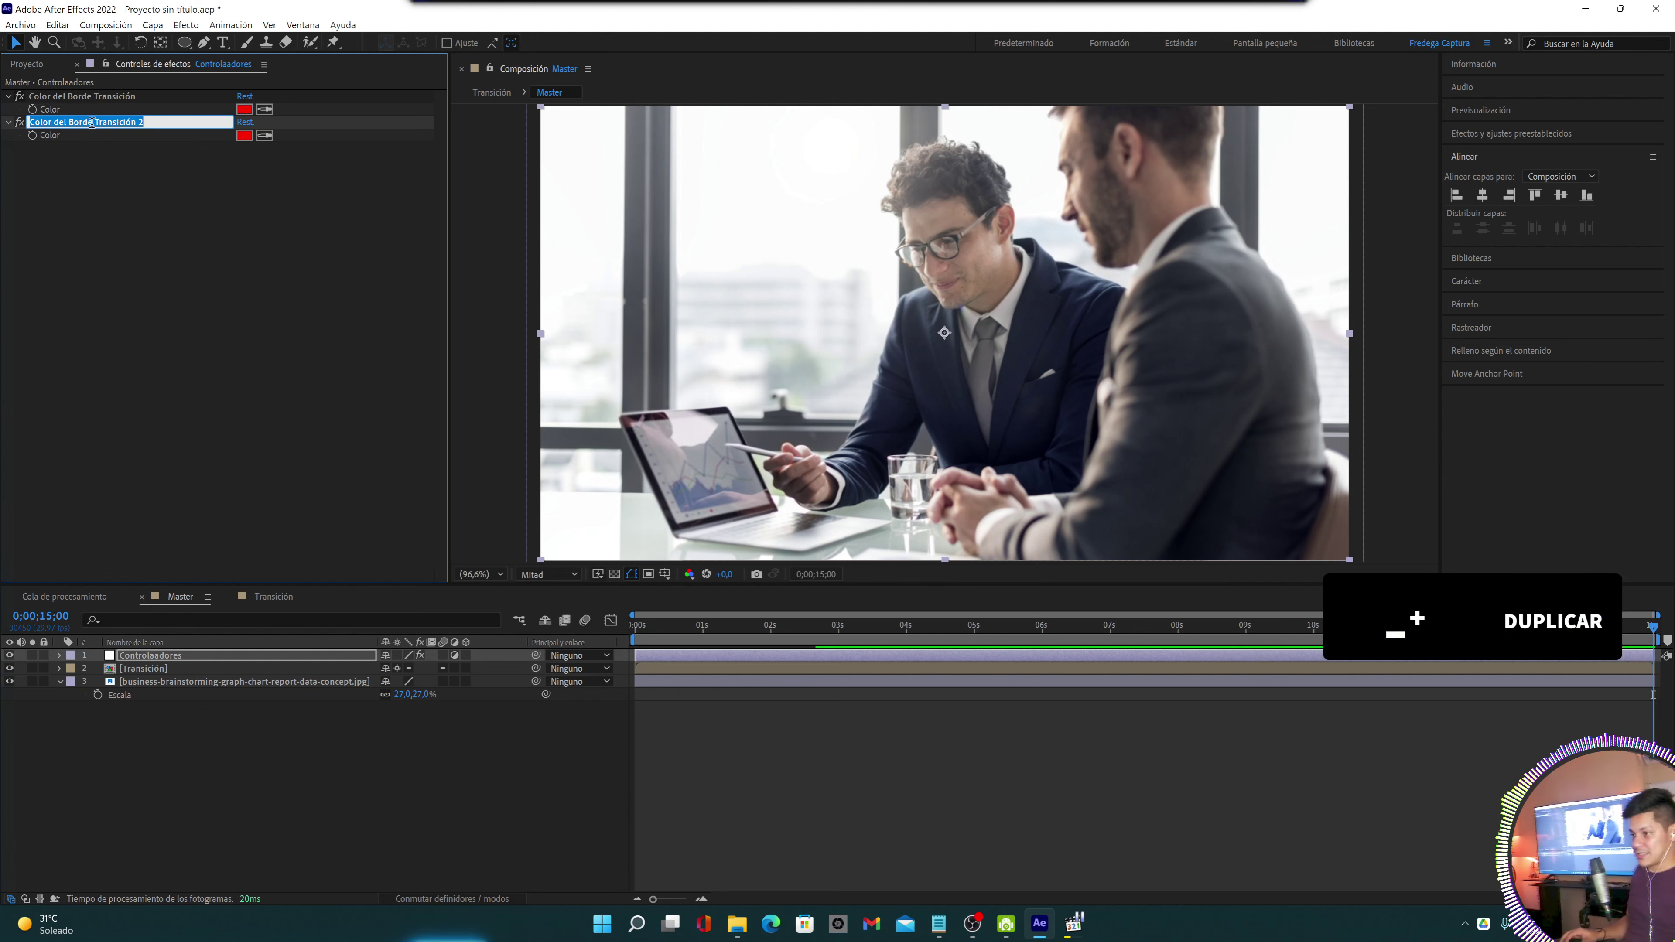
left_click_drag(58, 123, 198, 125)
type("Tinc")
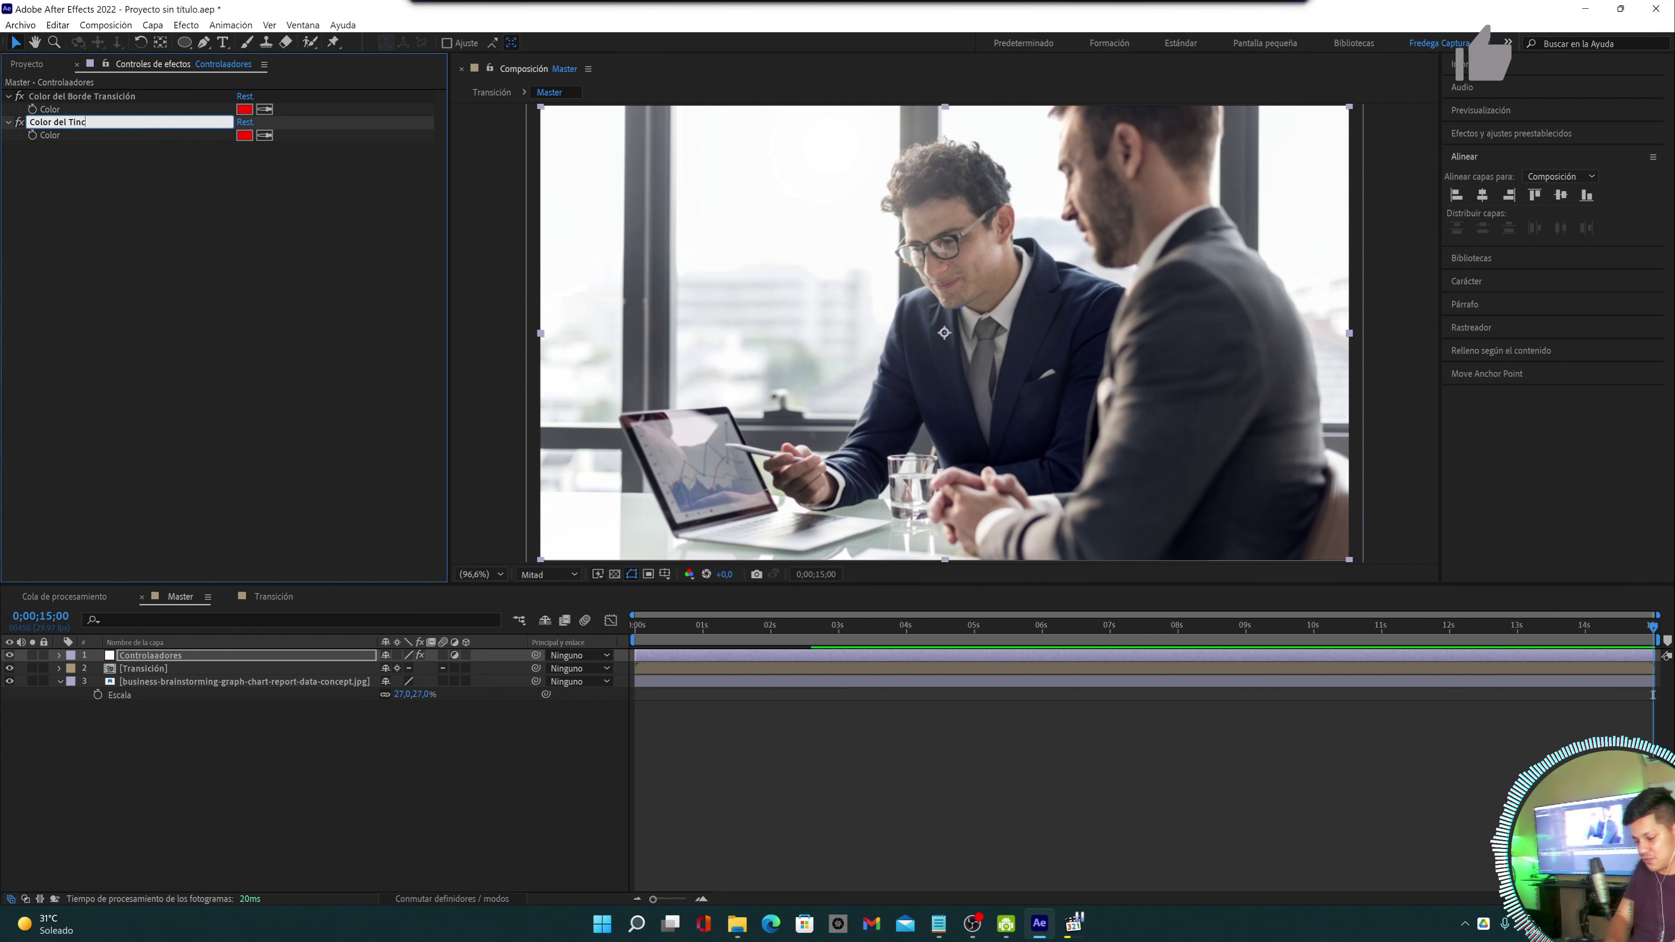
type("ión")
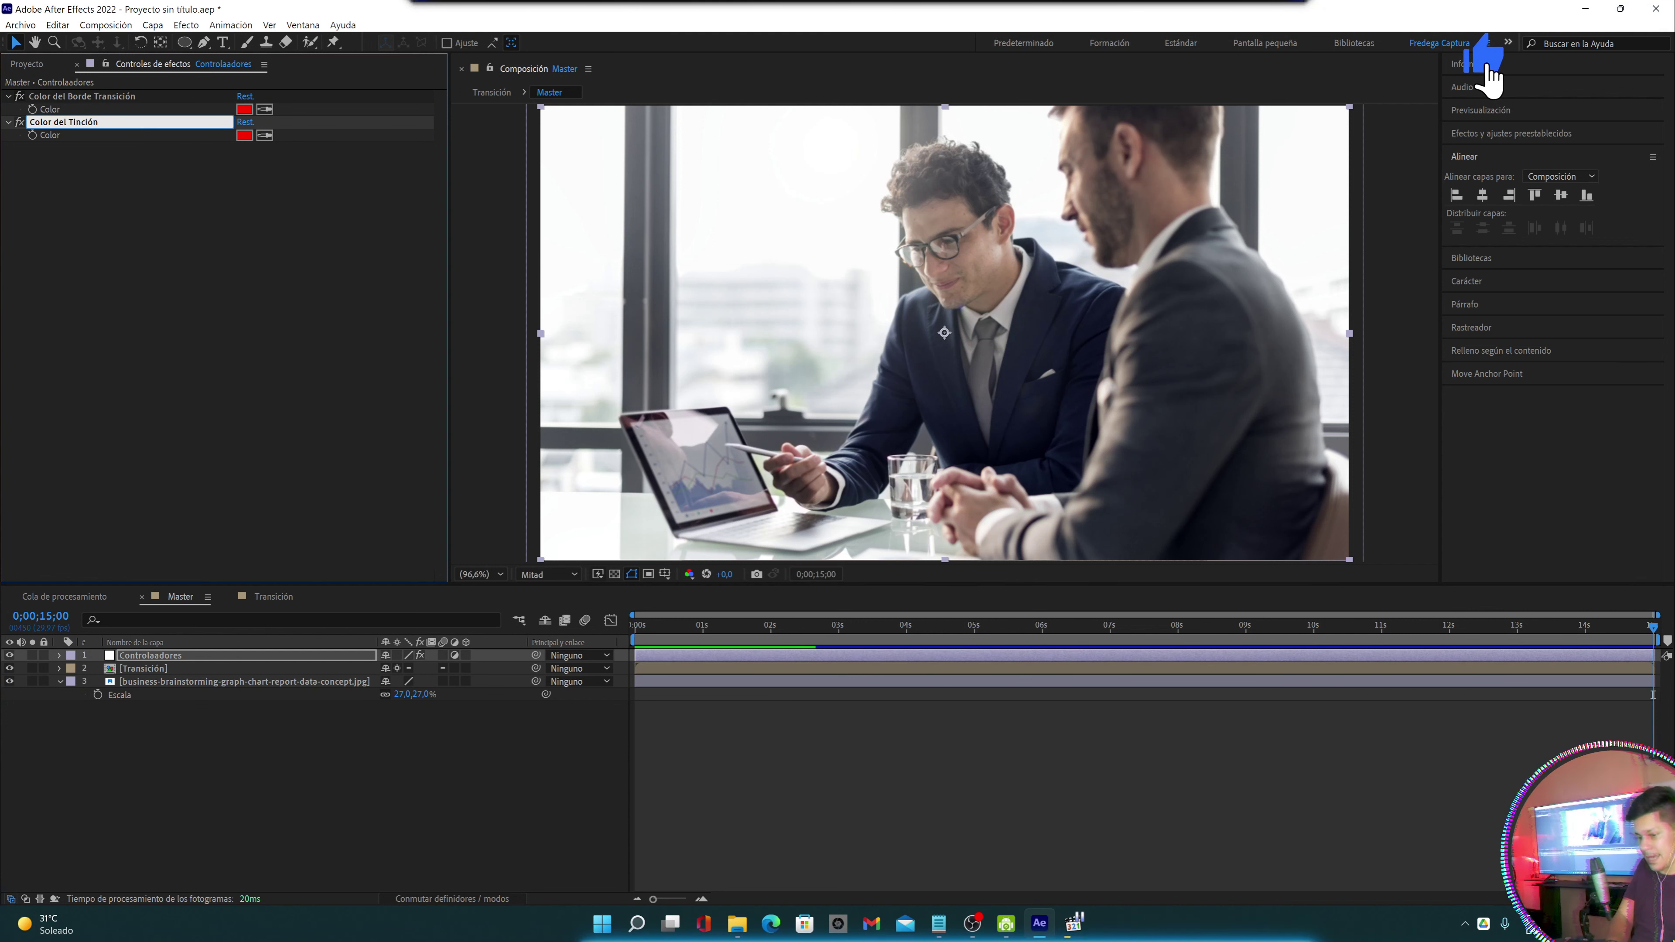
type(" Tt")
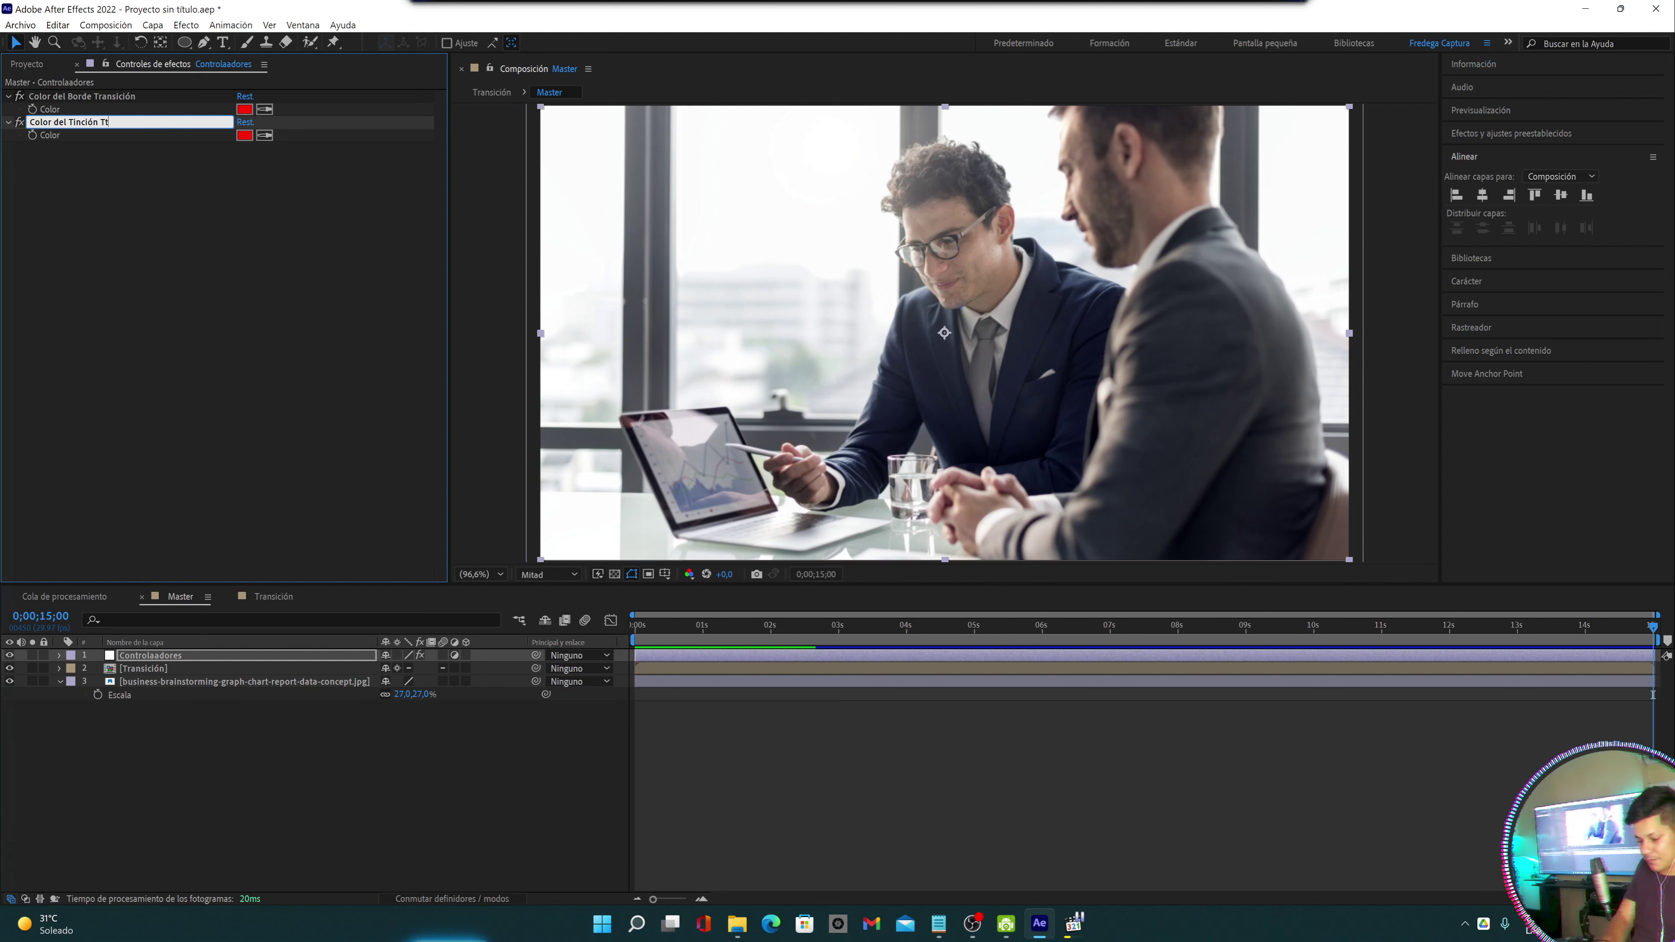
type("ransición")
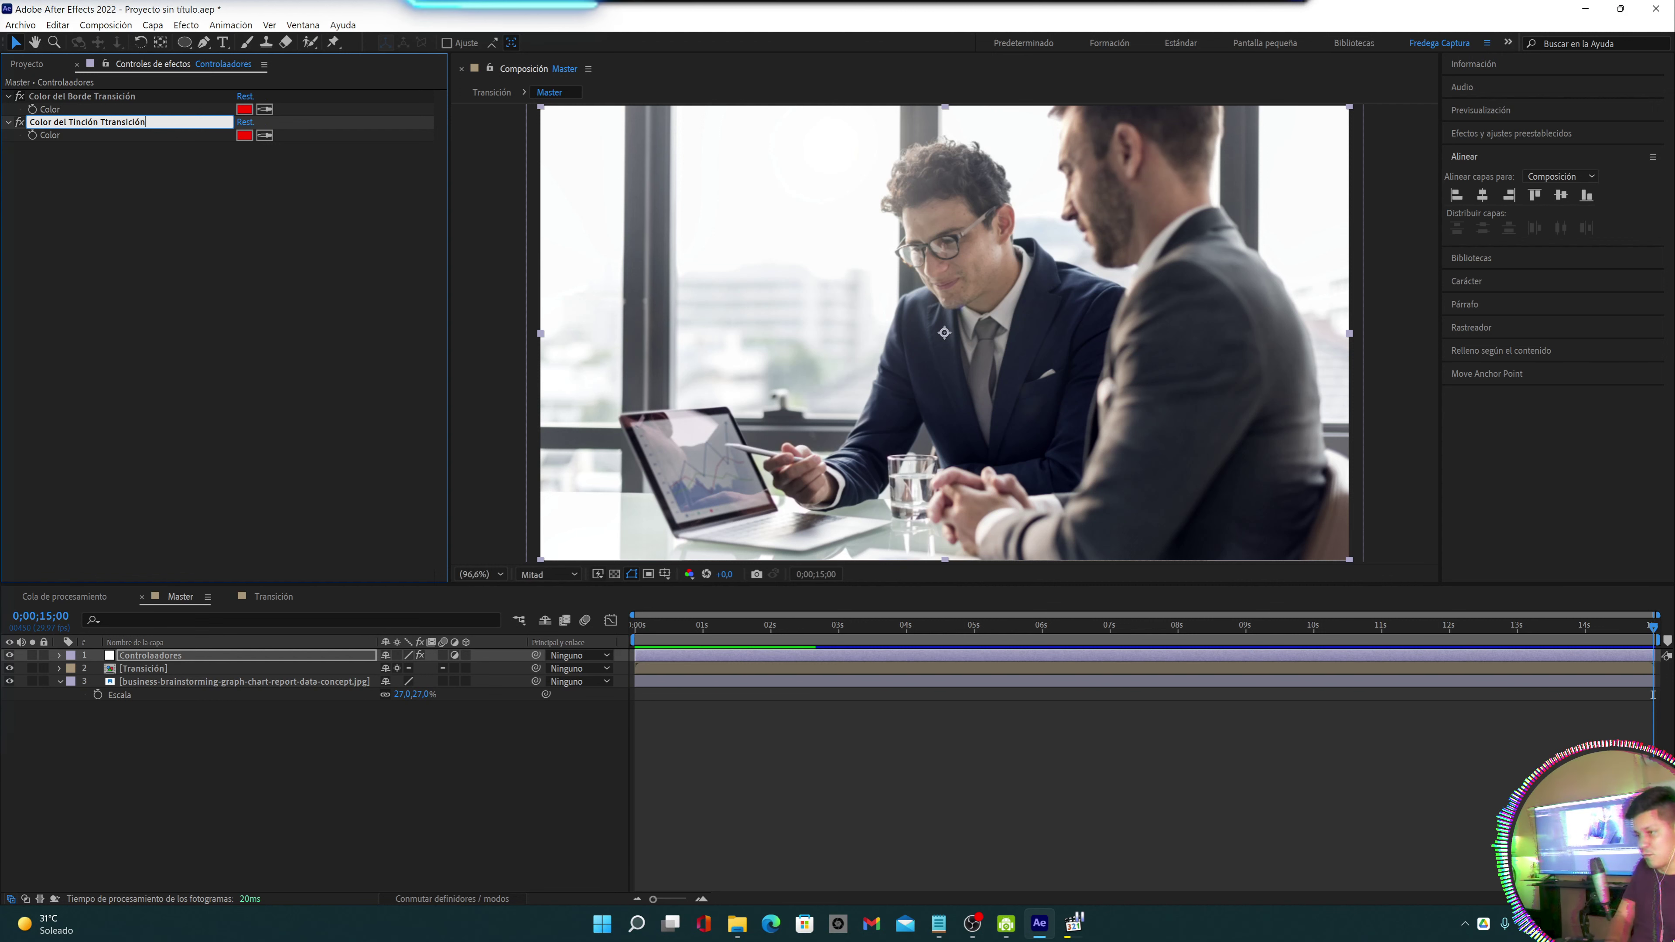
key("Return")
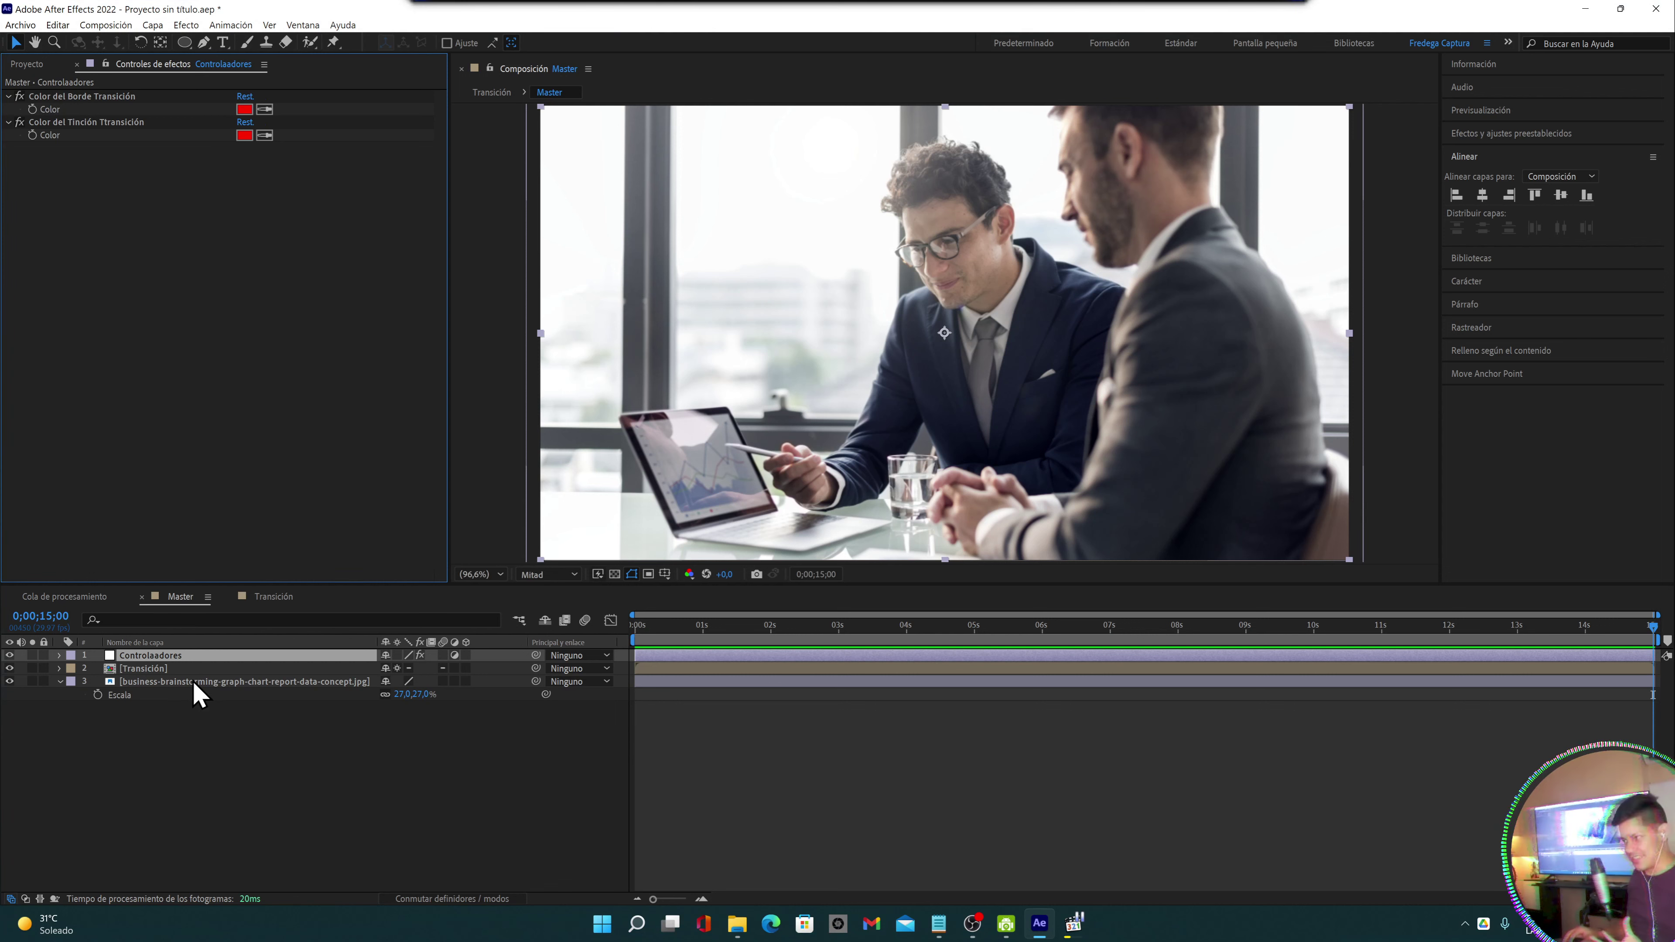
left_click_drag(701, 627, 705, 630)
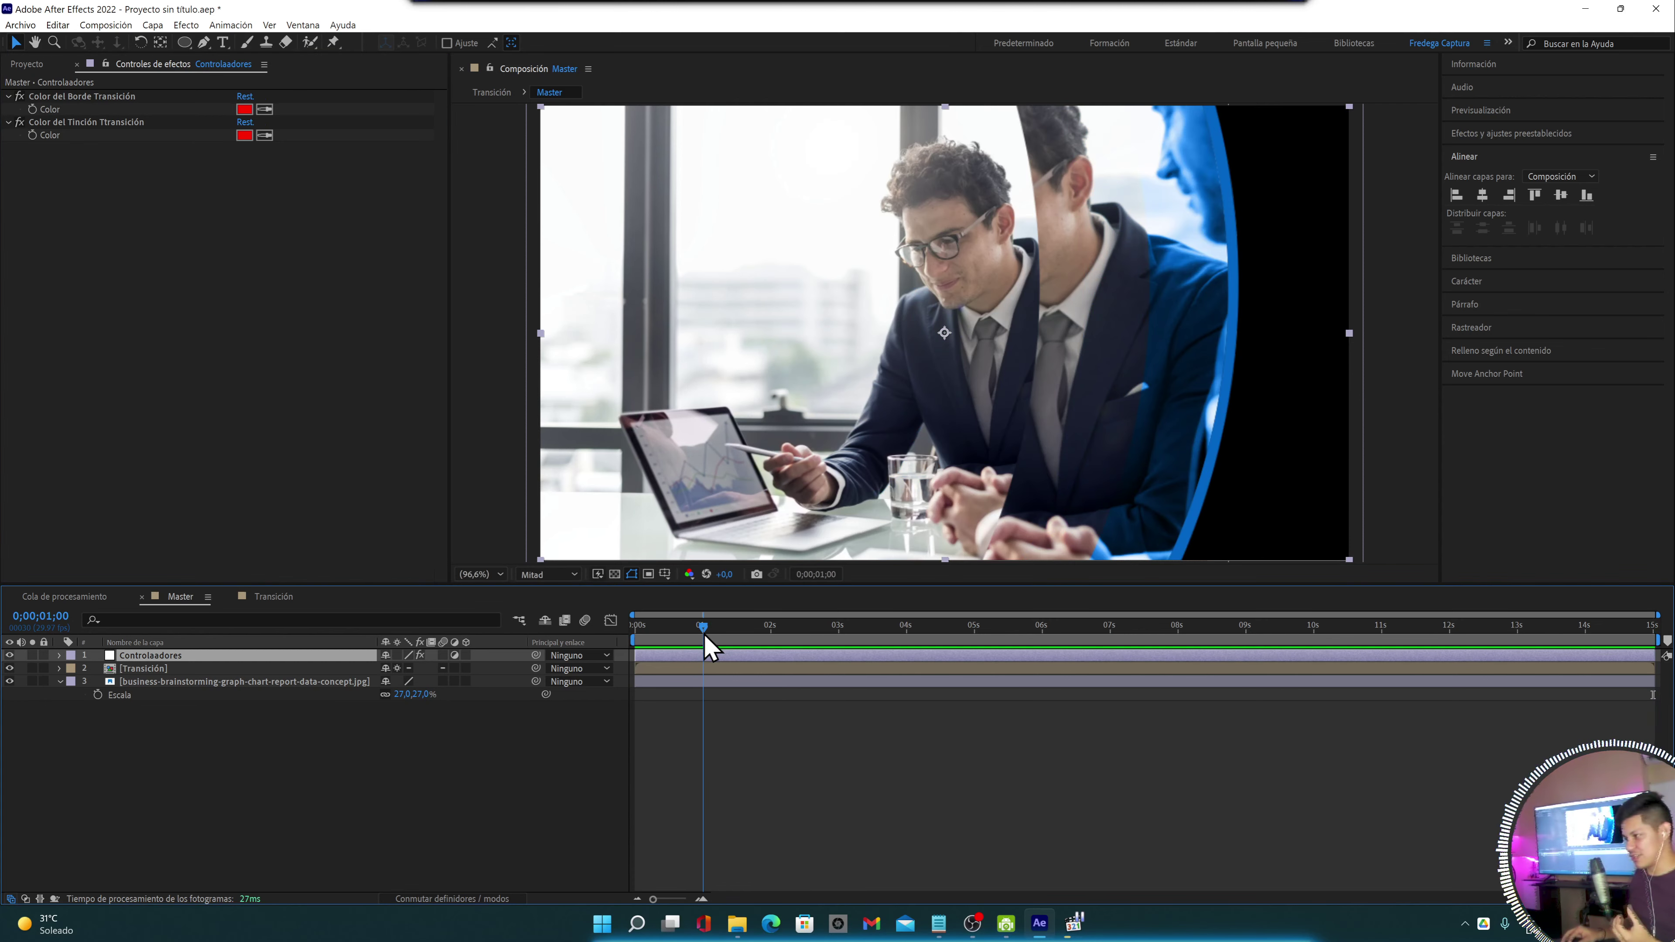
left_click(277, 601)
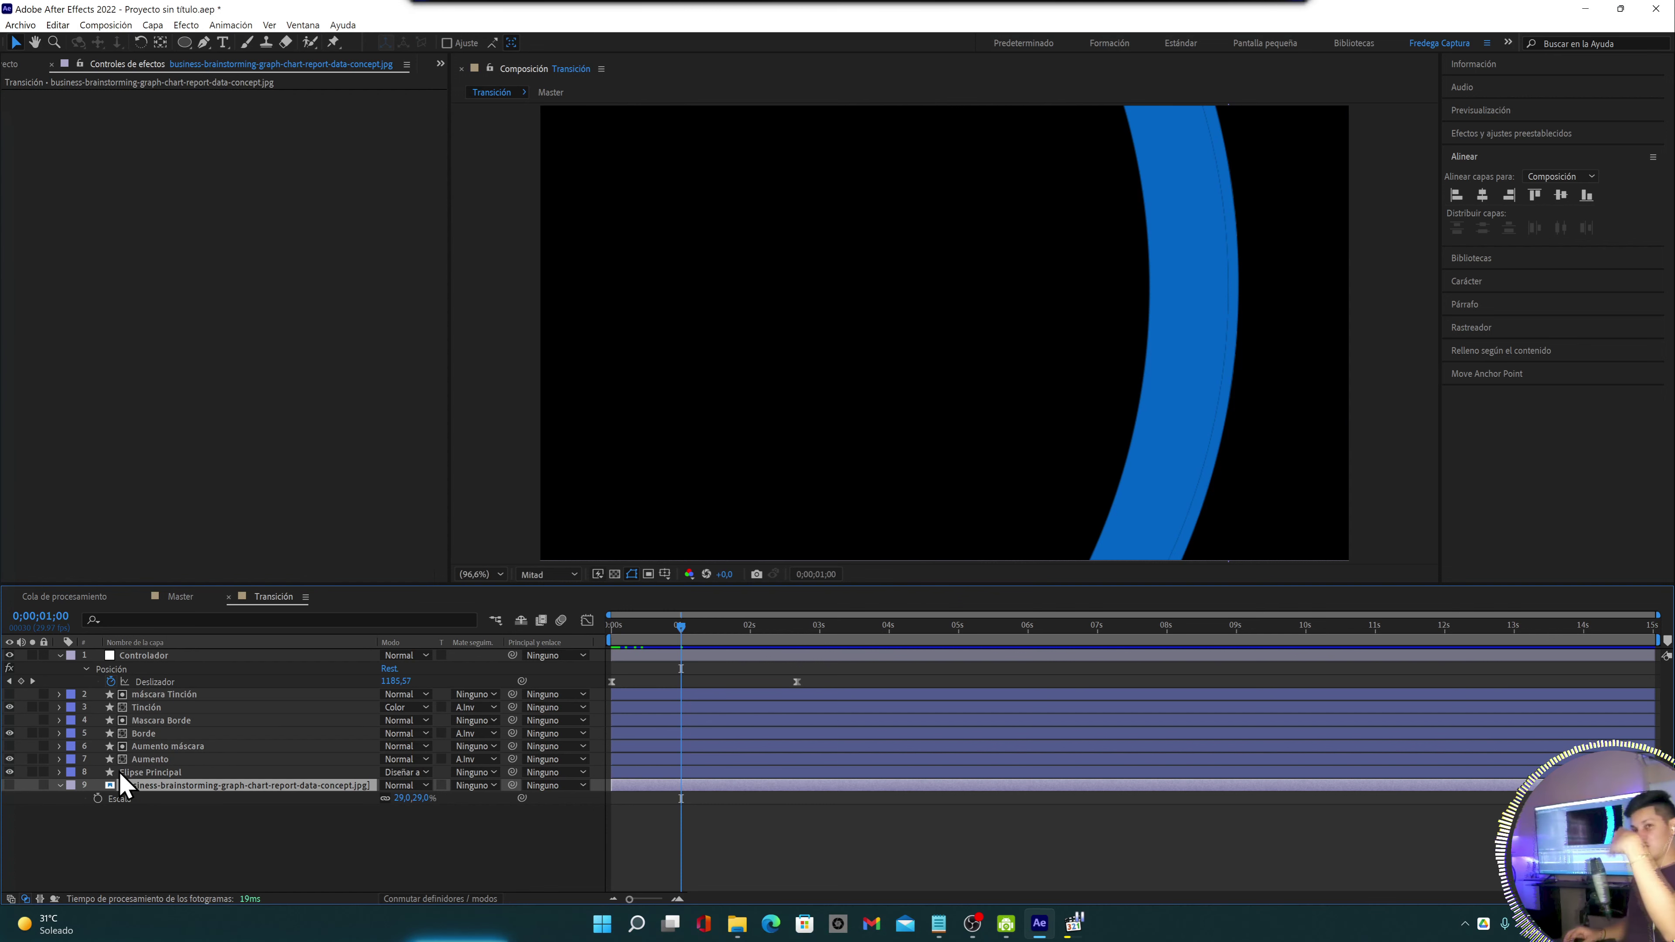
left_click(180, 600)
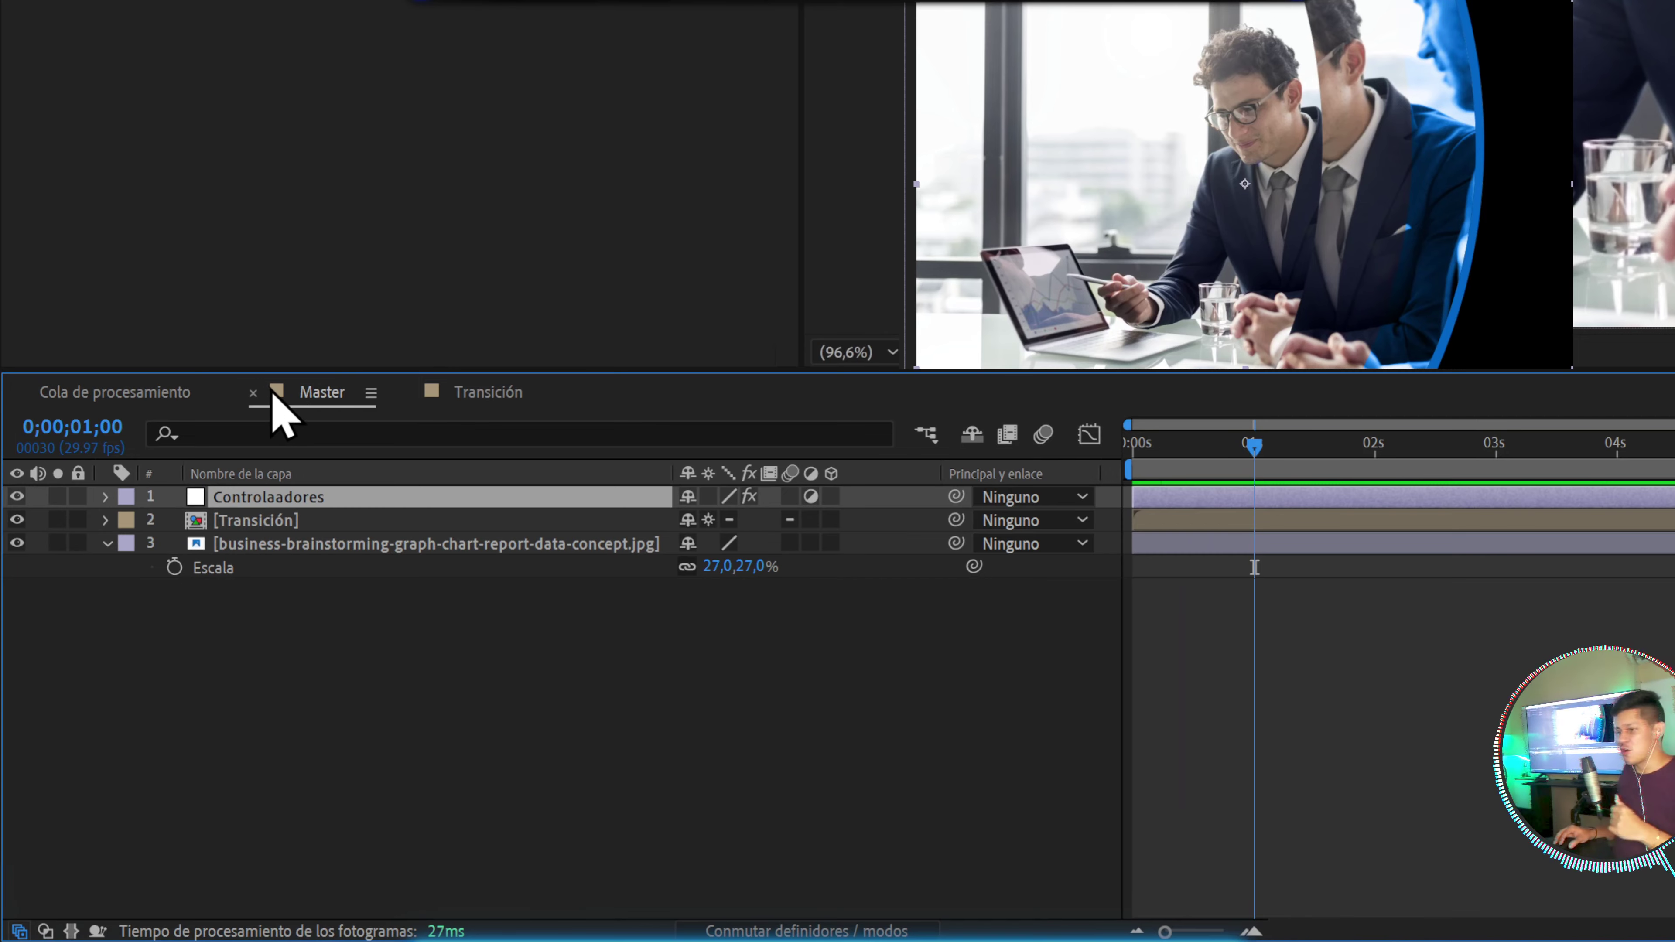
right_click(305, 396)
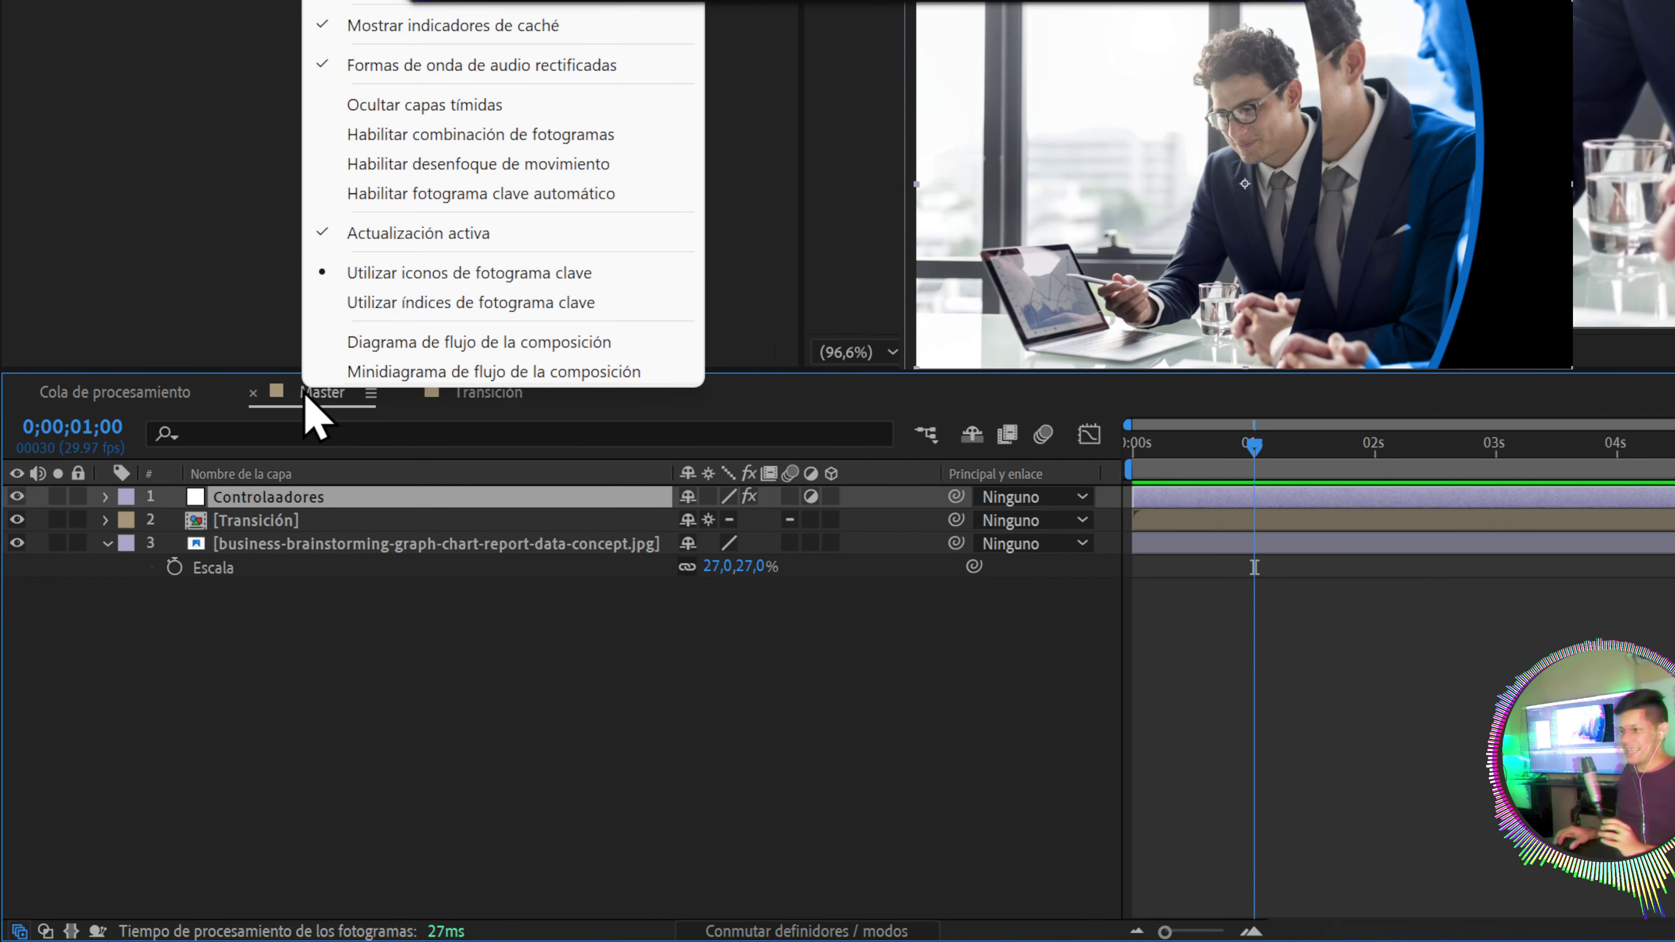
left_click(307, 399)
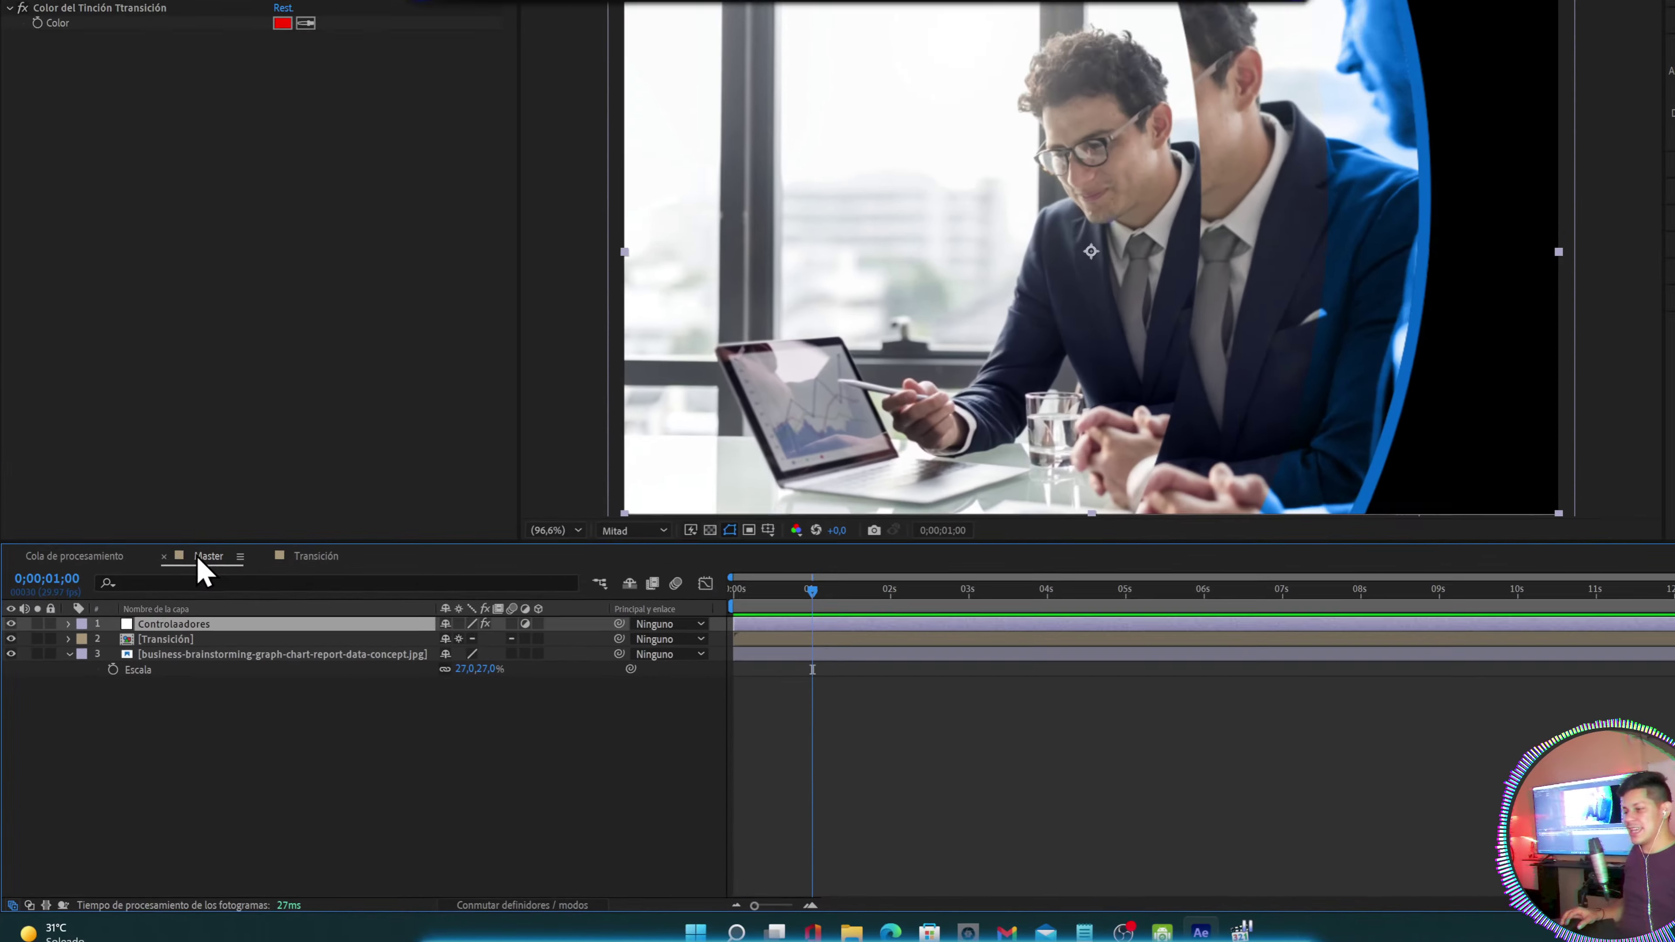
Undock the Master timeline into a floating window and move it up
right_click(300, 405)
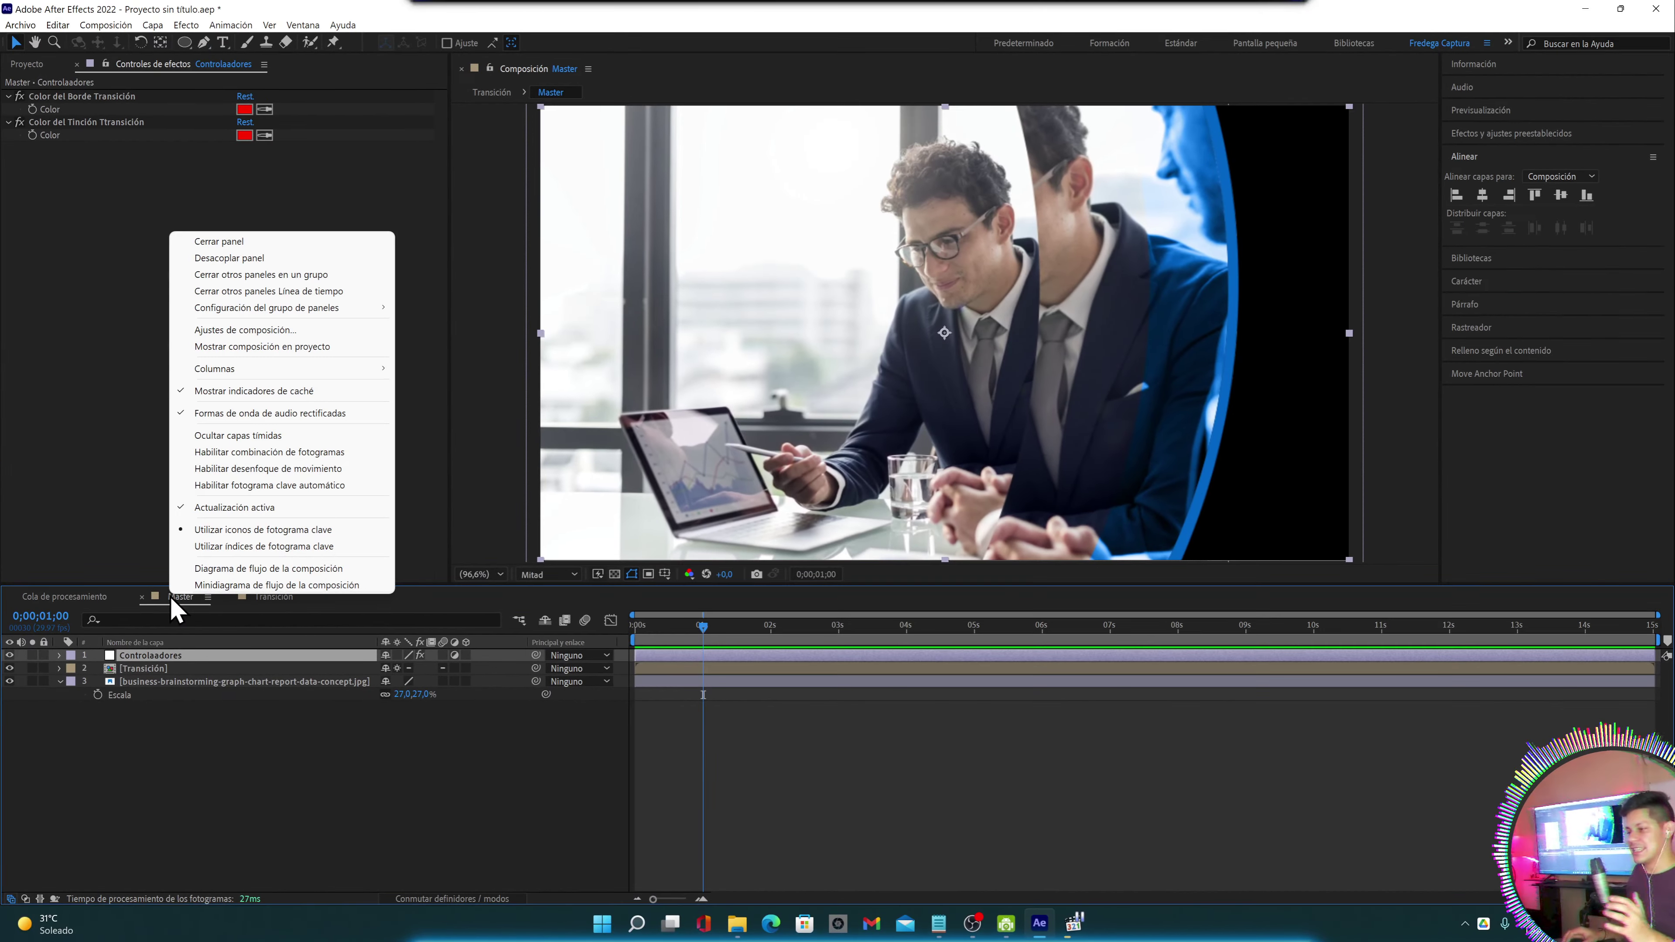
left_click(267, 259)
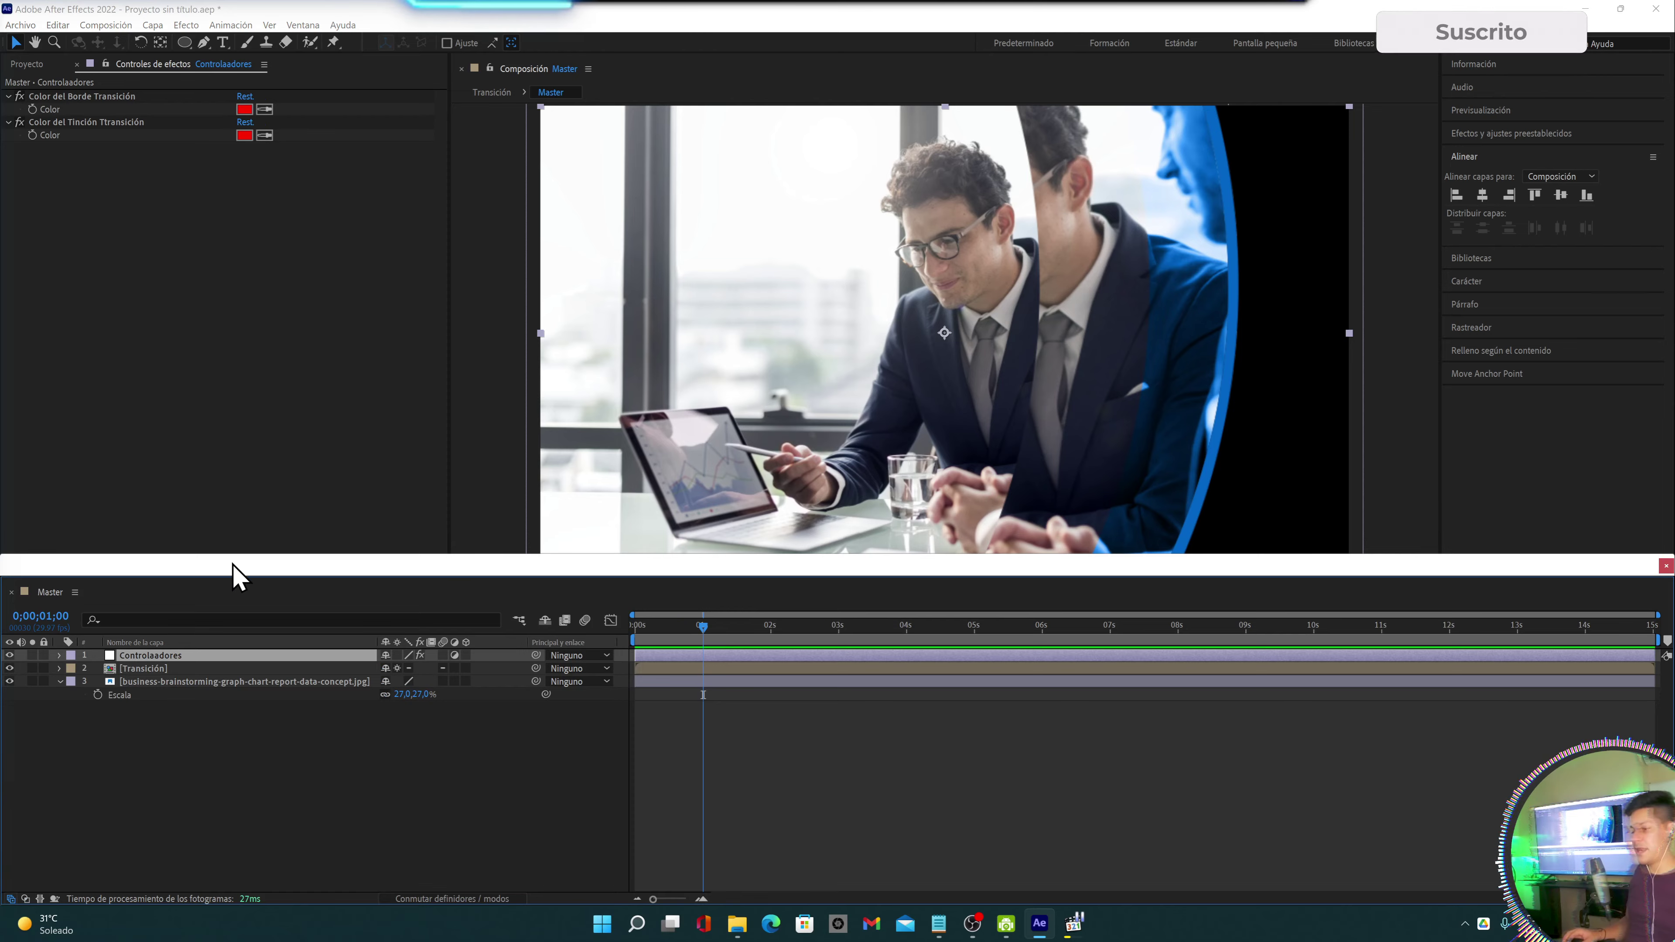
mouse_move(232, 564)
left_mouse_down()
mouse_move(451, 228)
mouse_move(259, 227)
left_mouse_up()
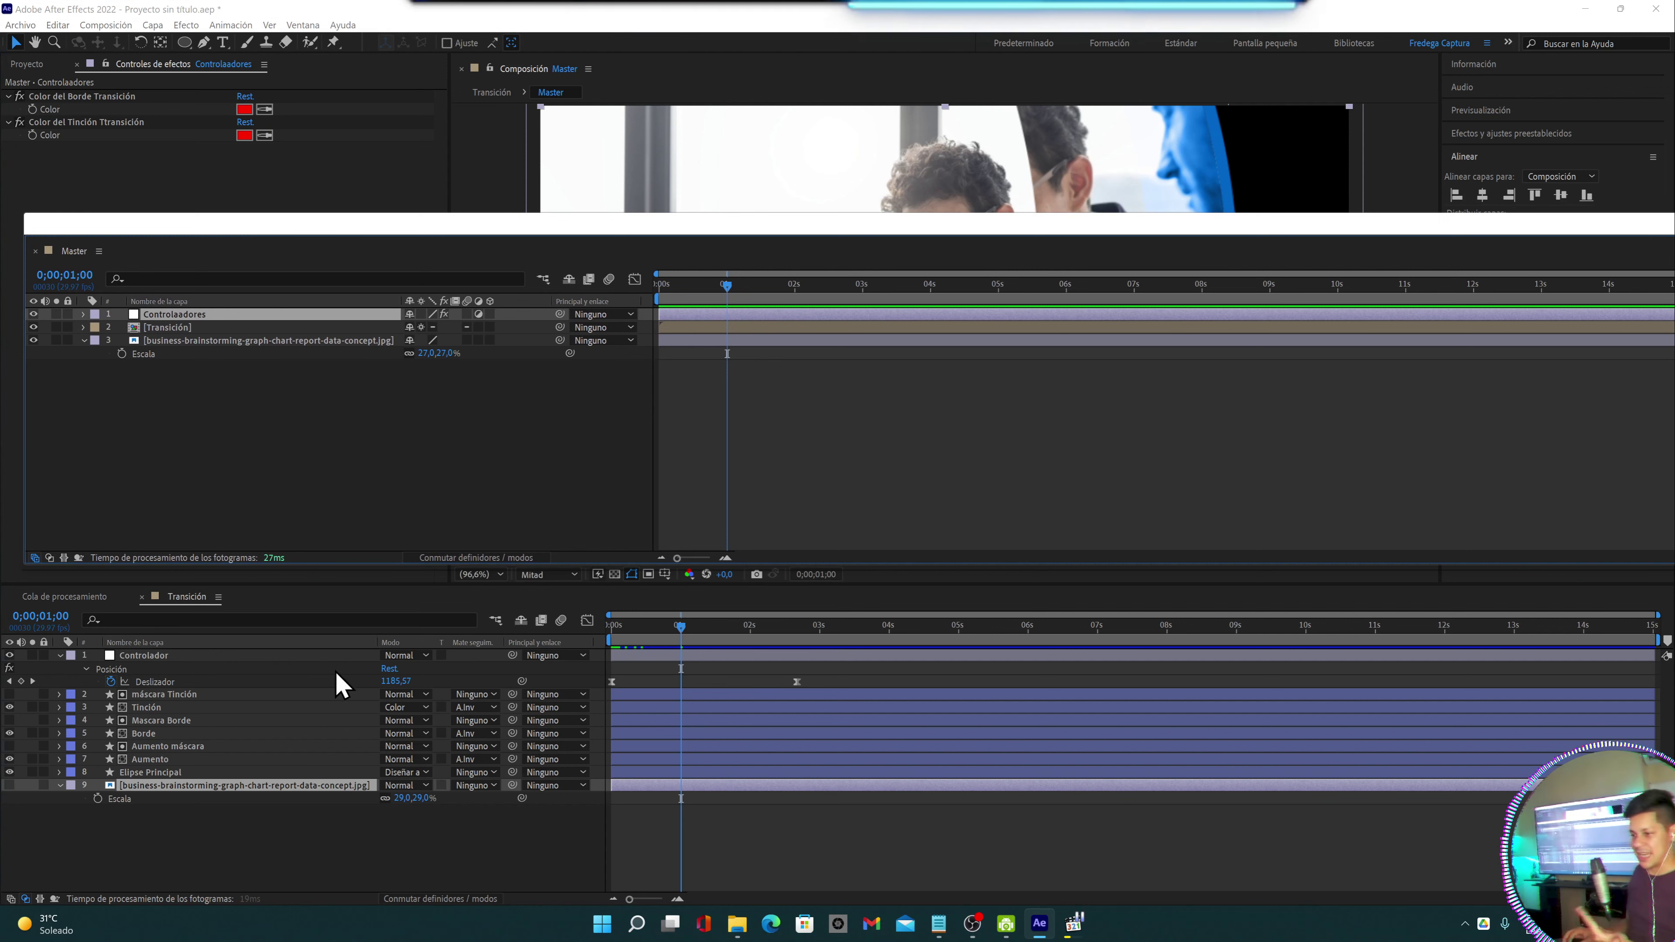
Show Transición in the viewer and reposition the floating Master timeline out of the way
left_click(175, 615)
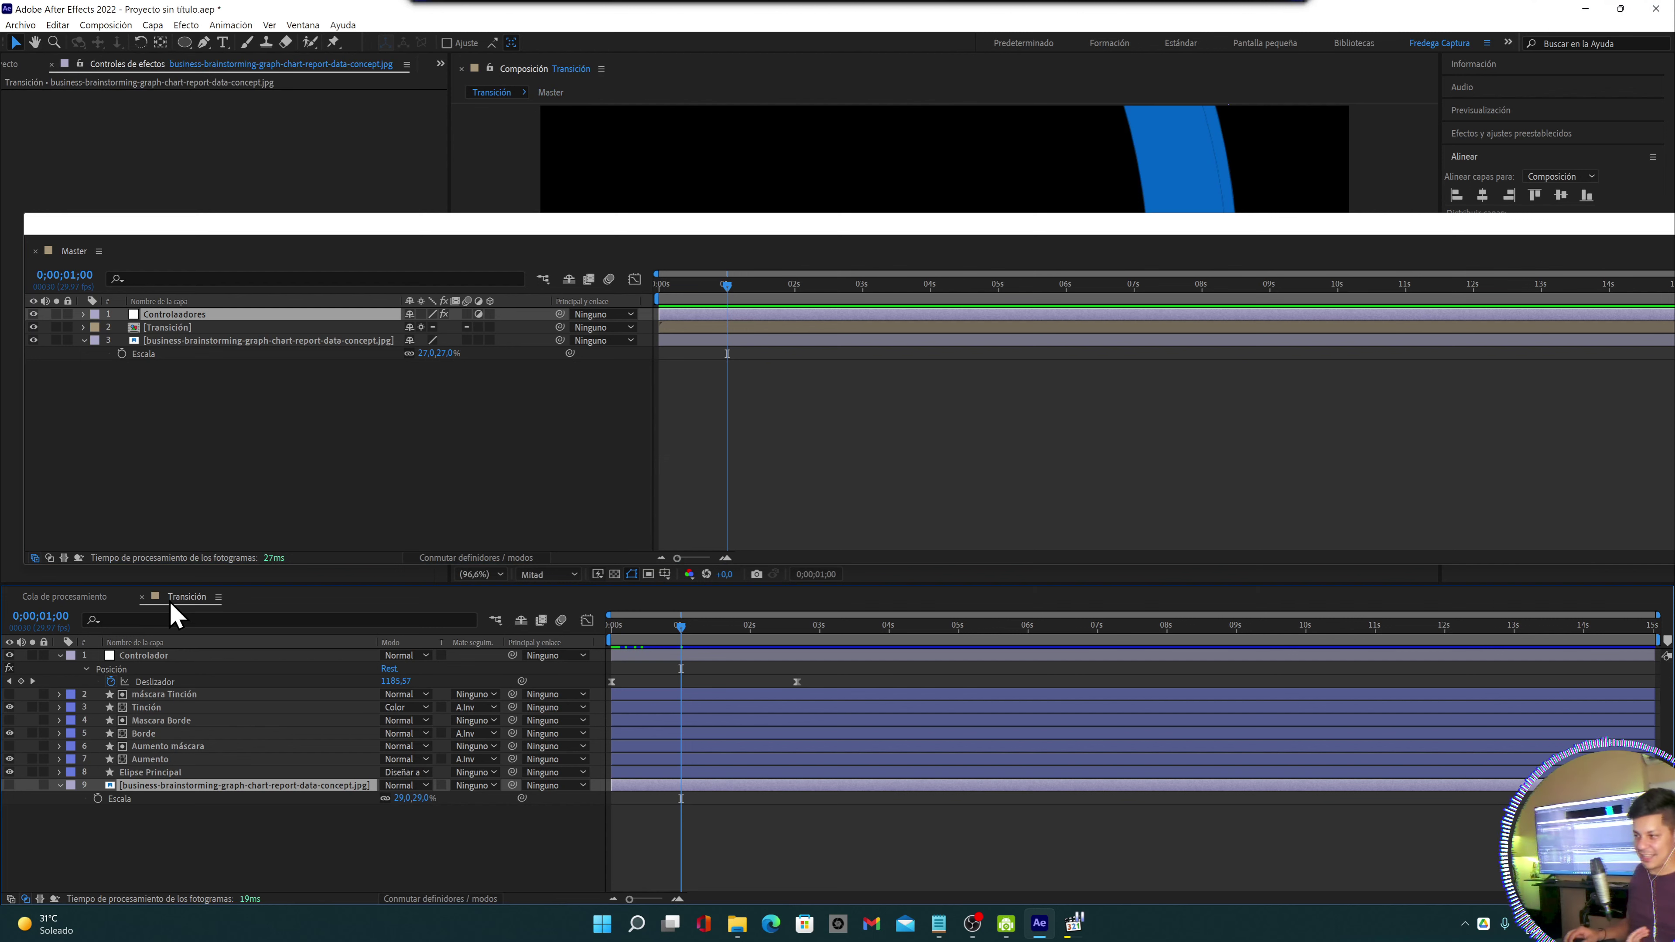
left_click(76, 269)
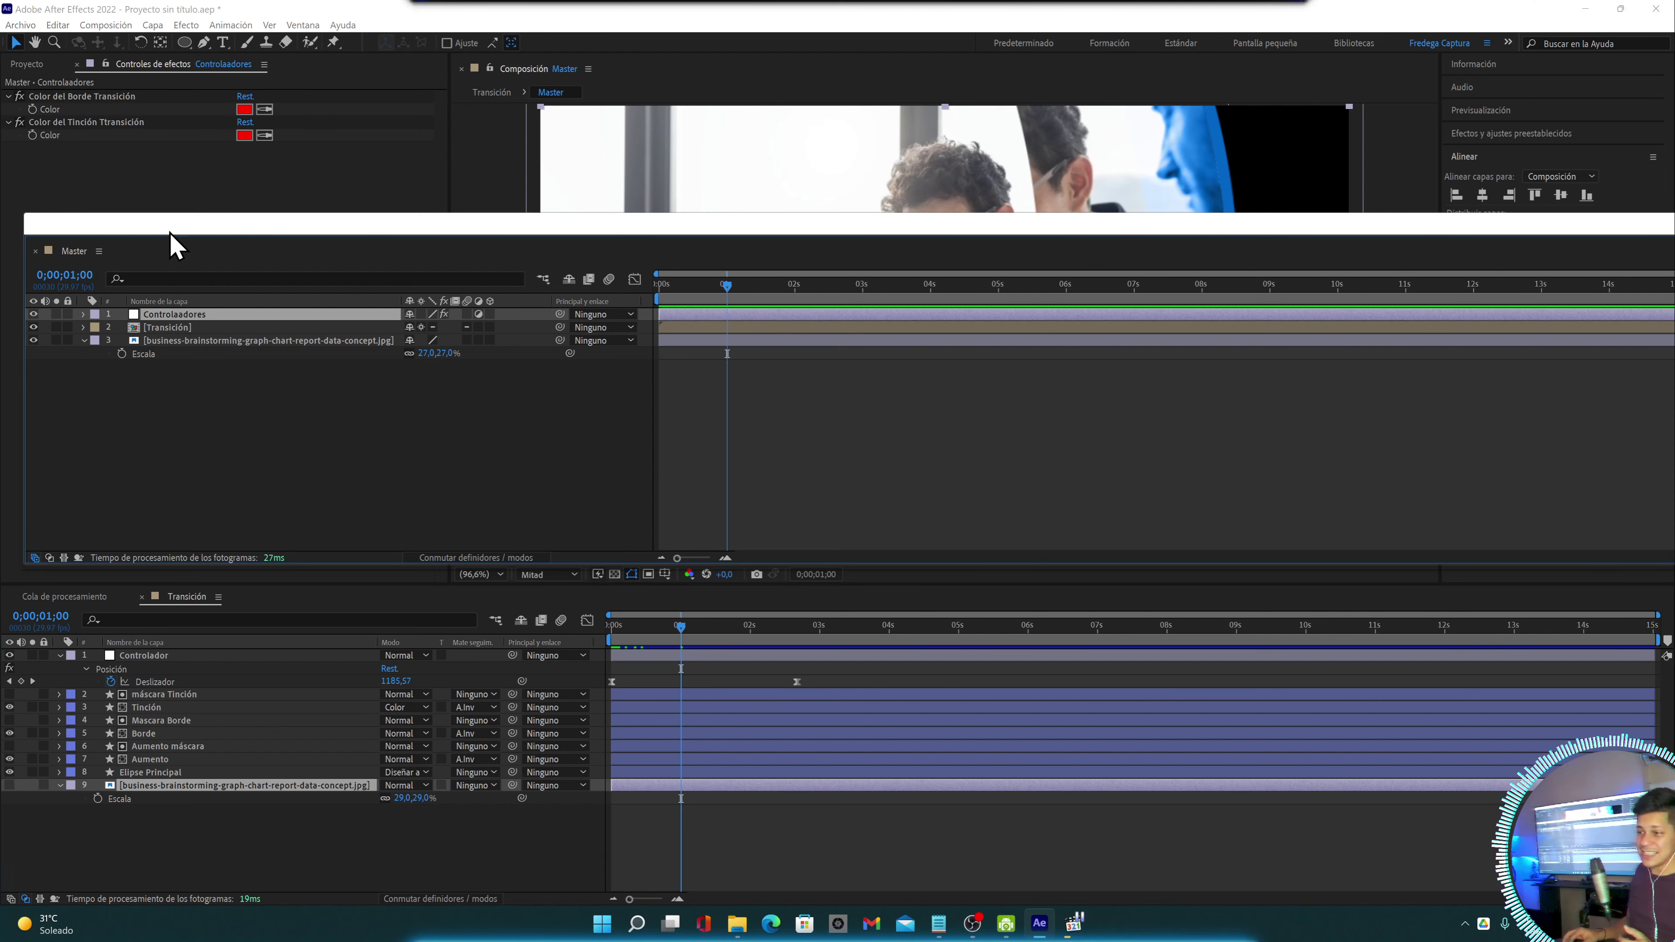
mouse_move(173, 246)
left_mouse_down()
mouse_move(162, 86)
mouse_move(163, 188)
left_mouse_up()
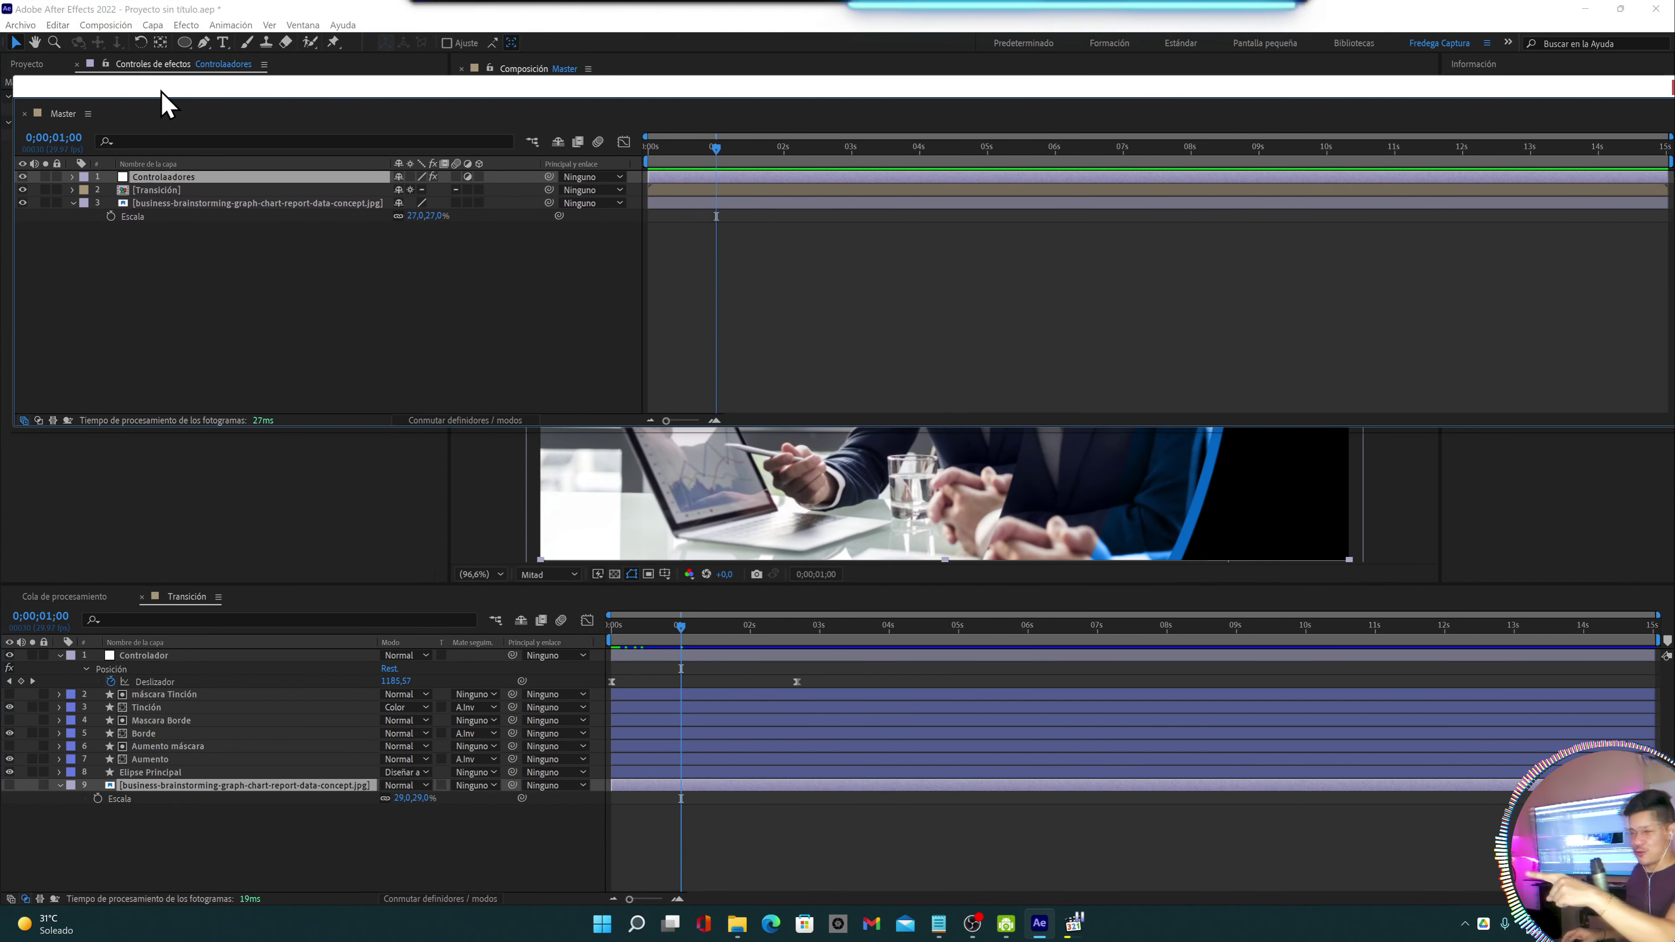
mouse_move(162, 188)
left_mouse_down()
mouse_move(173, 206)
mouse_move(616, 228)
left_mouse_up()
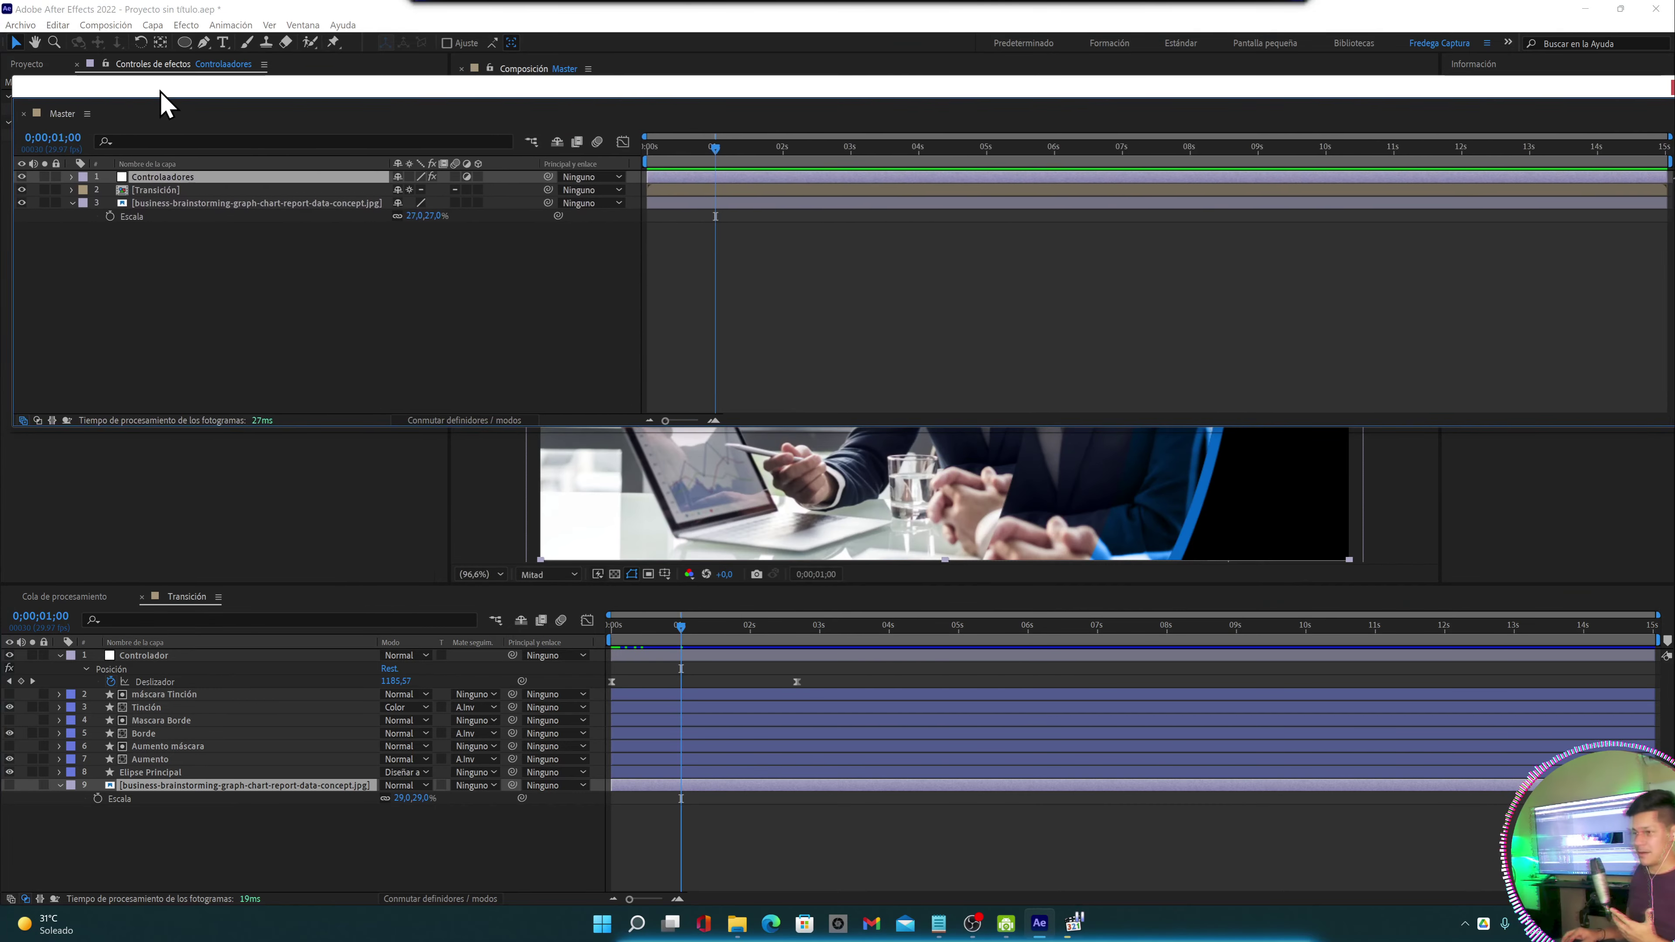
left_click_drag(614, 217, 294, 251)
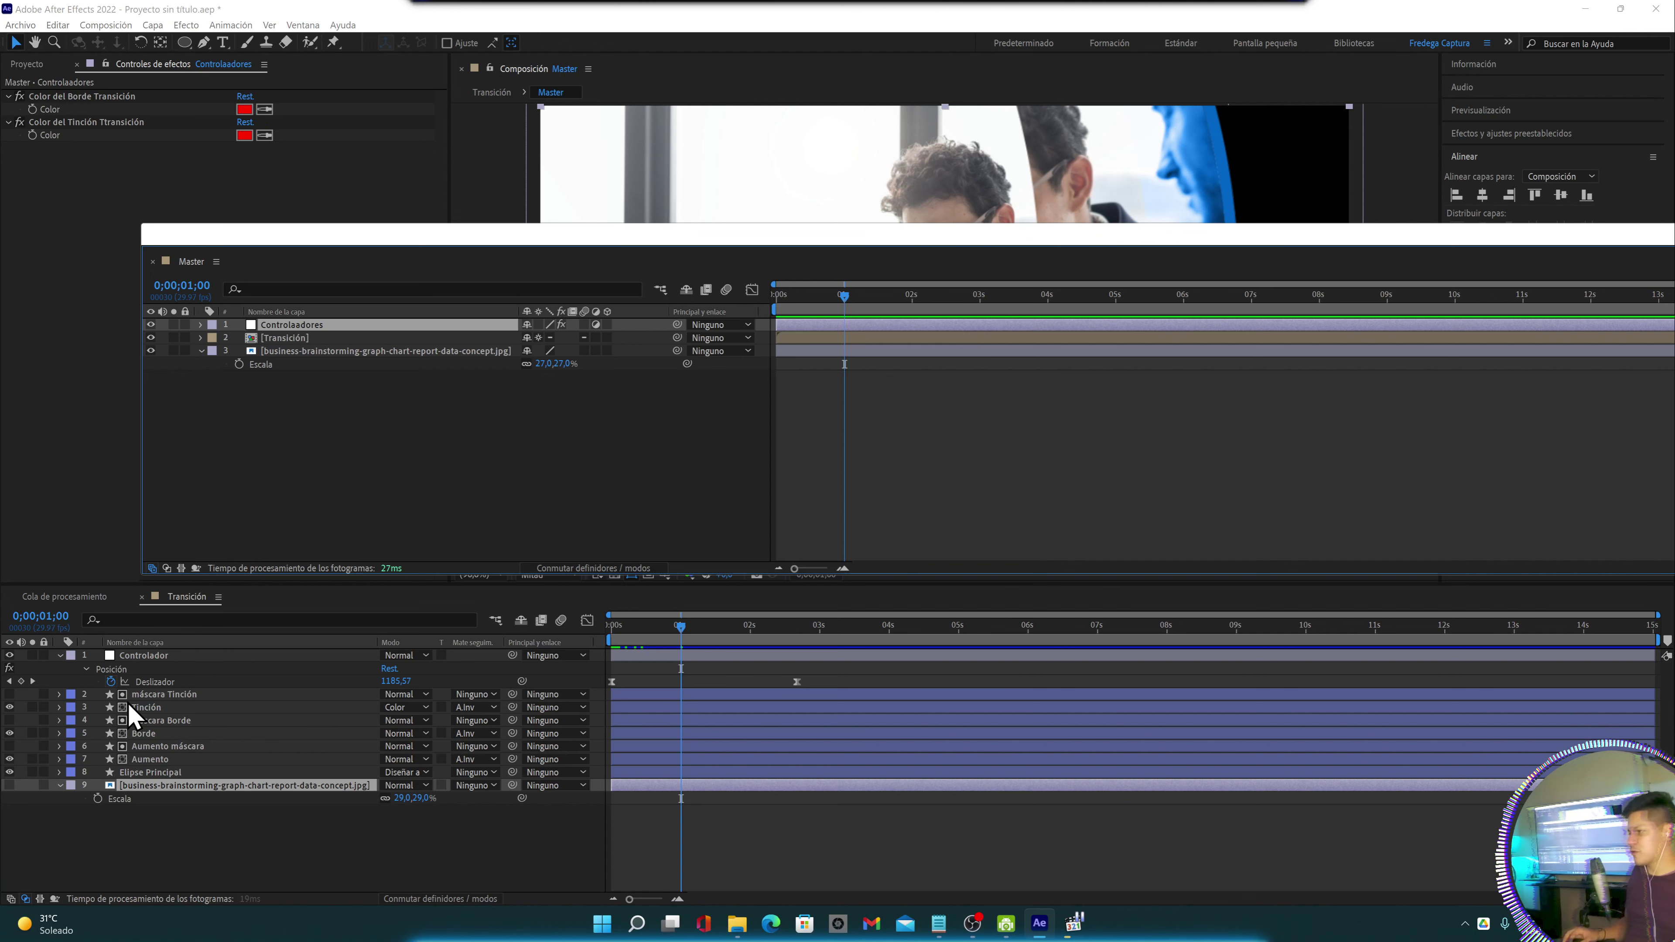
Select the Borde layer and twirl open Contenido > Elipse 1 > Relleno 1 to its Color
left_click(151, 735)
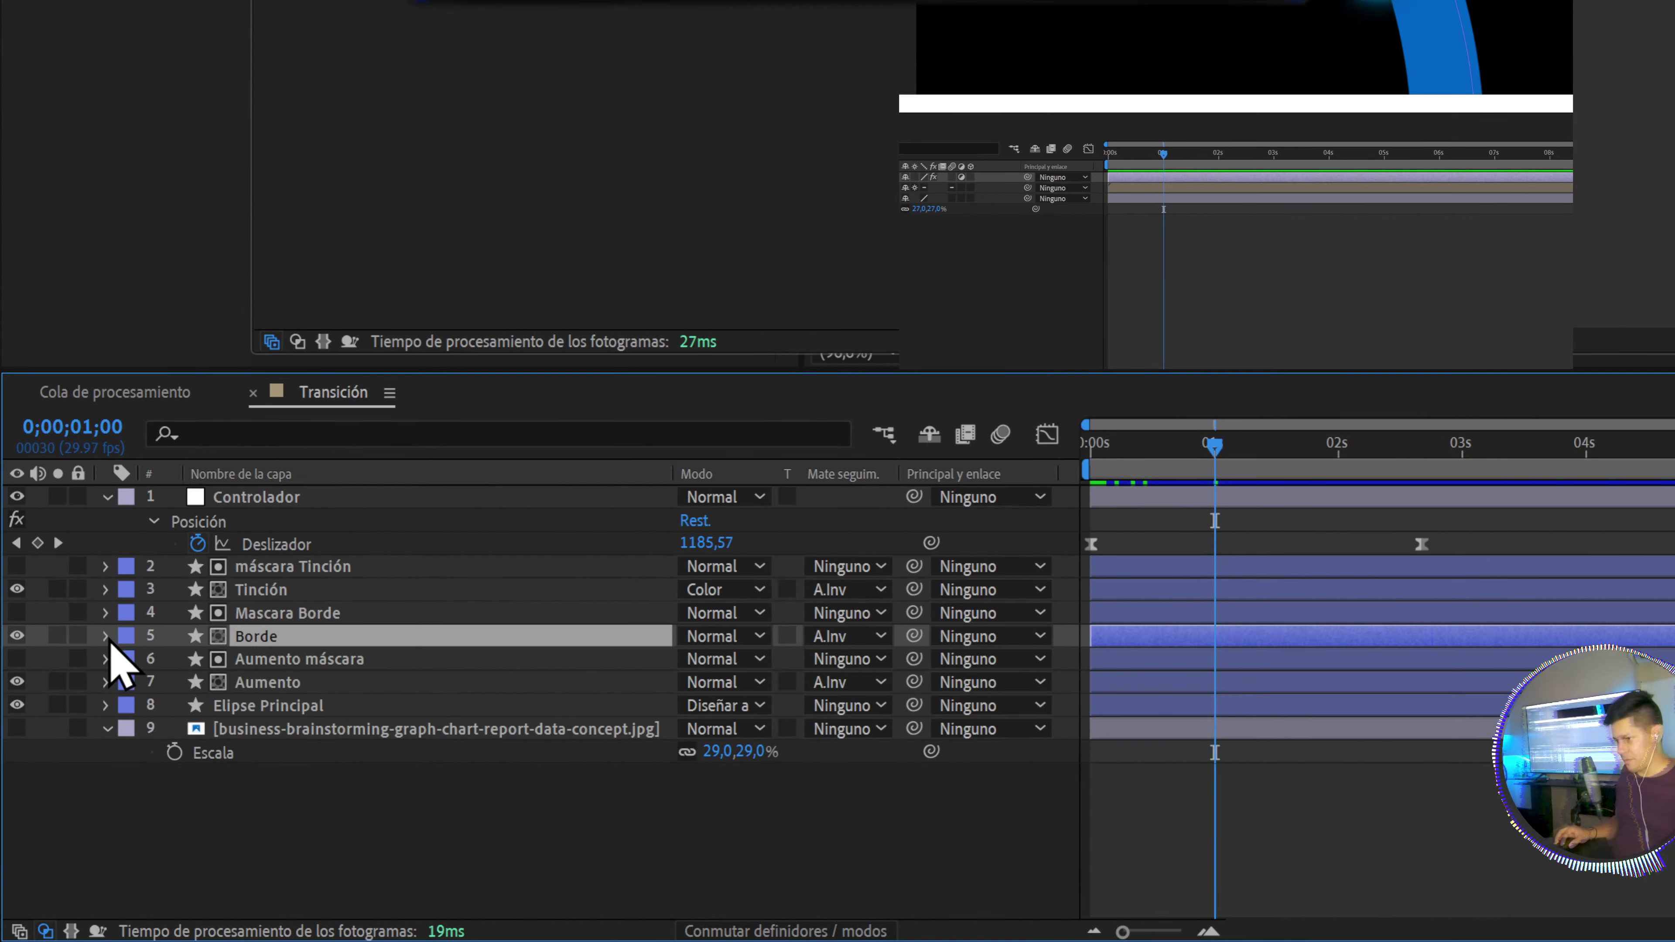
left_click(59, 733)
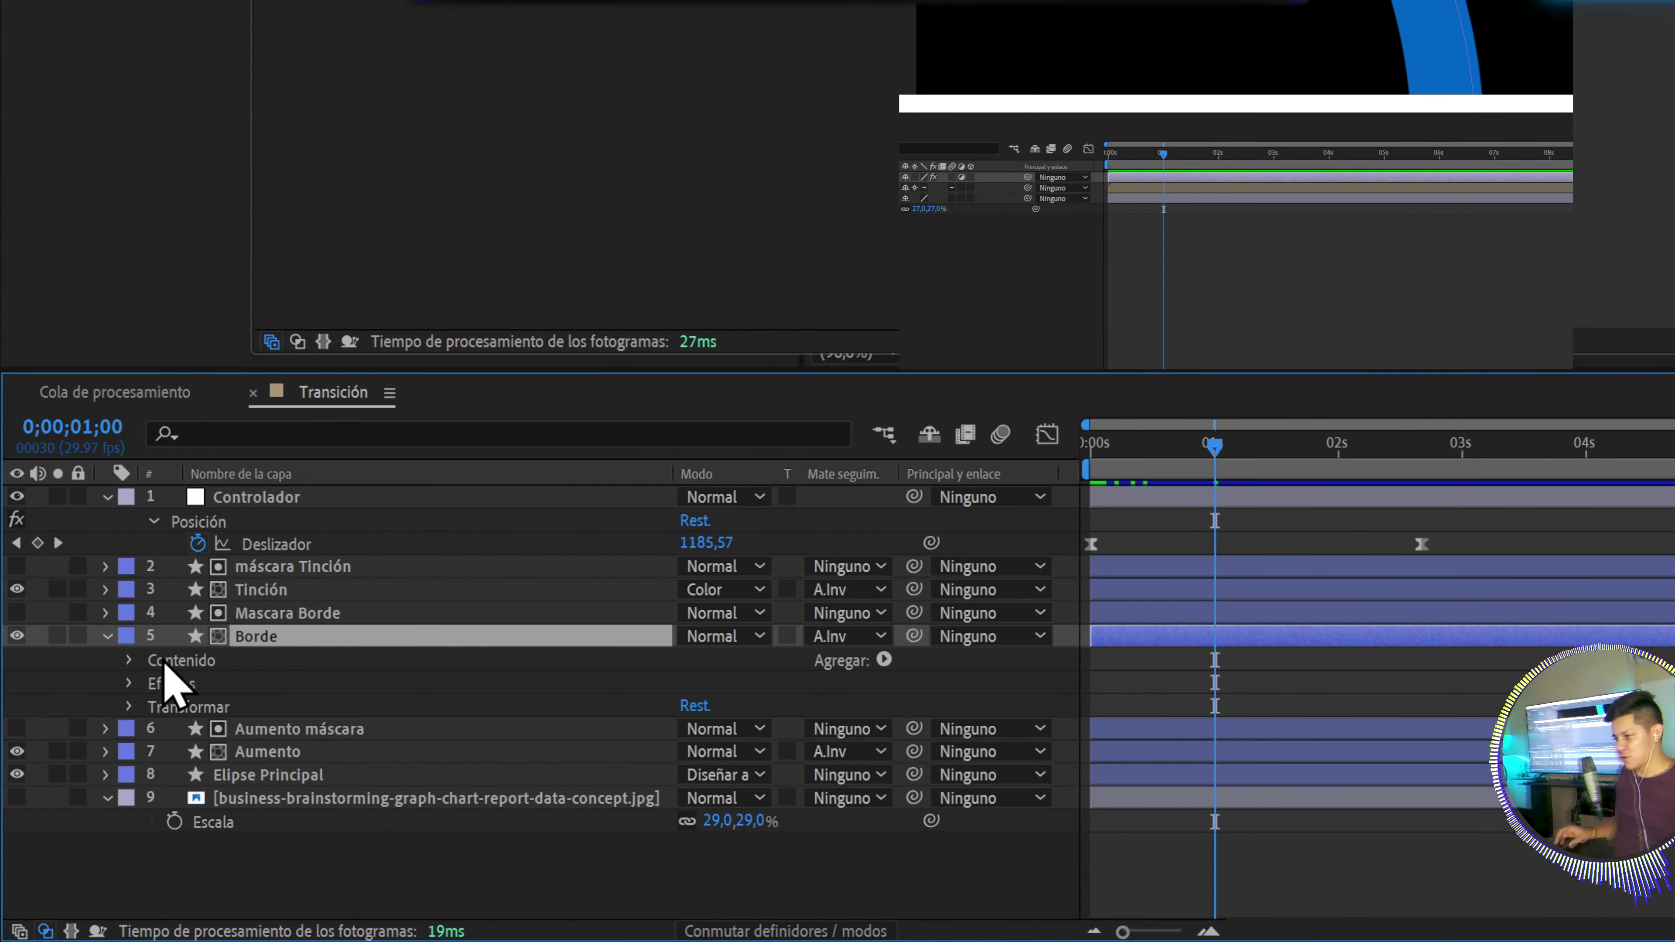
left_click(132, 660)
left_click(154, 684)
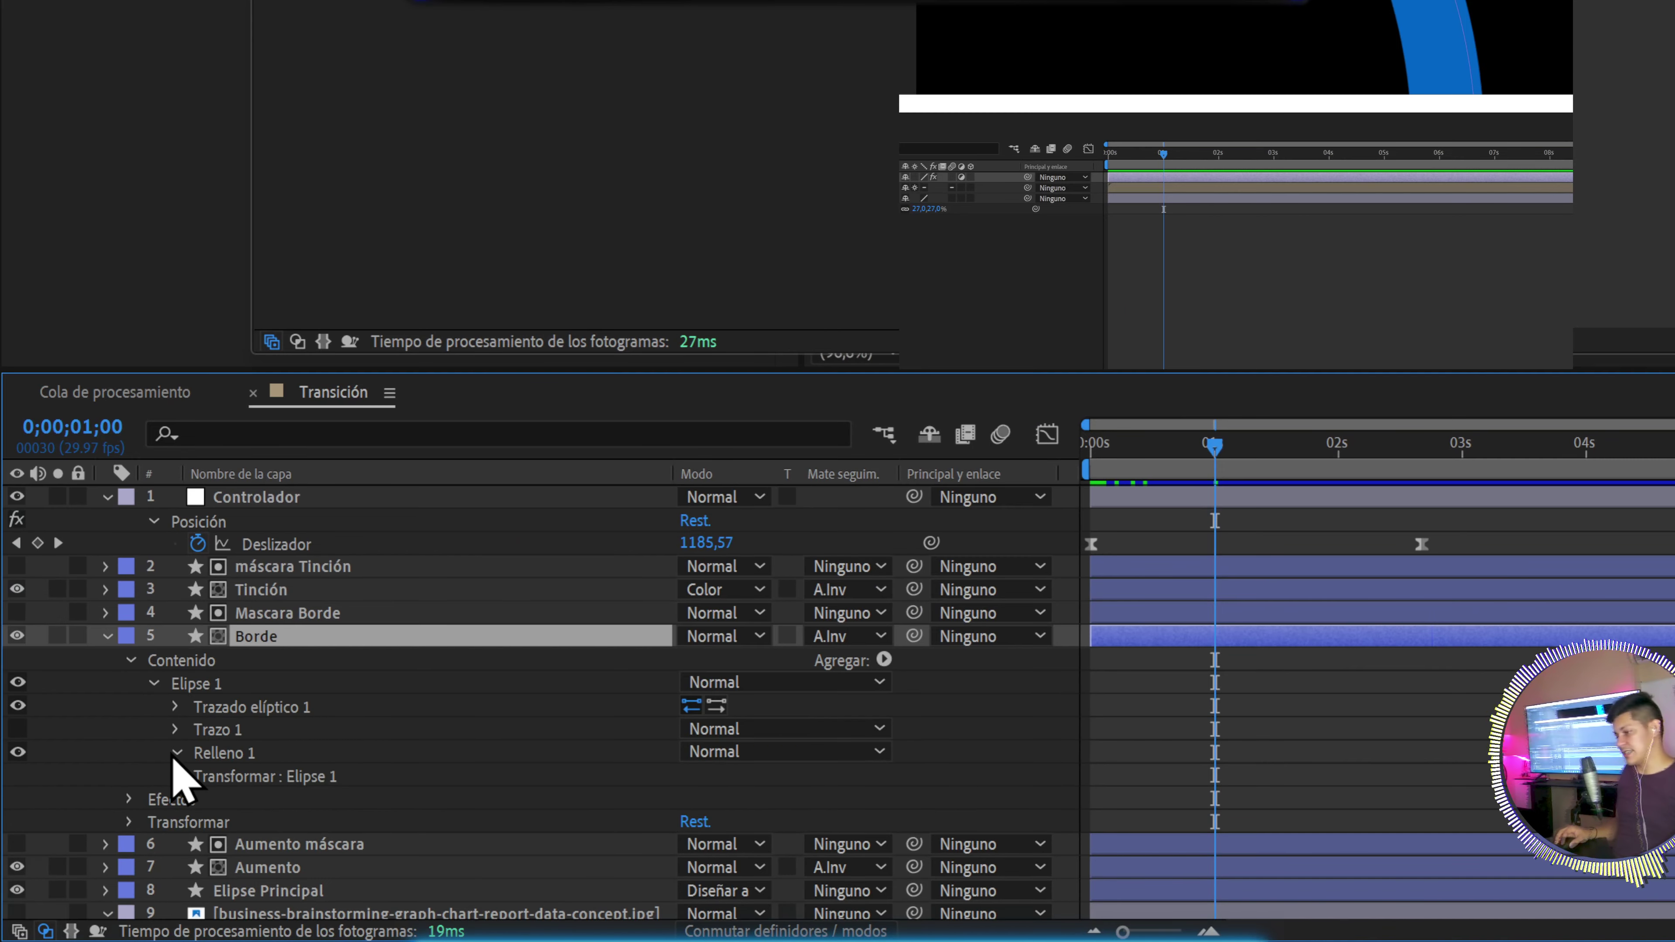
left_click(254, 824)
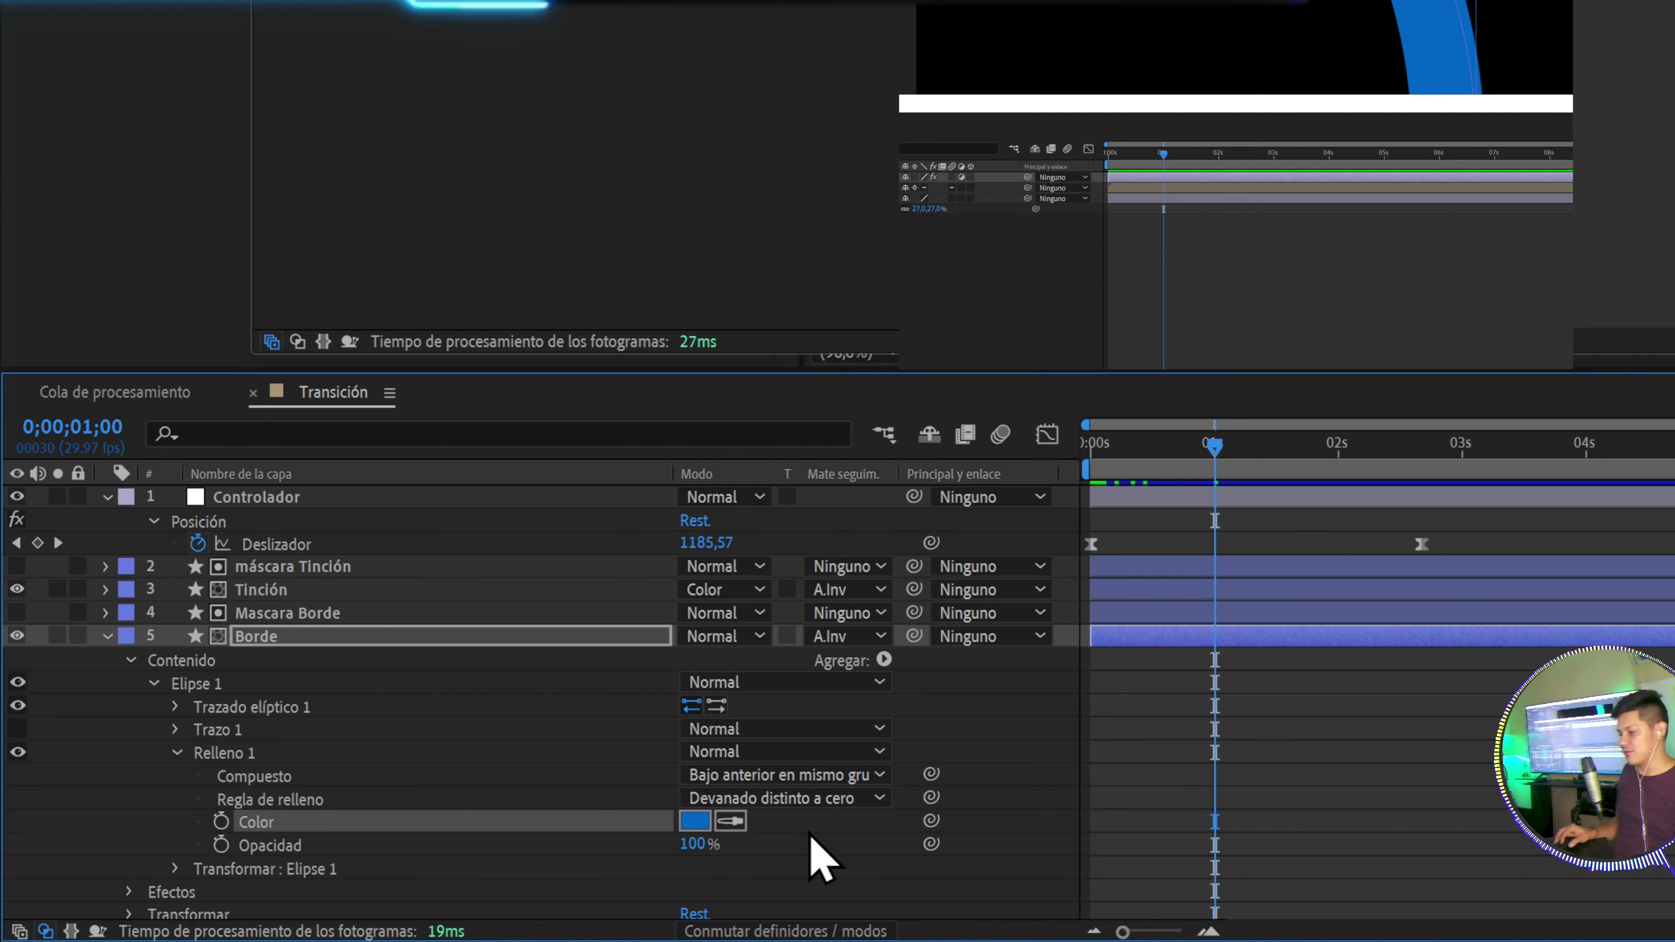
Add an expression to Borde's Relleno 1 Color and reveal Controlaadores' color effects in Master
left_click(222, 825, "alt")
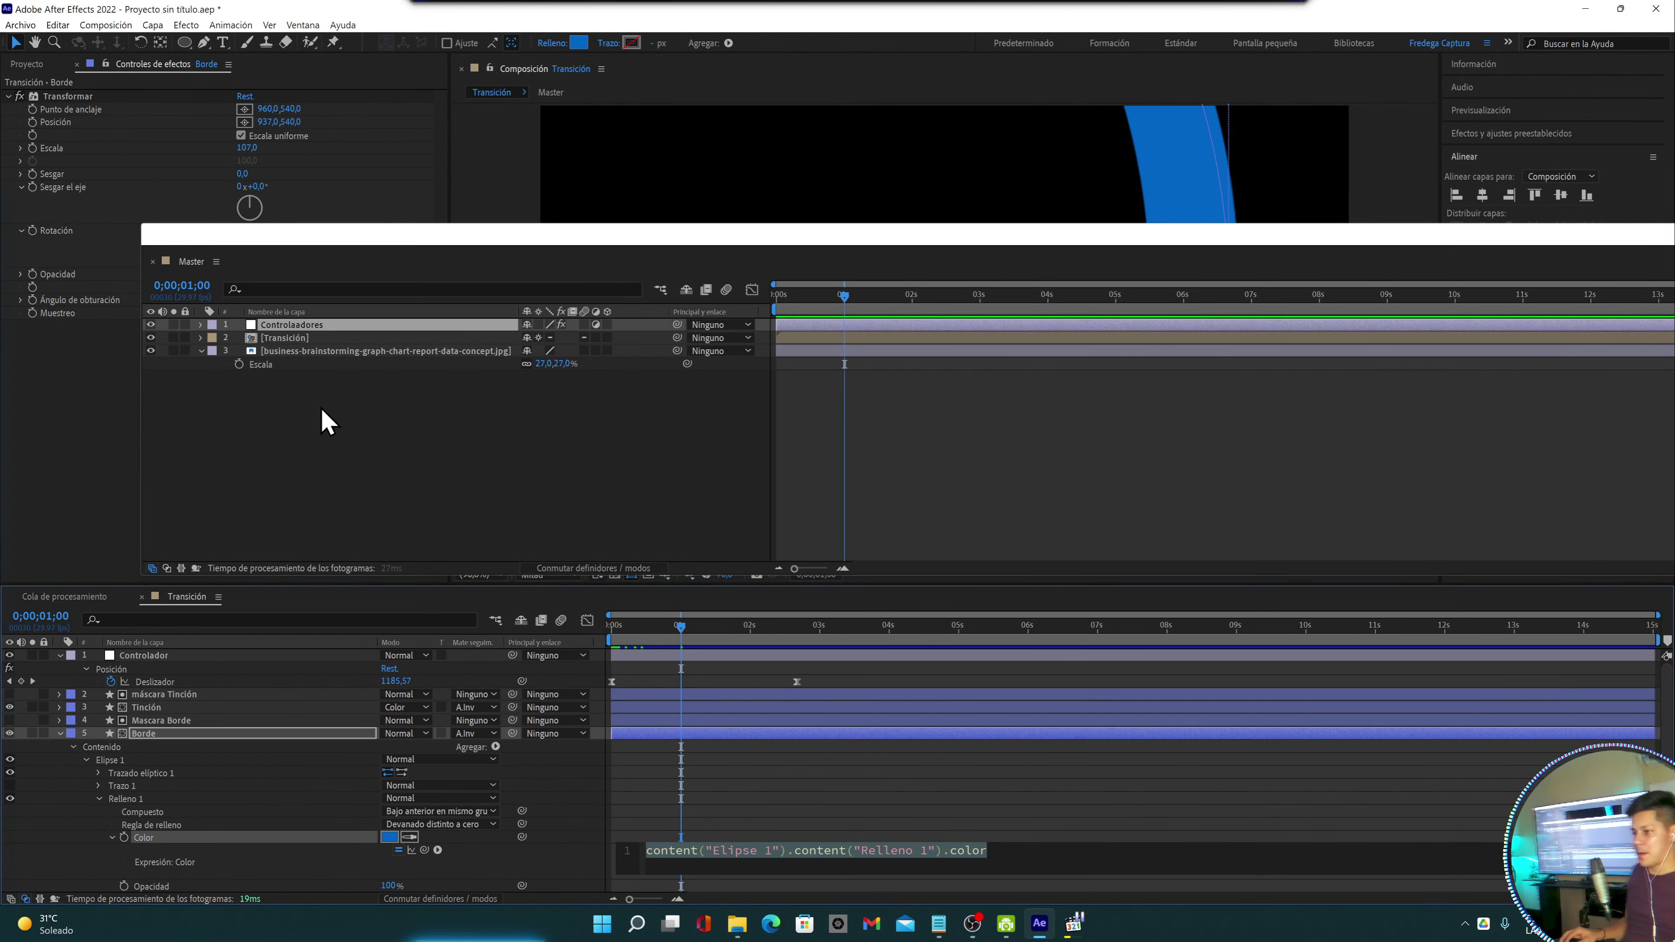
left_click(290, 326)
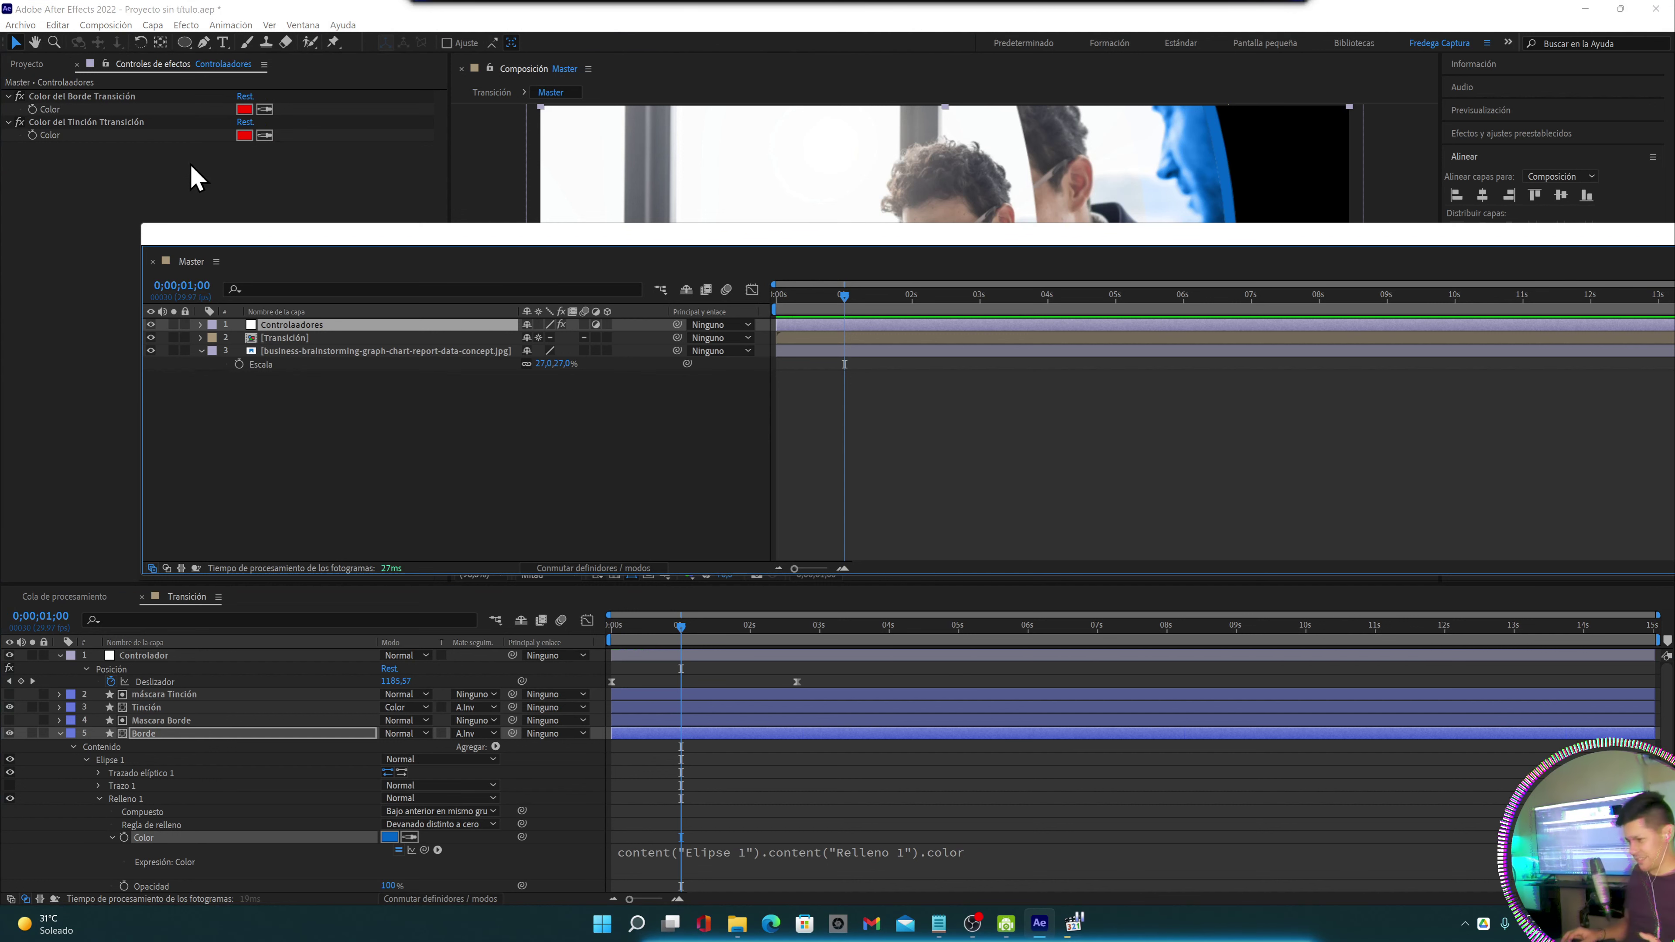
left_click(805, 858)
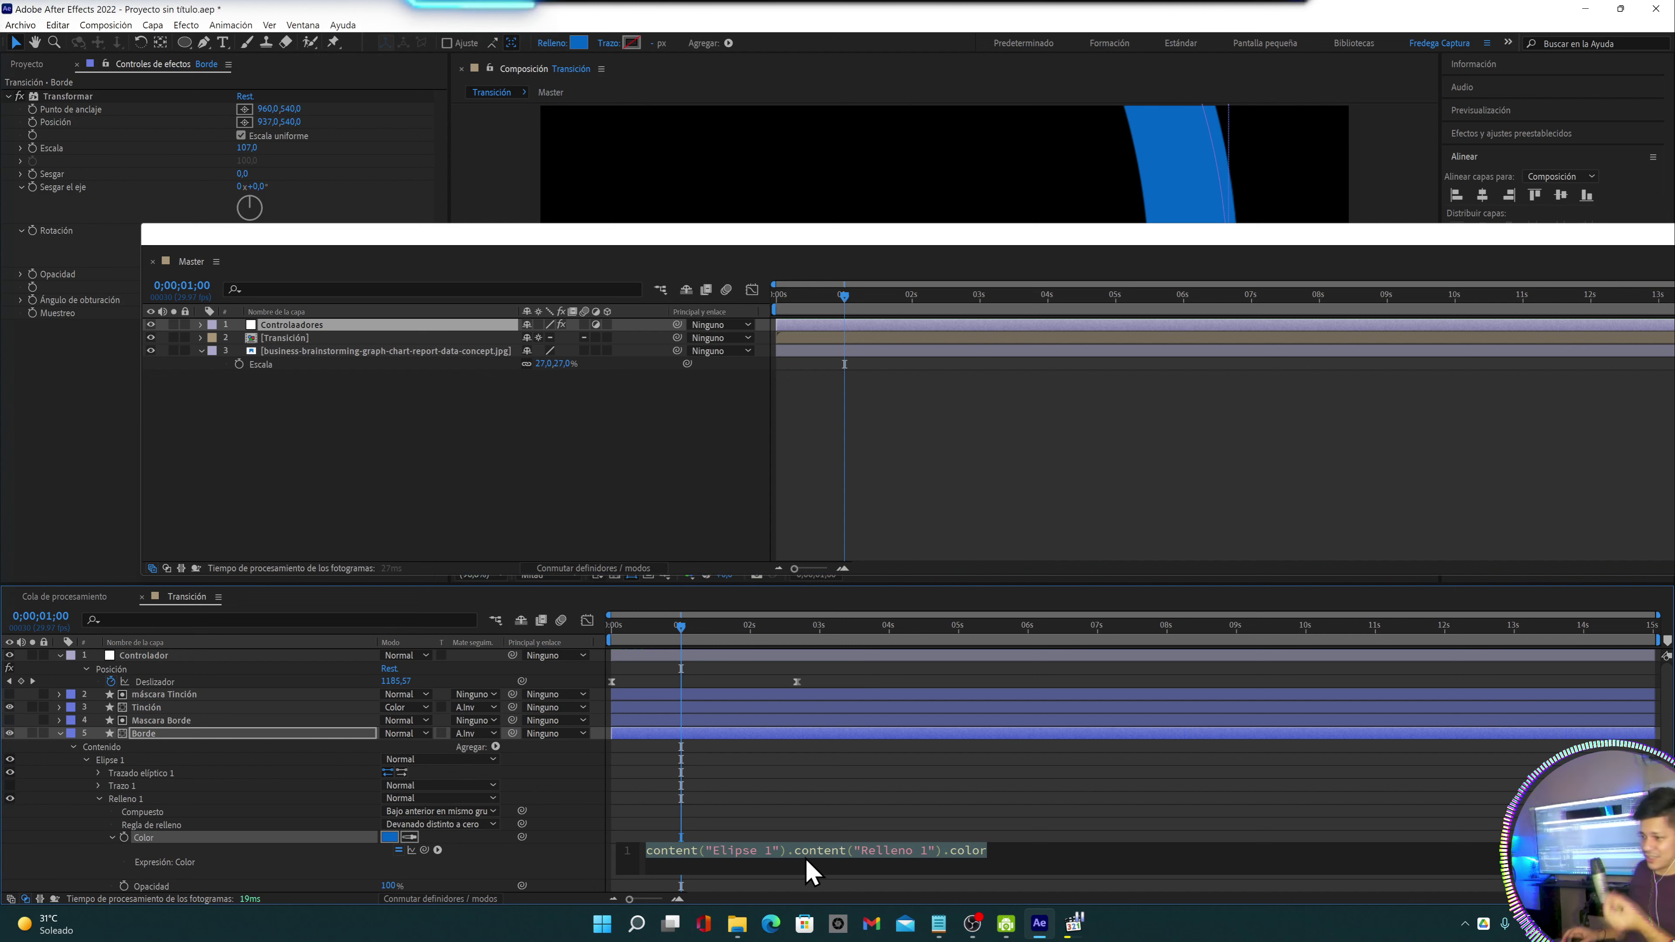
left_click(295, 326)
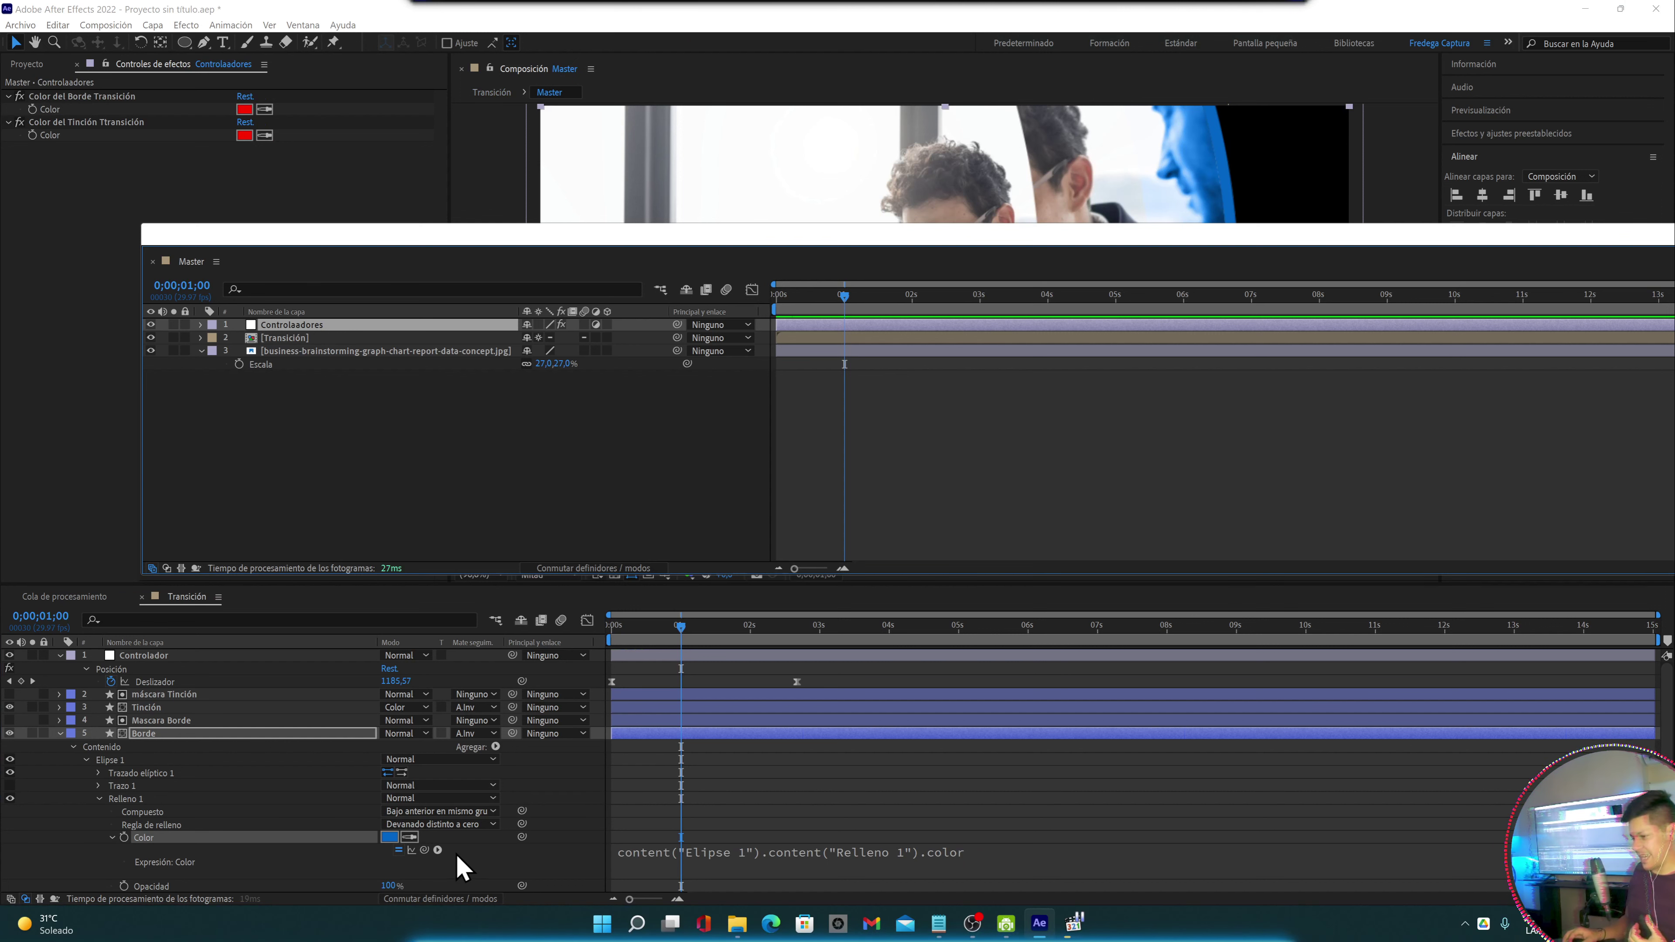
left_click(427, 855)
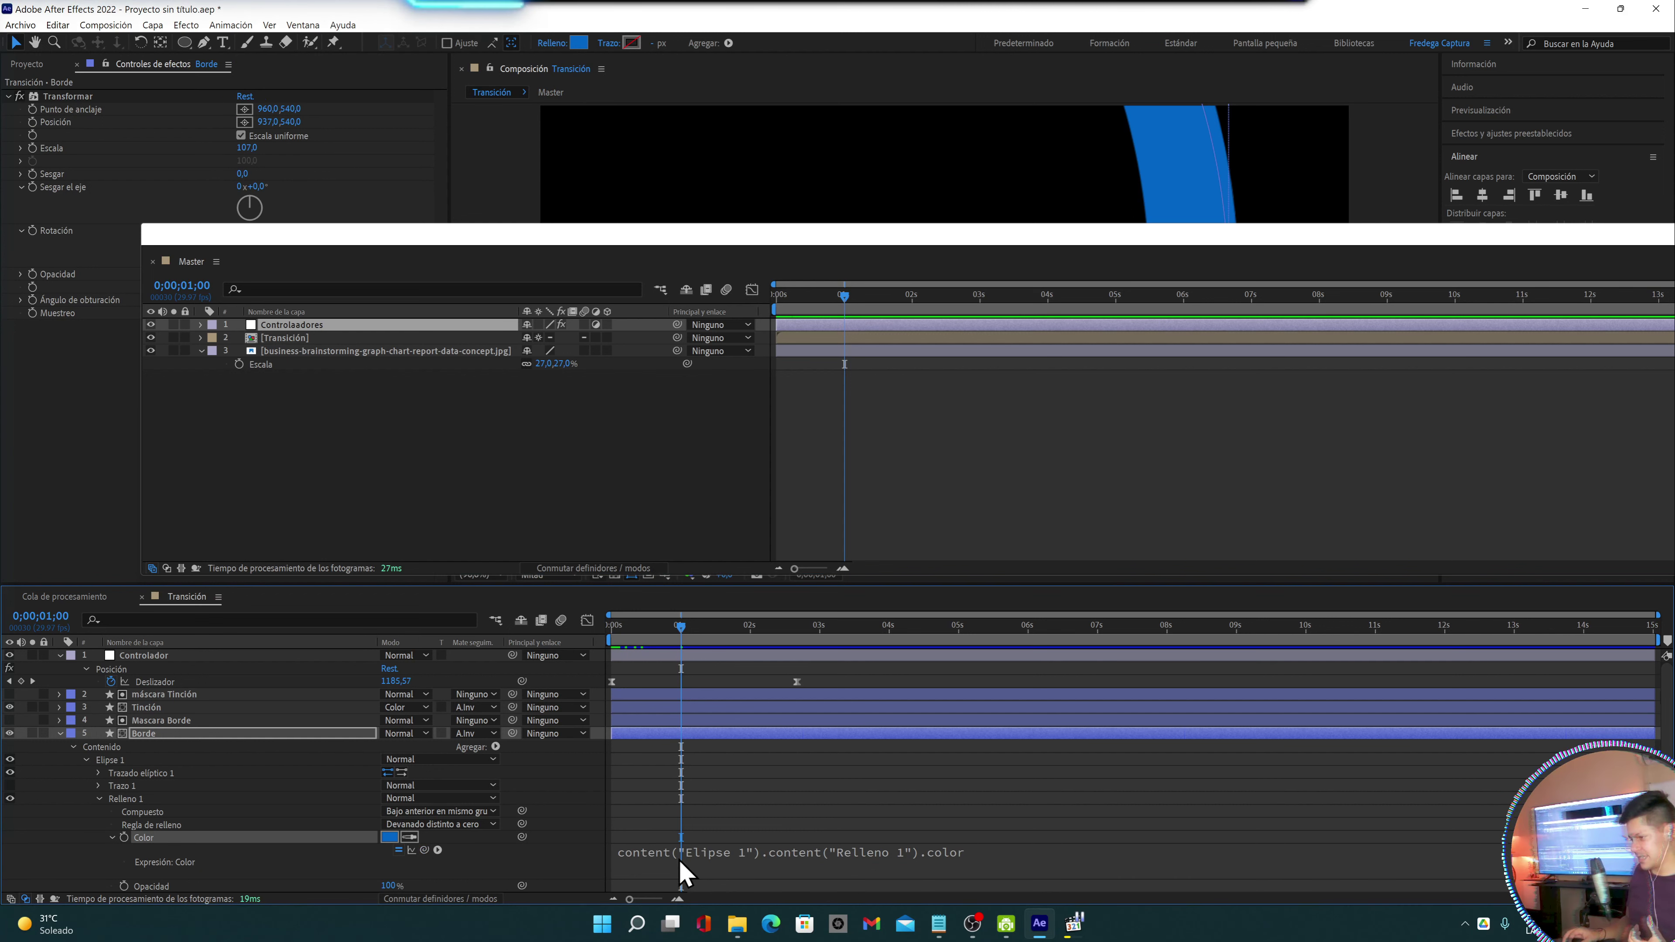
left_click(425, 855)
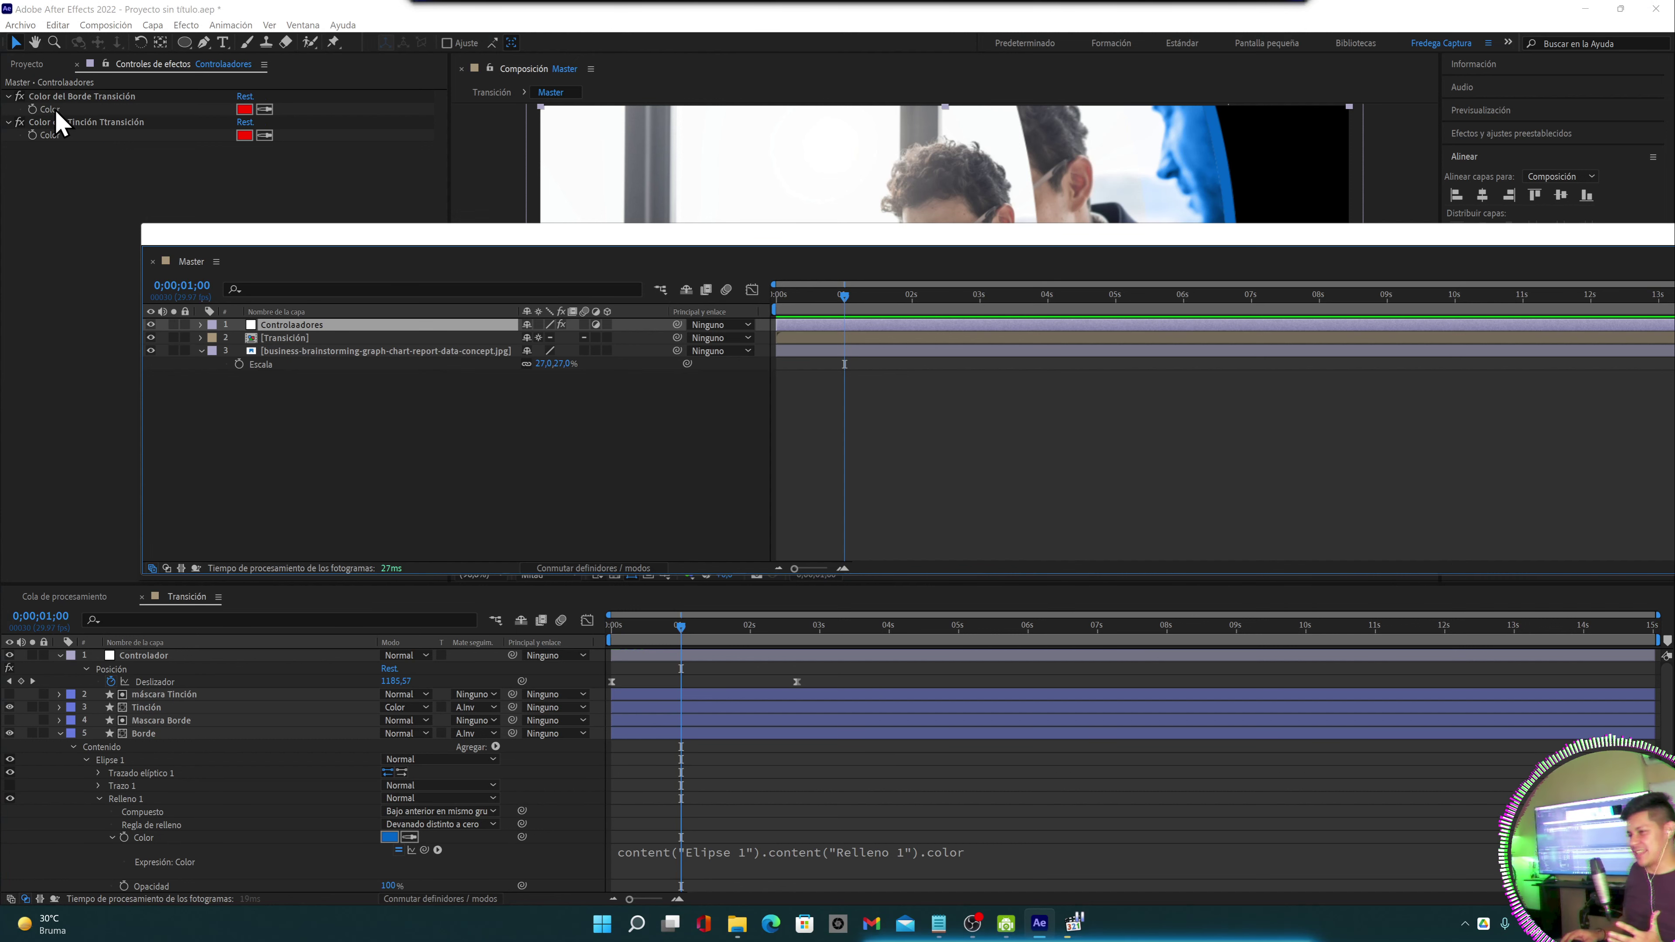
key("ctrl+Right")
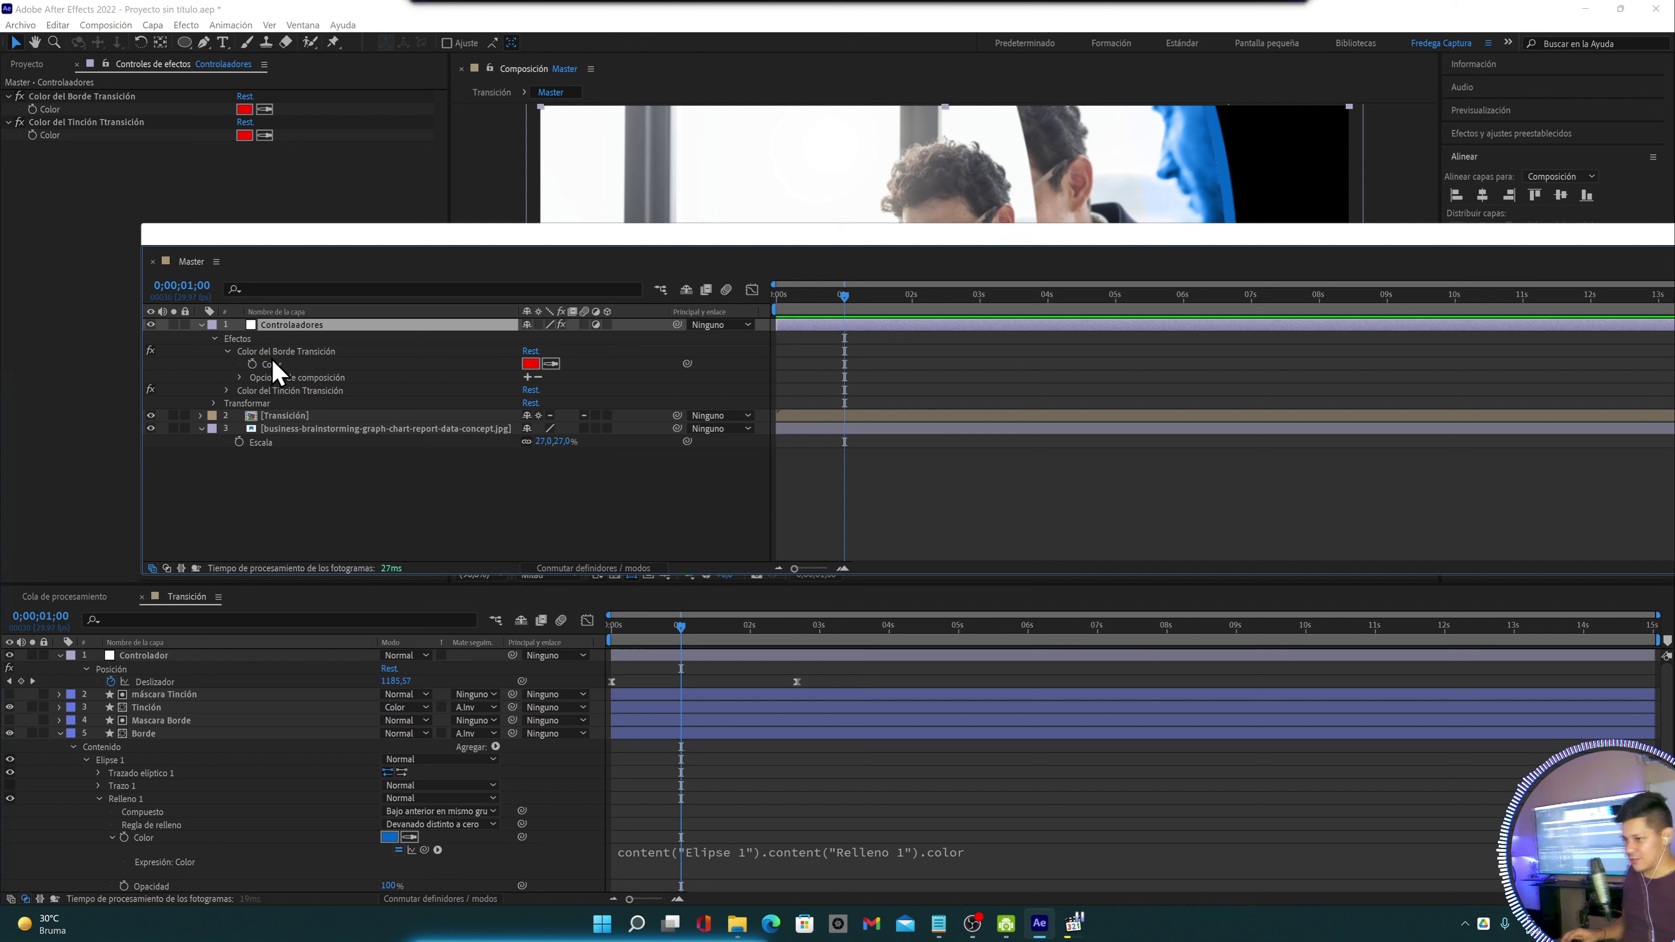
Pick-whip Borde's fill Color expression to Controlaadores' Color del Tinción Ttransición, turning the border red
left_click(228, 390)
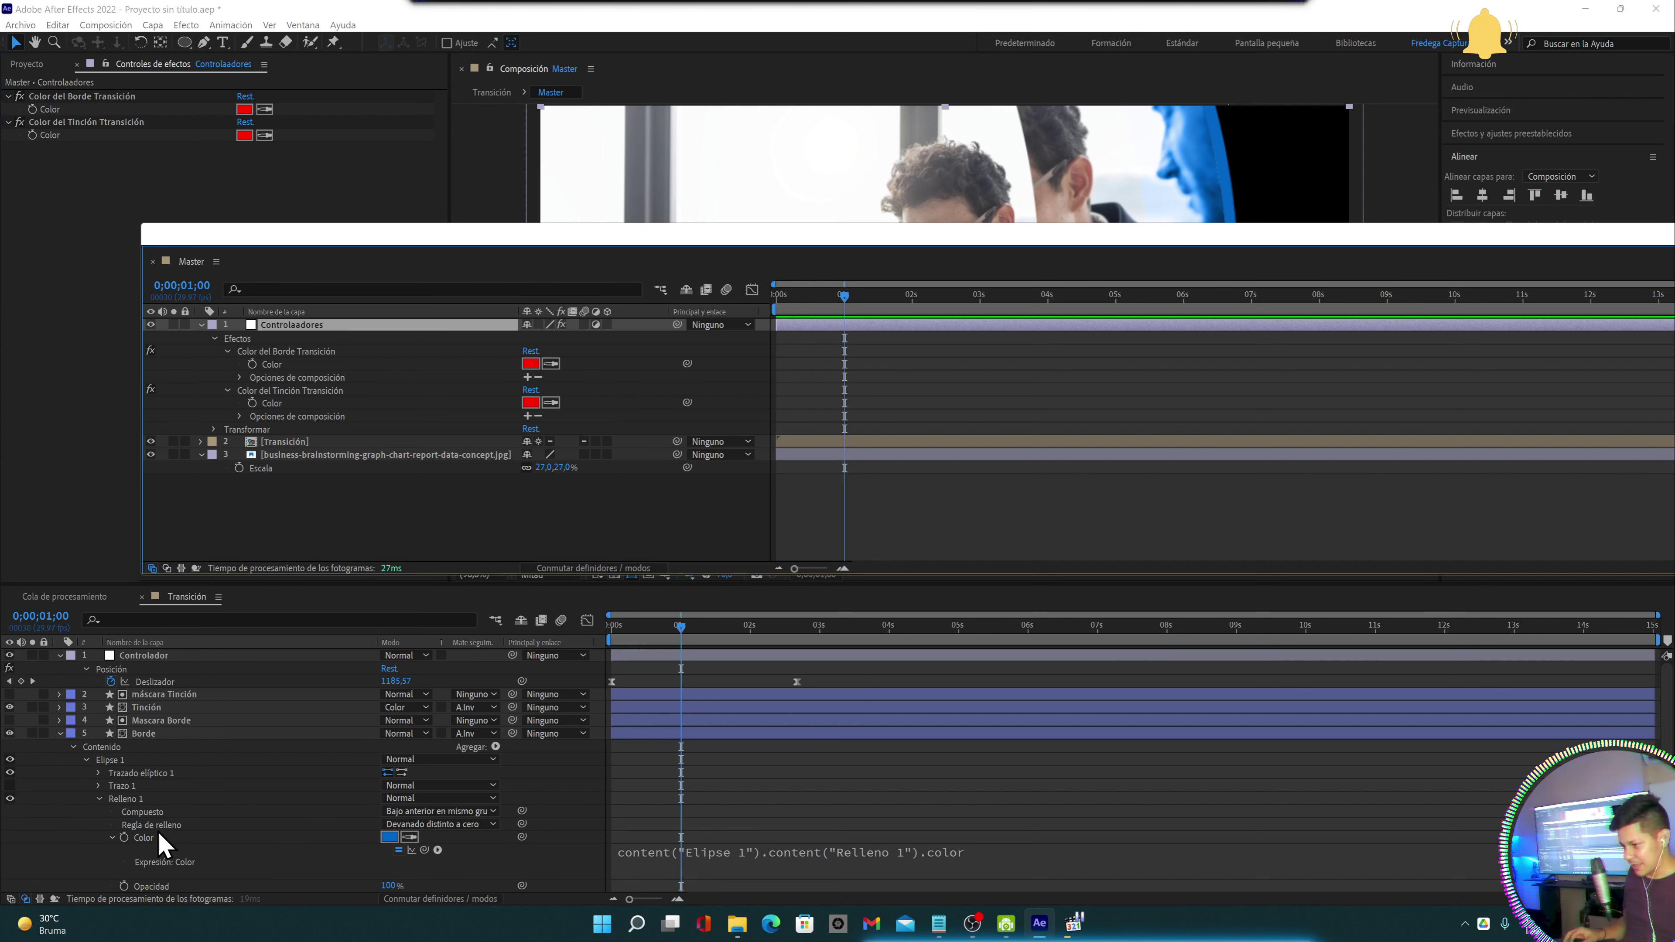
left_click(145, 734)
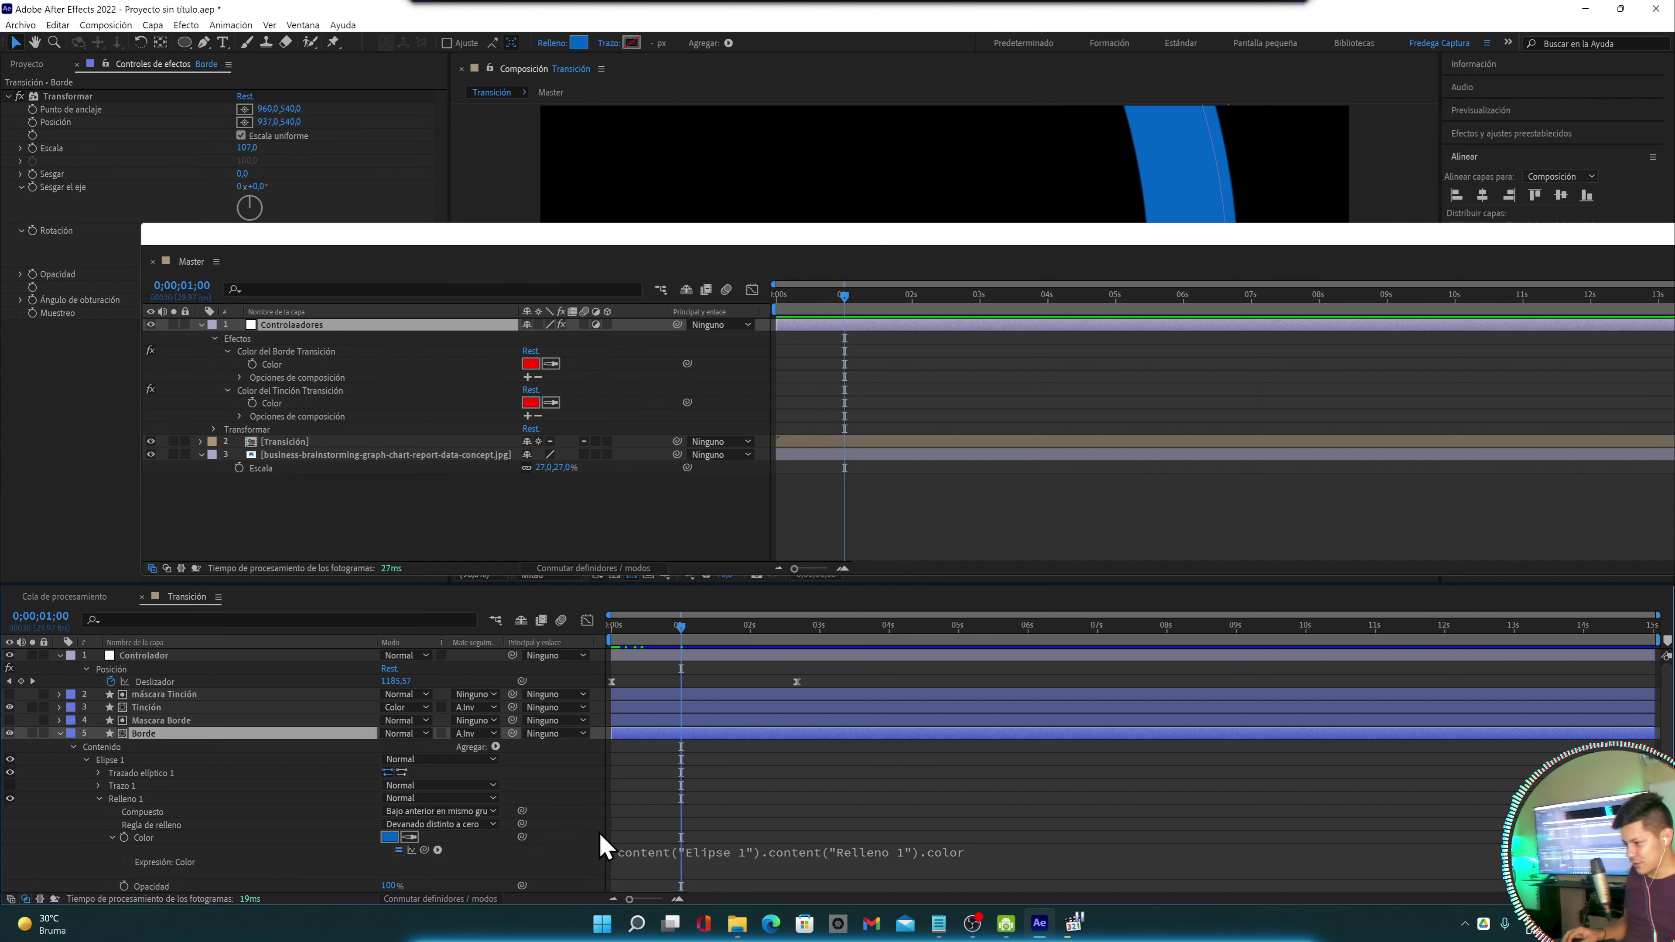
left_click(738, 861)
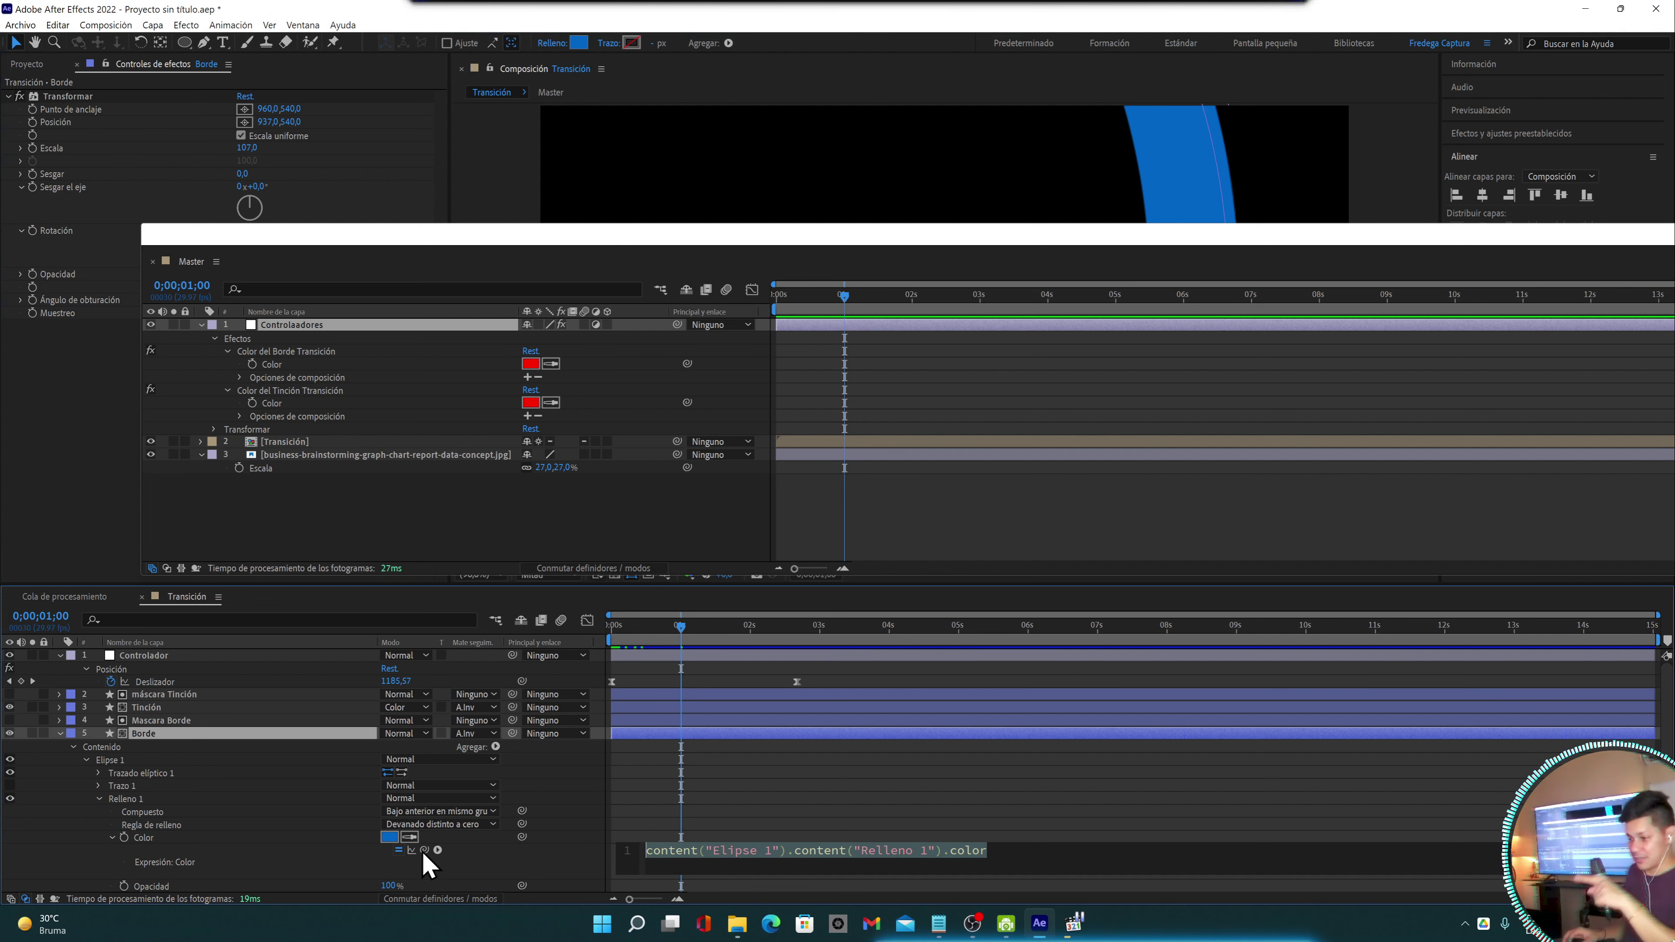
mouse_move(425, 850)
left_mouse_down()
mouse_move(278, 371)
mouse_move(282, 410)
left_mouse_up()
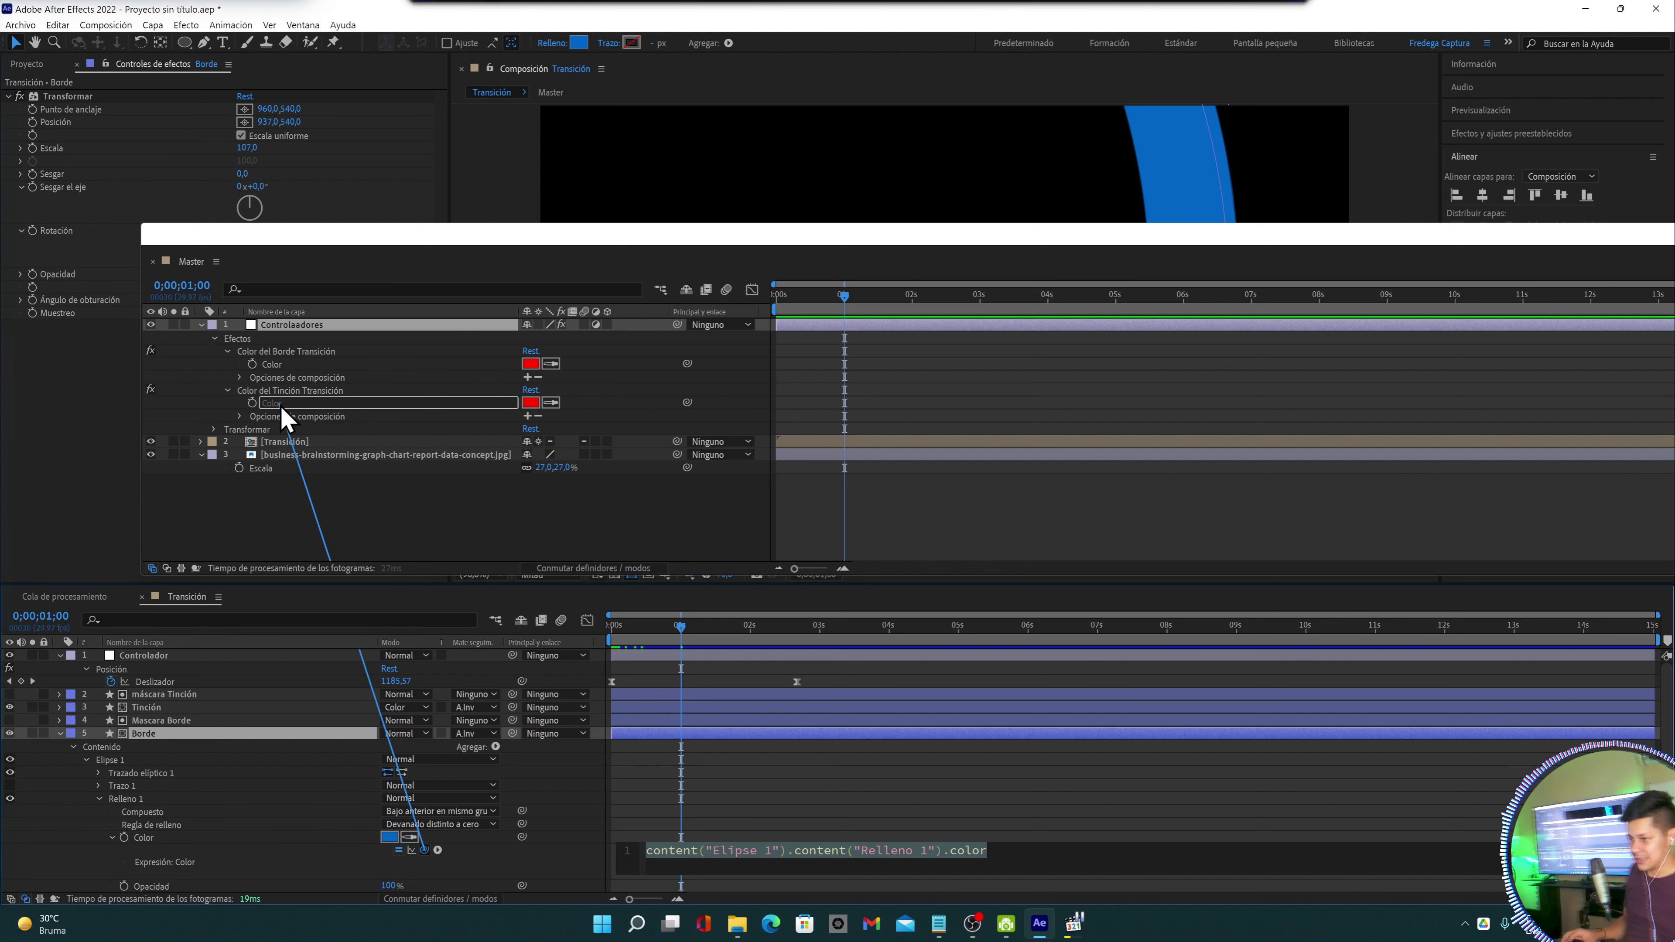
left_click_drag(282, 409, 282, 409)
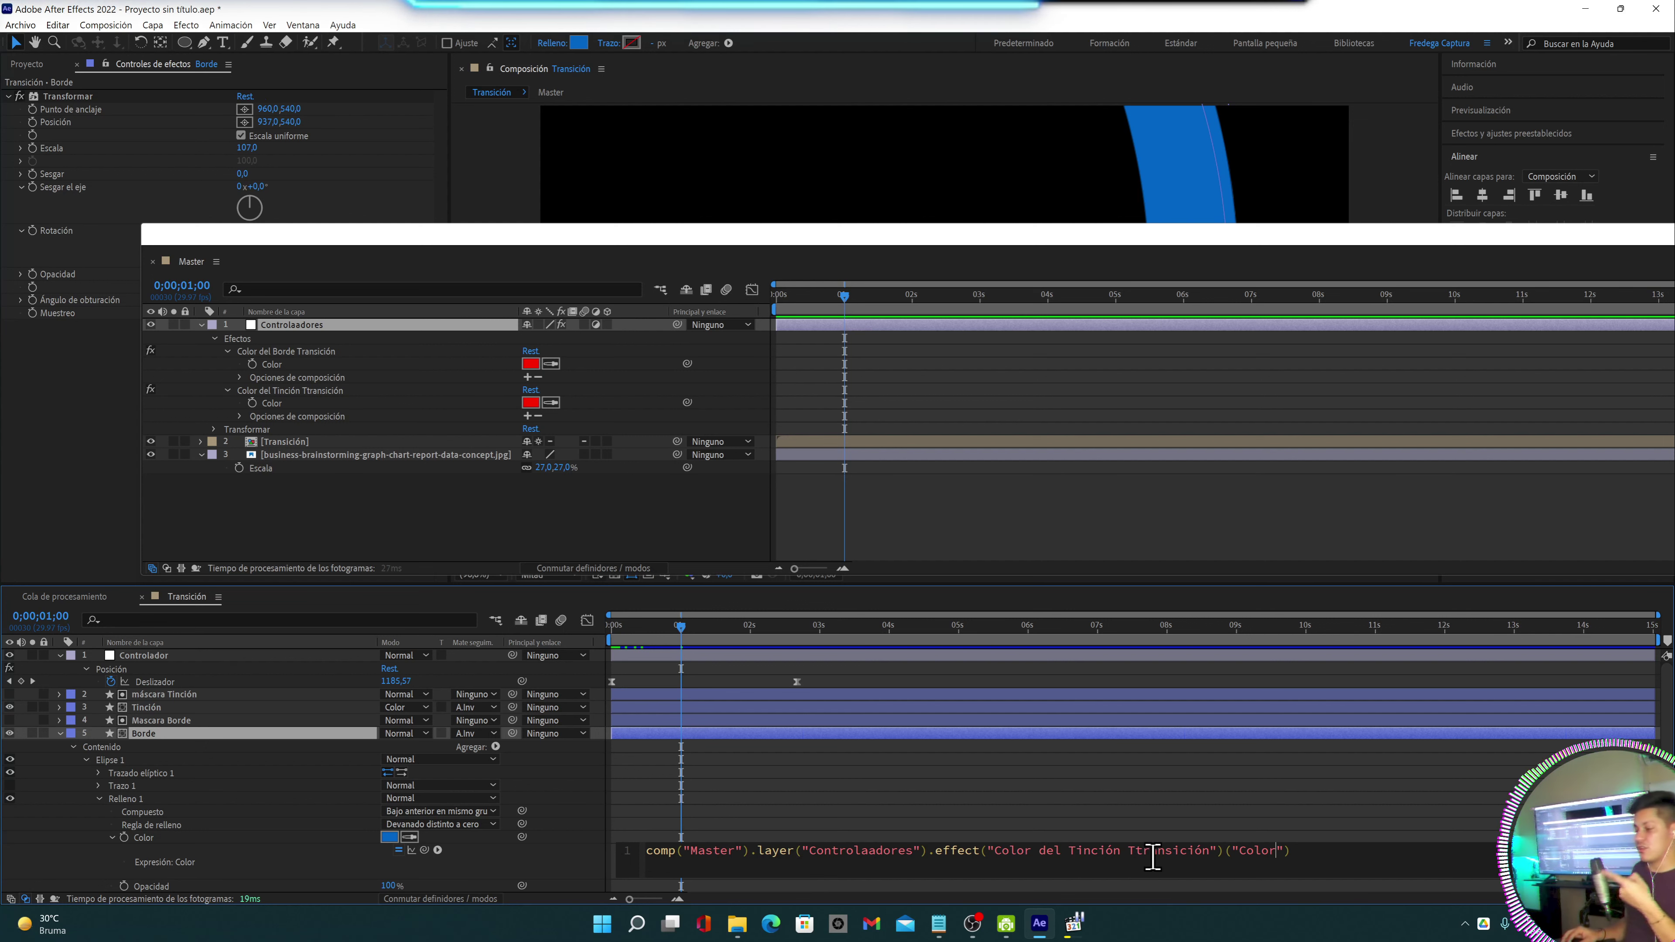
left_click(557, 861)
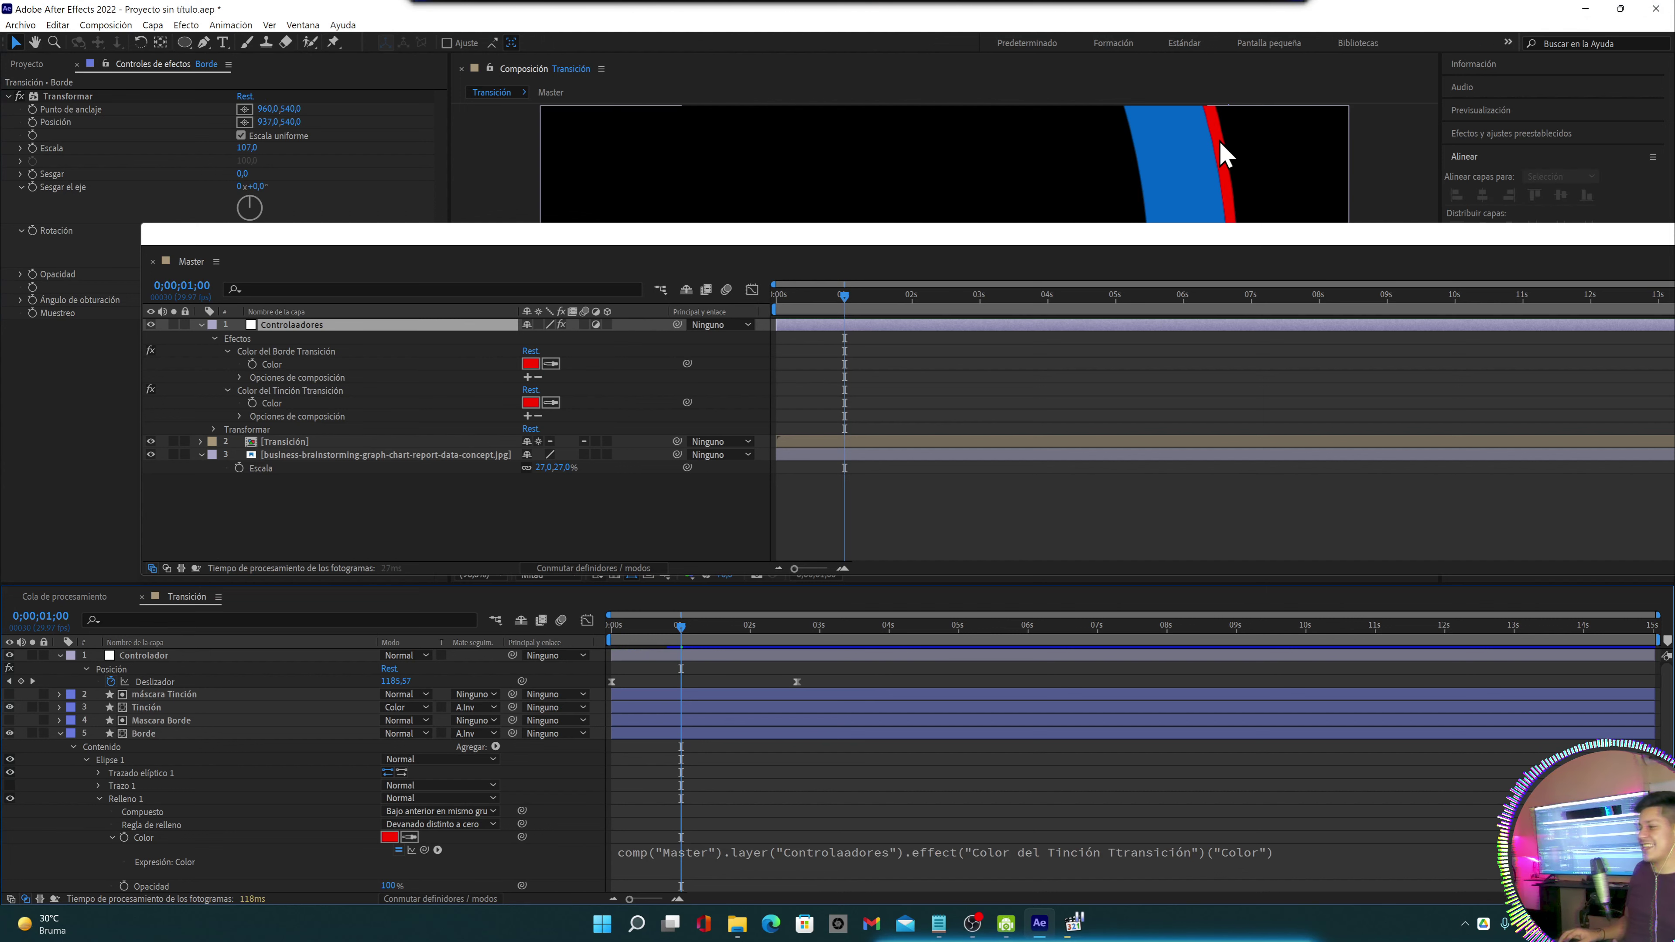
mouse_move(1211, 254)
left_mouse_down()
mouse_move(1141, 578)
mouse_move(1164, 248)
left_mouse_up()
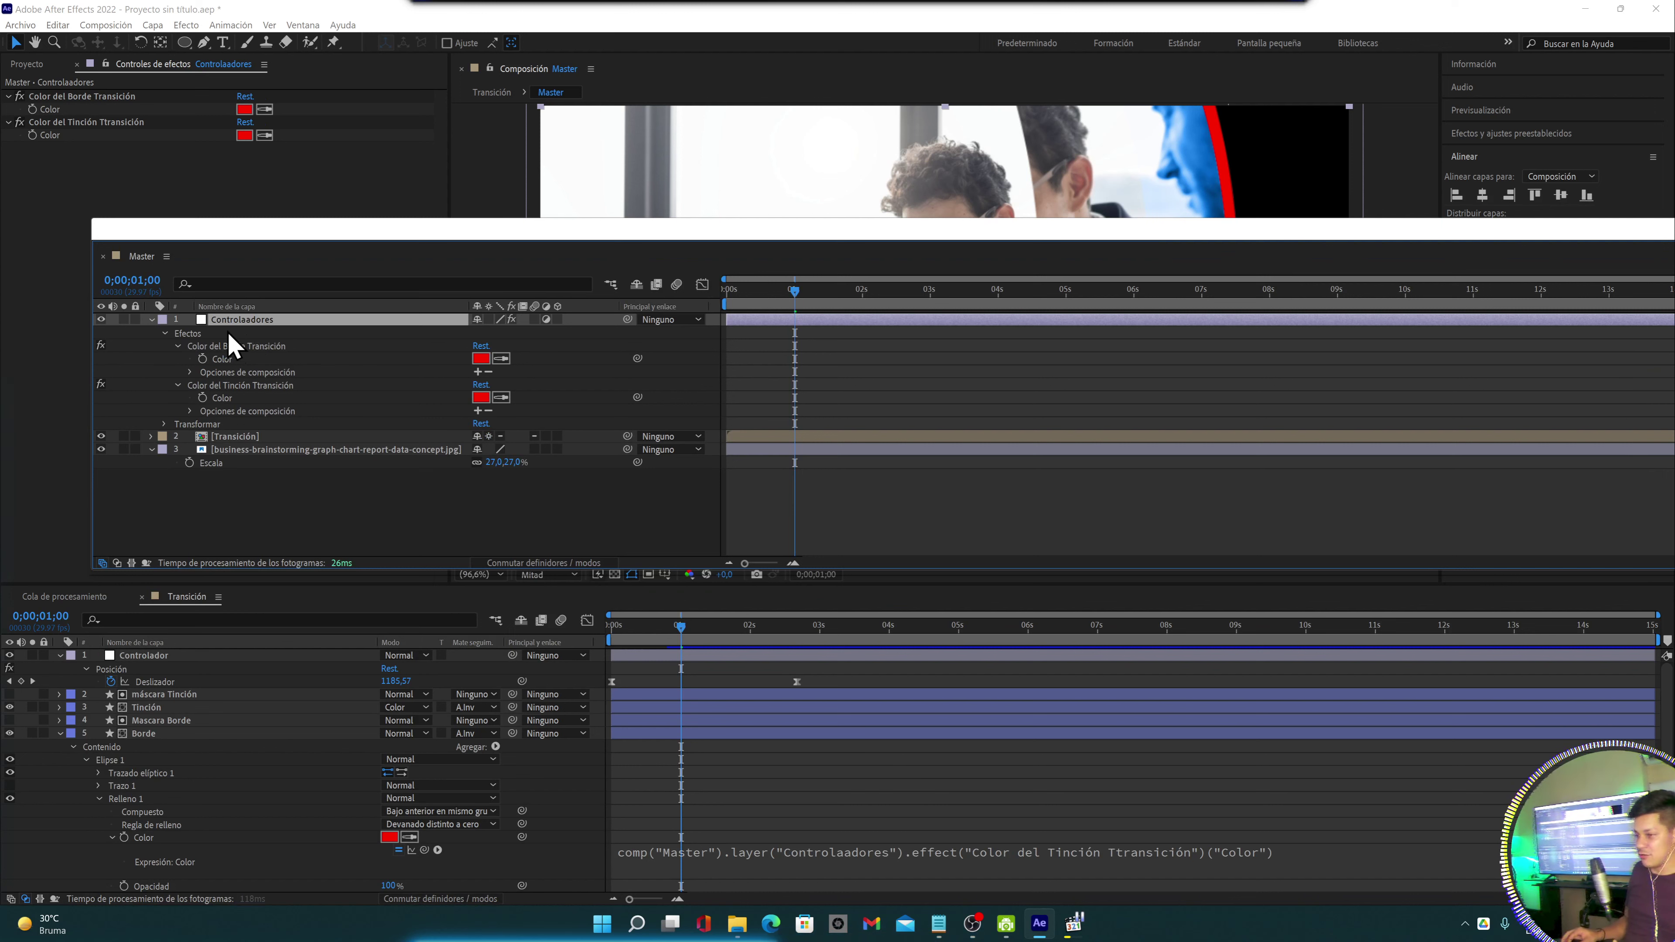
Collapse Borde and twirl open Tinción's Contenido > Elipse 1 > Relleno 1
left_click(60, 733)
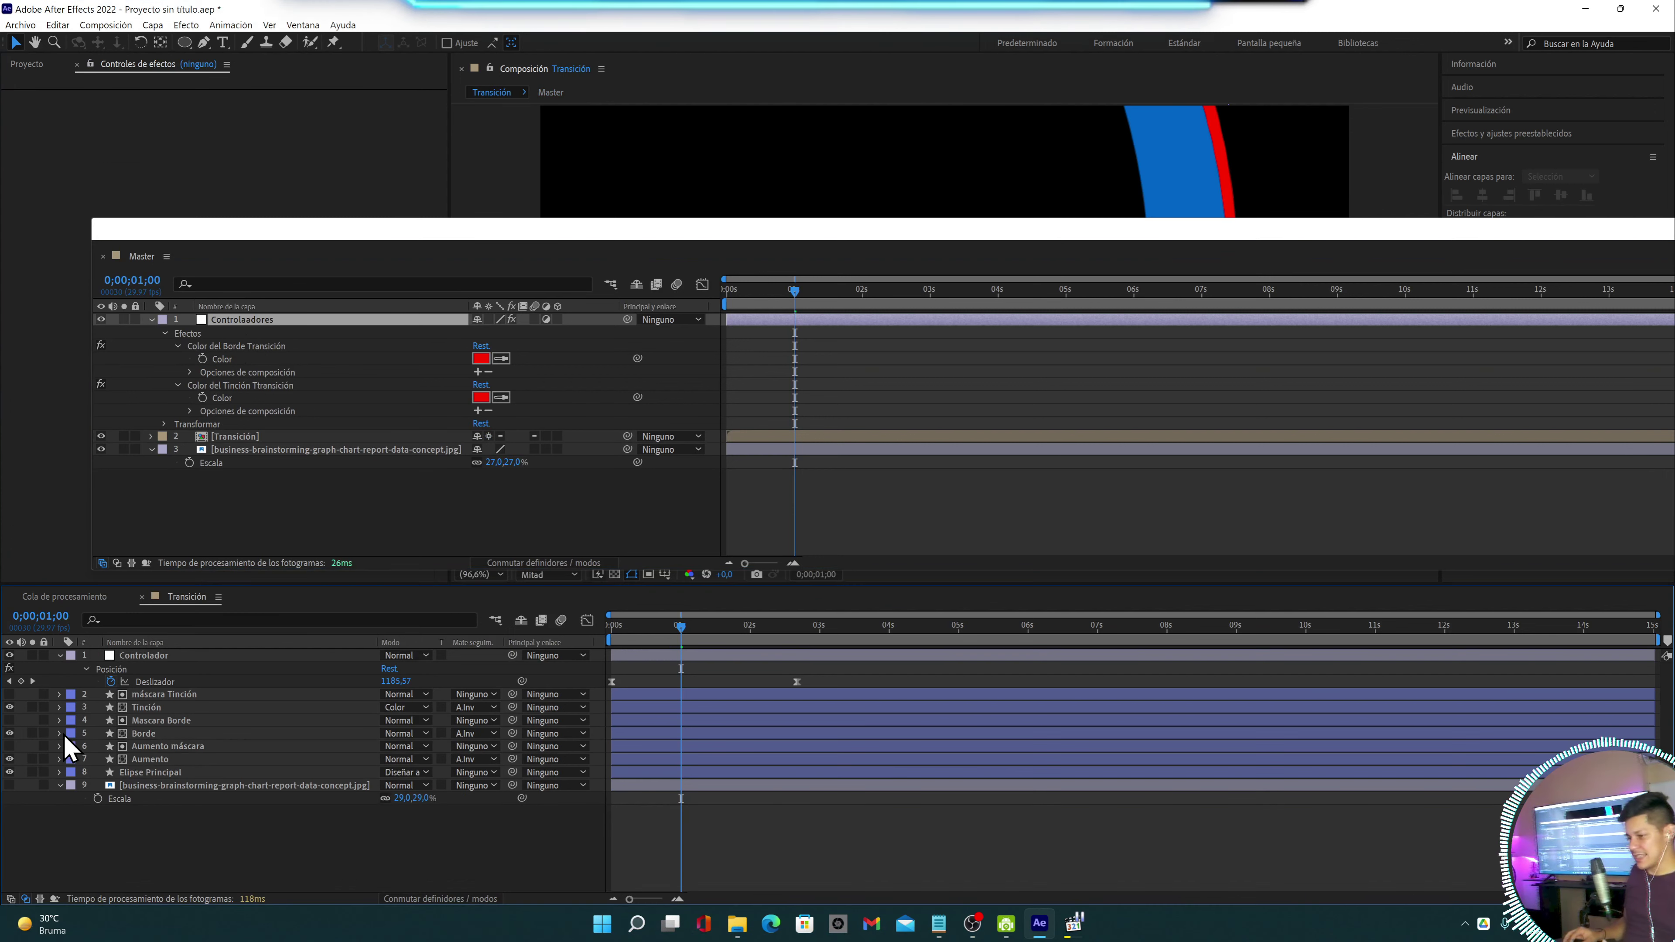
left_click(61, 708)
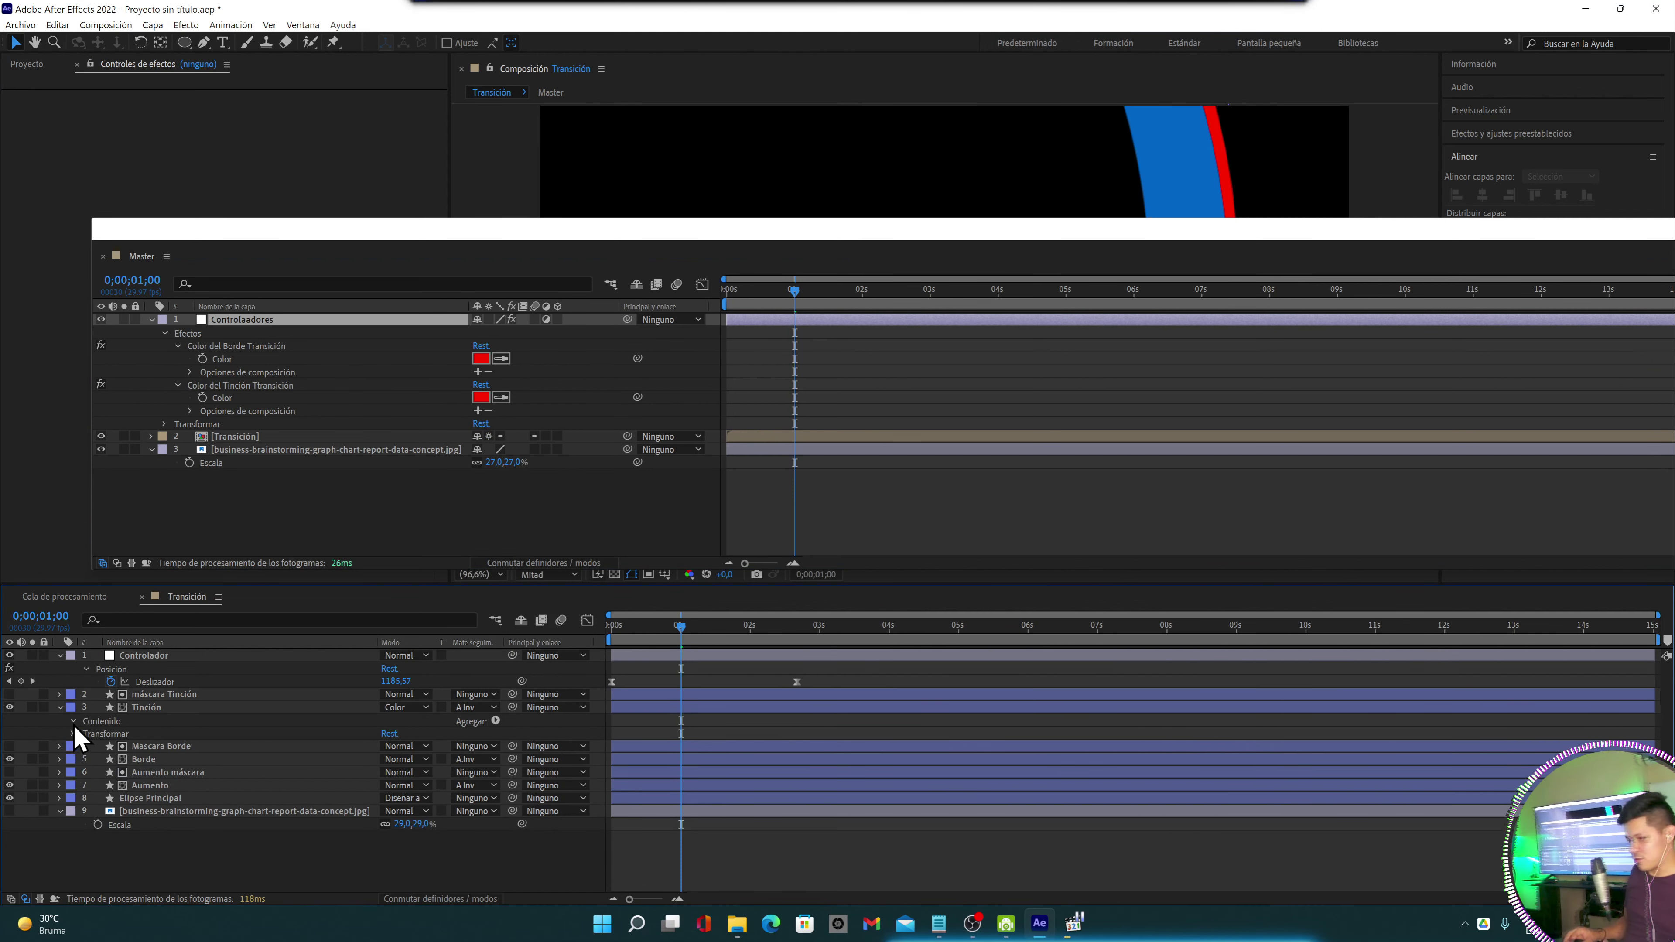
left_click(73, 723)
left_click(86, 734)
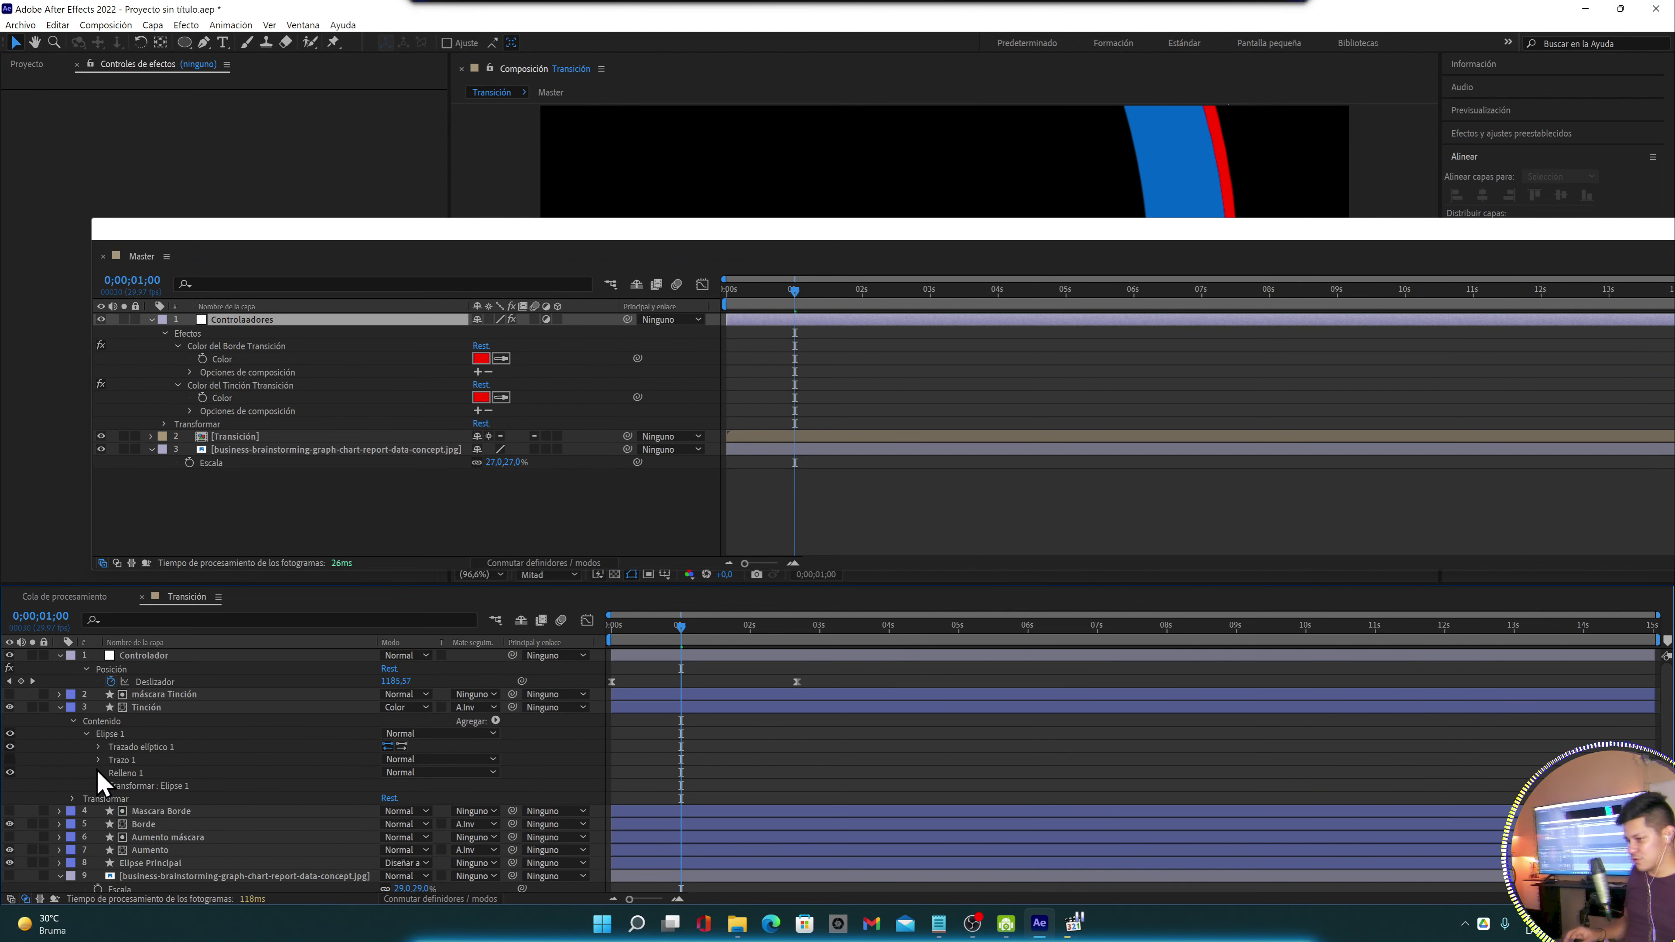
left_click(99, 773)
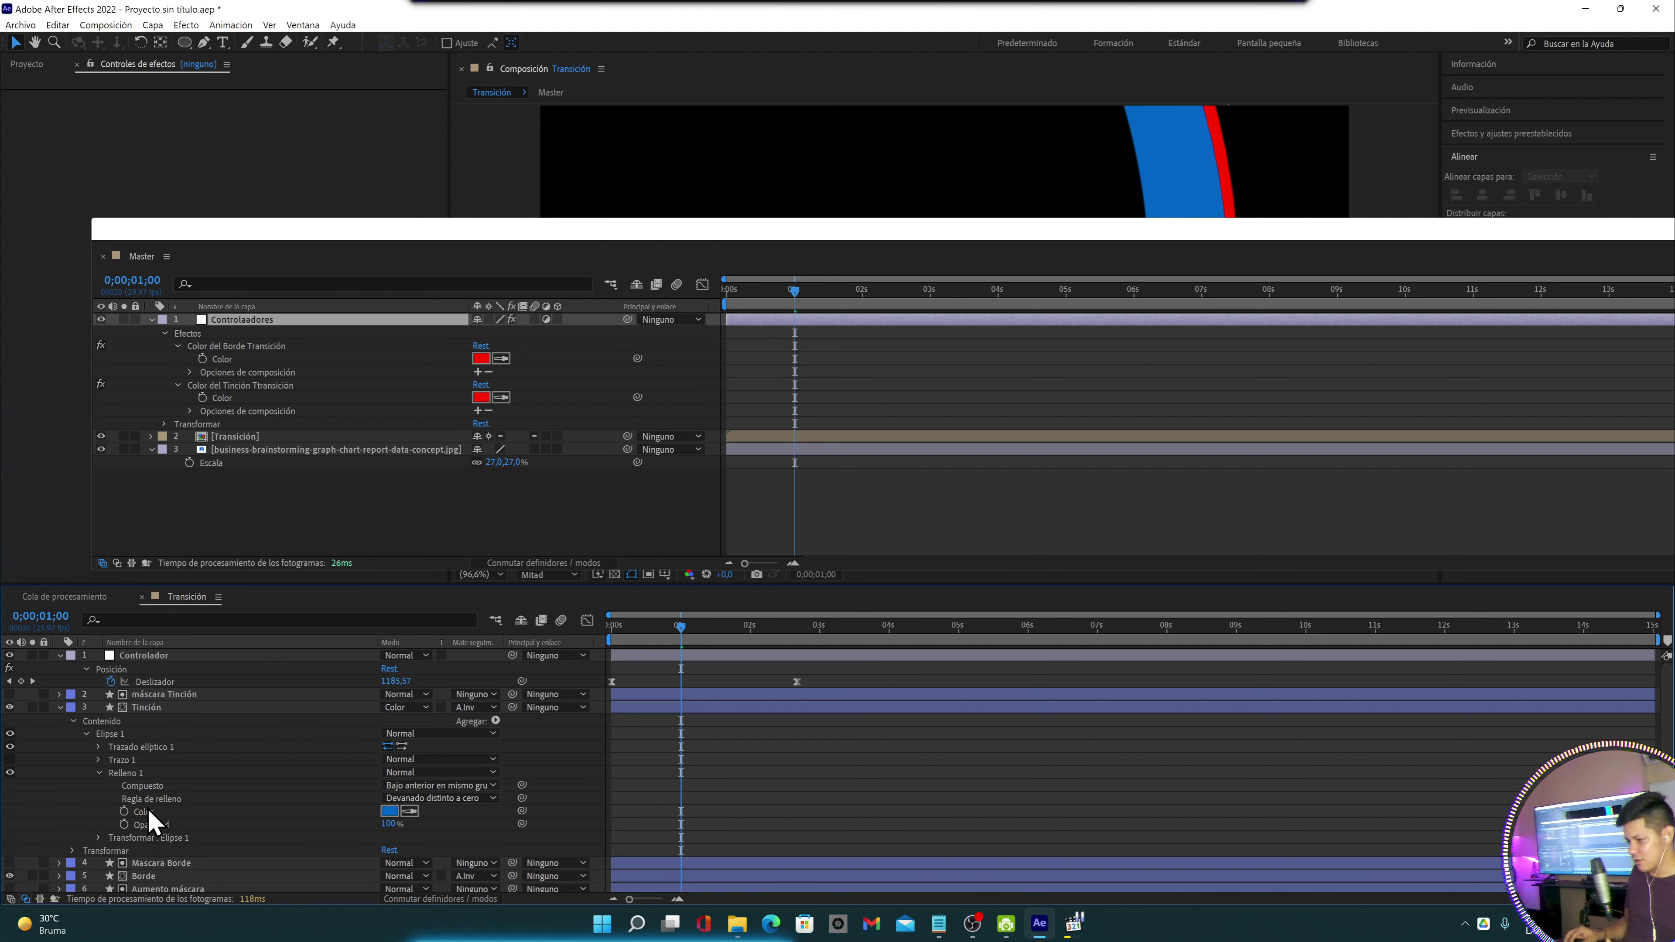
Add an expression to Tinción's fill Color, pick-whipped to Color del Tinción Transición, turning the tint red
left_click(123, 812, "alt")
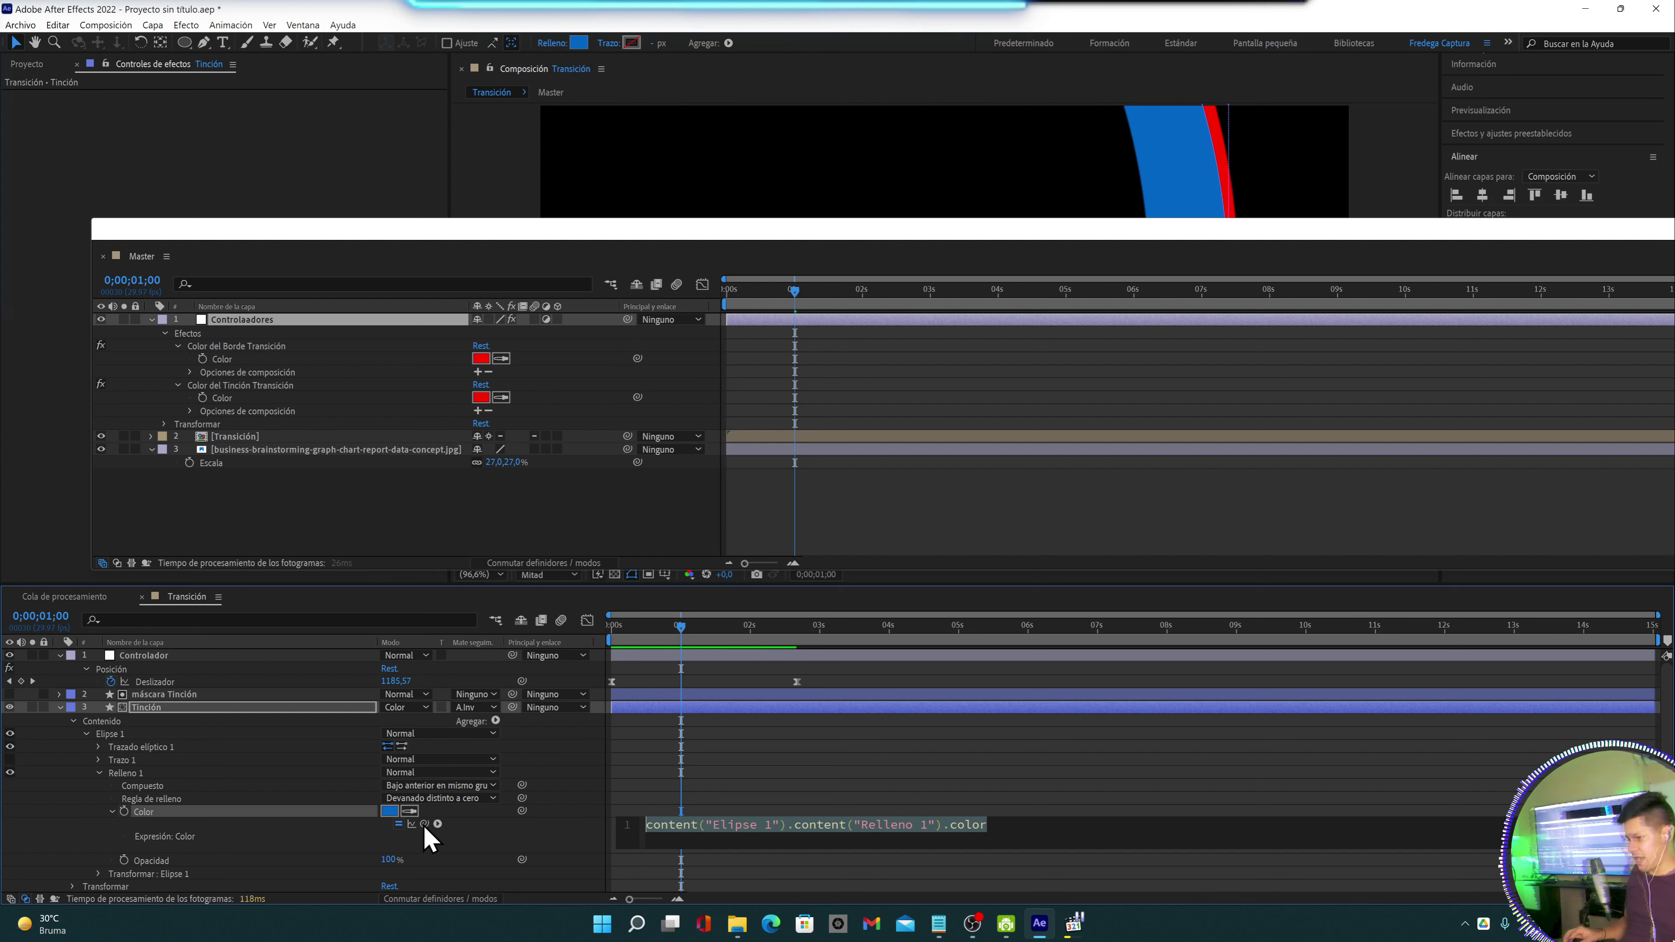
left_click_drag(425, 826, 386, 837)
left_click_drag(247, 582, 226, 405)
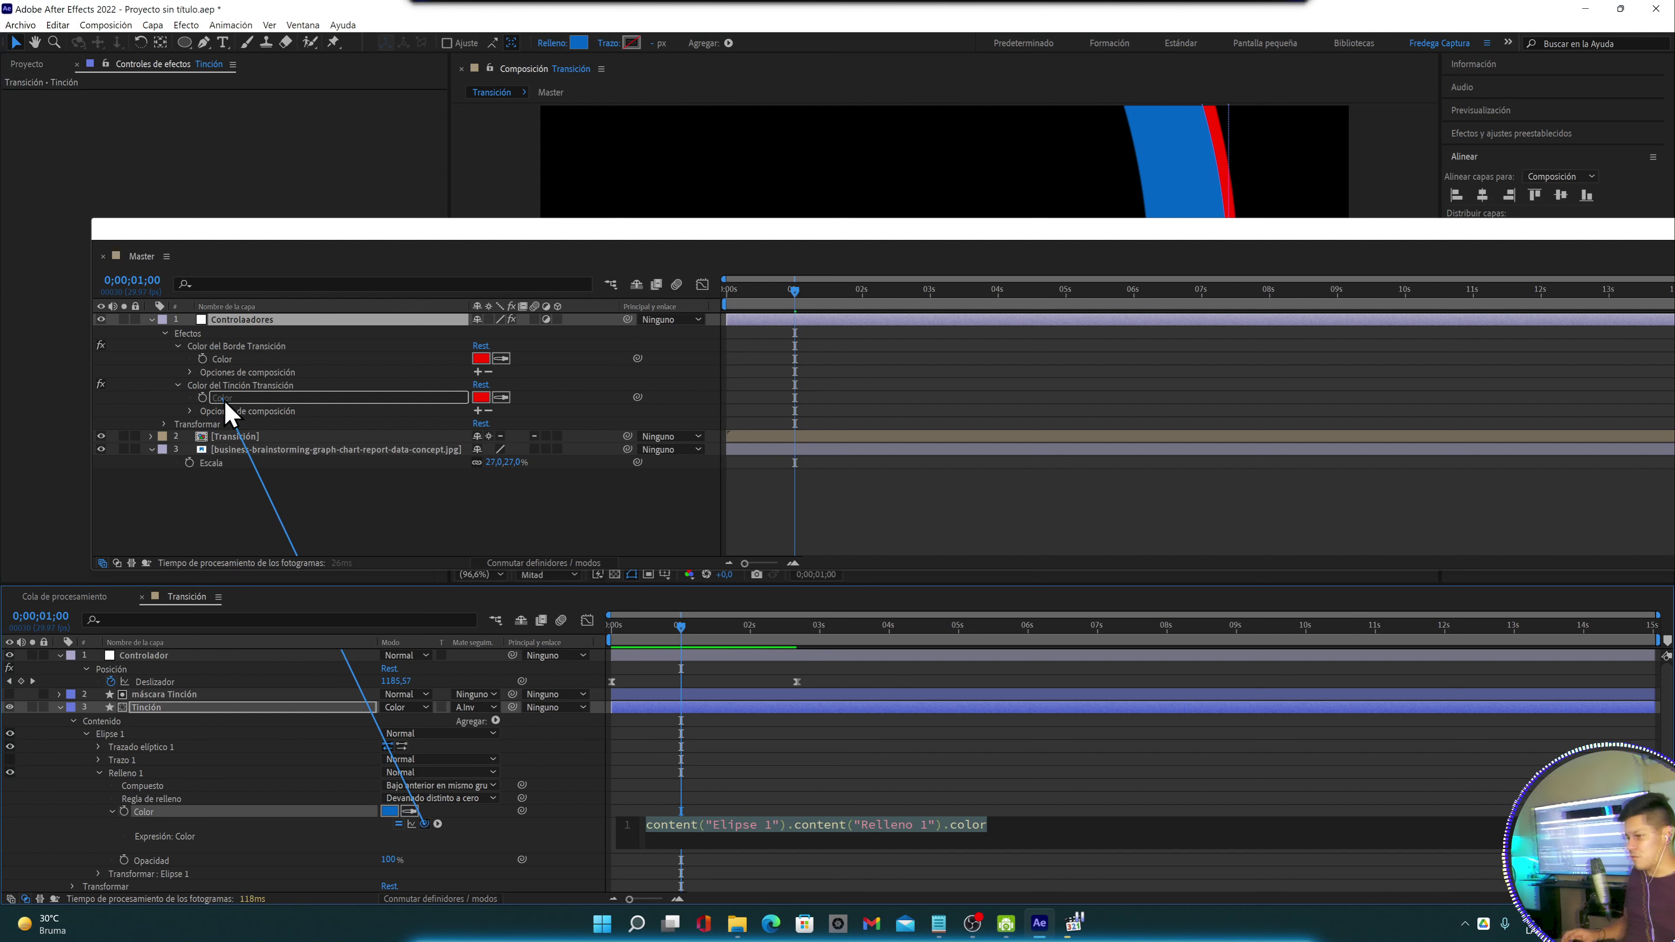
left_click_drag(226, 405, 229, 379)
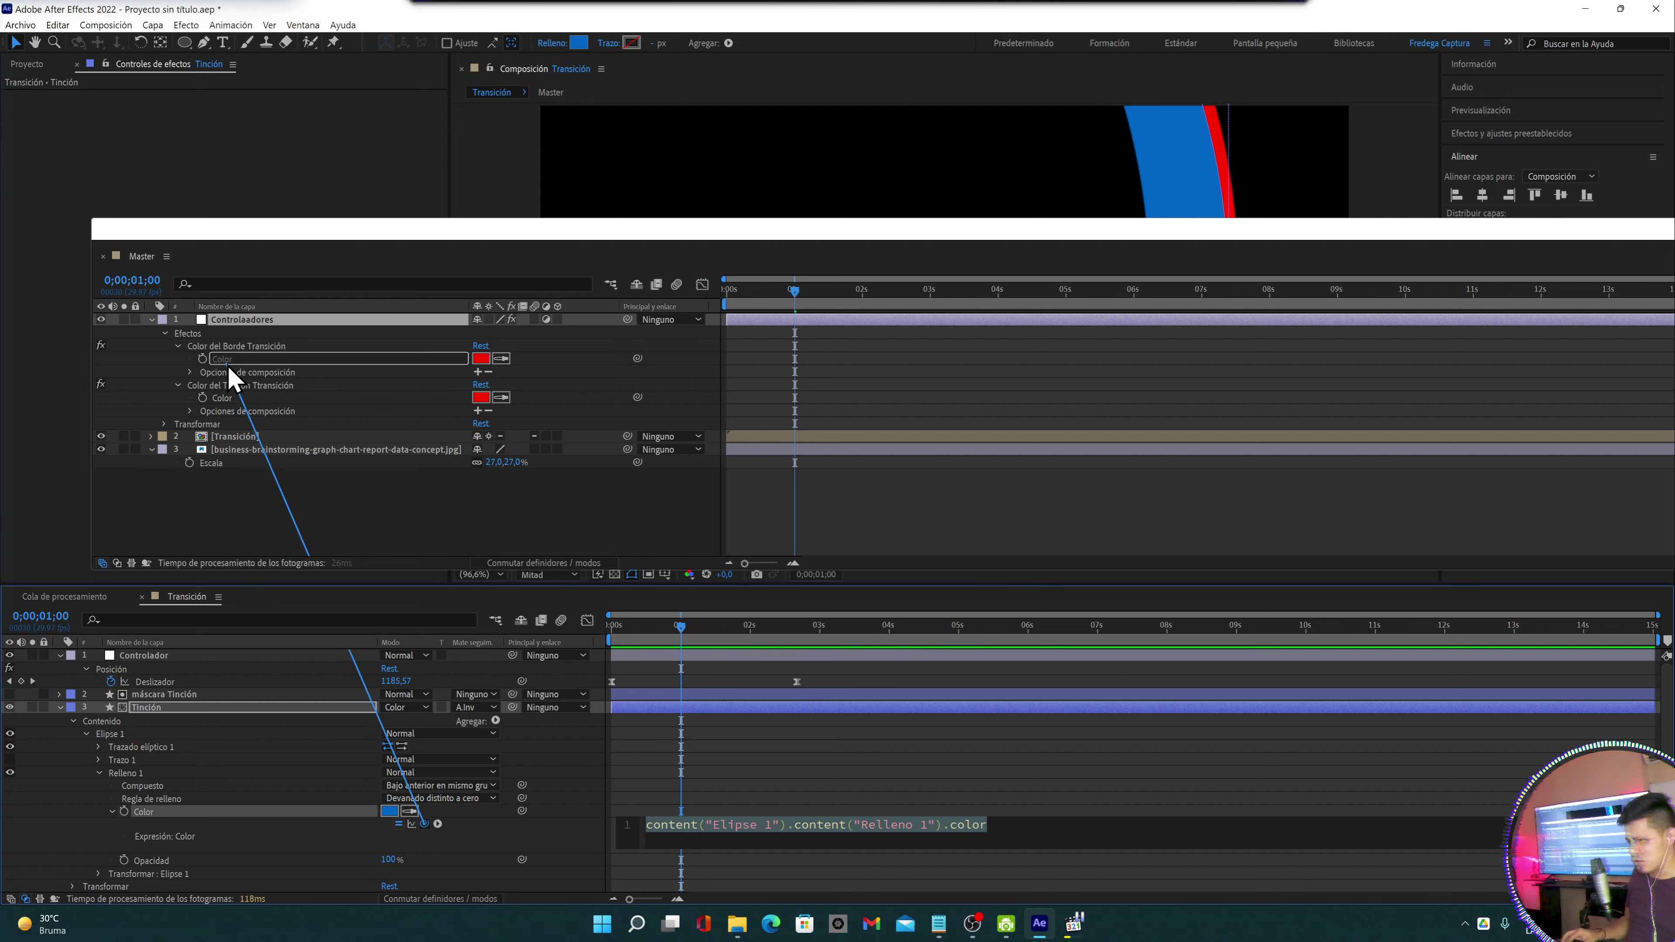
left_click_drag(229, 369, 231, 406)
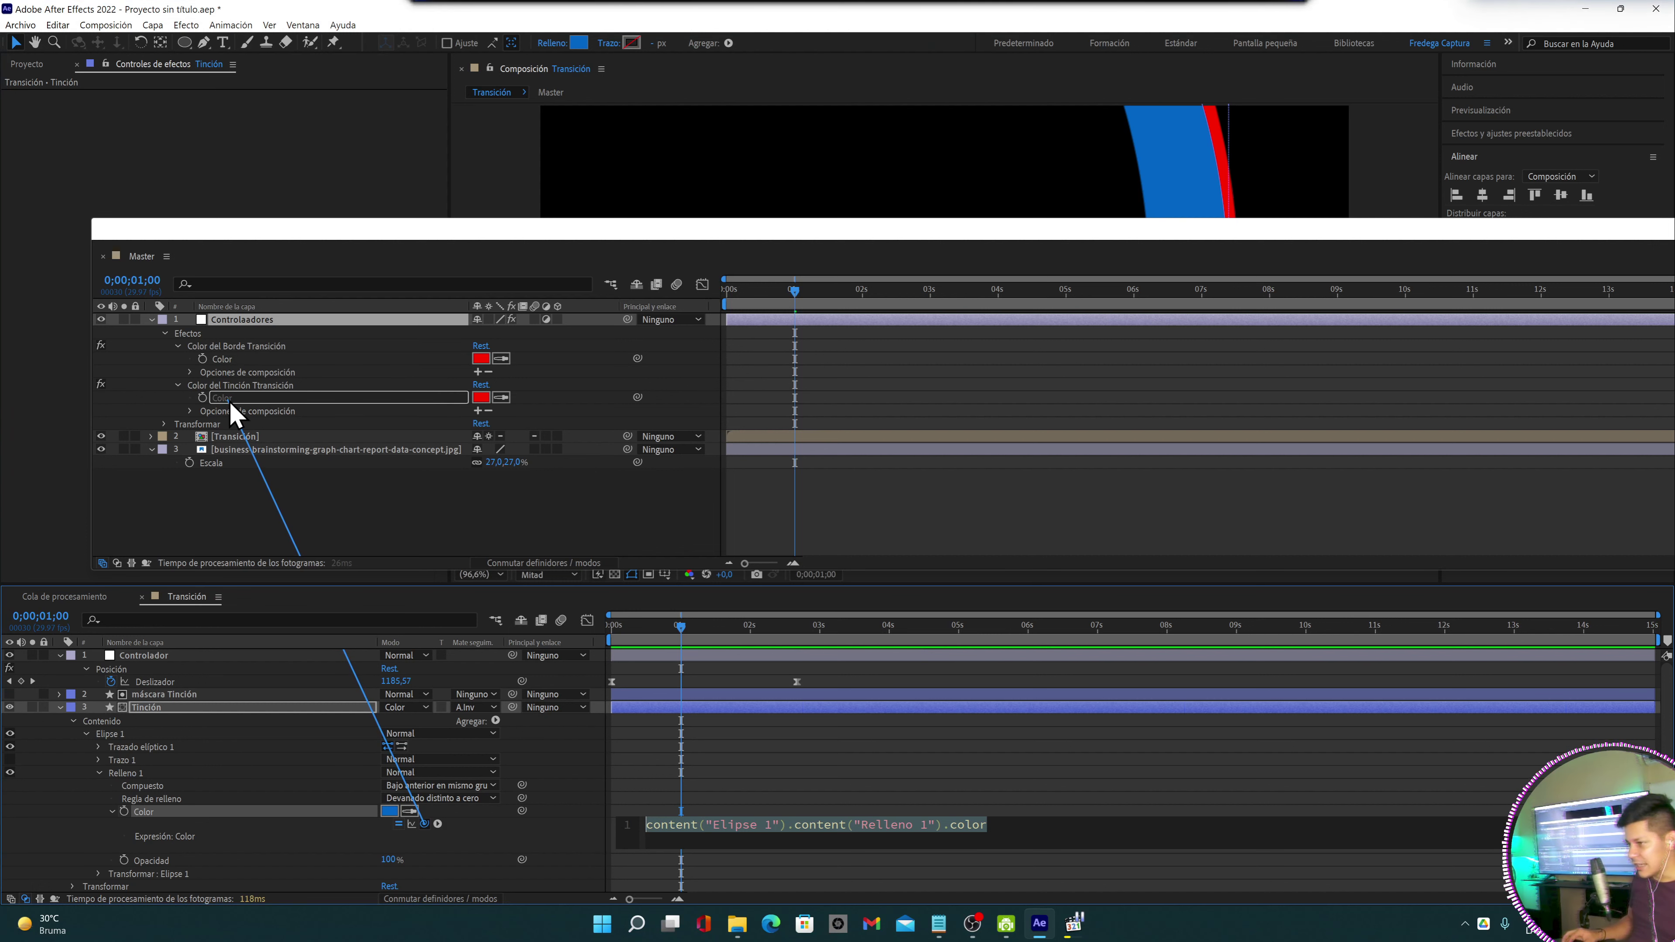
left_click_drag(233, 415, 243, 416)
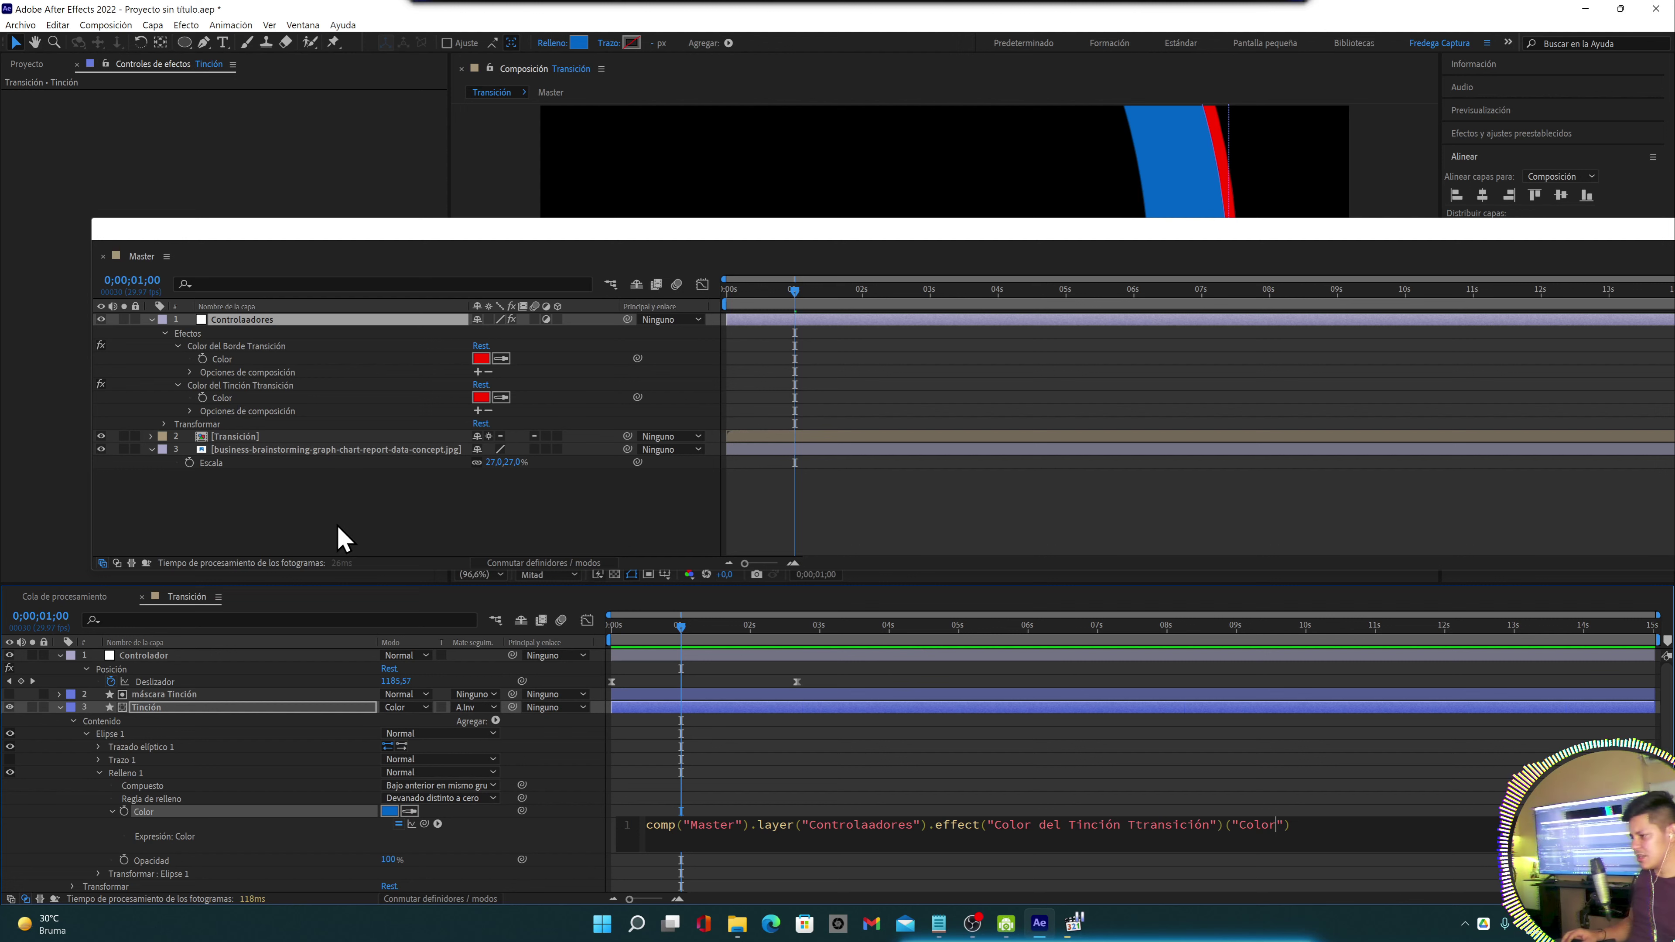
left_click(341, 538)
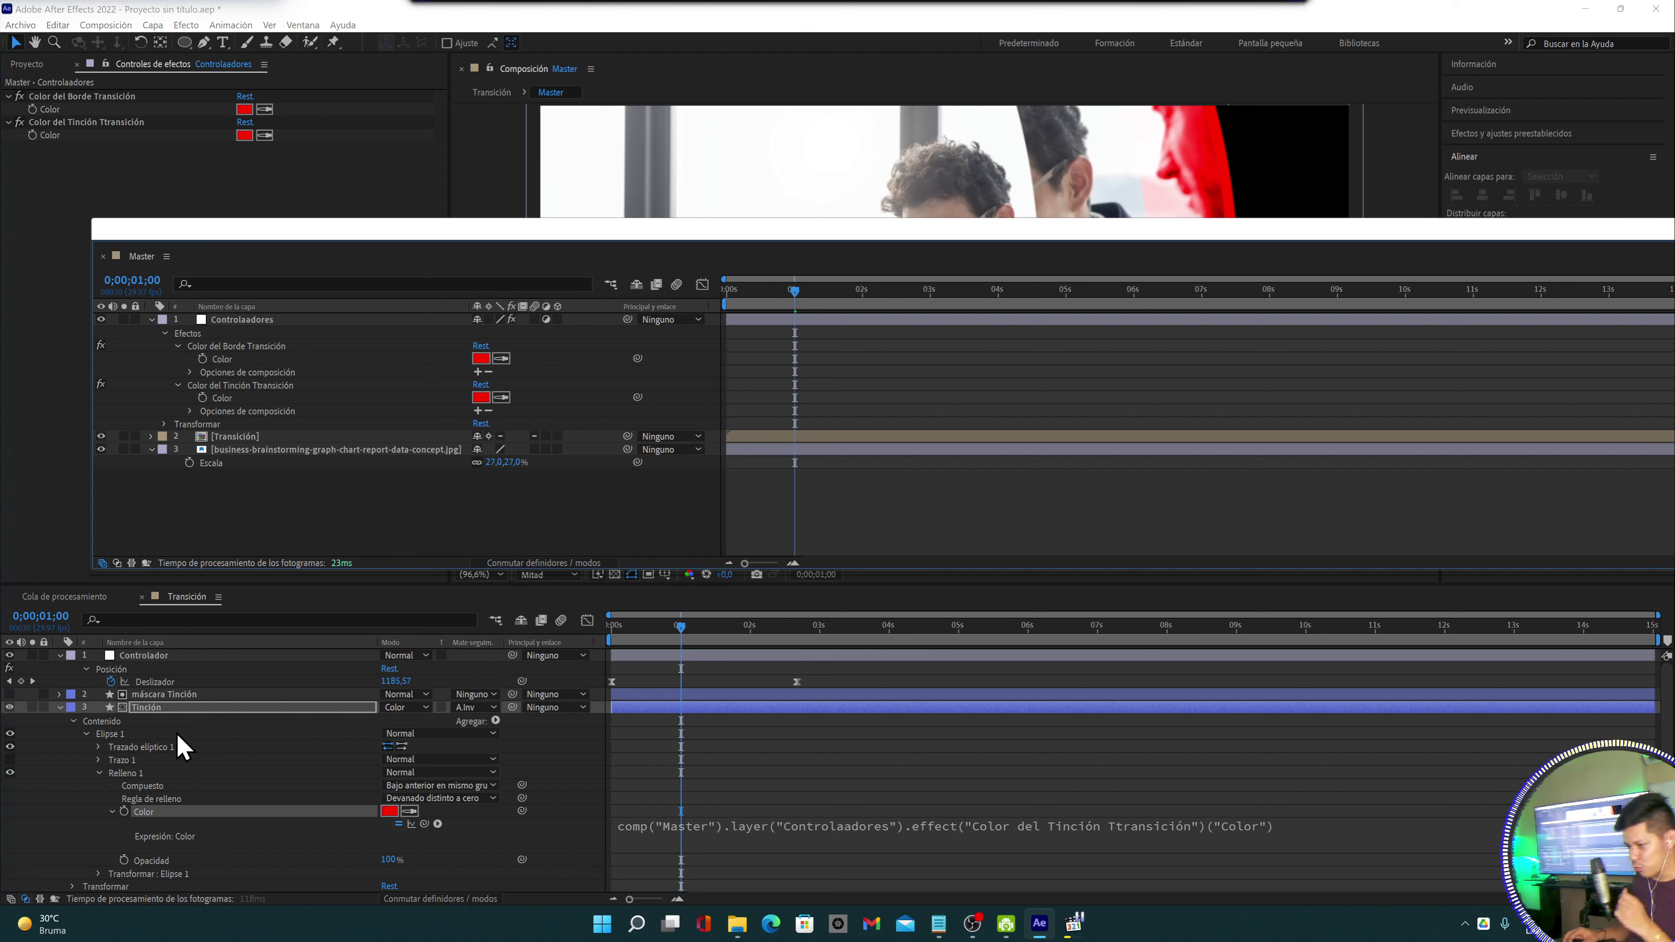
scroll(175, 752, "down", 1)
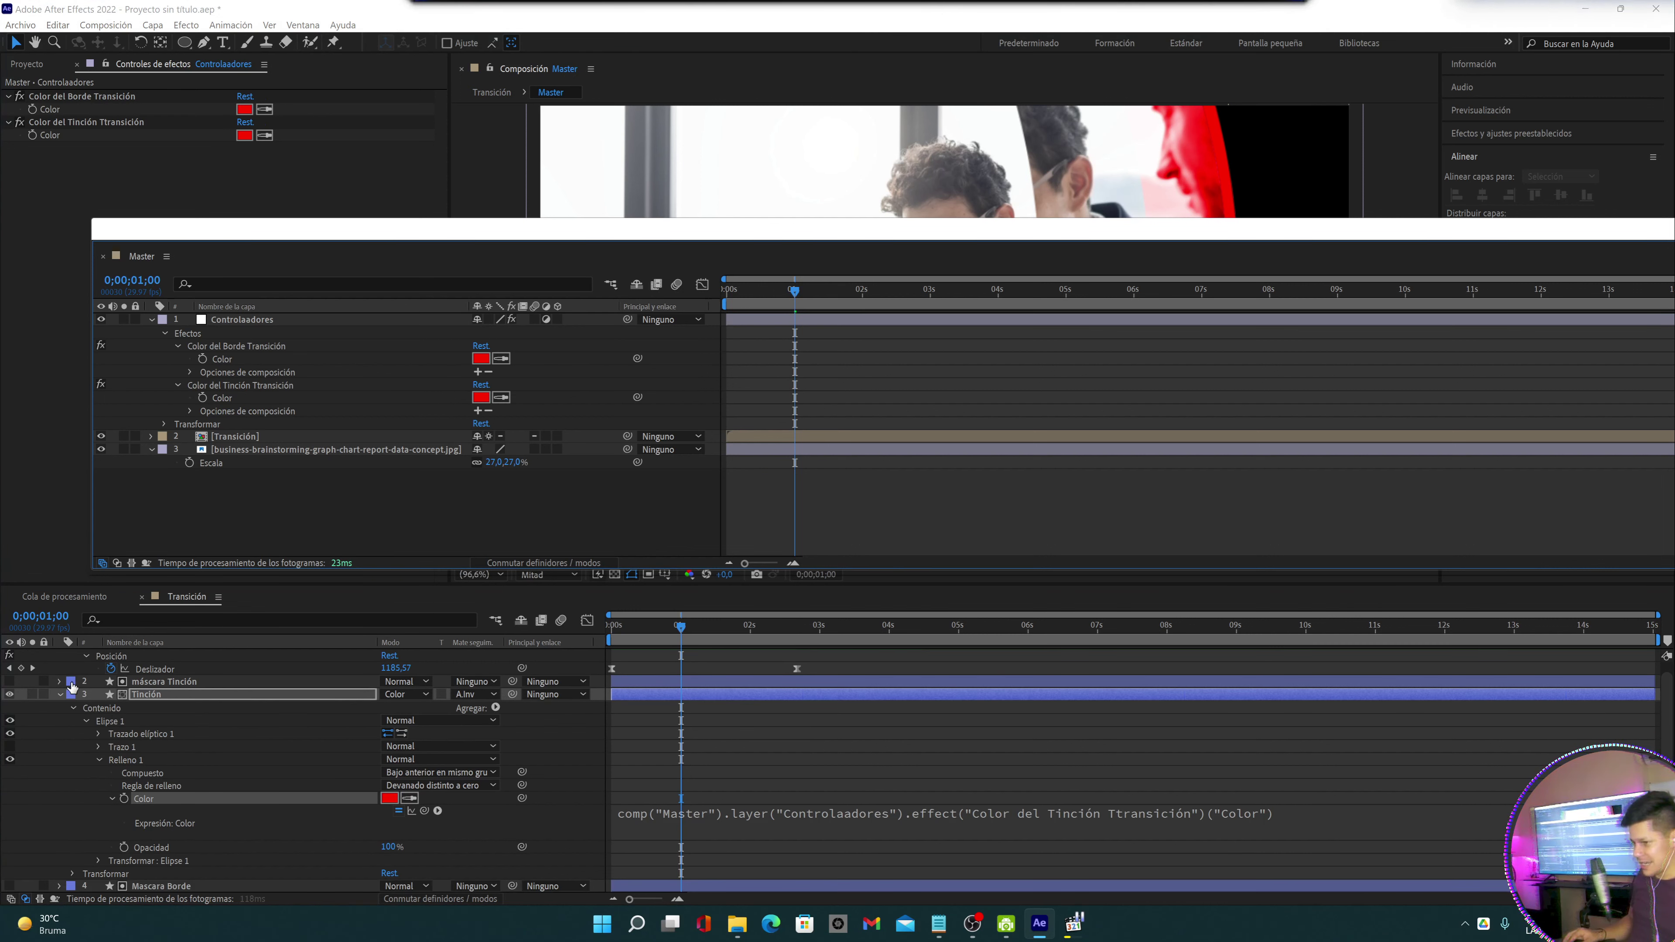
Re-link the Borde fill Color expression to Controlaadores' Color del Borde Transición control
left_click(60, 695)
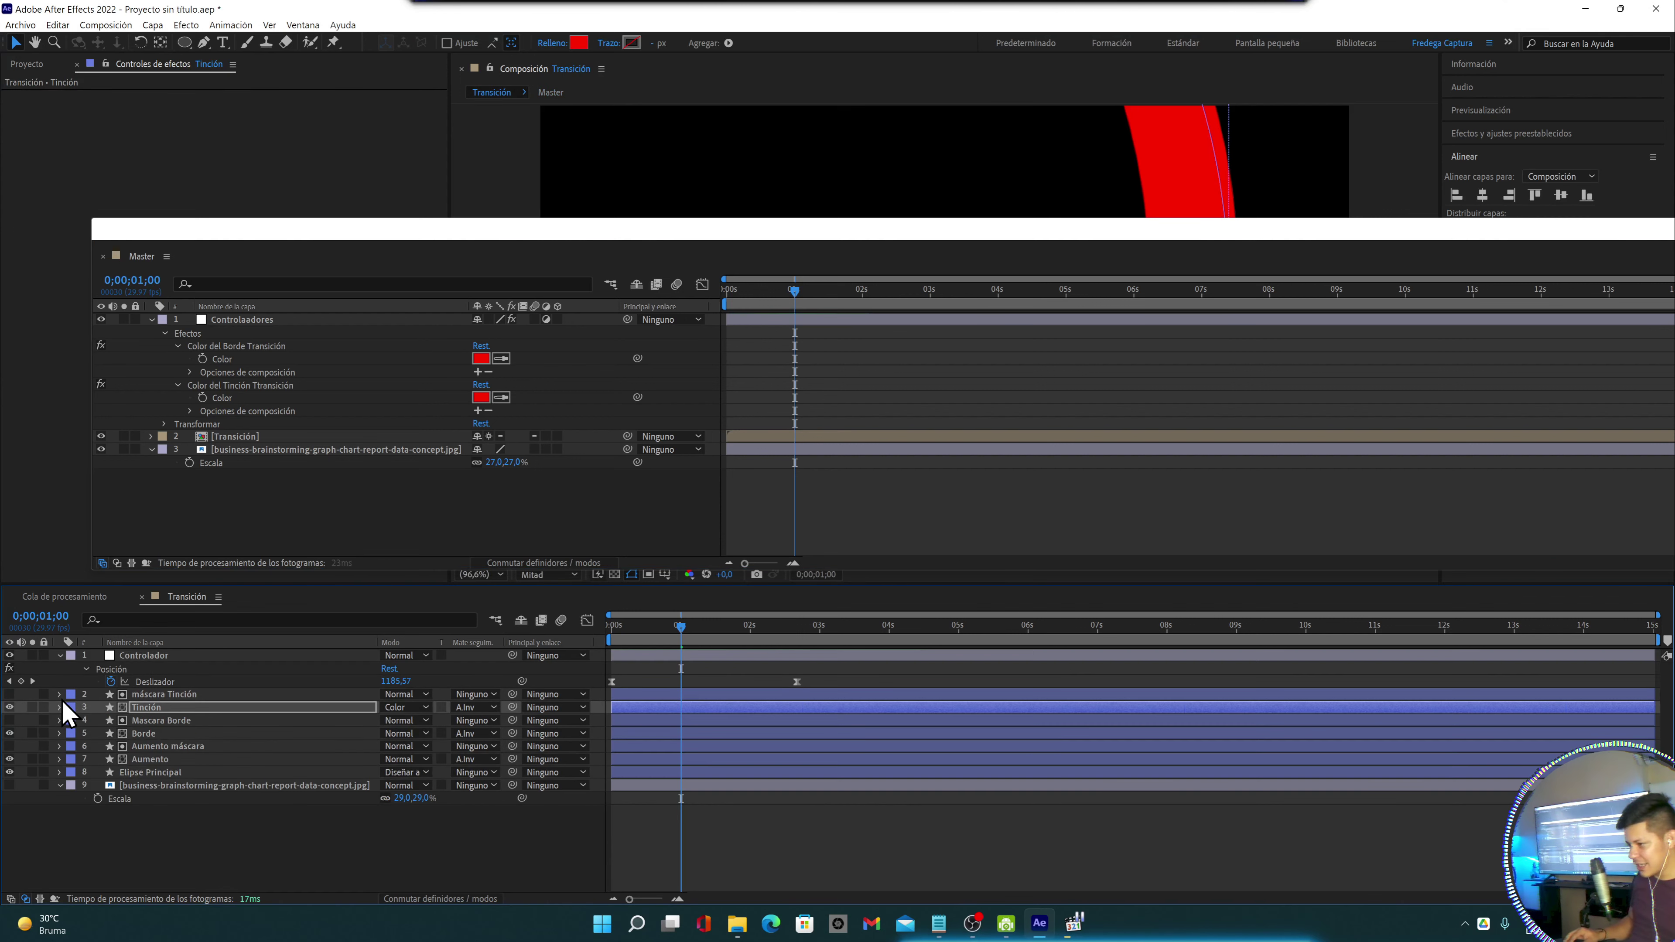
left_click(60, 734)
scroll(60, 735, "down", 2)
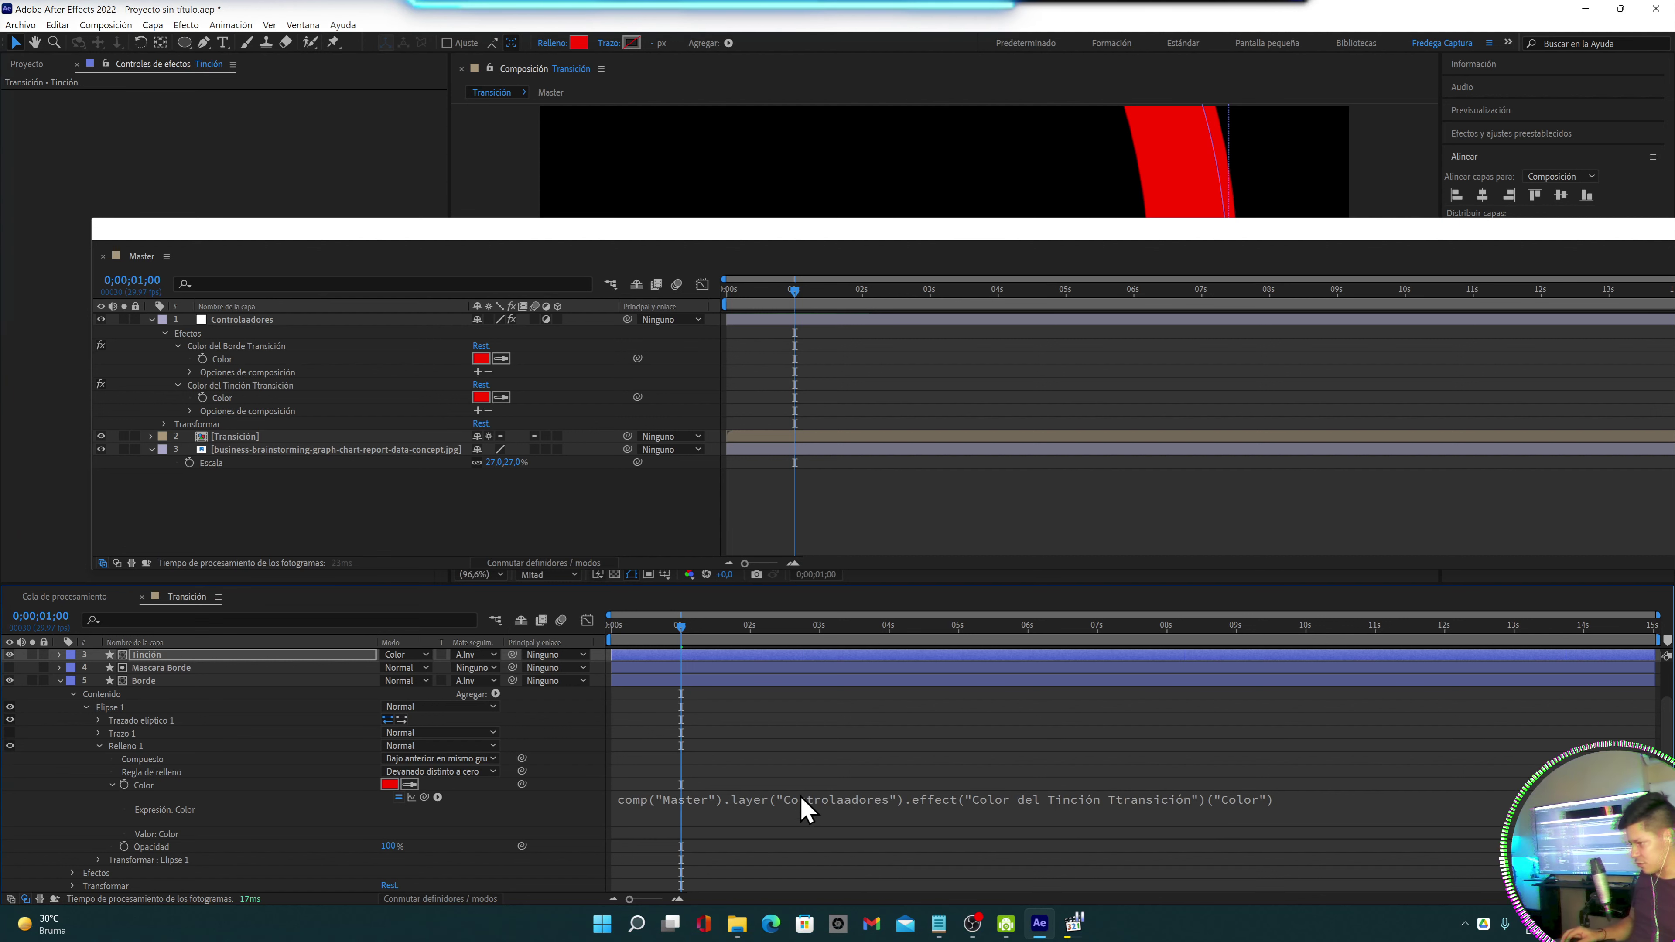
left_click(798, 833)
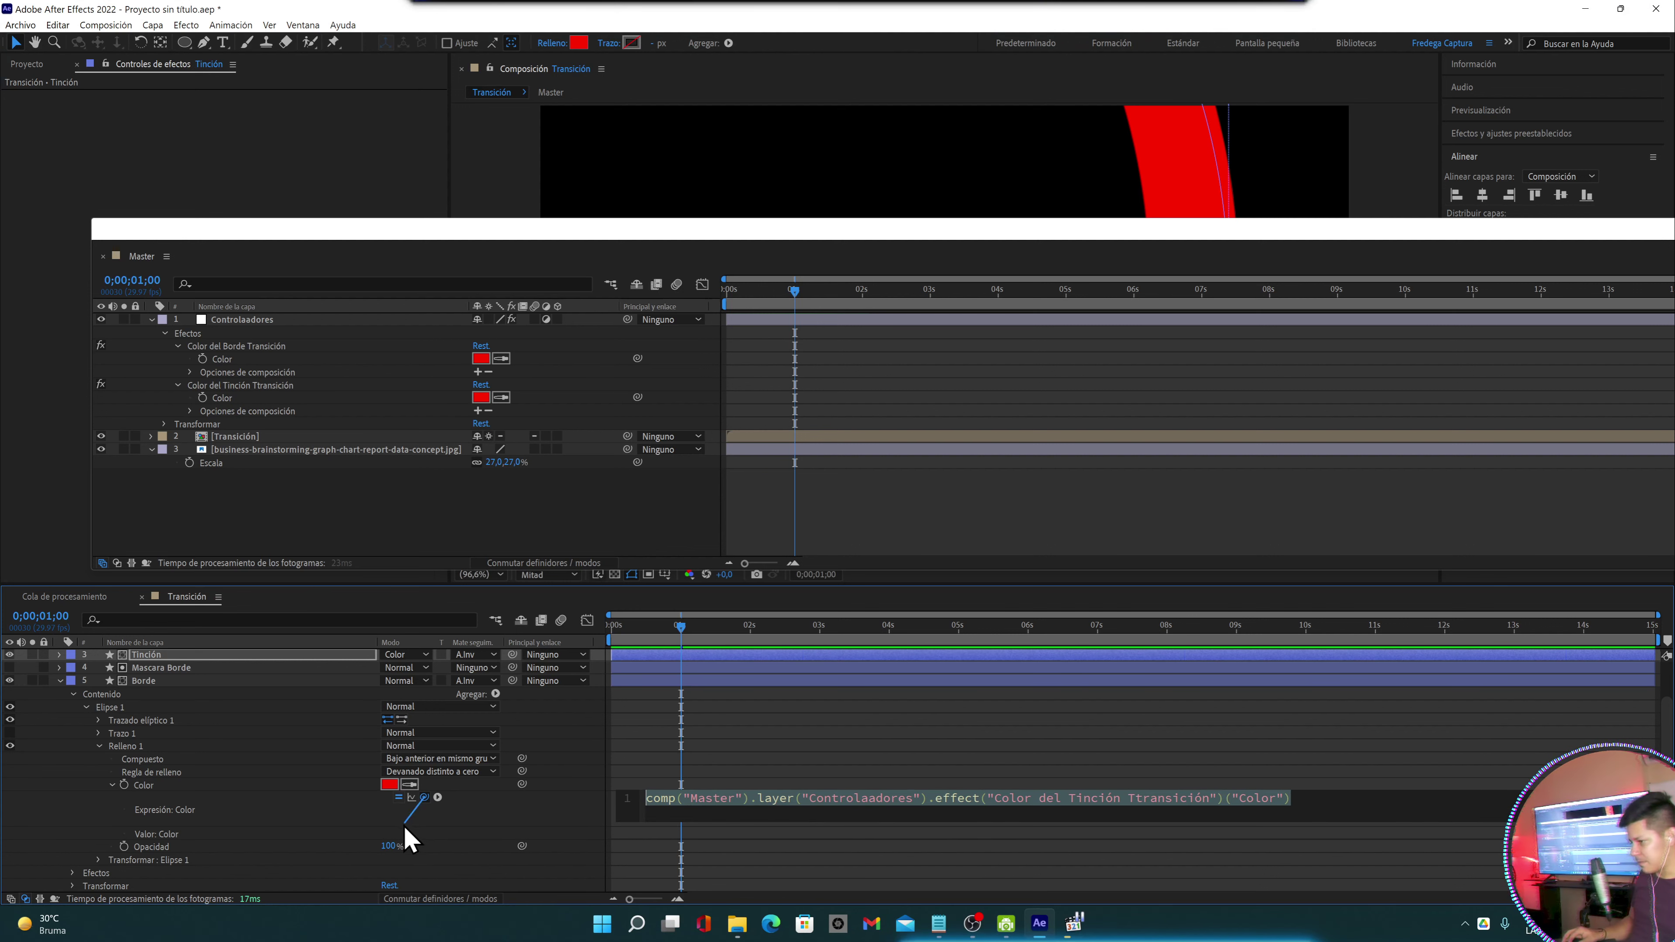
left_click_drag(405, 829, 251, 352)
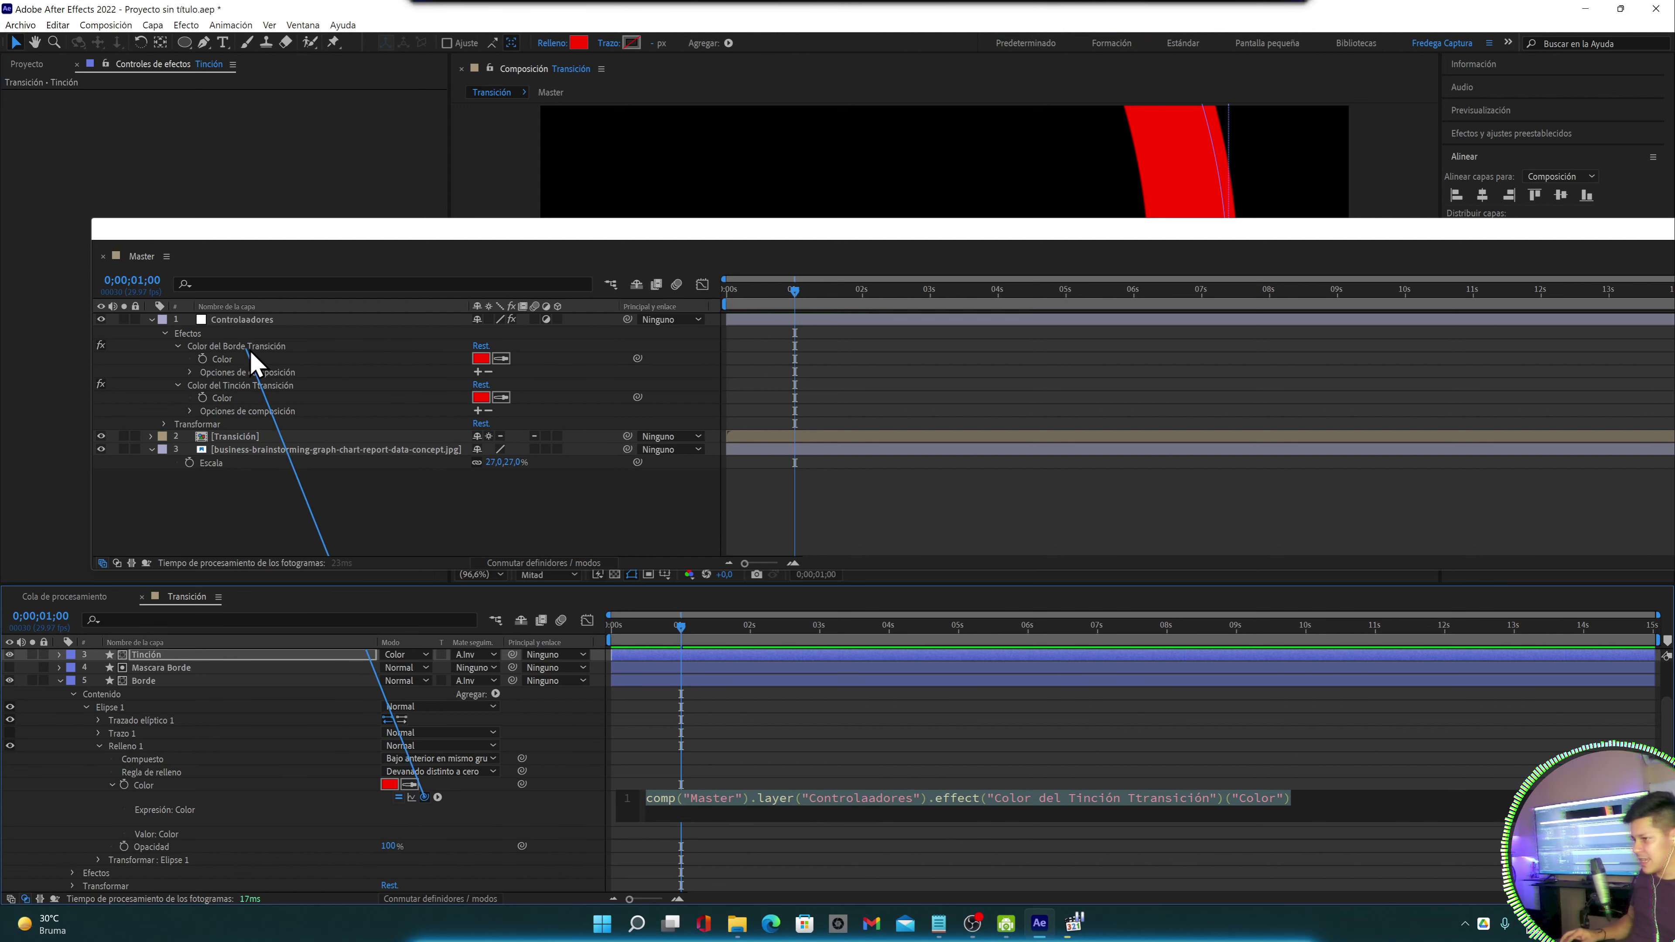
left_click_drag(251, 352, 236, 368)
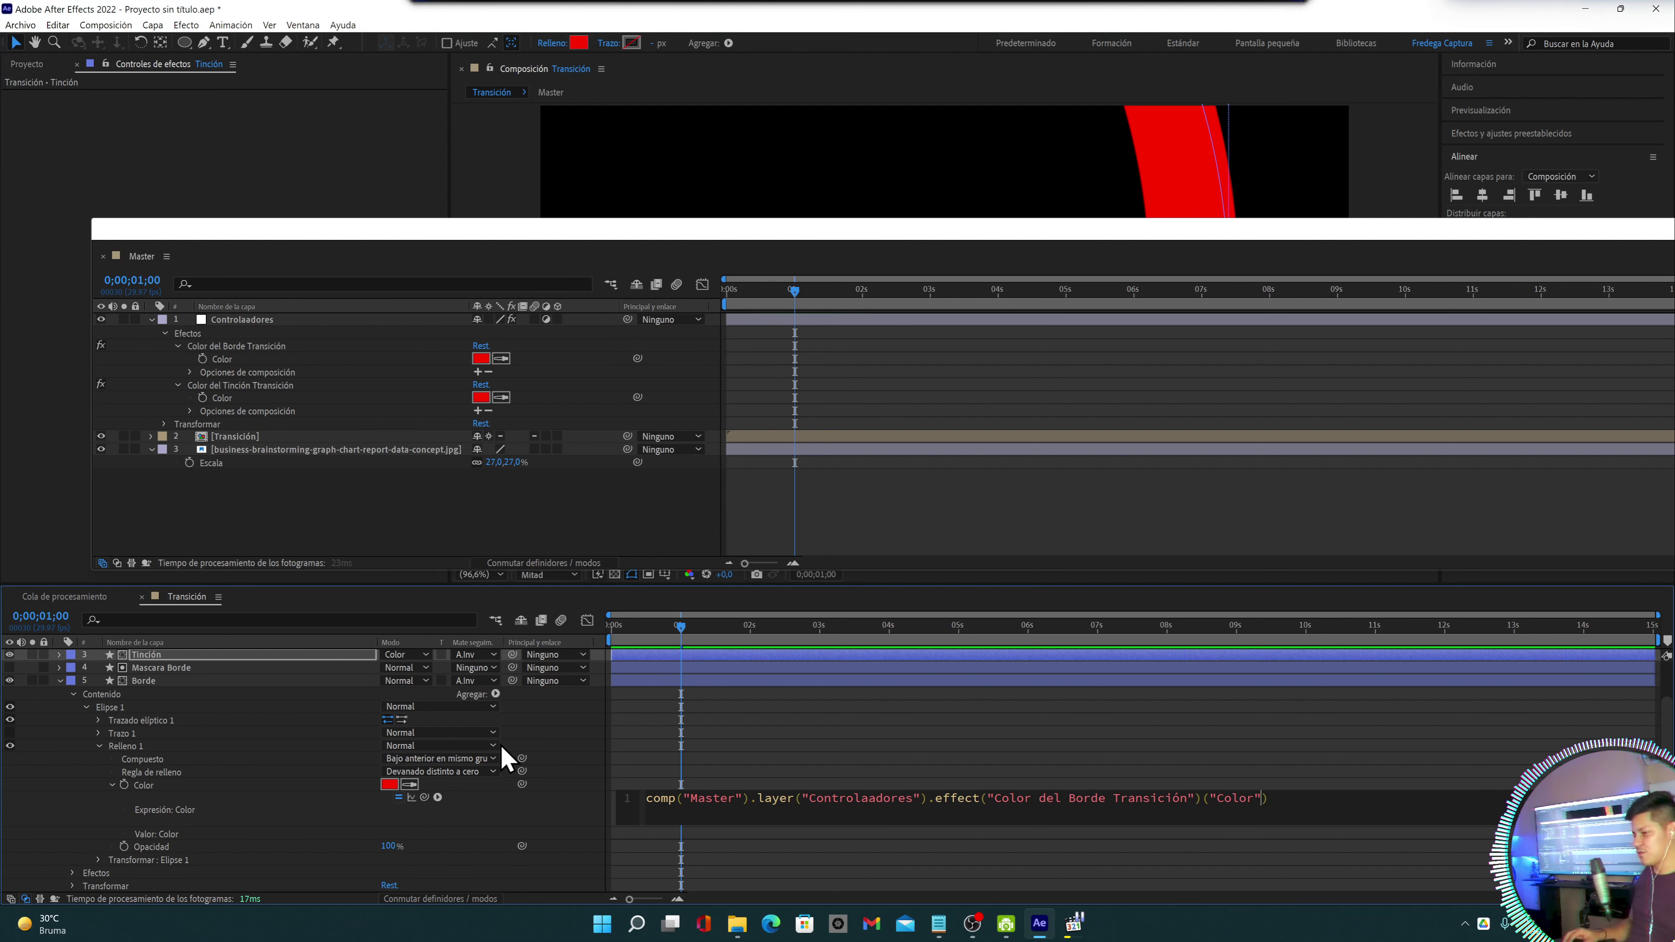
left_click(143, 258)
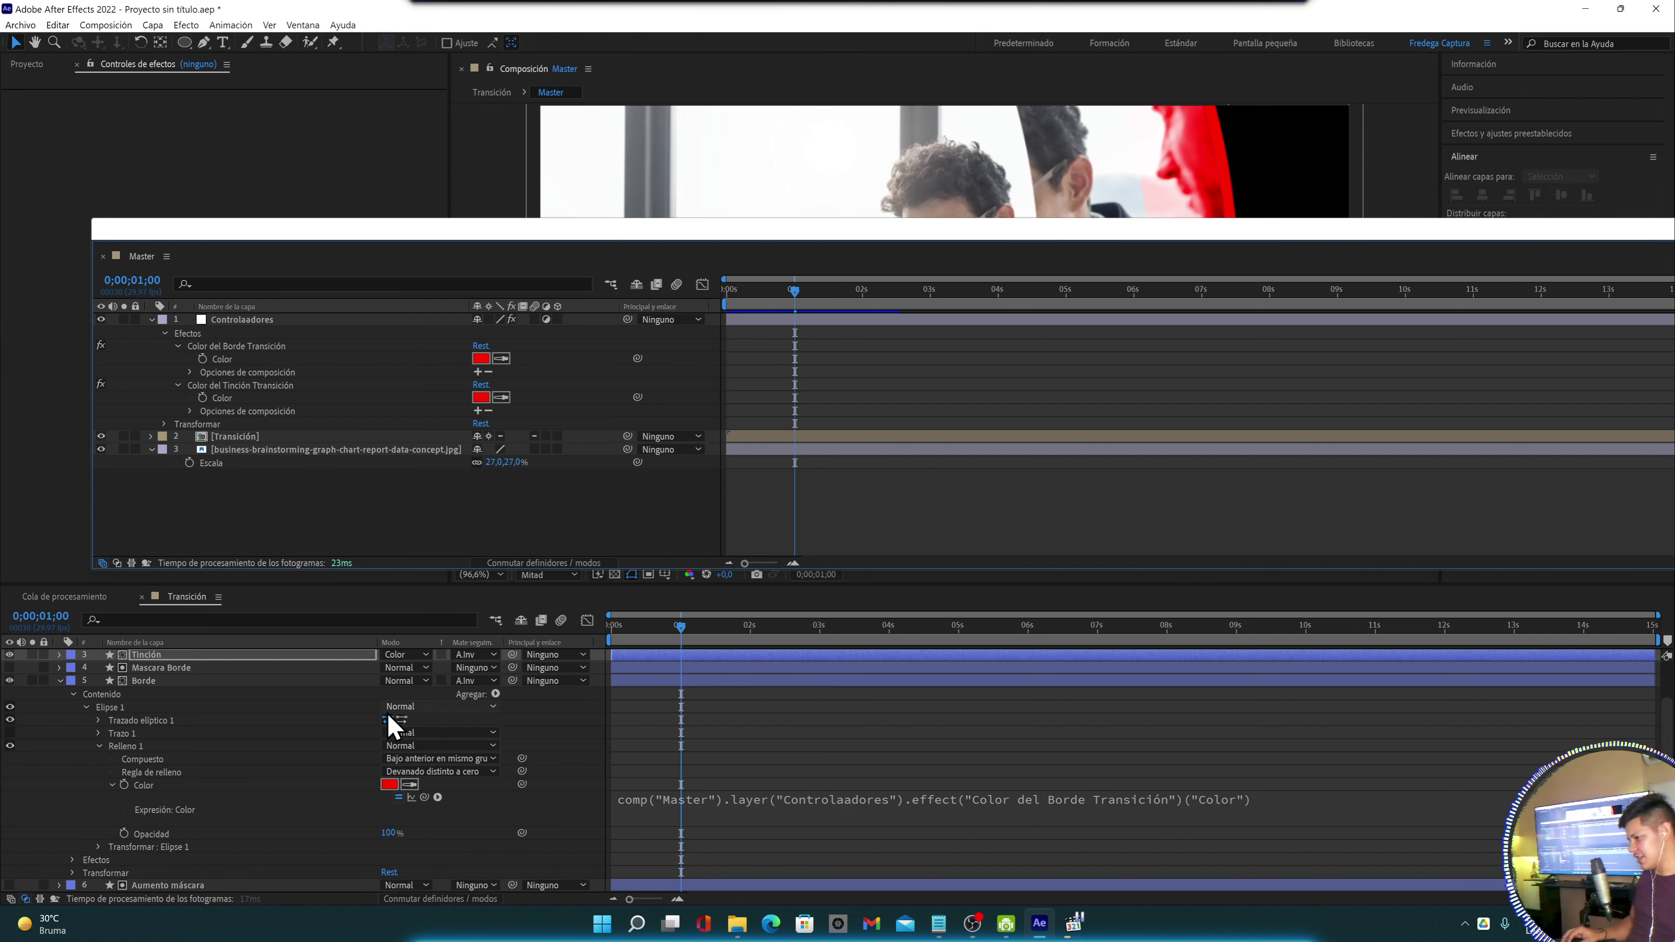
Dock the Master timeline as the first tab before Transición and select the Controlaadores layer
left_click_drag(139, 259, 512, 688)
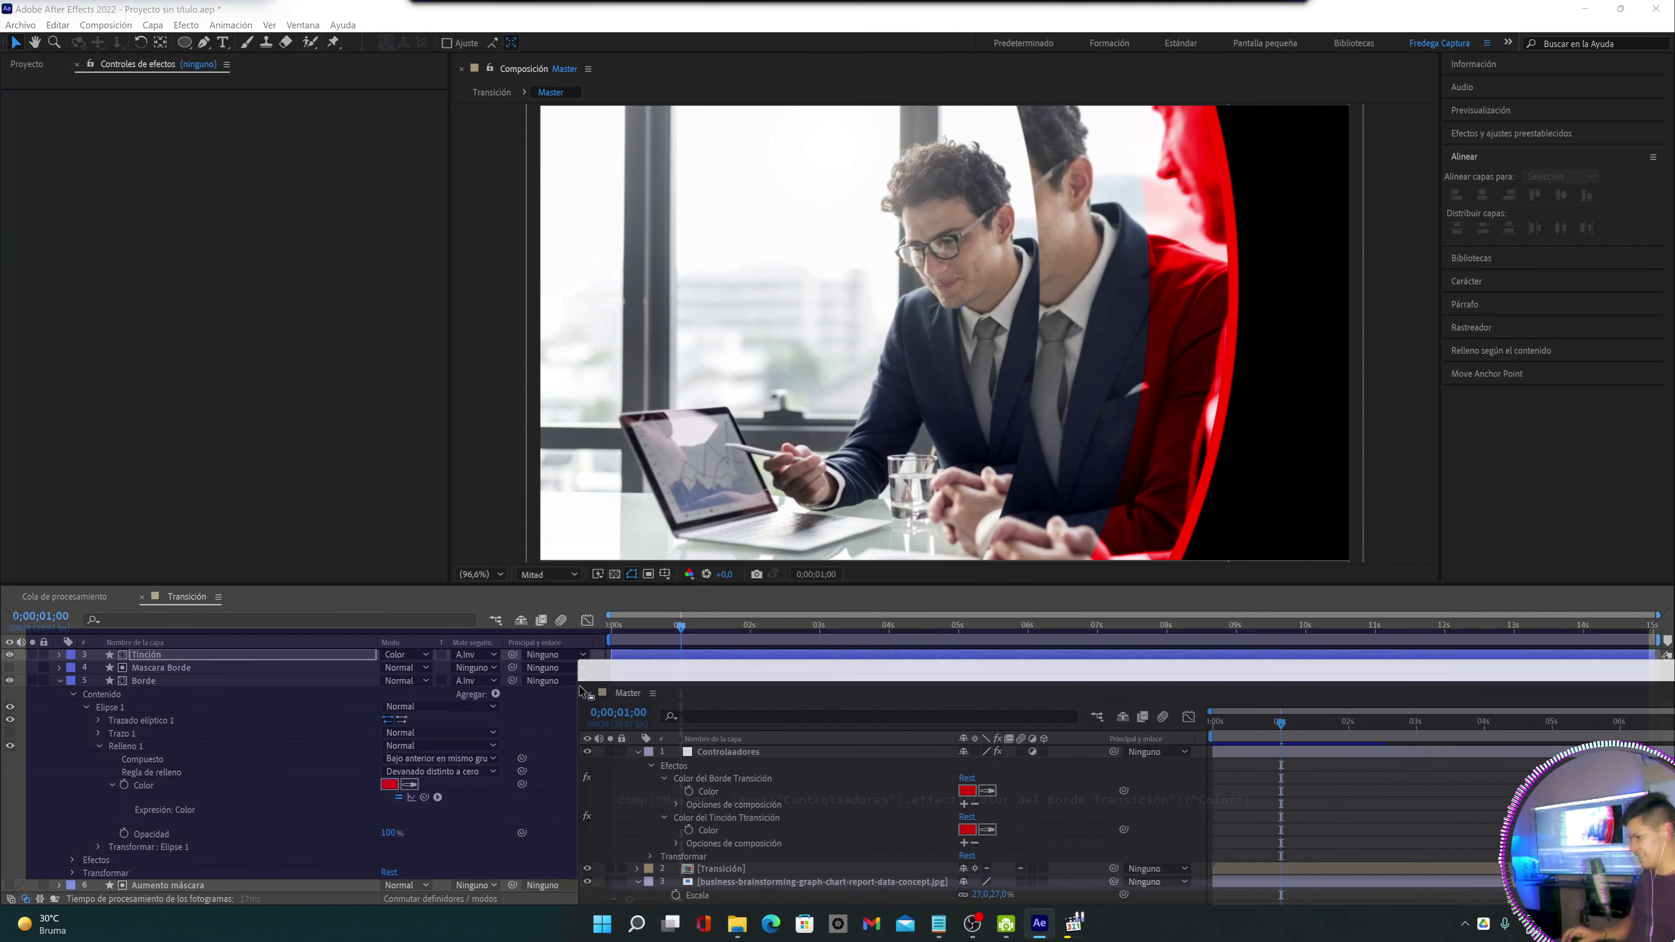
left_click_drag(511, 687, 264, 597)
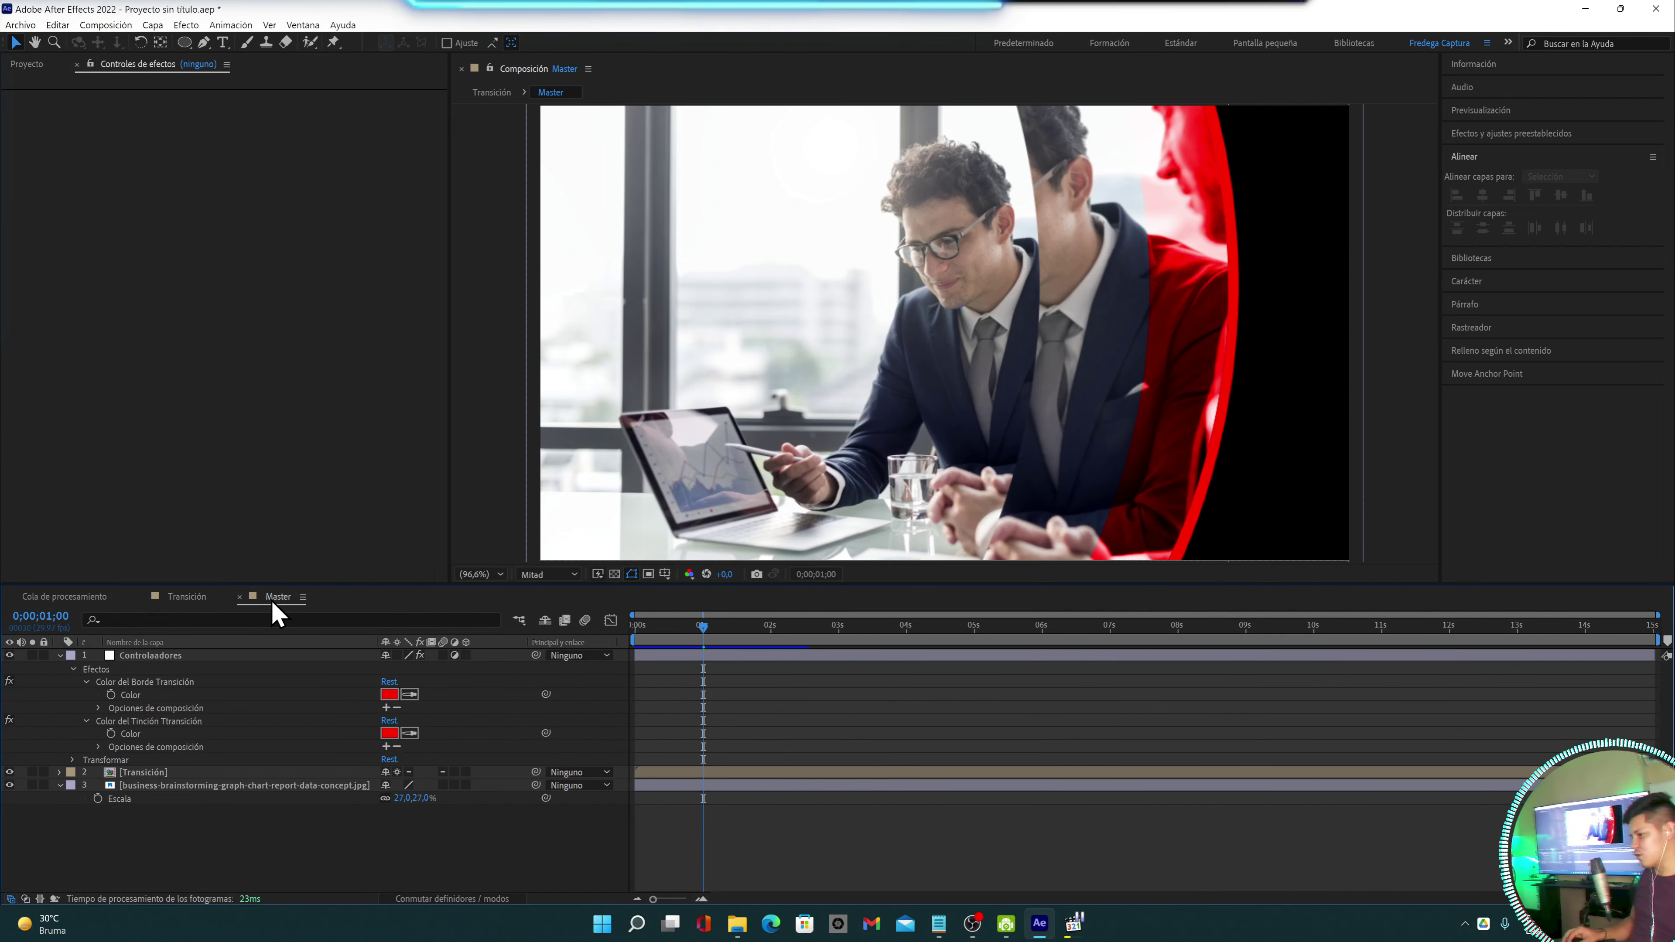
left_click(192, 597)
left_click(278, 597)
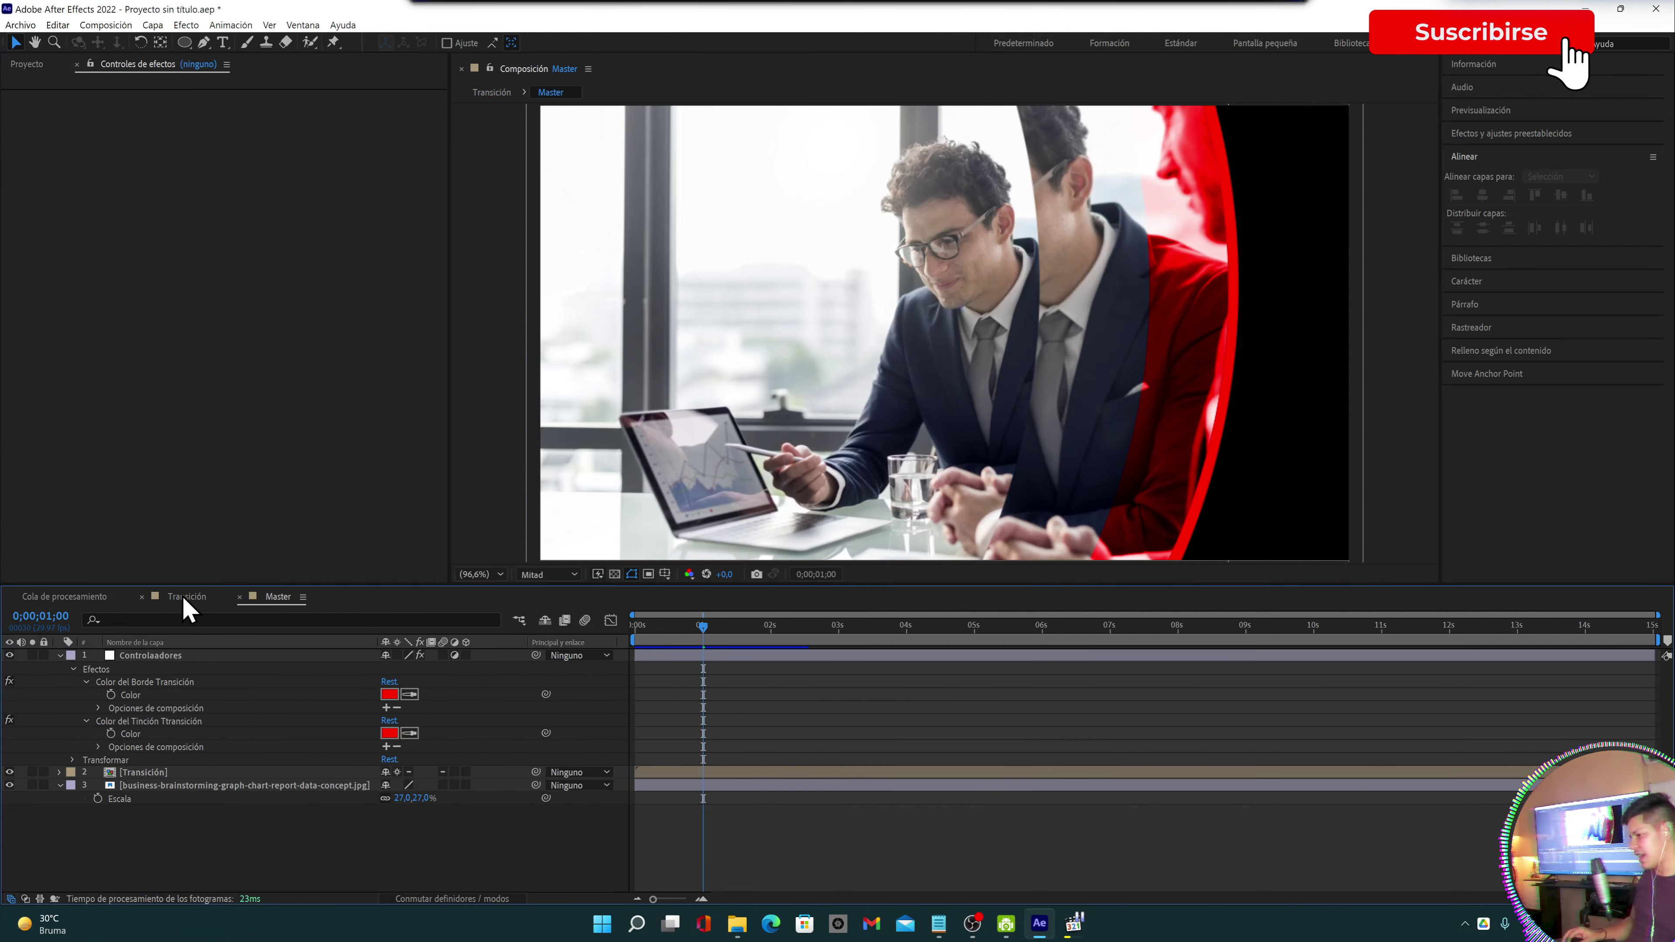
left_click(166, 655)
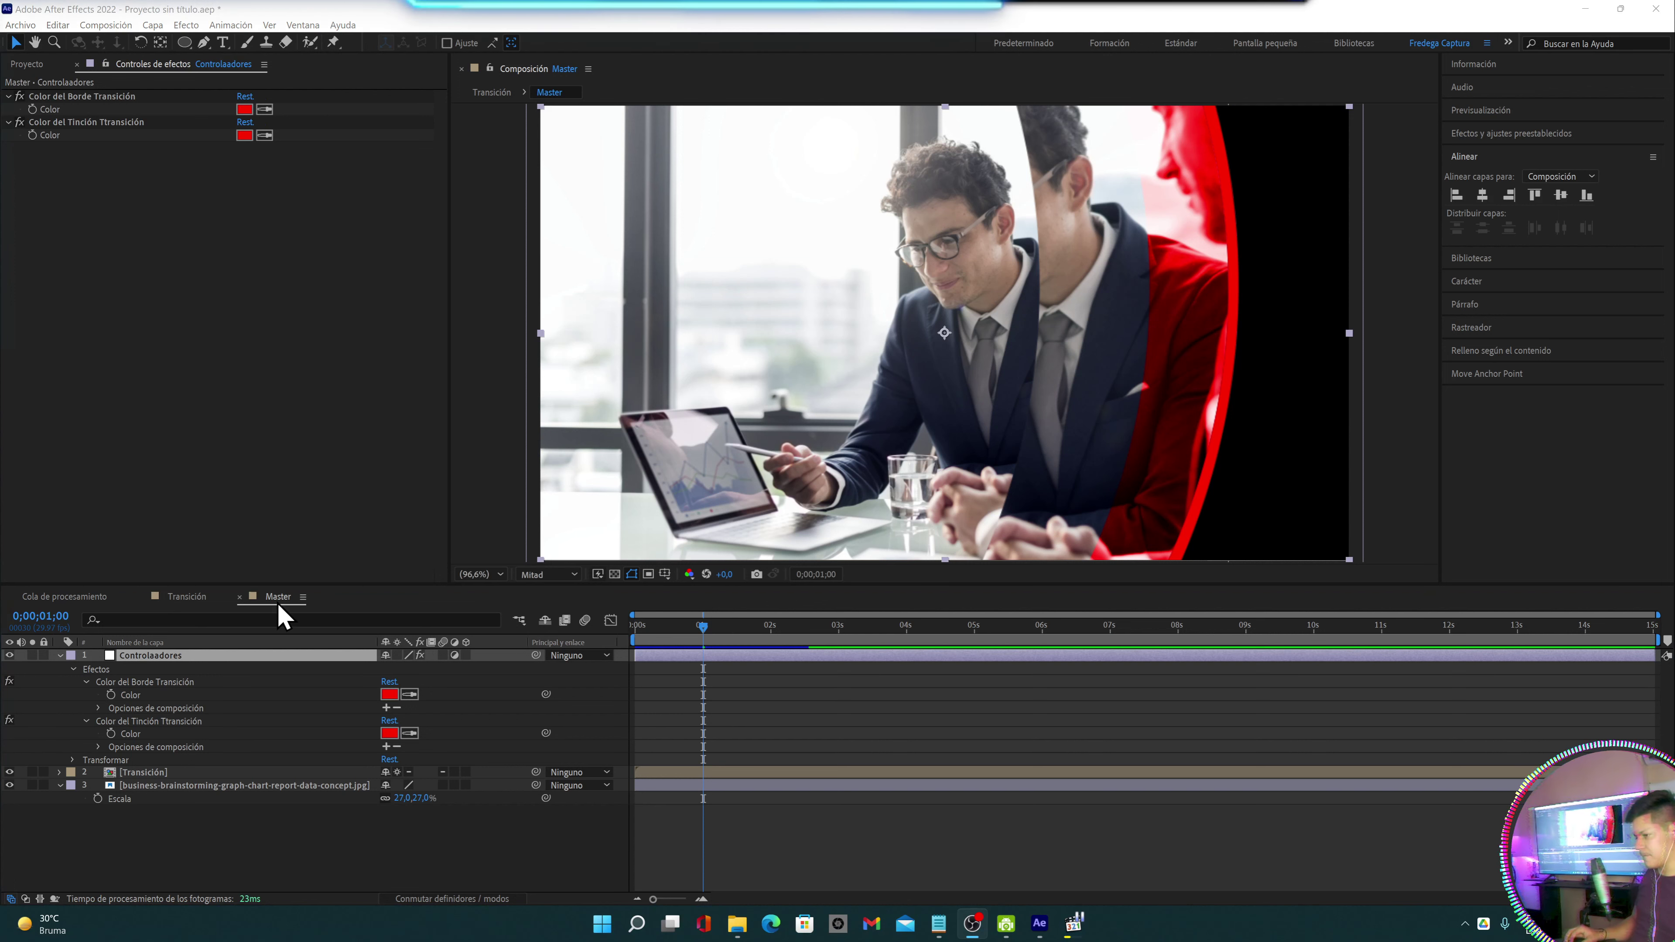
left_click_drag(278, 601, 188, 620)
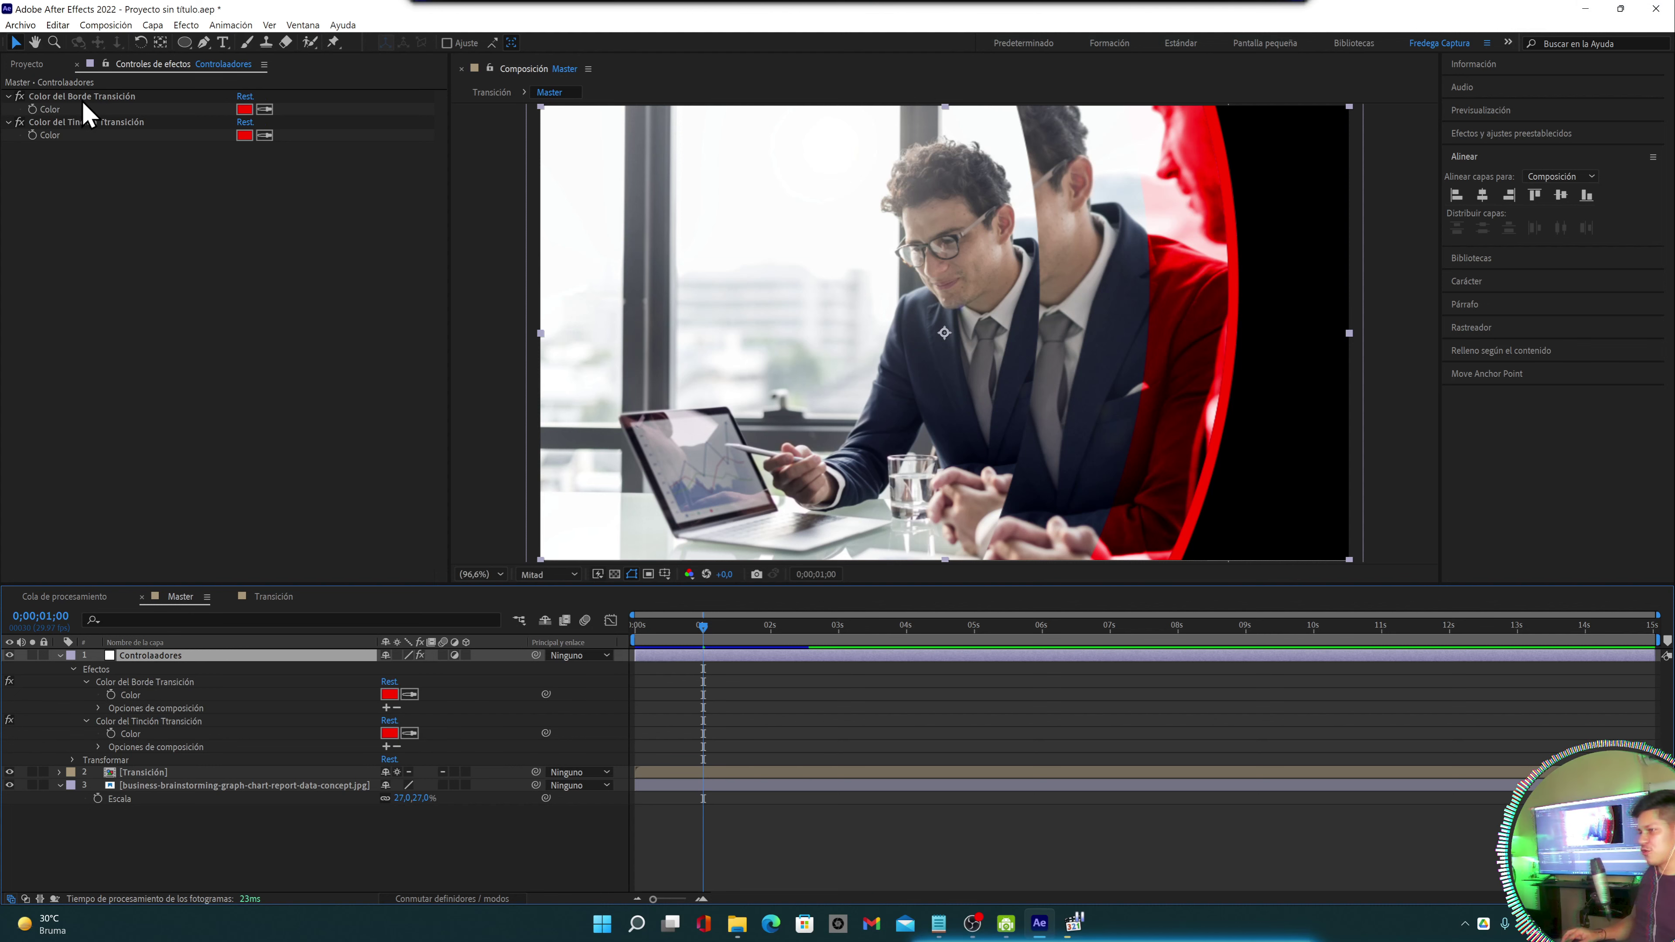
Set the Color del Borde Transición control to white
left_click(244, 134)
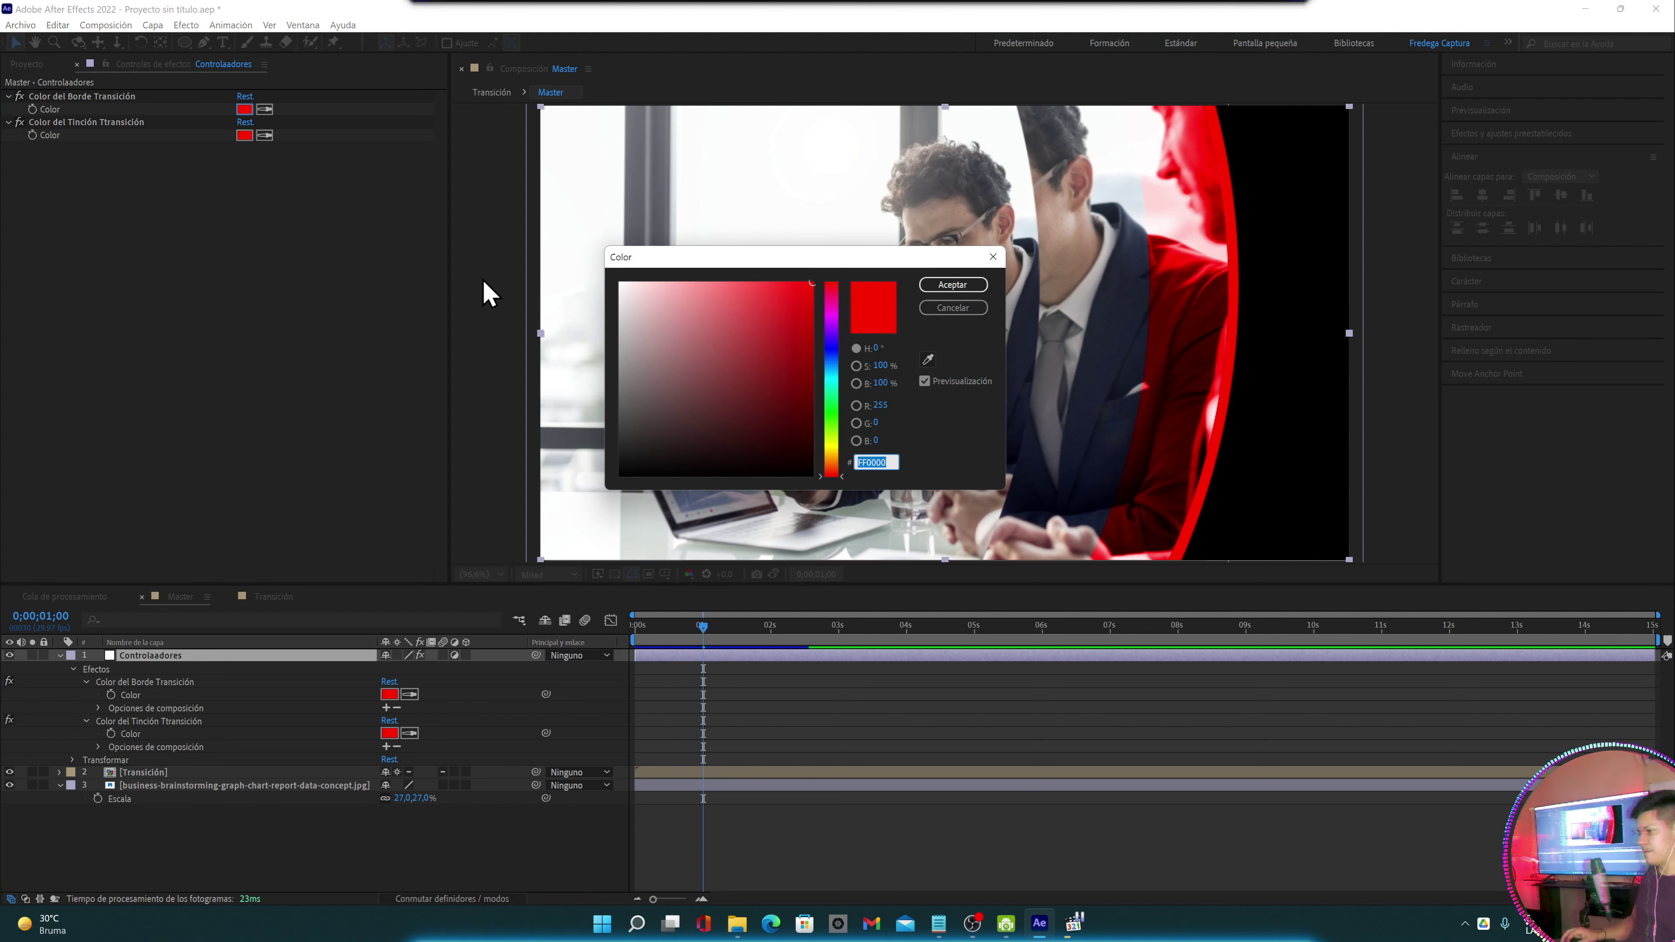
left_click_drag(669, 301, 593, 254)
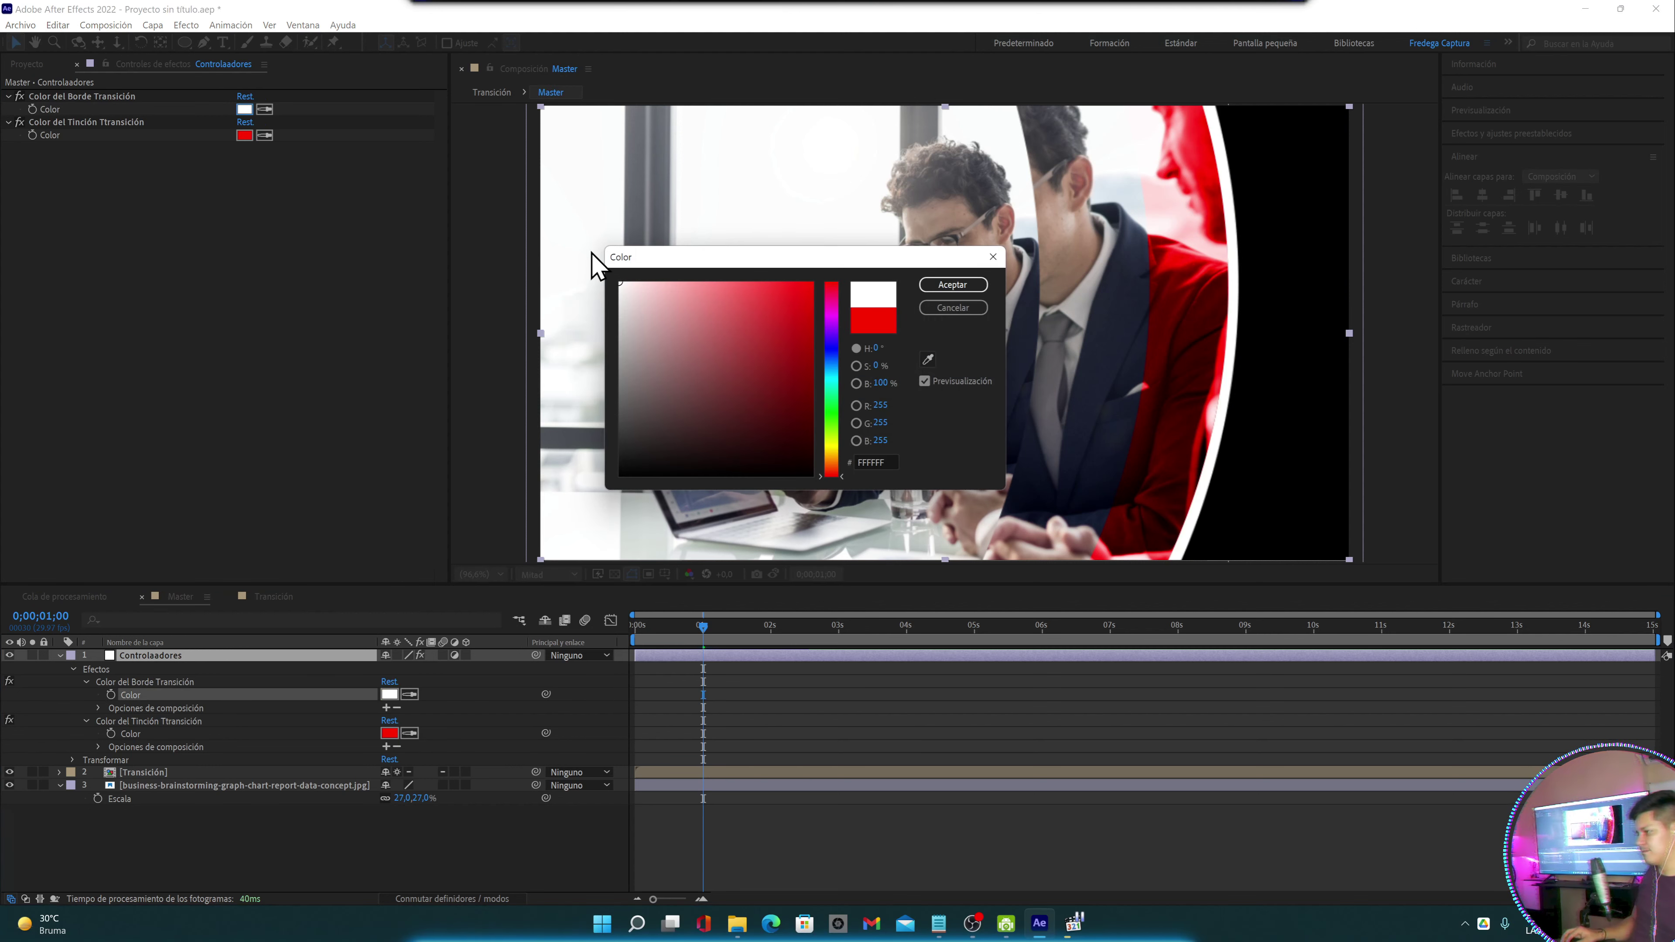
left_click(953, 285)
Set Color del Tinción Transición to green 00FF97 and collapse the Controlaadores layer
left_click(245, 136)
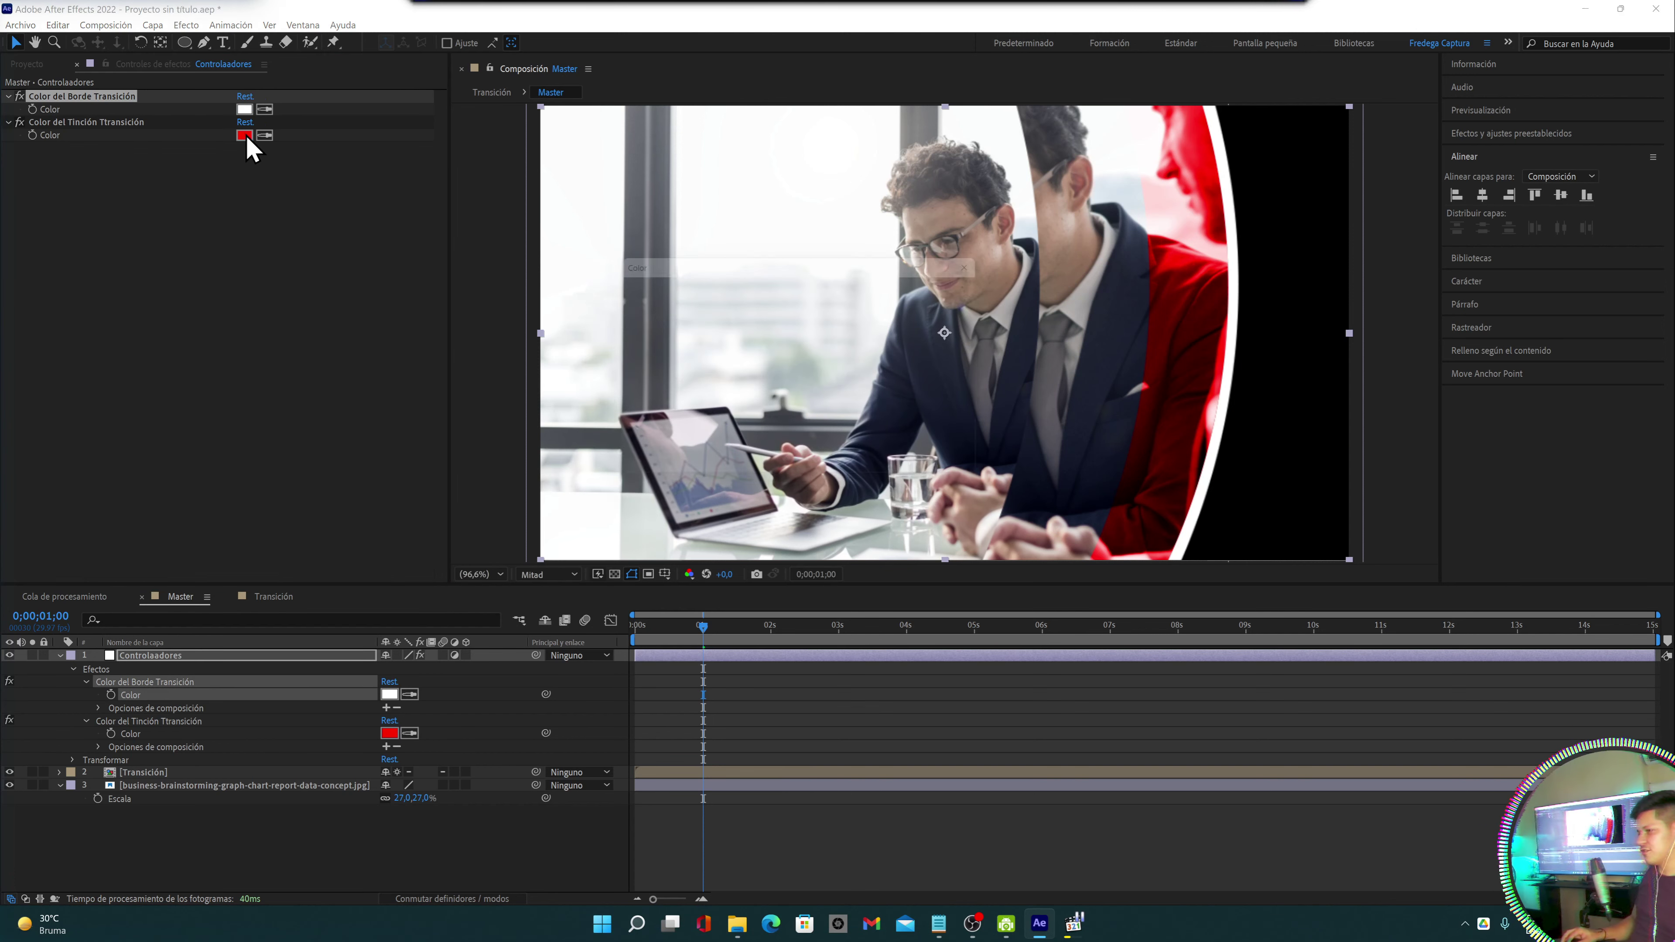
left_click(833, 393)
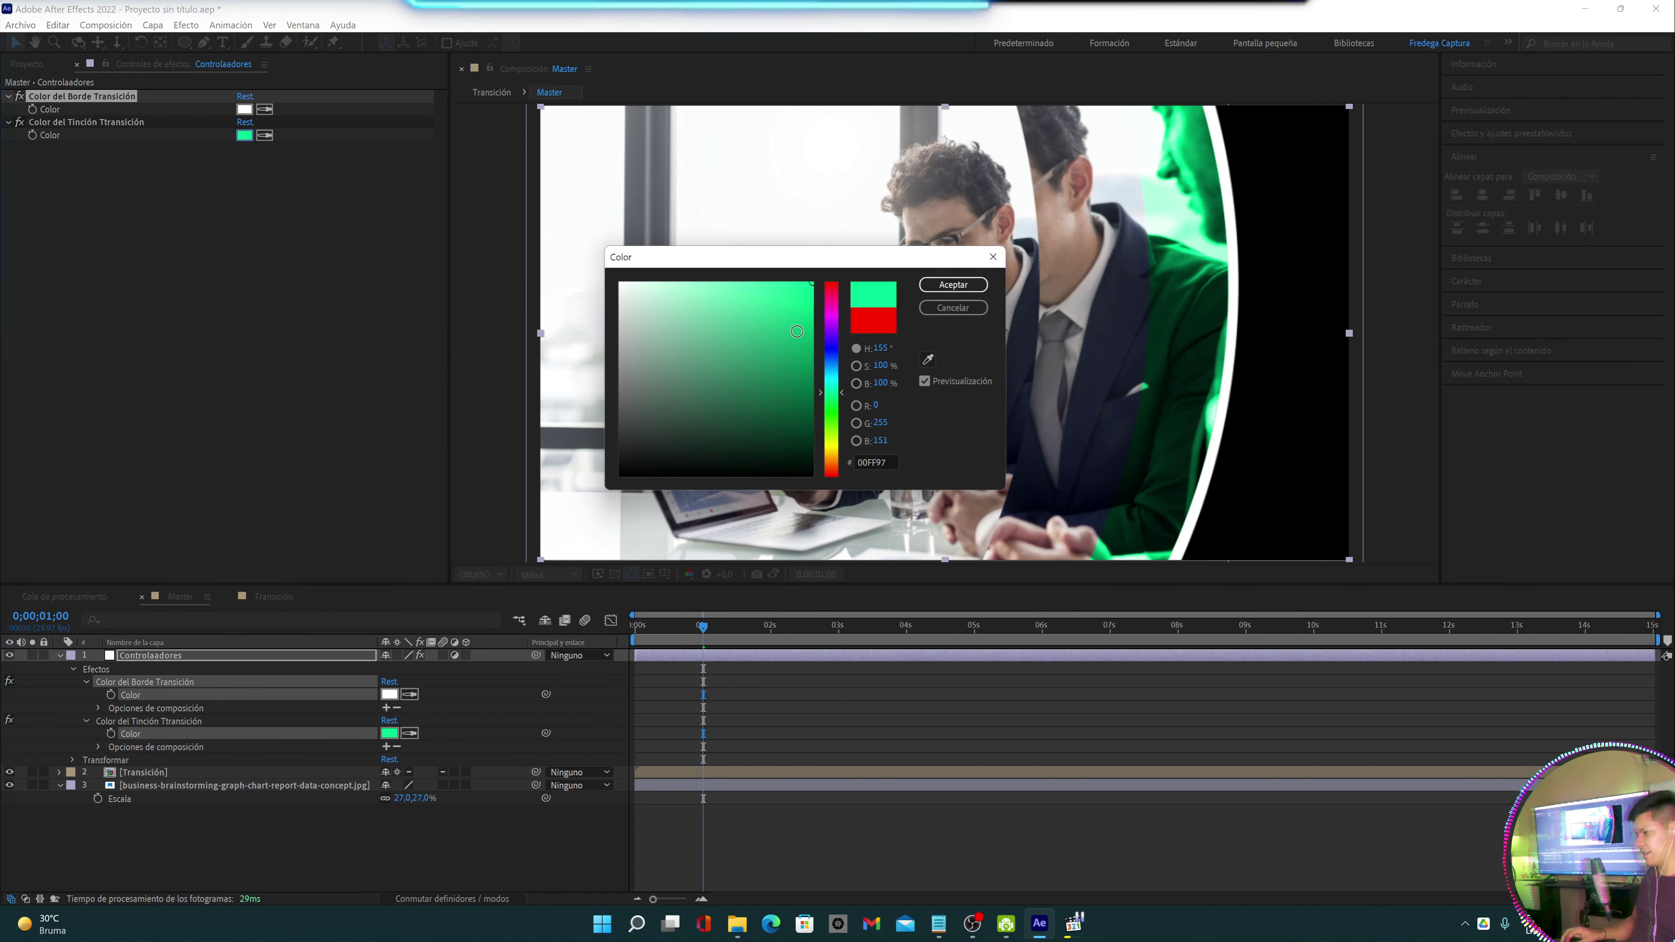
left_click(953, 285)
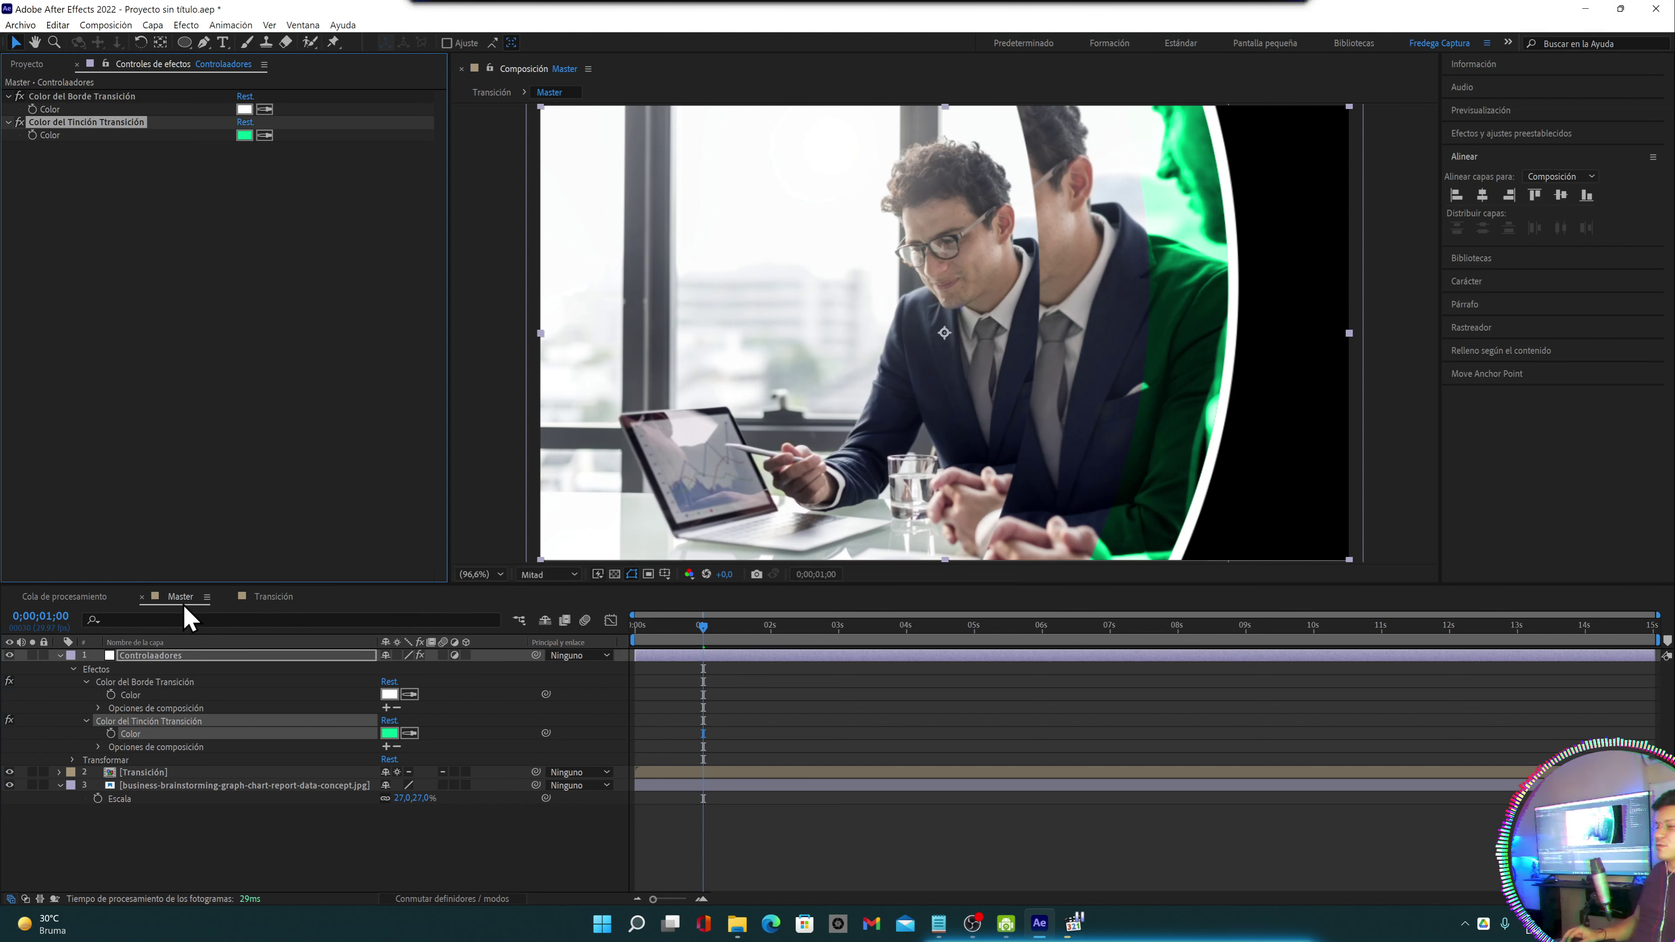
left_click(156, 658)
left_click(60, 656)
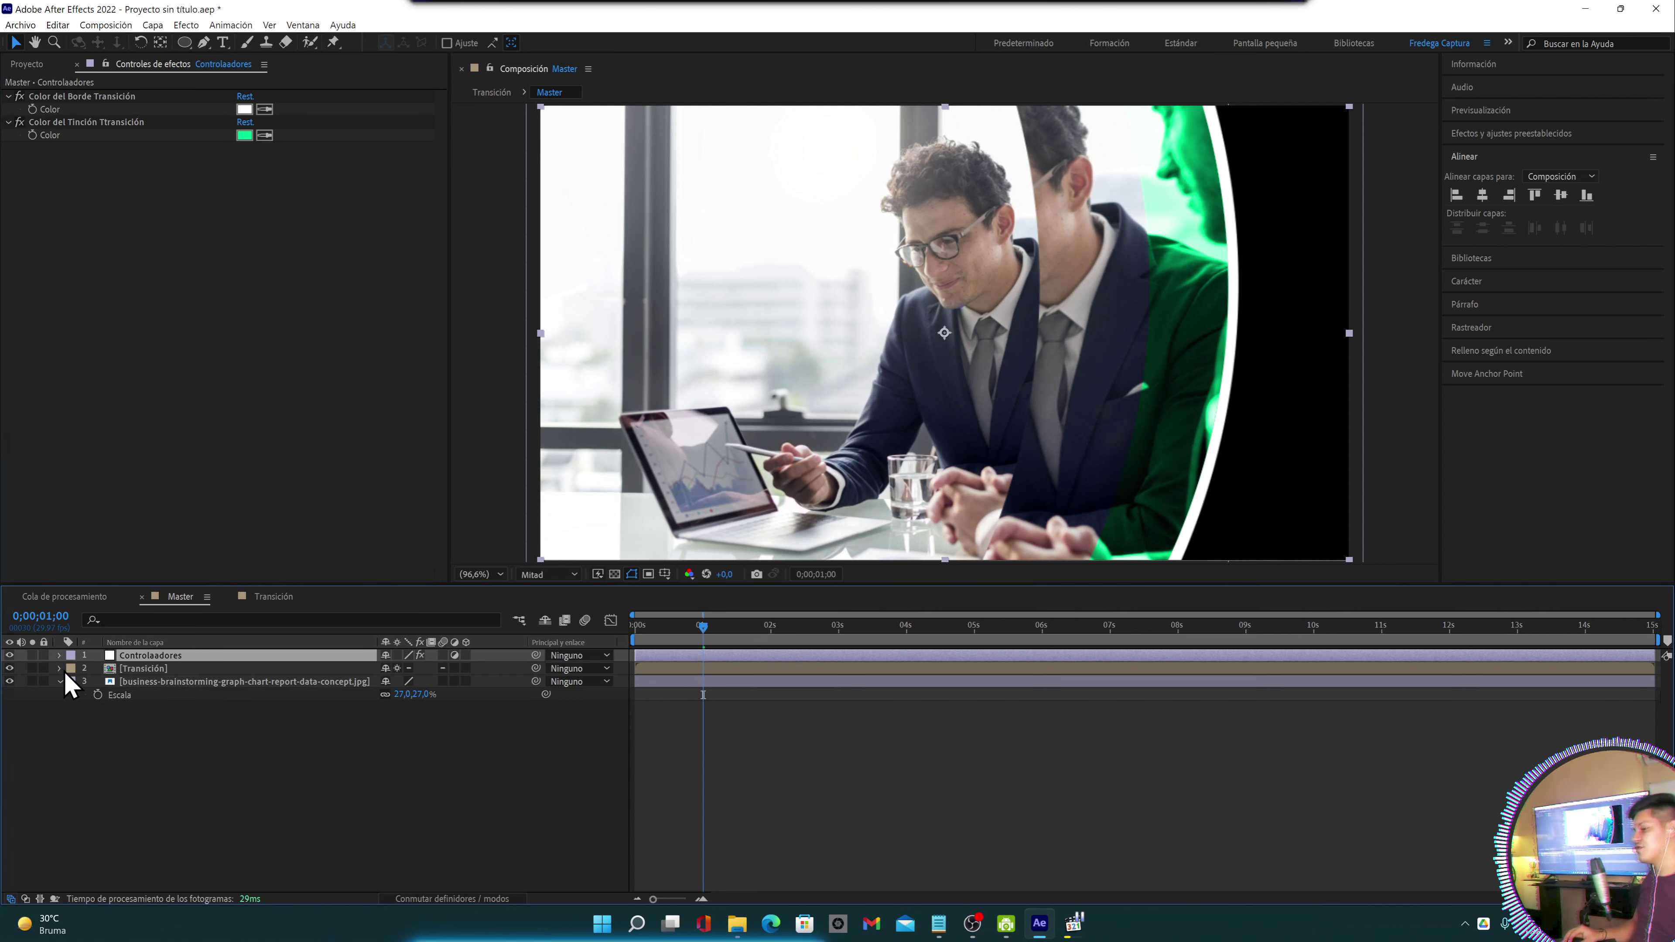